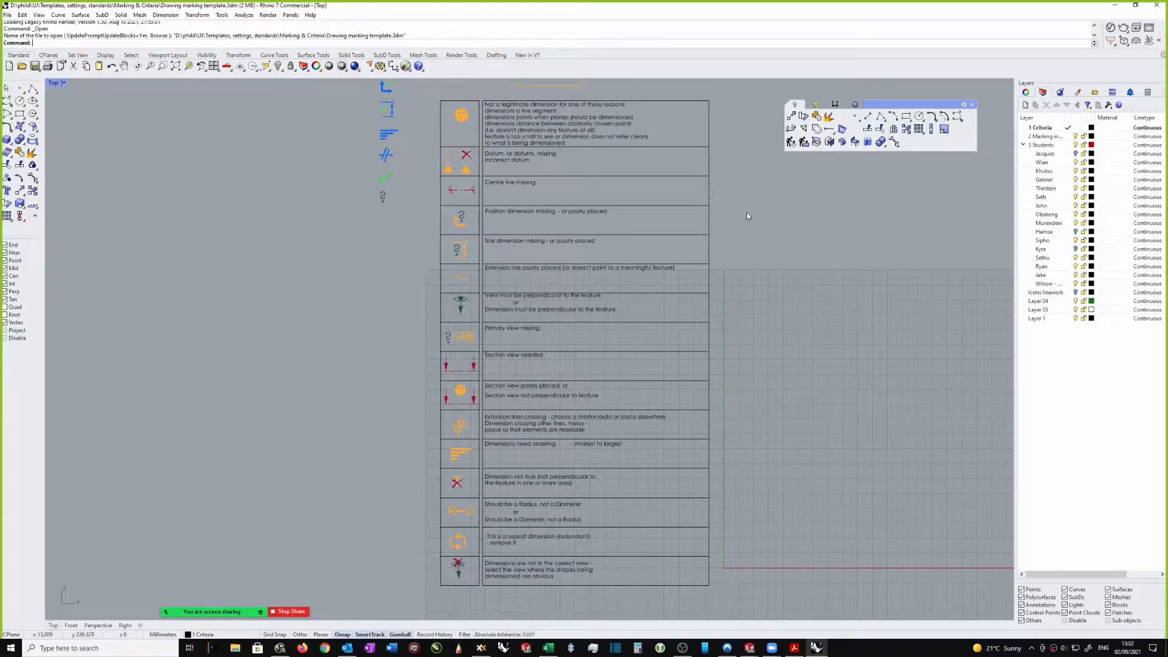
# Make the required student's layer current and open that student's ARMSA sports equipment folder for importing.
pyautogui.click(1069, 181)
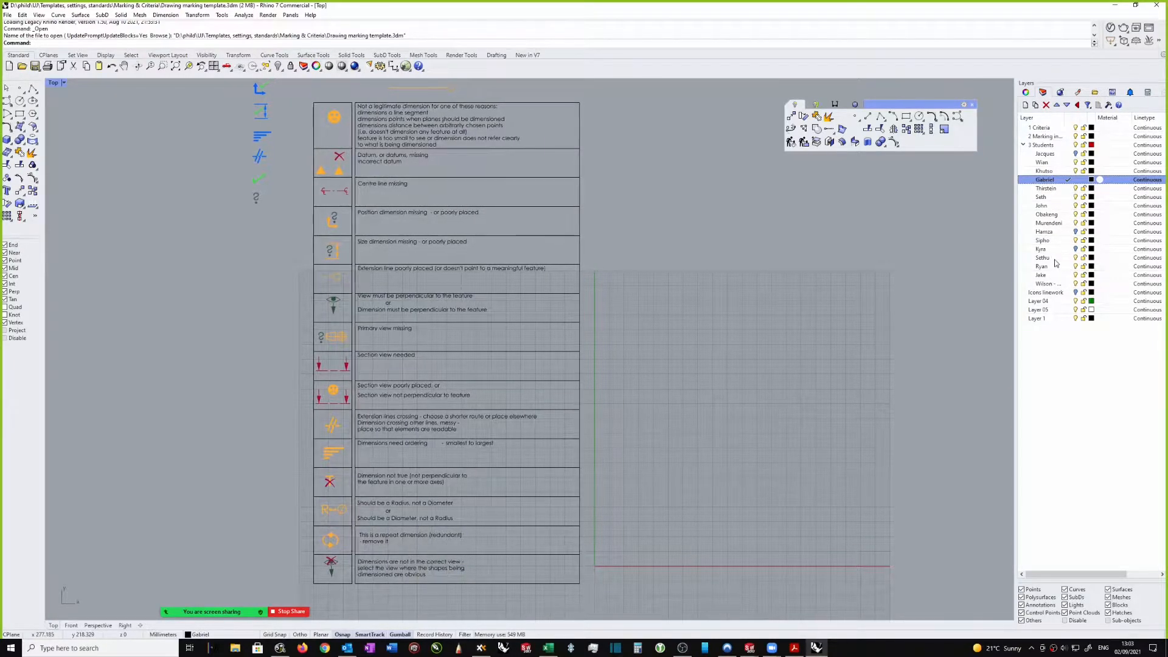
pyautogui.click(1067, 241)
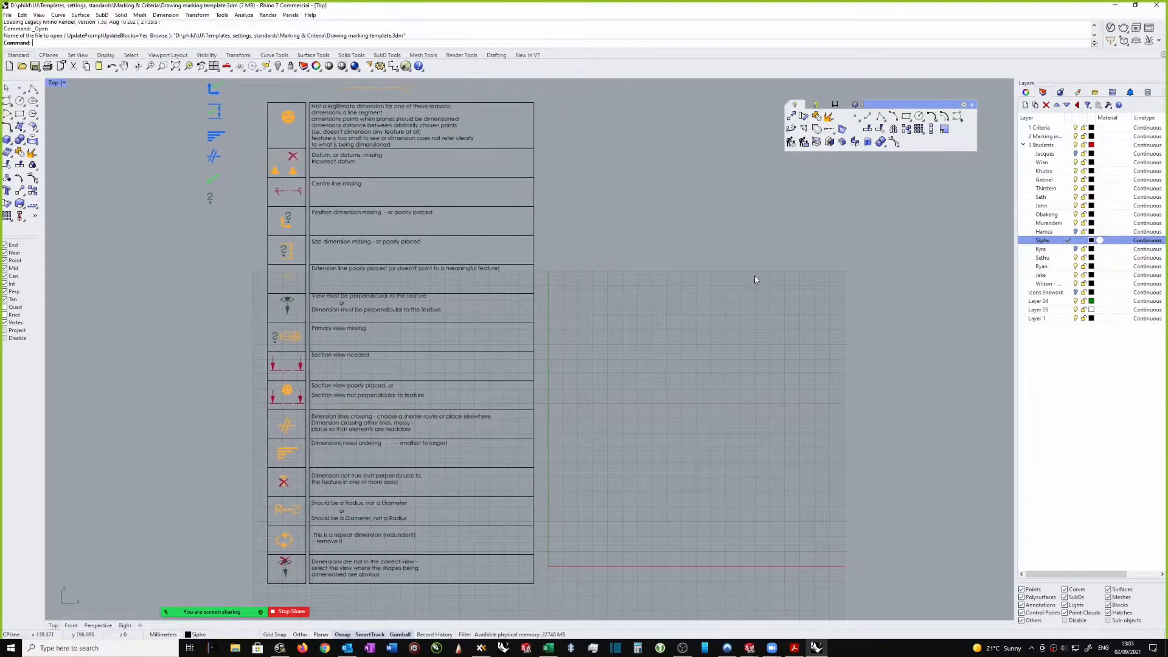
pyautogui.hotkey('ctrl', 'i')
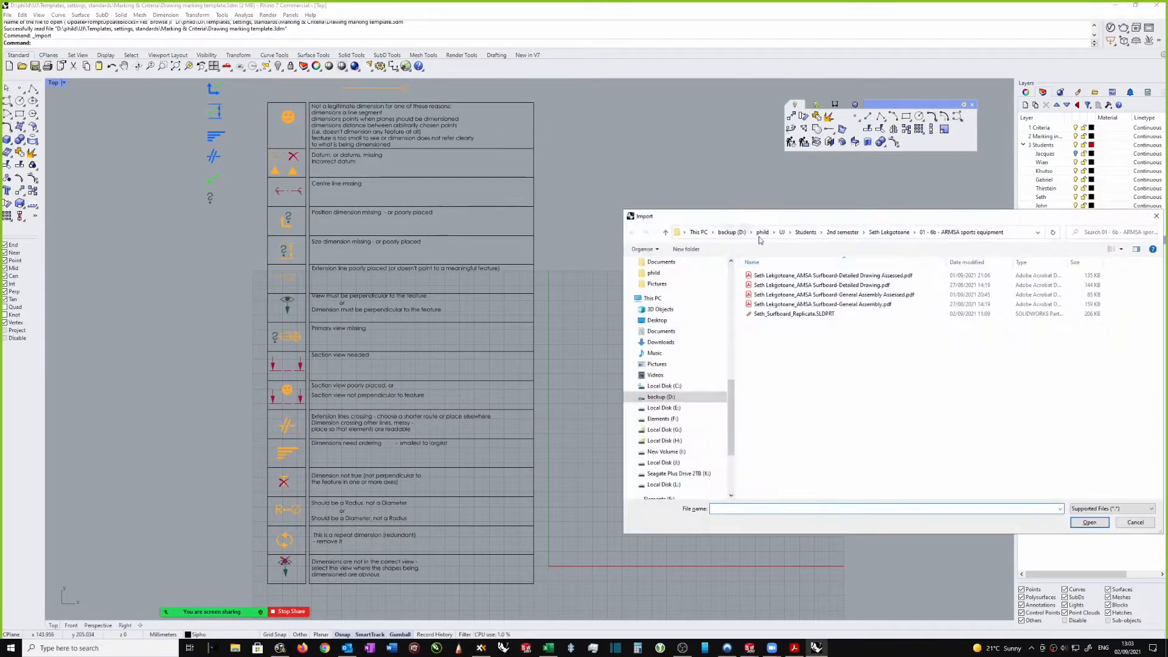
pyautogui.click(843, 232)
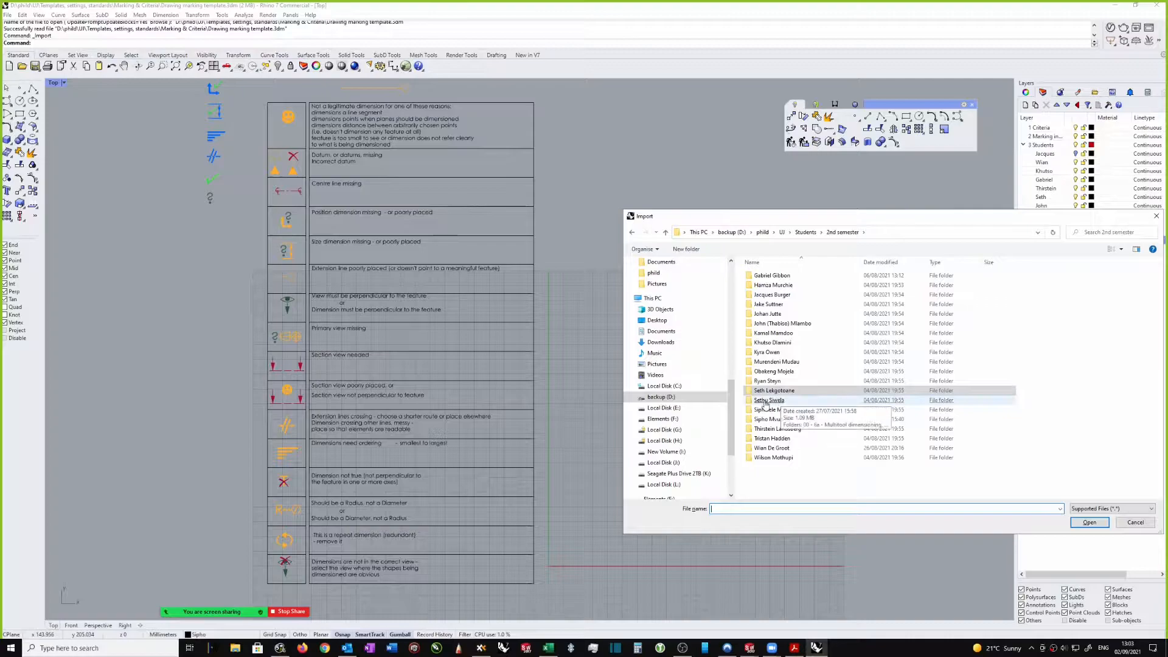
pyautogui.doubleClick(765, 420)
pyautogui.doubleClick(785, 285)
pyautogui.moveTo(860, 263); pyautogui.dragTo(926, 263)
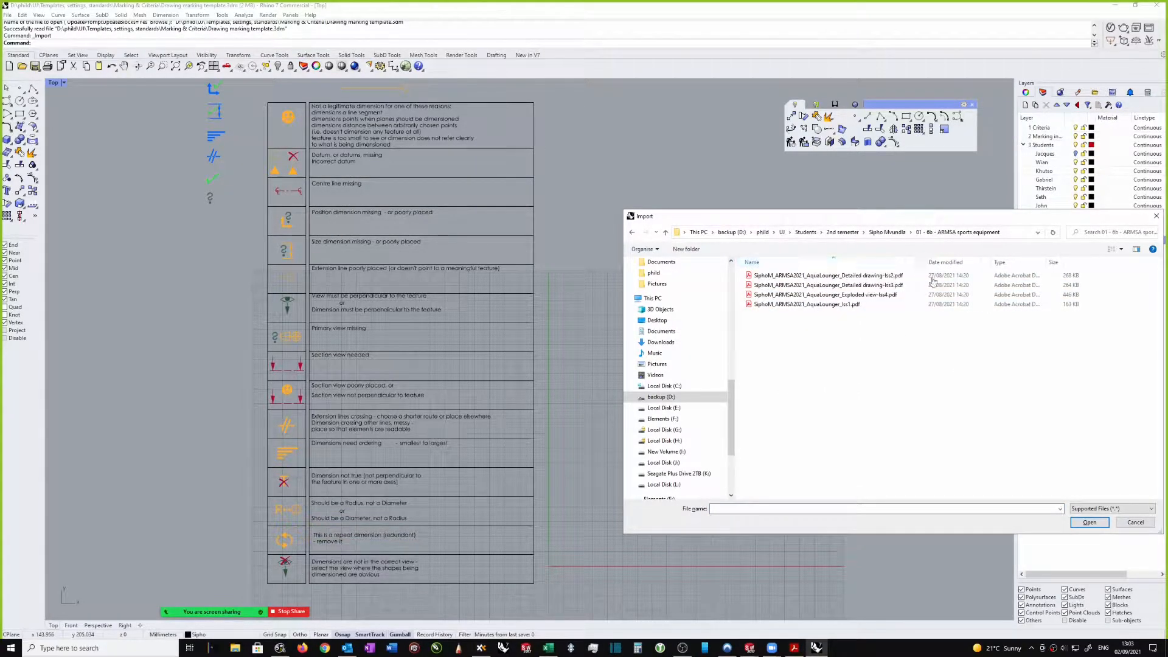
# Import the AquaLounger exploded view PDF with units preserved at 1 mm to 1 Rhino unit, fills as hatches and text loaded.
pyautogui.click(870, 298)
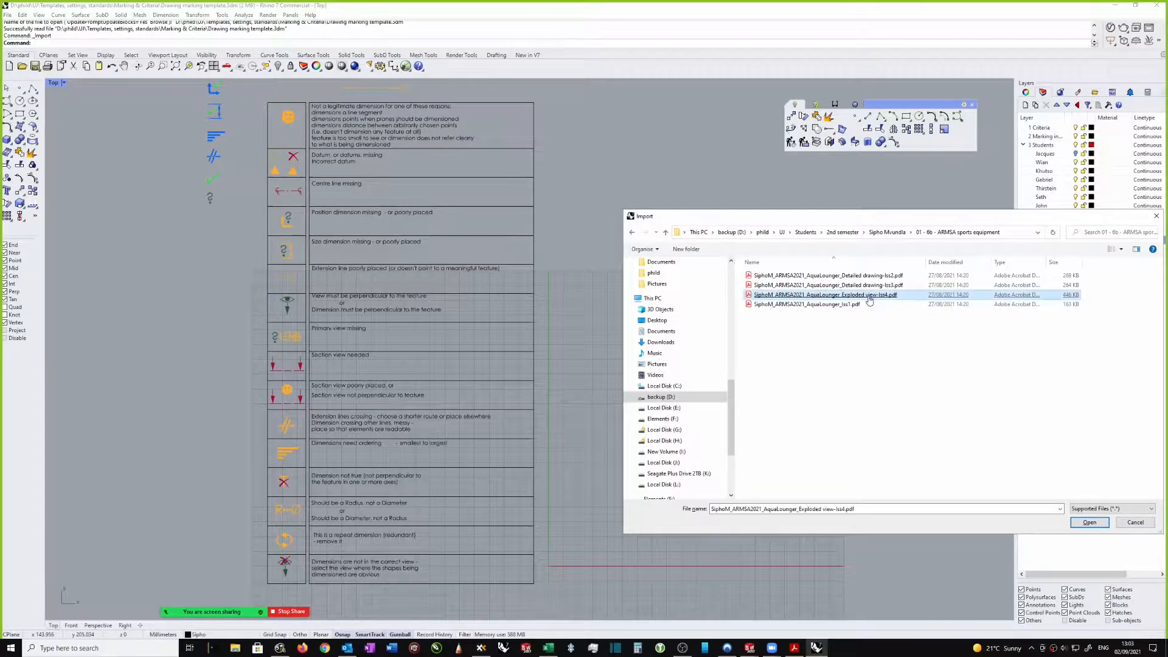
pyautogui.doubleClick(871, 298)
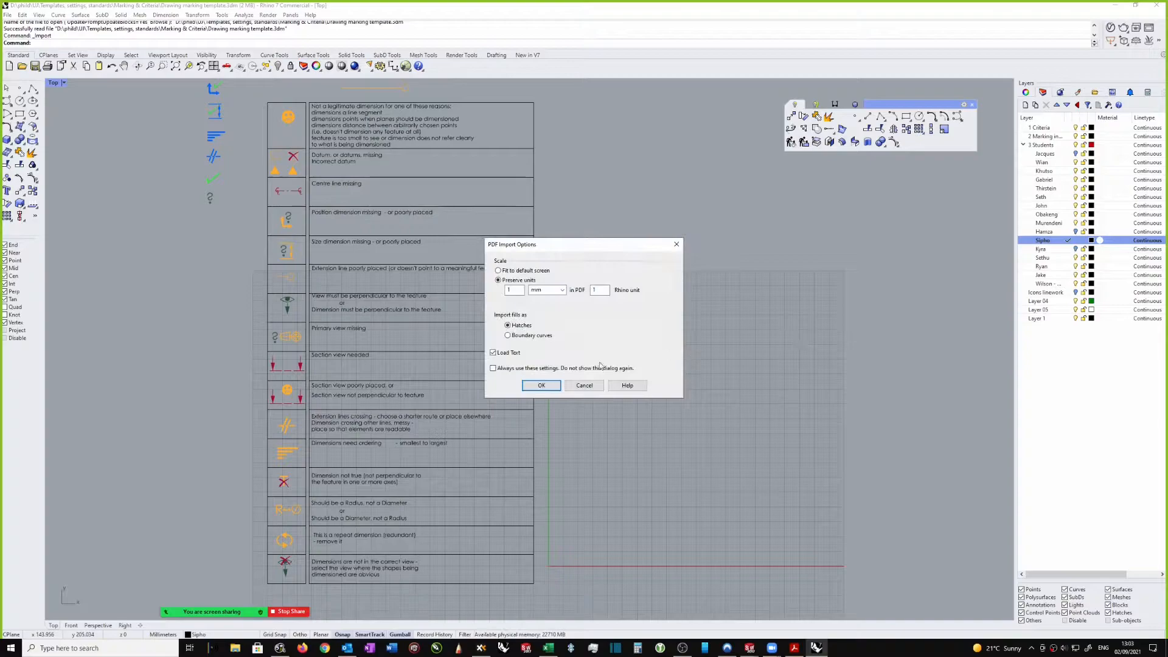
pyautogui.click(545, 385)
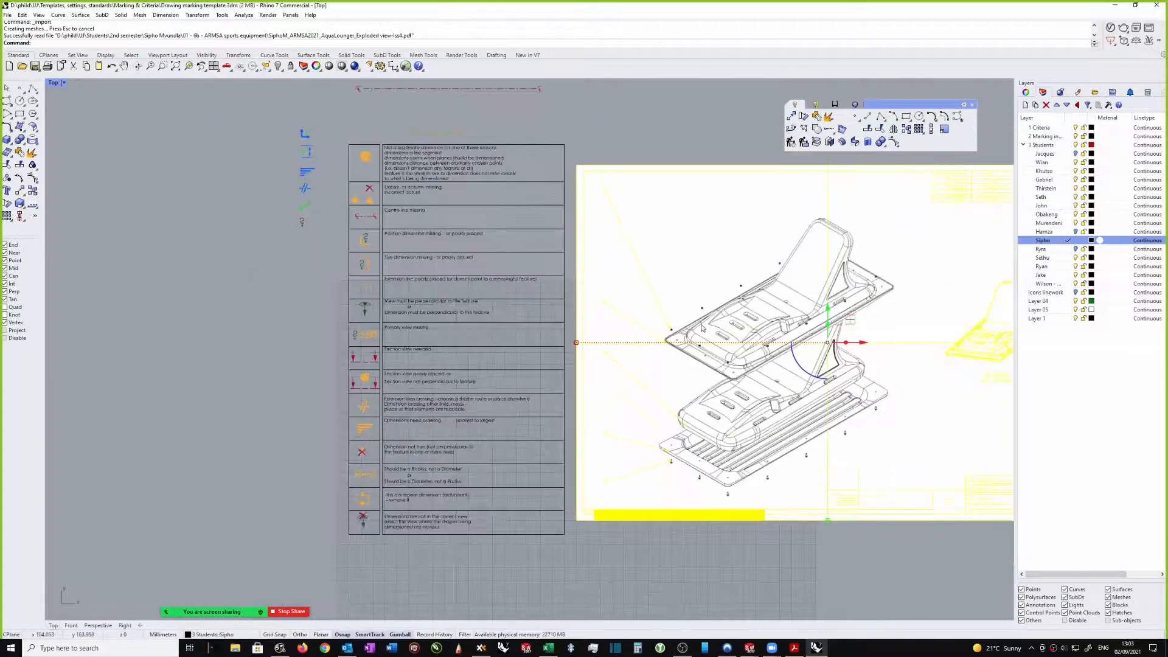
pyautogui.scroll(-4, 701, 329)
pyautogui.moveTo(677, 329); pyautogui.dragTo(643, 328, button='right')
pyautogui.click(913, 300)
pyautogui.scroll(2, 910, 301)
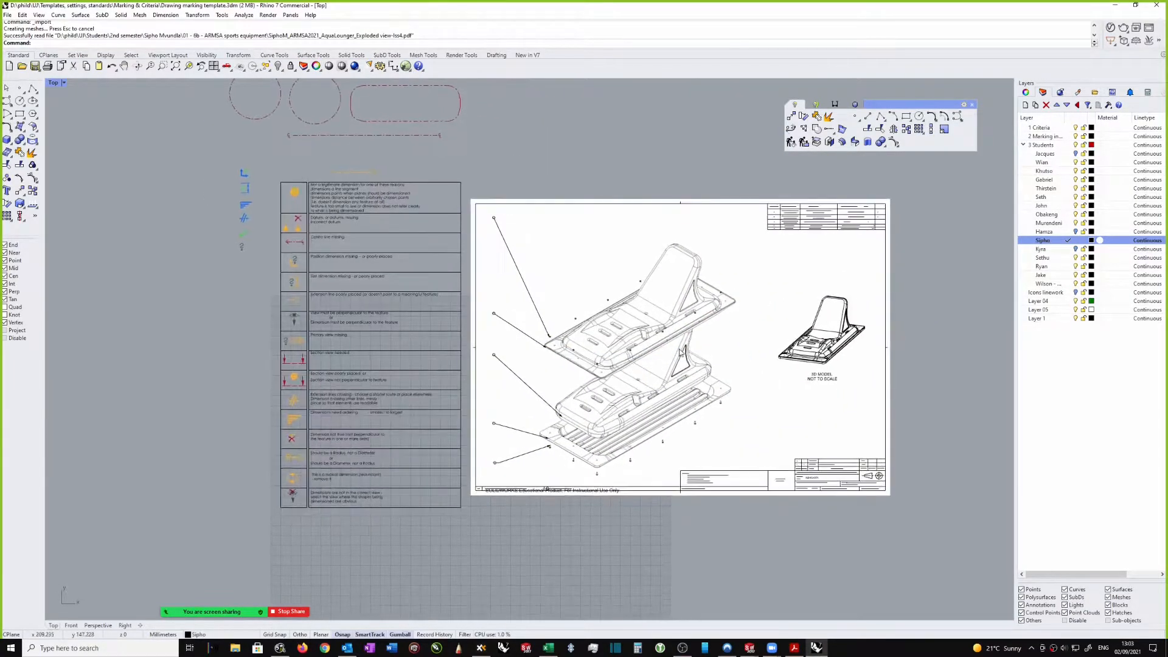
pyautogui.scroll(3, 681, 352)
pyautogui.moveTo(766, 340); pyautogui.dragTo(714, 350, button='right')
pyautogui.moveTo(686, 237); pyautogui.dragTo(702, 248, button='right')
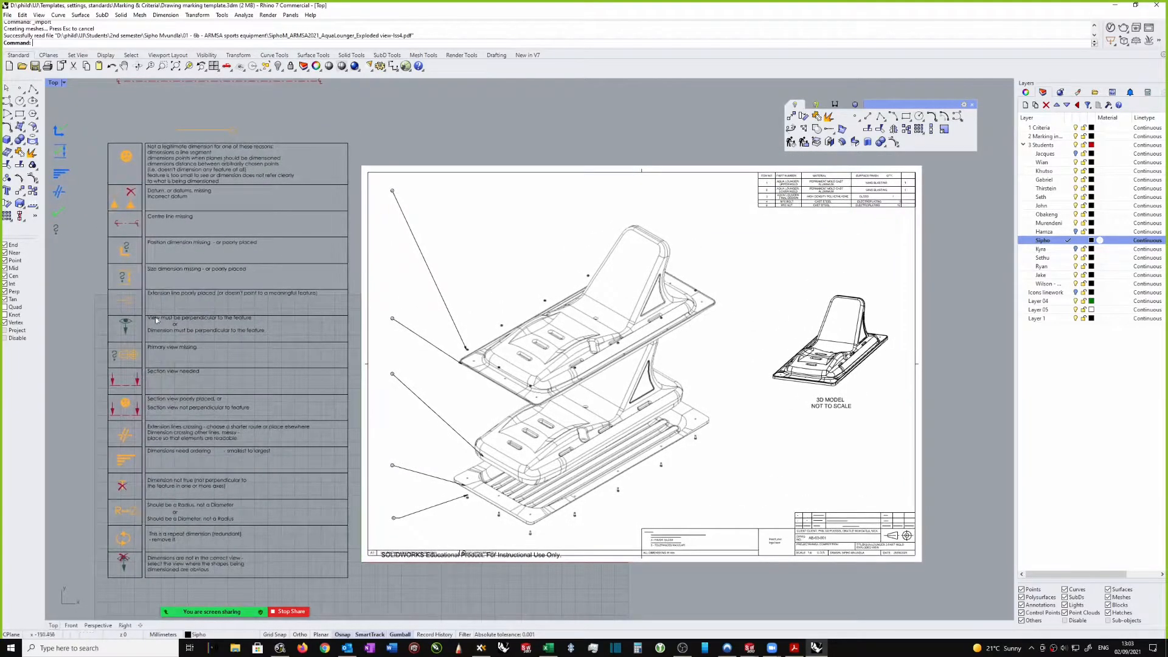
pyautogui.click(129, 358)
pyautogui.scroll(-1, 195, 354)
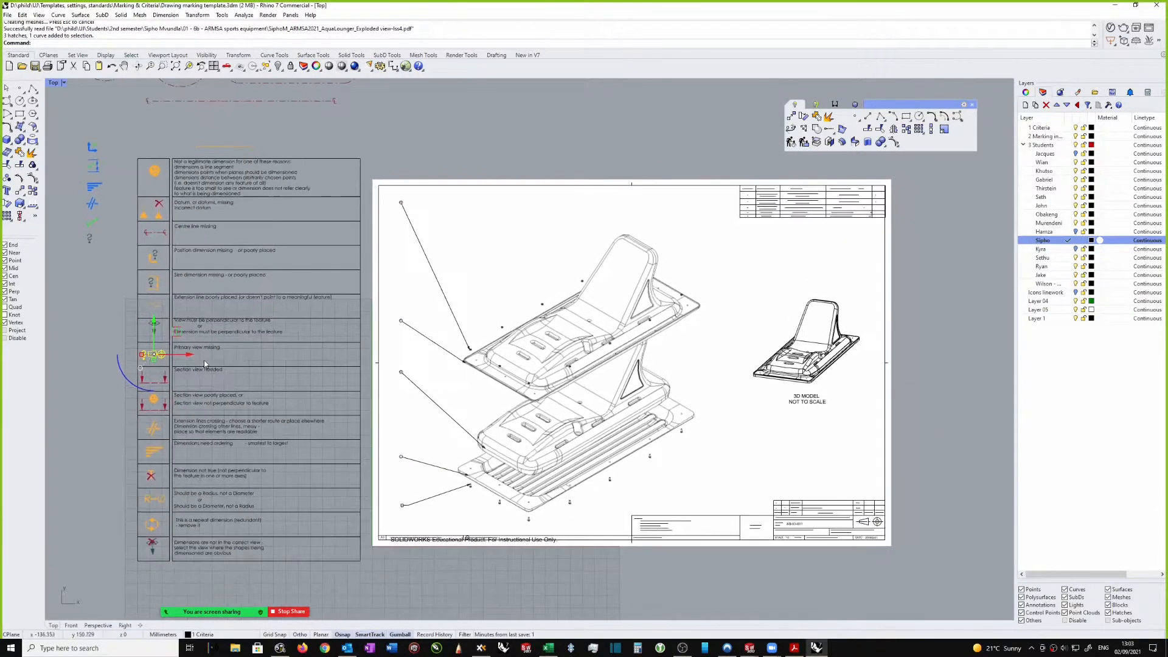
pyautogui.click(481, 158)
pyautogui.scroll(1, 195, 198)
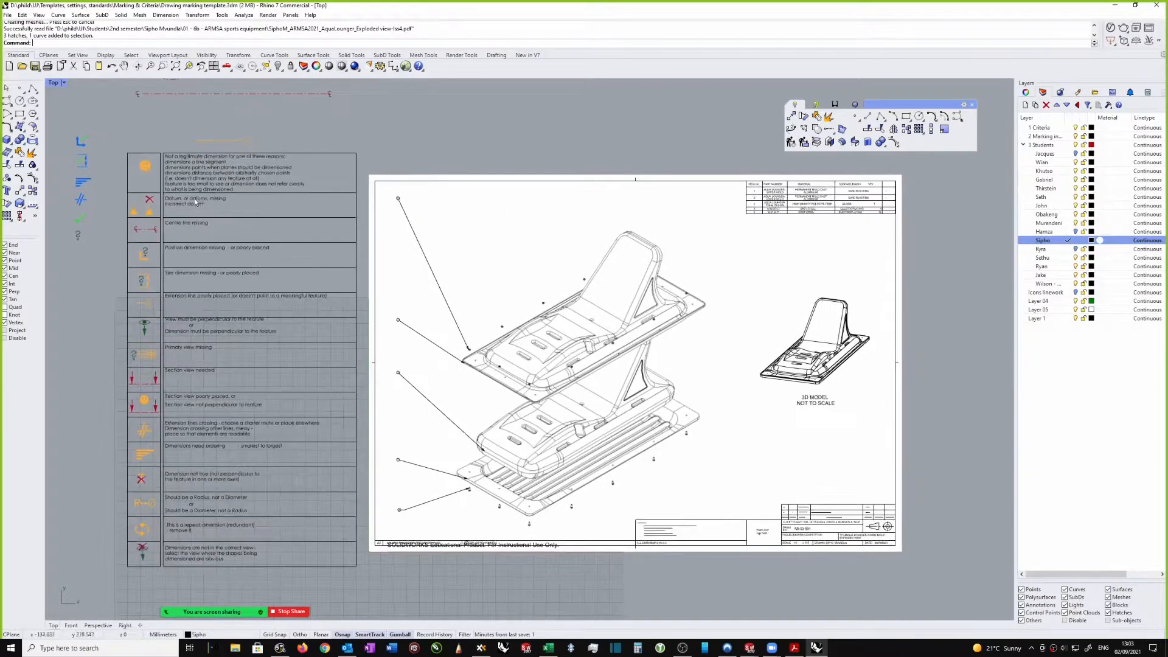
# Place a copy of the green check mark on the drawing sheet, beside the rear edge of the upper lounger part.
pyautogui.click(76, 219)
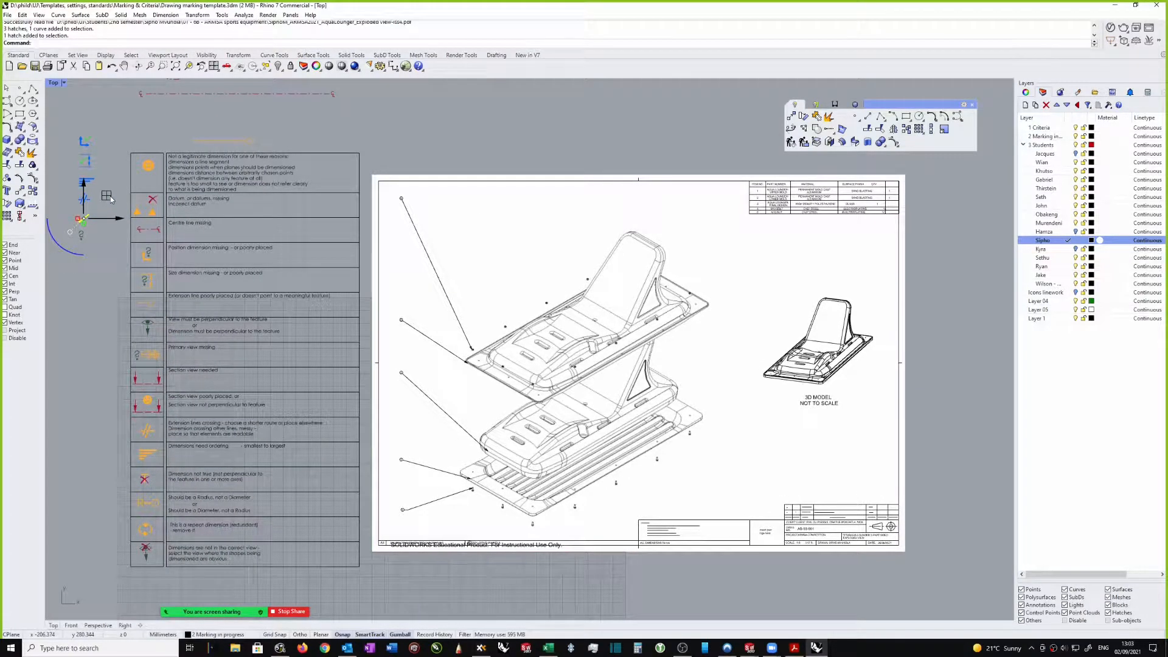
pyautogui.moveTo(110, 196)
pyautogui.mouseDown()
pyautogui.moveTo(670, 312)
pyautogui.moveTo(720, 277)
pyautogui.moveTo(725, 258)
pyautogui.mouseUp()
pyautogui.scroll(1, 721, 294)
pyautogui.scroll(2, 724, 296)
pyautogui.moveTo(822, 258); pyautogui.dragTo(594, 318, button='right')
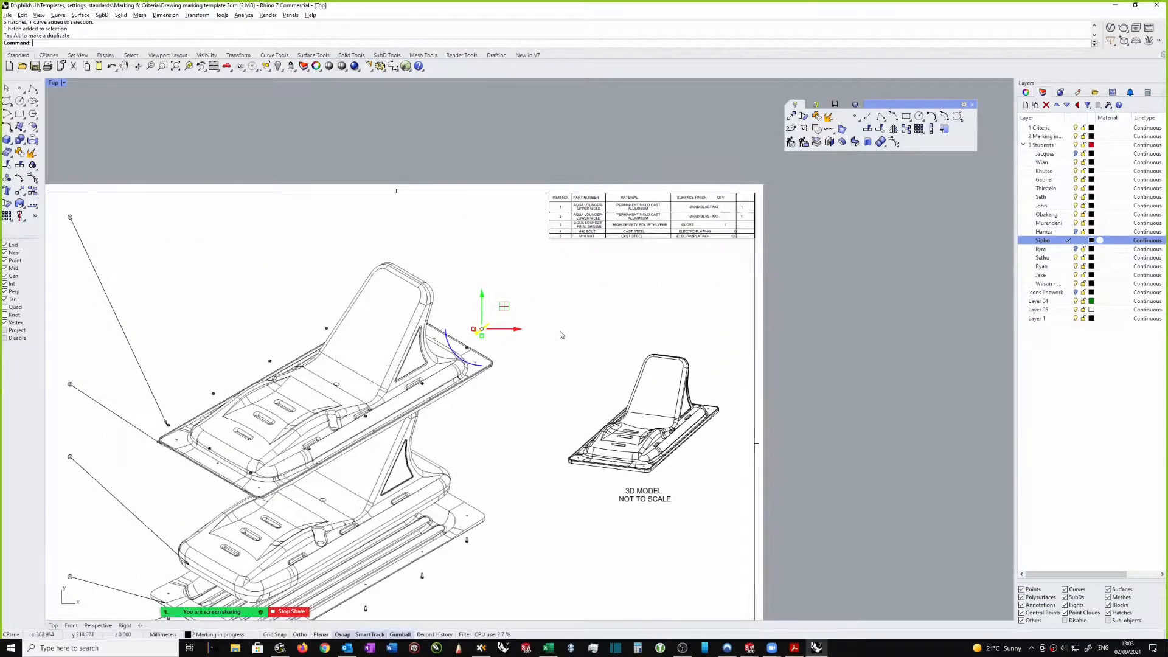
pyautogui.click(508, 339)
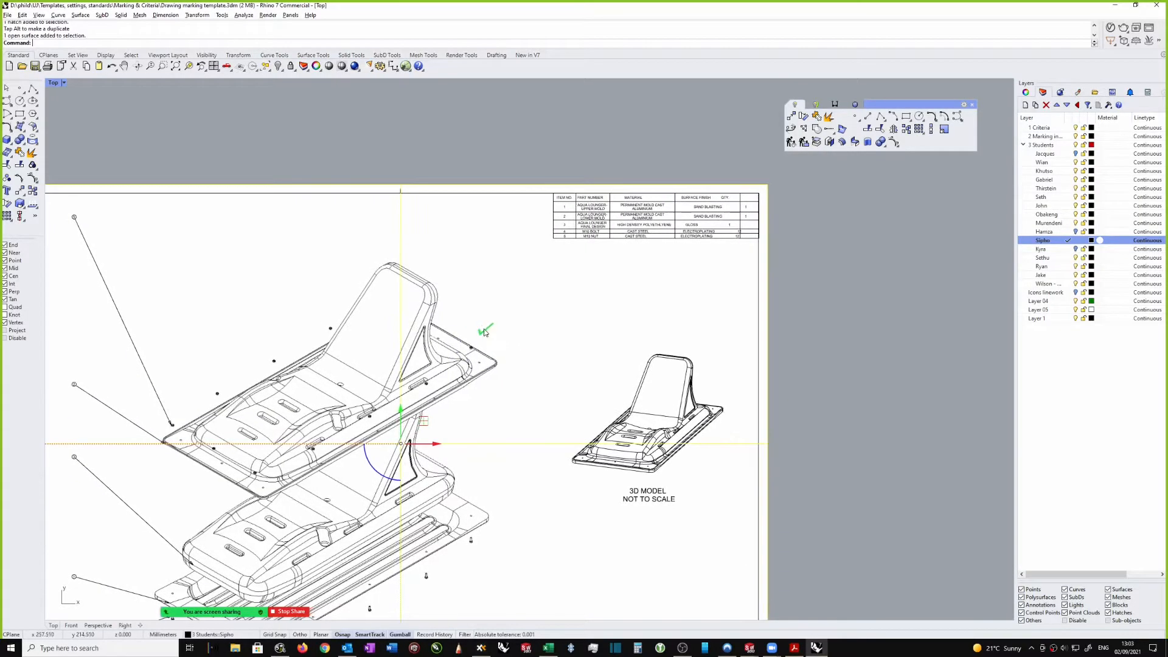
# Review the marking criteria table and its icons alongside the exploded view drawing.
pyautogui.moveTo(489, 346); pyautogui.dragTo(503, 333, button='right')
pyautogui.scroll(-1, 414, 325)
pyautogui.moveTo(414, 325); pyautogui.dragTo(816, 253, button='right')
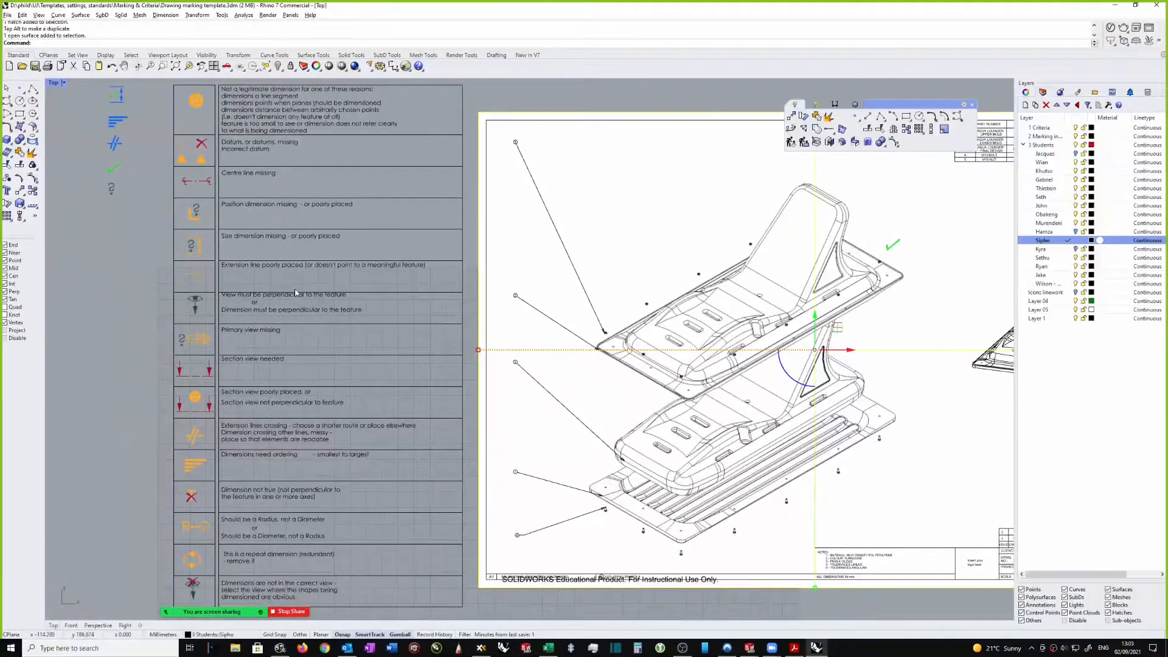
pyautogui.moveTo(296, 292); pyautogui.dragTo(296, 301, button='right')
pyautogui.moveTo(242, 184); pyautogui.dragTo(244, 181, button='right')
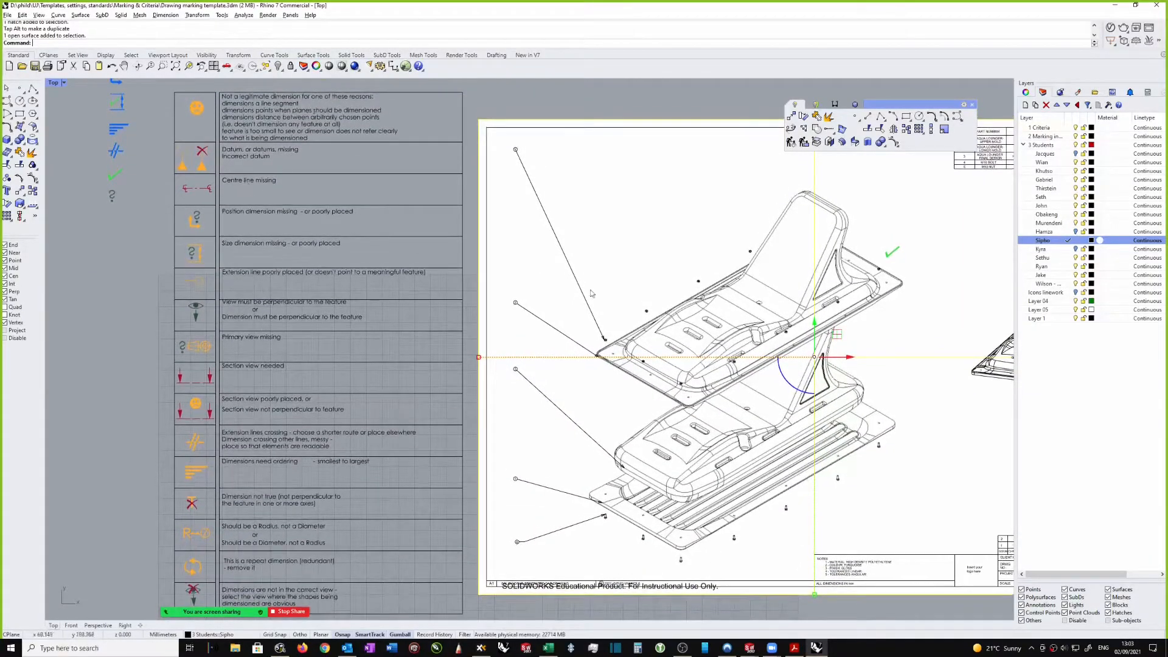
pyautogui.scroll(-2, 557, 302)
pyautogui.scroll(-2, 700, 365)
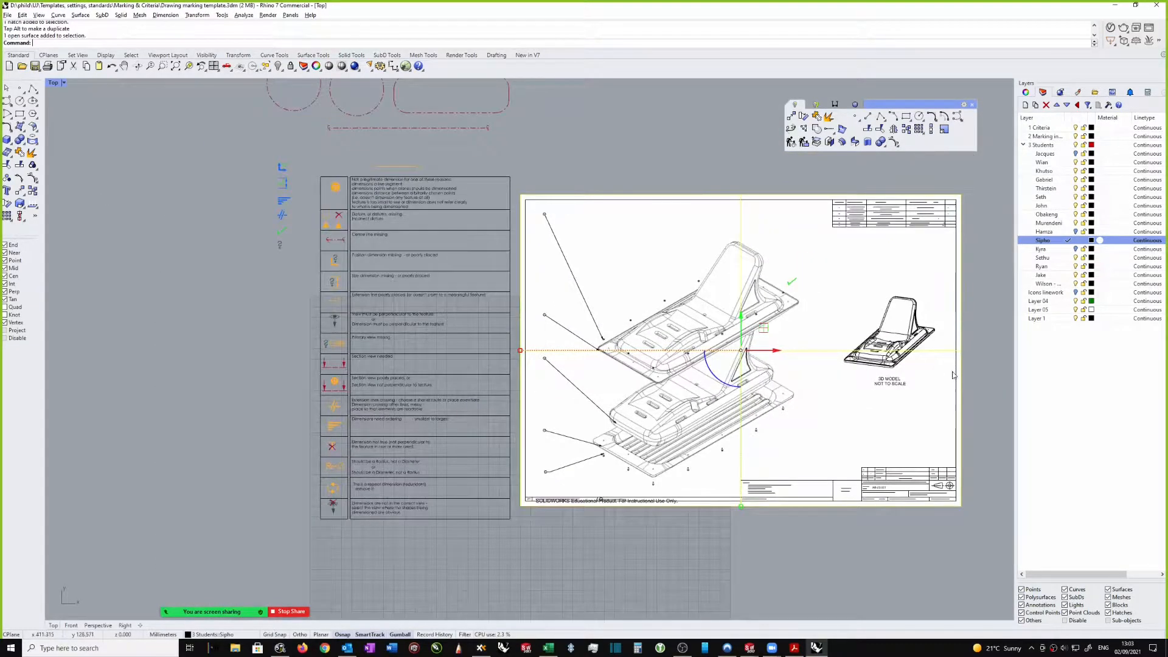
pyautogui.scroll(2, 954, 376)
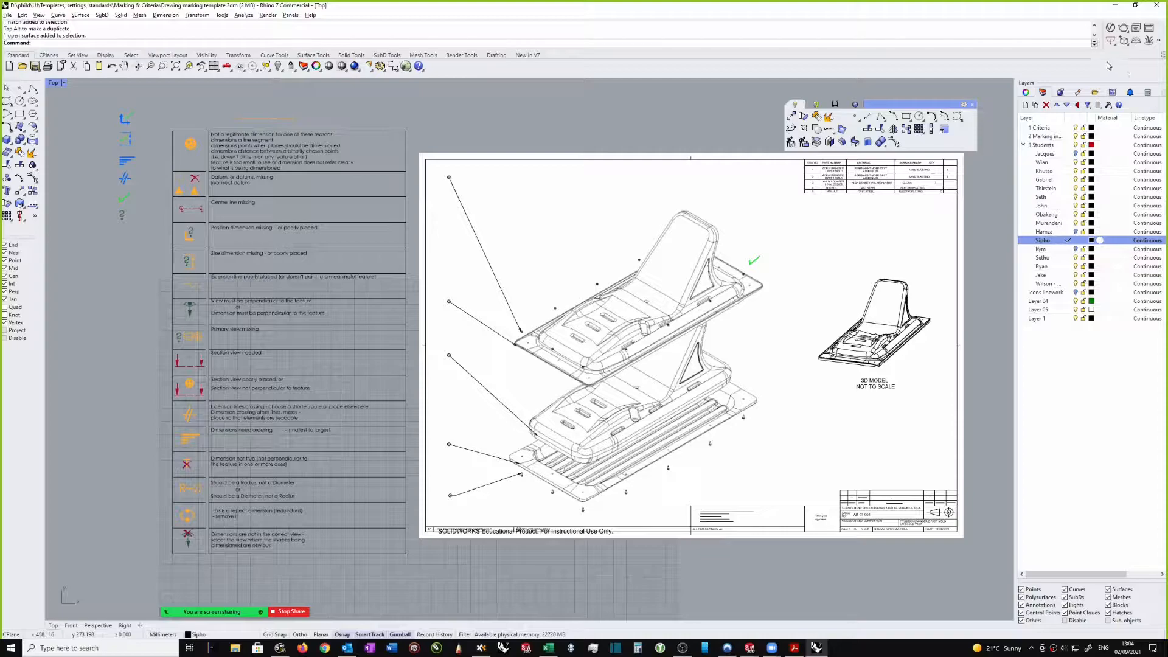
pyautogui.moveTo(920, 105); pyautogui.dragTo(915, 95)
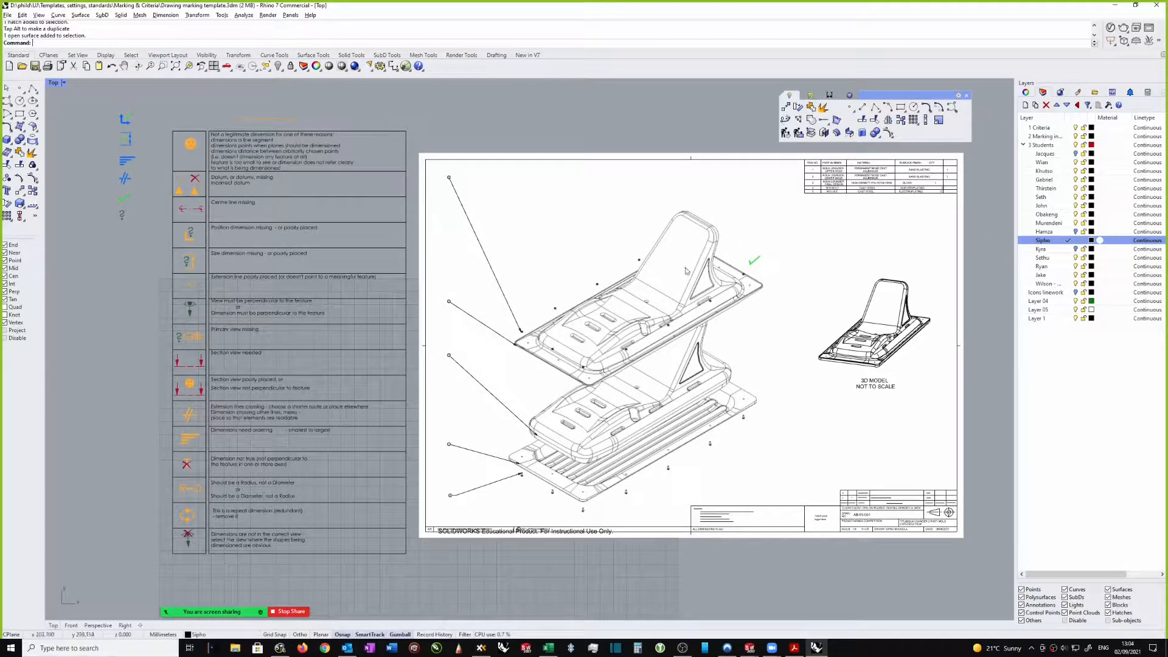
pyautogui.scroll(3, 760, 272)
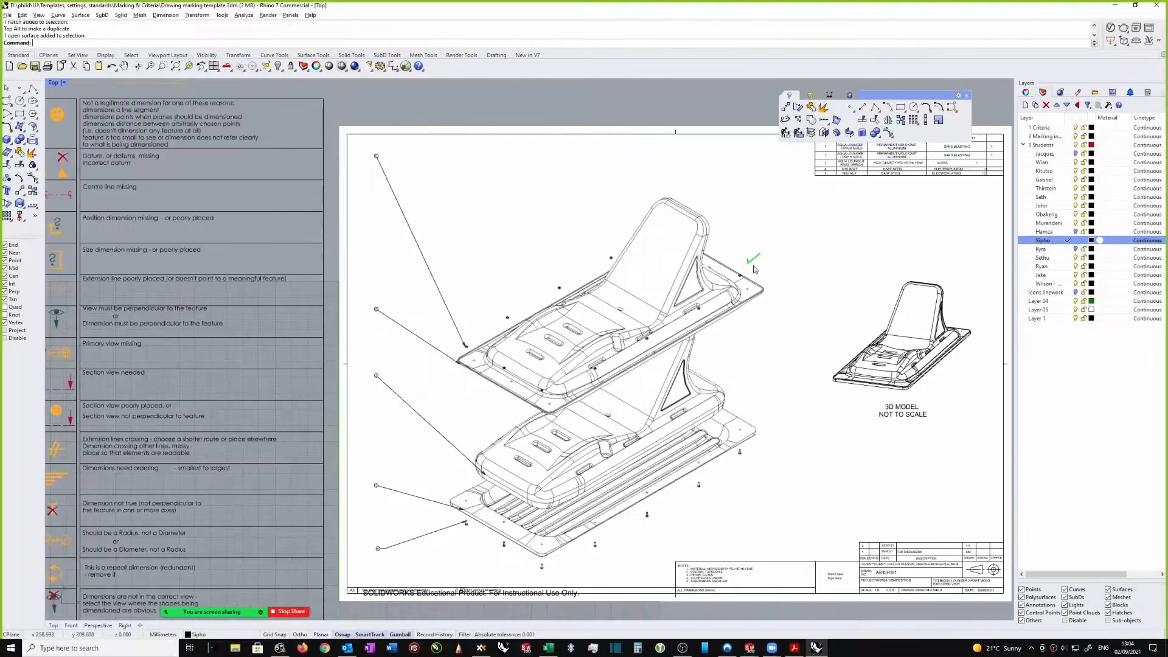
pyautogui.moveTo(820, 257); pyautogui.dragTo(790, 256, button='right')
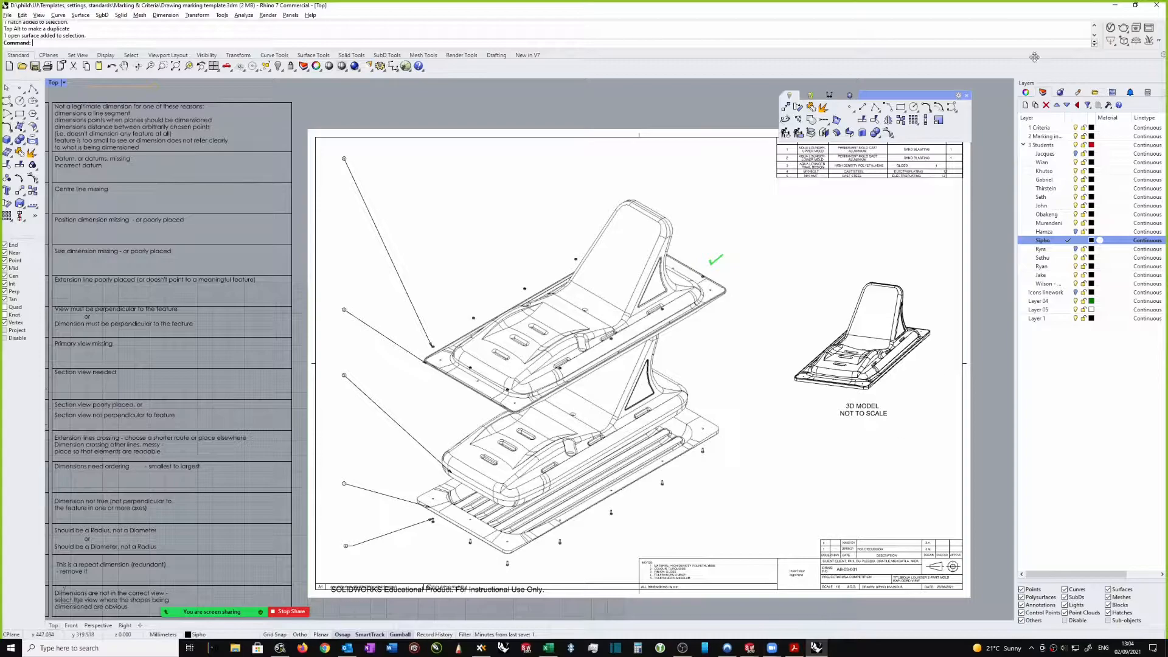
# Close the marking template without saving the changes and switch to the surfboard replicate part in SOLIDWORKS.
pyautogui.click(1157, 5)
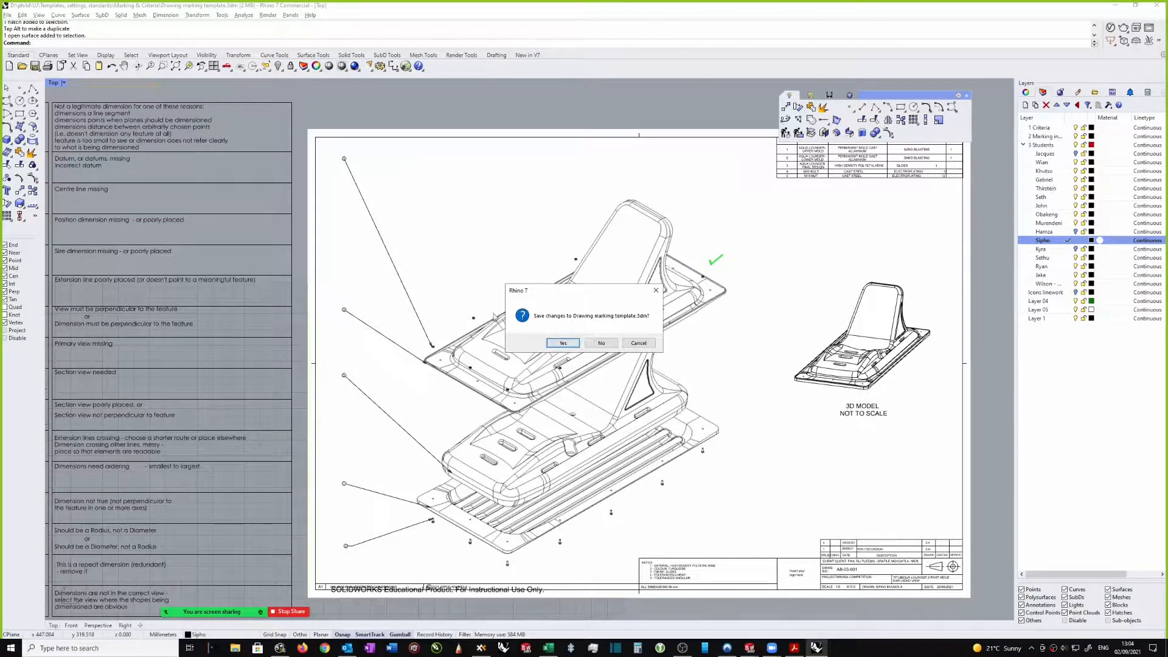
pyautogui.click(601, 343)
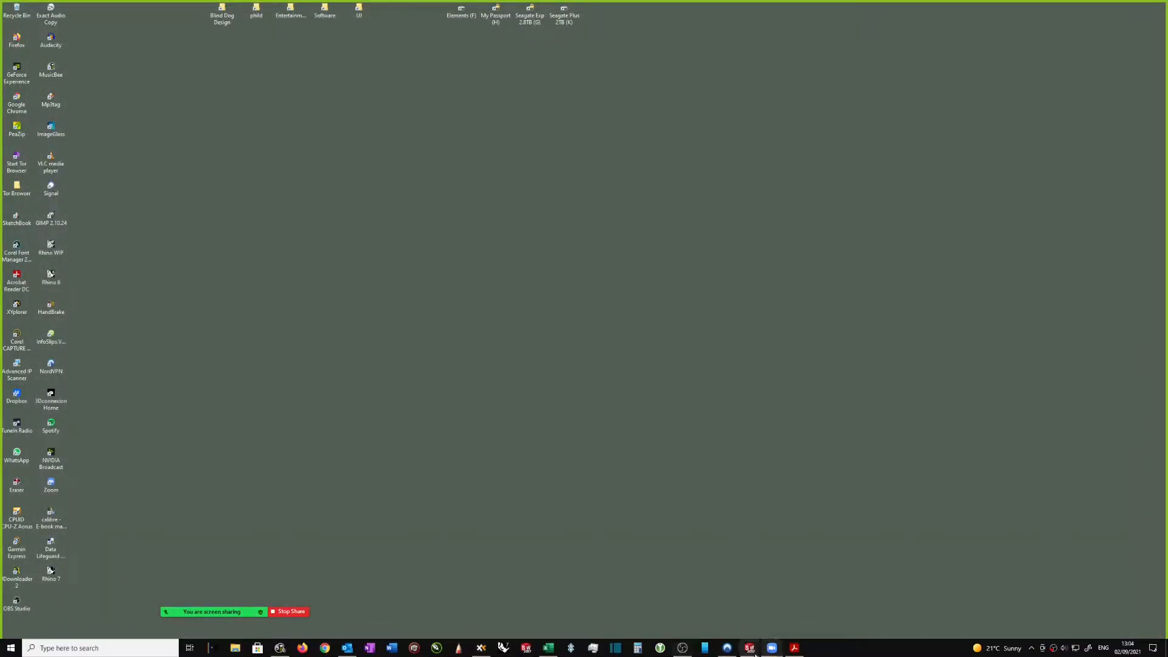
pyautogui.moveTo(750, 649)
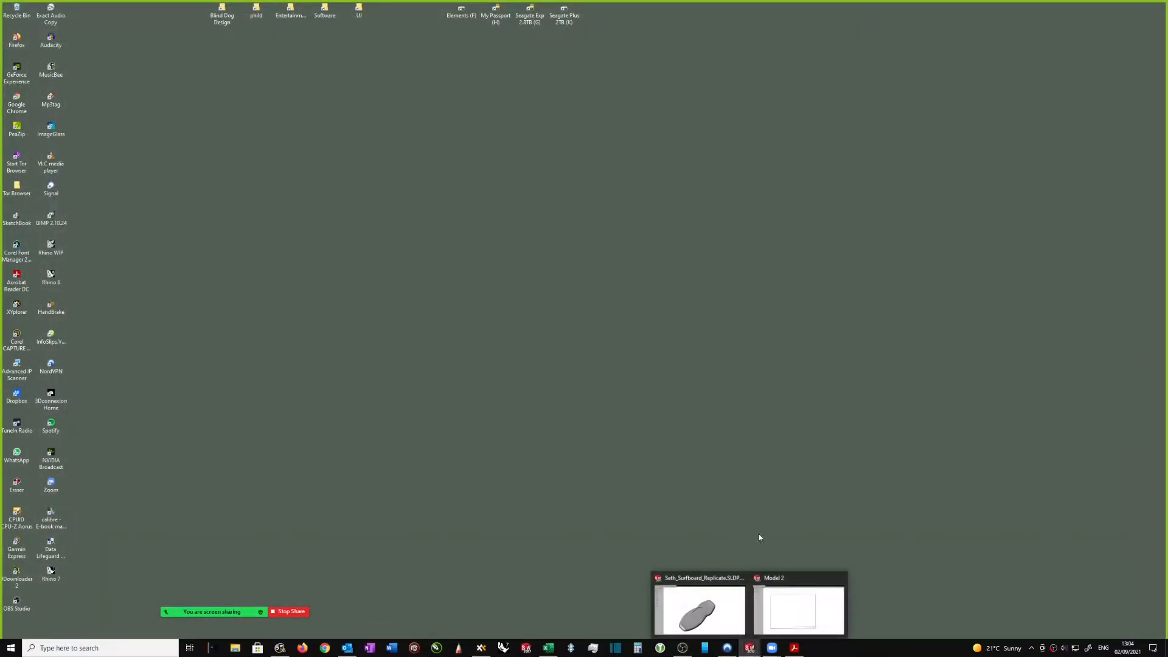
pyautogui.click(718, 616)
# Examine the surfboard's upper face, central slot-shaped groove and filleted edges from several angles.
pyautogui.scroll(1, 687, 348)
pyautogui.scroll(-1, 731, 338)
pyautogui.moveTo(799, 325); pyautogui.dragTo(800, 317, button='middle')
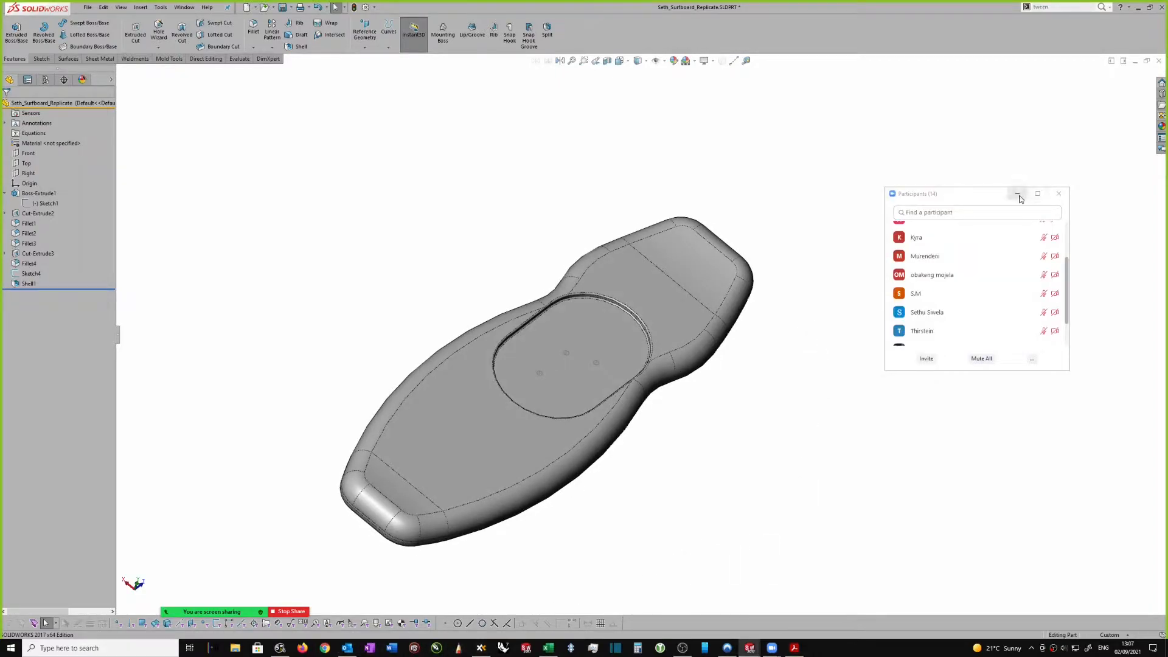
pyautogui.click(1019, 194)
pyautogui.moveTo(892, 269); pyautogui.dragTo(912, 287, button='middle')
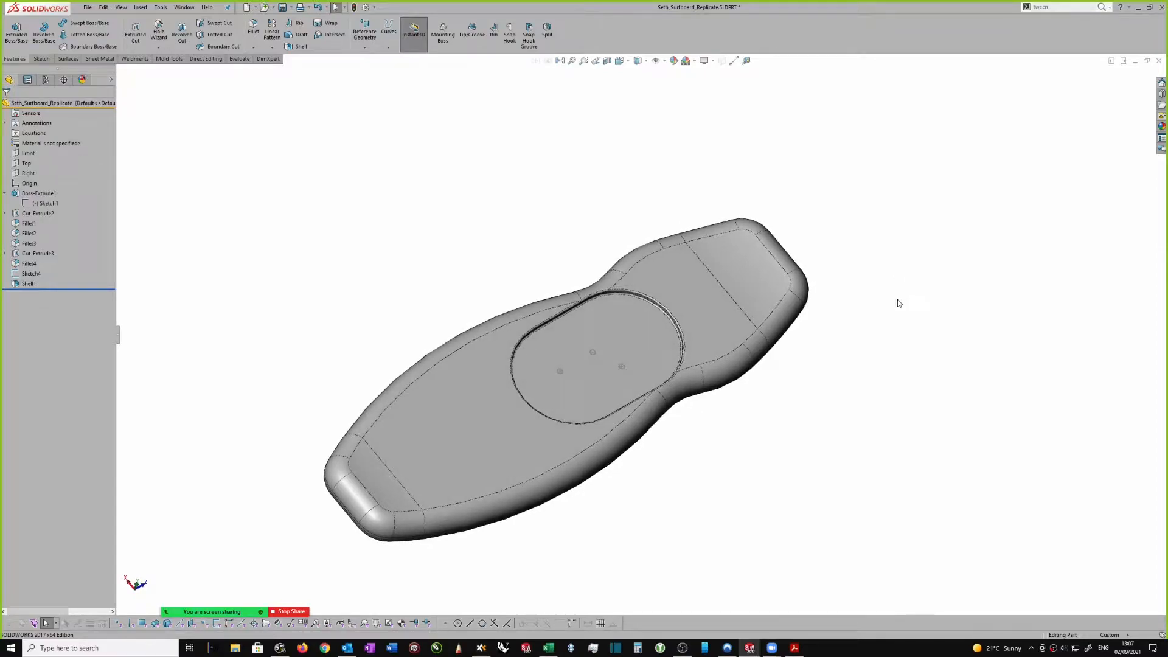
pyautogui.moveTo(893, 345); pyautogui.dragTo(872, 324, button='middle')
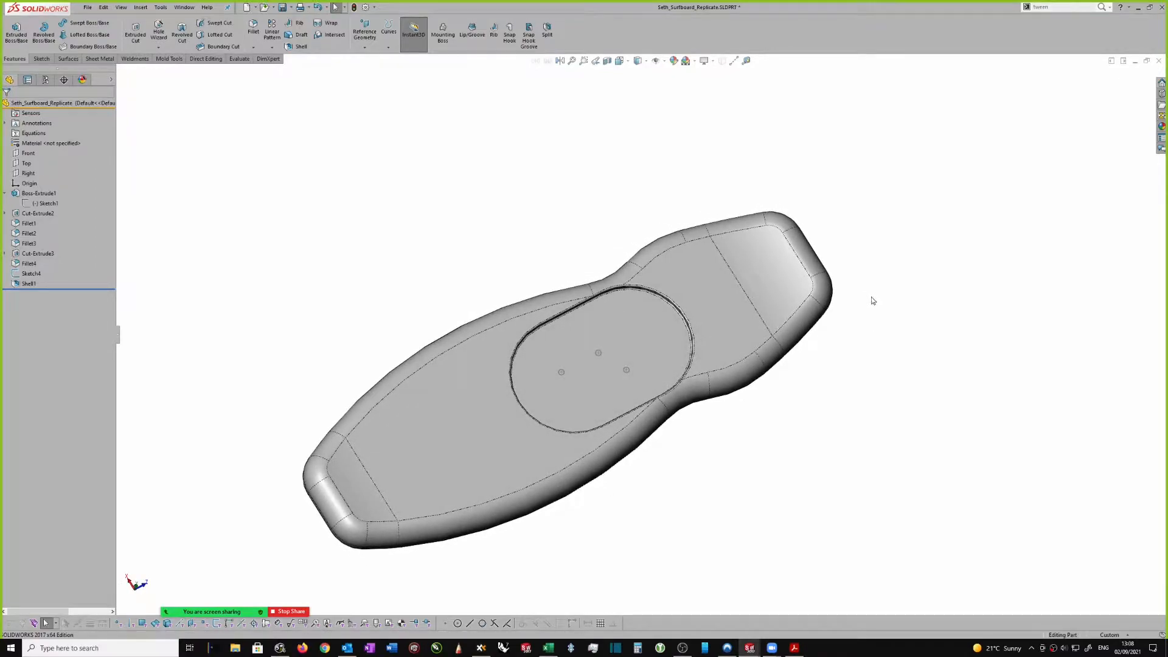
pyautogui.moveTo(865, 321); pyautogui.dragTo(813, 280, button='middle')
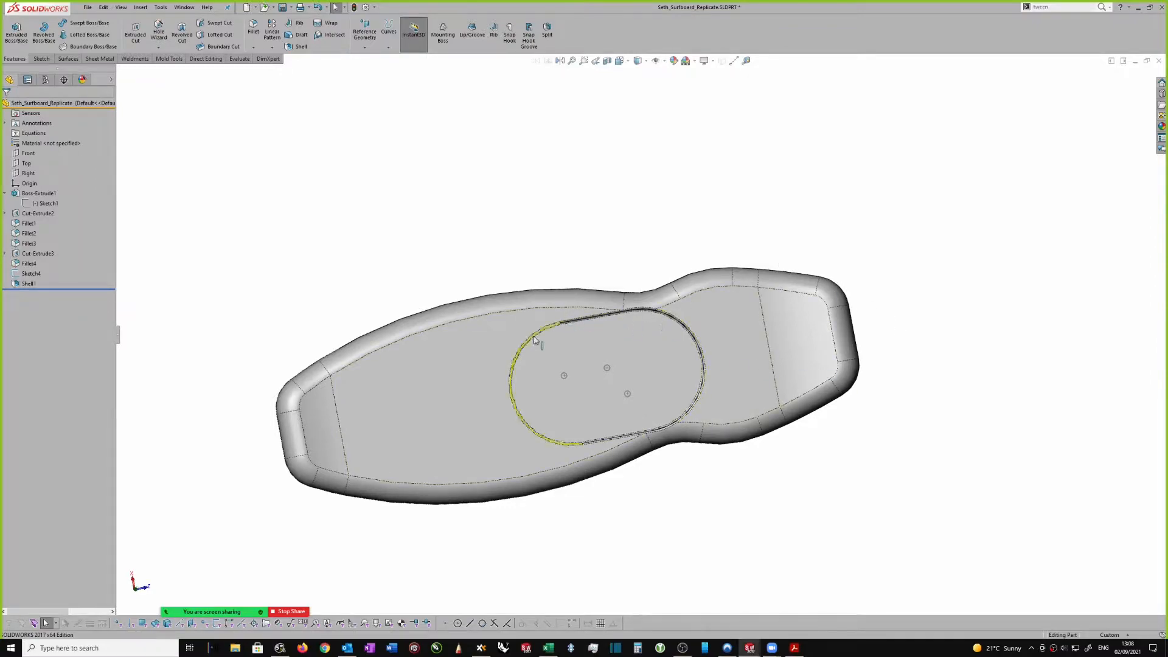
pyautogui.moveTo(583, 368); pyautogui.dragTo(562, 414, button='middle')
pyautogui.moveTo(815, 415); pyautogui.dragTo(861, 345, button='middle')
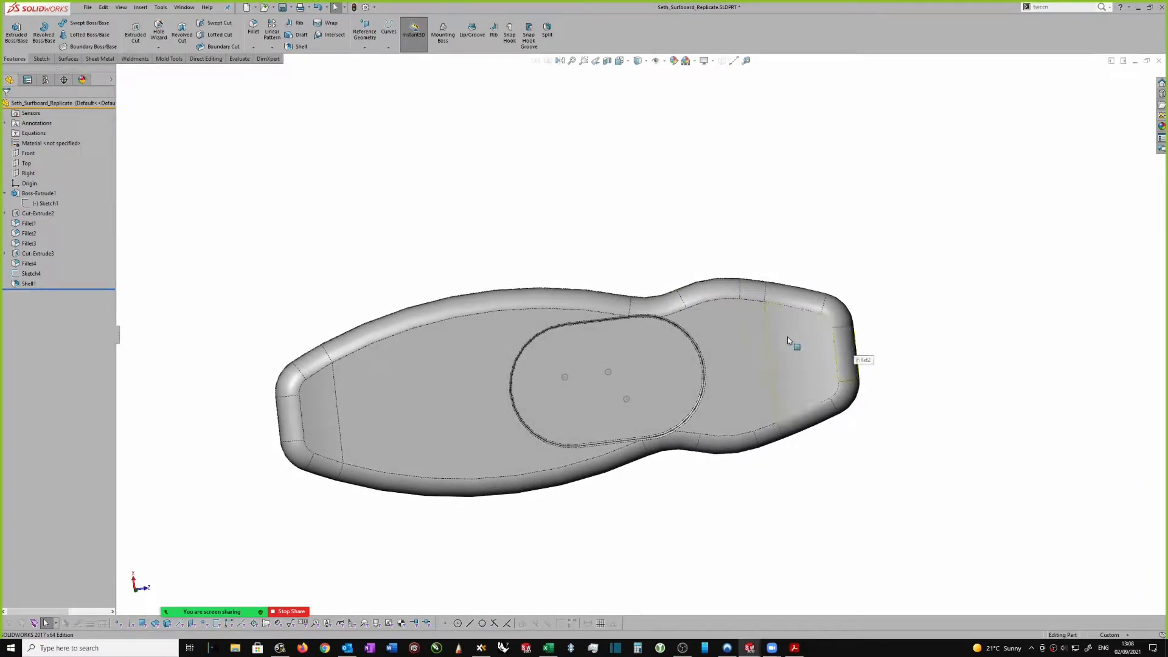
pyautogui.moveTo(884, 286); pyautogui.dragTo(884, 289, button='middle')
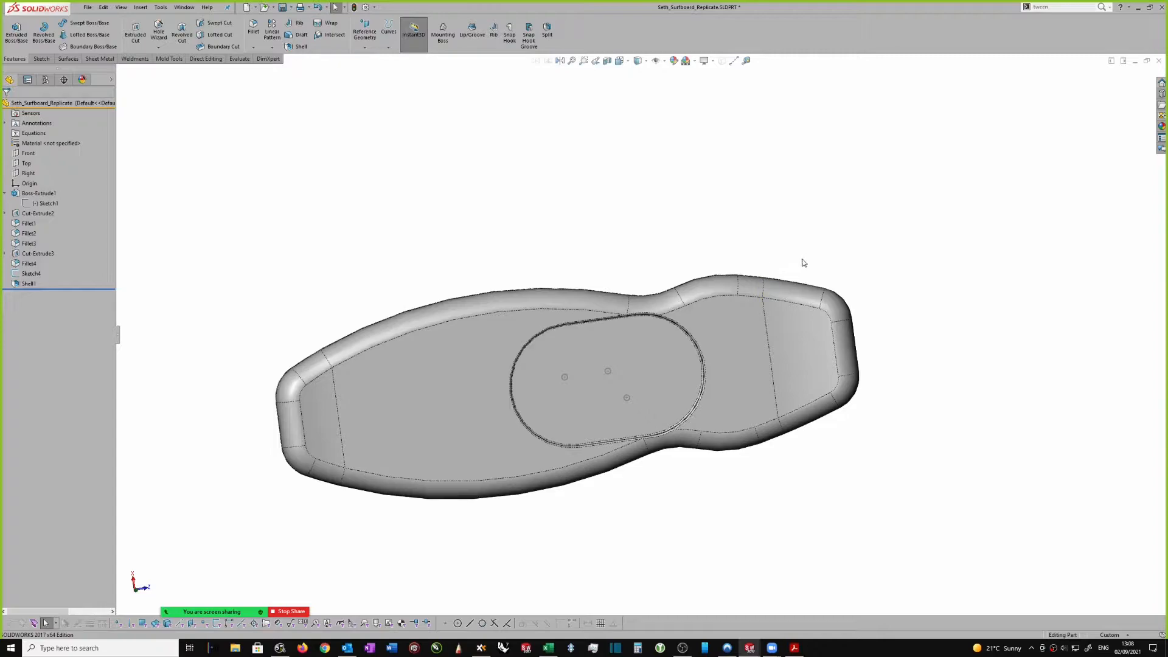
pyautogui.moveTo(804, 263); pyautogui.dragTo(795, 281, button='middle')
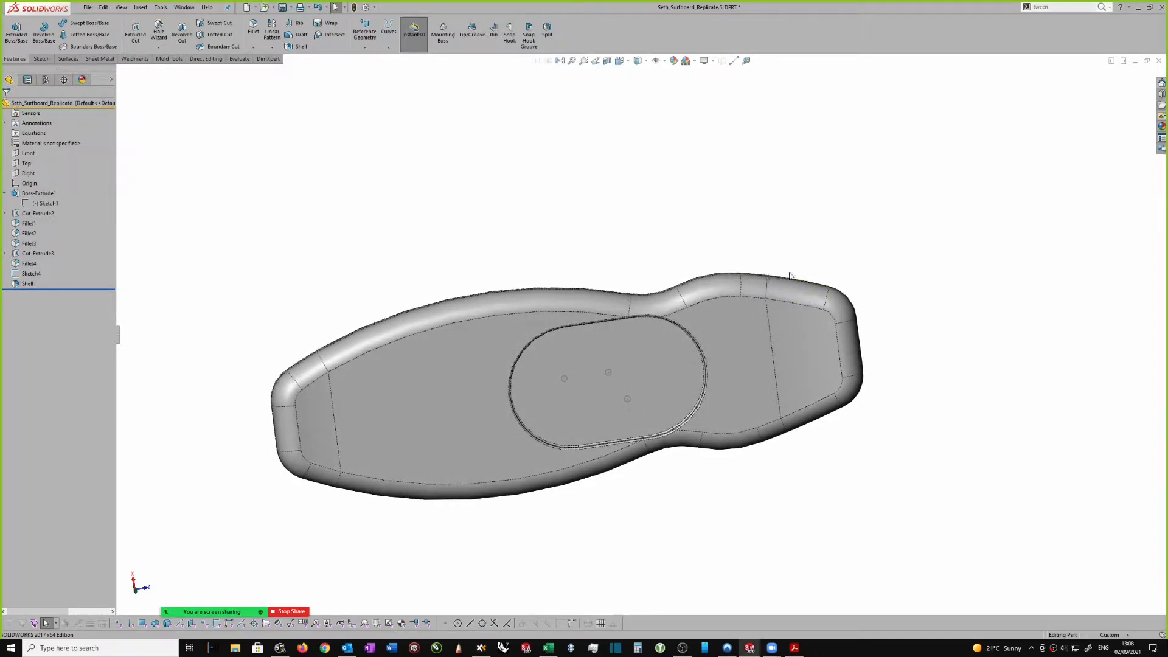
pyautogui.moveTo(811, 261); pyautogui.dragTo(849, 396, button='middle')
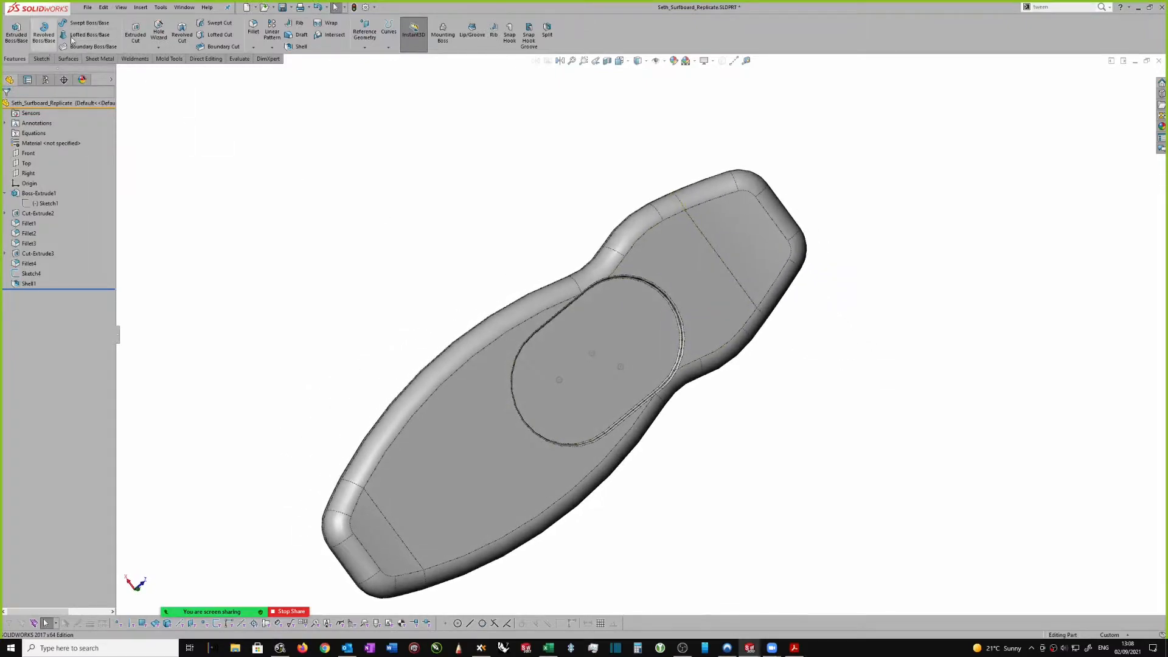
# Create a drawing from the surfboard part with the A0 - BDD NoLogo template and try to place its front view.
pyautogui.click(87, 7)
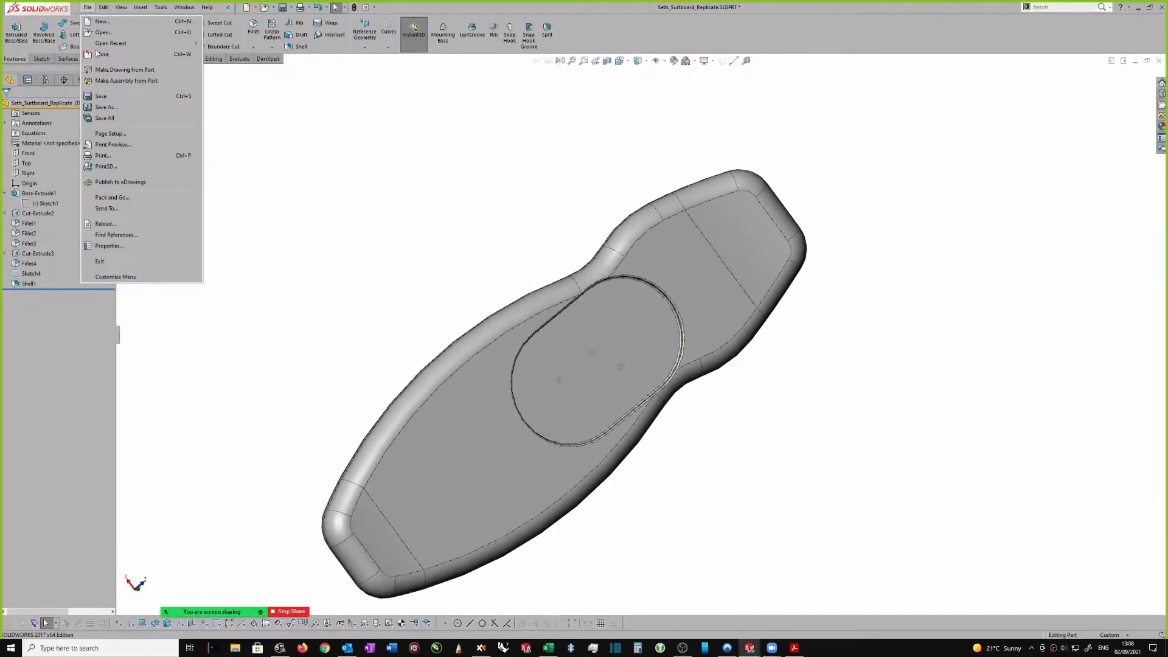
pyautogui.click(121, 70)
pyautogui.click(351, 206)
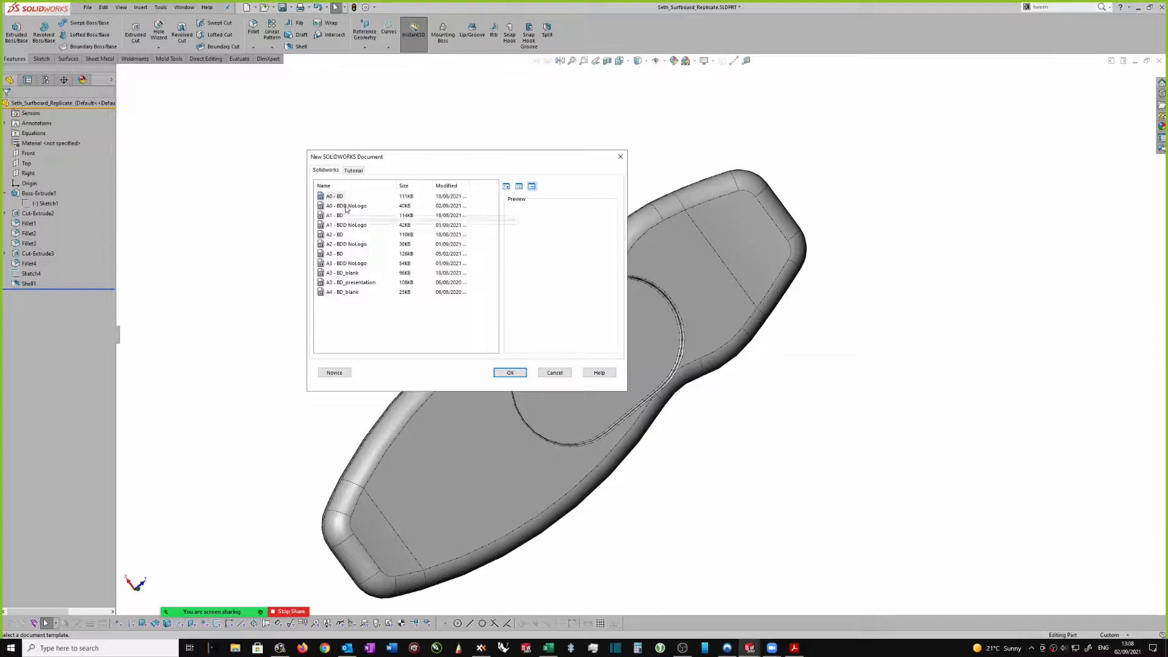
pyautogui.click(511, 373)
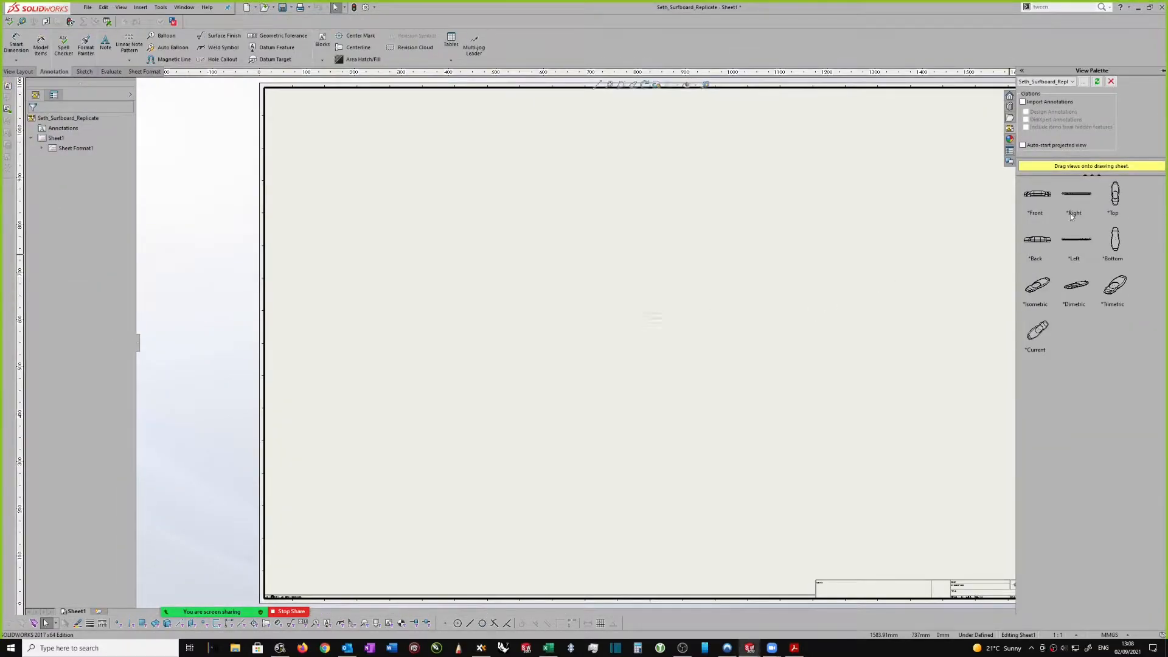
pyautogui.moveTo(1042, 196); pyautogui.dragTo(844, 469)
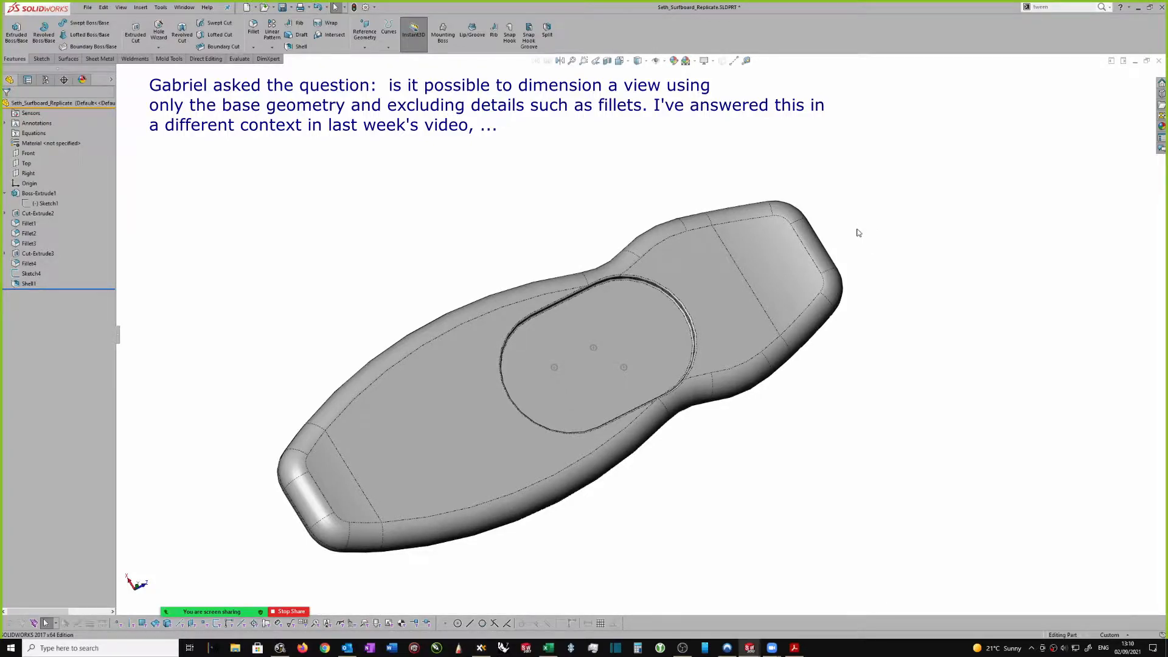
# Open the base extrusion's sketch for editing and view it normal to its sketch plane.
pyautogui.moveTo(796, 205); pyautogui.dragTo(783, 199, button='middle')
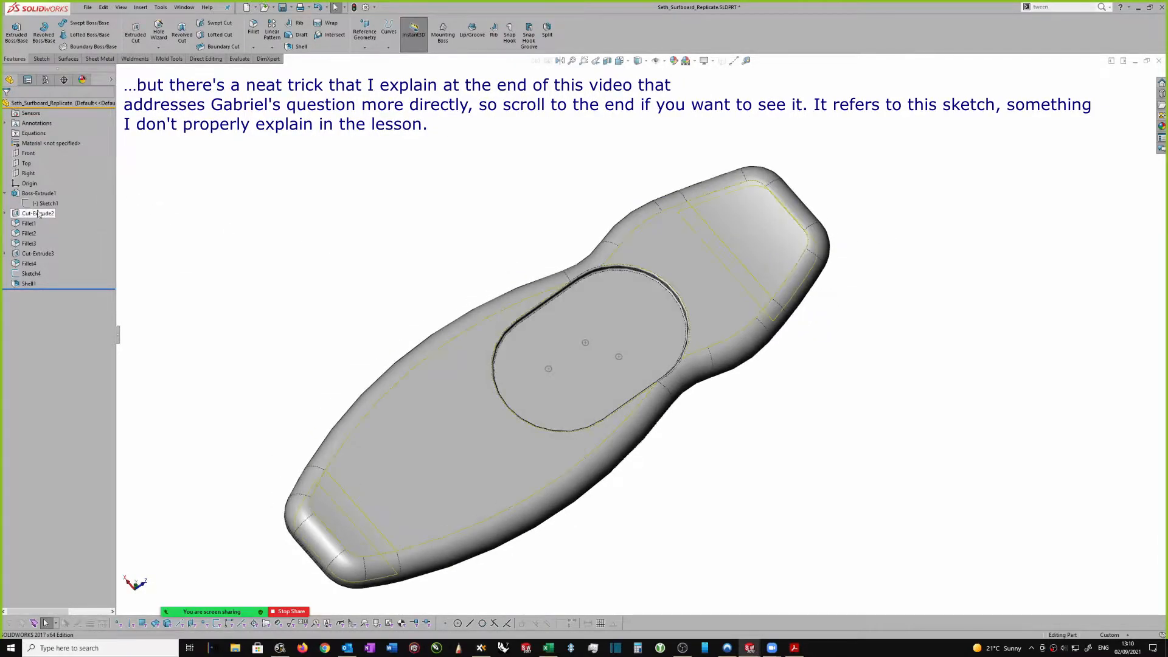
pyautogui.click(47, 204)
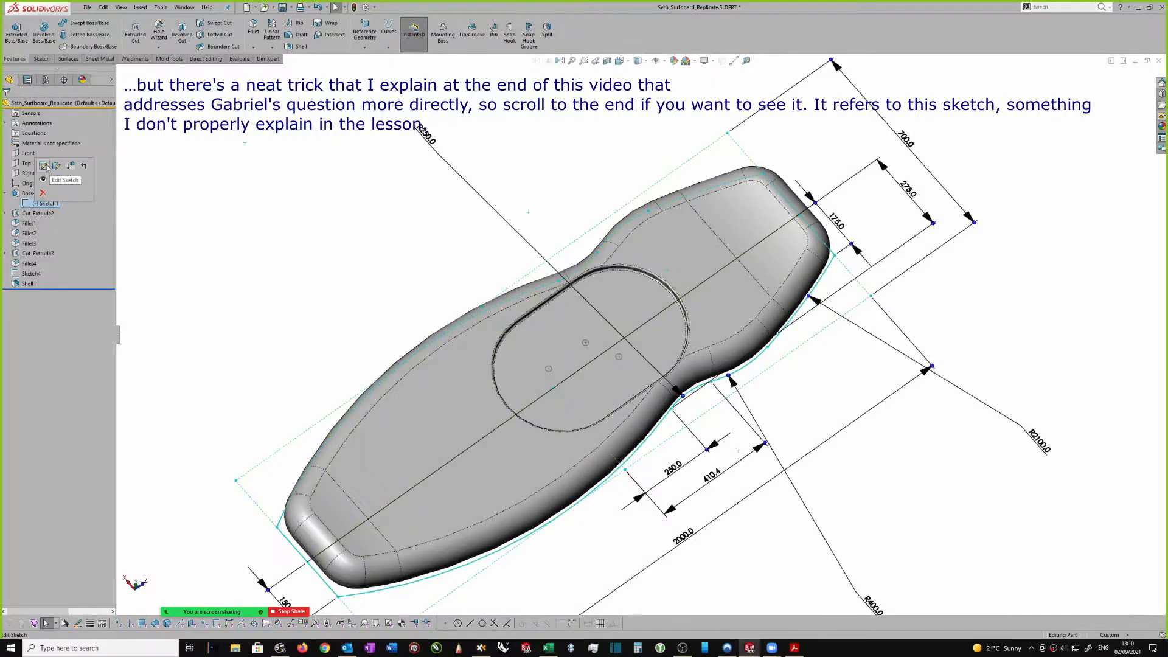
pyautogui.scroll(1, 586, 221)
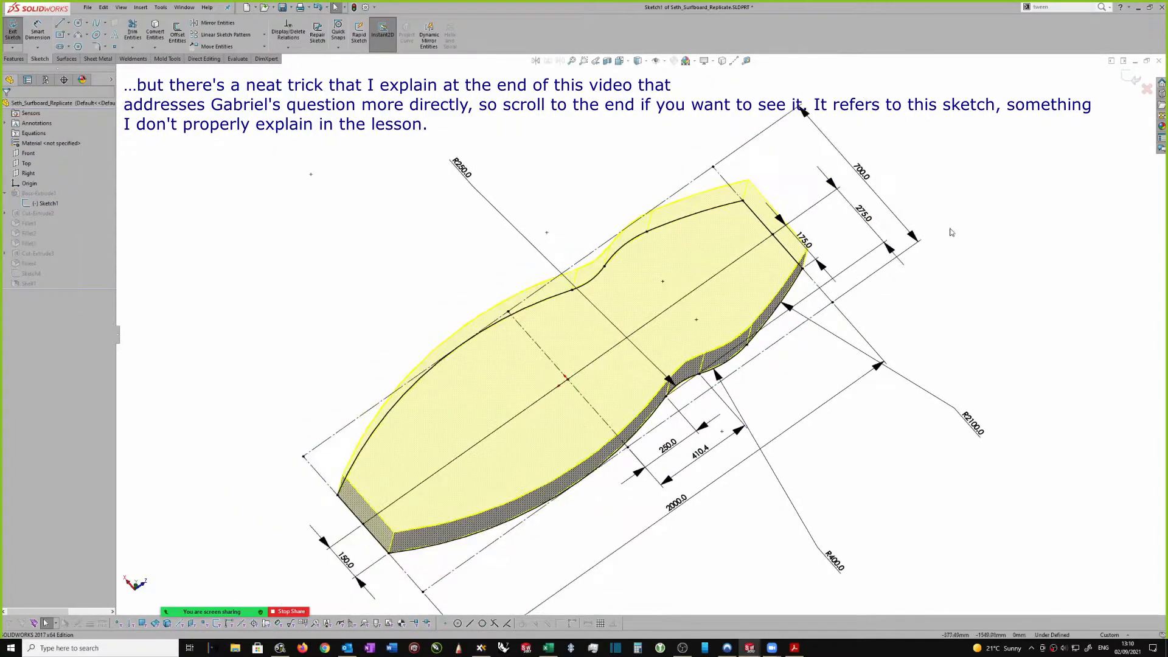
pyautogui.rightClick(951, 230)
pyautogui.click(973, 215)
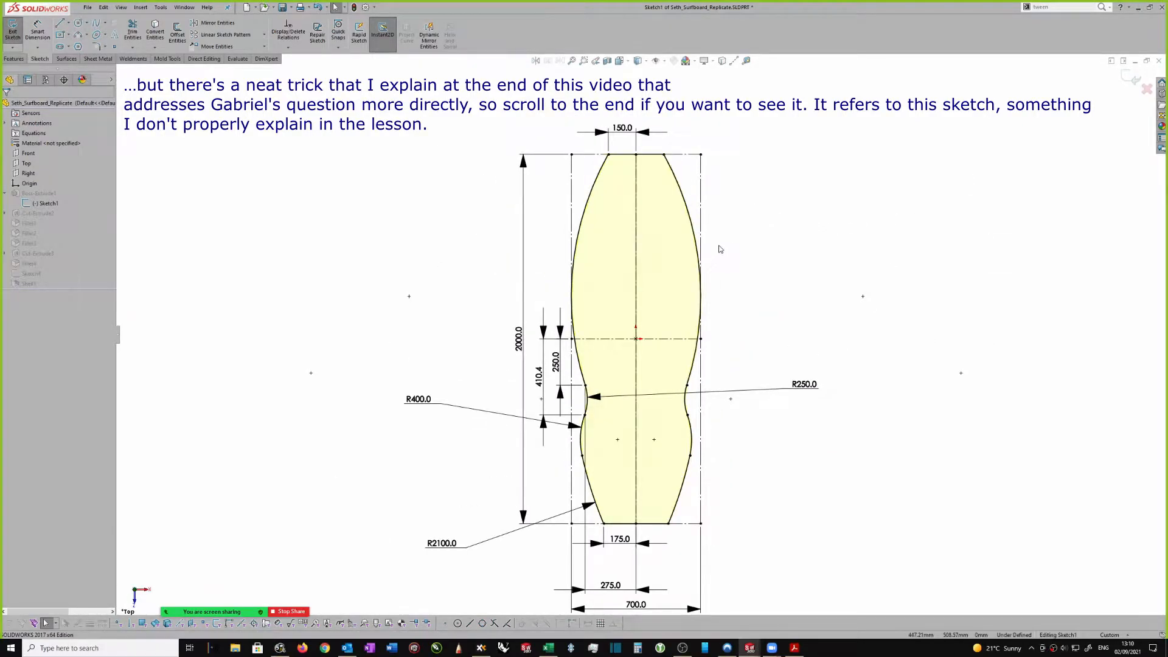
pyautogui.press('f')
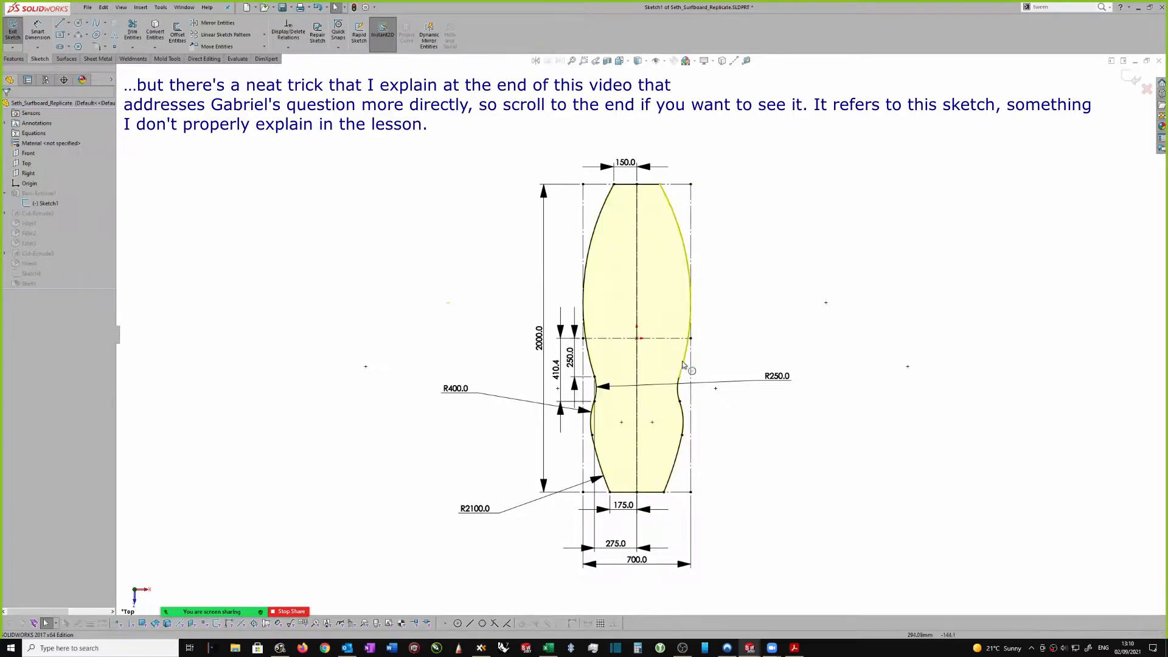
# Examine the board's outline sketch, including its construction rectangle, side curves and dimensions.
pyautogui.scroll(-2, 697, 433)
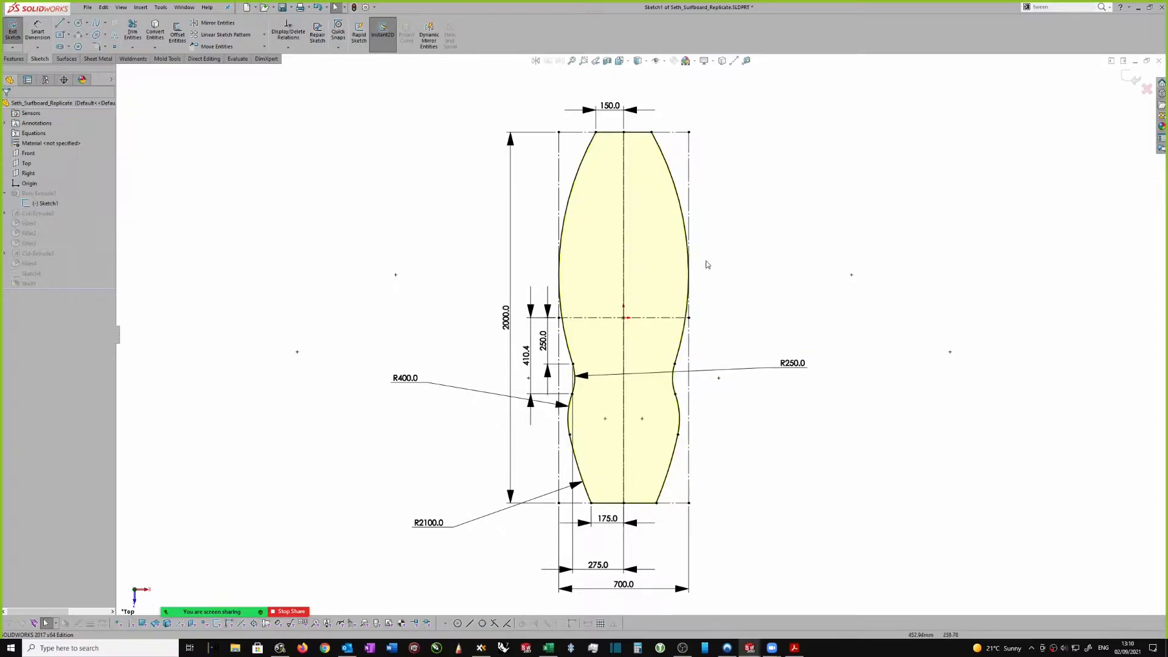
pyautogui.scroll(-3, 693, 158)
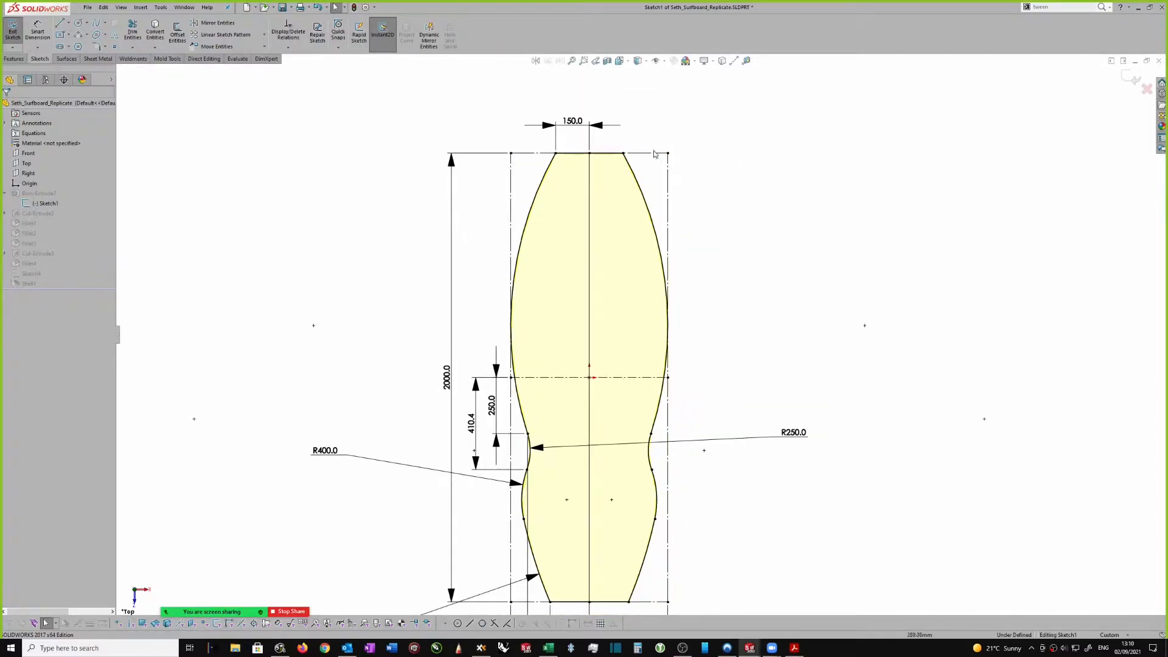
pyautogui.scroll(1, 677, 192)
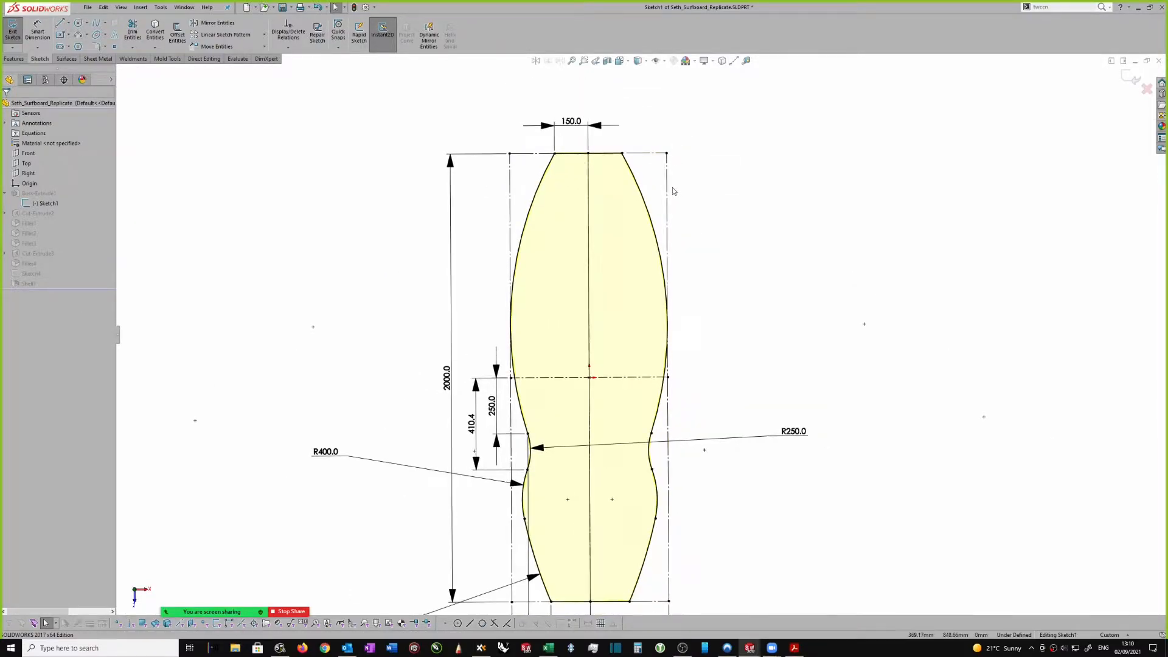
pyautogui.rightClick(719, 207)
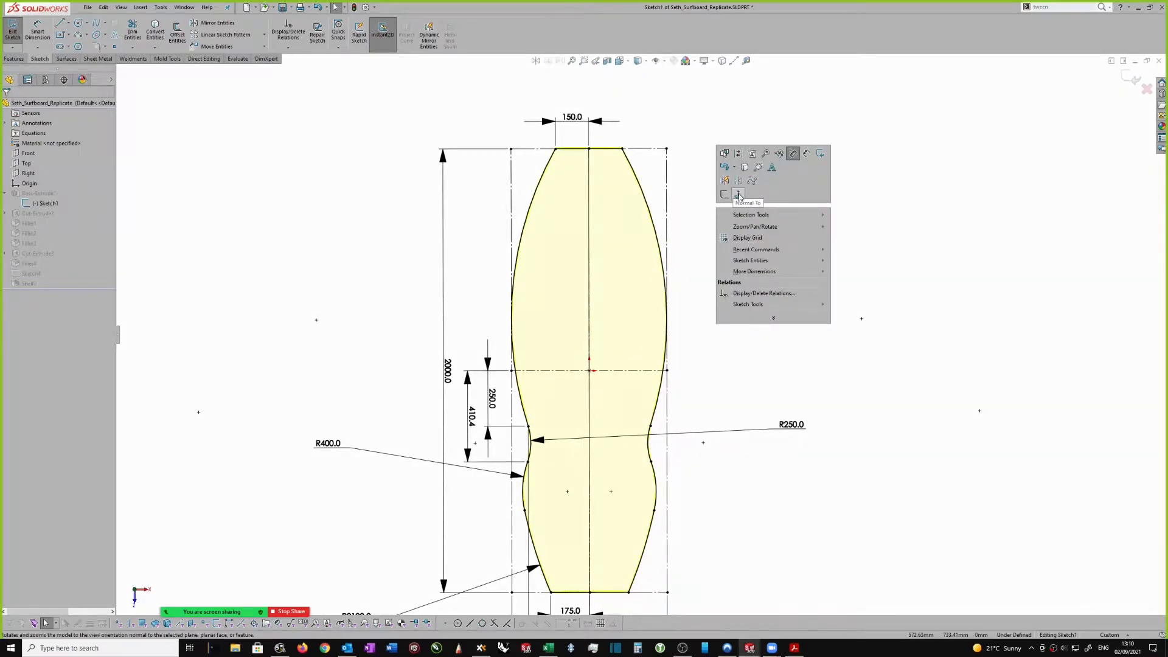
pyautogui.click(738, 194)
pyautogui.scroll(-1, 744, 183)
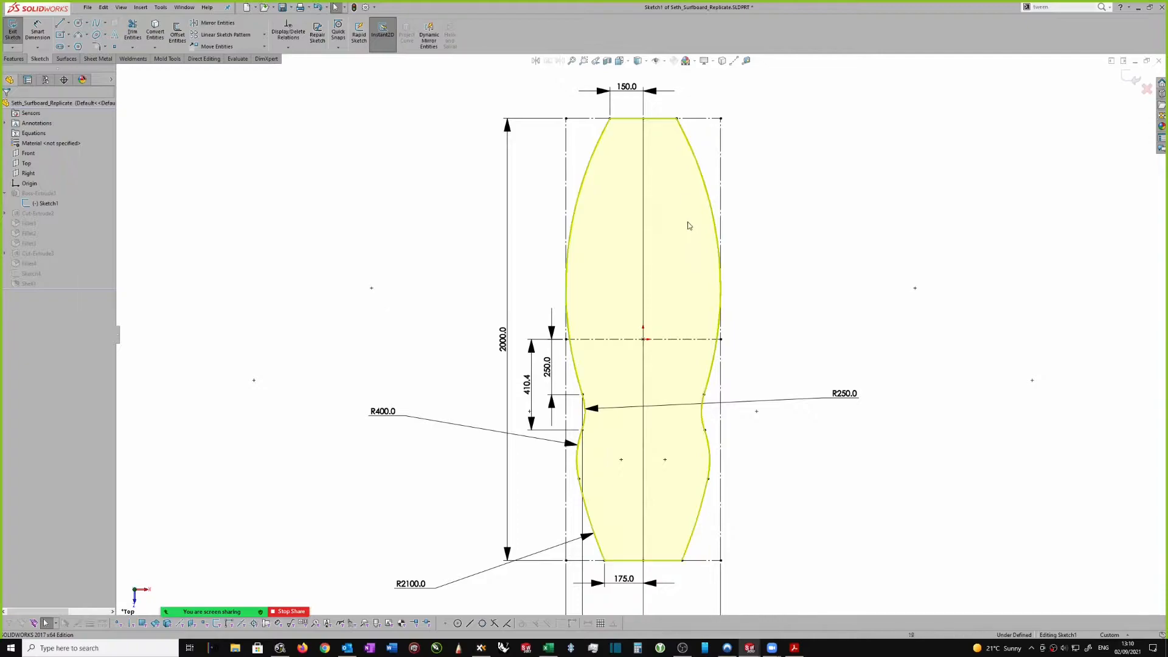
pyautogui.scroll(2, 676, 310)
pyautogui.scroll(-1, 688, 578)
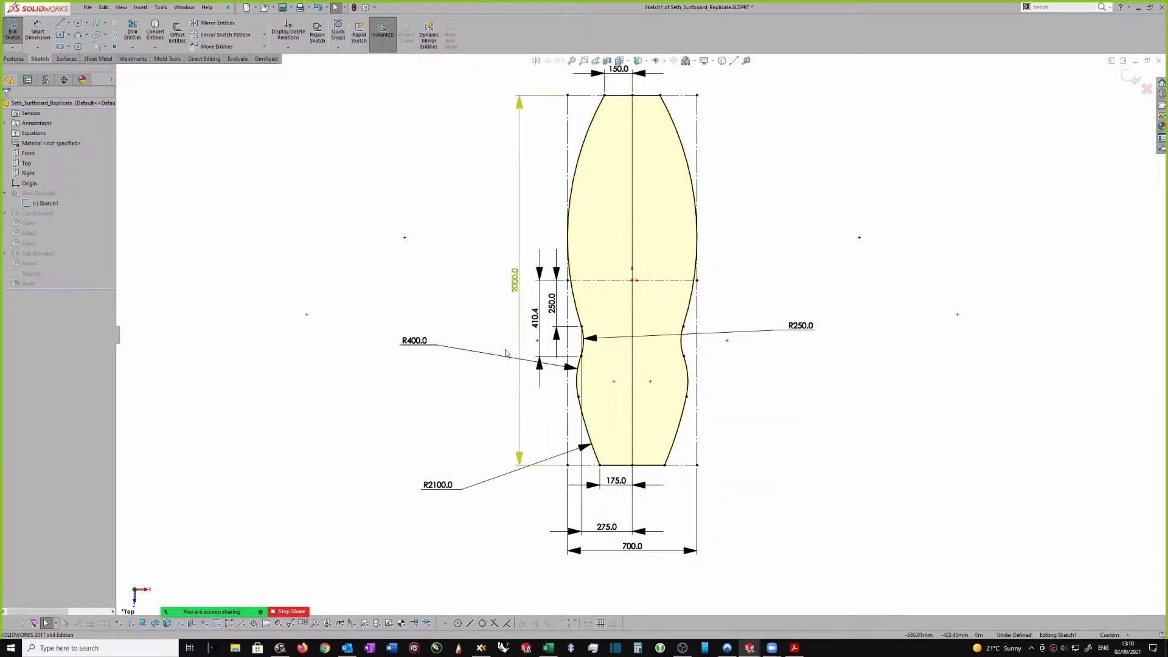
# Move the overall length dimension further away from the board outline and exit the sketch.
pyautogui.moveTo(517, 288); pyautogui.dragTo(498, 293)
pyautogui.click(784, 155)
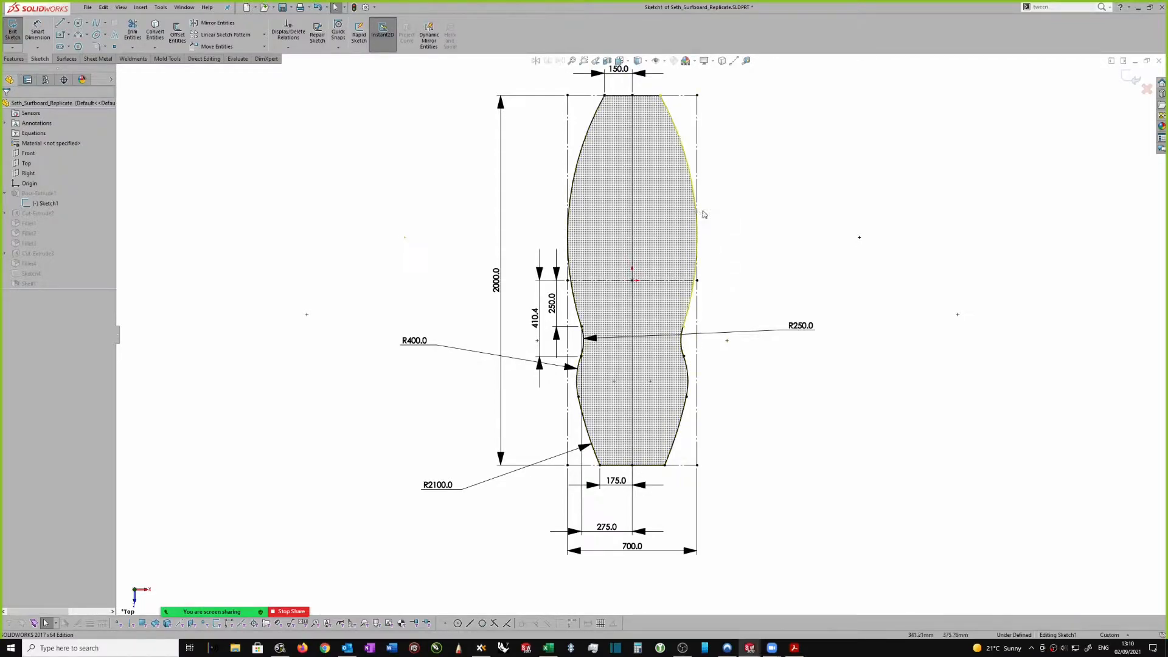
pyautogui.scroll(1, 714, 217)
pyautogui.scroll(-1, 794, 181)
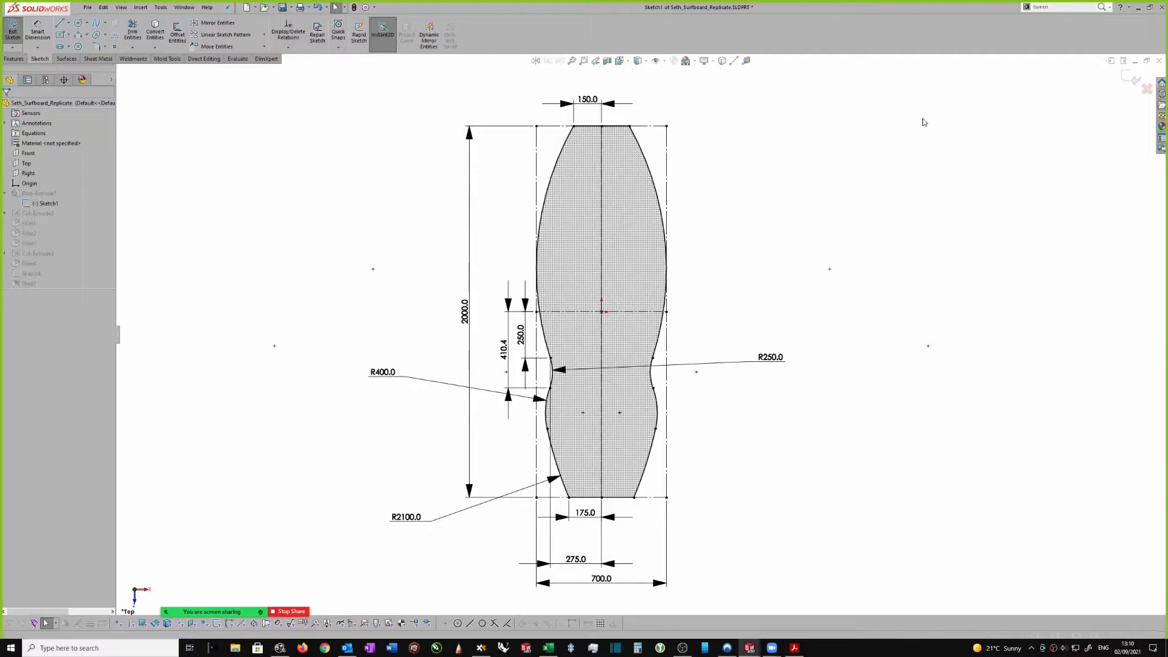
pyautogui.click(1130, 82)
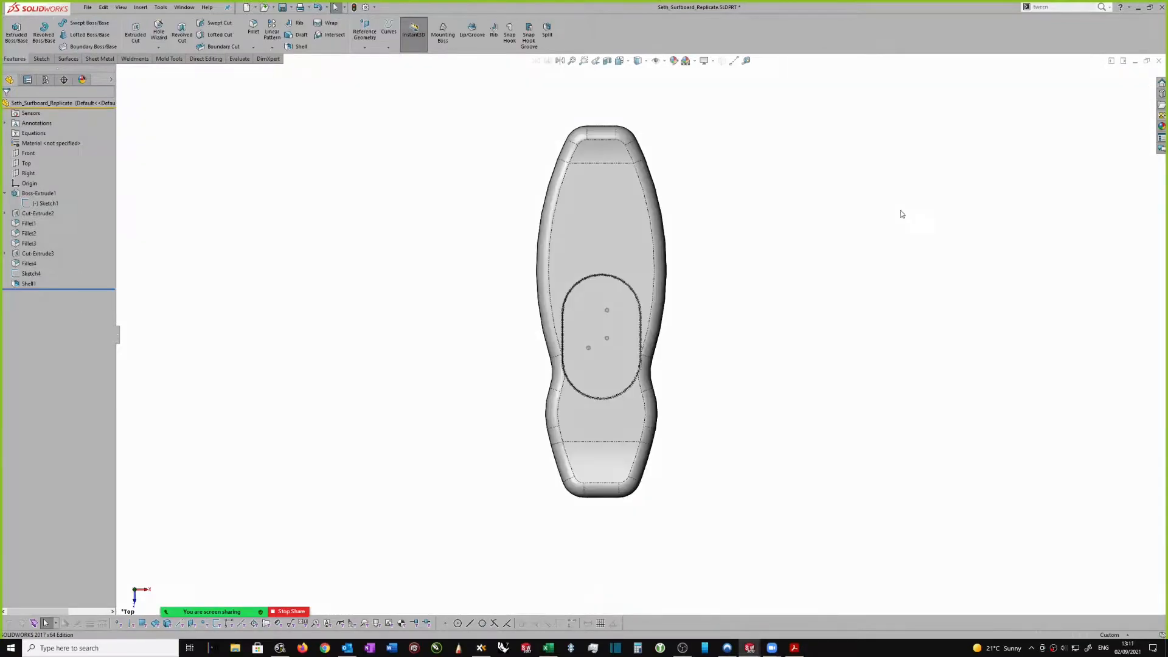
# Inspect the fillet running around the board's perimeter and the board's side profile from several angles.
pyautogui.scroll(-1, 643, 149)
pyautogui.moveTo(752, 215); pyautogui.dragTo(694, 152, button='middle')
pyautogui.click(686, 155)
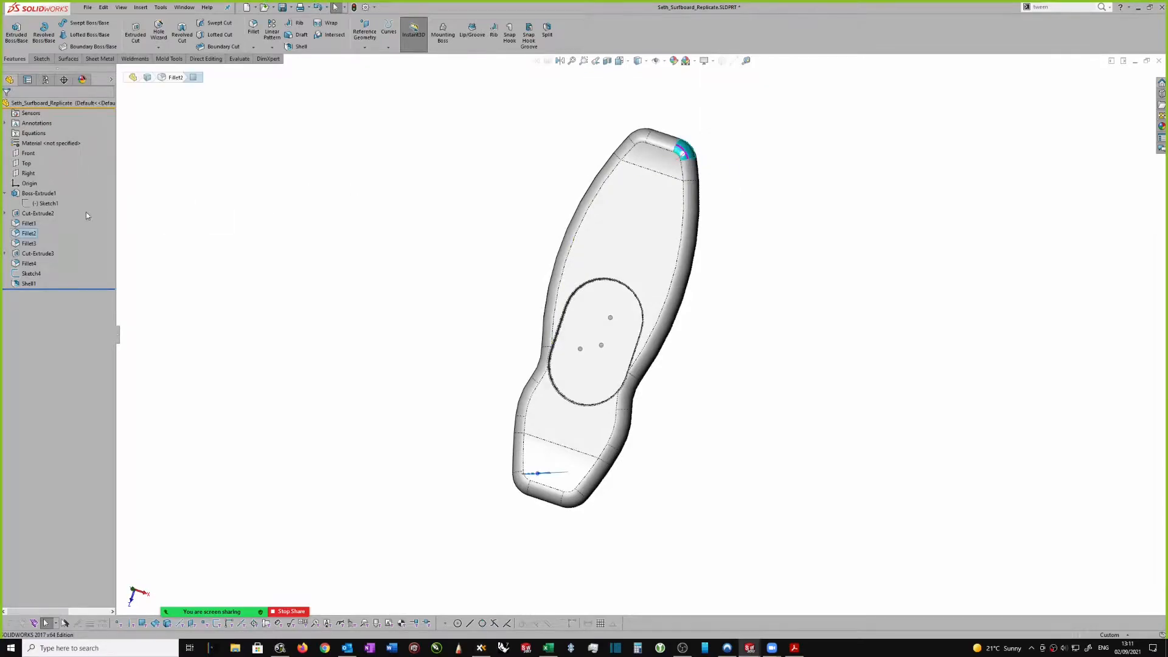
pyautogui.click(26, 234)
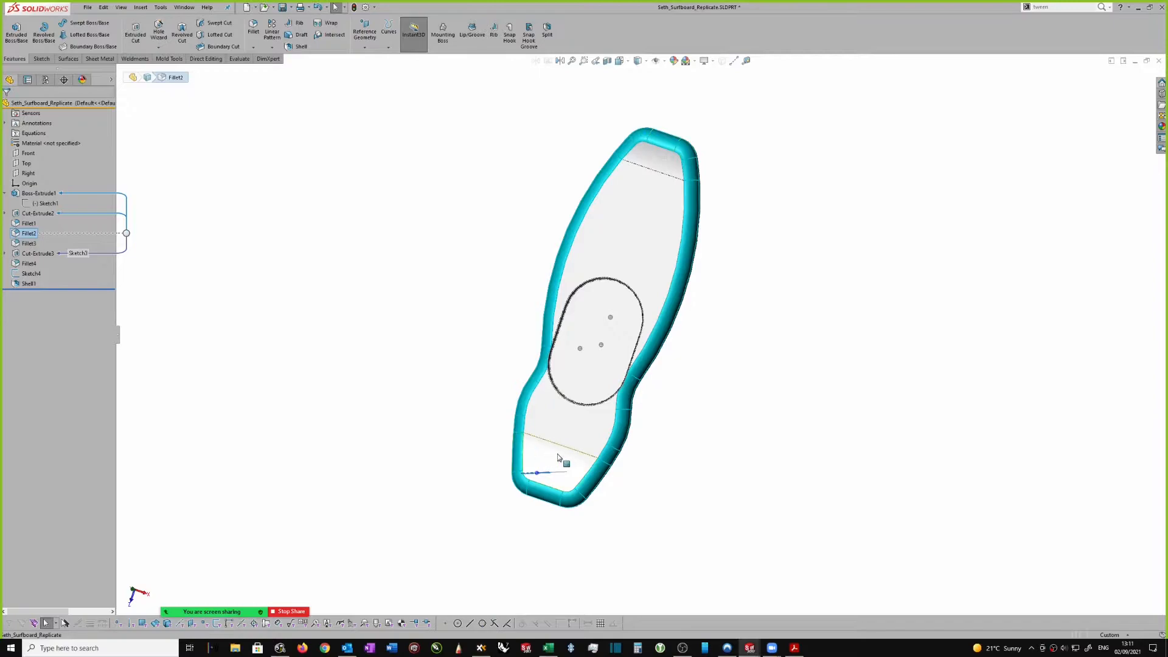
pyautogui.click(384, 363)
pyautogui.moveTo(383, 363); pyautogui.dragTo(360, 292, button='middle')
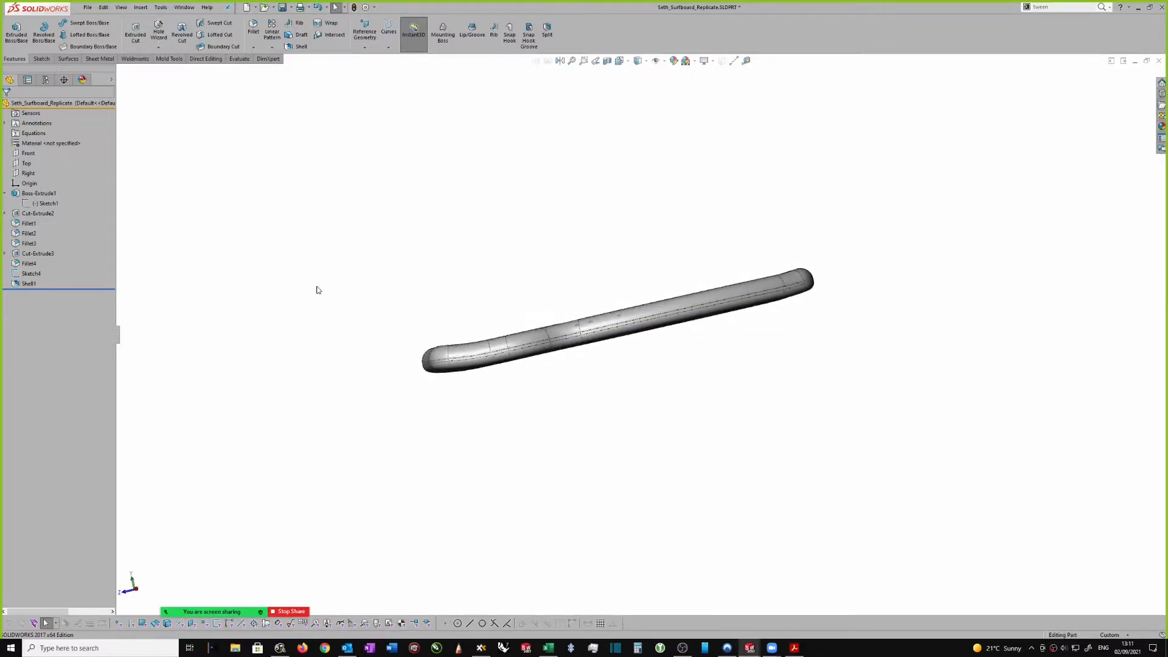
pyautogui.moveTo(974, 256); pyautogui.dragTo(780, 276, button='middle')
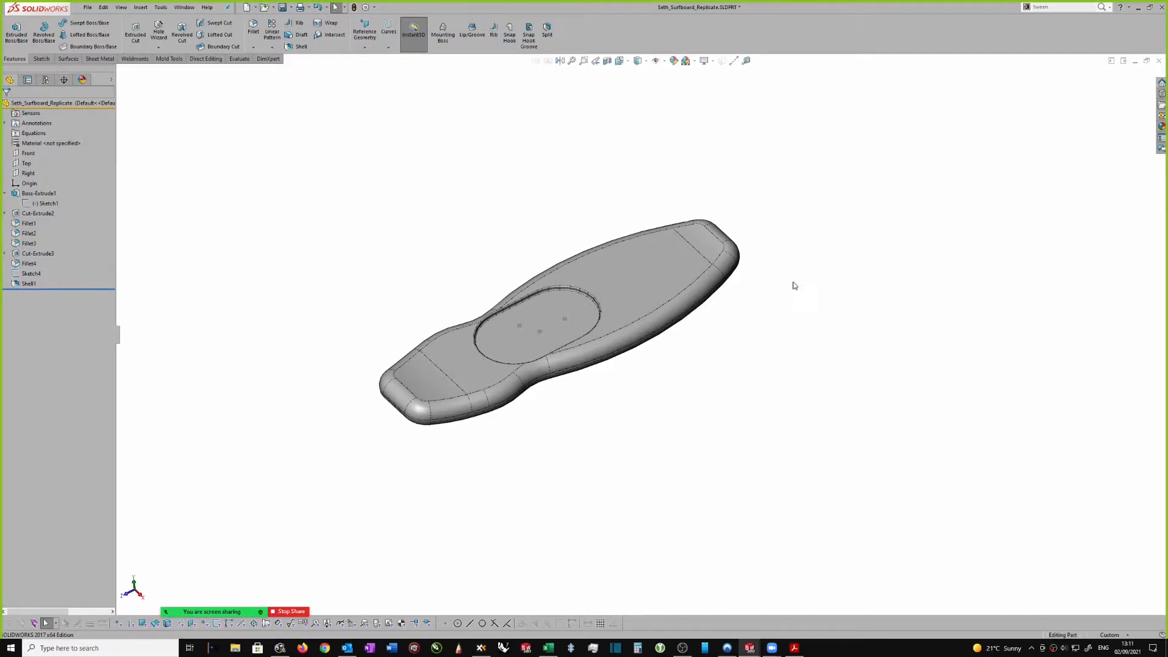
# Switch from the surfboard part to its blank drawing sheet.
pyautogui.hotkey('ctrl', 'Tab')
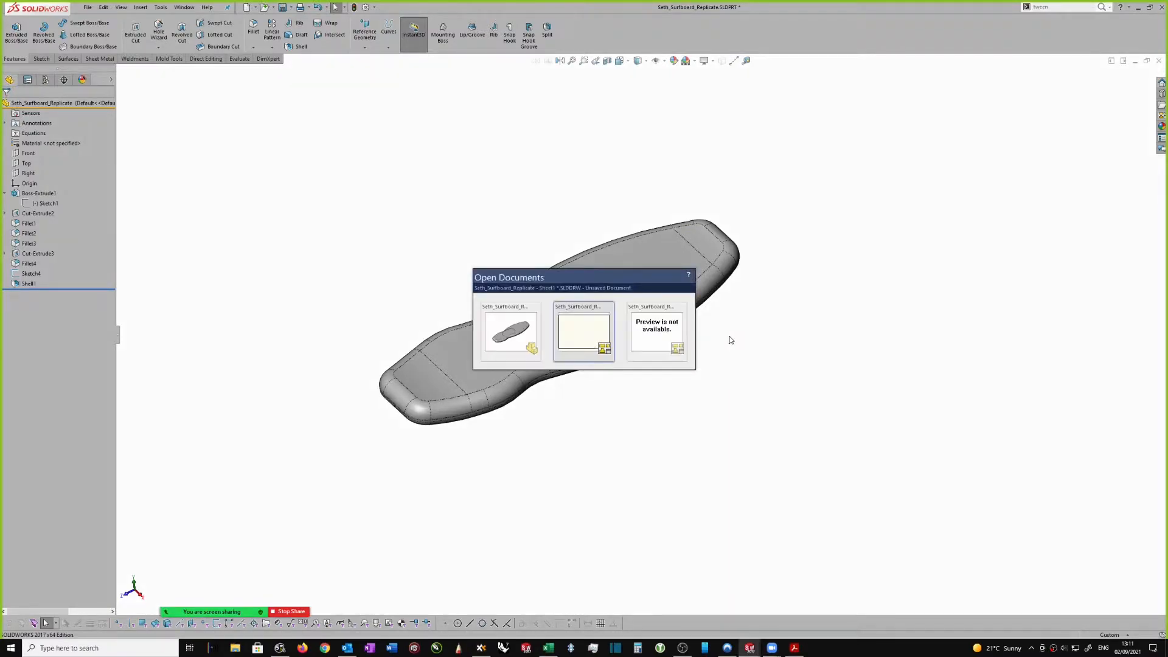
pyautogui.click(651, 337)
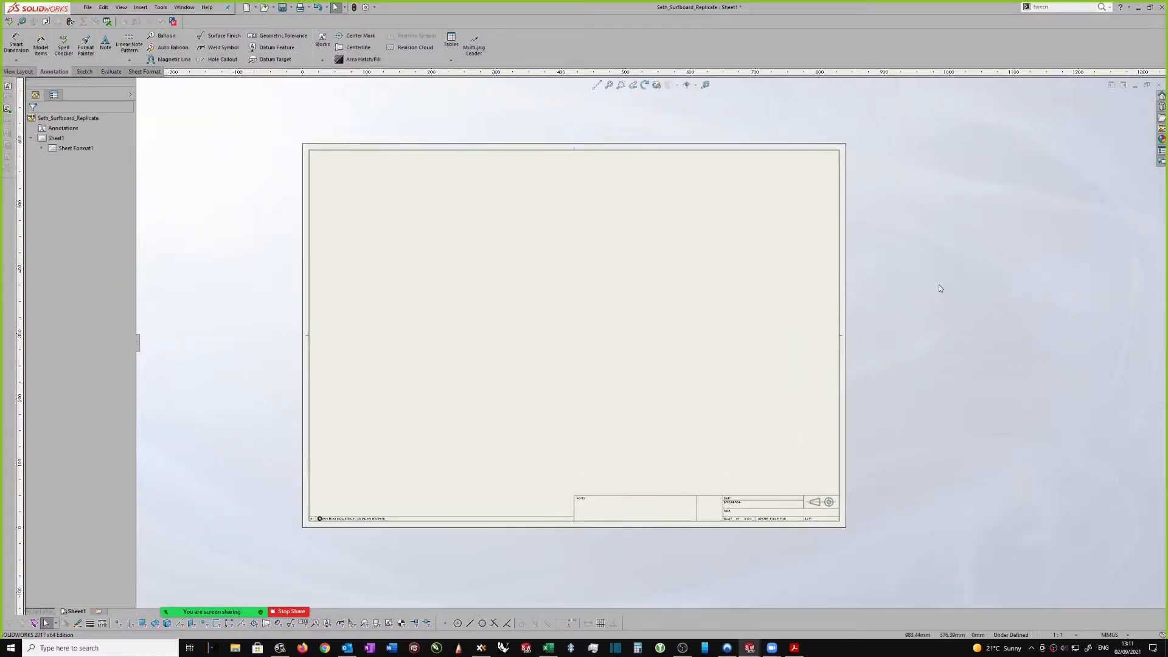
pyautogui.scroll(-1, 716, 353)
pyautogui.press('f')
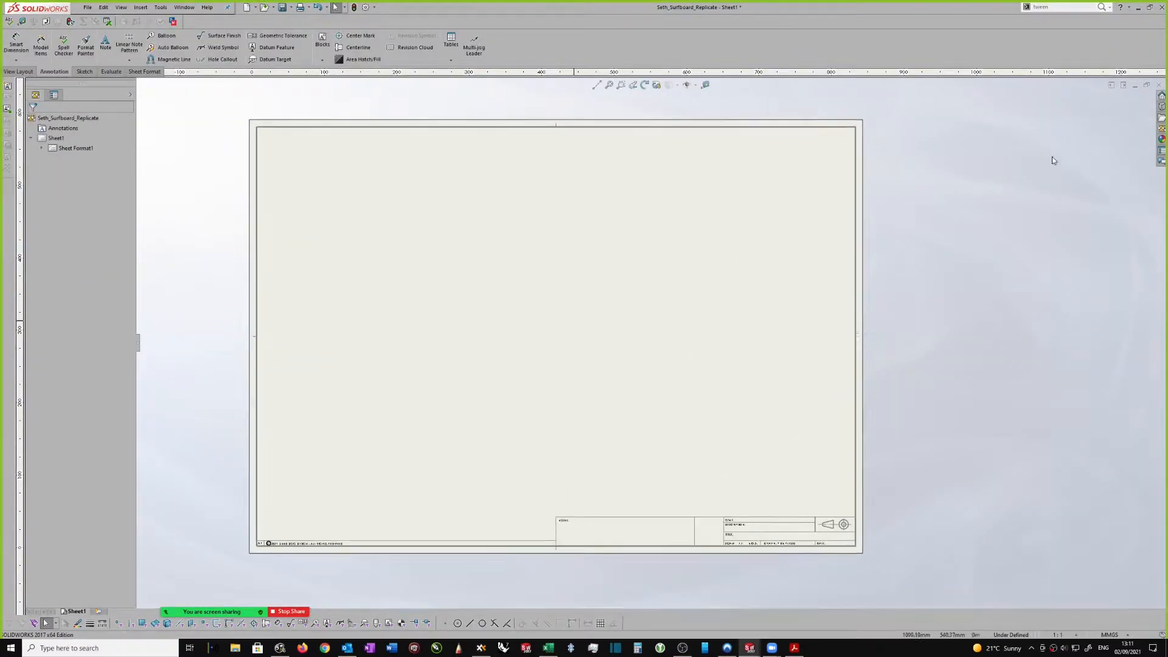
# Try to place the surfboard's front view in the upper part of the drawing sheet.
pyautogui.click(1162, 139)
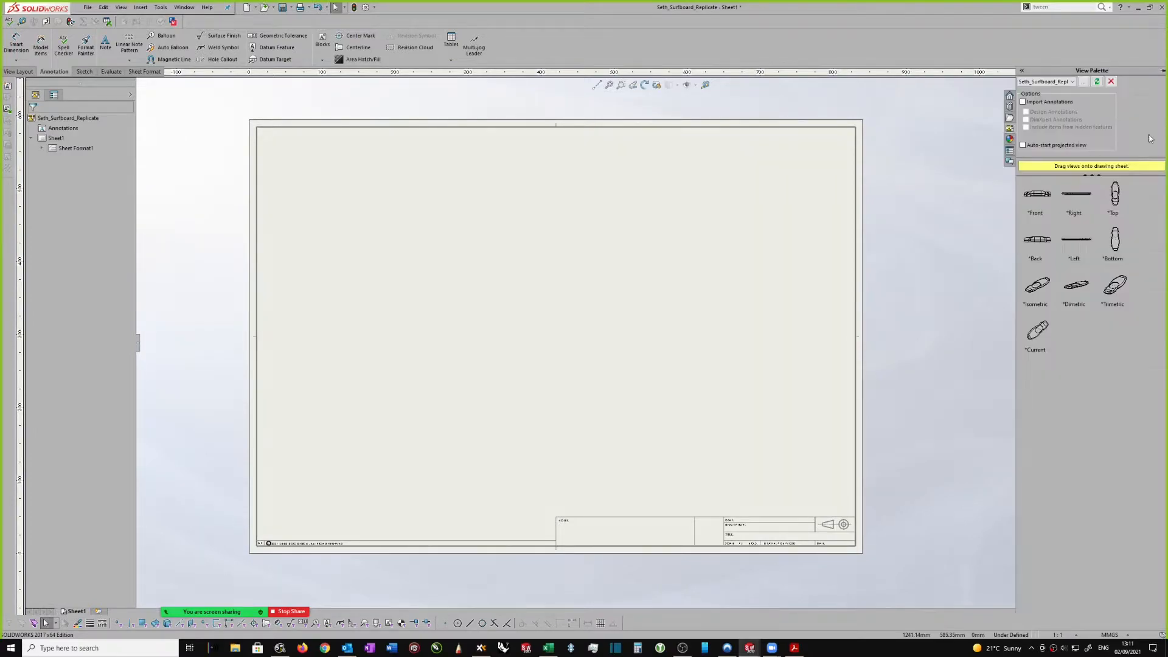
pyautogui.moveTo(1040, 196); pyautogui.dragTo(808, 222)
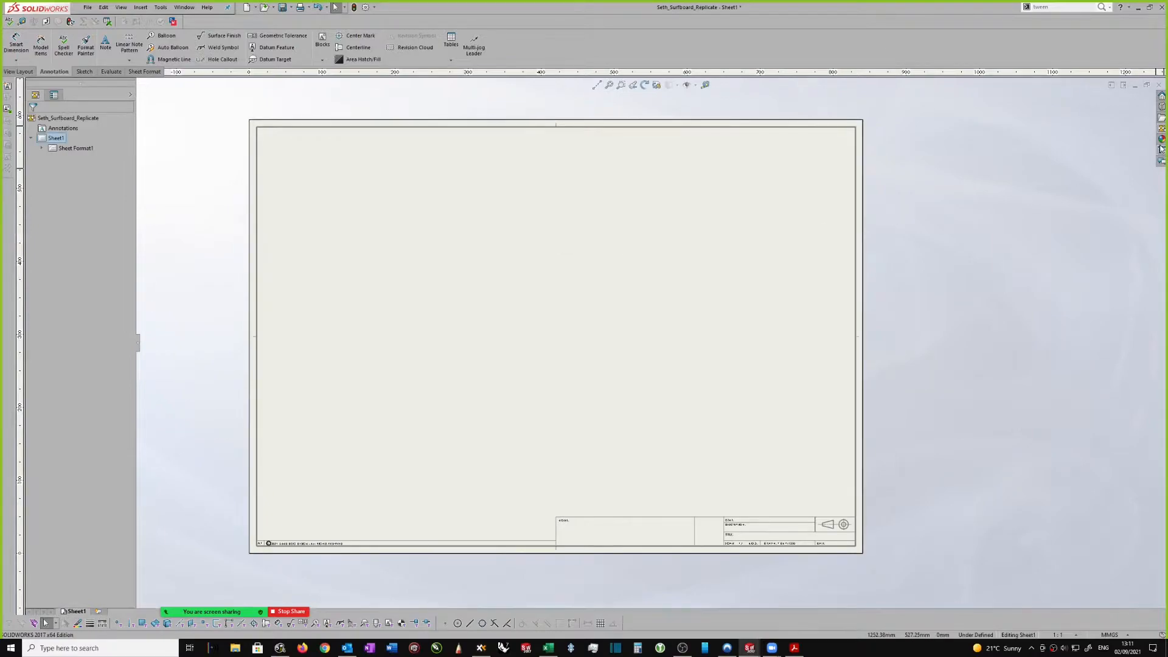
pyautogui.click(1162, 138)
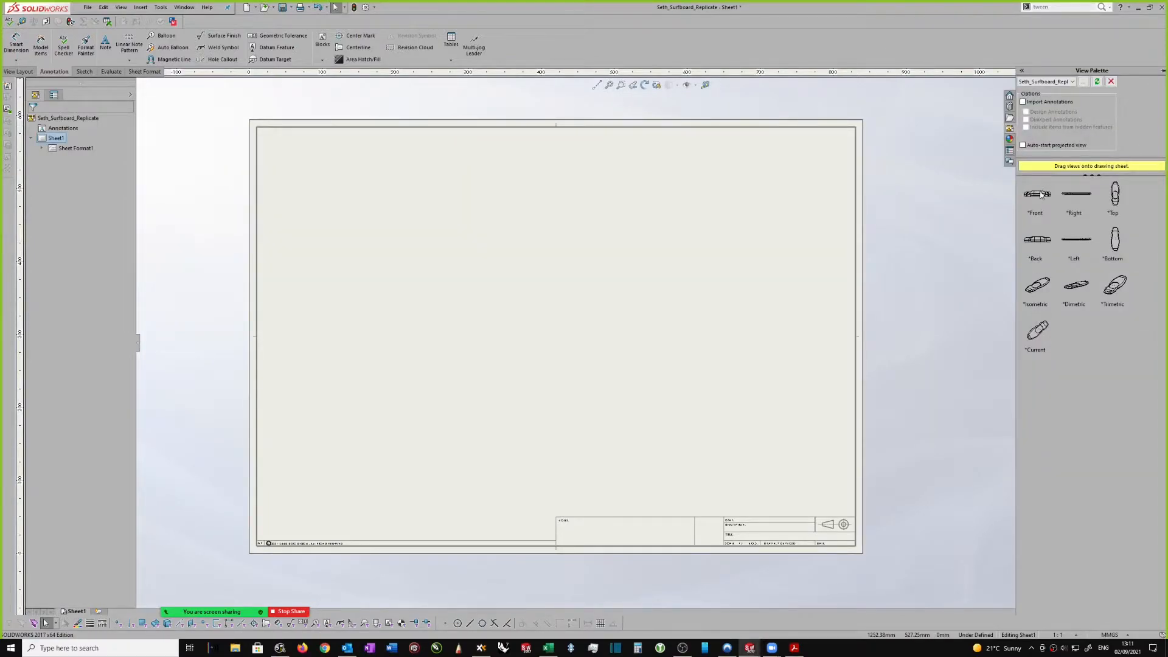
pyautogui.moveTo(1033, 196); pyautogui.dragTo(668, 226)
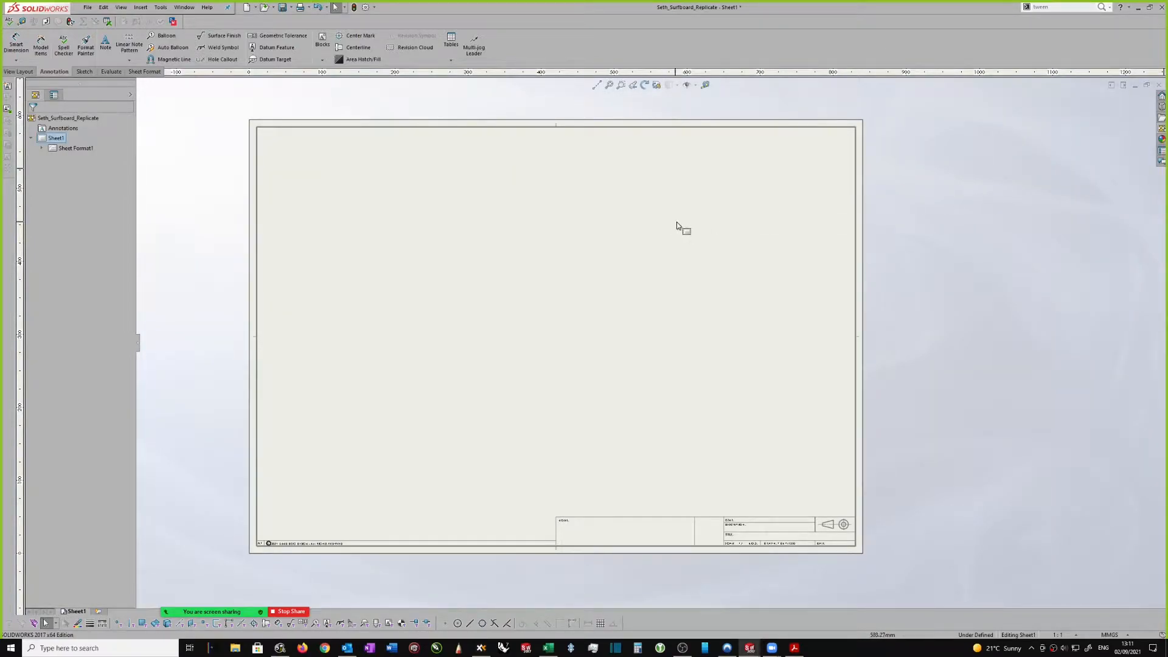
pyautogui.click(1162, 139)
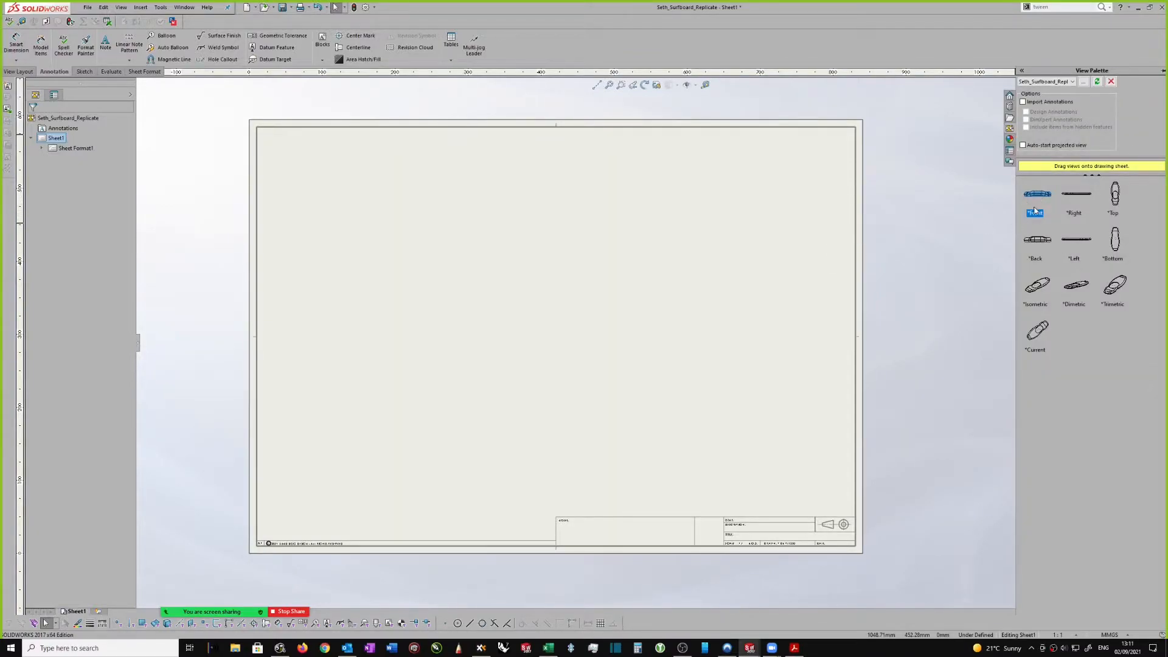
pyautogui.click(596, 278)
pyautogui.scroll(6, 591, 279)
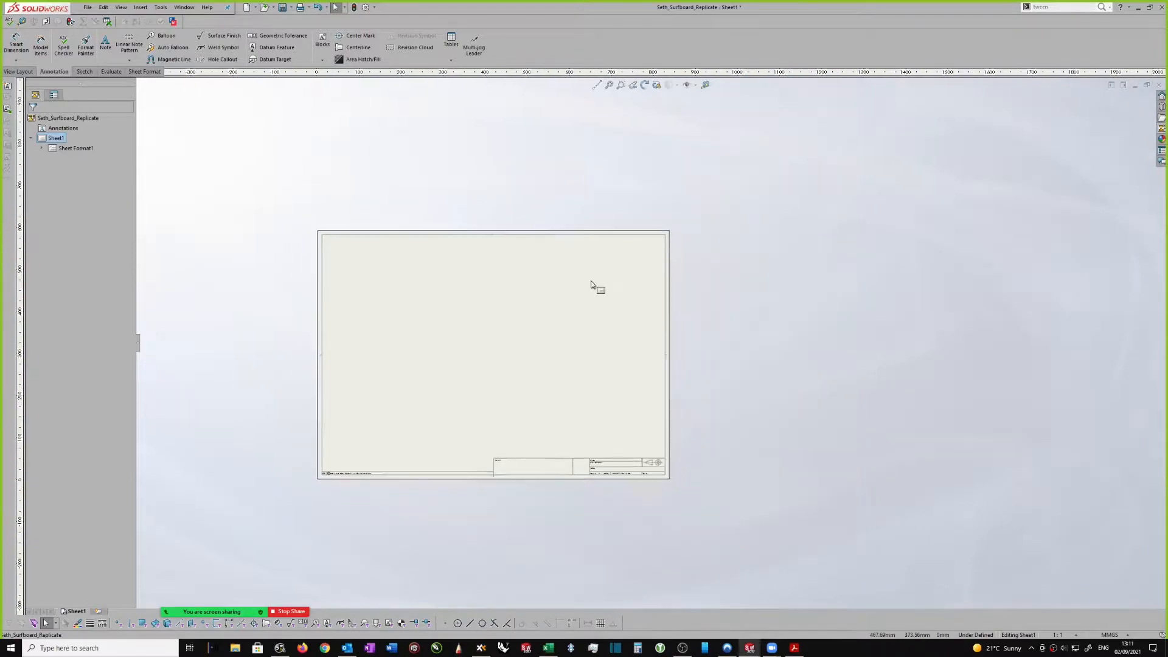
pyautogui.scroll(-4, 505, 344)
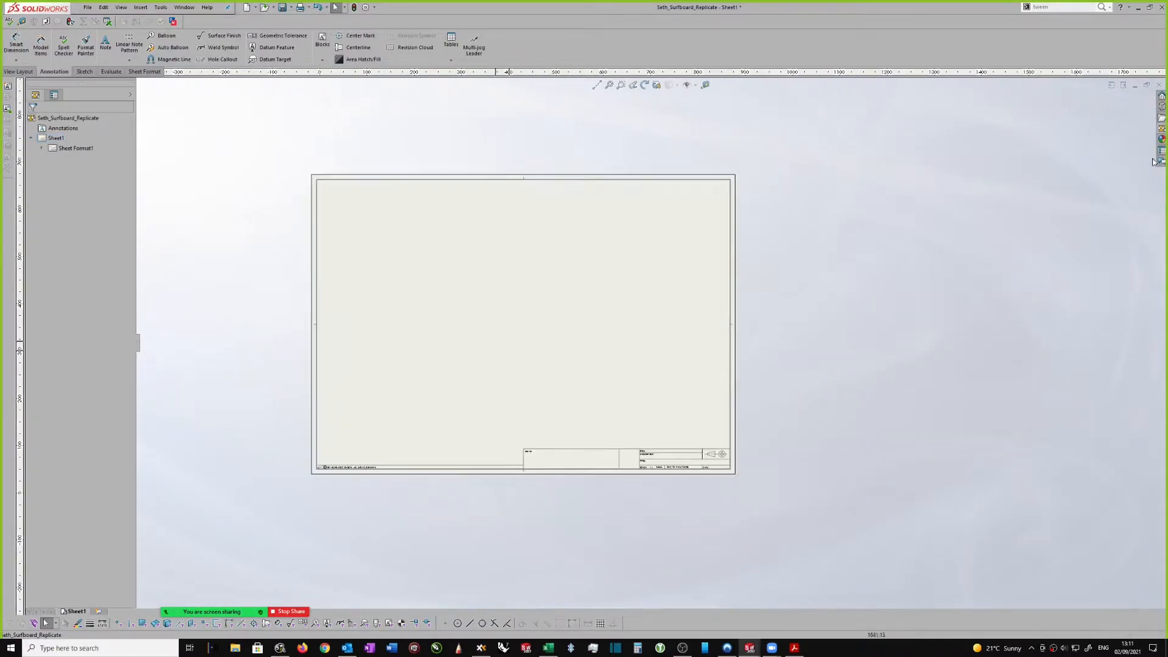
# Retry placing the front view near the upper centre of the sheet and check the area around the sheet.
pyautogui.click(1161, 129)
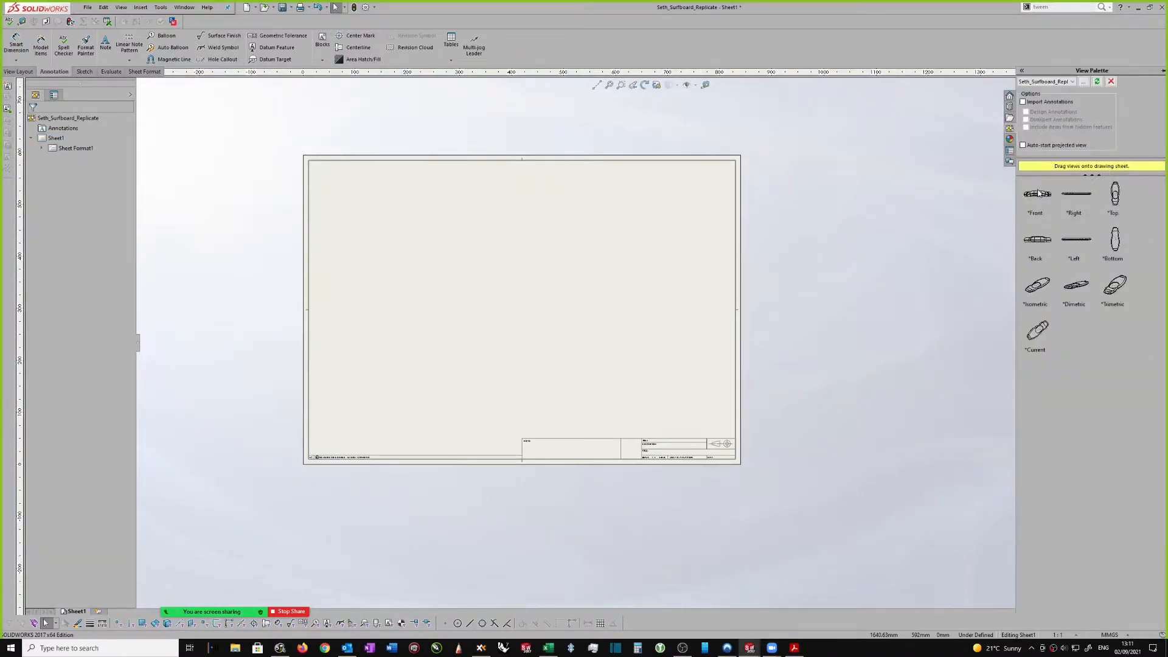
pyautogui.moveTo(1040, 193); pyautogui.dragTo(522, 262)
pyautogui.click(522, 261)
pyautogui.scroll(4, 531, 261)
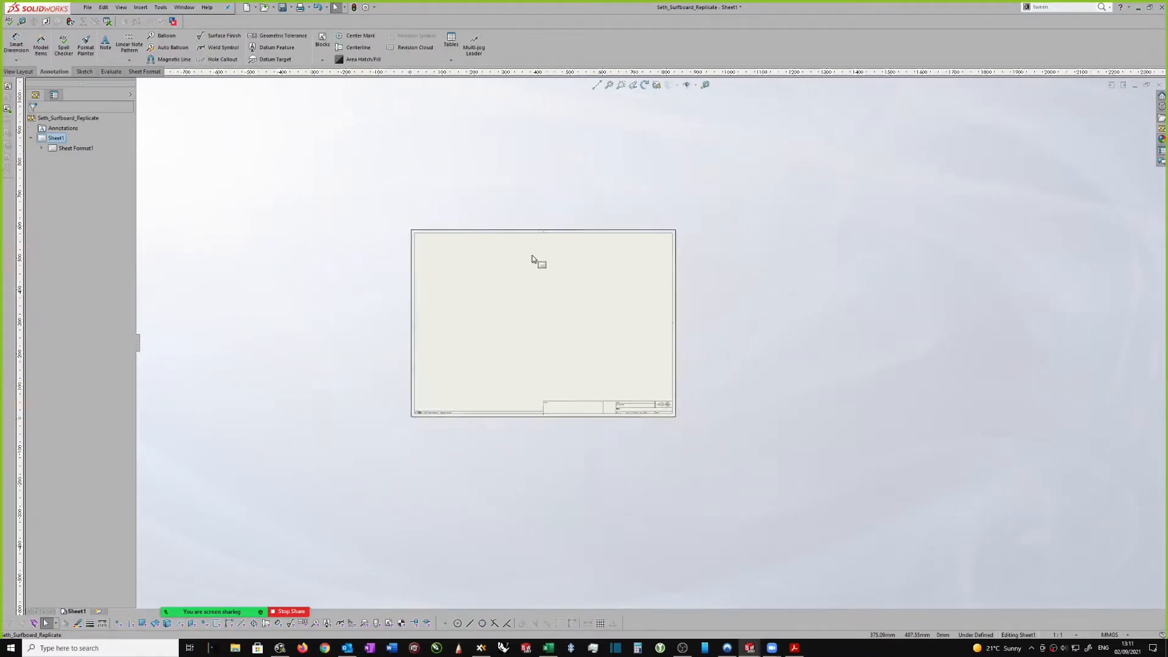
pyautogui.click(162, 222)
pyautogui.scroll(-1, 250, 146)
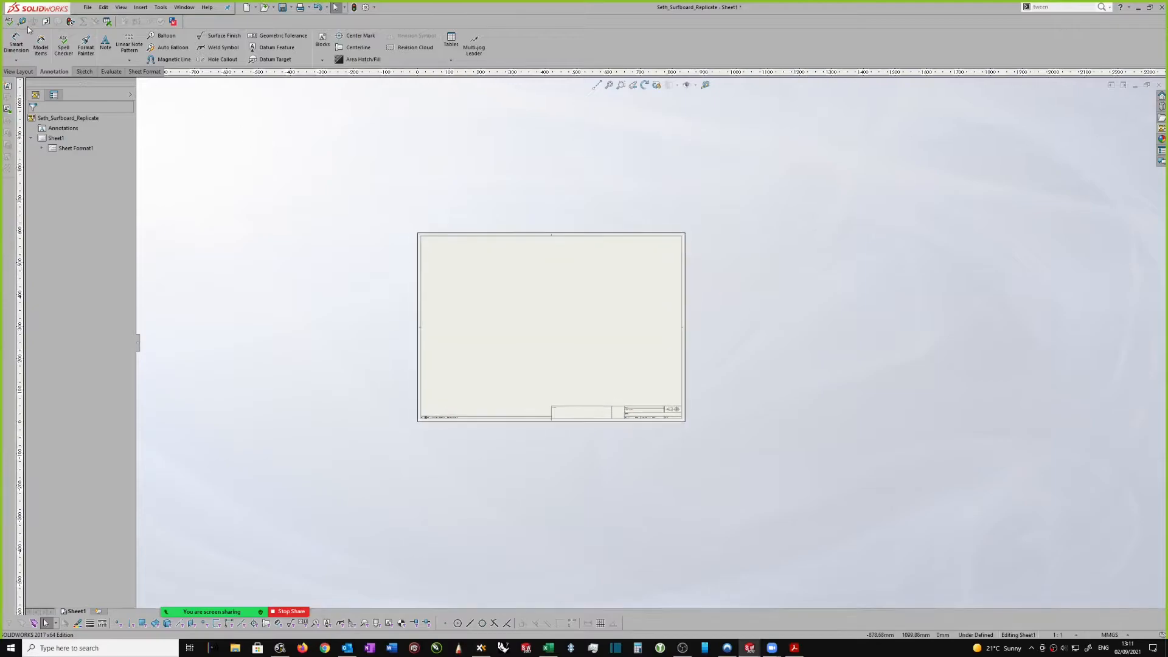
# Start a Model View and load the surfboard part from the student's sports equipment folder under Students, 2nd semester.
pyautogui.click(17, 72)
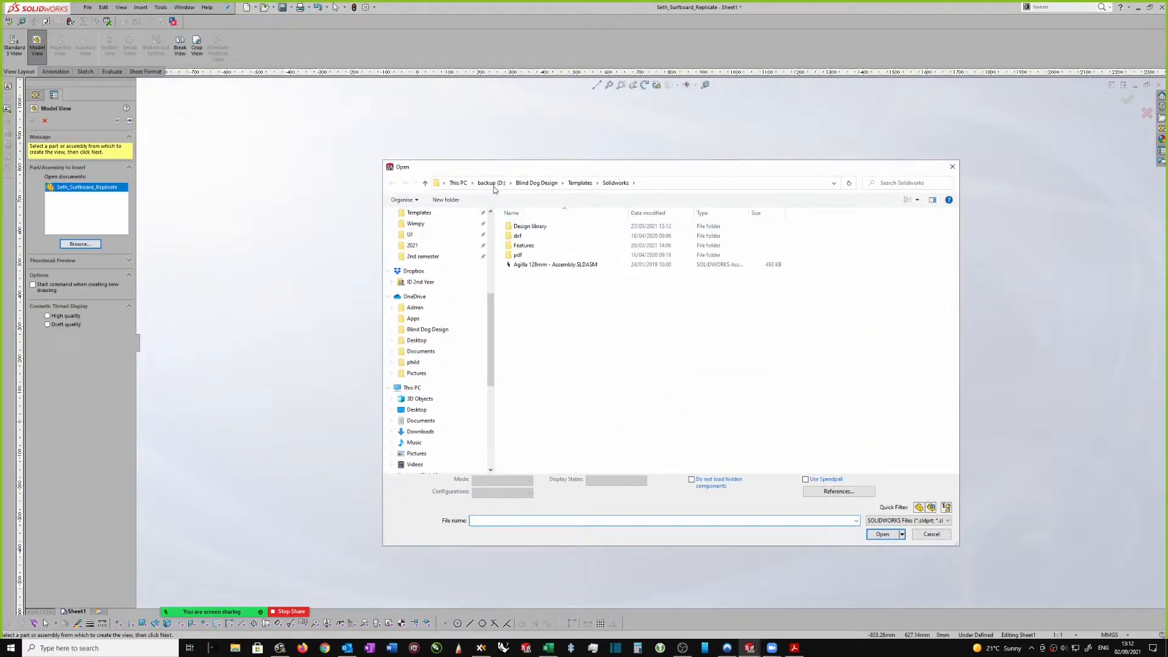
pyautogui.click(493, 184)
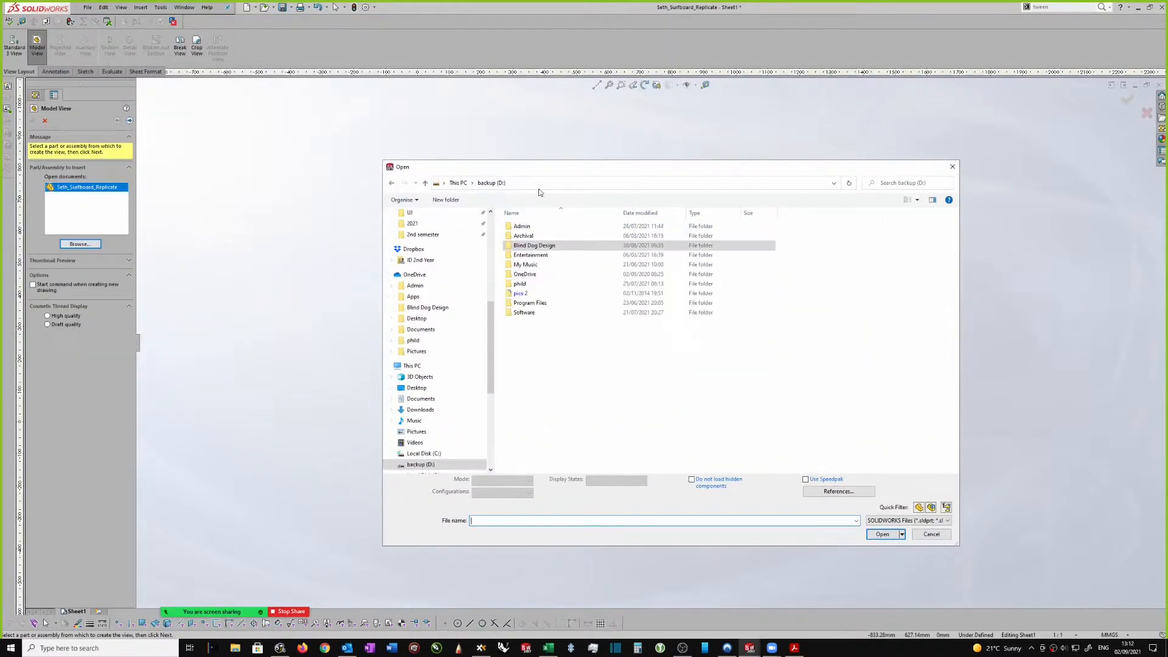
pyautogui.scroll(2, 438, 255)
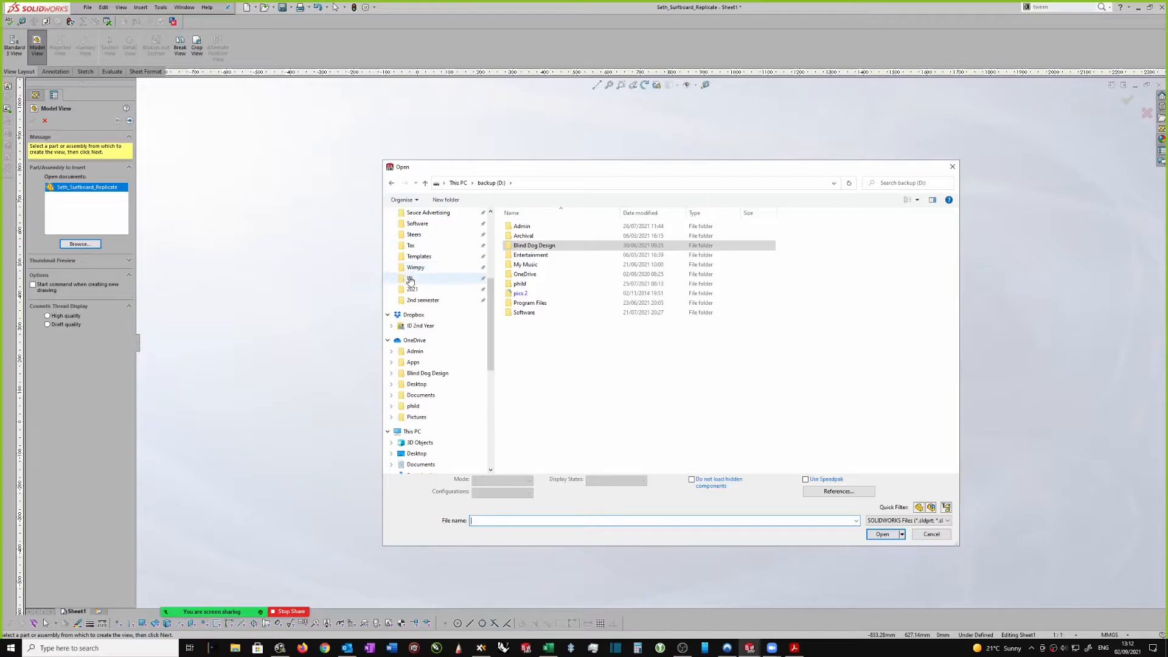
pyautogui.click(409, 278)
pyautogui.doubleClick(524, 265)
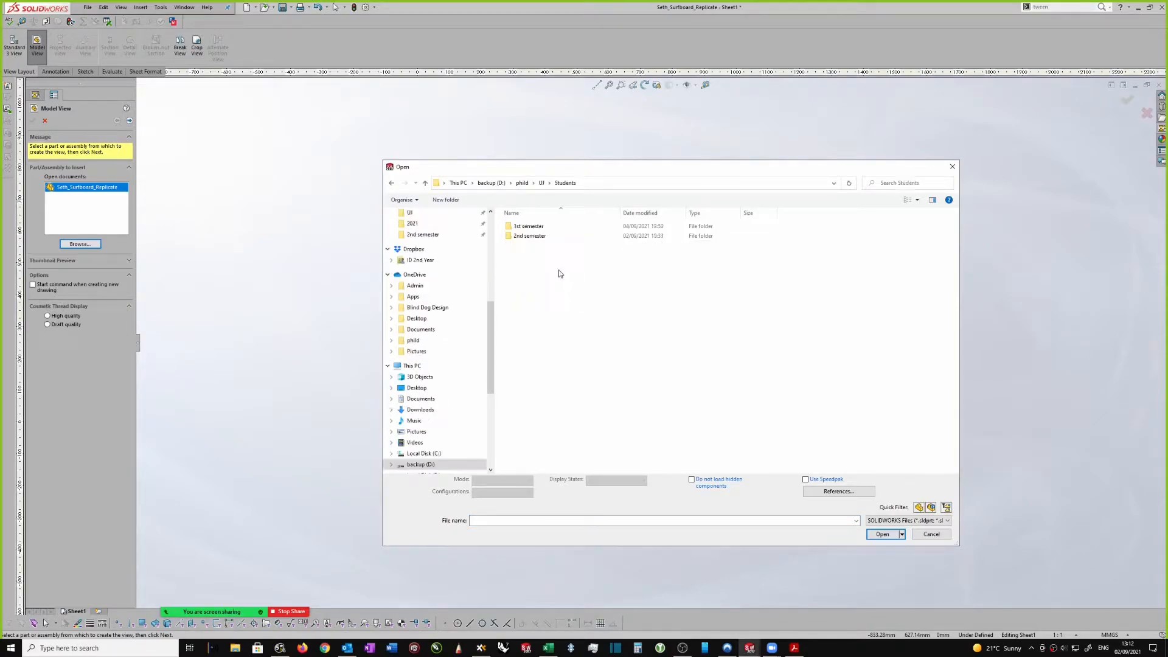
pyautogui.doubleClick(530, 236)
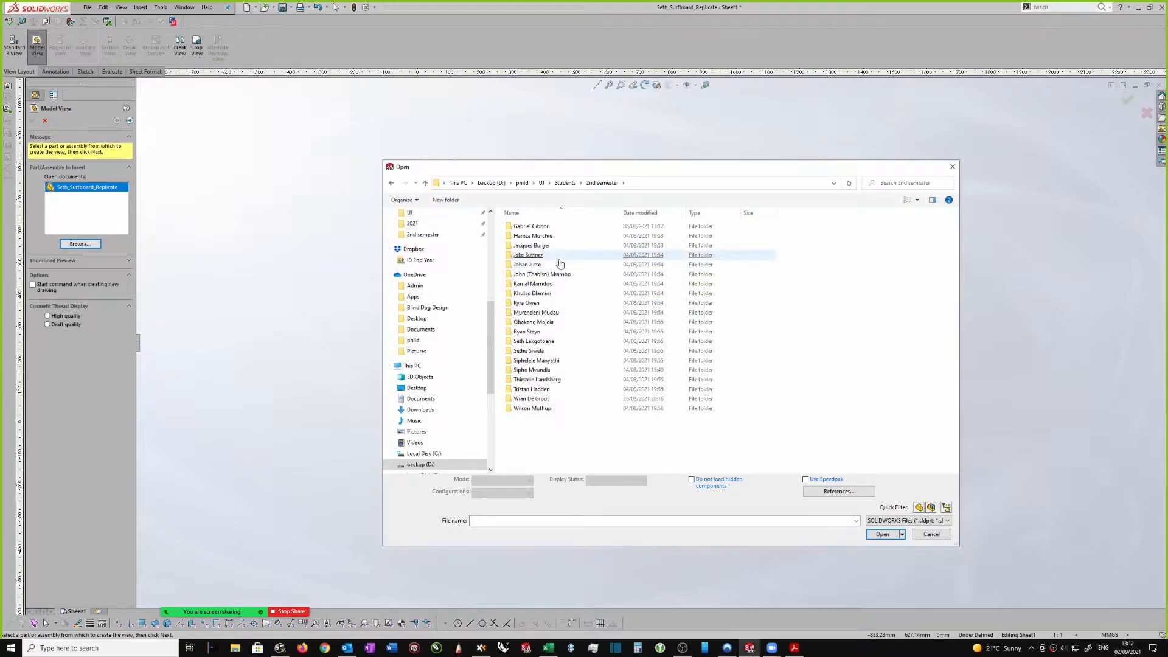
pyautogui.doubleClick(529, 341)
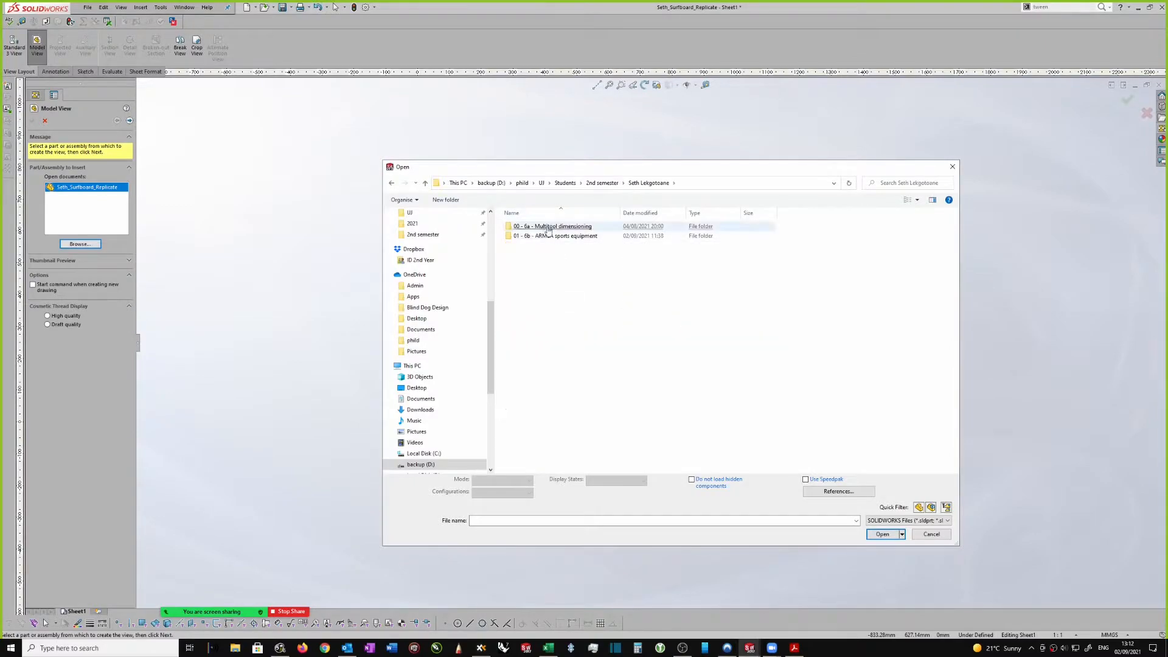
pyautogui.doubleClick(547, 237)
pyautogui.doubleClick(540, 230)
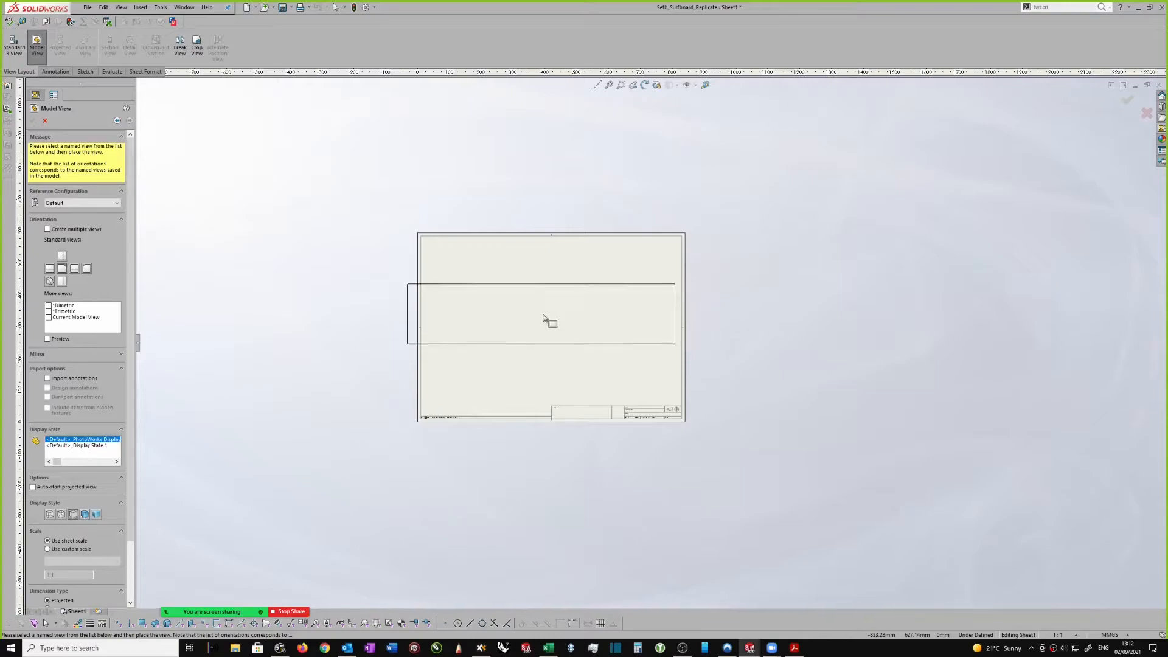
# Place the surfboard's front view centred in the upper part of the drawing sheet.
pyautogui.scroll(-1, 552, 303)
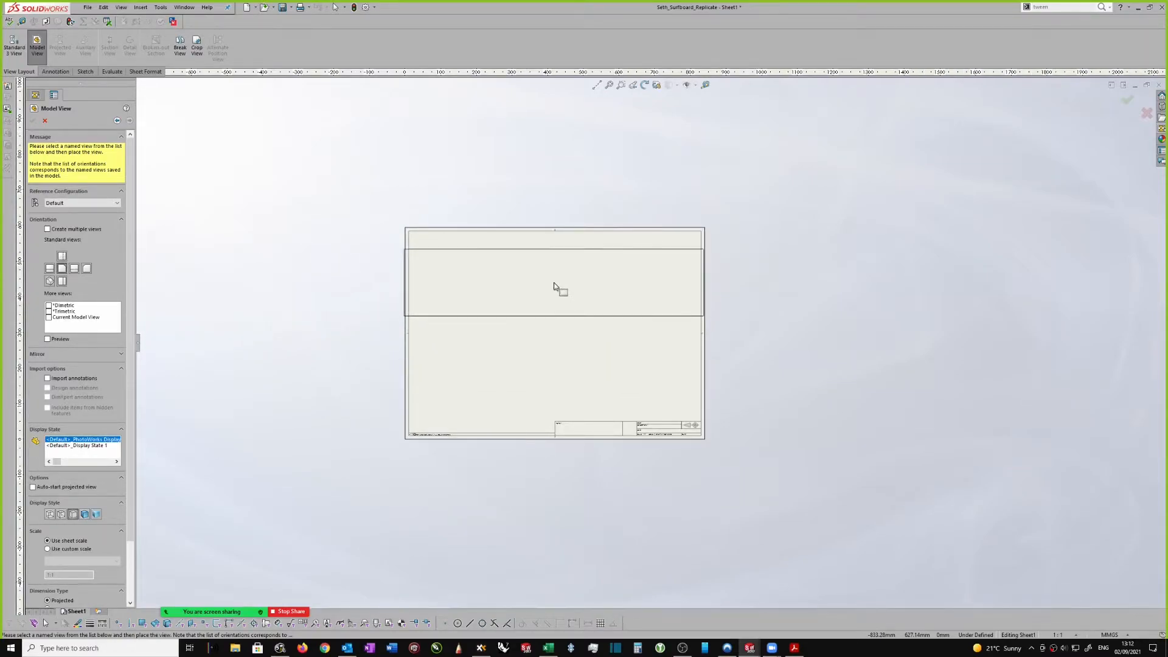
pyautogui.click(553, 287)
pyautogui.scroll(-2, 609, 298)
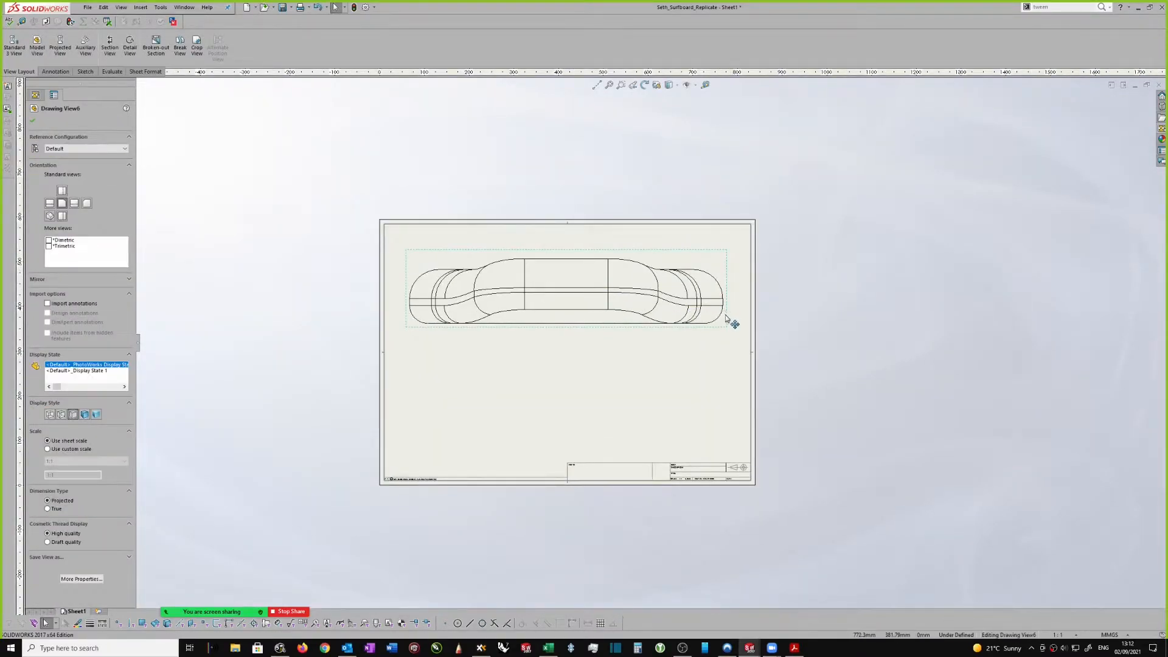
pyautogui.scroll(-1, 645, 316)
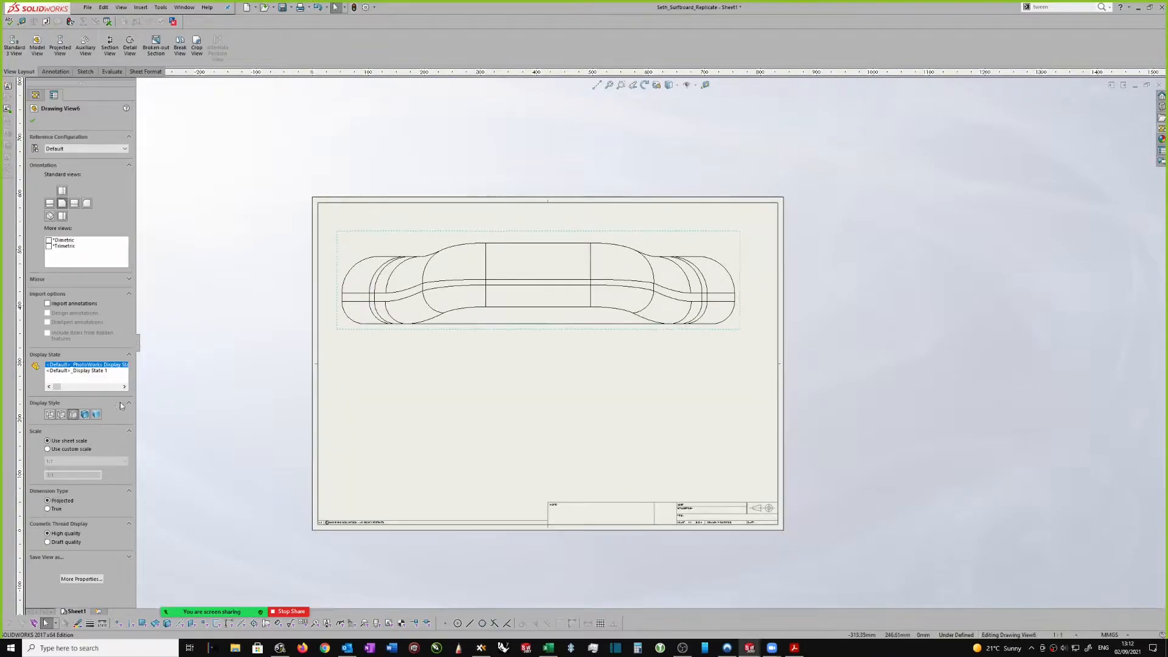
# Give the front view a user-defined custom scale of 1:5.
pyautogui.click(48, 449)
pyautogui.click(52, 462)
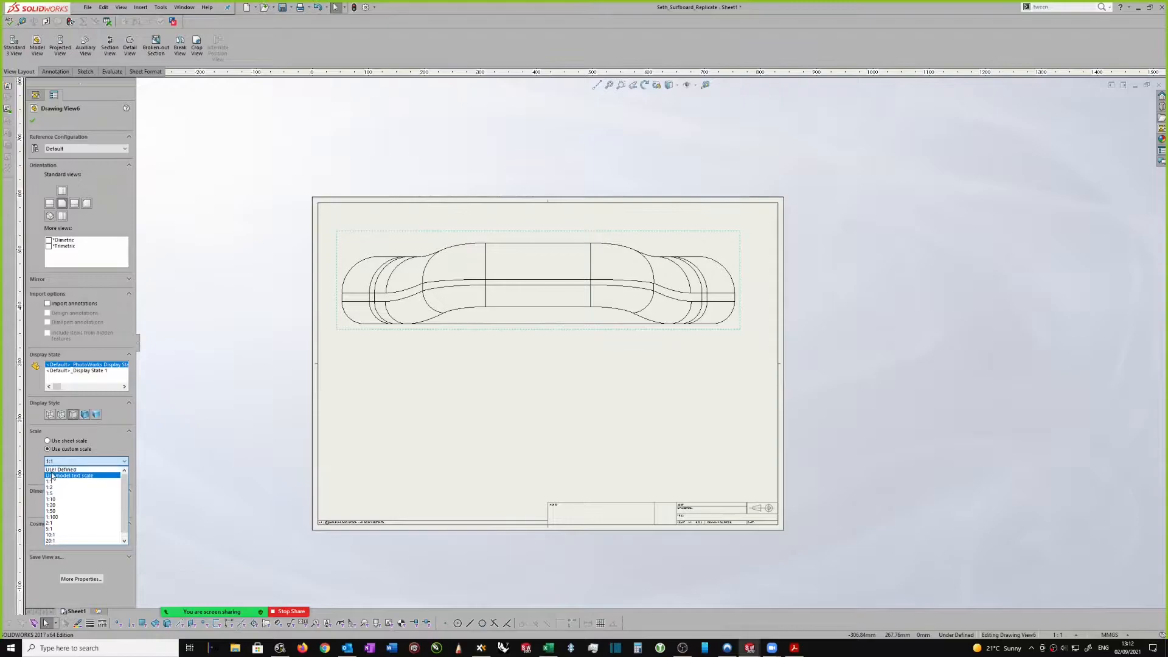
pyautogui.click(57, 469)
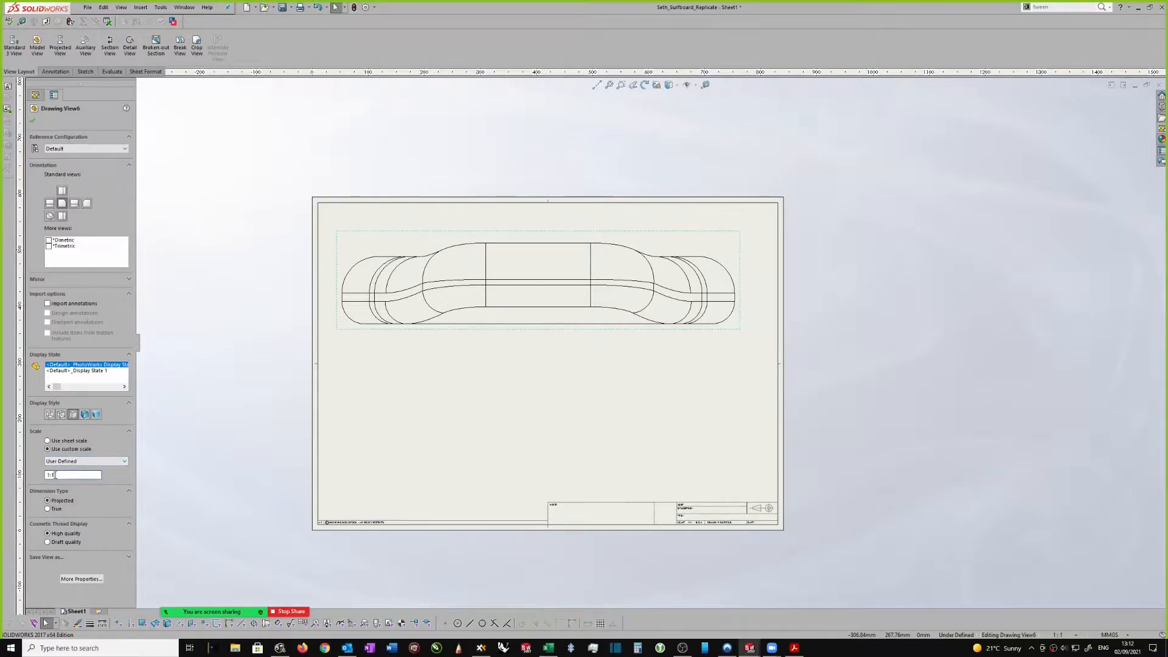
pyautogui.press('Return')
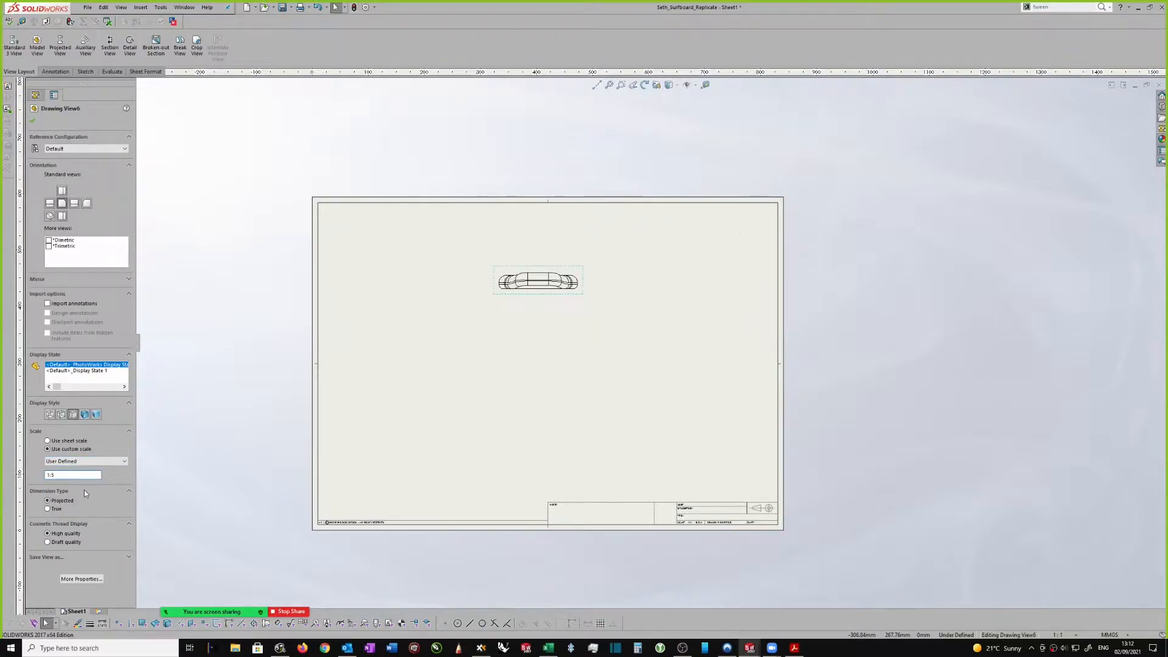
# Move the front view to the sheet's upper-left area and place a projected side view to its right.
pyautogui.scroll(-1, 396, 481)
pyautogui.moveTo(635, 248)
pyautogui.mouseDown()
pyautogui.moveTo(517, 251)
pyautogui.moveTo(511, 238)
pyautogui.mouseUp()
pyautogui.scroll(-2, 511, 238)
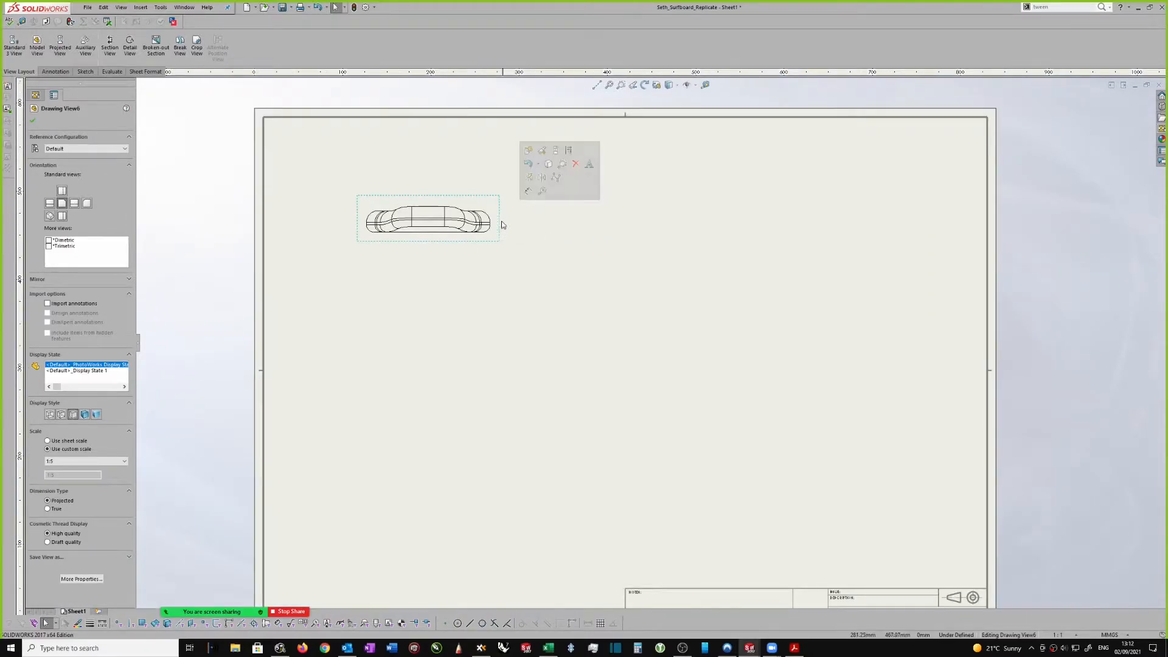
pyautogui.click(558, 151)
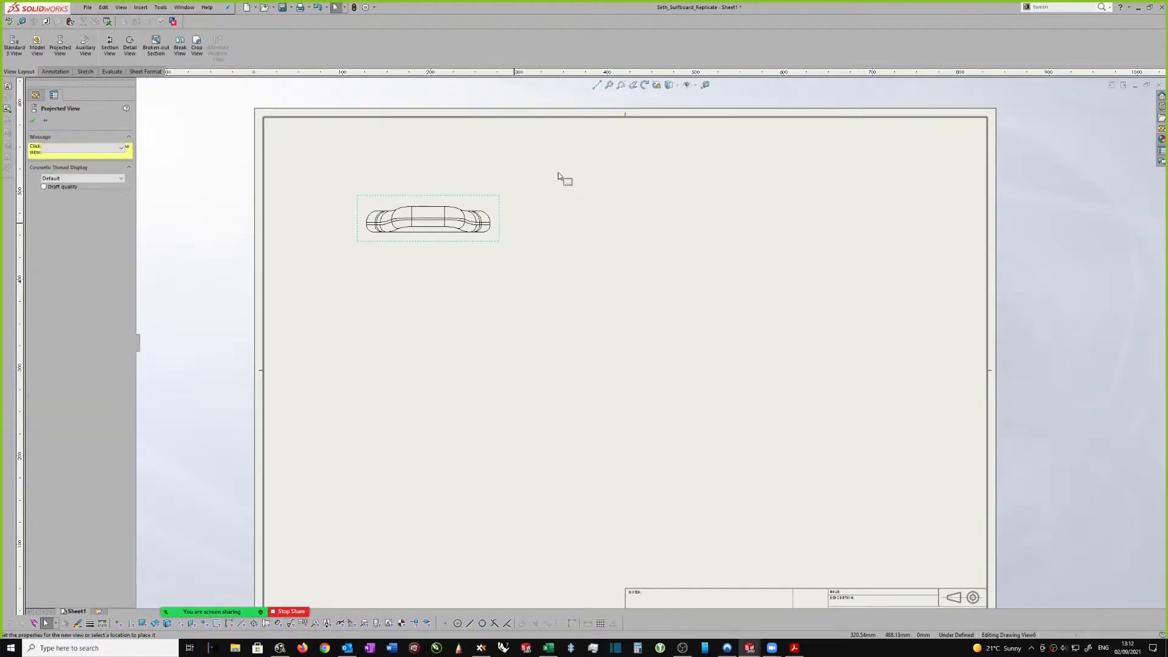
pyautogui.click(732, 228)
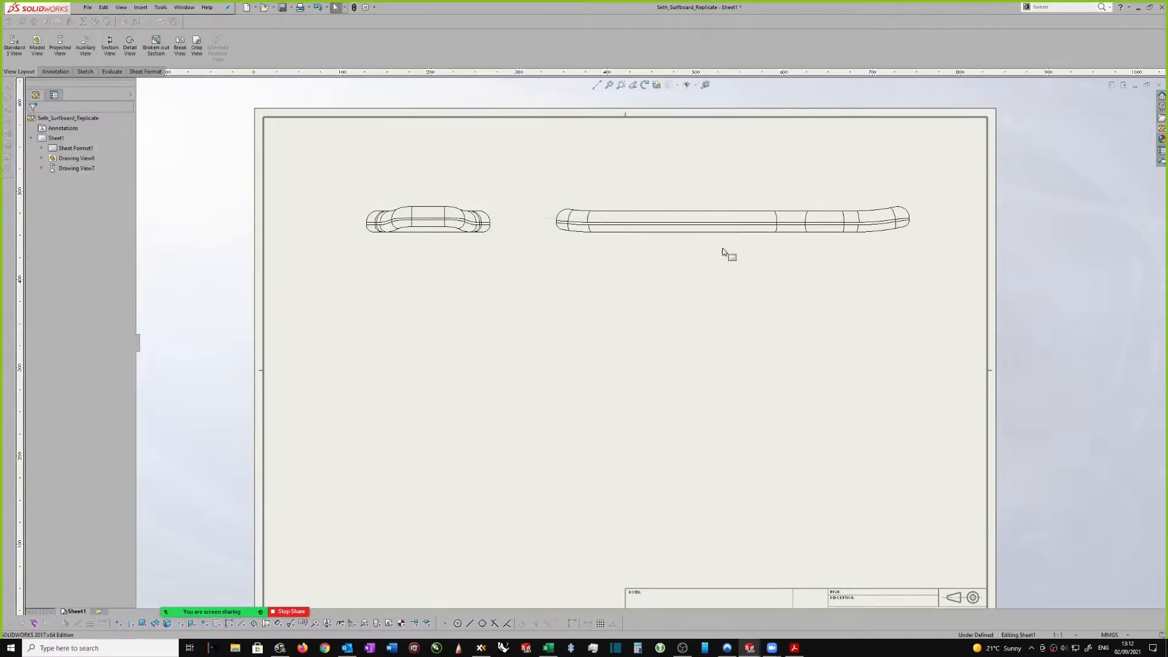
# Project a plan view of the board from the front view and place it directly below.
pyautogui.click(476, 241)
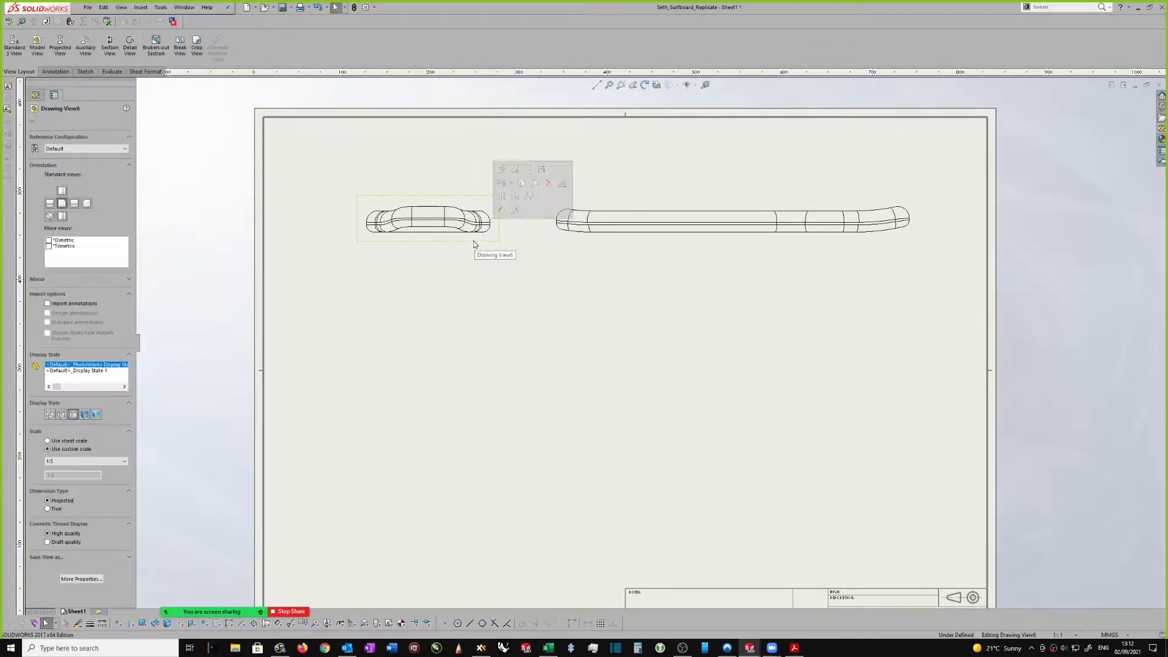
pyautogui.click(559, 201)
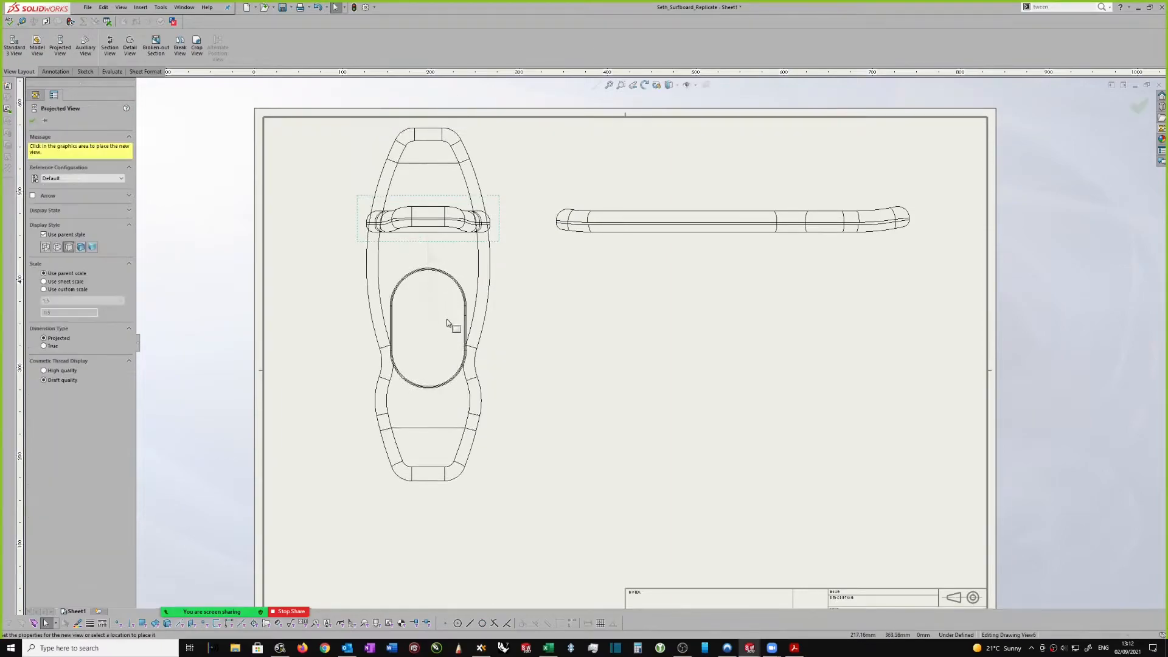
pyautogui.click(532, 395)
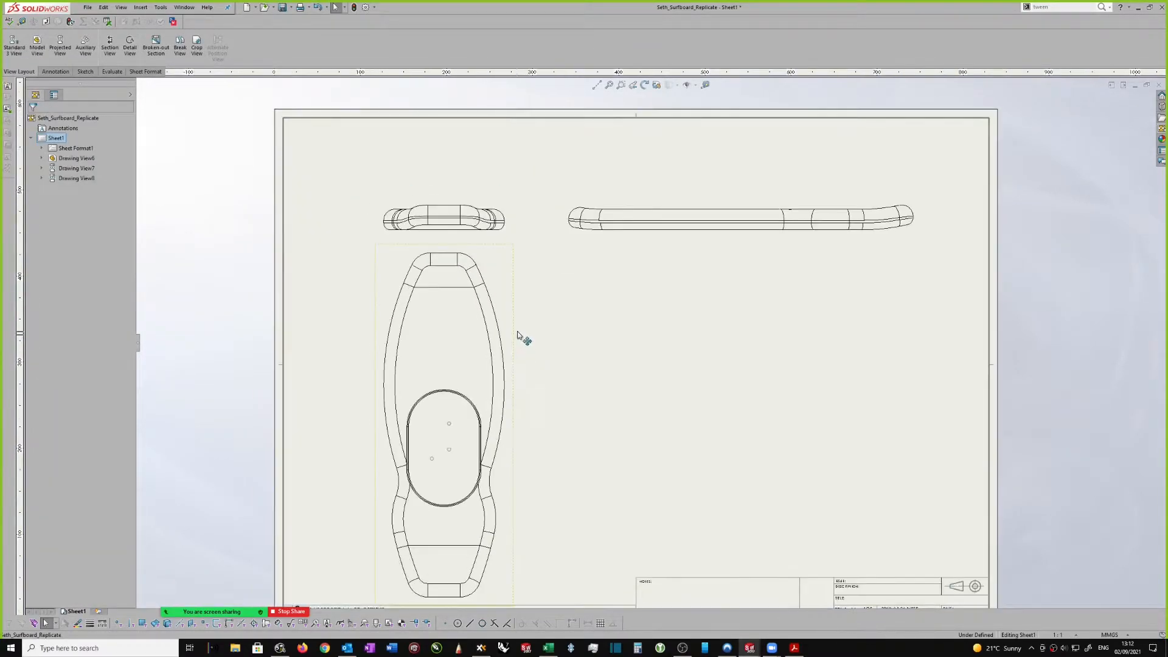
# Shift the front view slightly up and left, and move the plan view up close beneath it.
pyautogui.moveTo(517, 213); pyautogui.dragTo(509, 190)
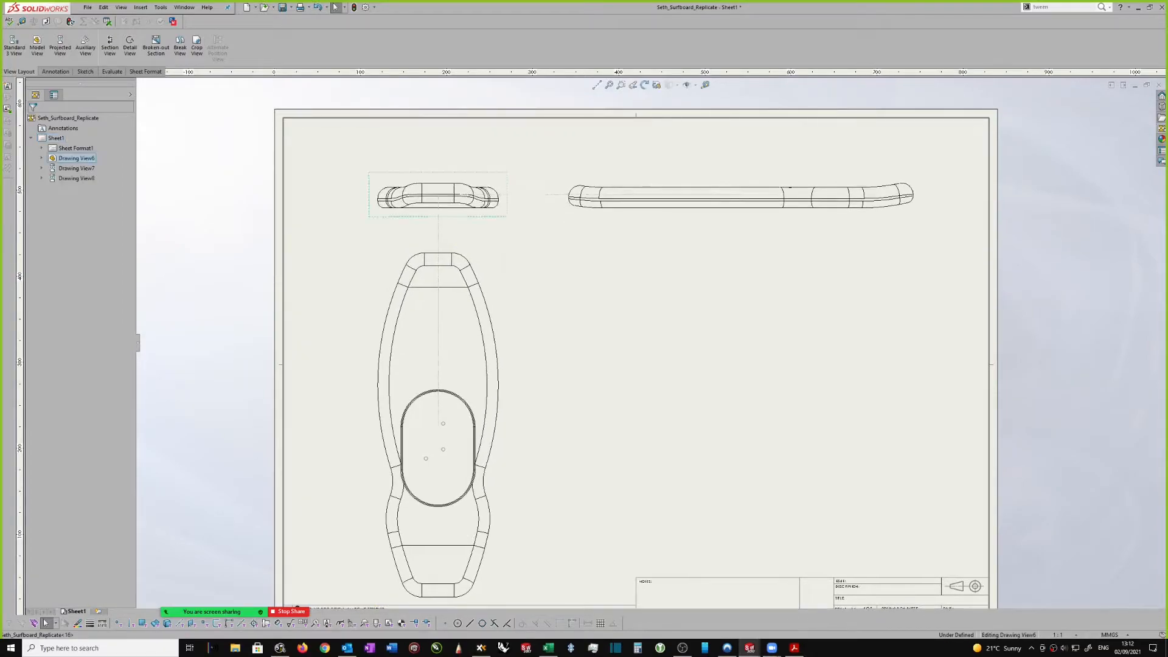
pyautogui.moveTo(512, 327); pyautogui.dragTo(508, 301)
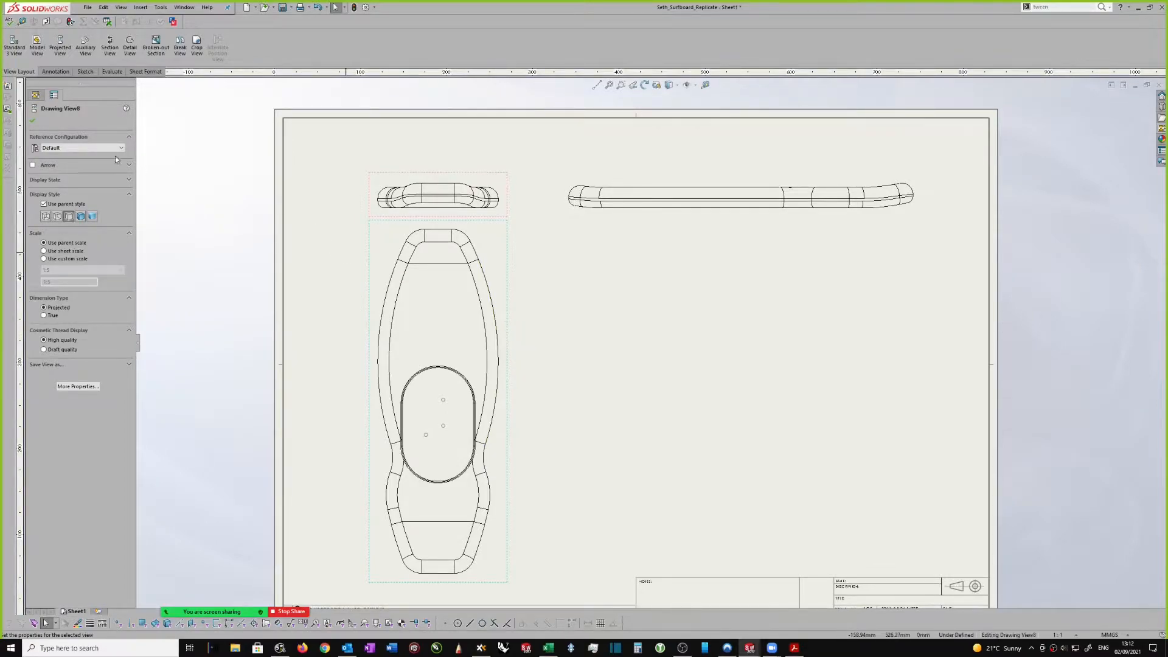
pyautogui.click(261, 219)
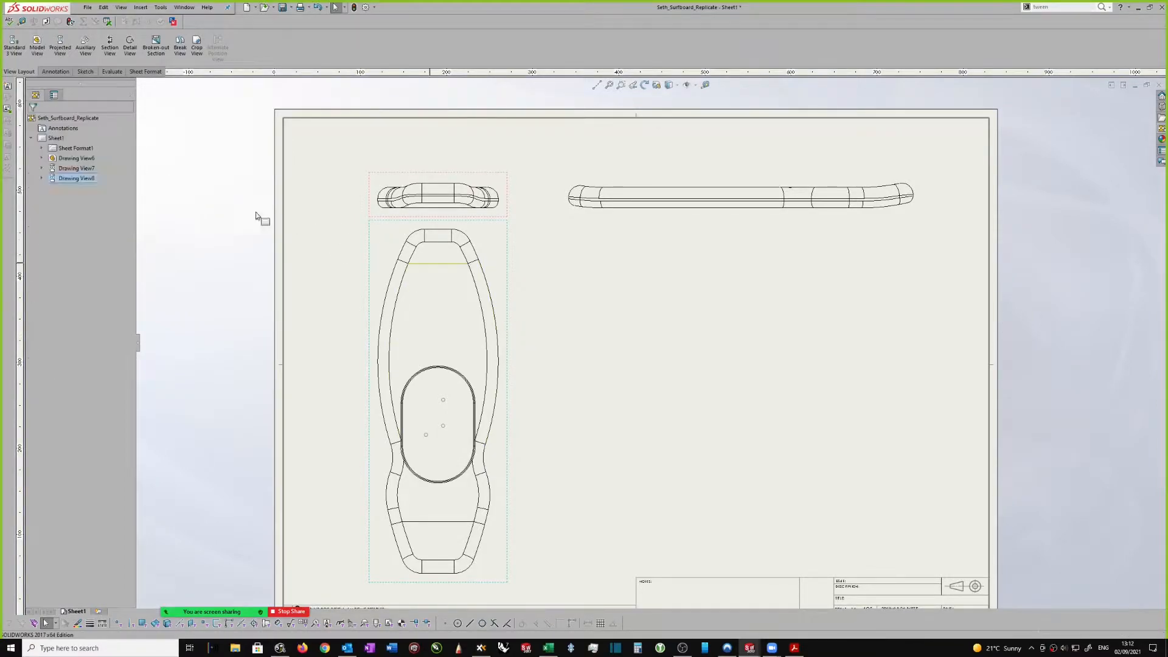
# Change the sheet's type of projection to third angle and apply it.
pyautogui.rightClick(73, 151)
pyautogui.click(97, 244)
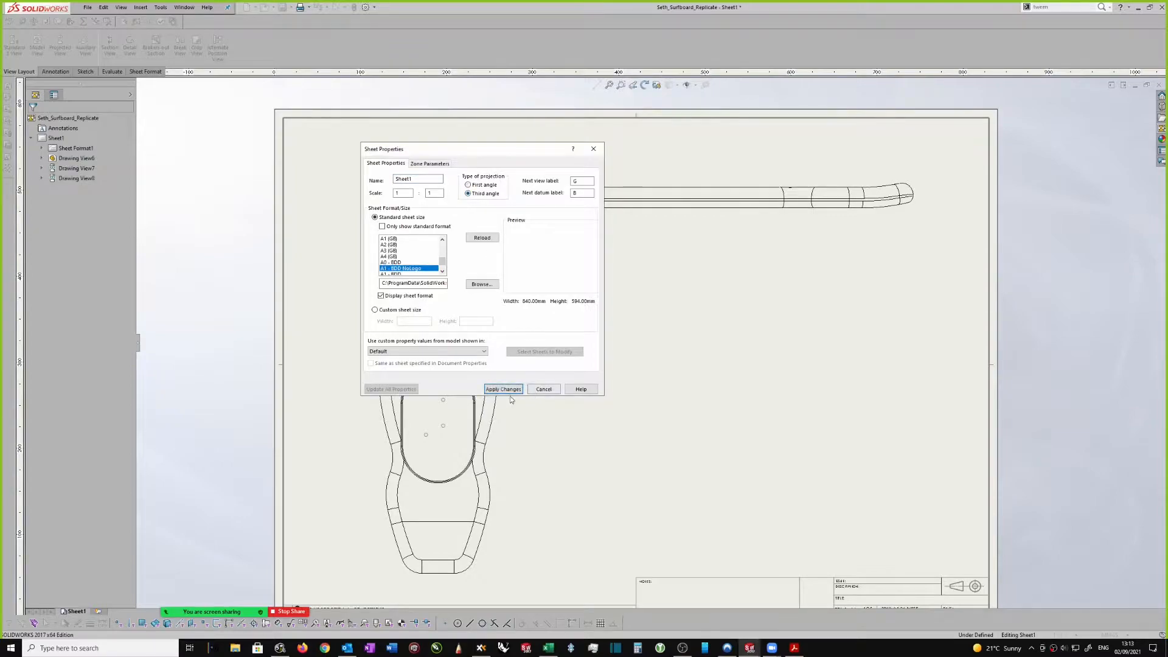
pyautogui.click(503, 390)
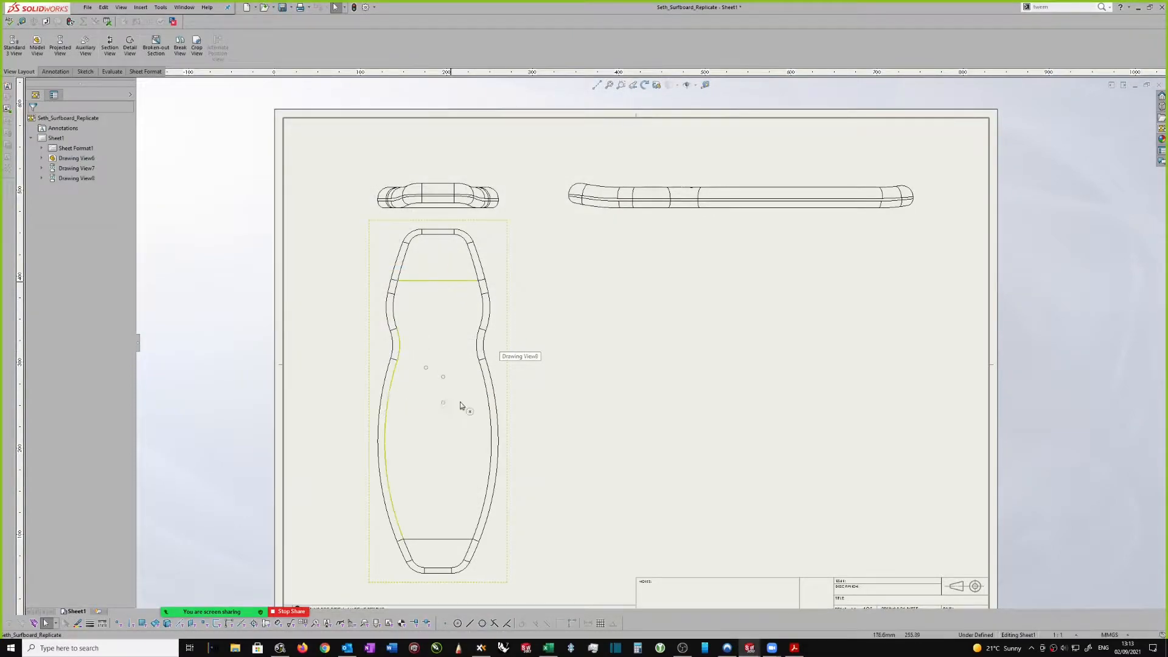
# Change the sheet's type of projection back to first angle and apply it.
pyautogui.click(420, 185)
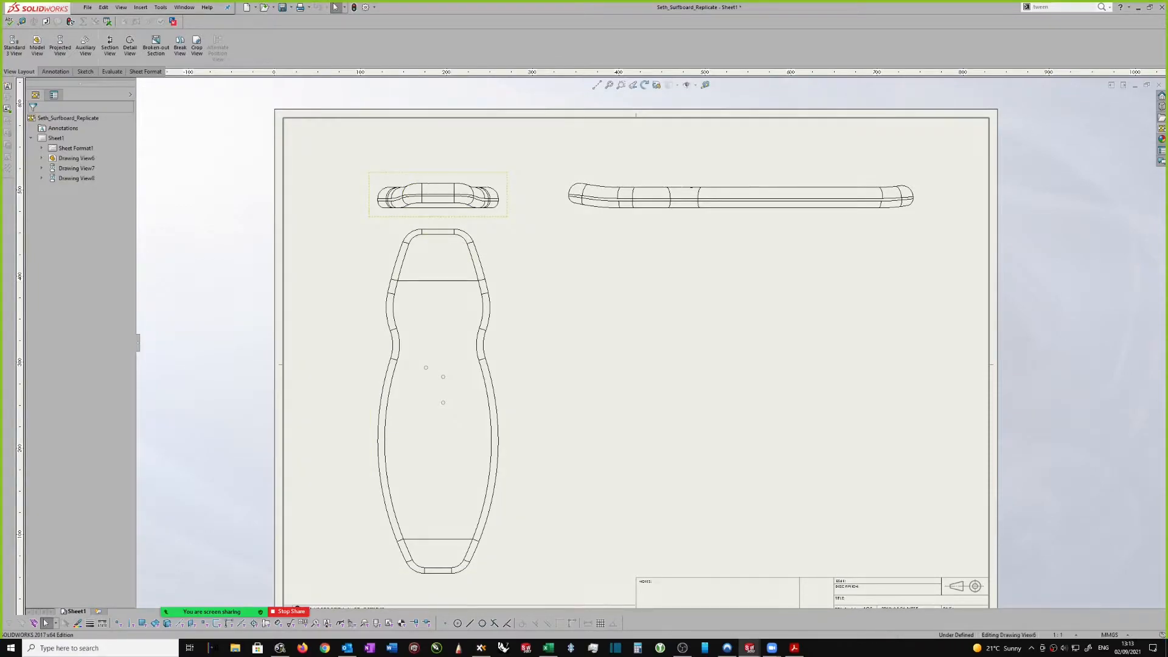
pyautogui.click(359, 221)
pyautogui.rightClick(58, 140)
pyautogui.click(84, 234)
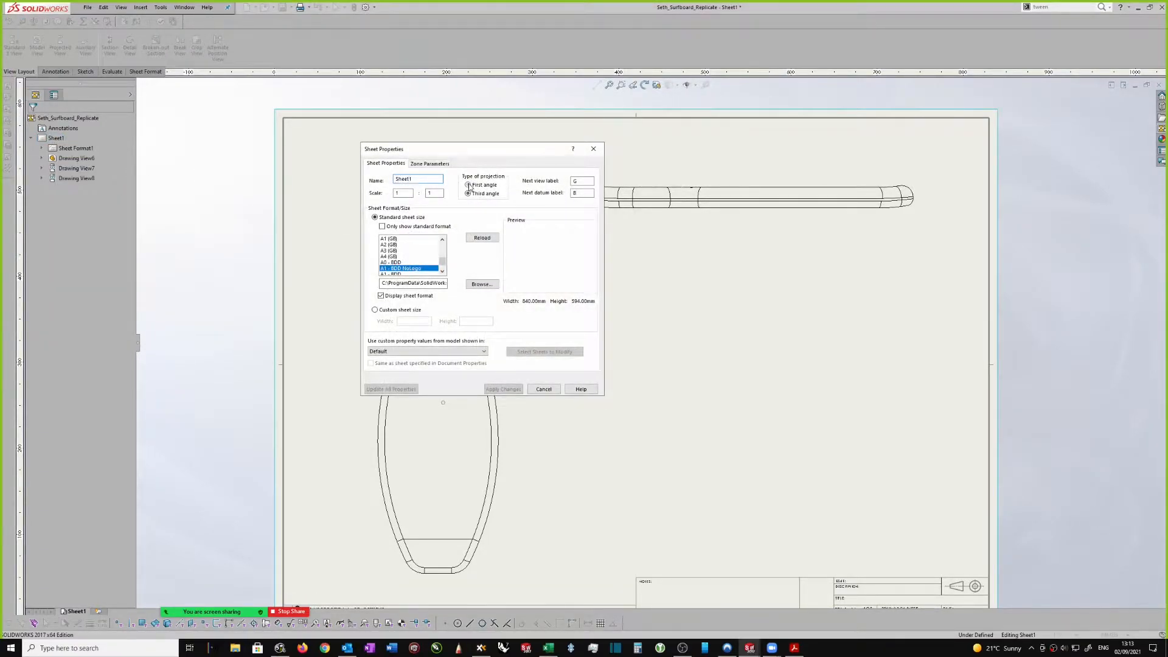
pyautogui.click(503, 389)
pyautogui.press('f')
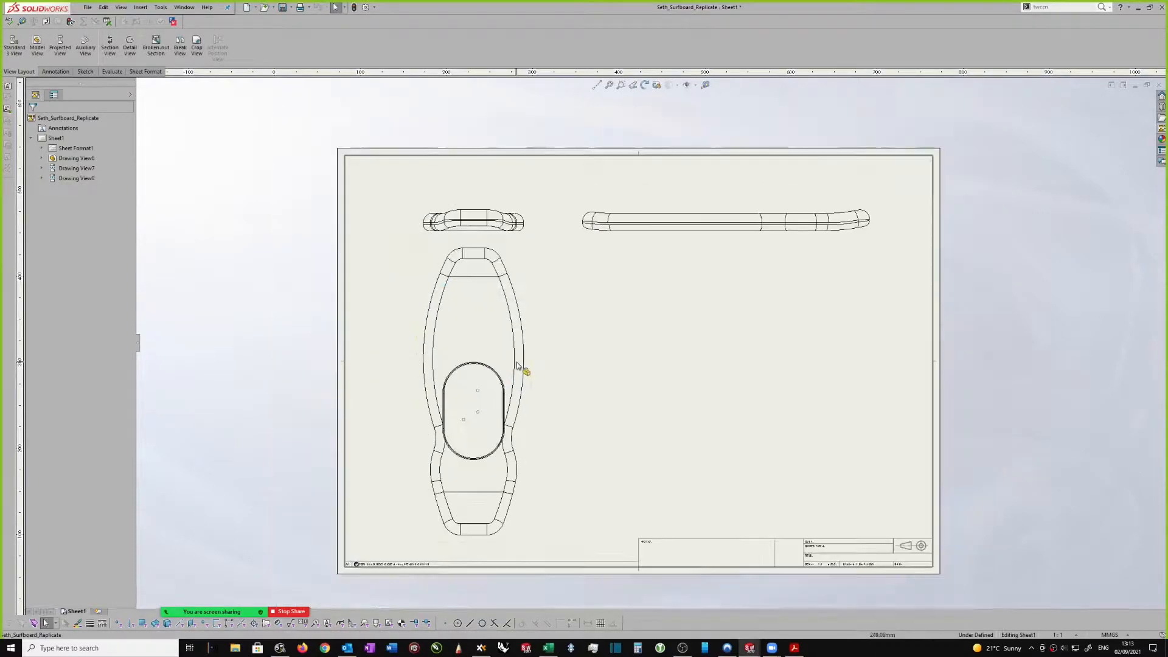
# Move the front view closer to the sheet's upper-left corner, widening the gap above the plan view.
pyautogui.scroll(-1, 541, 276)
pyautogui.scroll(1, 541, 275)
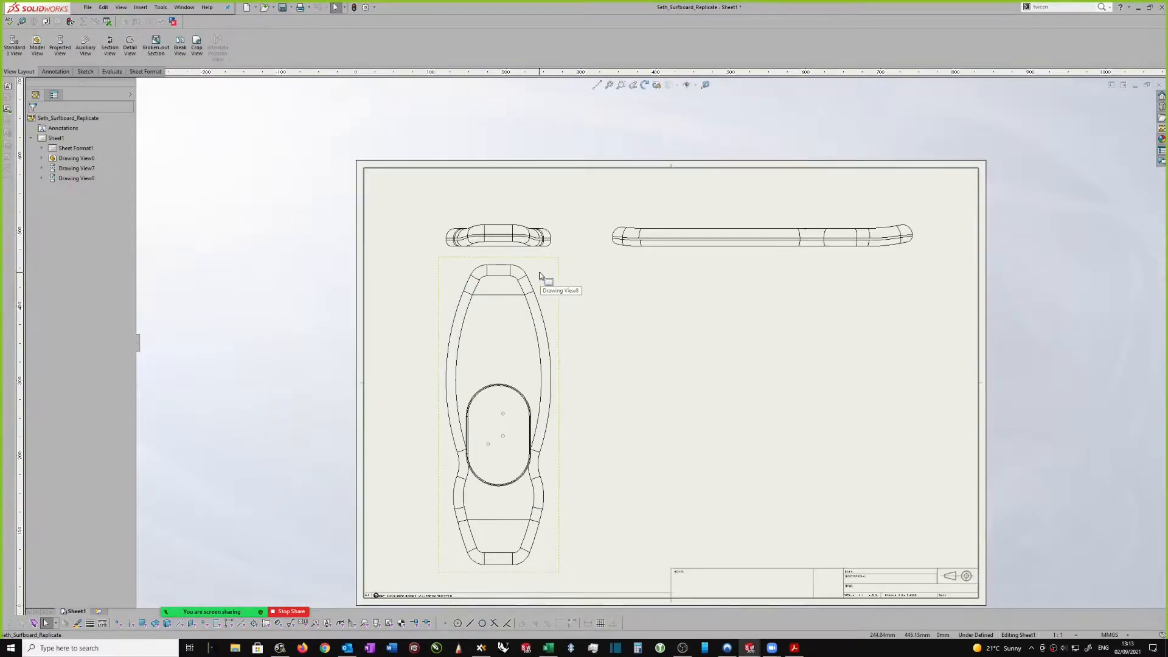
pyautogui.scroll(1, 541, 274)
pyautogui.scroll(-1, 566, 281)
pyautogui.scroll(1, 582, 293)
pyautogui.moveTo(589, 283); pyautogui.dragTo(538, 247, button='middle')
pyautogui.moveTo(516, 209); pyautogui.dragTo(497, 192)
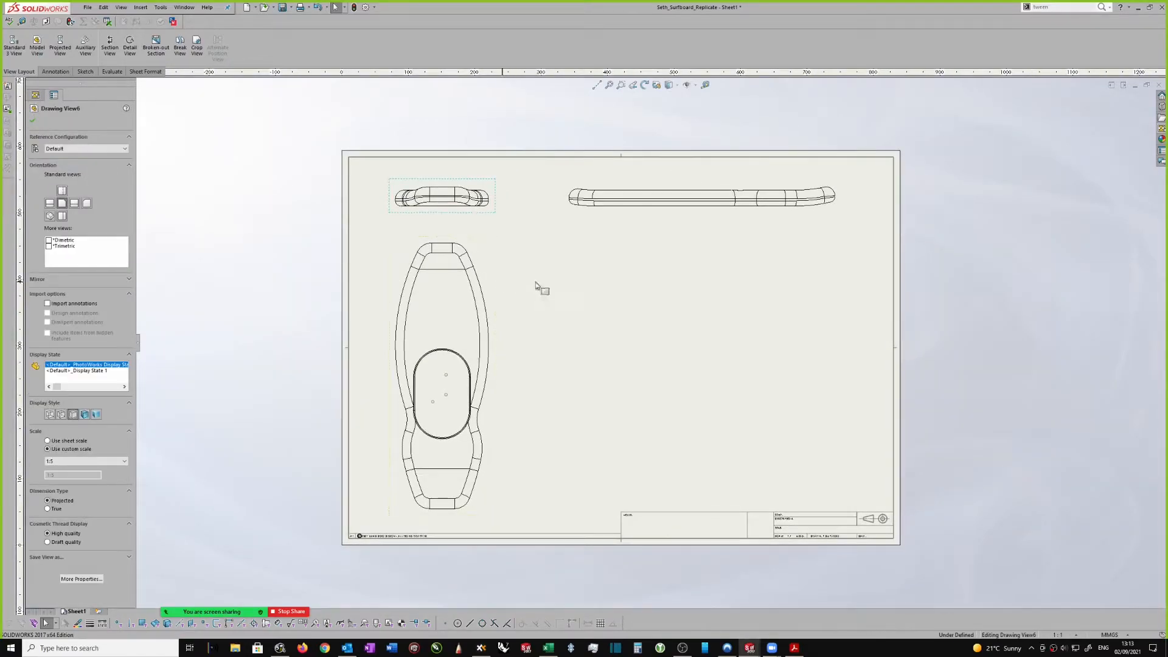
# Delete the front view and the plan view from the sheet, keeping the side view.
pyautogui.click(496, 290)
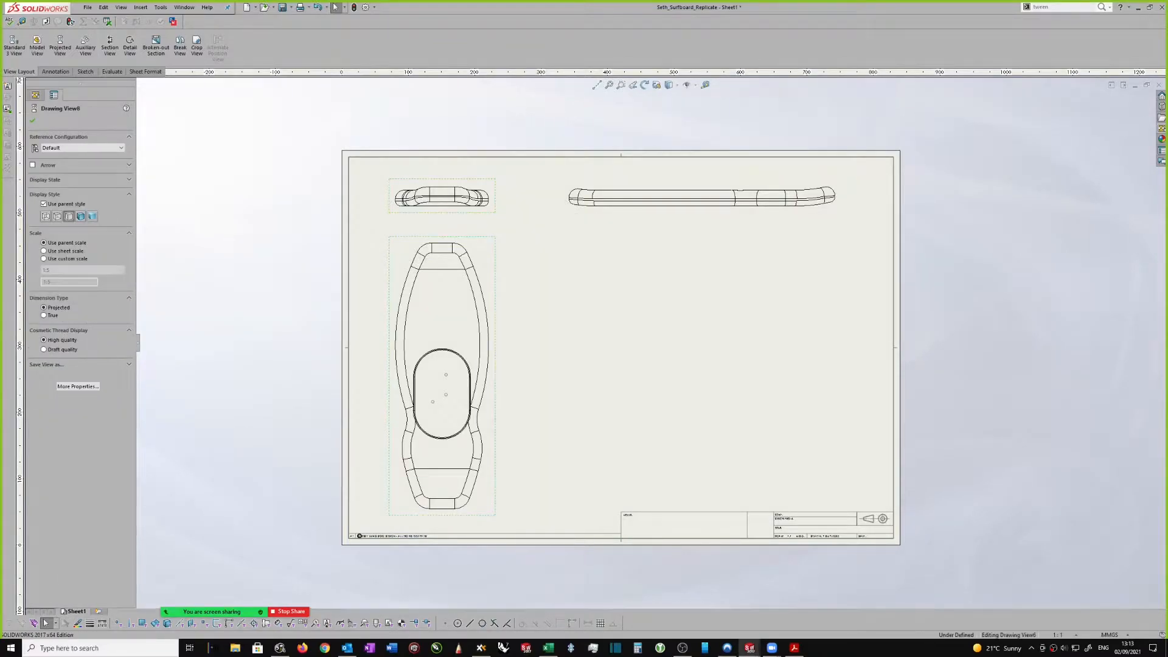
pyautogui.keyDown('ctrl'); pyautogui.click(495, 201); pyautogui.keyUp('ctrl')
pyautogui.press('Delete')
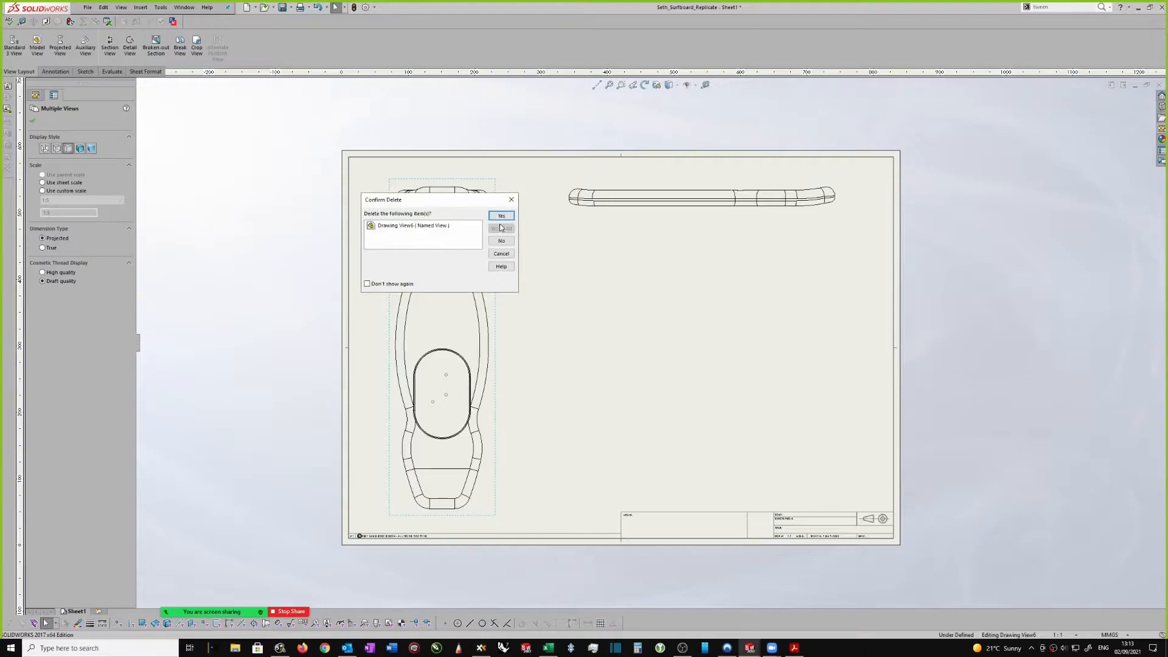
pyautogui.click(501, 215)
# Move the side view to the sheet's upper-left area and project a horizontal plan view of the board below it.
pyautogui.moveTo(743, 221); pyautogui.dragTo(569, 232)
pyautogui.scroll(-1, 591, 236)
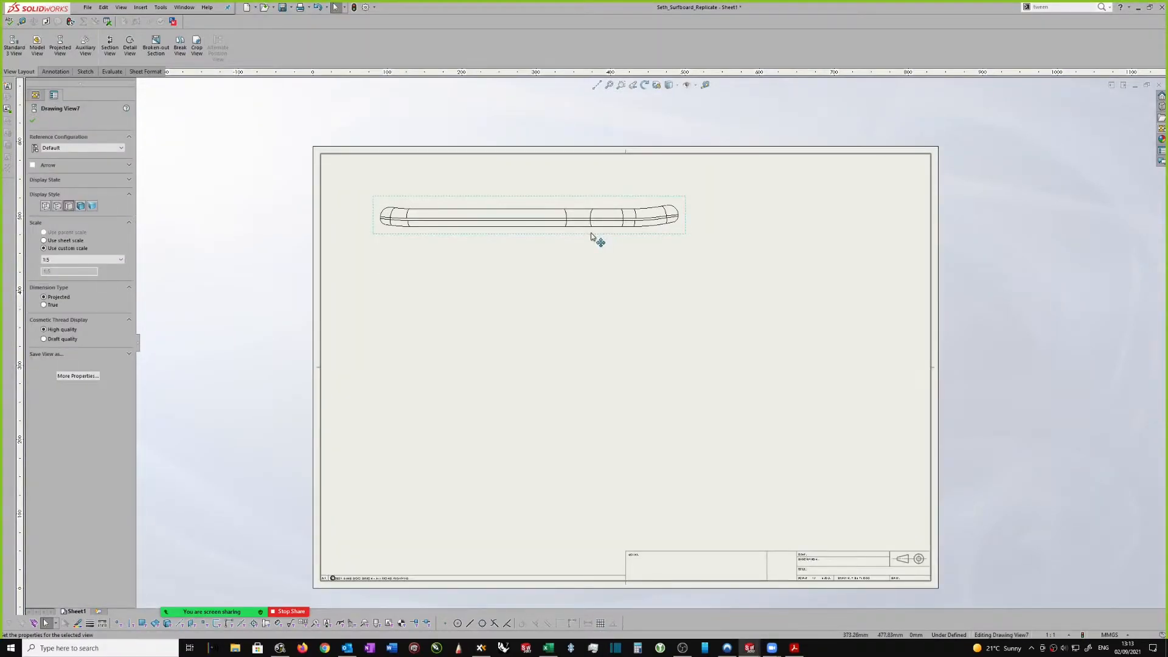
pyautogui.click(645, 167)
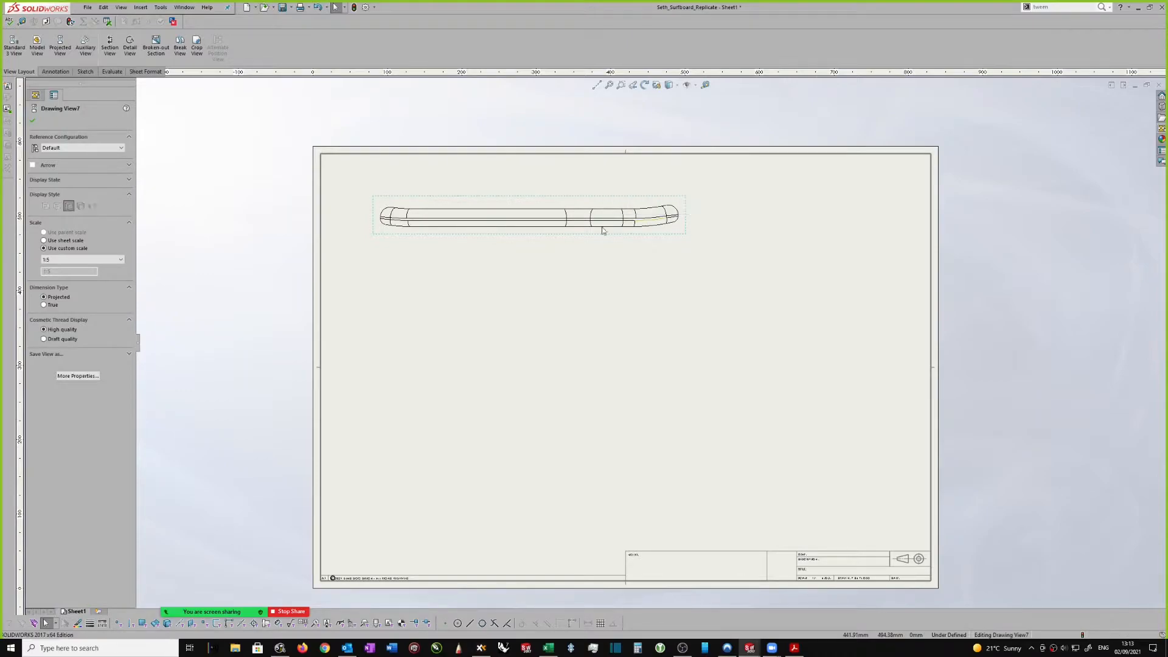
pyautogui.click(545, 339)
pyautogui.scroll(-2, 669, 224)
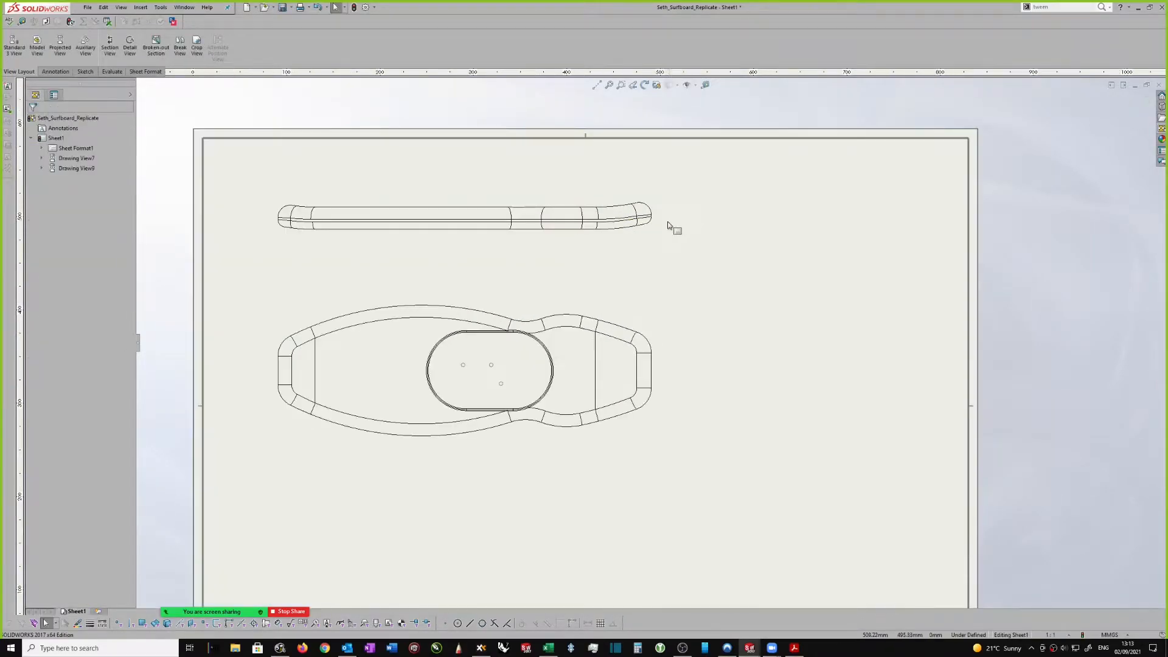
# Project an end view from the side view, placing it to the right of the side view on the sheet.
pyautogui.click(662, 225)
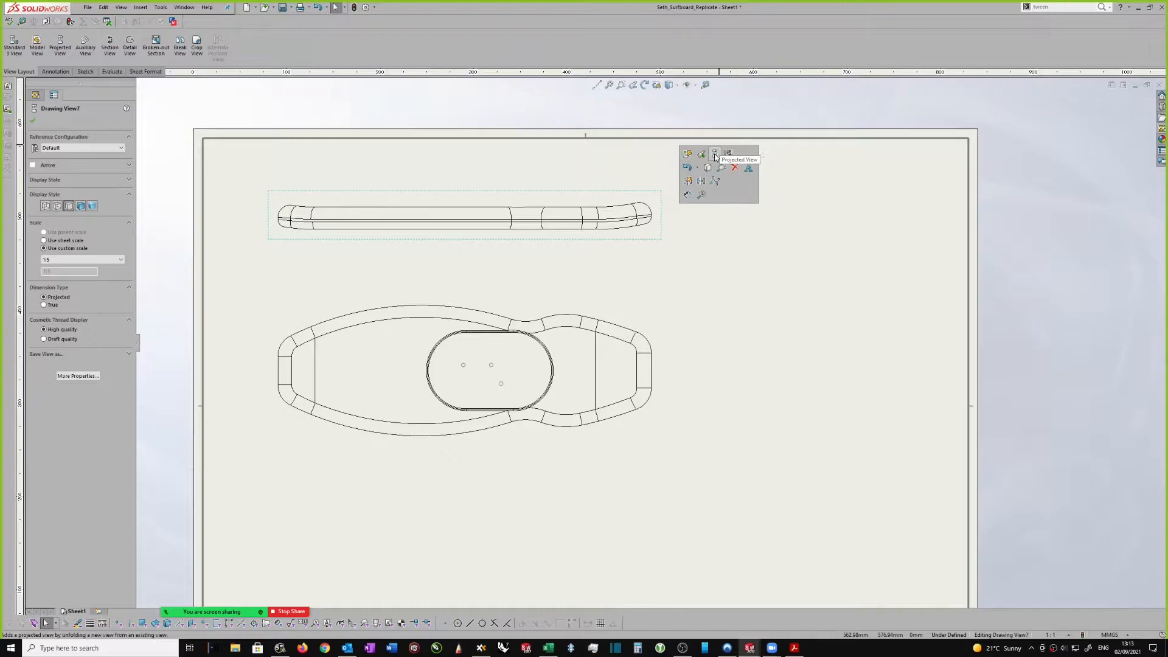
pyautogui.click(750, 164)
pyautogui.click(792, 236)
pyautogui.scroll(3, 652, 334)
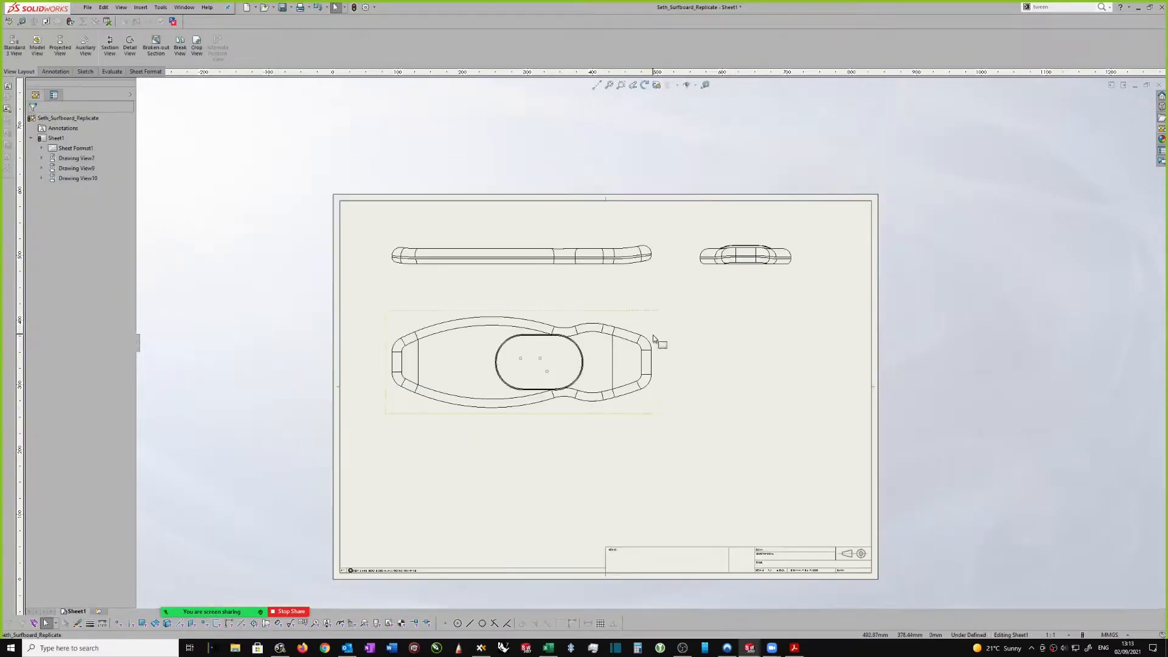
# Examine the edges of the side, plan and end views, comparing the side profile with the fillet and cut lines in the plan.
pyautogui.scroll(-2, 653, 335)
pyautogui.moveTo(647, 316); pyautogui.dragTo(654, 310, button='middle')
pyautogui.moveTo(658, 313); pyautogui.dragTo(628, 312)
pyautogui.press('f')
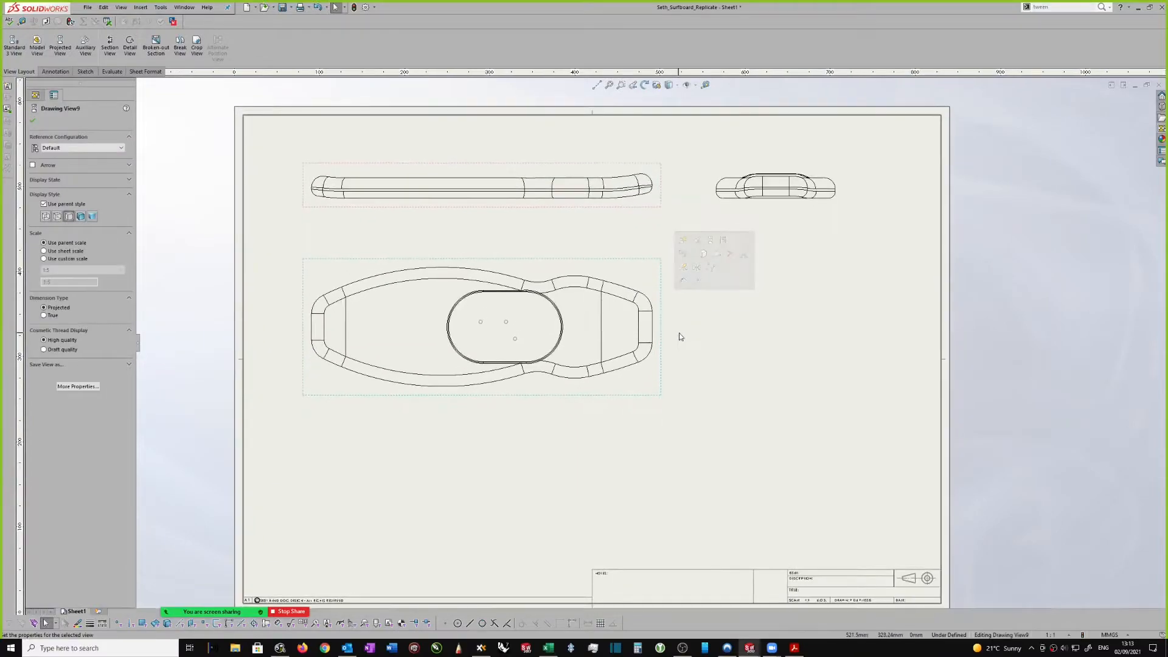
pyautogui.scroll(-2, 680, 336)
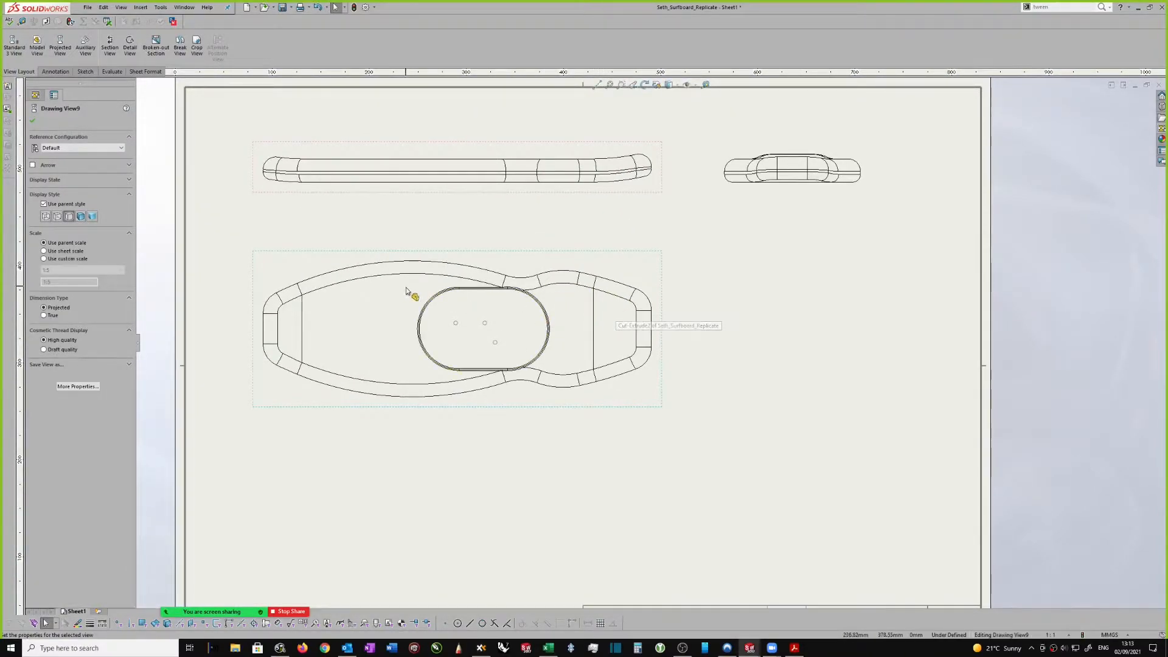
pyautogui.scroll(-1, 561, 165)
pyautogui.scroll(-1, 305, 180)
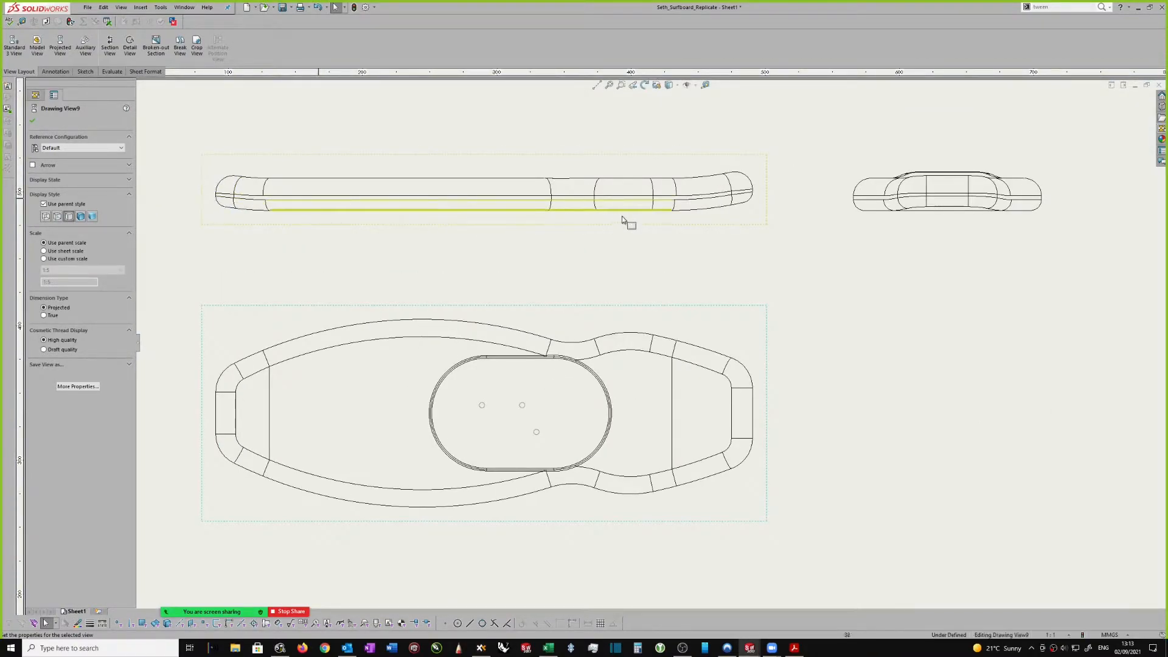
pyautogui.scroll(-1, 757, 193)
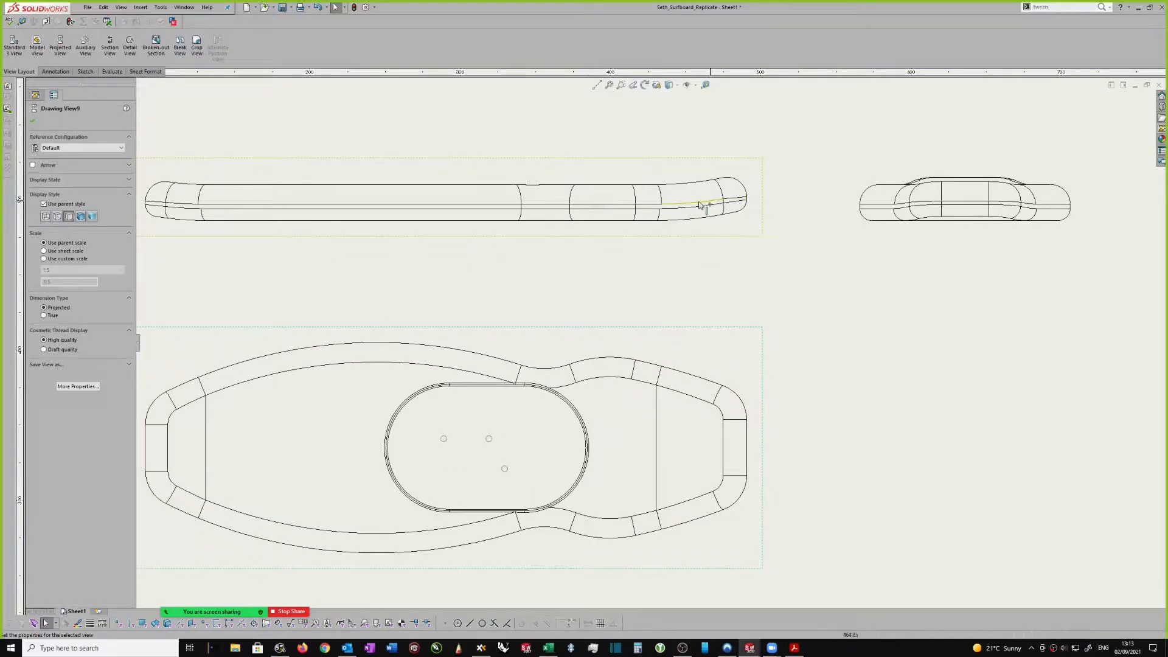
pyautogui.moveTo(211, 207); pyautogui.dragTo(243, 212, button='middle')
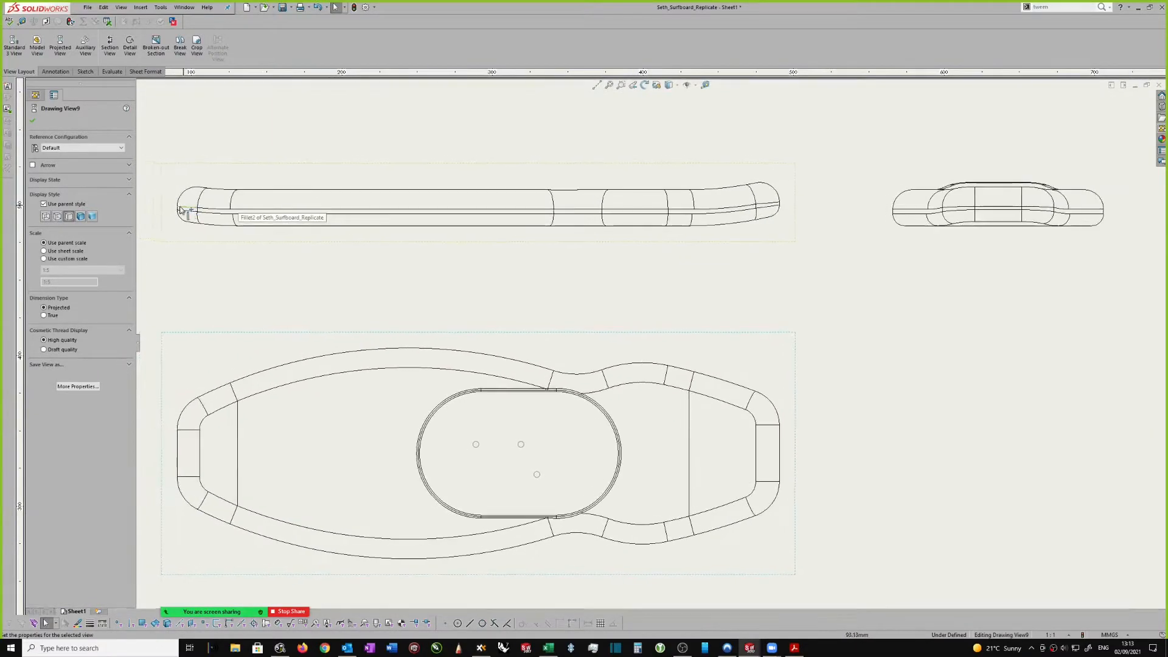
pyautogui.scroll(-1, 188, 214)
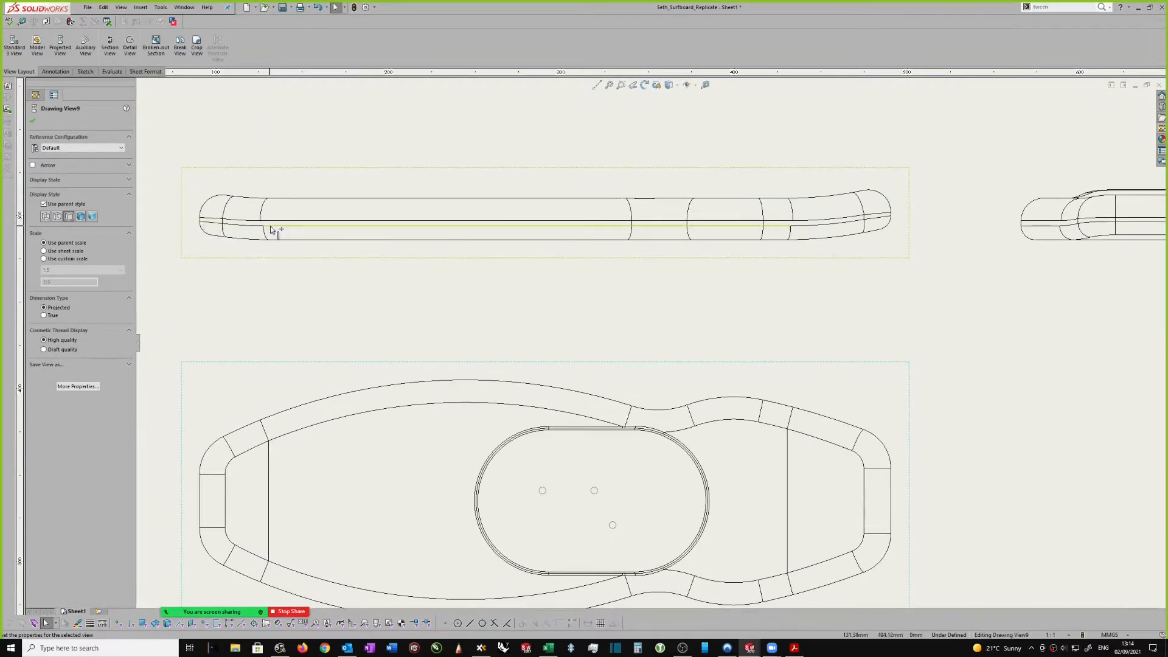
pyautogui.scroll(-3, 268, 231)
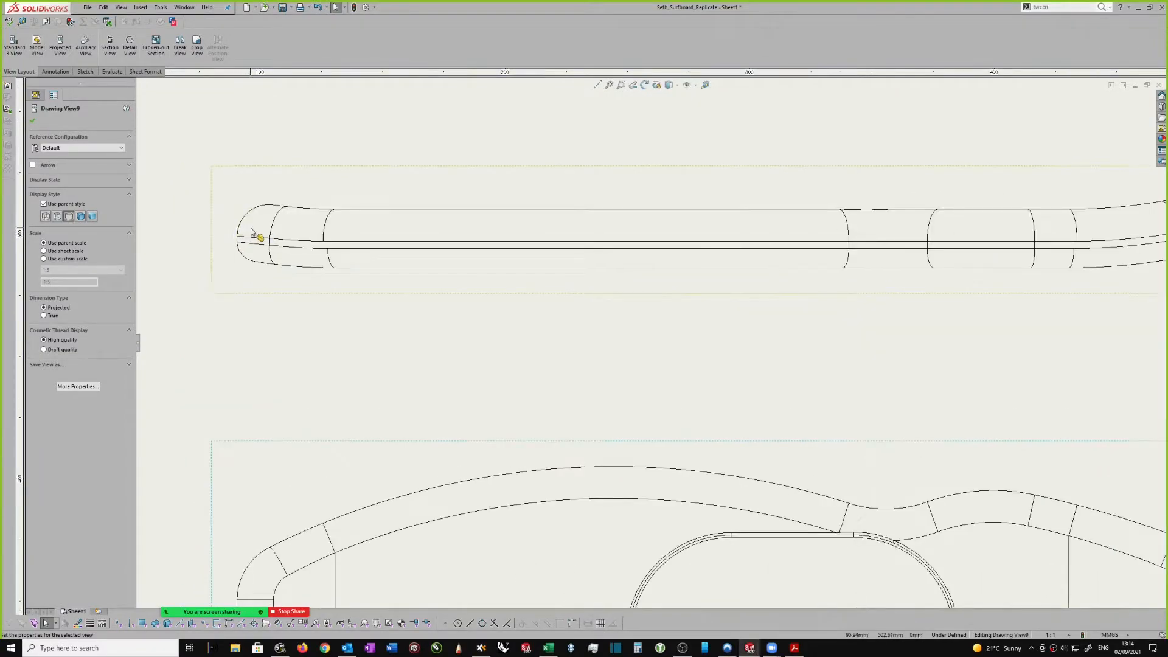
pyautogui.scroll(1, 980, 236)
pyautogui.moveTo(980, 236); pyautogui.dragTo(788, 253, button='middle')
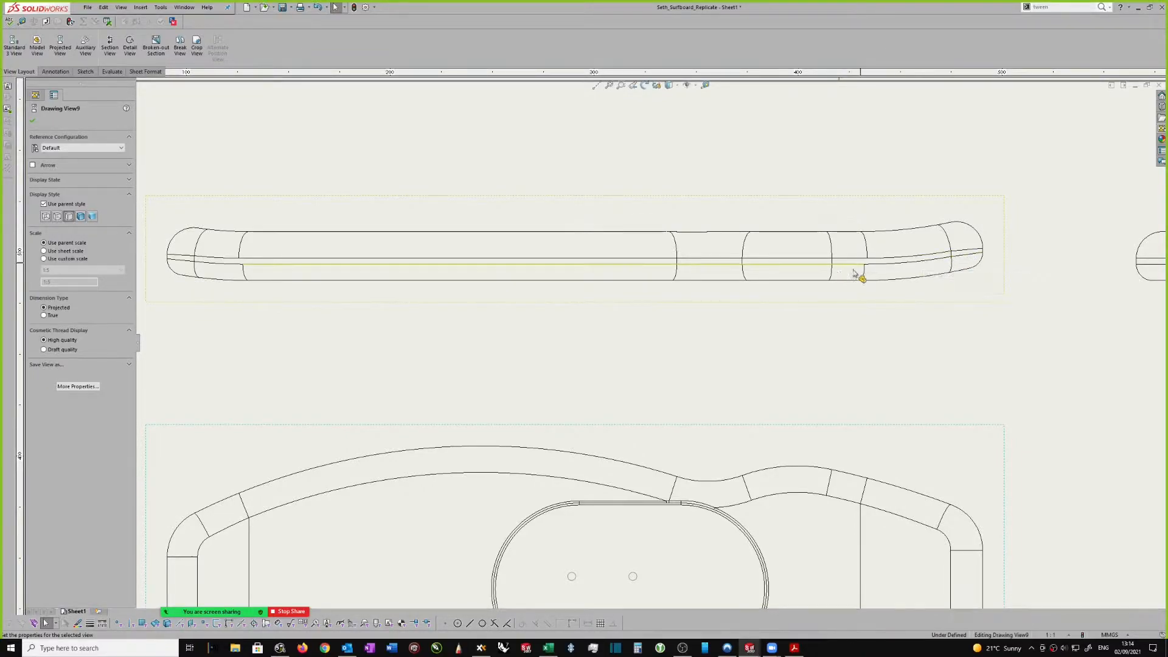
pyautogui.scroll(1, 359, 252)
pyautogui.scroll(2, 359, 253)
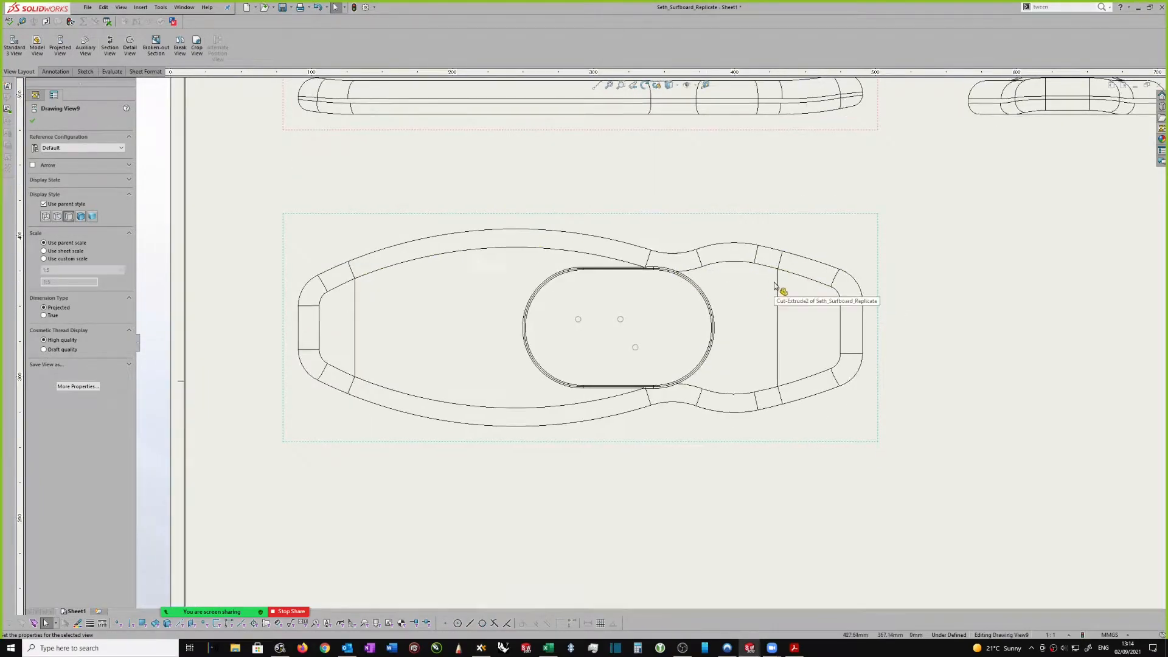
pyautogui.moveTo(778, 286); pyautogui.dragTo(777, 290, button='middle')
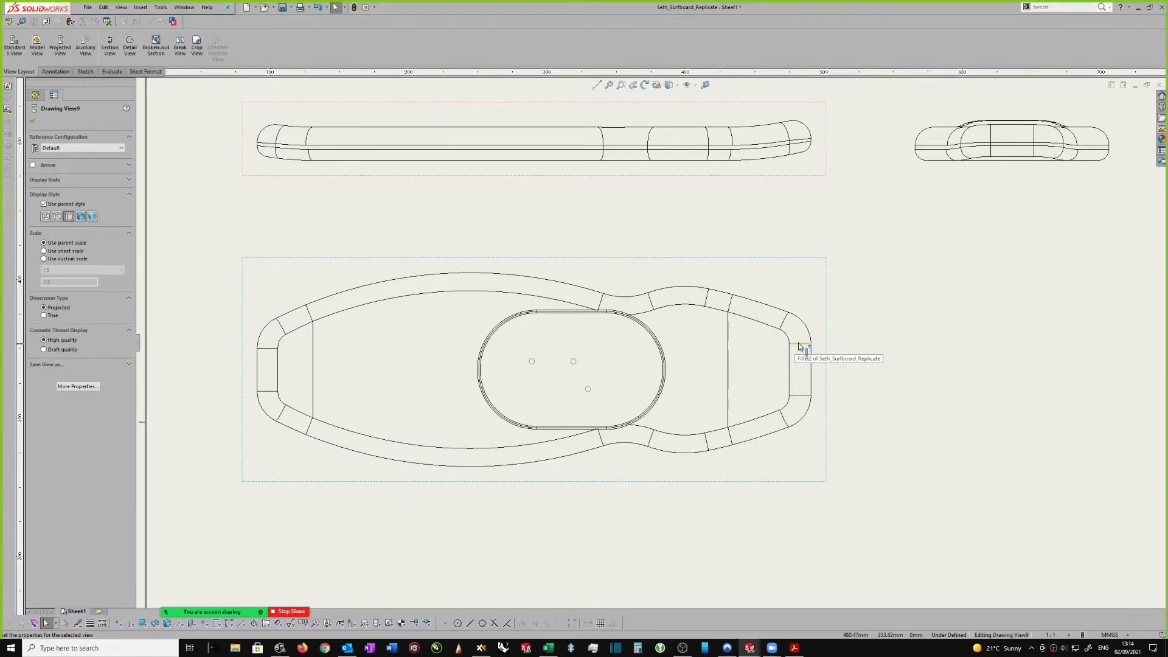
# Insert a centerline midway between the two short horizontal fillet edges at the right end of the plan view.
pyautogui.click(799, 345)
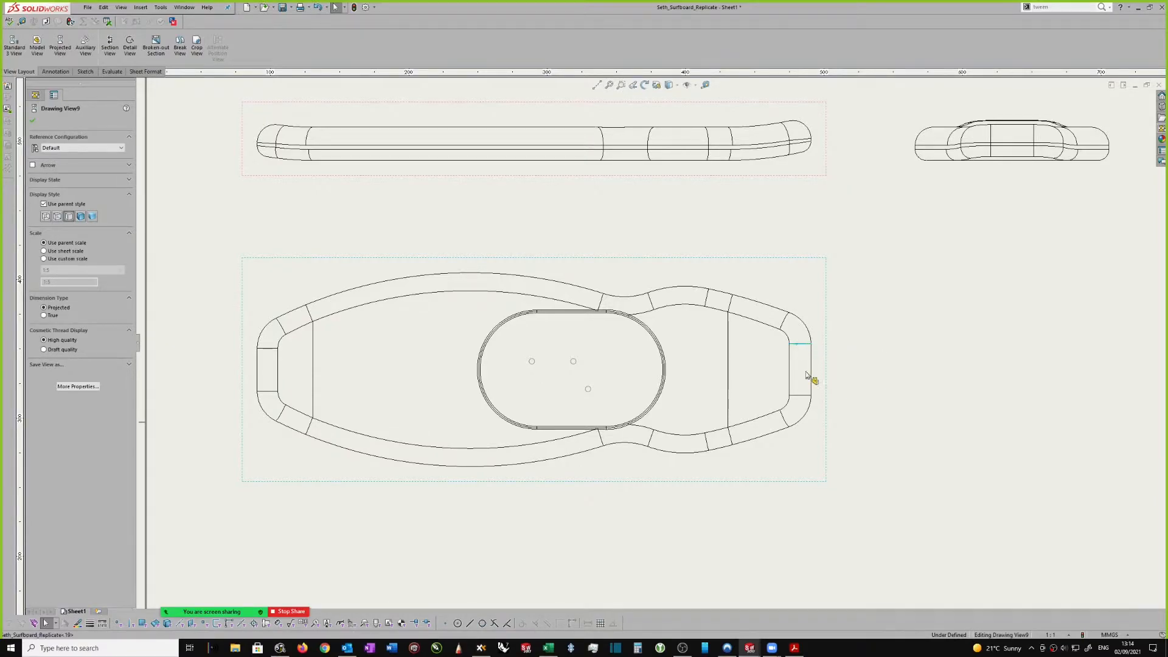
pyautogui.keyDown('ctrl'); pyautogui.click(802, 396); pyautogui.keyUp('ctrl')
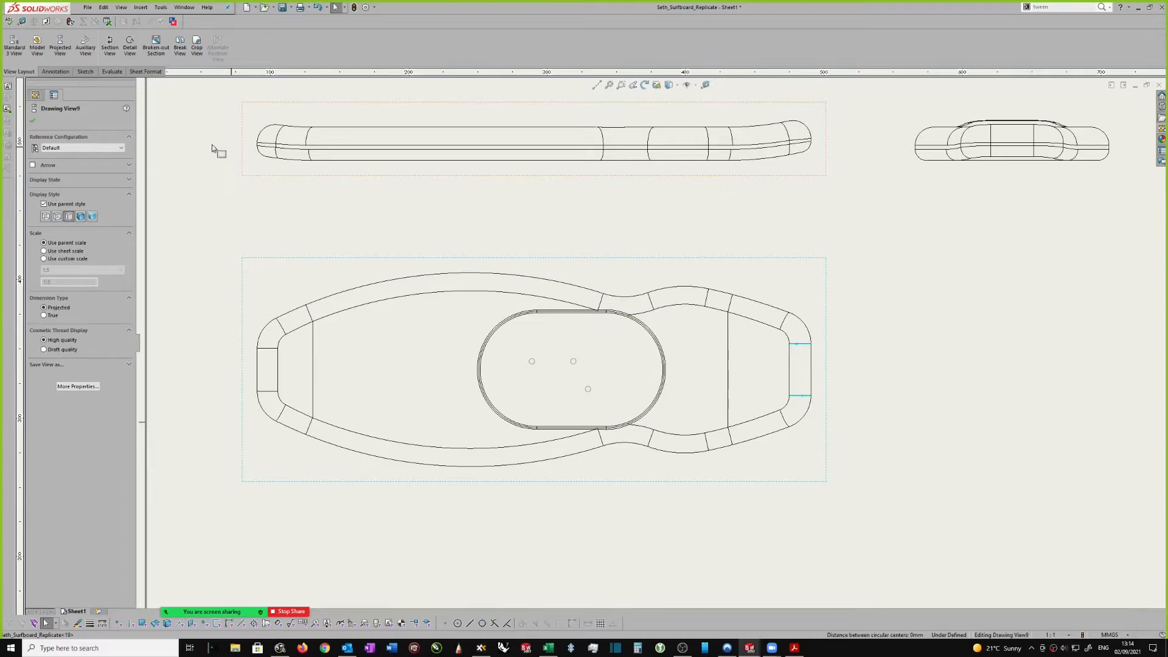
pyautogui.click(49, 72)
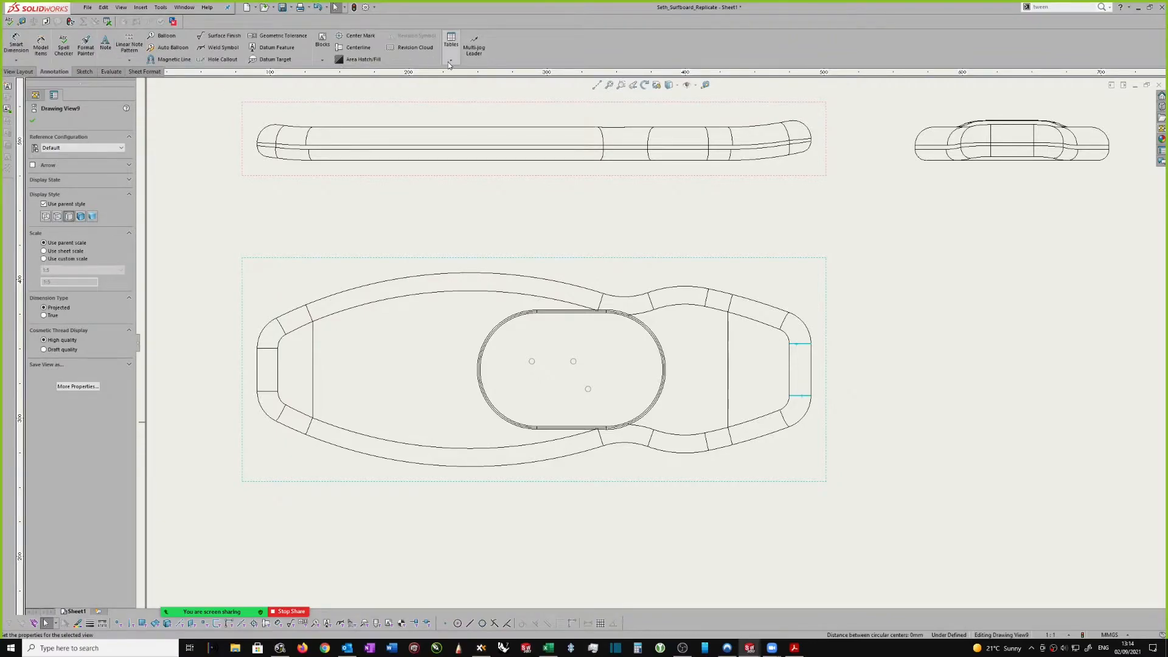
pyautogui.click(350, 47)
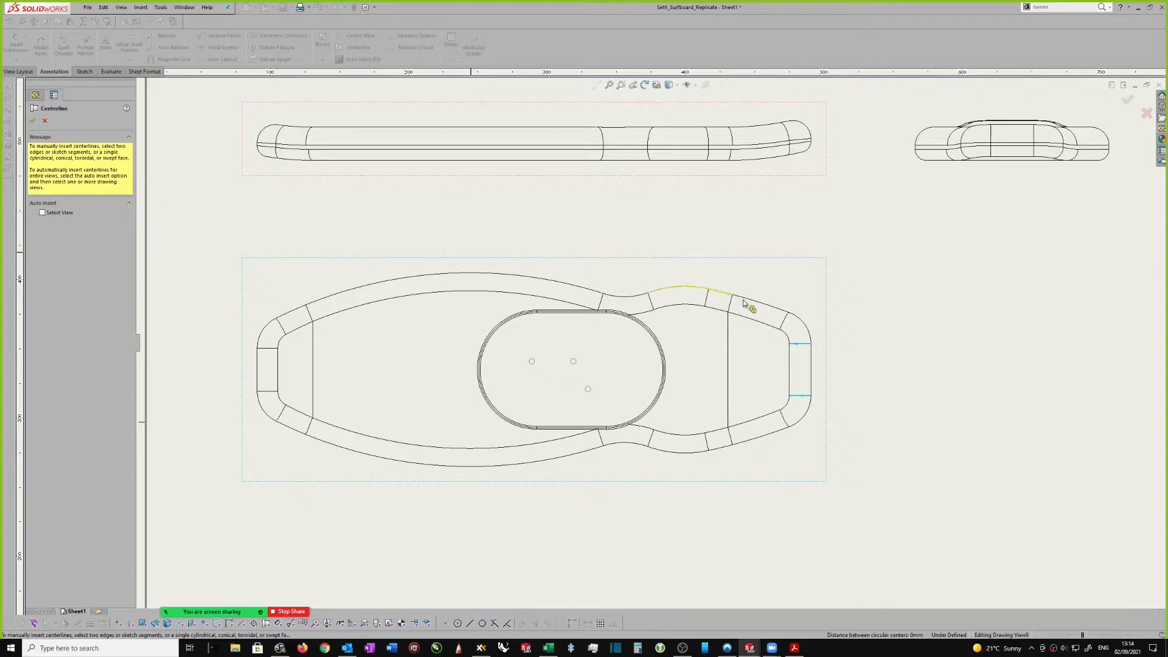
pyautogui.click(804, 396)
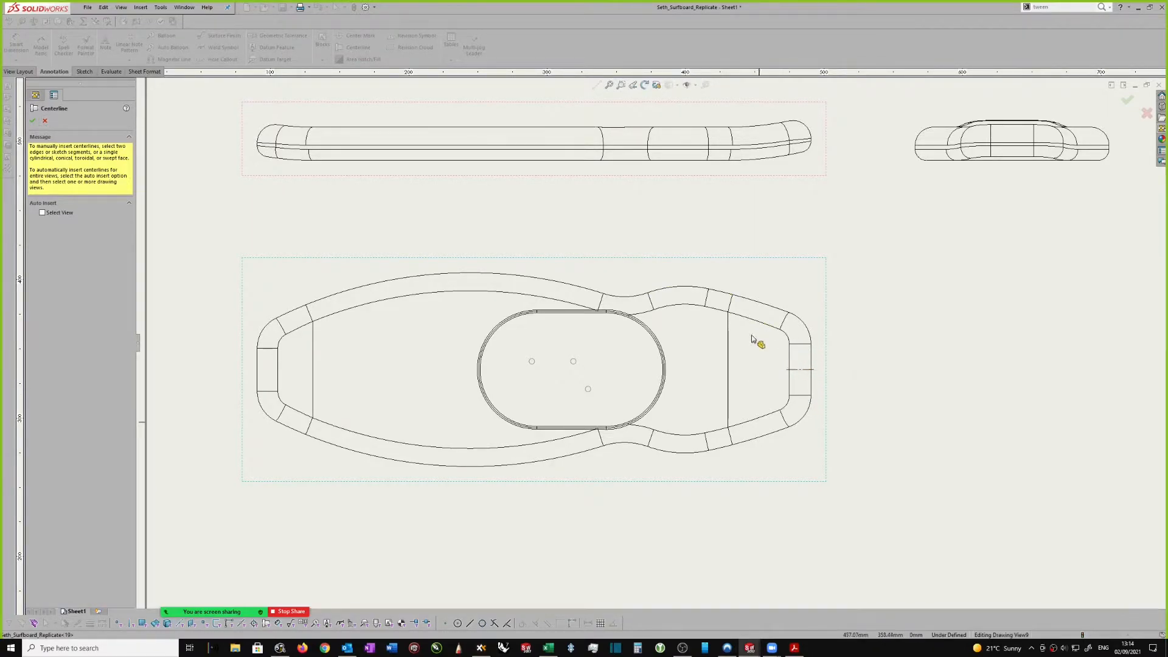
pyautogui.press('Escape')
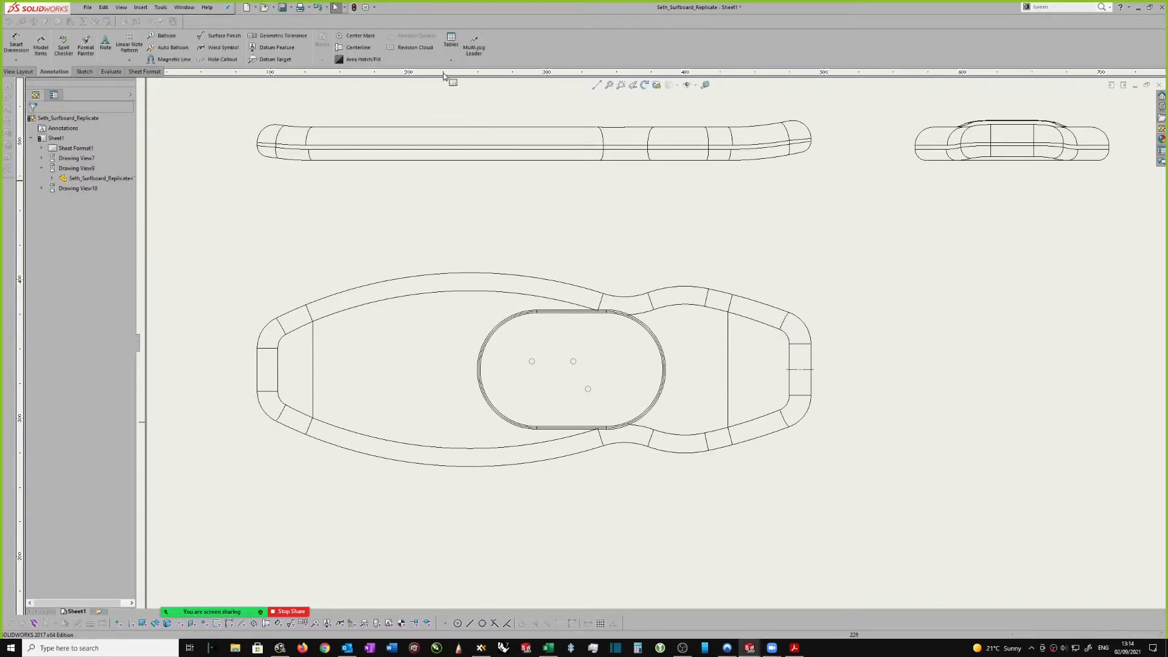
# Try to insert a centerline between the two slanted outer edges near the right end of the plan view.
pyautogui.click(347, 49)
pyautogui.scroll(-1, 739, 321)
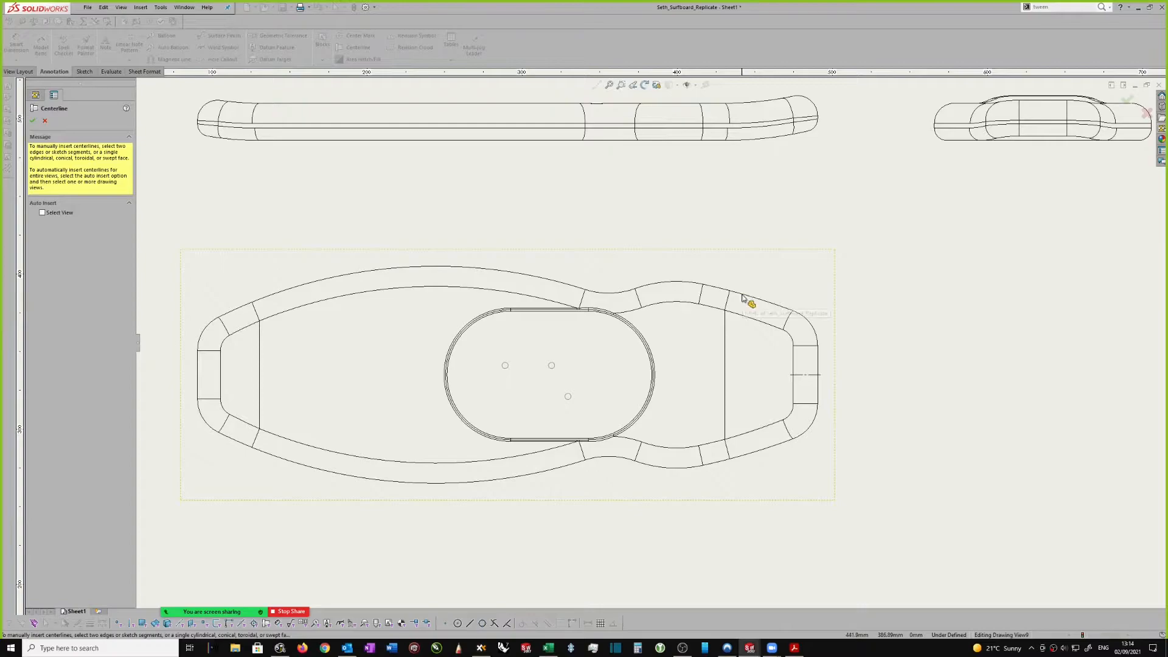
pyautogui.click(743, 297)
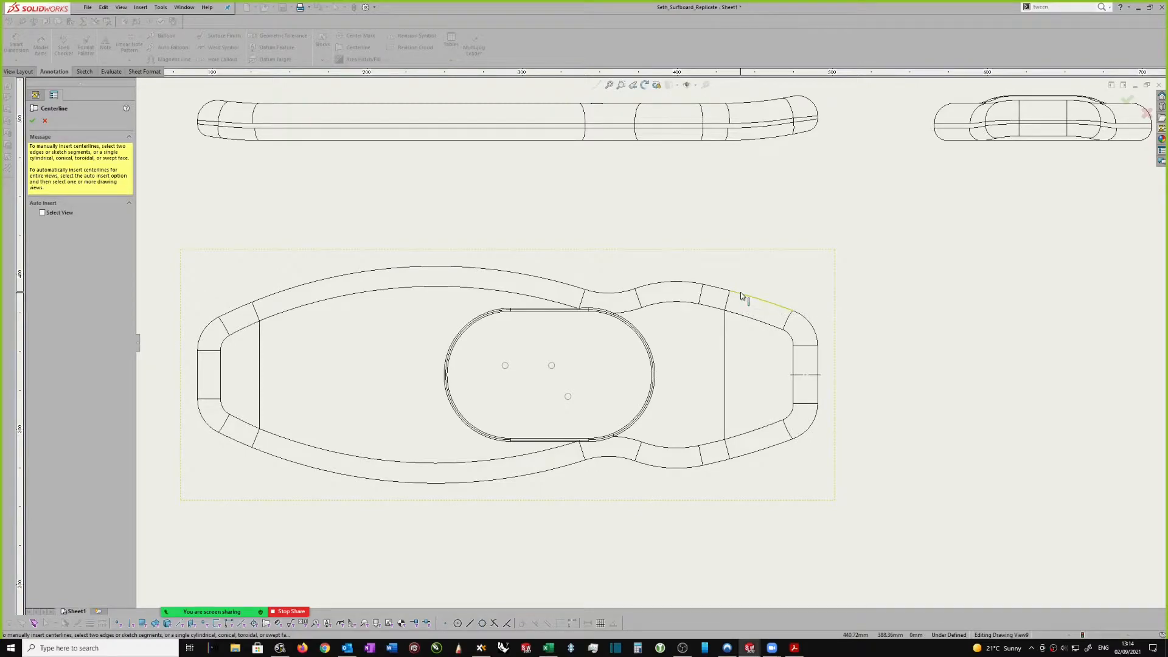
pyautogui.click(763, 451)
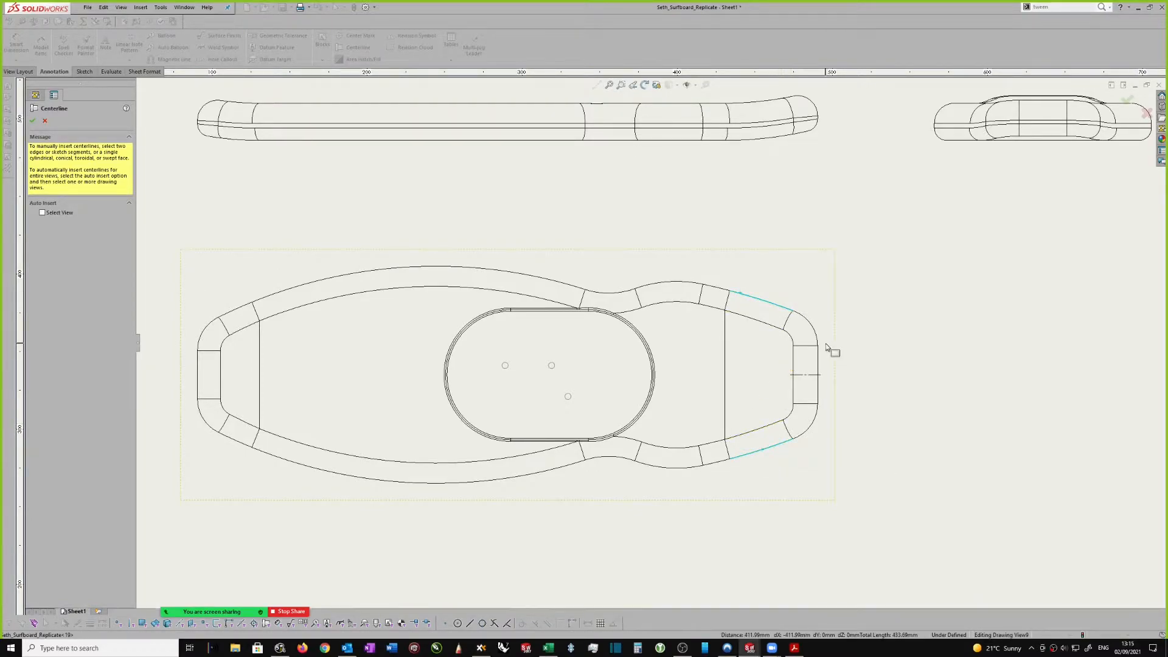
pyautogui.press('Escape')
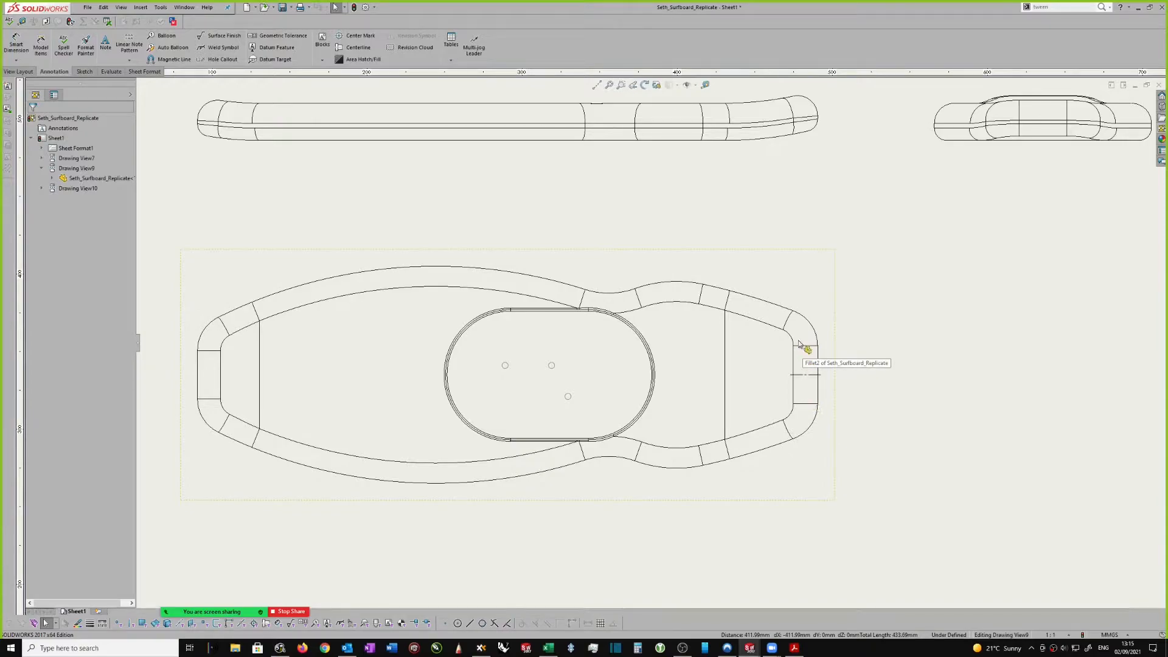
# Extend the plan view's centerline along the whole board so that it projects beyond both ends of the outline.
pyautogui.click(799, 375)
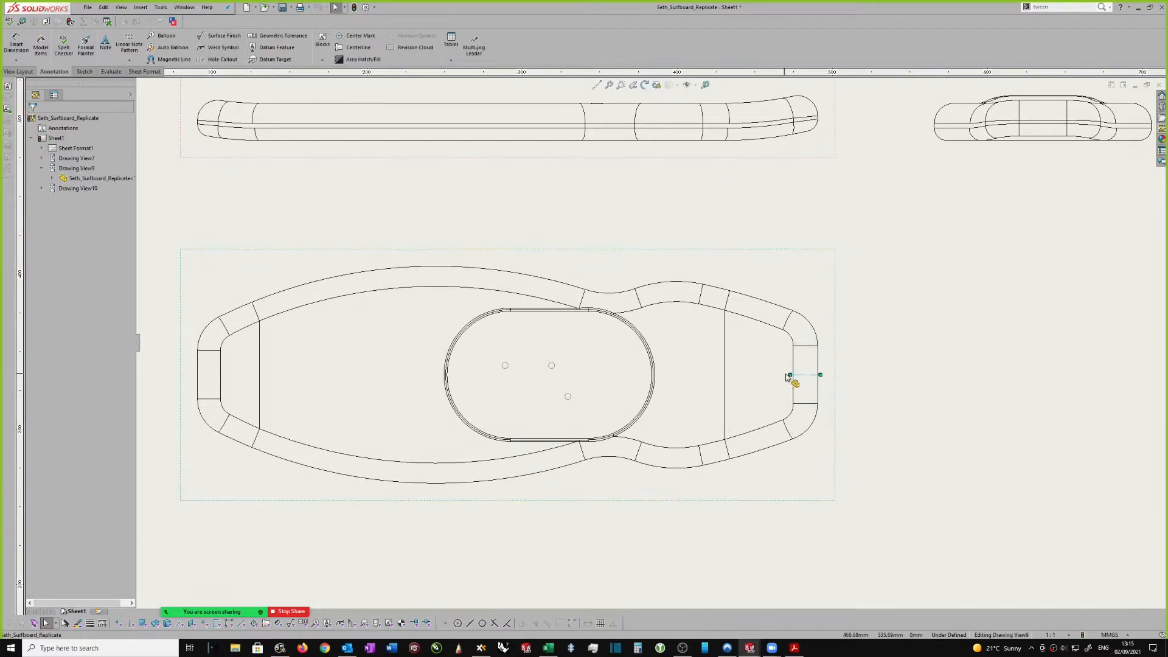
pyautogui.moveTo(789, 374); pyautogui.dragTo(237, 382)
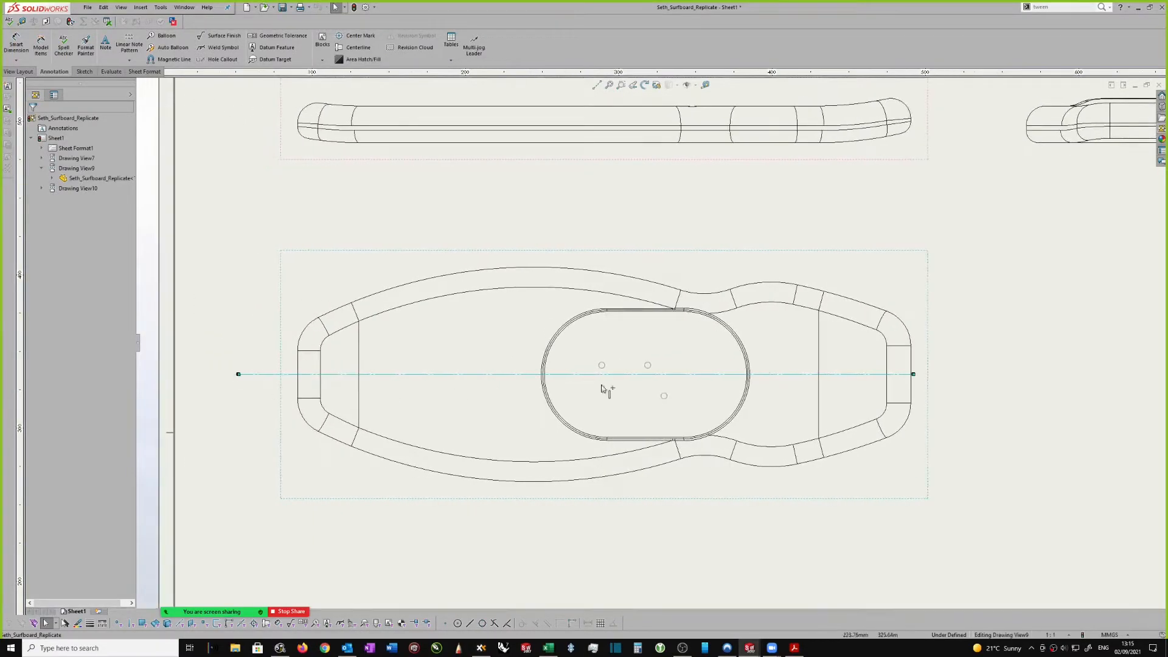
pyautogui.scroll(2, 839, 383)
pyautogui.moveTo(783, 373); pyautogui.dragTo(835, 370)
pyautogui.click(839, 398)
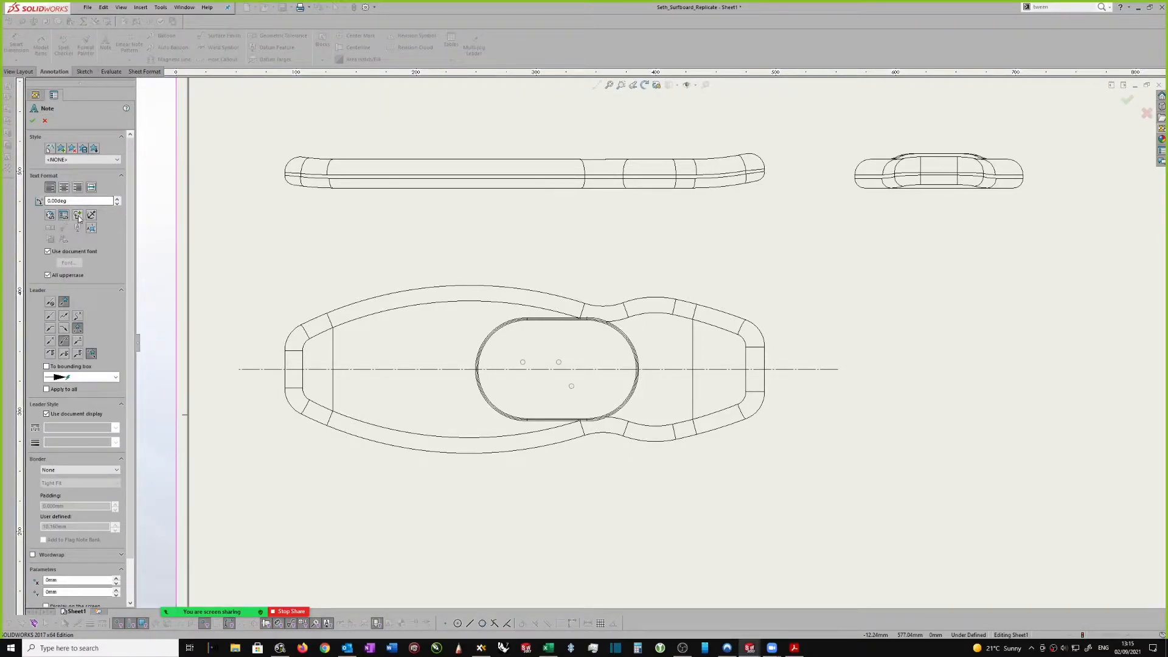
# Create a note holding the centerline symbol, without a leader, and place it at the right end of the plan view's centerline.
pyautogui.click(78, 216)
pyautogui.click(80, 228)
pyautogui.click(50, 303)
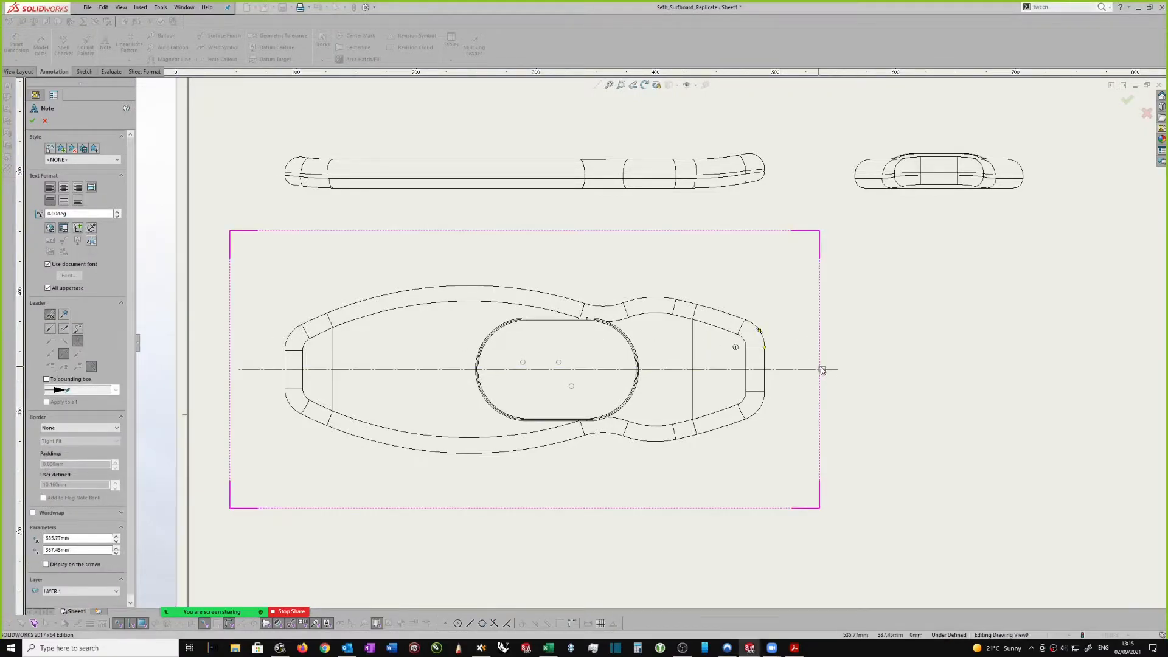
pyautogui.scroll(-2, 800, 371)
pyautogui.click(802, 365)
pyautogui.click(829, 400)
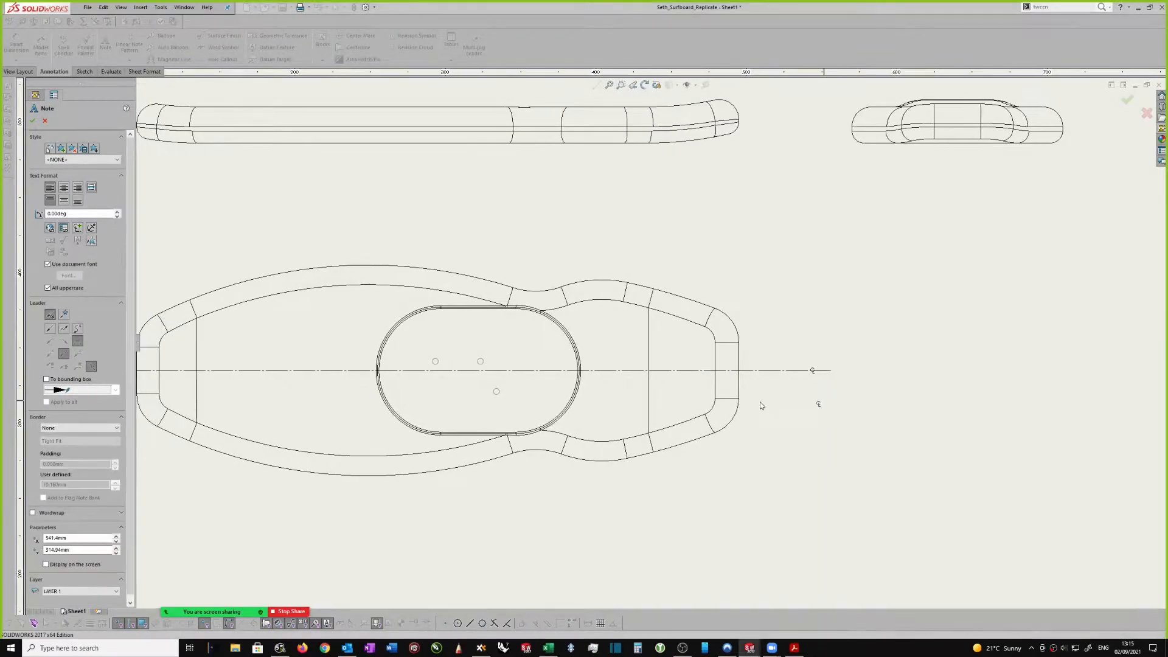
# Place a second centerline symbol note at the left end of the plan view's centerline and finish placing notes.
pyautogui.scroll(3, 782, 403)
pyautogui.scroll(-3, 378, 382)
pyautogui.click(361, 372)
pyautogui.press('Escape')
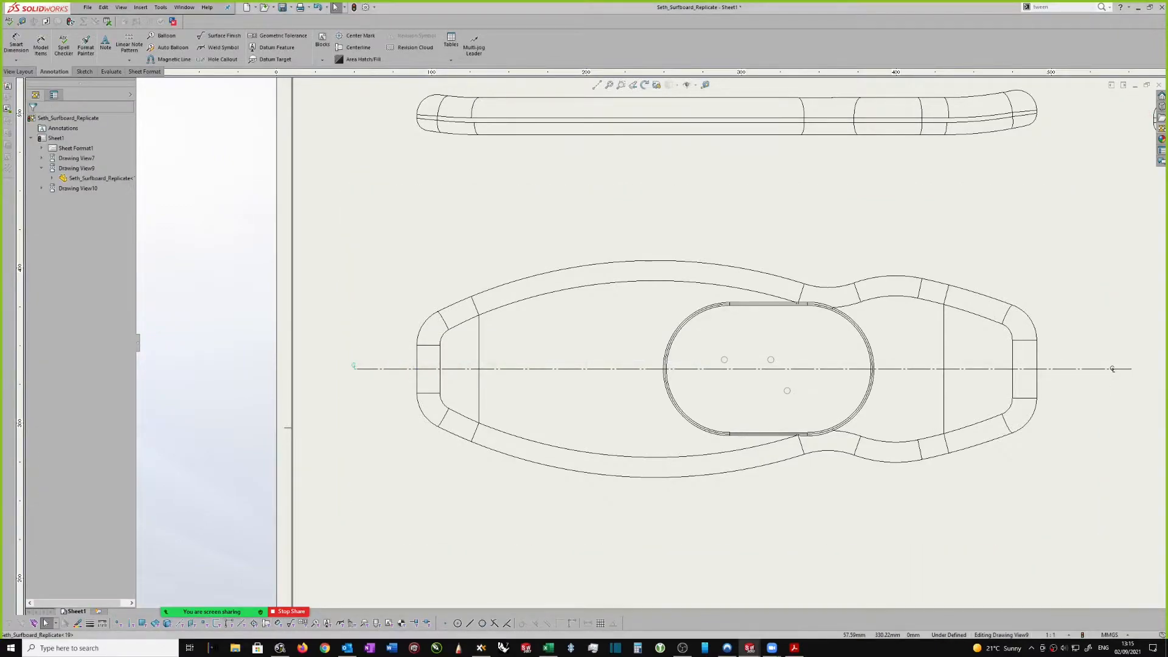
# Line up the left symbol with the centerline and move the right symbol just beyond the line's end.
pyautogui.keyDown('ctrl'); pyautogui.moveTo(1113, 368); pyautogui.dragTo(1113, 369); pyautogui.keyUp('ctrl')
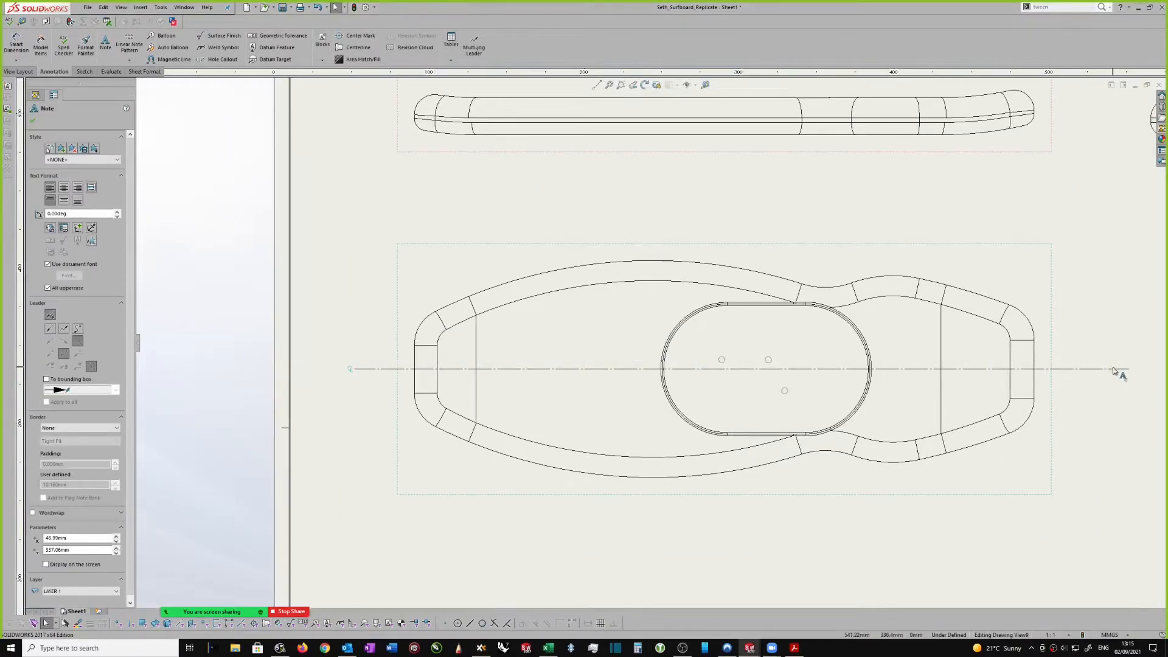
pyautogui.click(1136, 370)
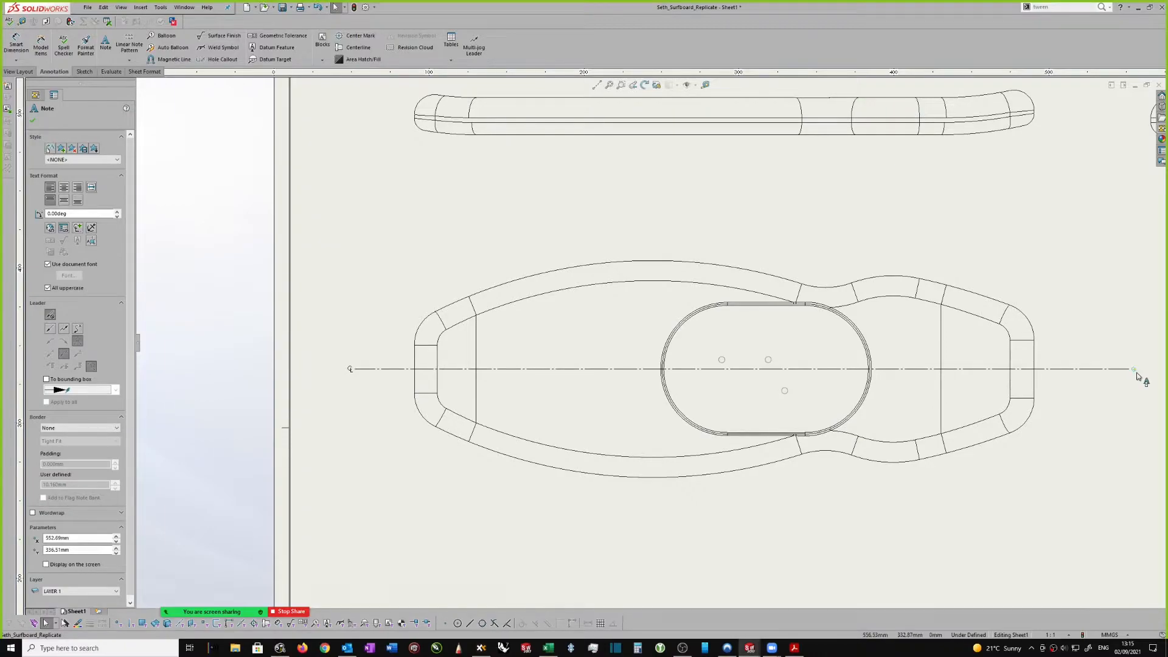
pyautogui.click(1109, 407)
pyautogui.scroll(2, 1089, 406)
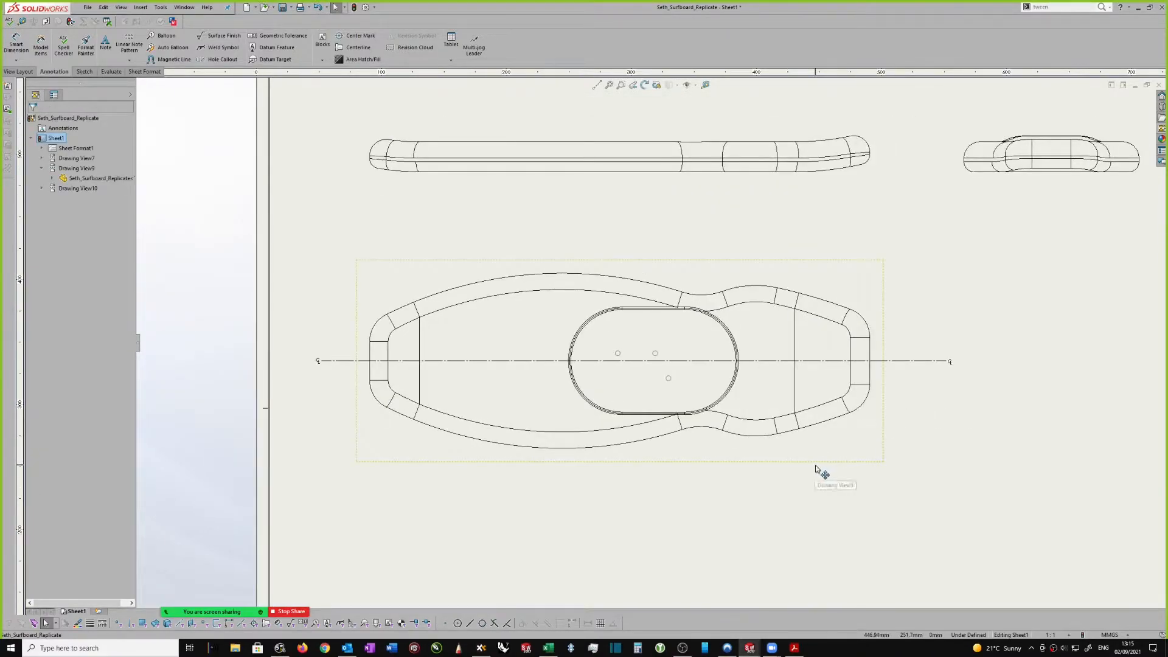
# Move the plan view further down the sheet and remove the detached centerline symbol at its right end.
pyautogui.moveTo(817, 462); pyautogui.dragTo(831, 496)
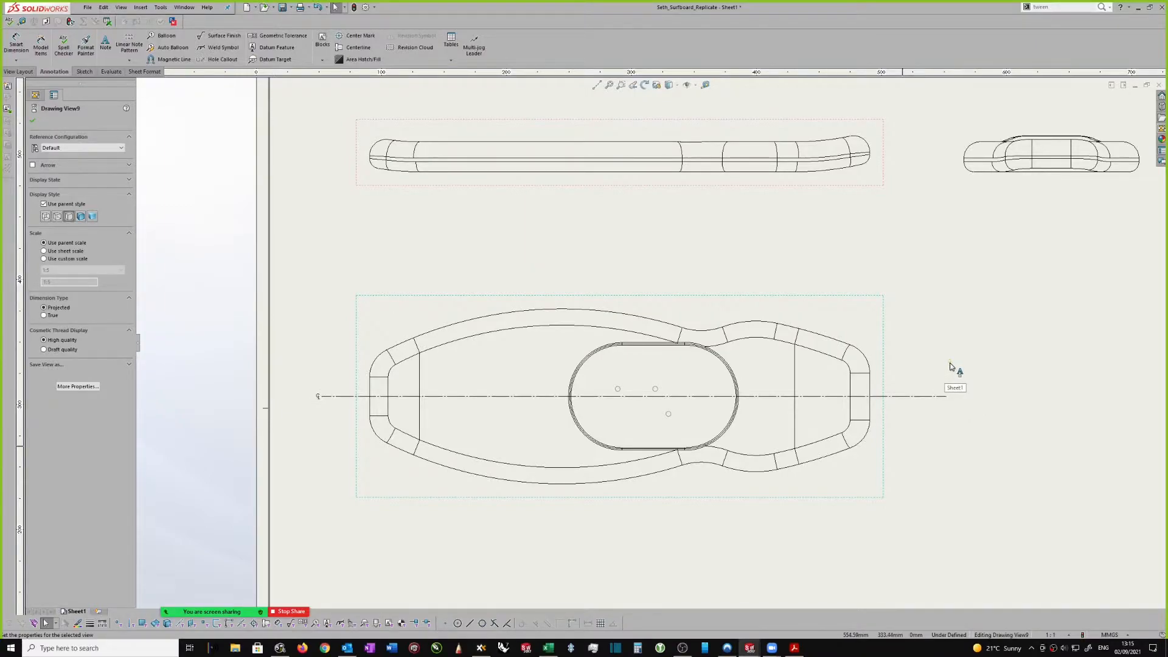
pyautogui.click(946, 398)
pyautogui.press('Escape')
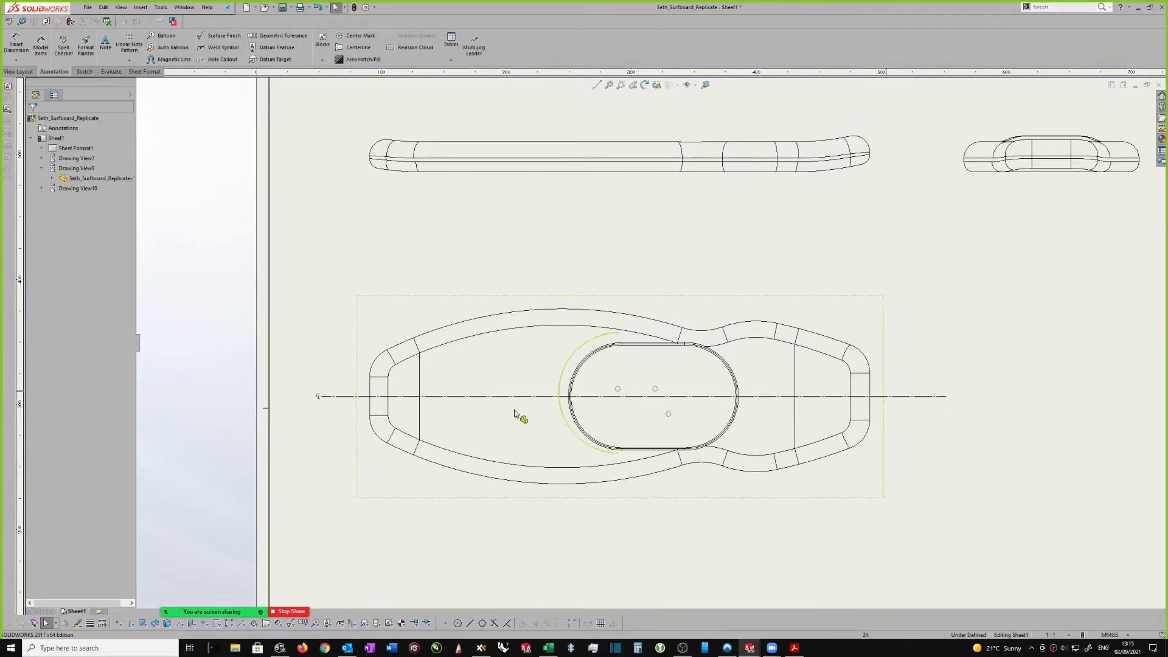
# Copy the left centerline symbol to the right end of the plan view's centerline and move the plan view up towards the side view.
pyautogui.scroll(-1, 306, 400)
pyautogui.click(279, 395)
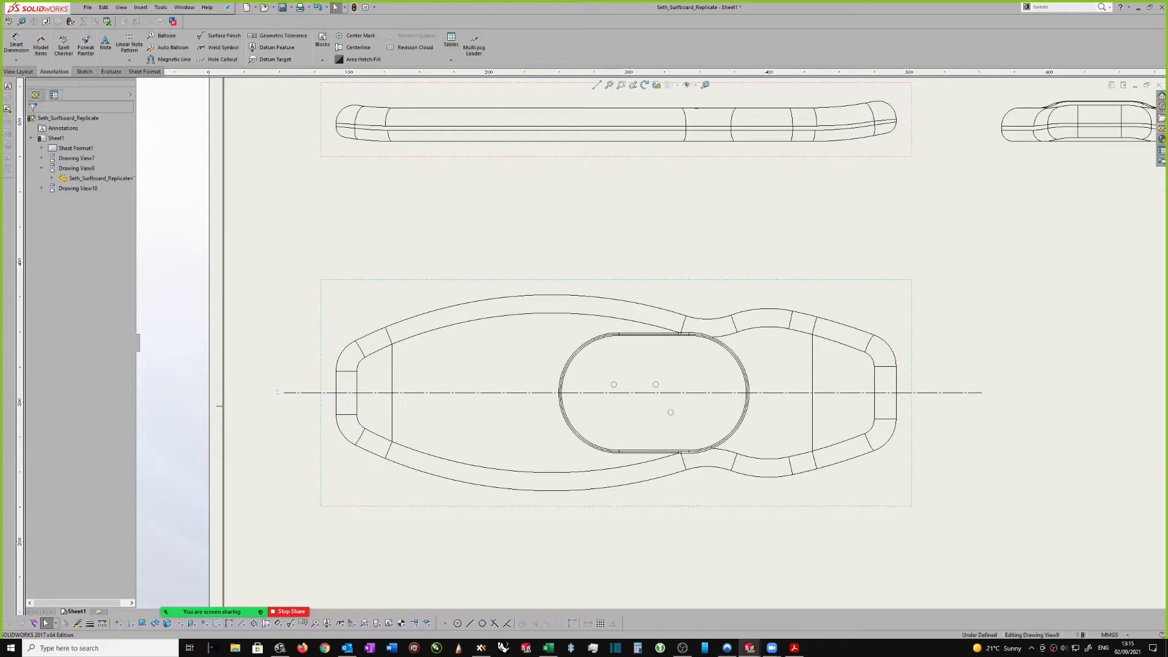
pyautogui.click(974, 394)
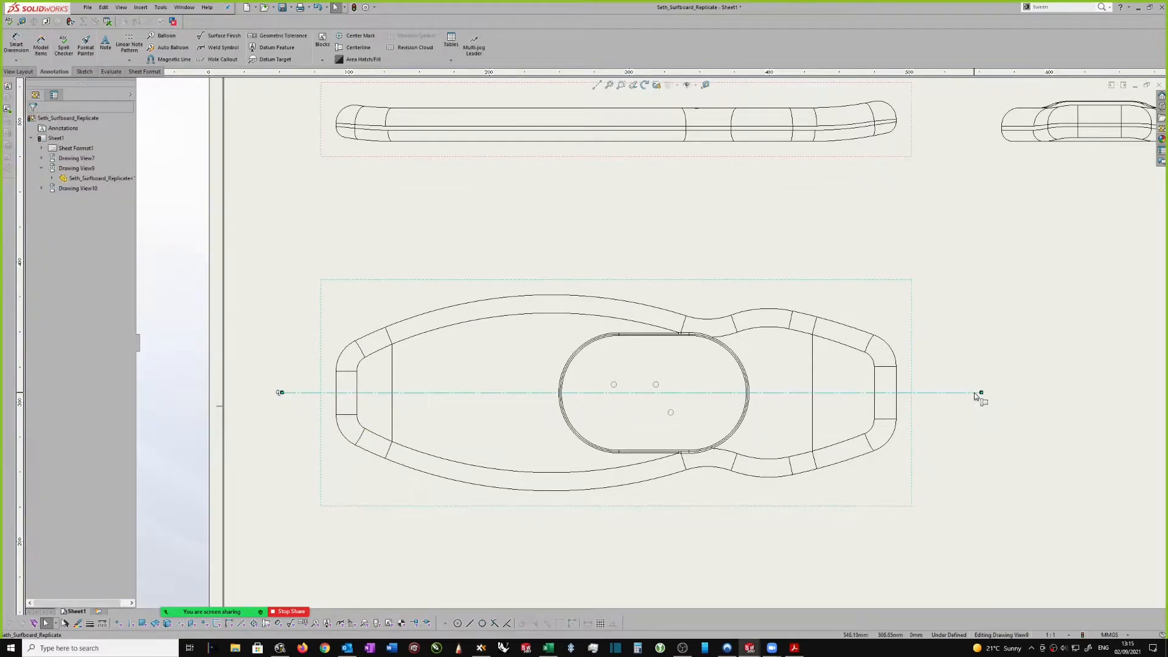
pyautogui.scroll(-1, 975, 396)
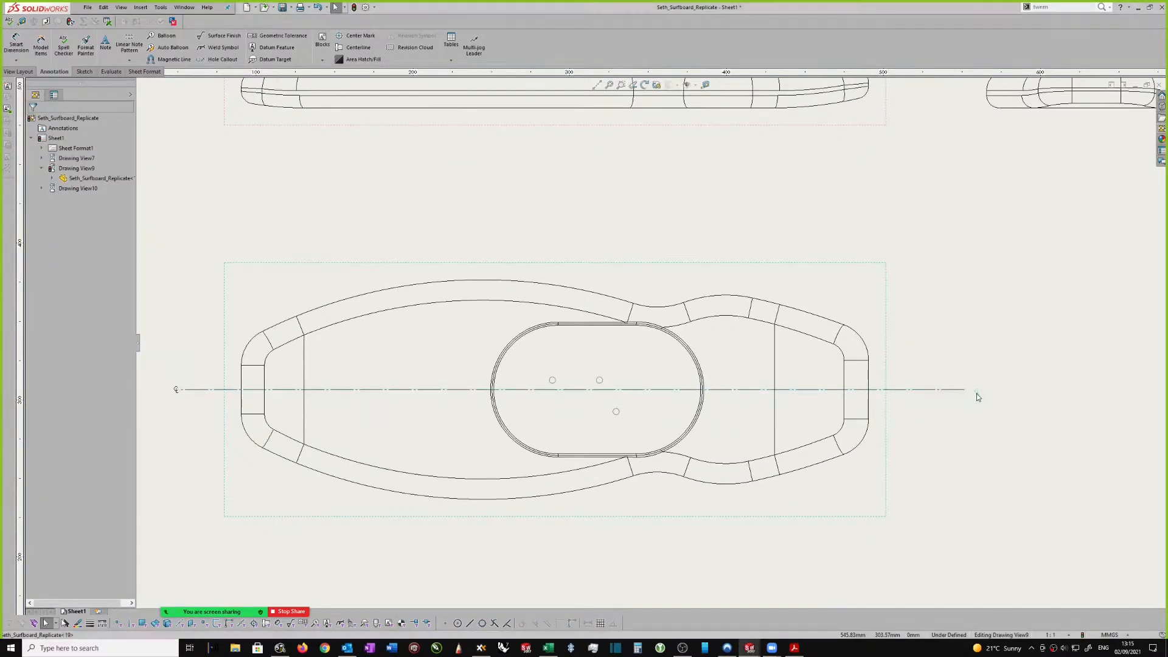
pyautogui.click(926, 468)
pyautogui.scroll(1, 869, 478)
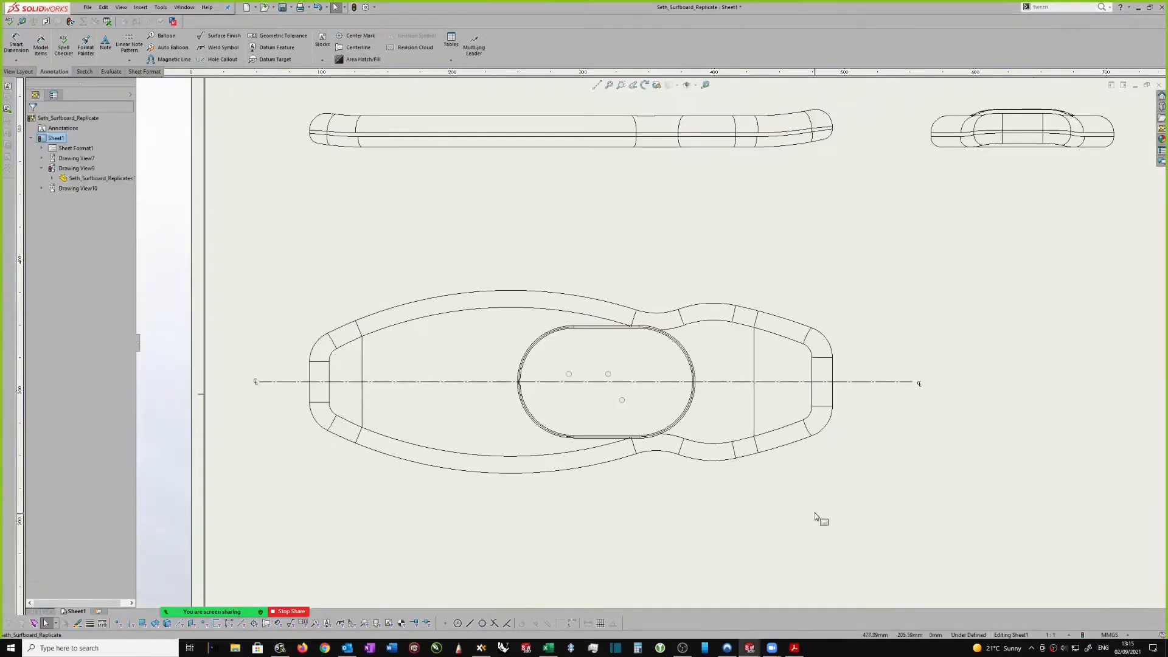
pyautogui.moveTo(814, 488); pyautogui.dragTo(829, 443)
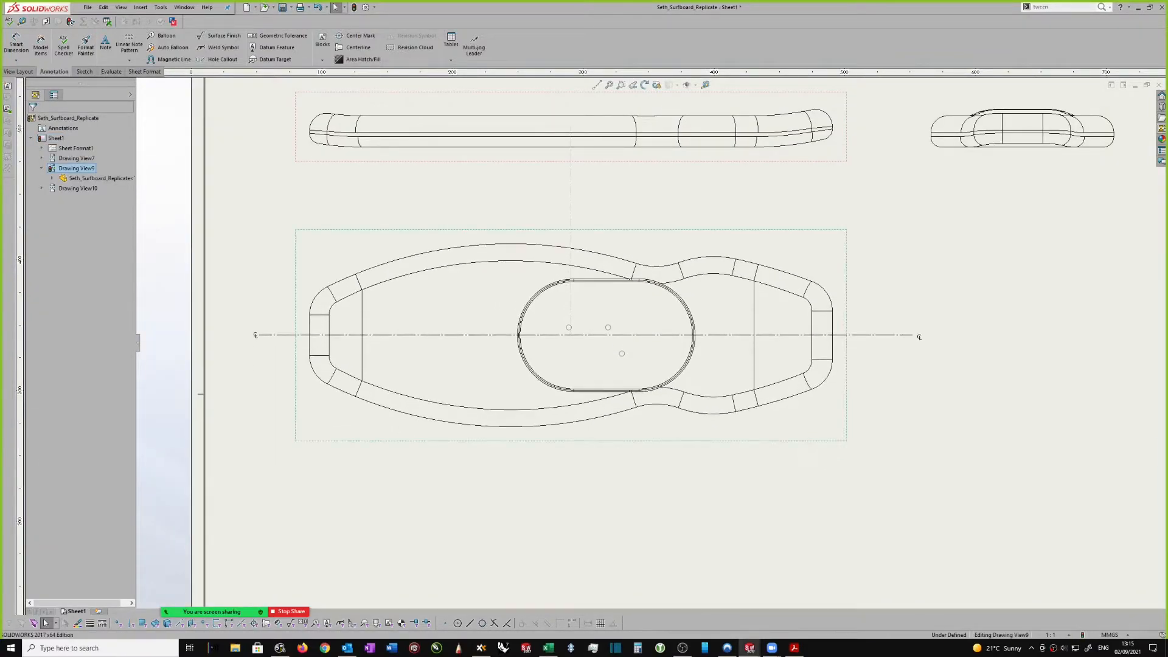
# Examine the plan view's outline, corner fillets and centerline to decide where the datums belong.
pyautogui.scroll(-1, 915, 352)
pyautogui.scroll(-1, 888, 340)
pyautogui.hscroll(-2, 700, 285)
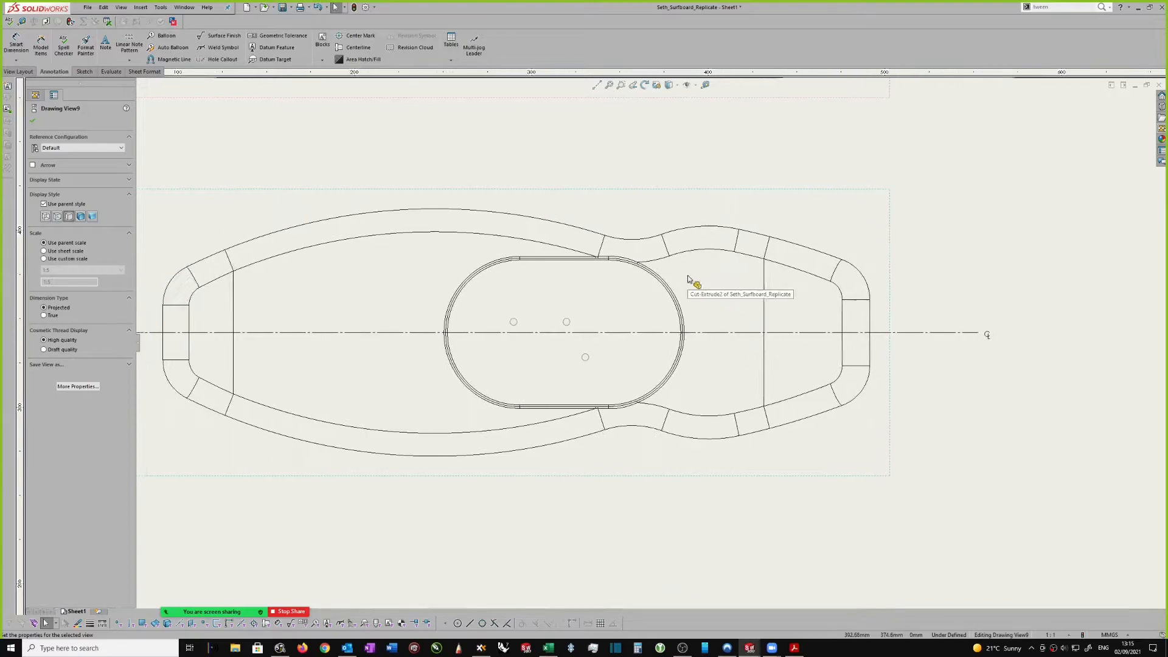
pyautogui.hscroll(-1, 684, 280)
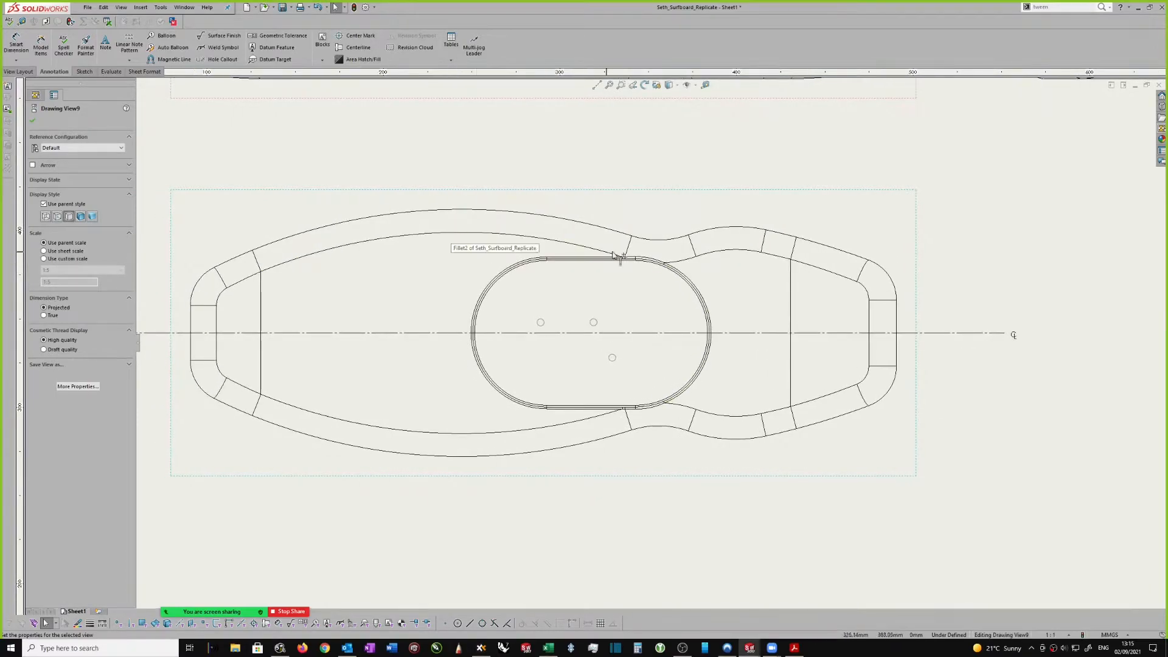
pyautogui.hscroll(-2, 617, 250)
pyautogui.hscroll(-1, 621, 242)
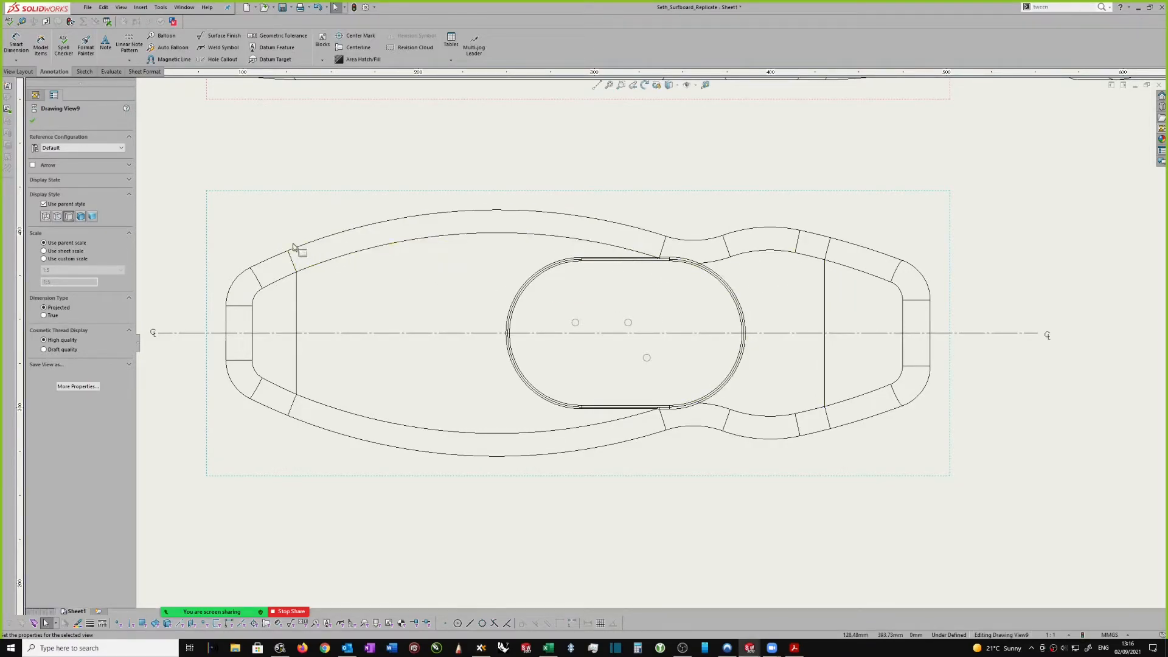
pyautogui.scroll(-1, 316, 241)
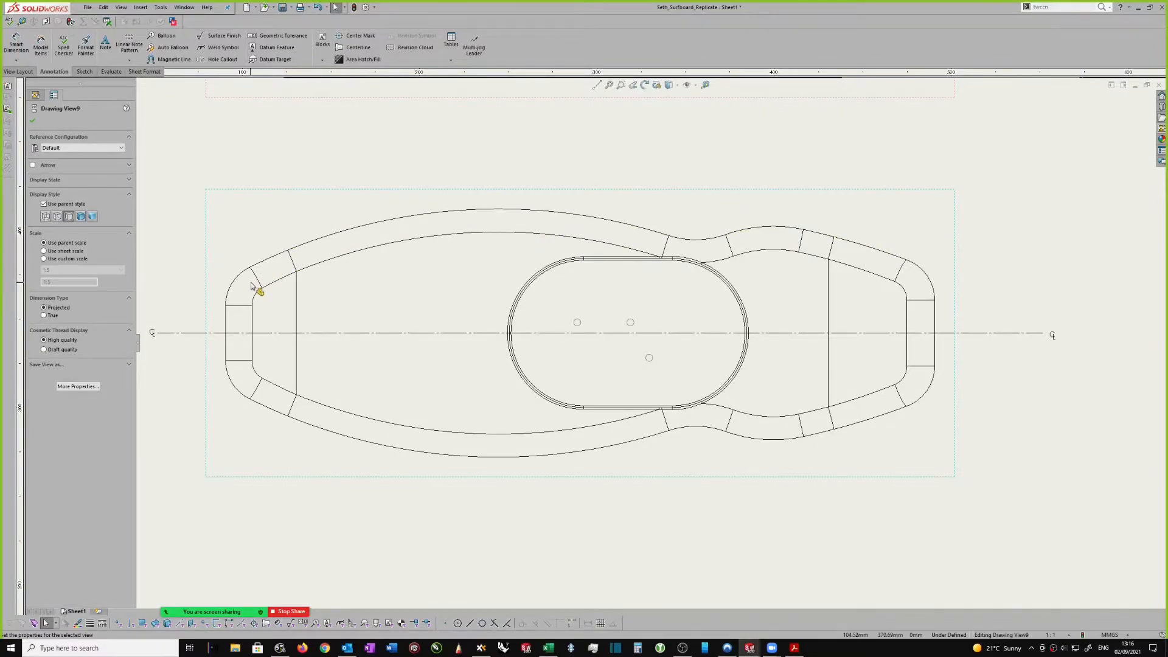
pyautogui.moveTo(264, 260); pyautogui.dragTo(285, 258, button='middle')
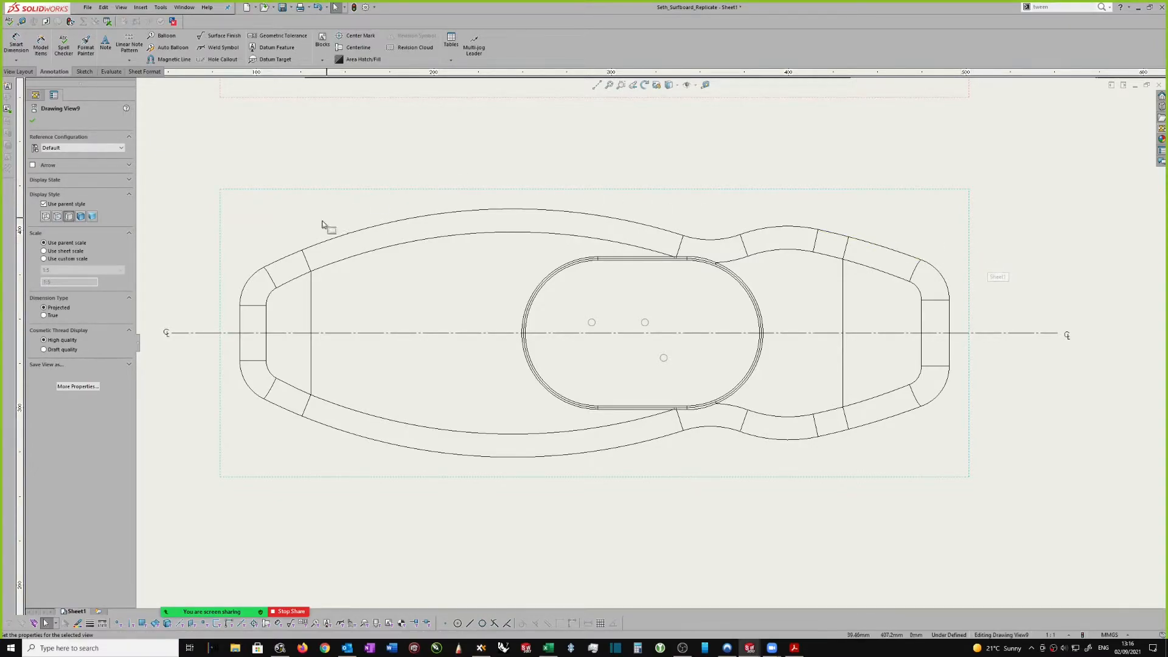
pyautogui.scroll(-1, 281, 238)
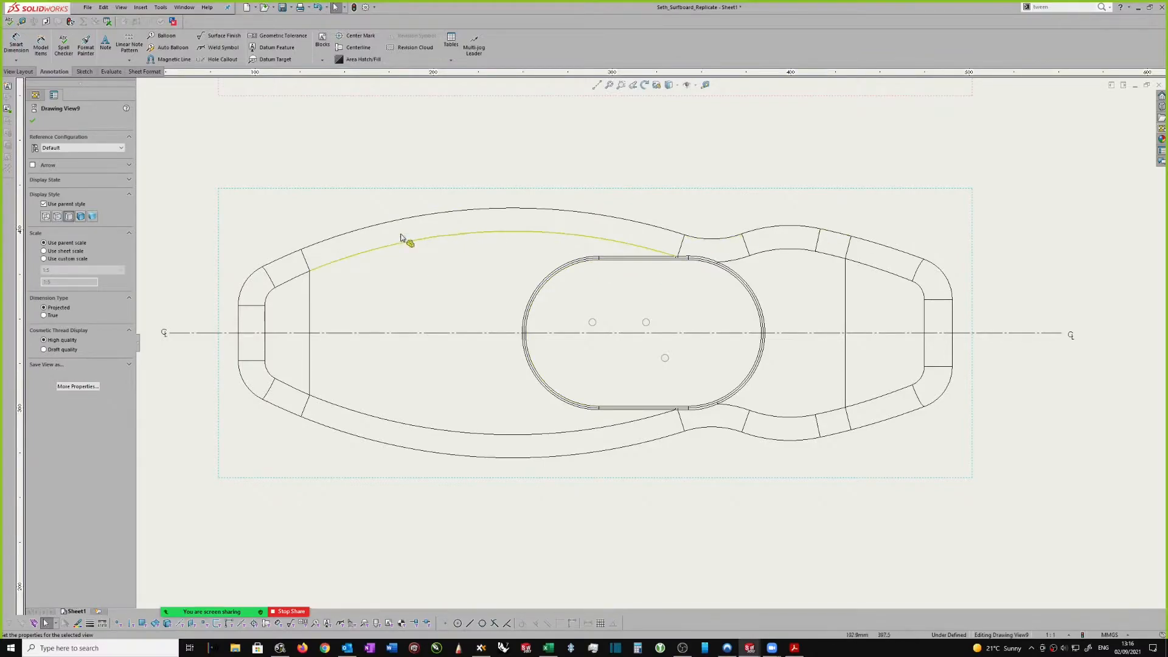
pyautogui.scroll(-1, 307, 225)
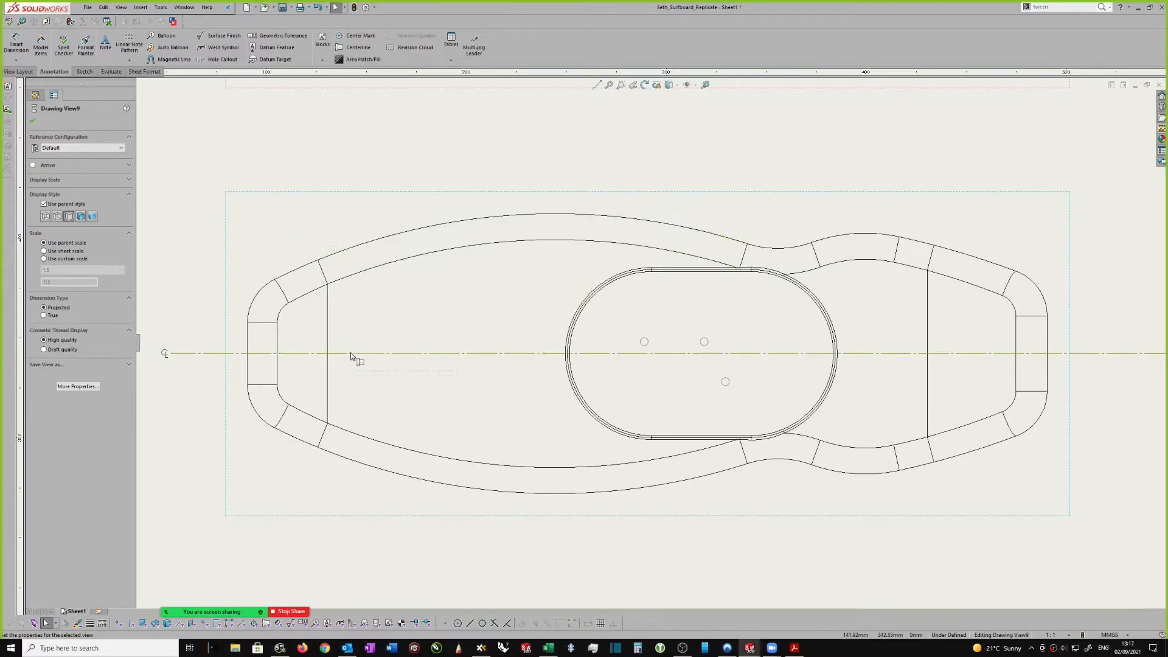
pyautogui.press('z')
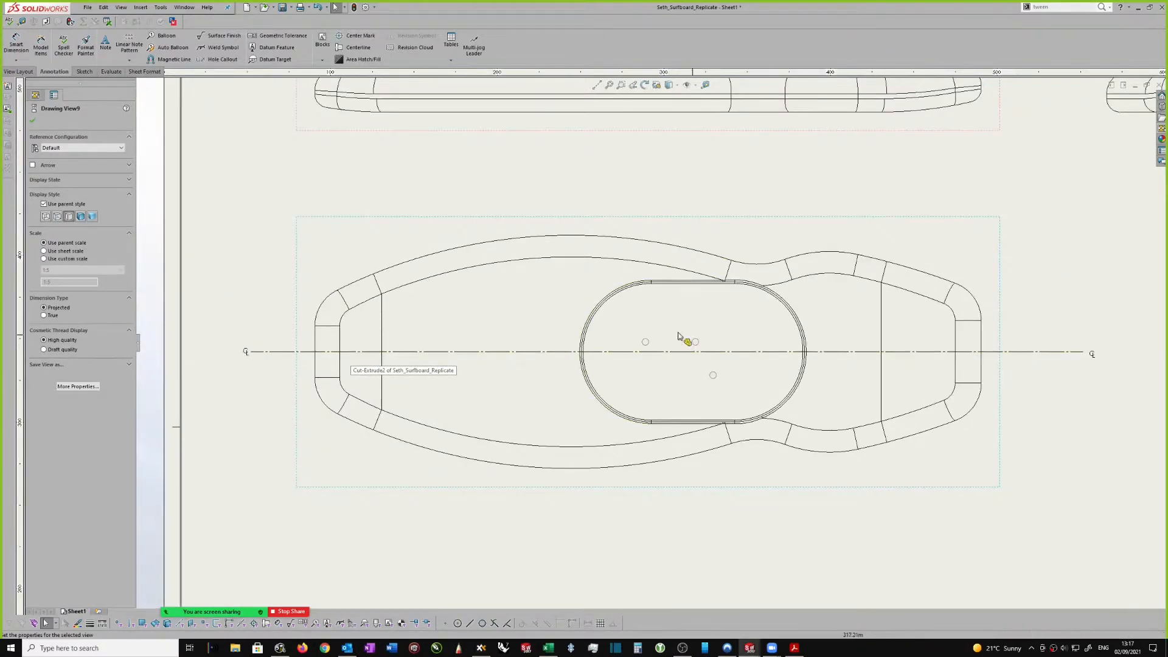
pyautogui.press('z')
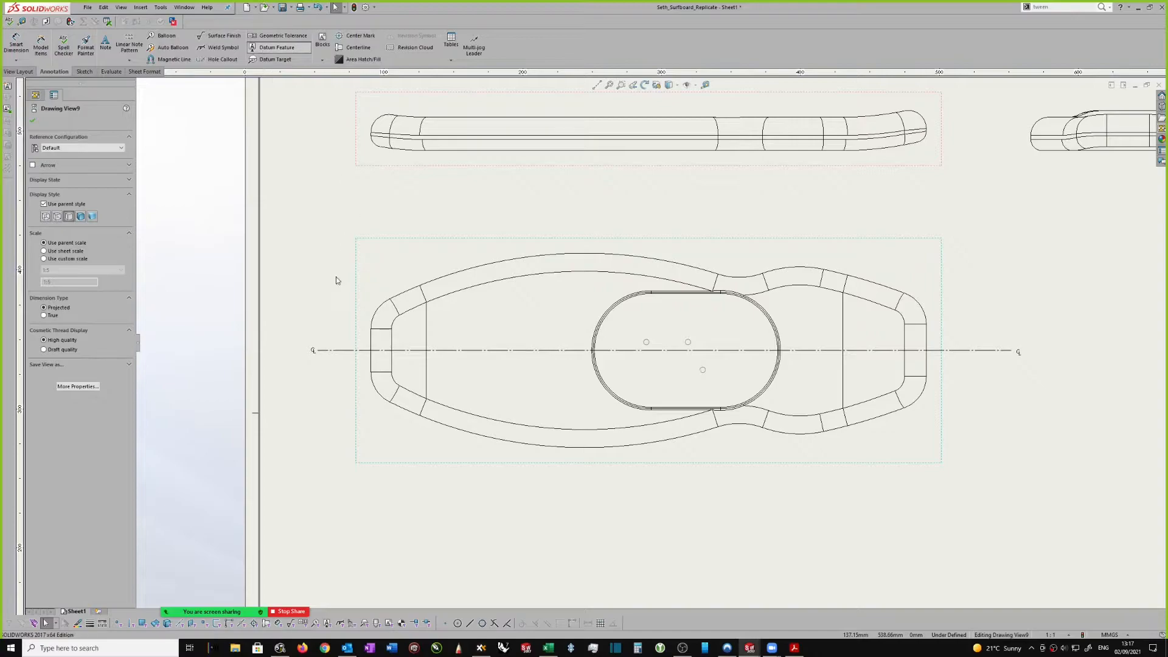
# Attach a datum feature to the left end of the plan view's centerline, position its tag above the line and label it A.
pyautogui.scroll(-1, 345, 325)
pyautogui.click(350, 363)
pyautogui.click(343, 244)
pyautogui.press('Escape')
pyautogui.moveTo(344, 224)
pyautogui.mouseDown()
pyautogui.moveTo(451, 255)
pyautogui.moveTo(438, 331)
pyautogui.moveTo(472, 344)
pyautogui.moveTo(363, 310)
pyautogui.moveTo(342, 236)
pyautogui.mouseUp()
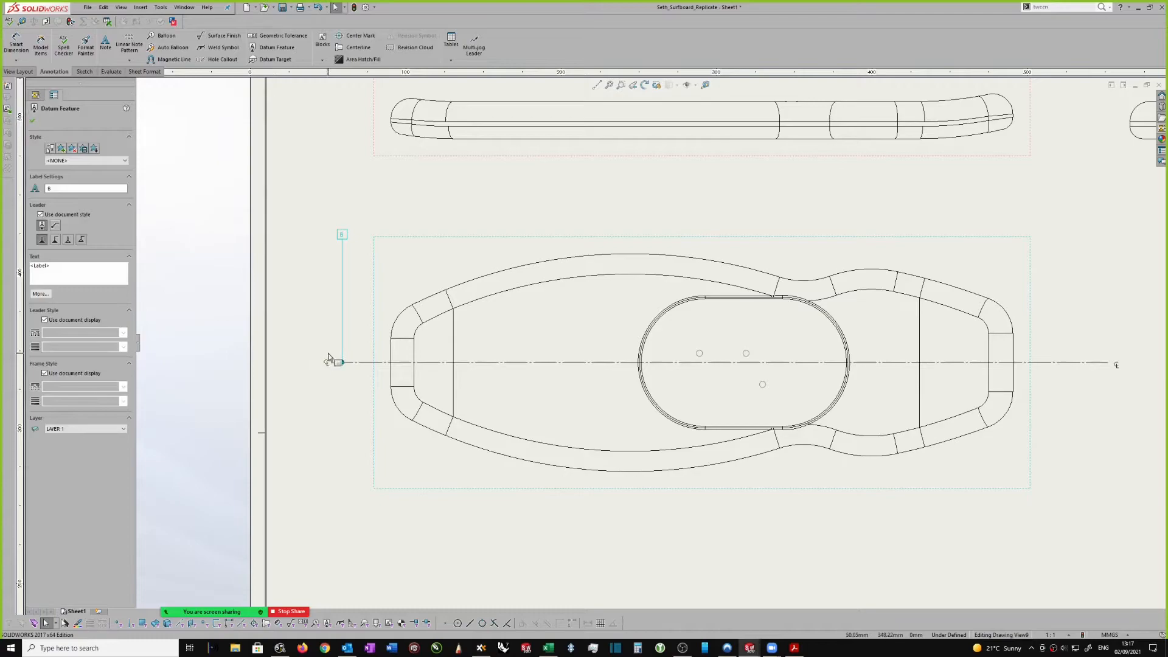
pyautogui.scroll(-1, 344, 263)
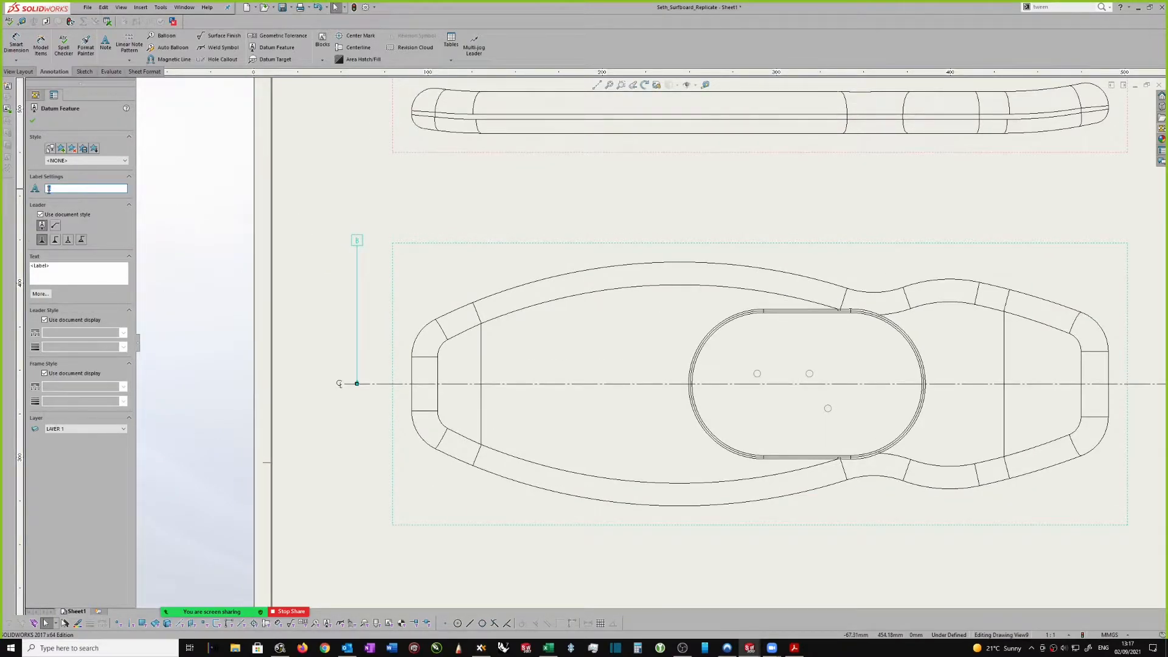
pyautogui.click(331, 198)
pyautogui.scroll(1, 410, 222)
pyautogui.scroll(1, 420, 248)
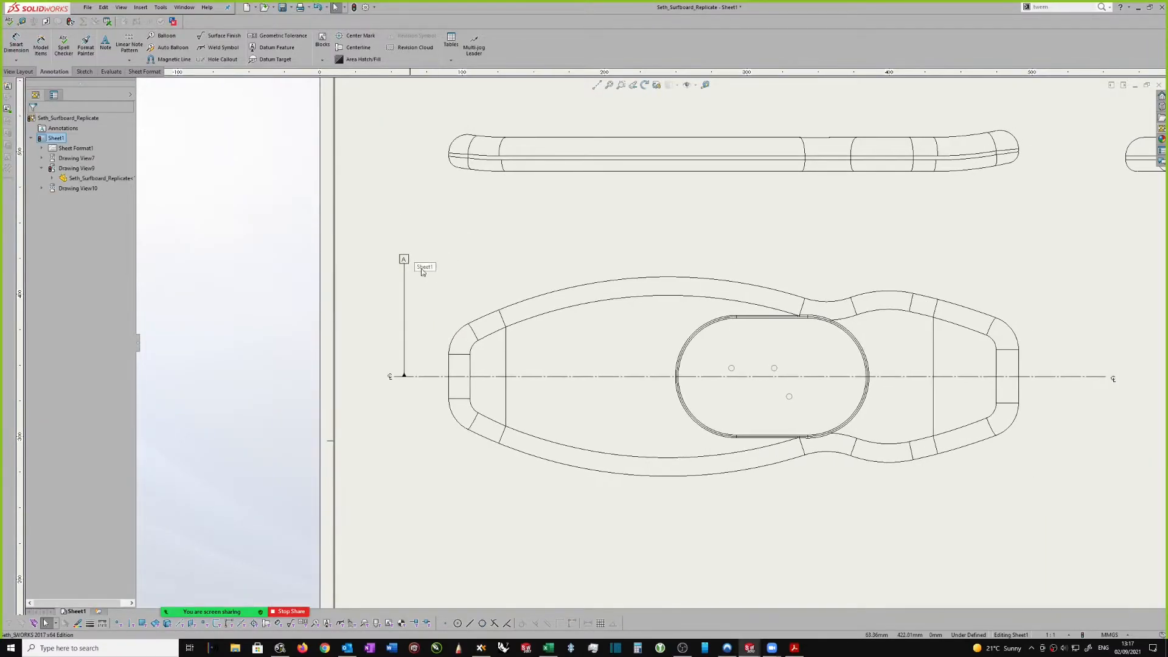
# Attach datum feature B to the straight edge at the board's right end and place its tag below the outline.
pyautogui.moveTo(425, 268); pyautogui.dragTo(410, 269, button='middle')
pyautogui.scroll(-2, 420, 288)
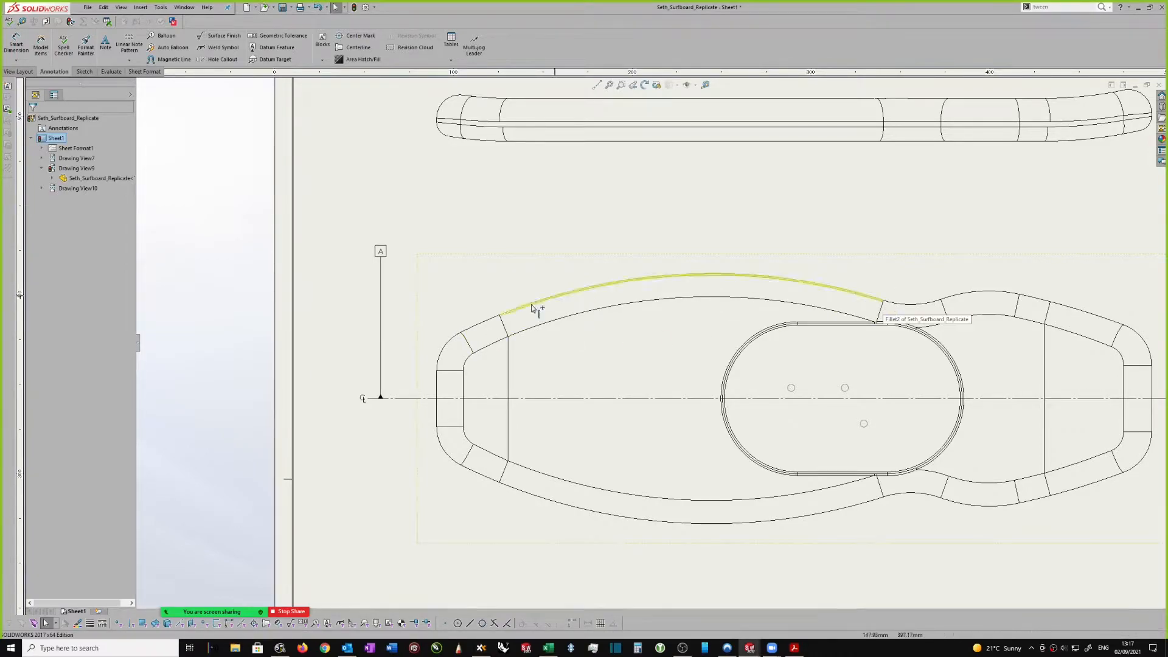
pyautogui.scroll(1, 487, 329)
pyautogui.scroll(-1, 484, 368)
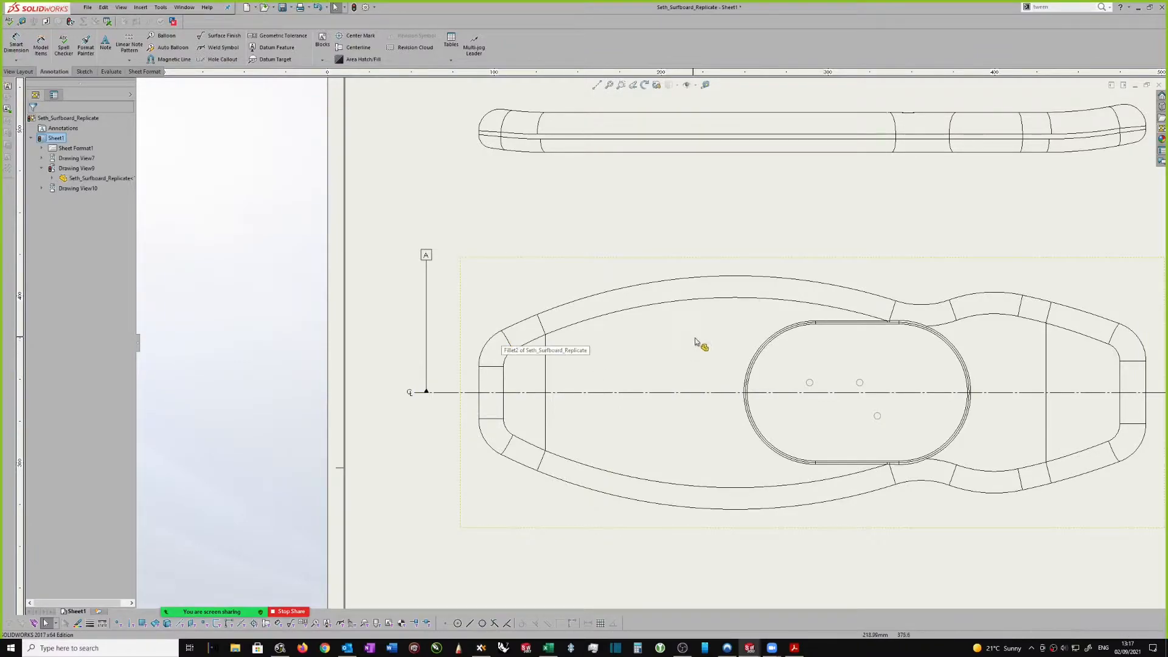
pyautogui.scroll(1, 918, 347)
pyautogui.scroll(-1, 770, 349)
pyautogui.scroll(1, 933, 334)
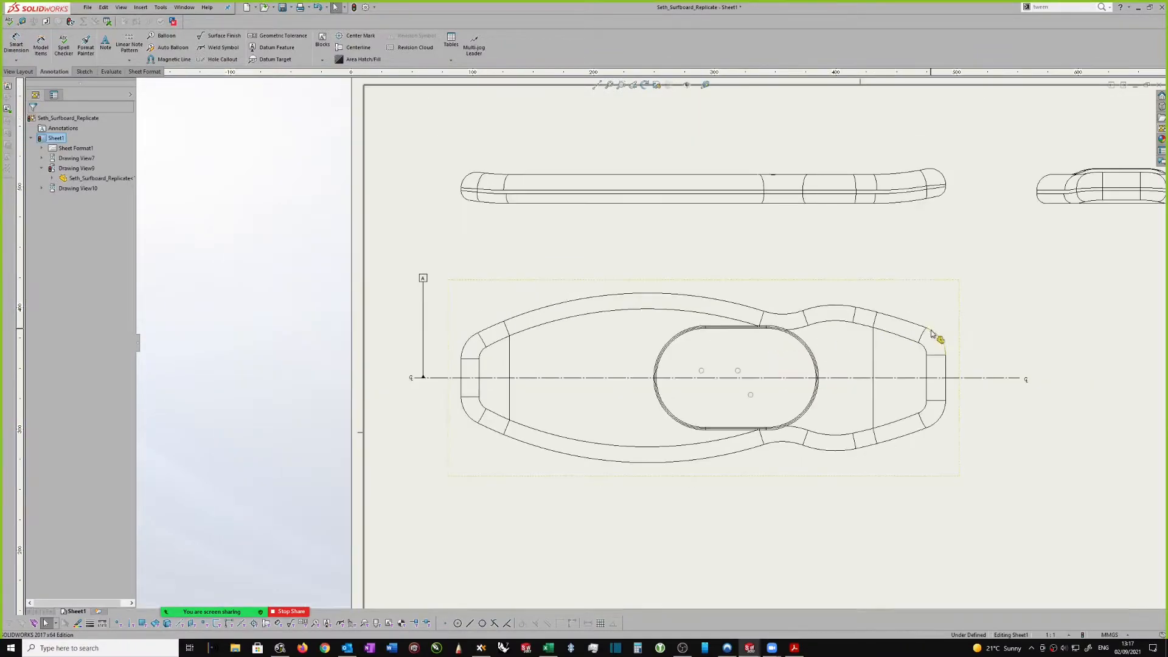
pyautogui.scroll(-1, 961, 339)
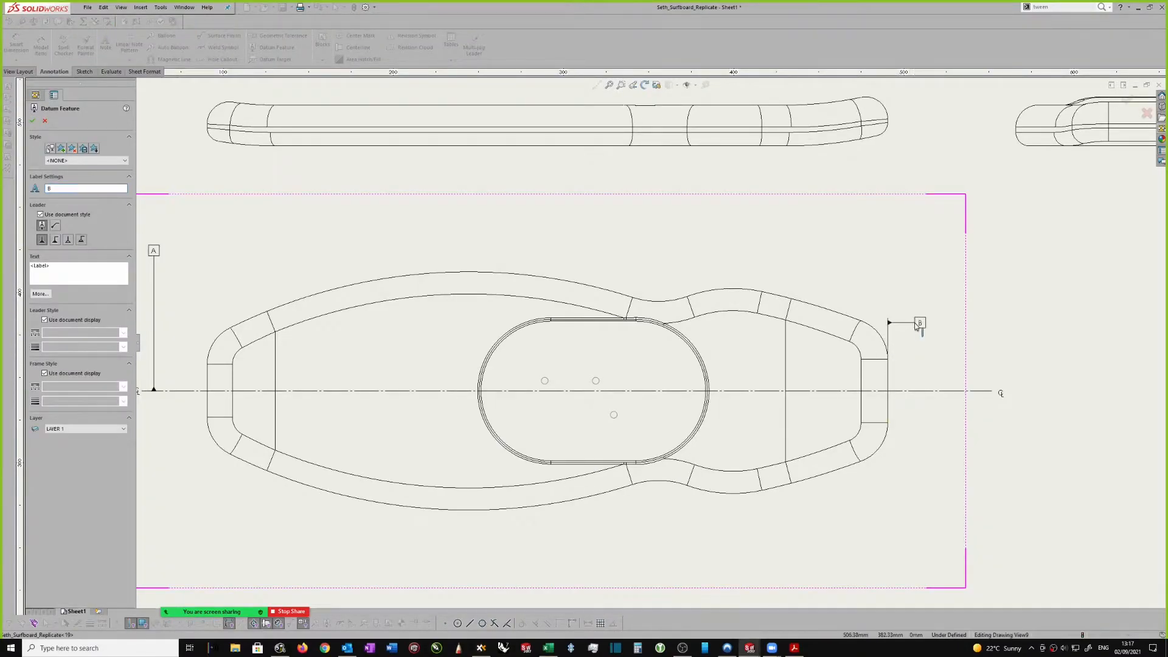
pyautogui.click(883, 499)
pyautogui.press('Escape')
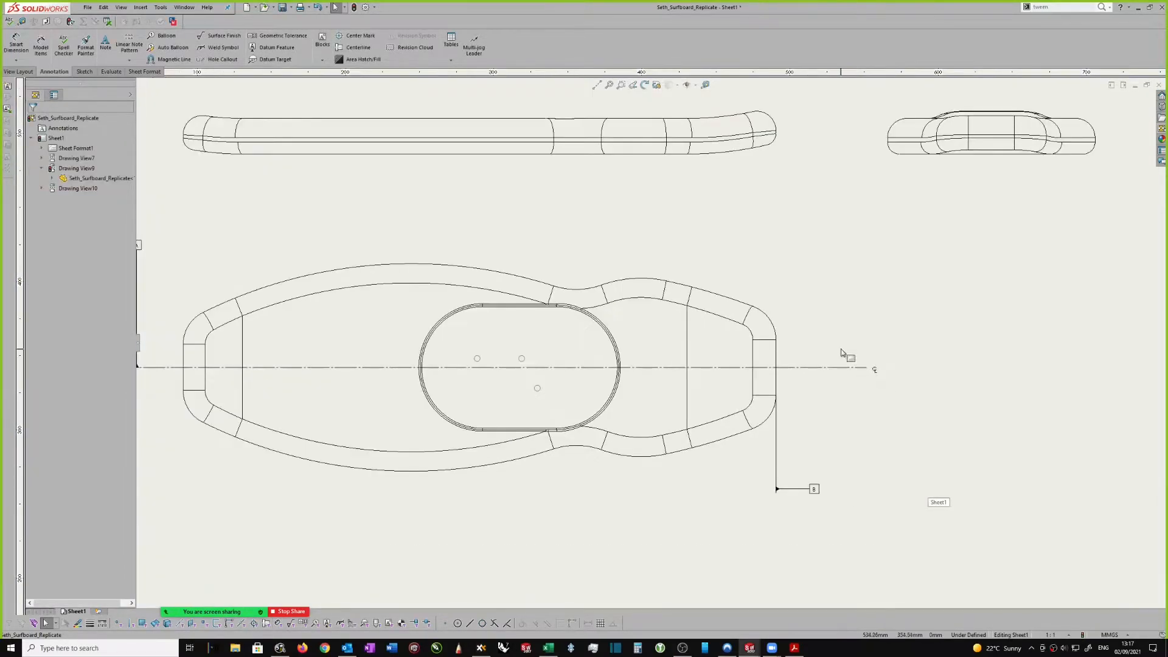
pyautogui.scroll(-1, 773, 336)
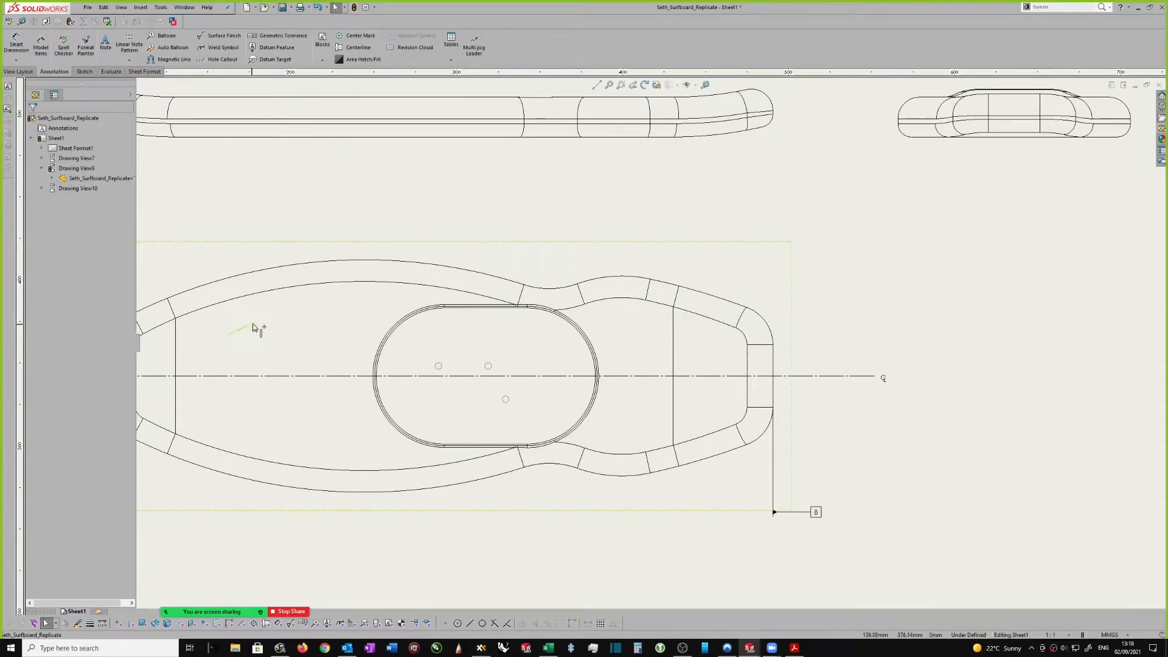
pyautogui.scroll(1, 633, 325)
pyautogui.scroll(-1, 803, 331)
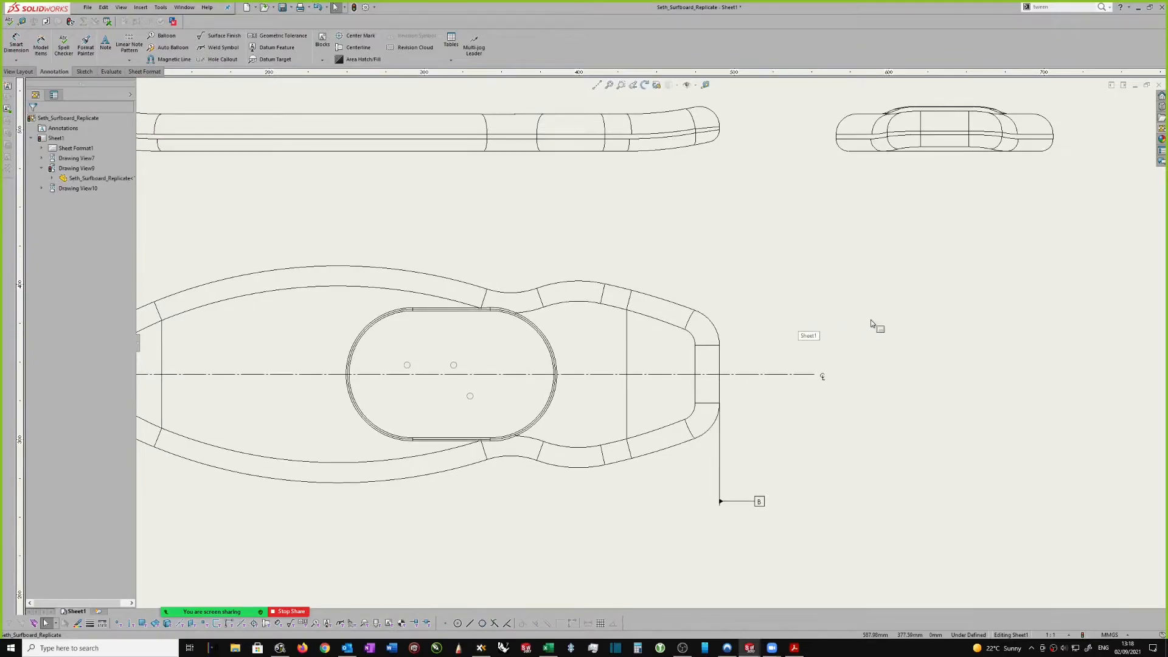
pyautogui.moveTo(868, 284); pyautogui.dragTo(868, 257, button='right')
pyautogui.press('Escape')
pyautogui.click(682, 308)
pyautogui.scroll(1, 727, 362)
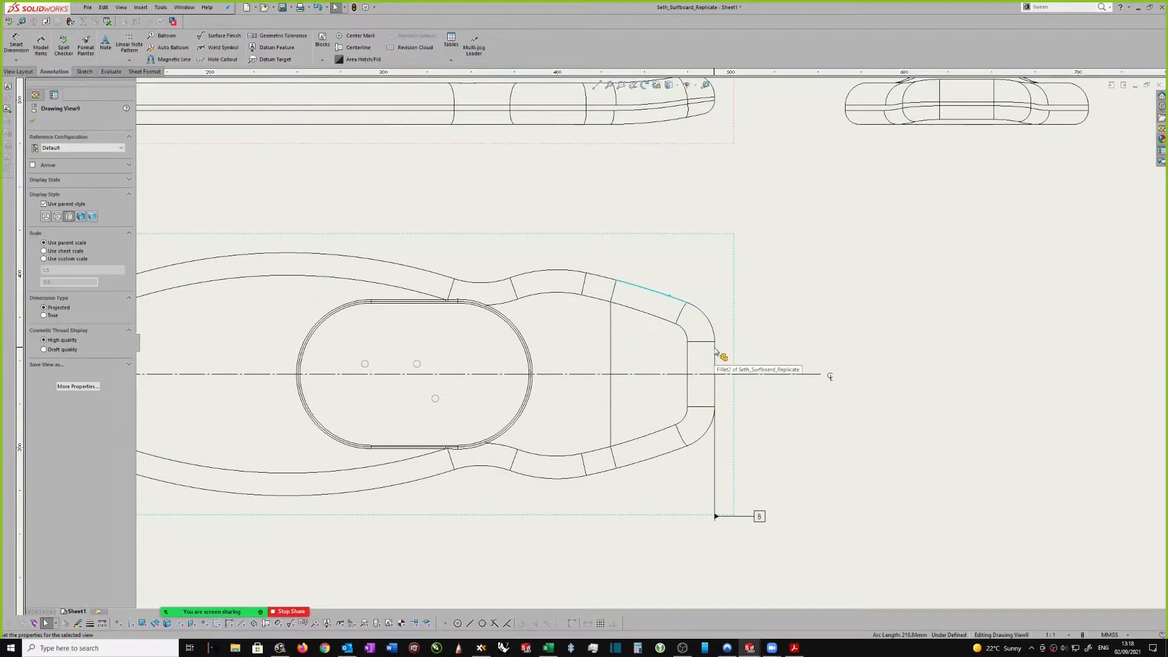
pyautogui.click(793, 353)
# Create a virtual sharp with the Point tool where the right end edge and the upper outer side edge would intersect.
pyautogui.scroll(1, 803, 360)
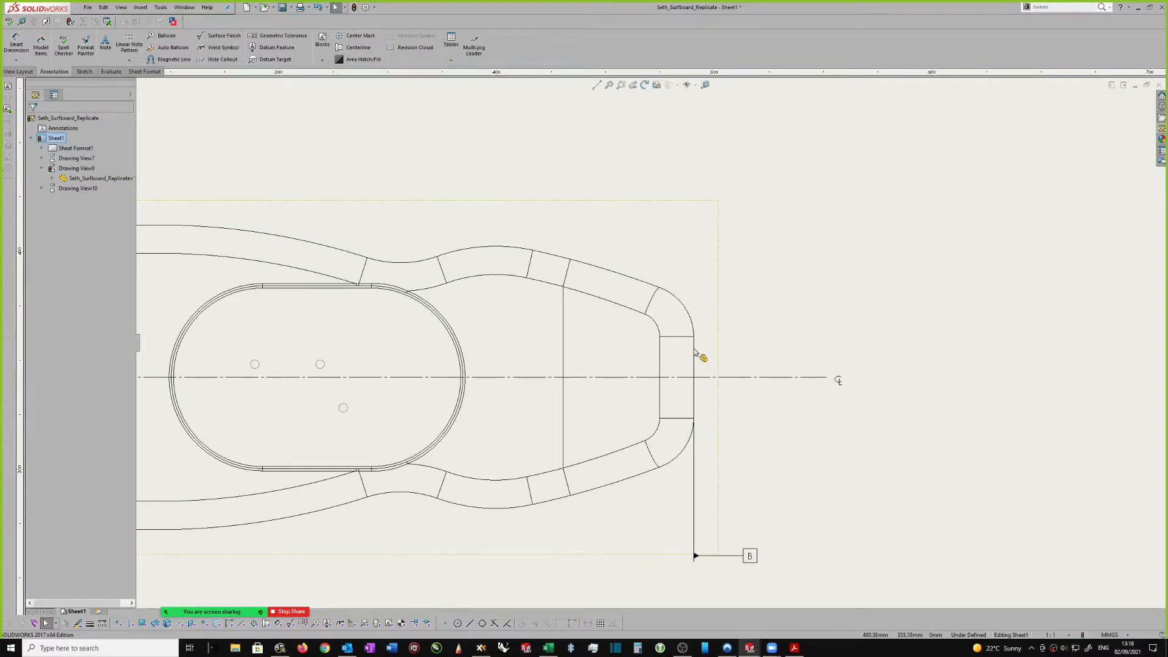
pyautogui.click(695, 356)
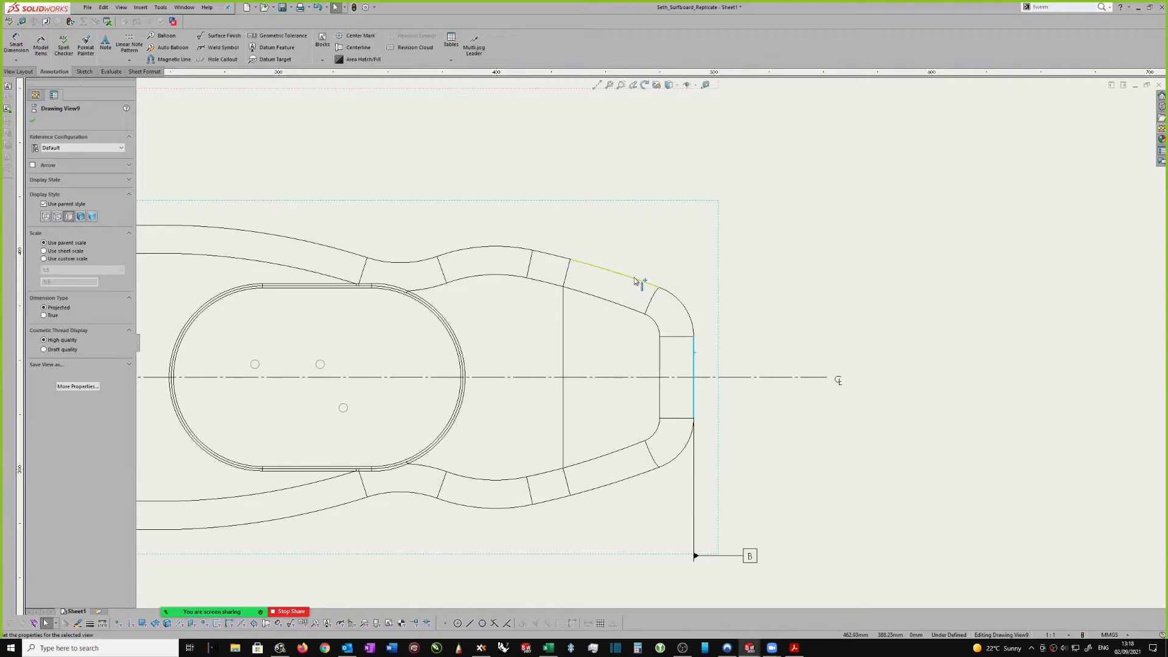
pyautogui.click(89, 70)
pyautogui.click(94, 38)
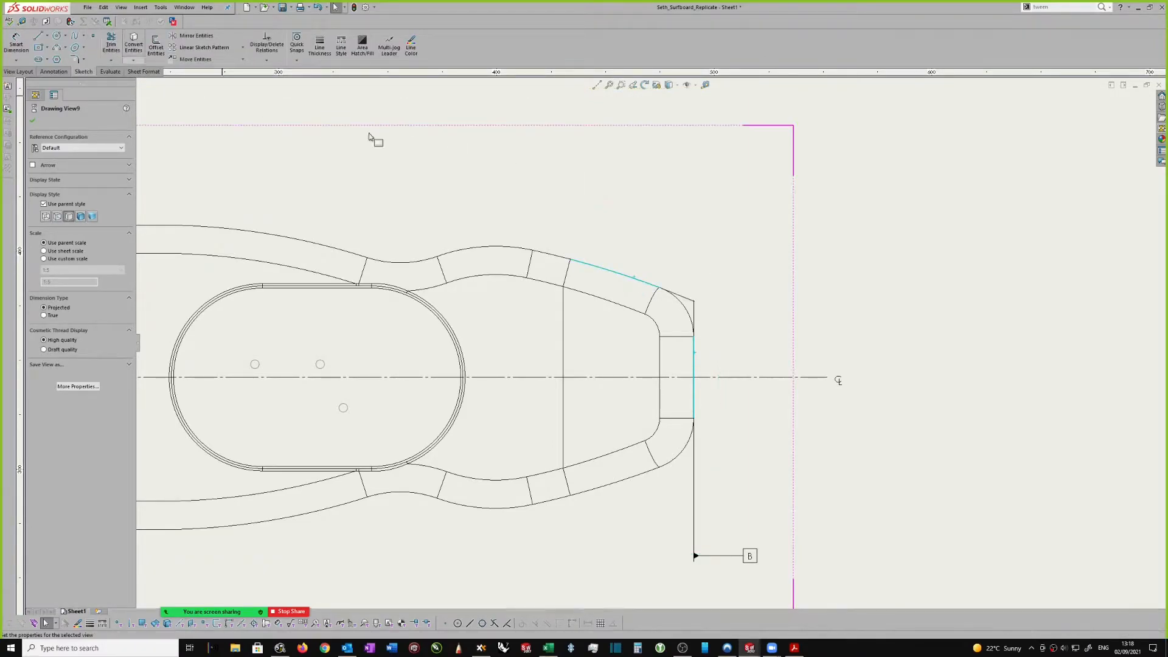
pyautogui.scroll(2, 729, 262)
pyautogui.scroll(-2, 800, 343)
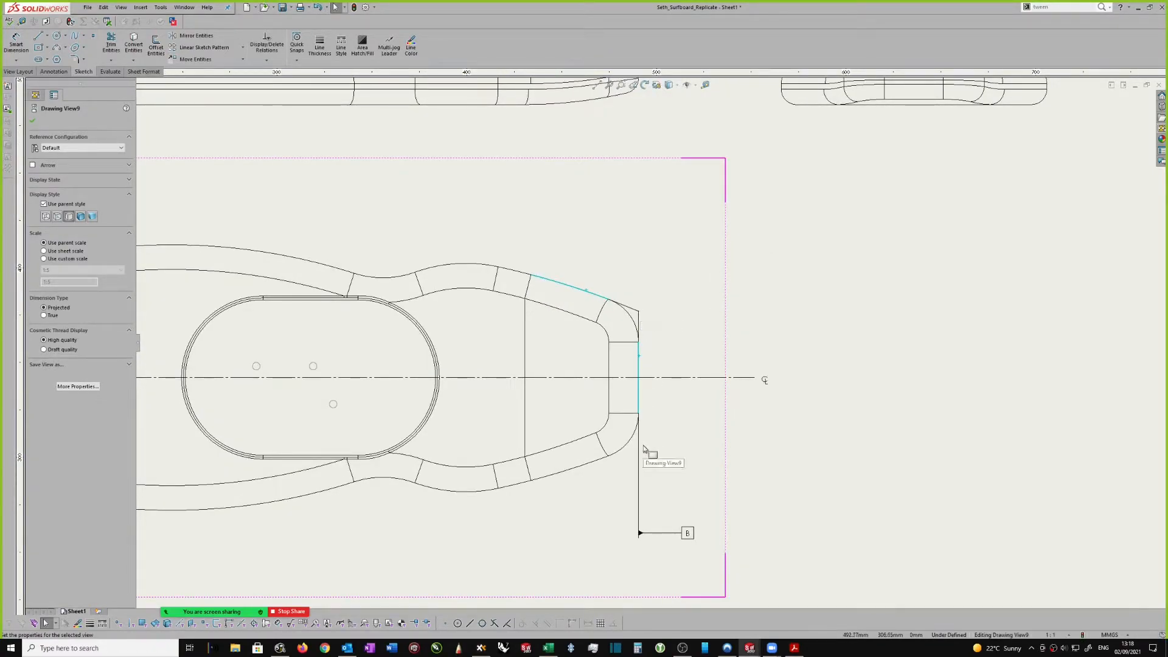
pyautogui.scroll(3, 358, 339)
pyautogui.scroll(-1, 286, 337)
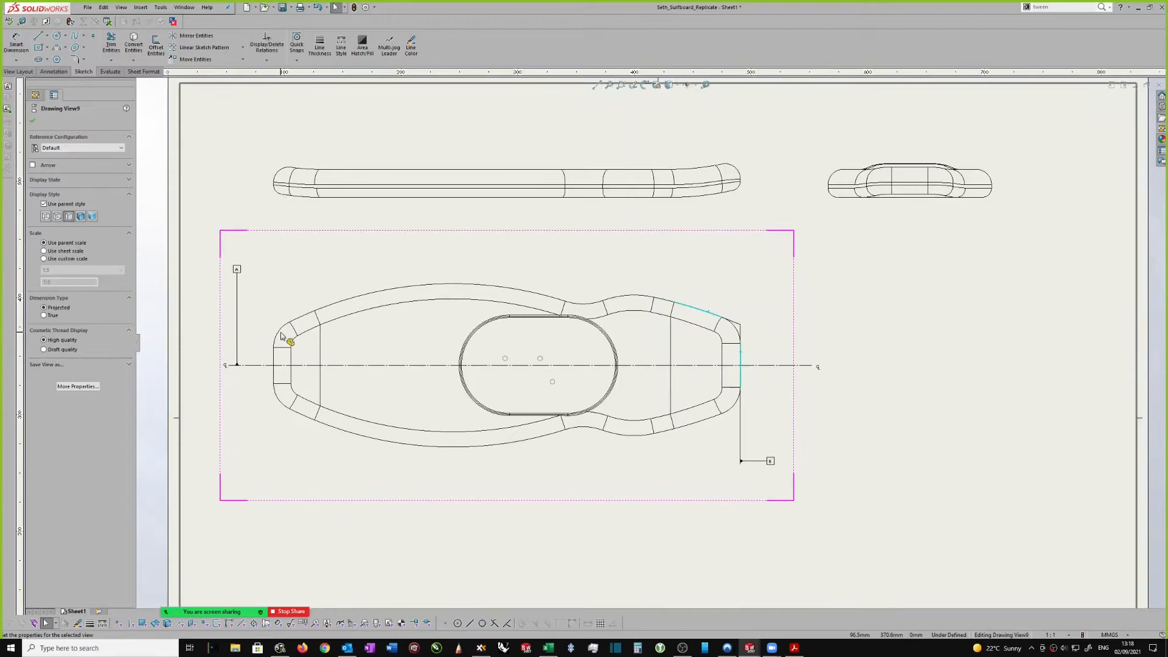
pyautogui.scroll(-3, 700, 341)
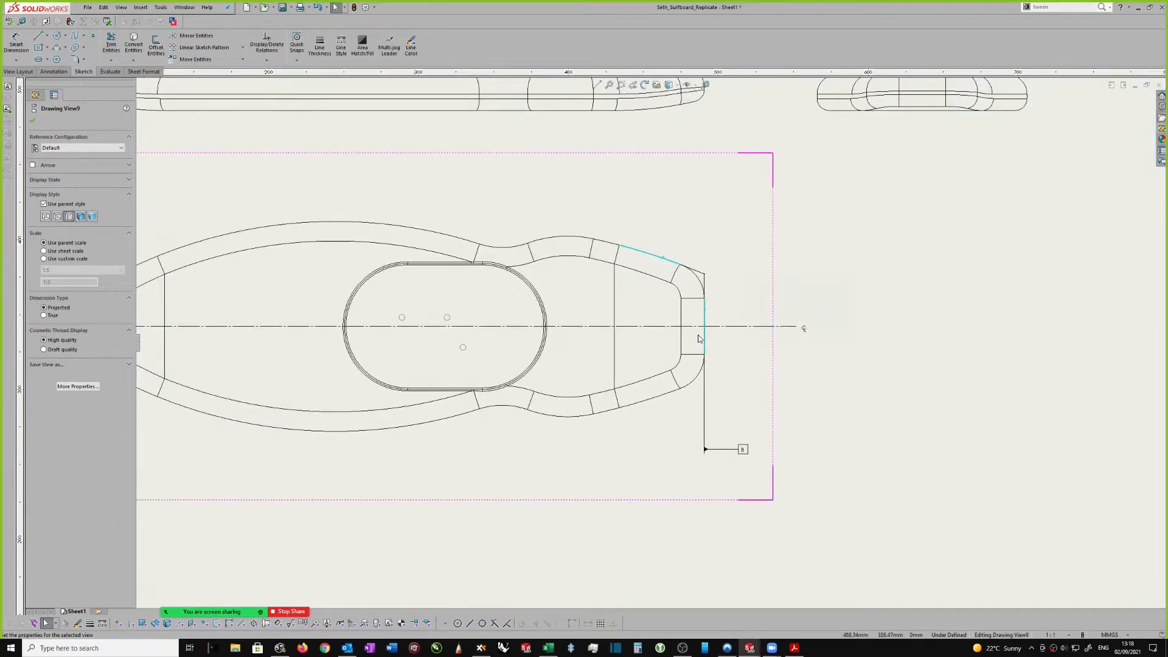
pyautogui.click(704, 338)
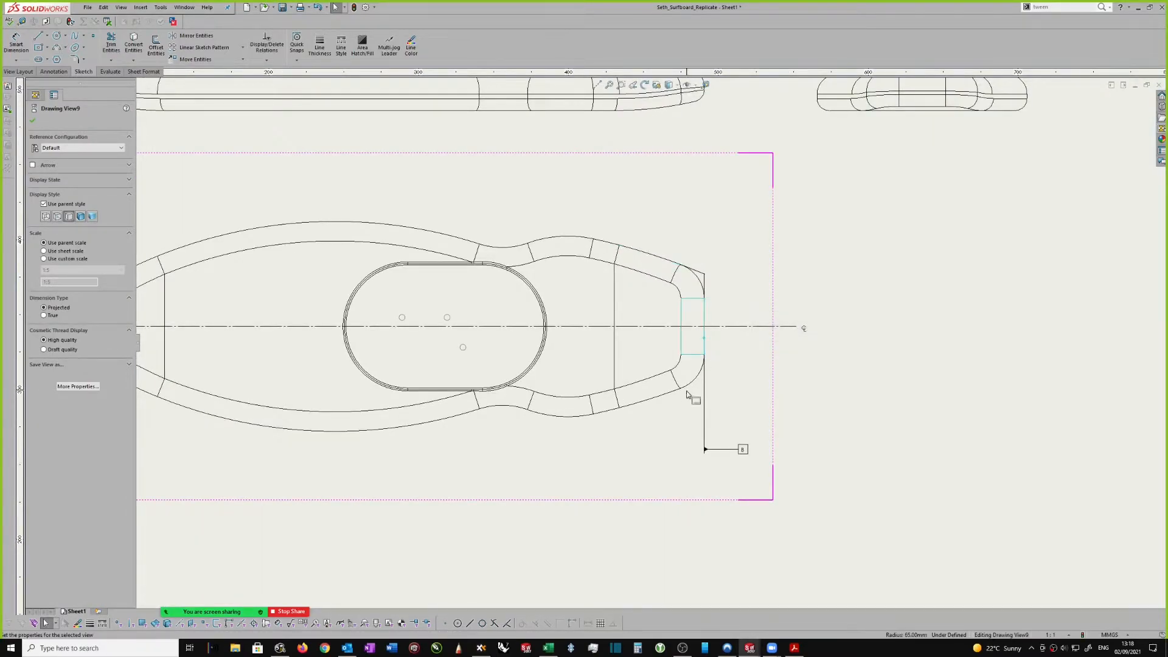
pyautogui.keyDown('ctrl'); pyautogui.click(669, 396); pyautogui.keyUp('ctrl')
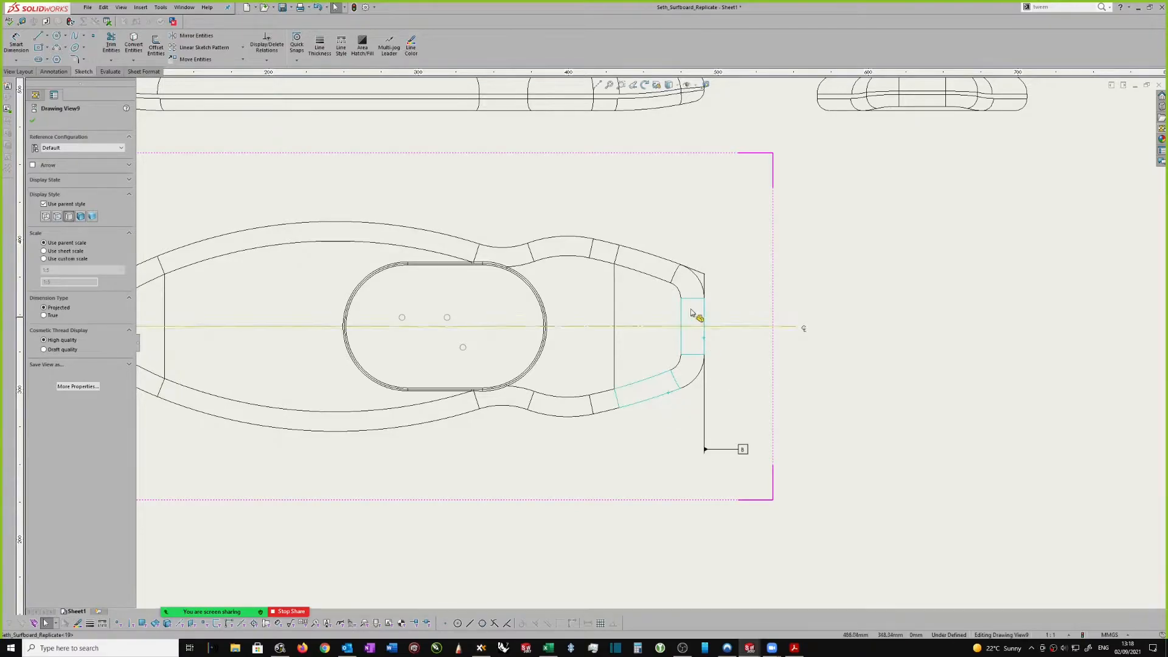
pyautogui.click(816, 339)
# Create a virtual sharp where the plan view's right end edge and lower outer side edge would intersect.
pyautogui.scroll(-2, 729, 356)
pyautogui.scroll(-1, 730, 356)
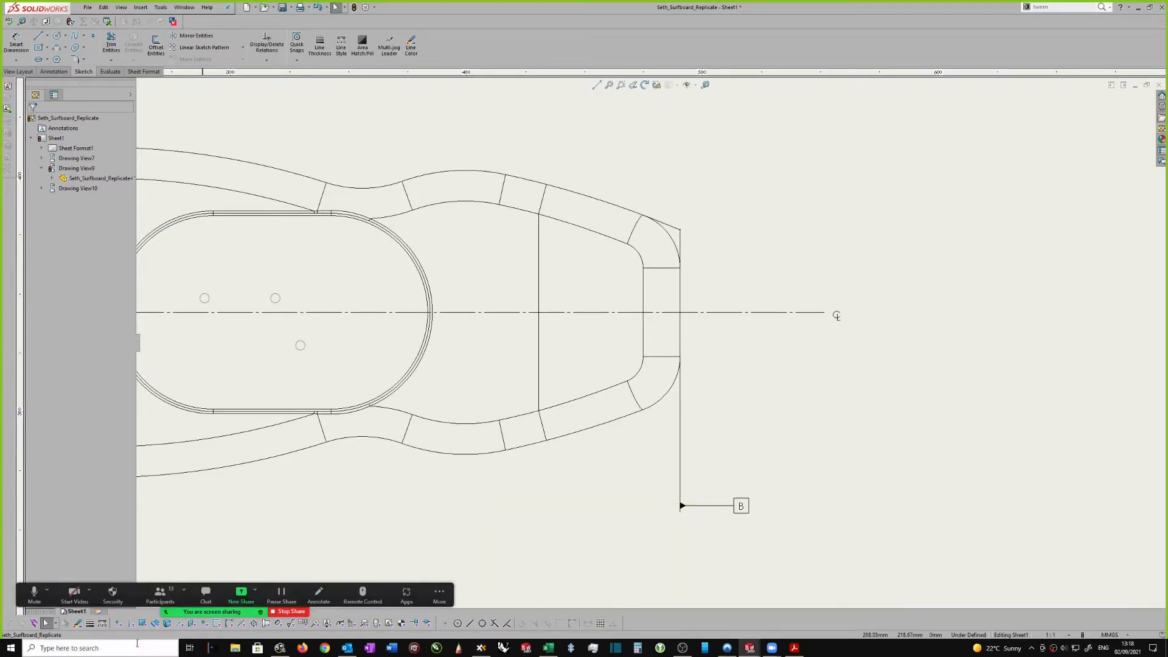
pyautogui.click(682, 296)
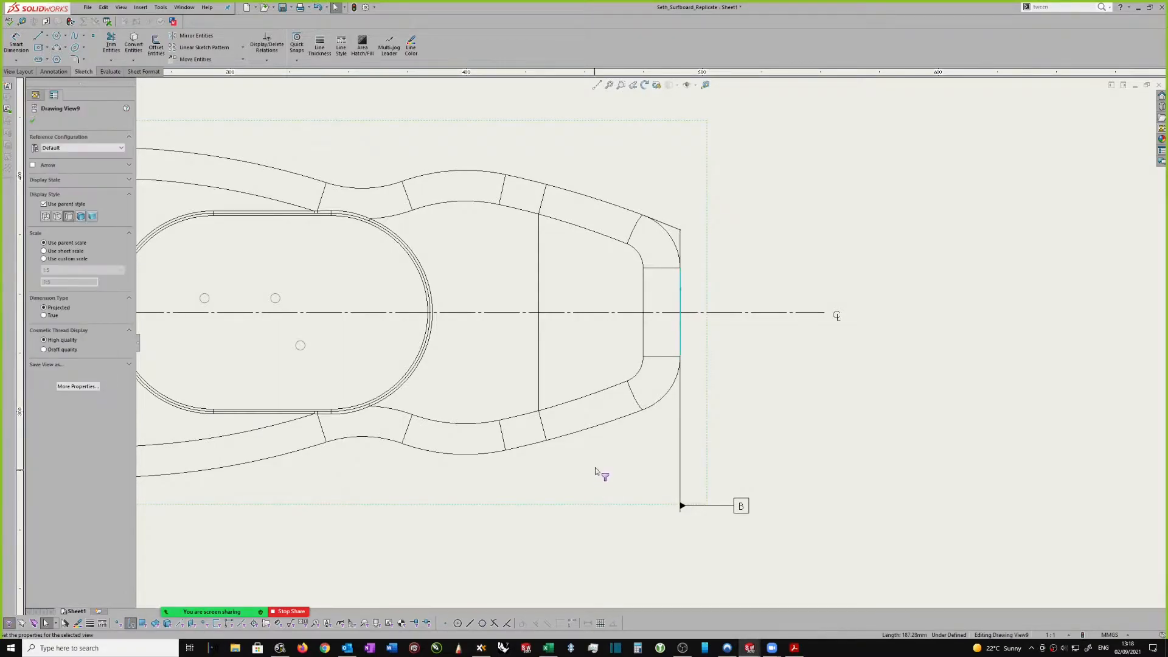
pyautogui.keyDown('ctrl'); pyautogui.click(611, 426); pyautogui.keyUp('ctrl')
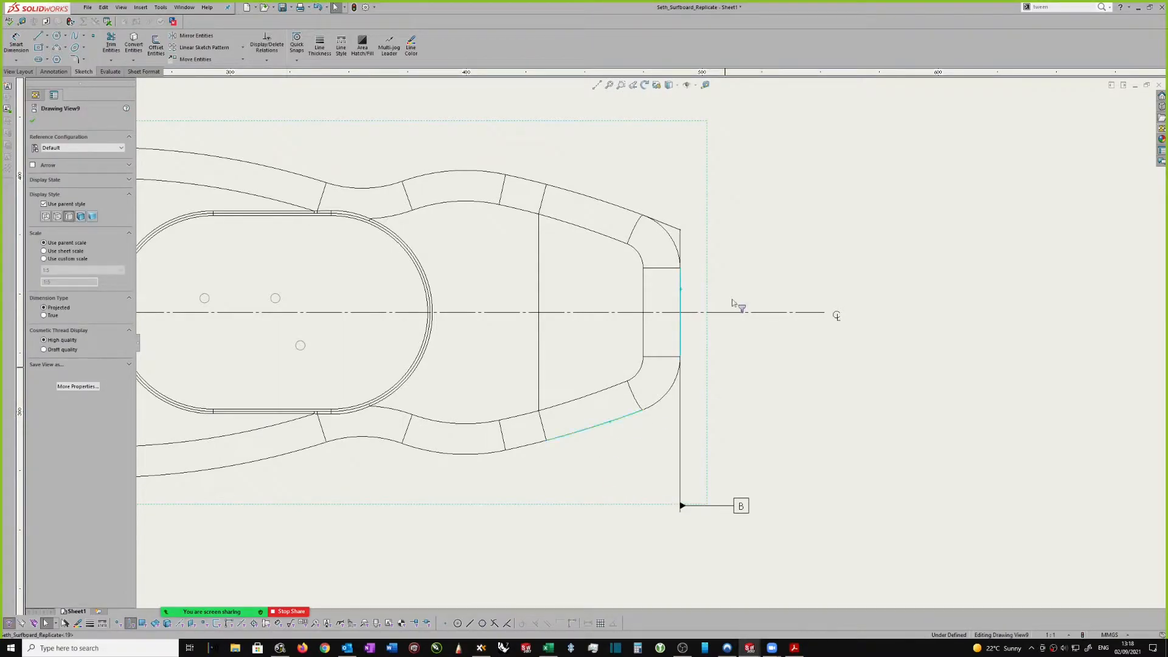
pyautogui.click(94, 38)
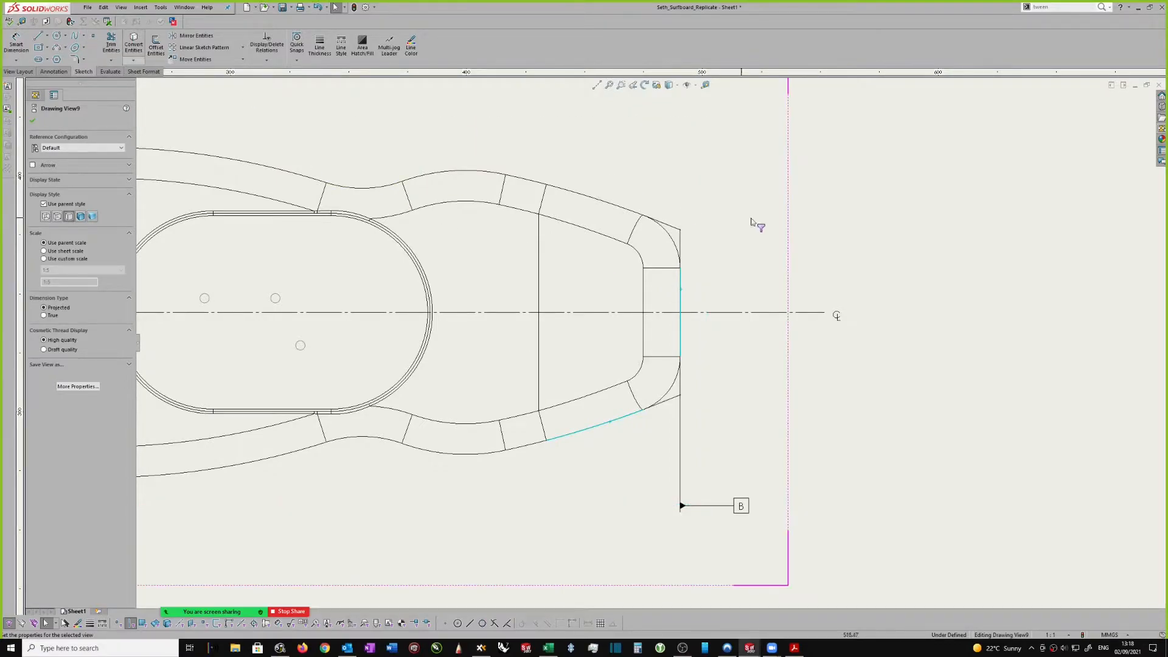
# Create a virtual sharp where the plan view's left end edge and upper outer side edge would intersect.
pyautogui.scroll(4, 738, 224)
pyautogui.scroll(-5, 467, 239)
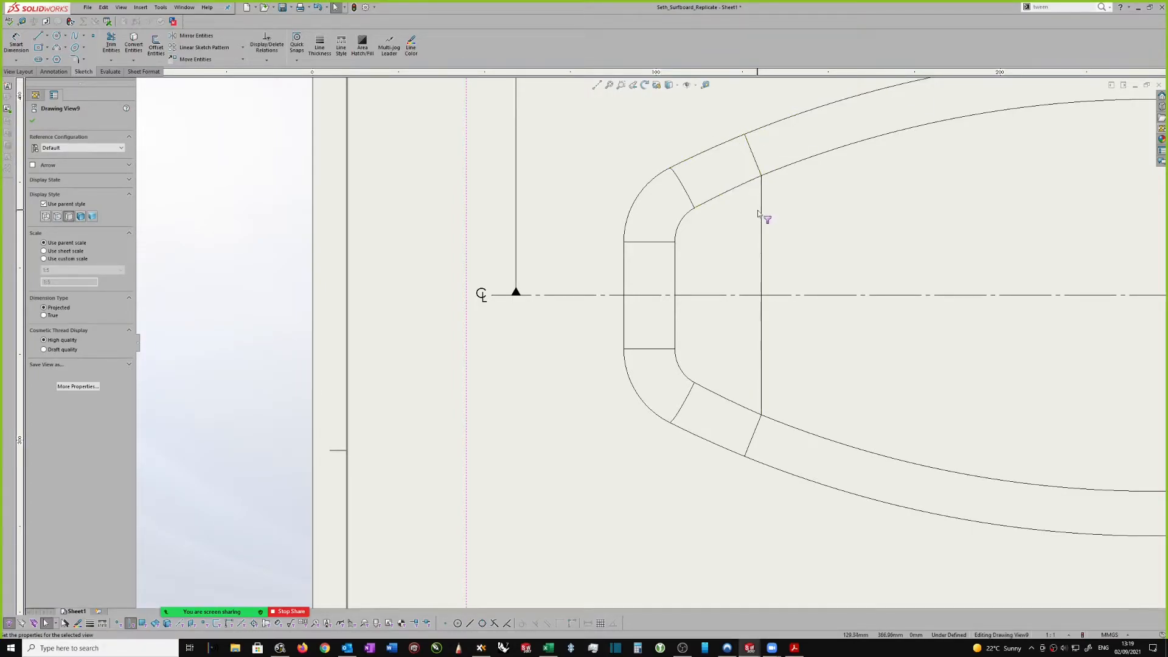
pyautogui.scroll(2, 748, 218)
pyautogui.scroll(5, 697, 210)
pyautogui.scroll(-5, 592, 237)
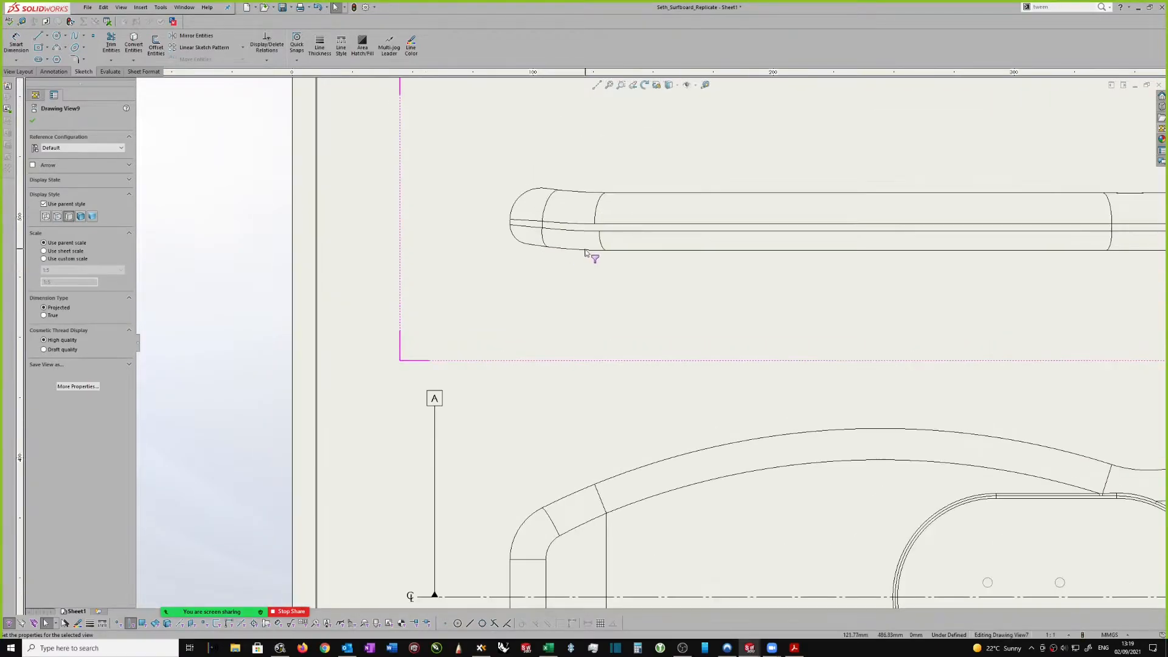
pyautogui.scroll(4, 584, 254)
pyautogui.scroll(-4, 596, 376)
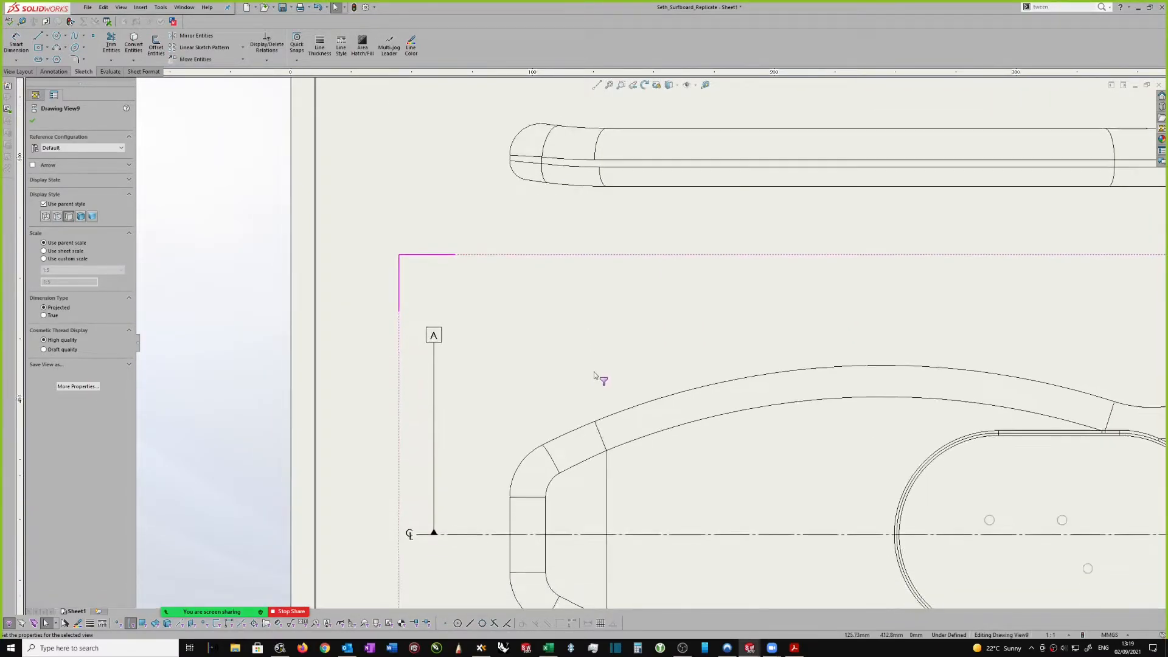
pyautogui.scroll(-1, 596, 356)
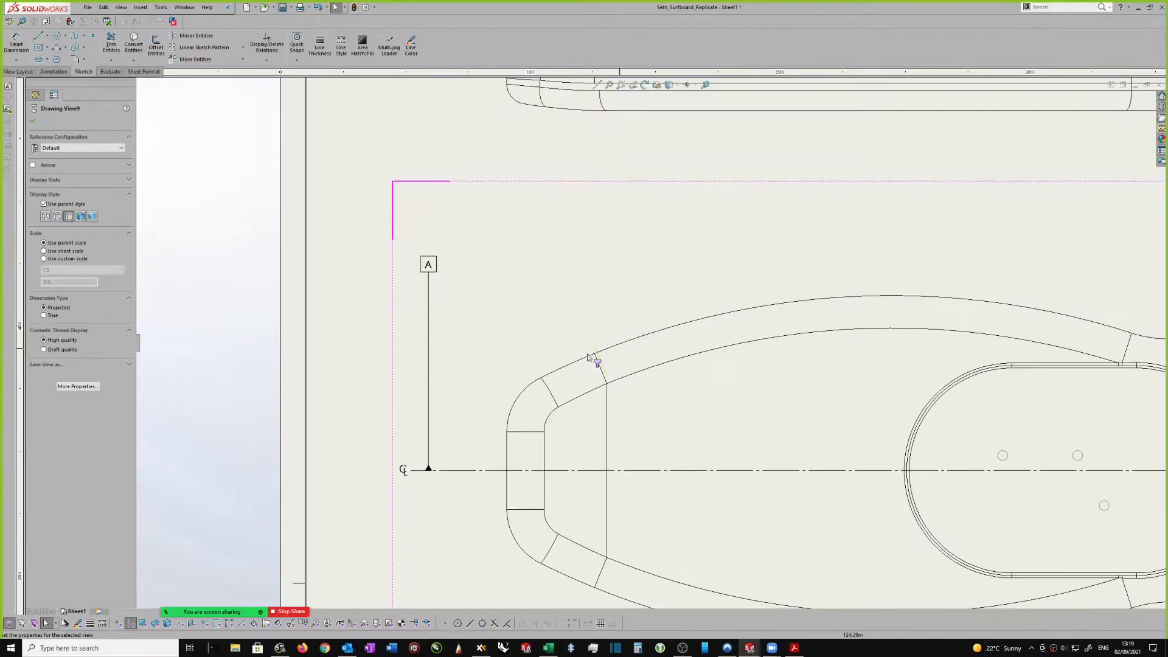
pyautogui.click(572, 351)
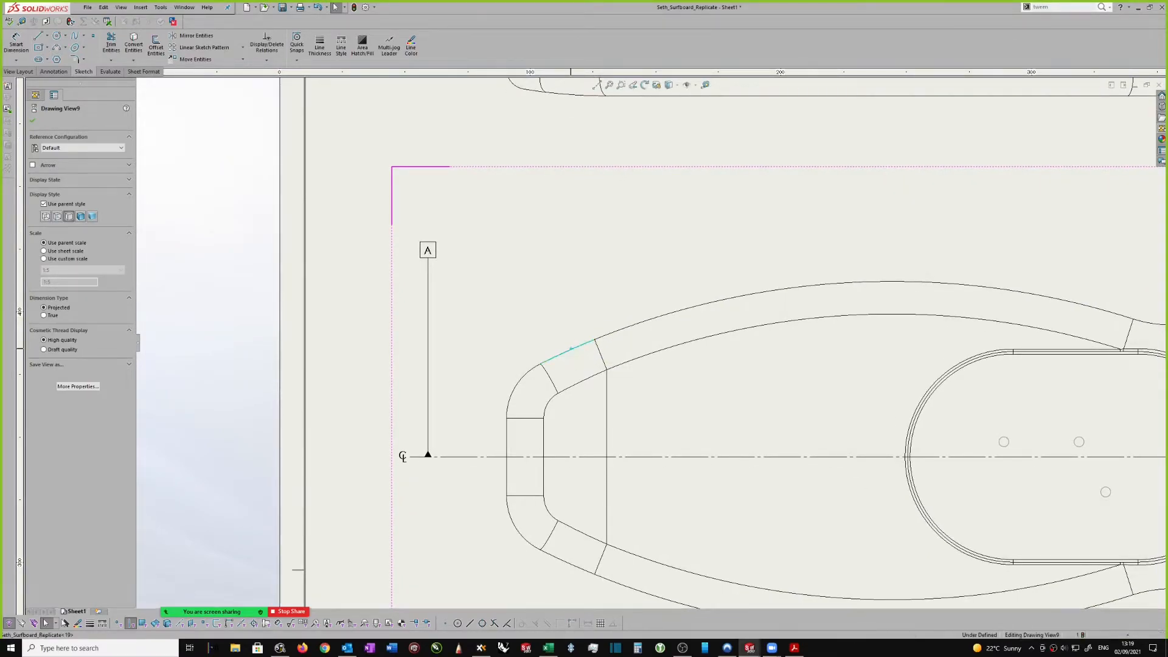
pyautogui.keyDown('ctrl'); pyautogui.click(507, 439); pyautogui.keyUp('ctrl')
pyautogui.click(93, 38)
pyautogui.scroll(-1, 576, 410)
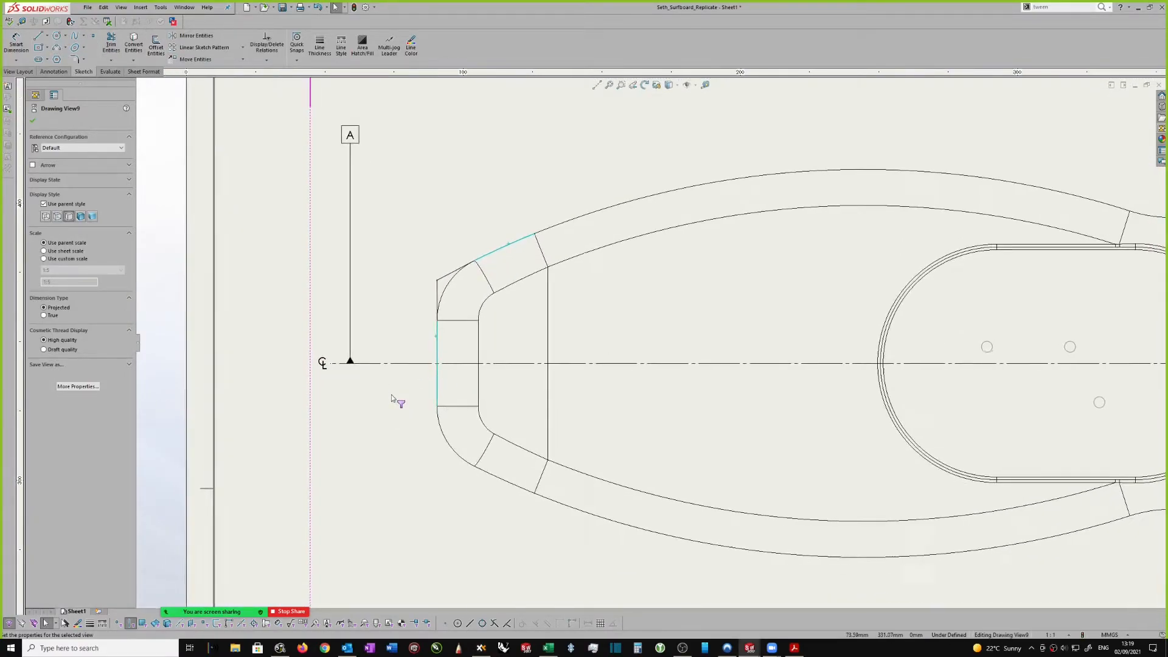
# Add a virtual sharp between the left end edge and the lower outer side edge, and turn off the edge selection filter.
pyautogui.click(392, 398)
pyautogui.click(436, 385)
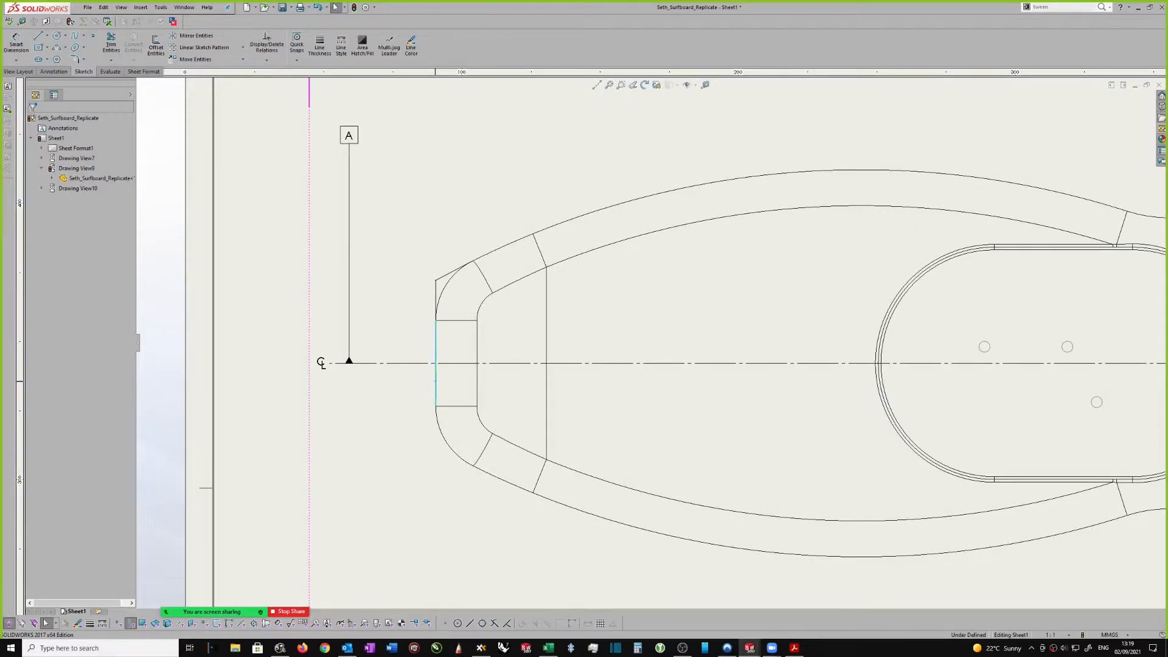
pyautogui.keyDown('ctrl'); pyautogui.click(494, 481); pyautogui.keyUp('ctrl')
pyautogui.click(92, 38)
pyautogui.scroll(3, 473, 255)
pyautogui.click(514, 262)
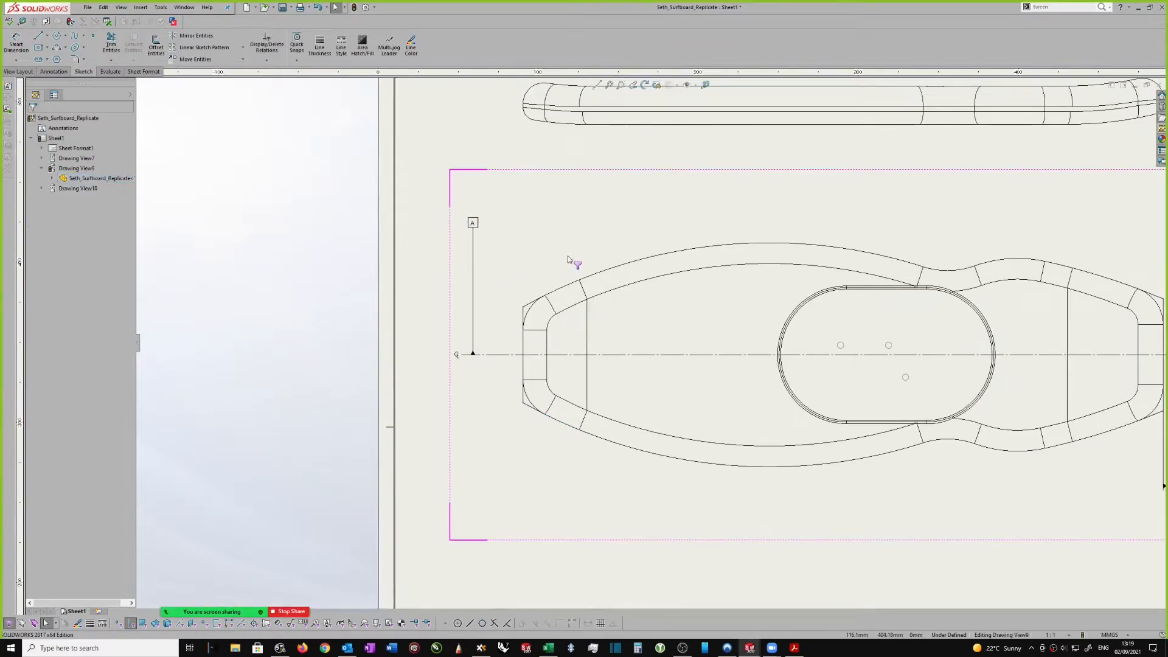
pyautogui.click(132, 624)
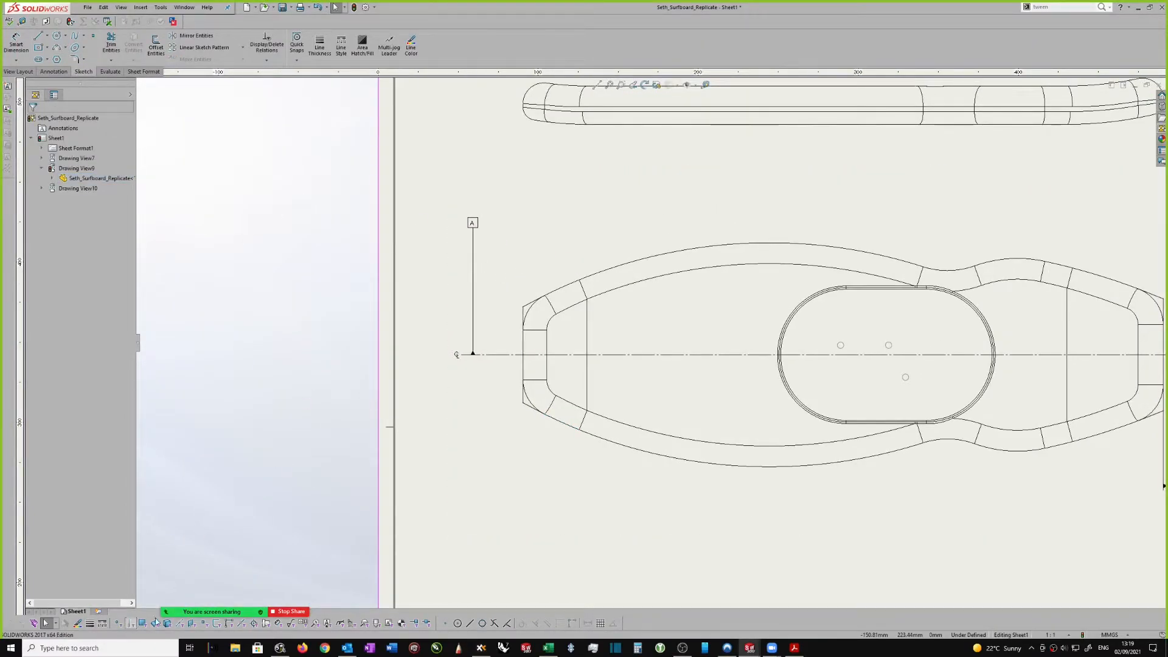
pyautogui.scroll(-2, 775, 347)
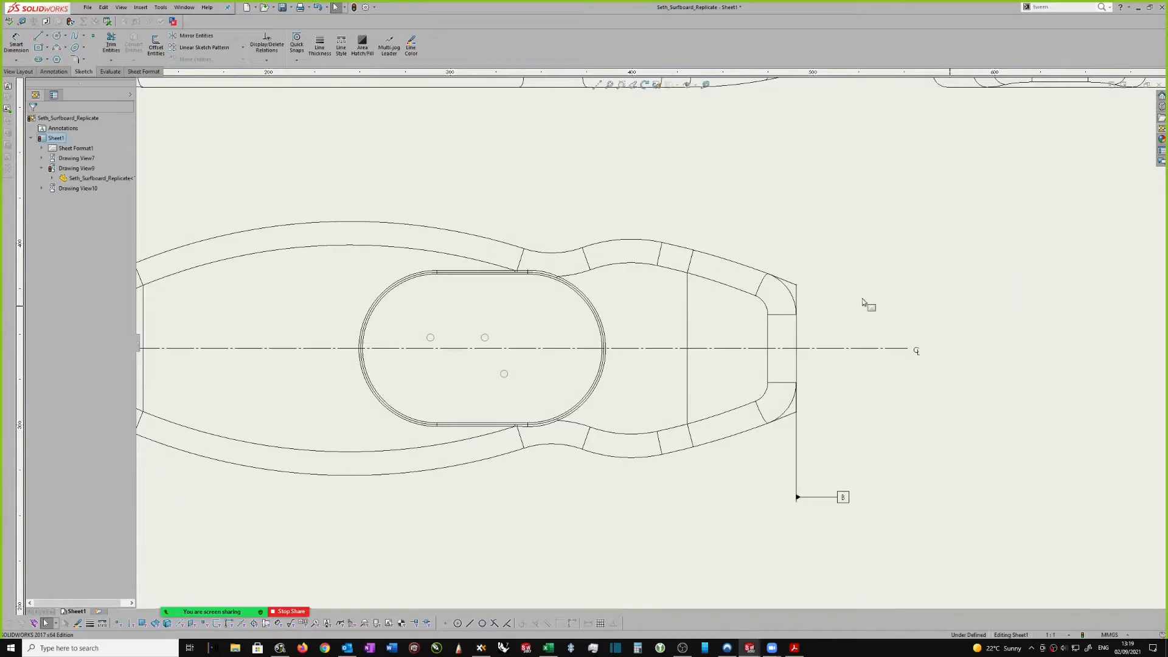
pyautogui.moveTo(880, 280); pyautogui.dragTo(882, 243, button='right')
pyautogui.scroll(-1, 916, 332)
pyautogui.click(791, 353)
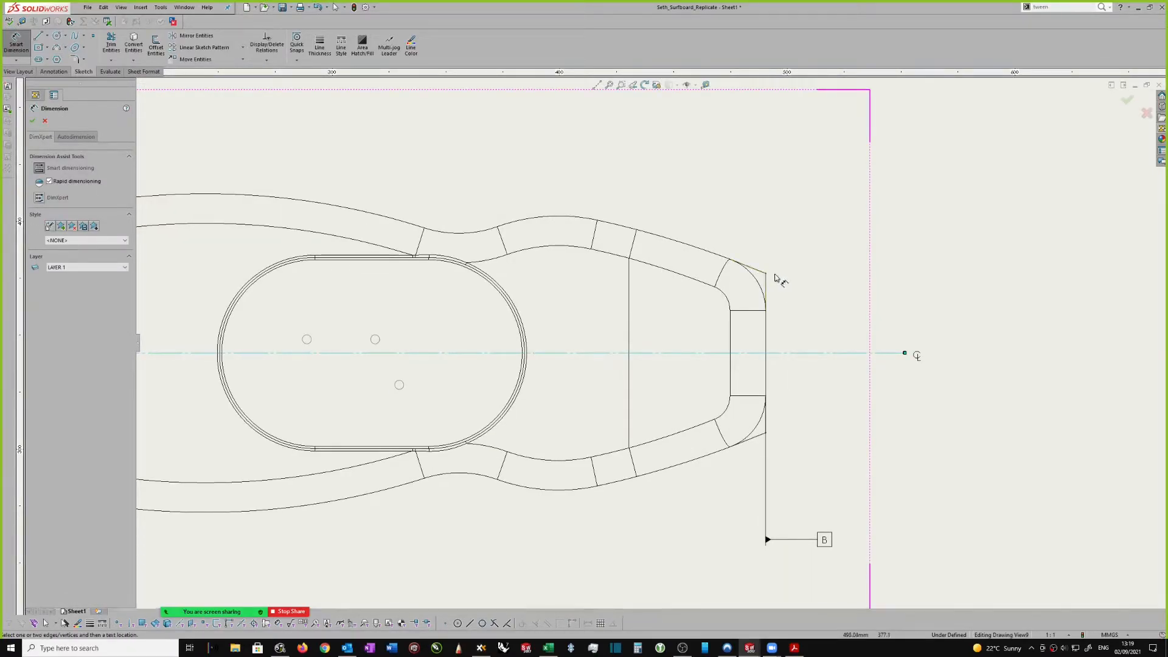
pyautogui.press('Escape')
pyautogui.scroll(1, 838, 341)
pyautogui.doubleClick(836, 350)
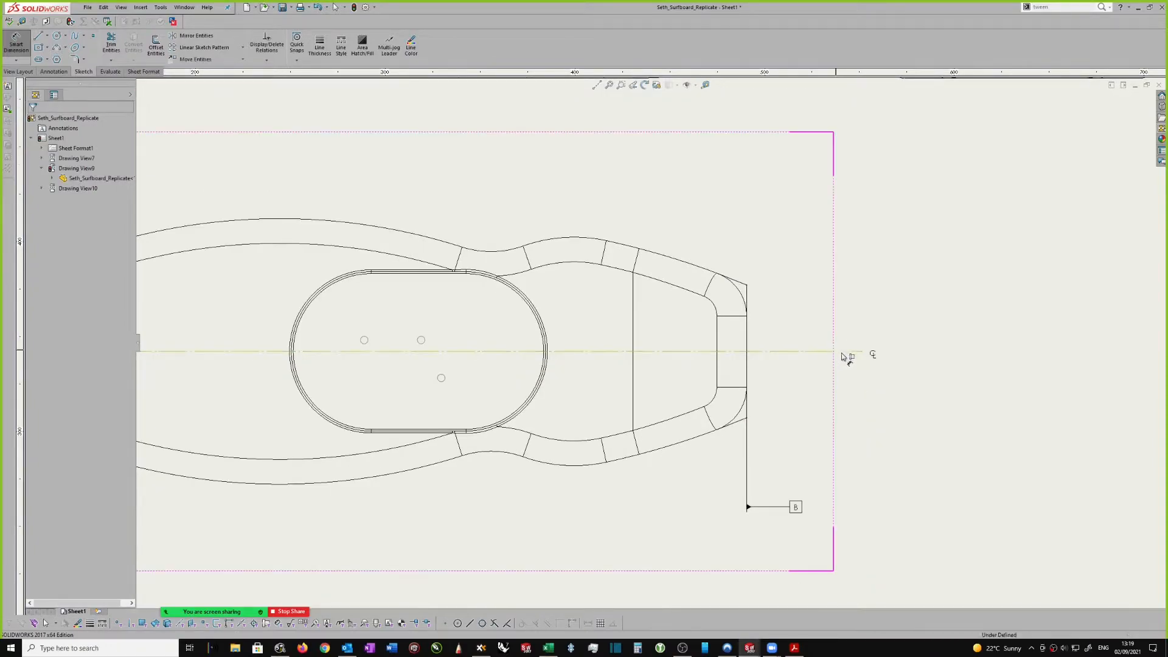
pyautogui.doubleClick(894, 350)
pyautogui.doubleClick(814, 312)
pyautogui.doubleClick(877, 342)
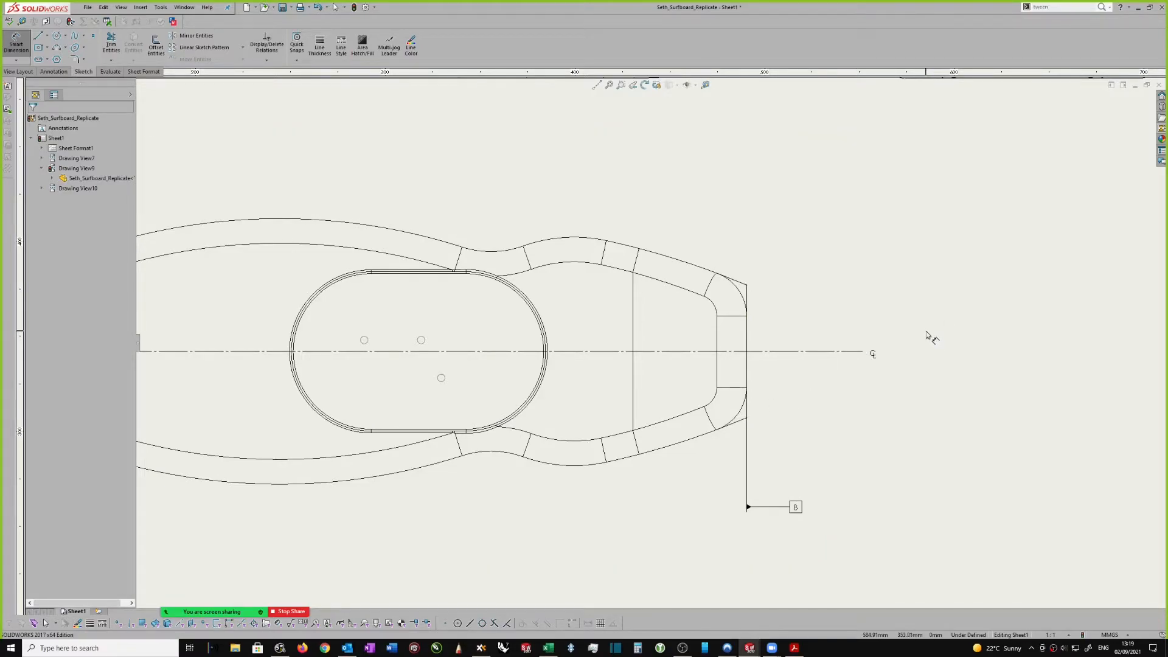
pyautogui.scroll(-2, 925, 288)
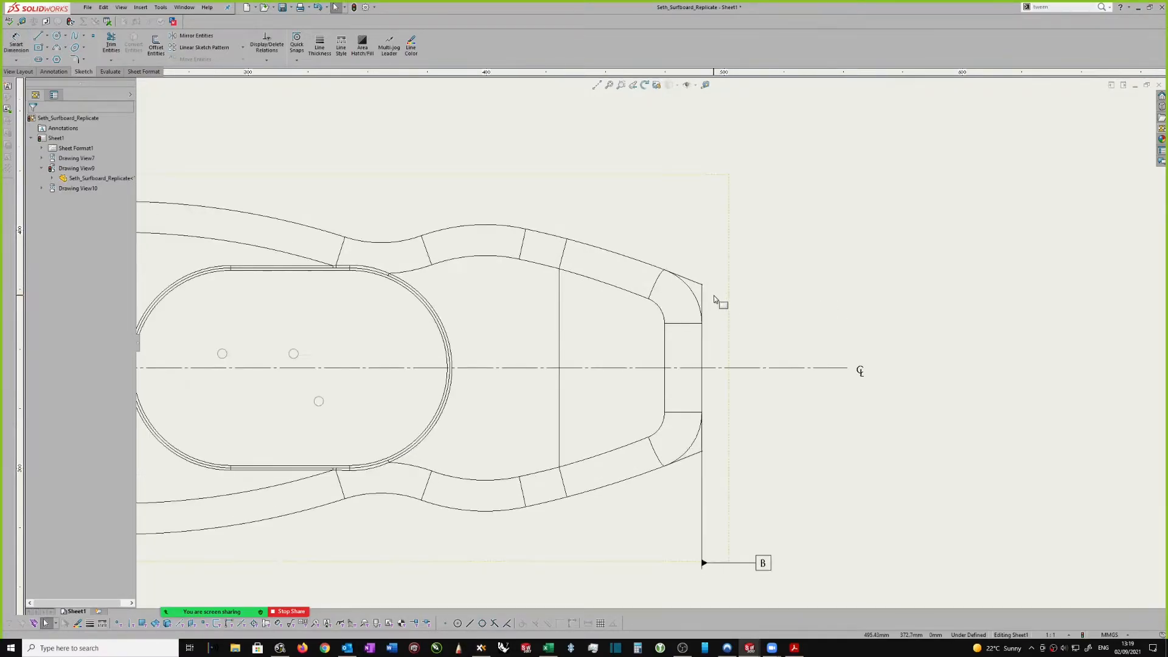
pyautogui.click(703, 285)
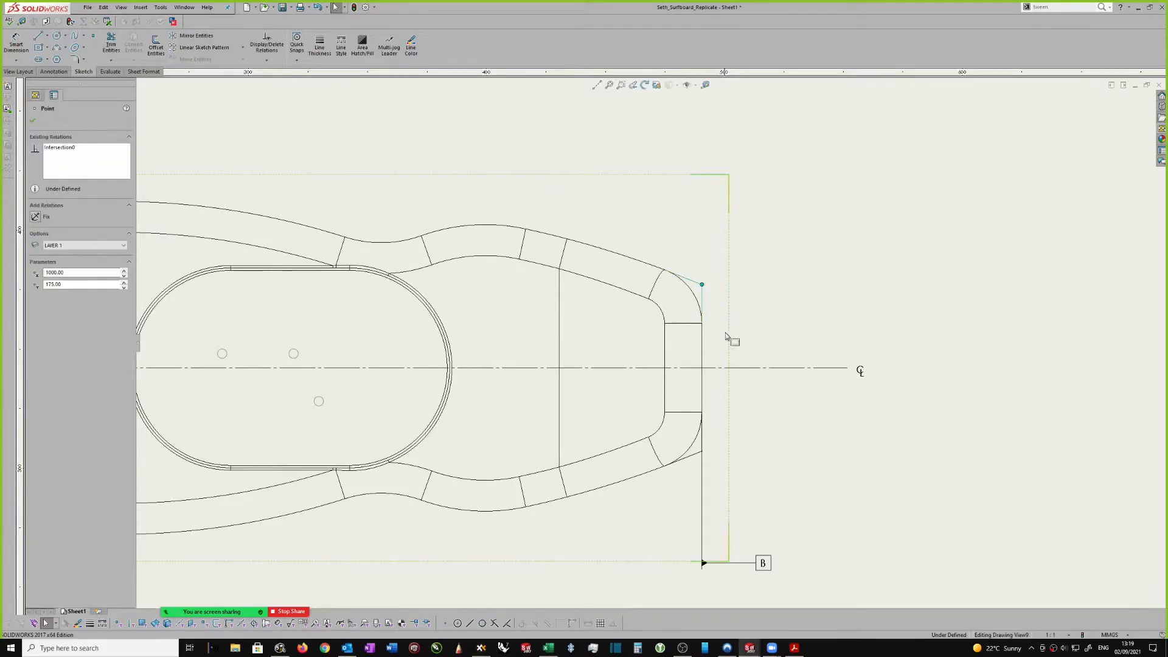
pyautogui.click(738, 368)
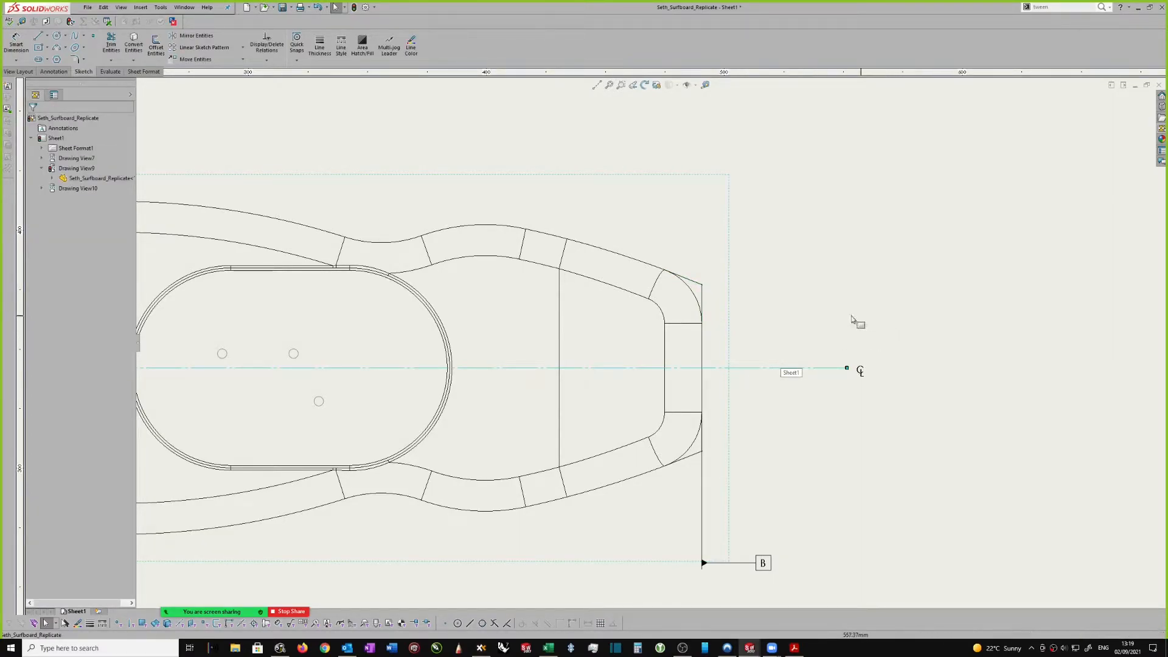
# Dimension the distance from the upper virtual sharp at the board's right end to the centerline with Smart Dimension.
pyautogui.click(702, 286)
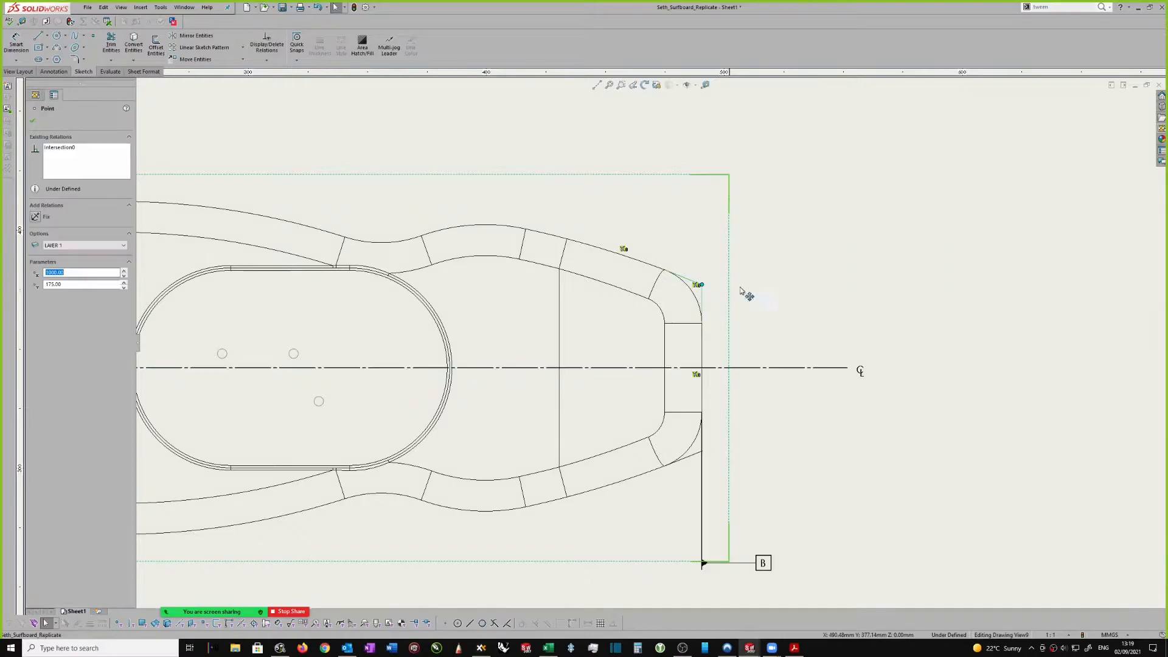
pyautogui.moveTo(960, 319); pyautogui.dragTo(951, 198, button='right')
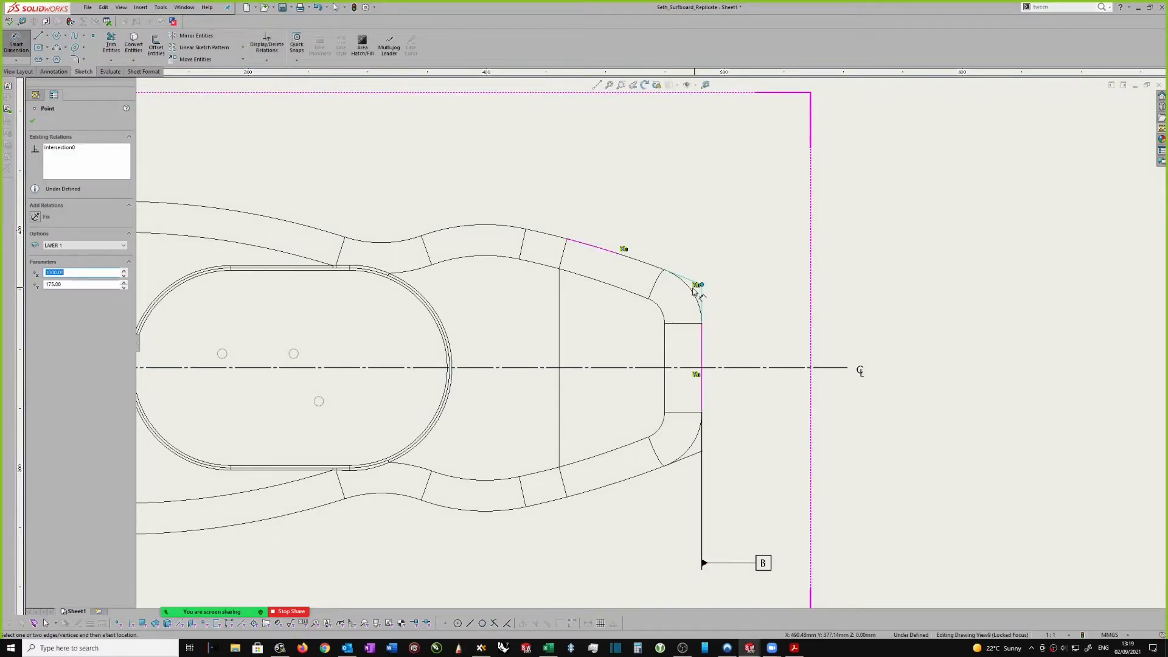
pyautogui.click(729, 367)
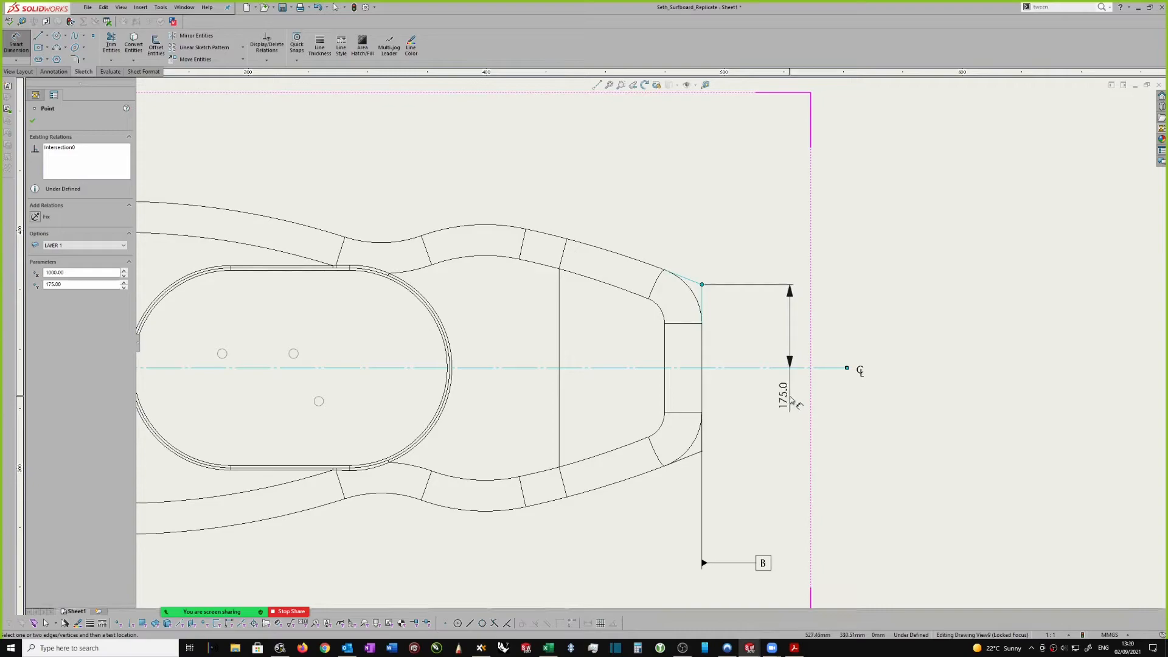
pyautogui.click(794, 341)
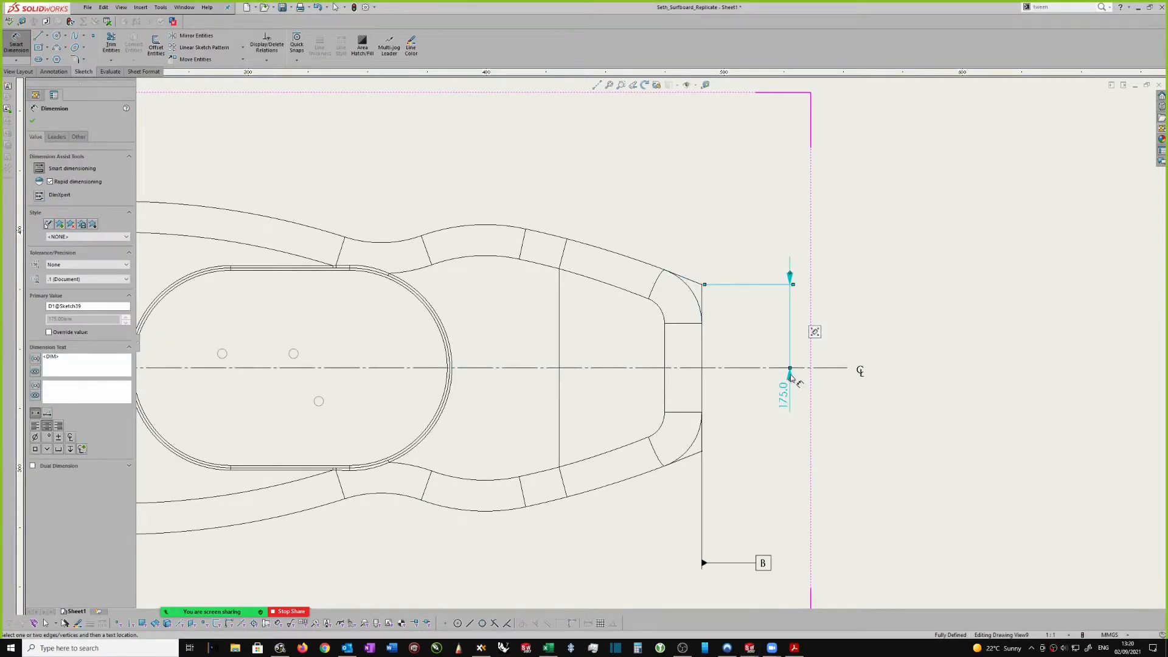
# Delete the dimension between the upper virtual sharp and the centerline.
pyautogui.rightClick(790, 393)
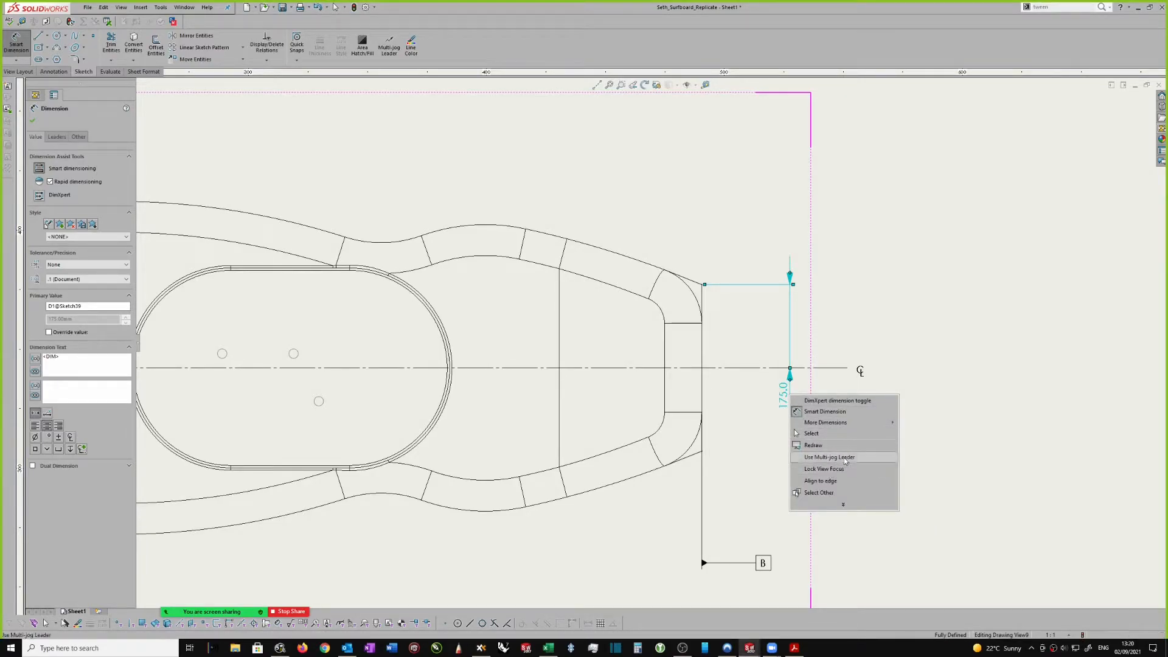
pyautogui.click(844, 505)
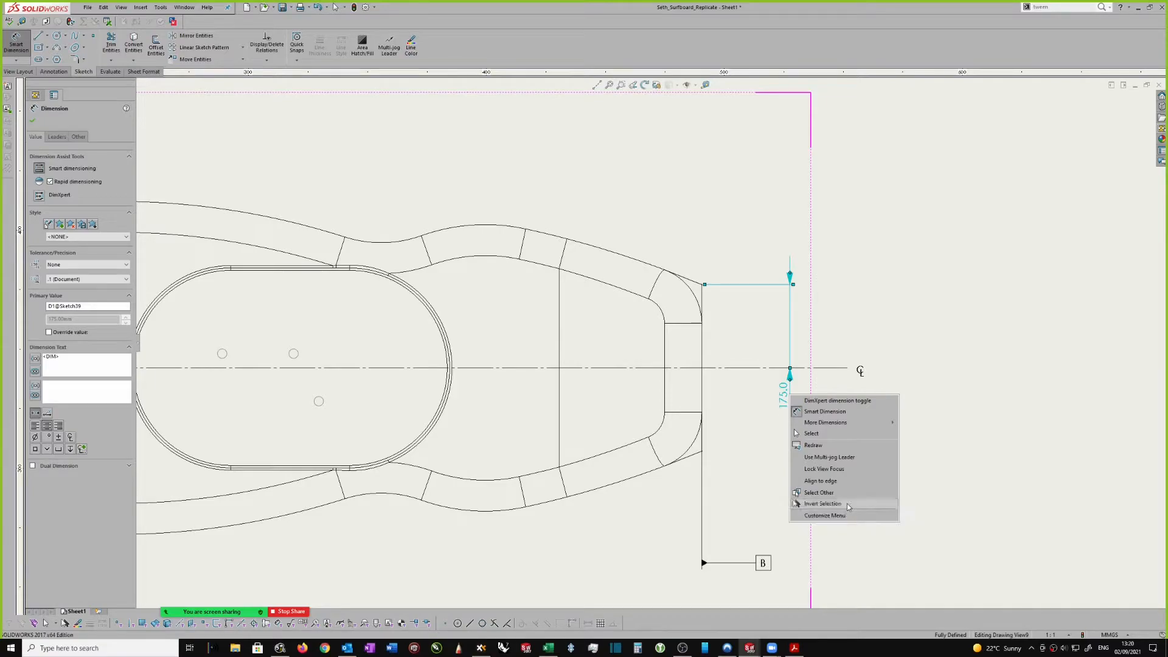
pyautogui.click(846, 412)
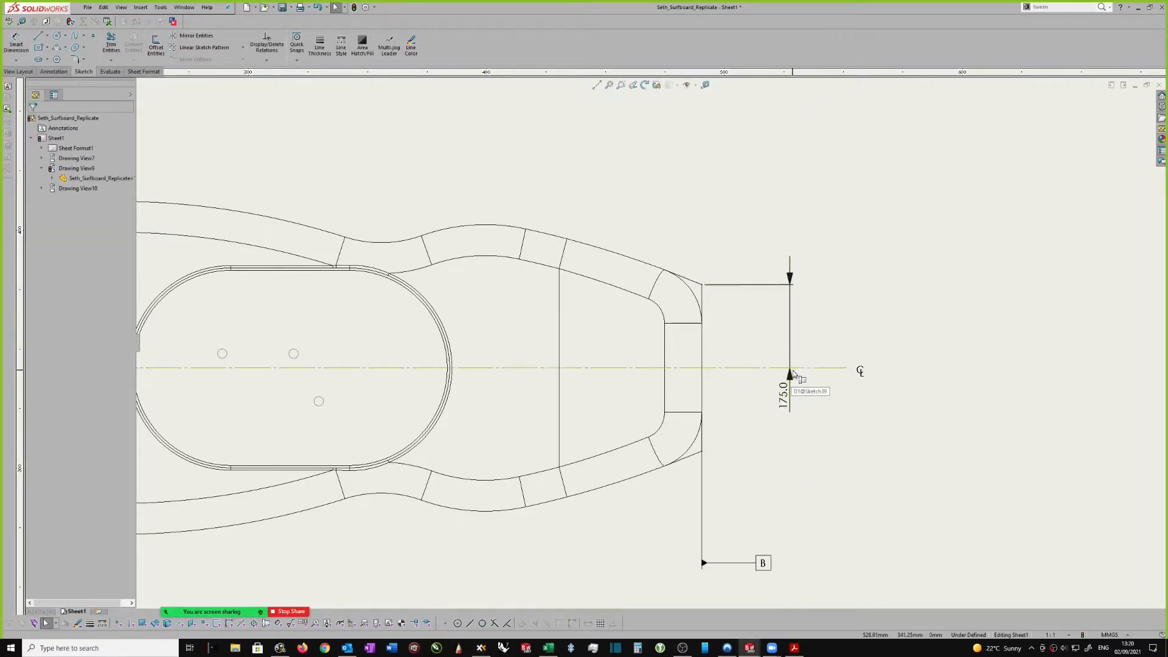
pyautogui.click(789, 403)
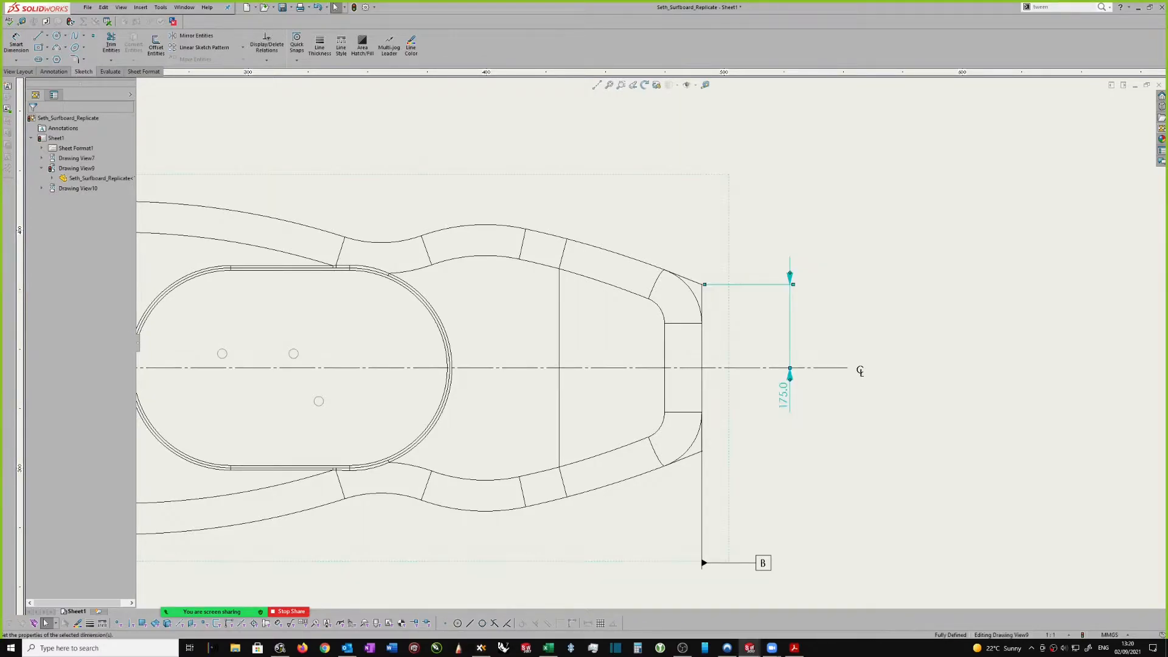
pyautogui.press('Delete')
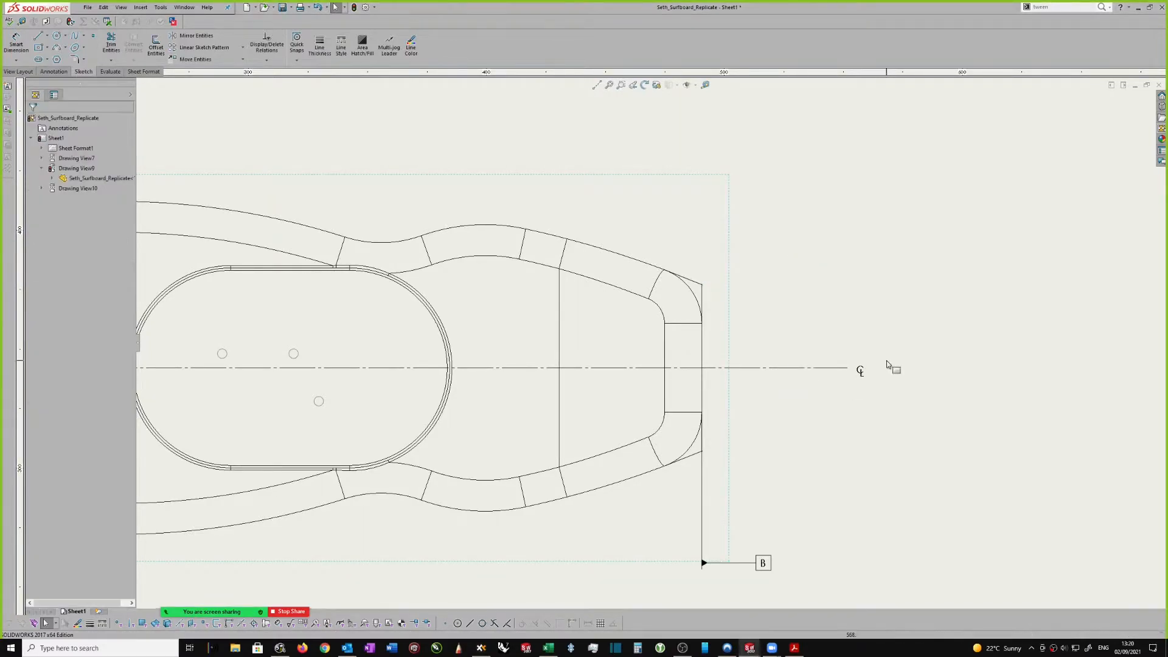
# Dimension the width between the two virtual sharps at the board's right end, placing the dimension just outside the end edge.
pyautogui.moveTo(863, 278); pyautogui.dragTo(862, 244, button='right')
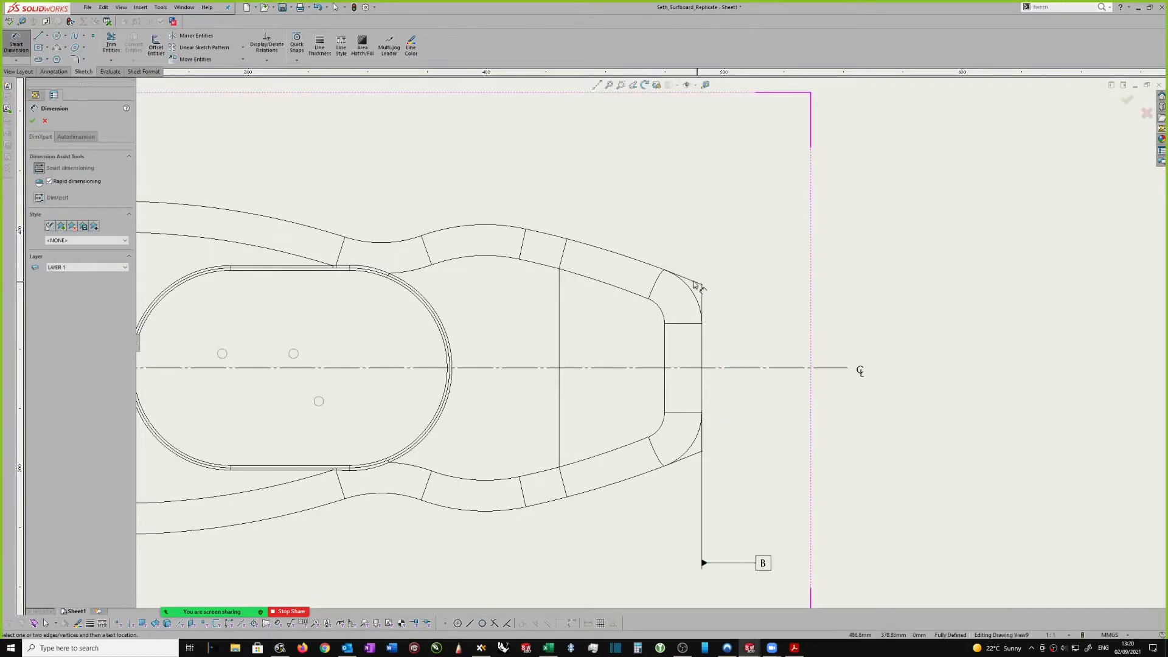
pyautogui.click(701, 285)
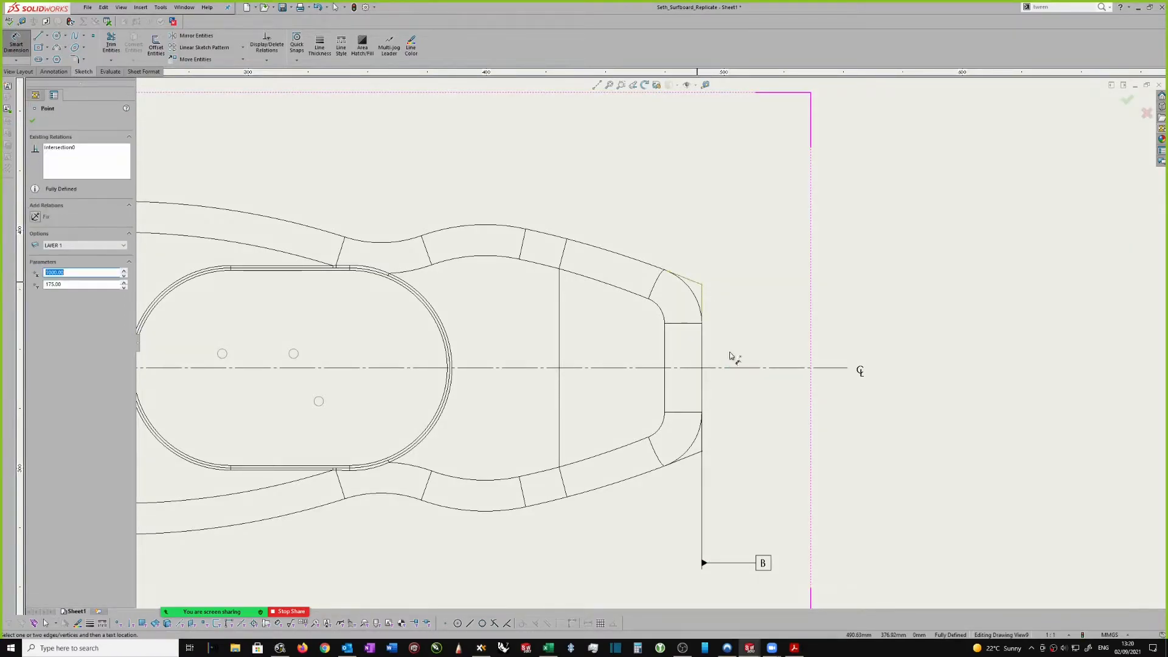
pyautogui.click(702, 451)
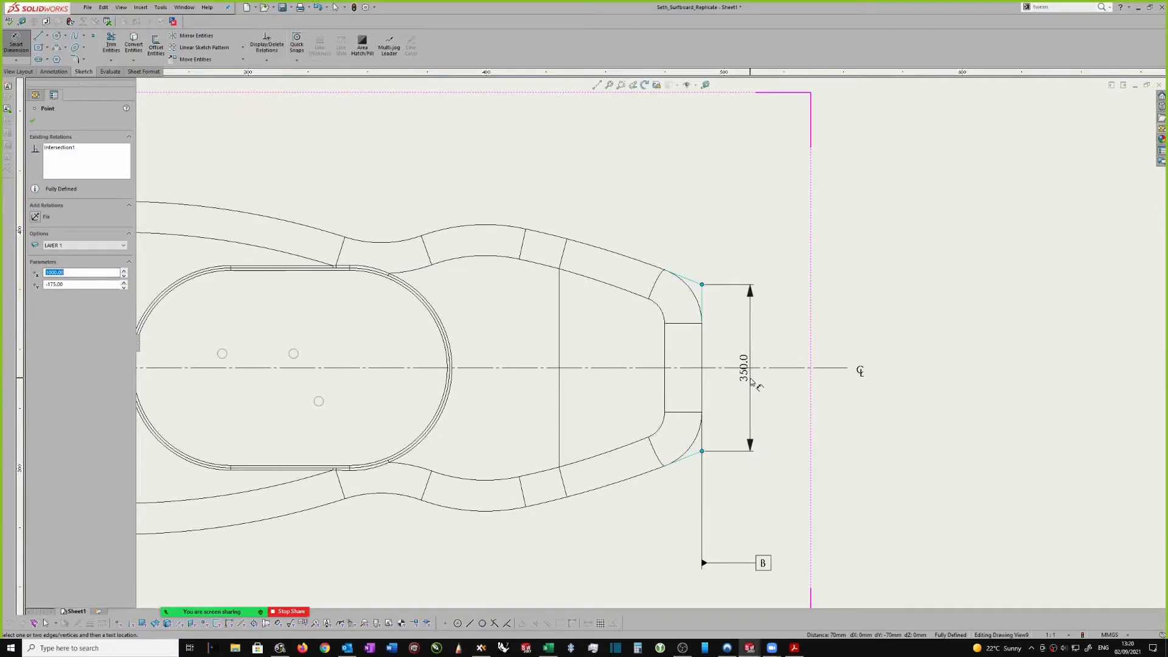
pyautogui.click(730, 378)
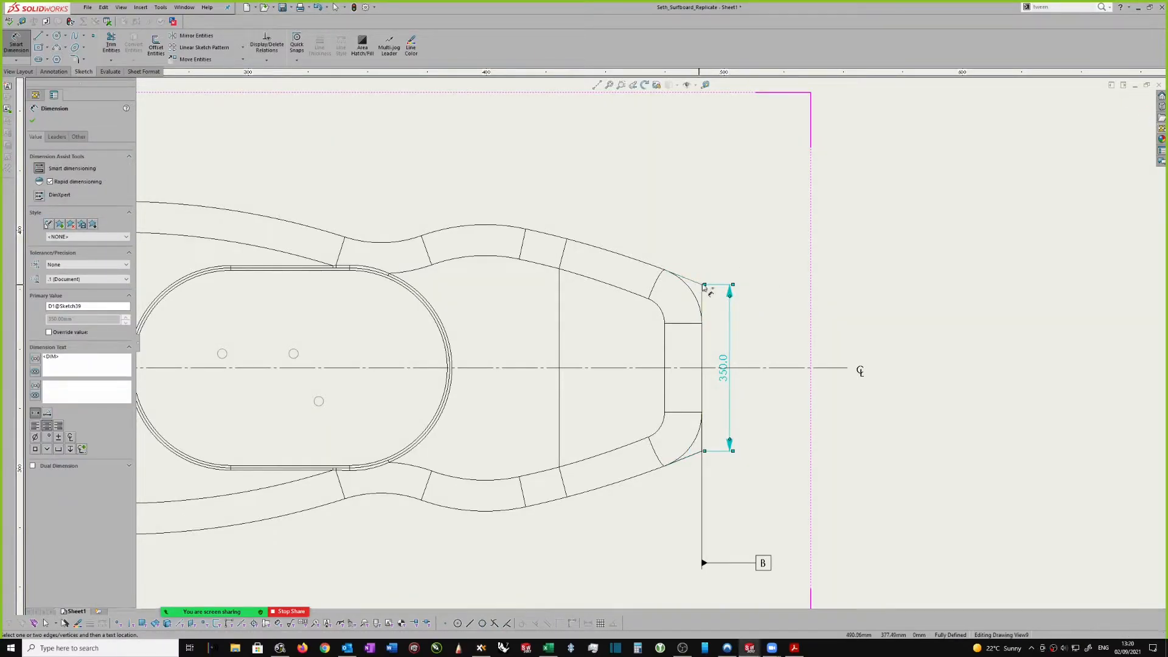
pyautogui.scroll(2, 779, 370)
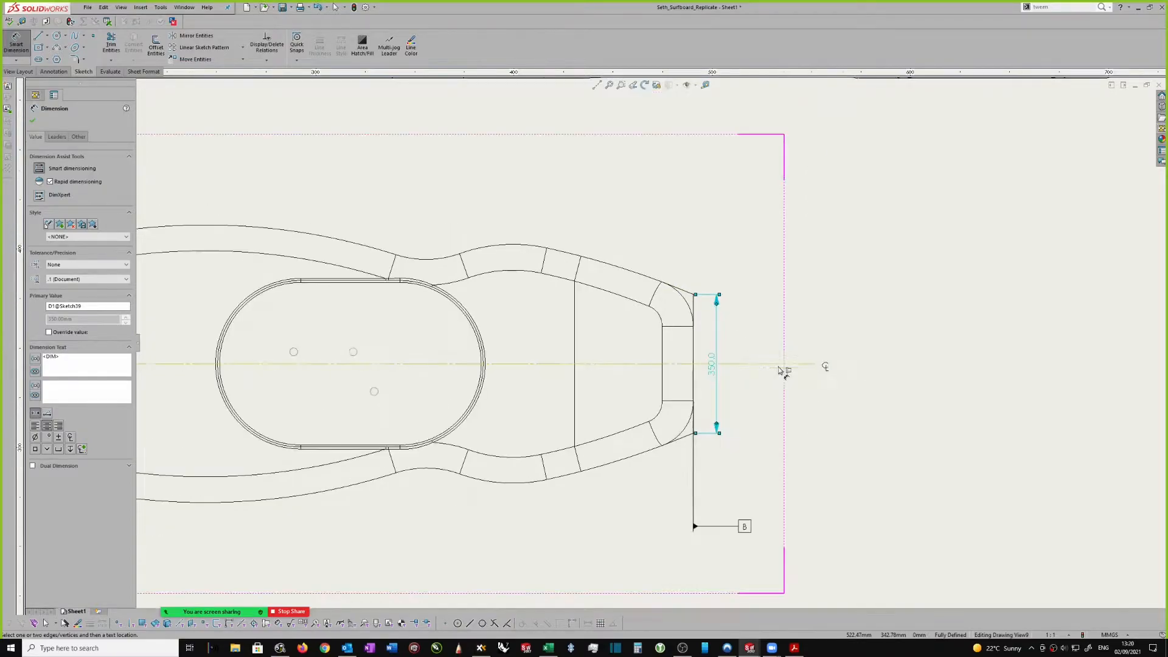
pyautogui.scroll(3, 754, 346)
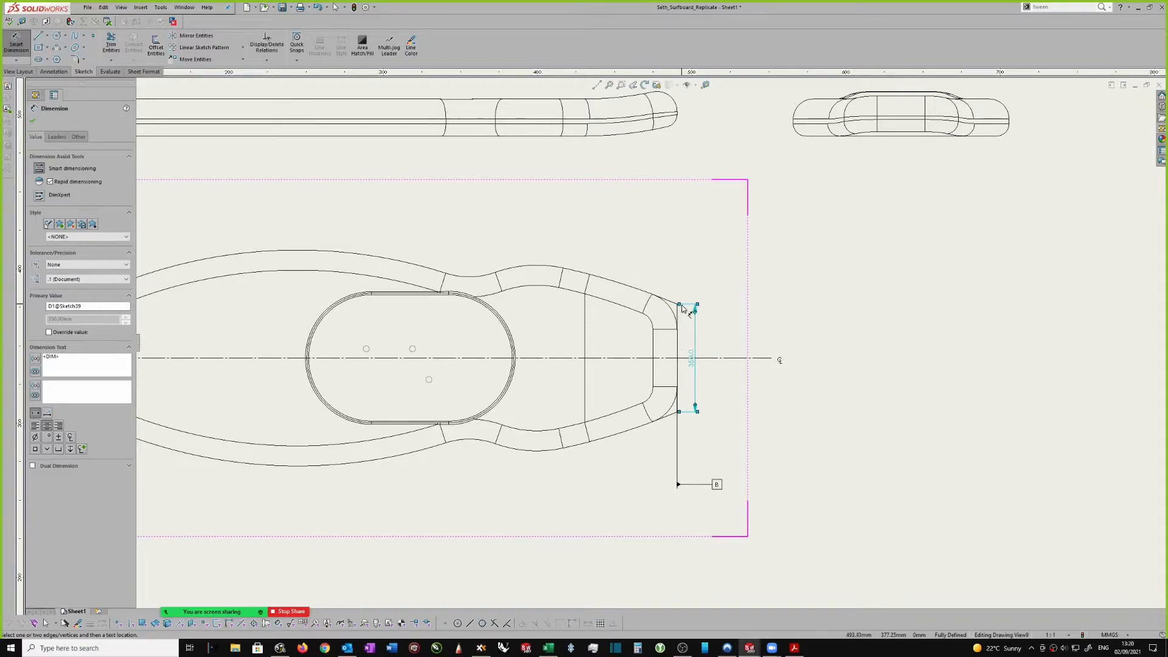
pyautogui.scroll(-2, 681, 318)
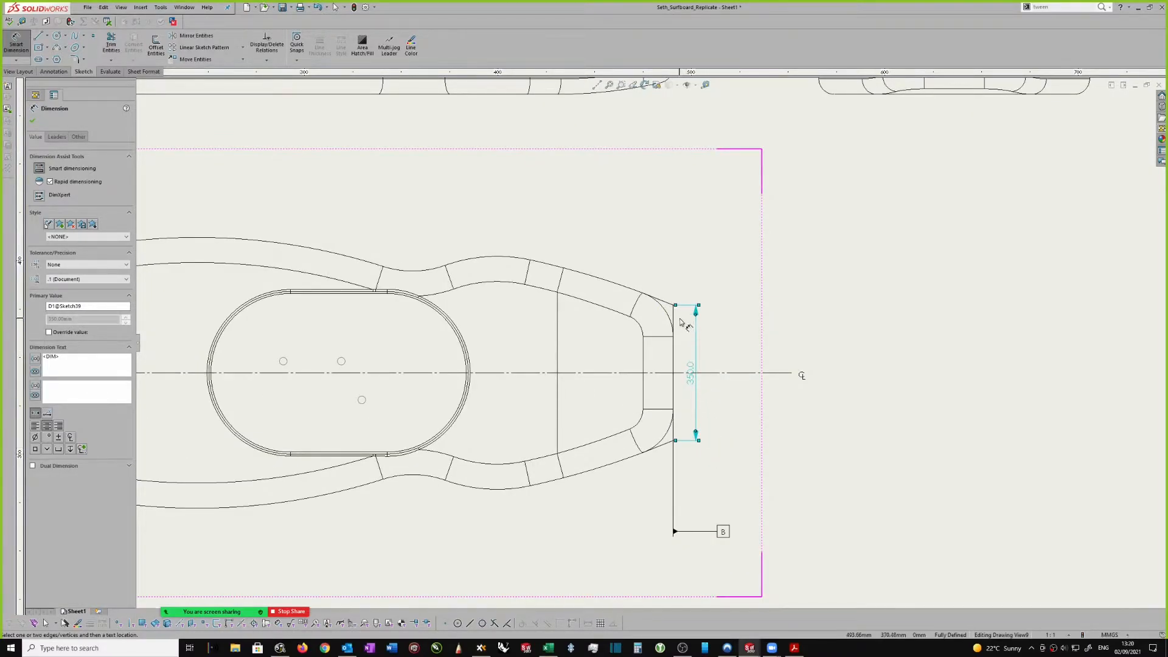
pyautogui.scroll(2, 718, 341)
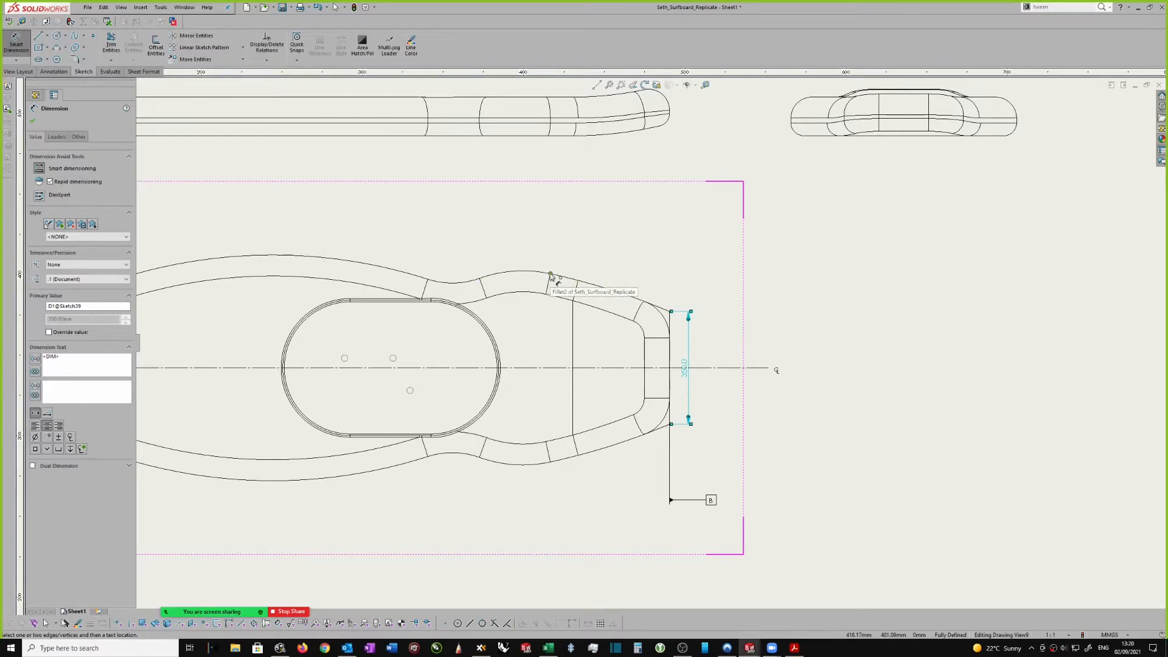
pyautogui.click(727, 368)
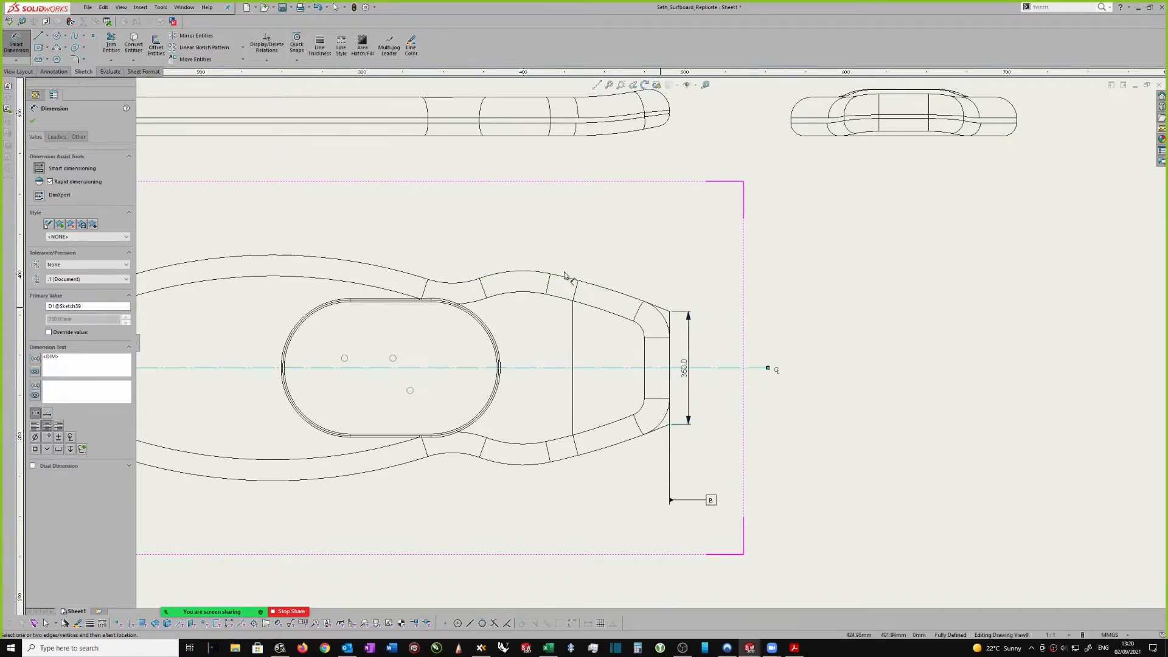
pyautogui.scroll(-1, 565, 275)
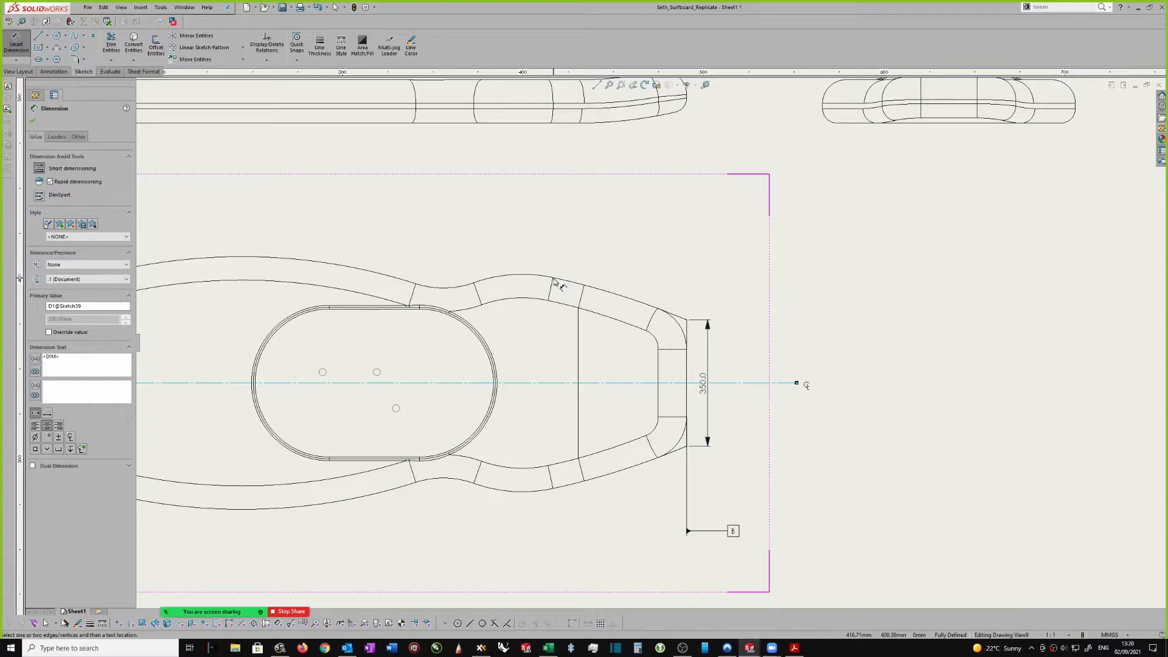
pyautogui.scroll(-2, 555, 282)
pyautogui.click(570, 289)
pyautogui.scroll(1, 646, 343)
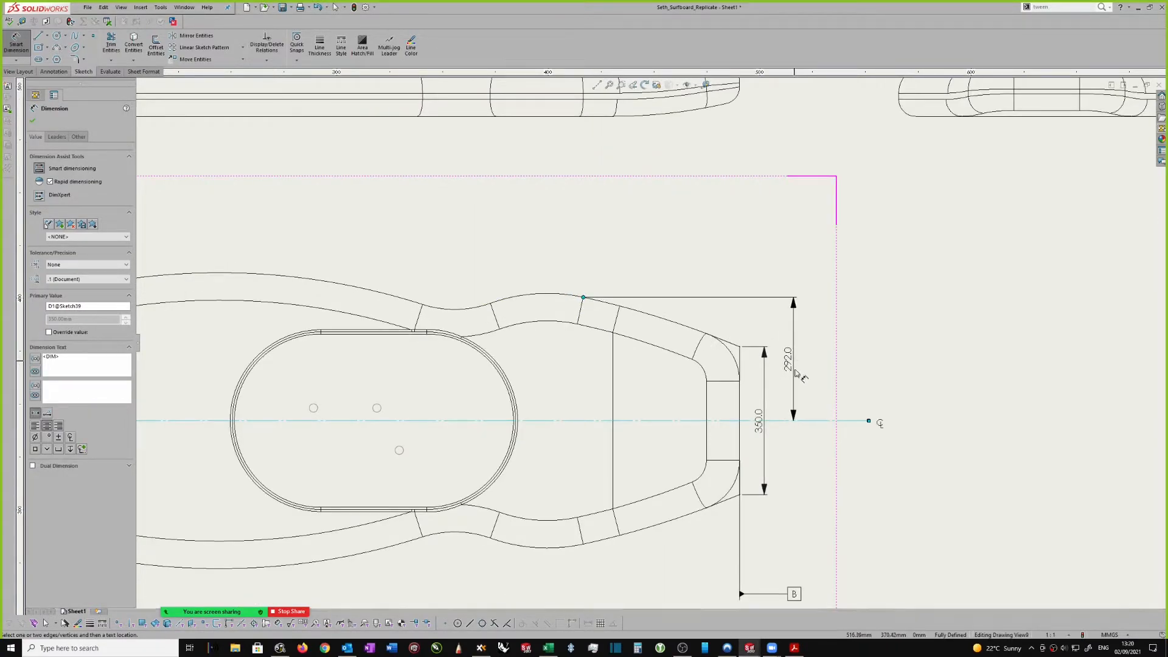
pyautogui.press('Escape')
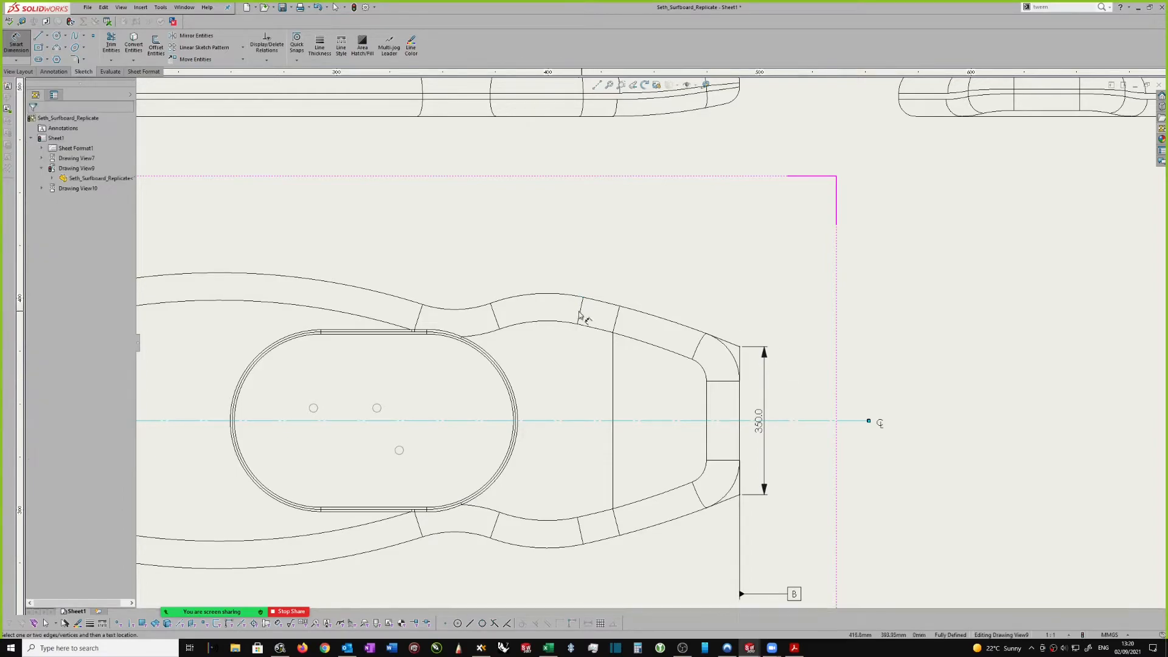
pyautogui.click(583, 298)
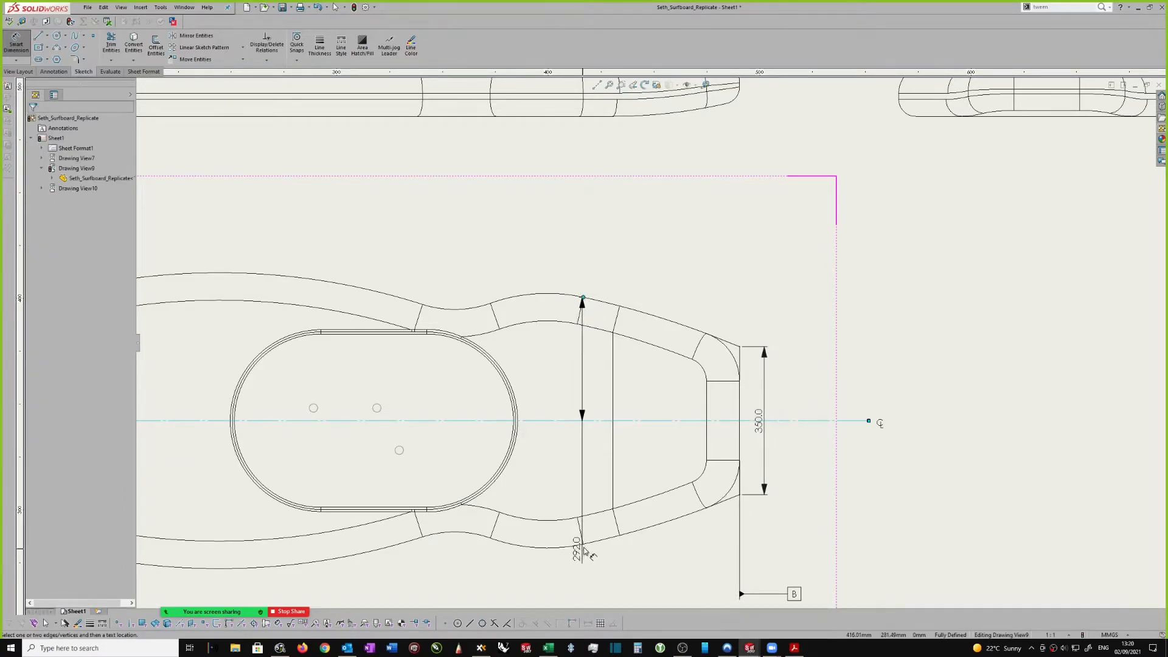
pyautogui.press('Escape')
pyautogui.press('Escape')
# Dimension the board's width between the opposite outer tangent points just before the right-end taper, placing it outside the end-width dimension.
pyautogui.moveTo(913, 400); pyautogui.dragTo(921, 297, button='right')
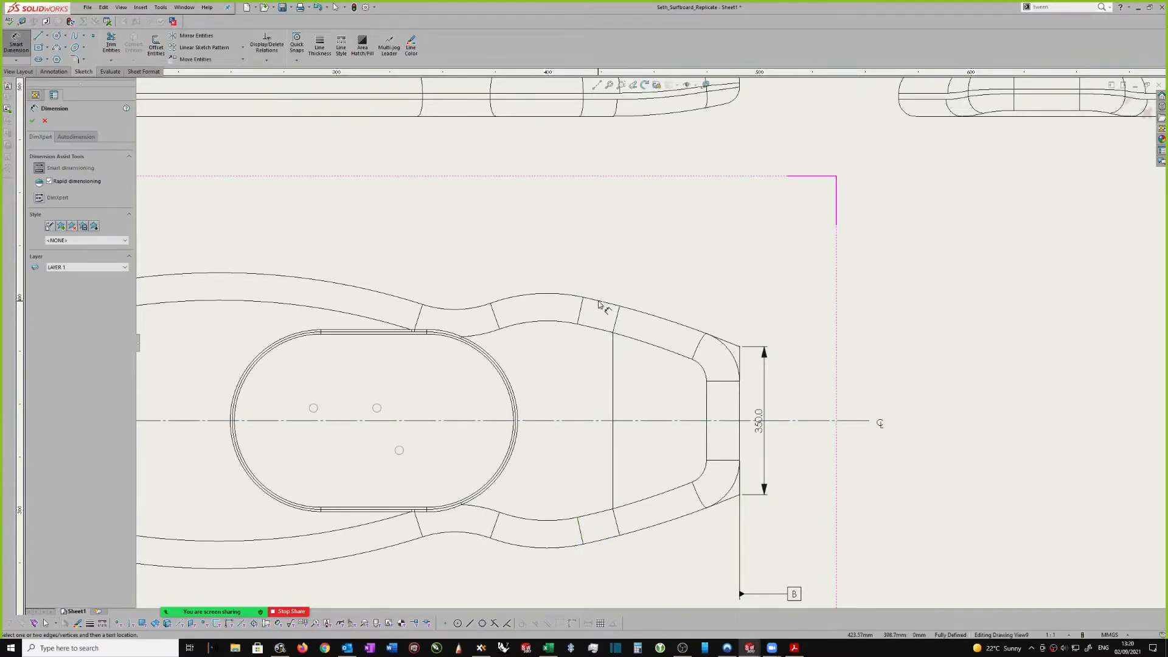
pyautogui.click(583, 298)
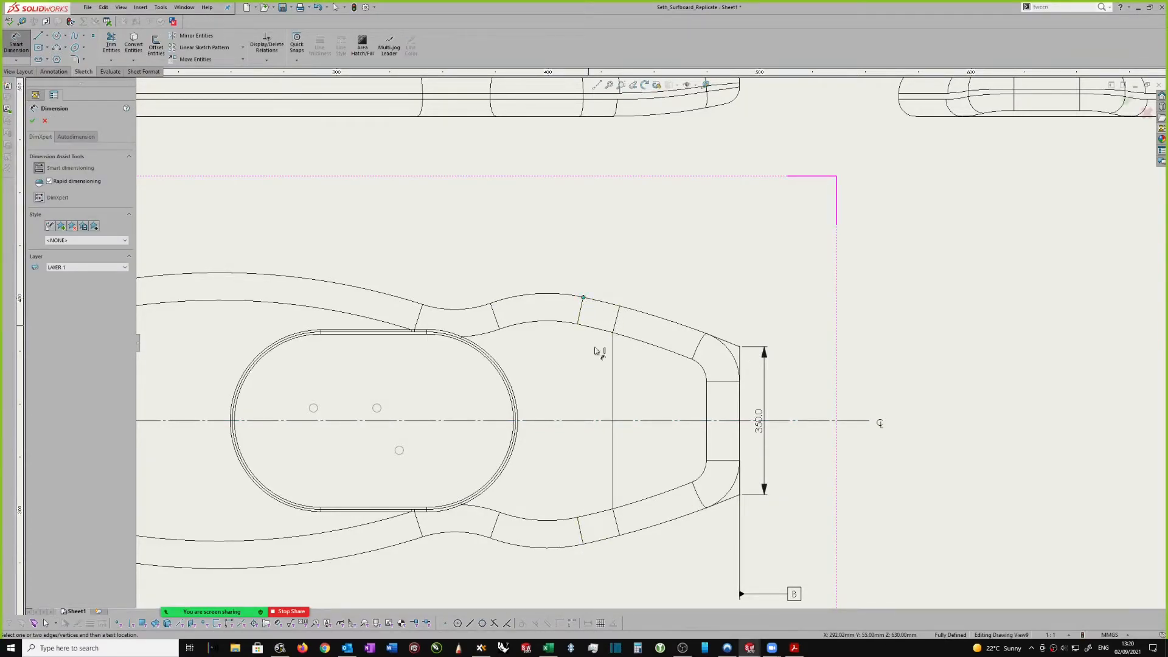
pyautogui.click(583, 545)
pyautogui.click(788, 432)
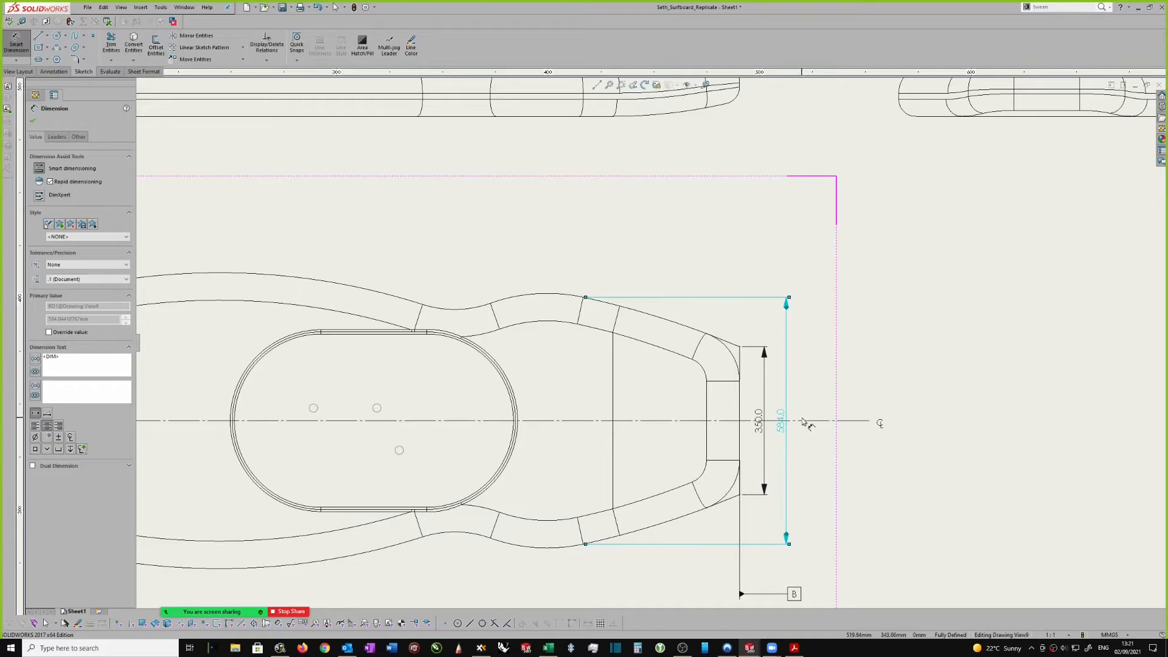
pyautogui.scroll(1, 737, 374)
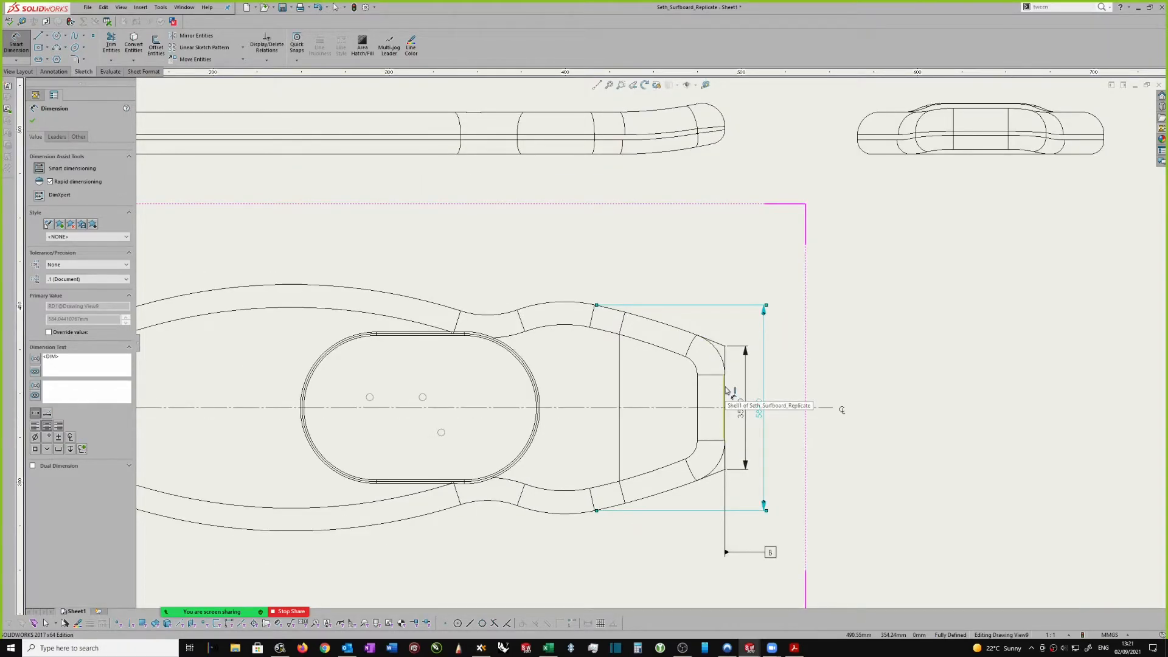
# Dimension the horizontal distance from the right end edge to the upper outer tangent point where the taper begins, placing it above the board.
pyautogui.scroll(-2, 726, 388)
pyautogui.click(708, 382)
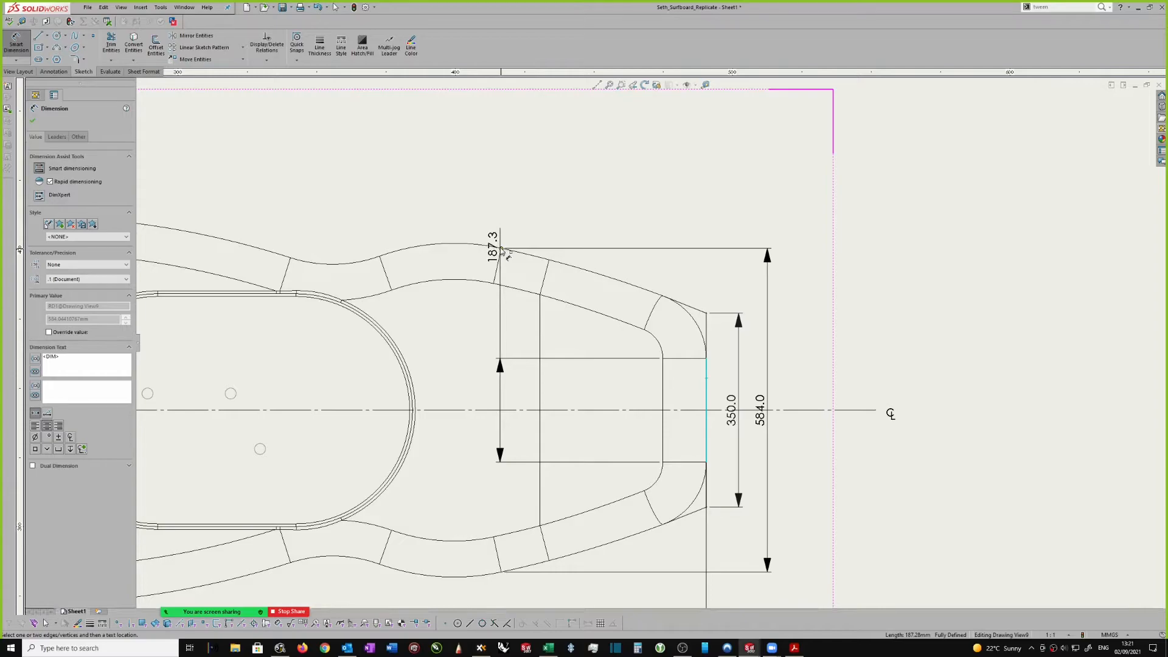
pyautogui.click(503, 249)
pyautogui.scroll(2, 503, 250)
pyautogui.click(720, 236)
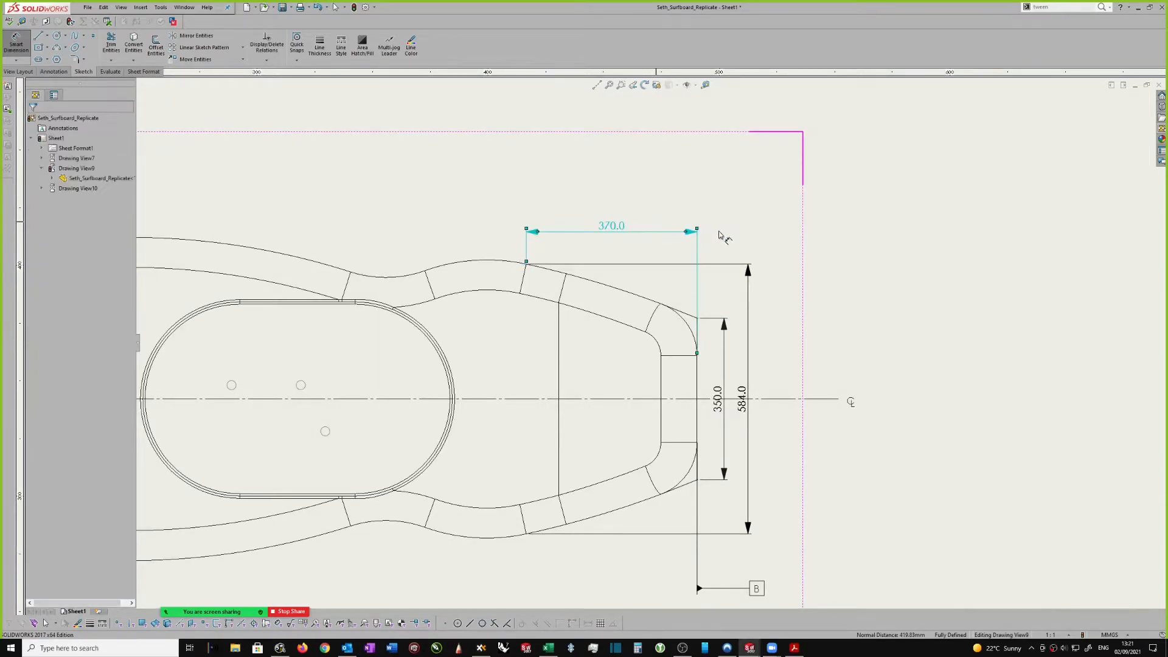
pyautogui.scroll(2, 675, 303)
pyautogui.scroll(-2, 677, 340)
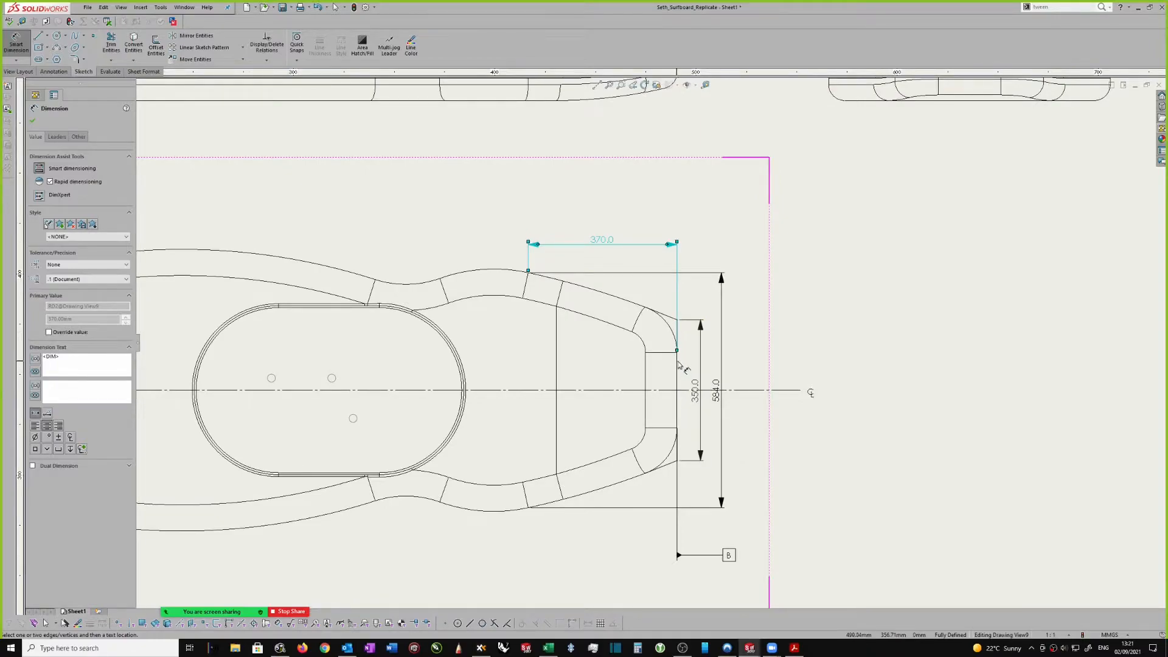
# Dimension the horizontal distance from the right end edge to the upper outer tangent point right of the waist, stacking it above the shorter length dimension.
pyautogui.click(678, 365)
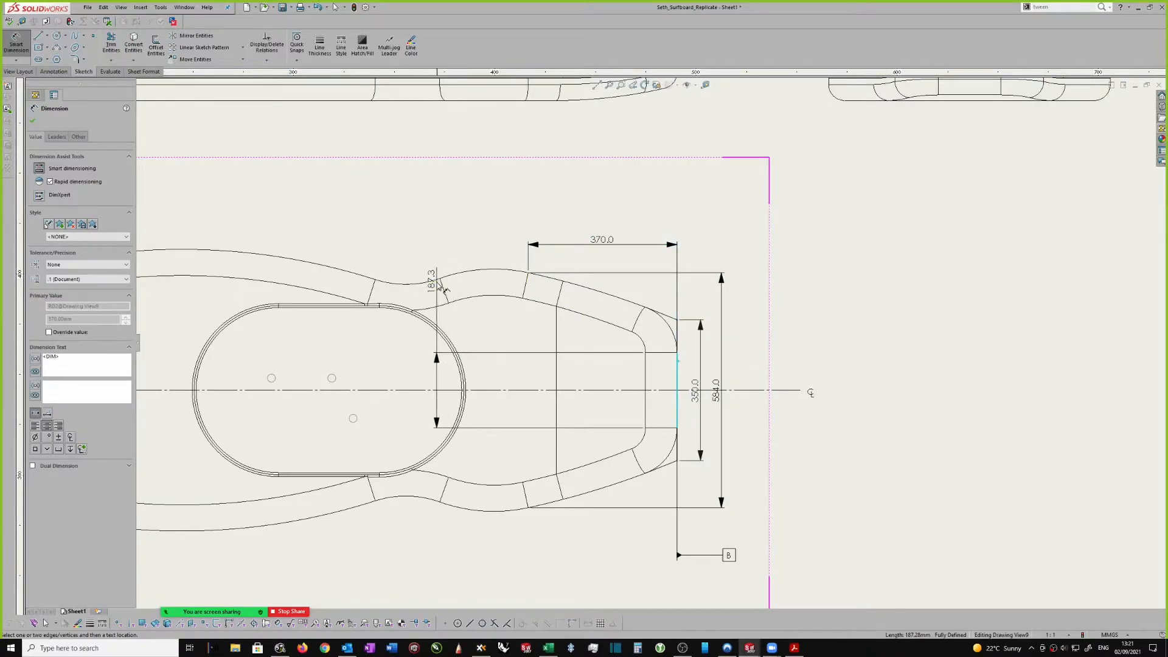
pyautogui.click(440, 278)
pyautogui.click(462, 227)
pyautogui.press('Escape')
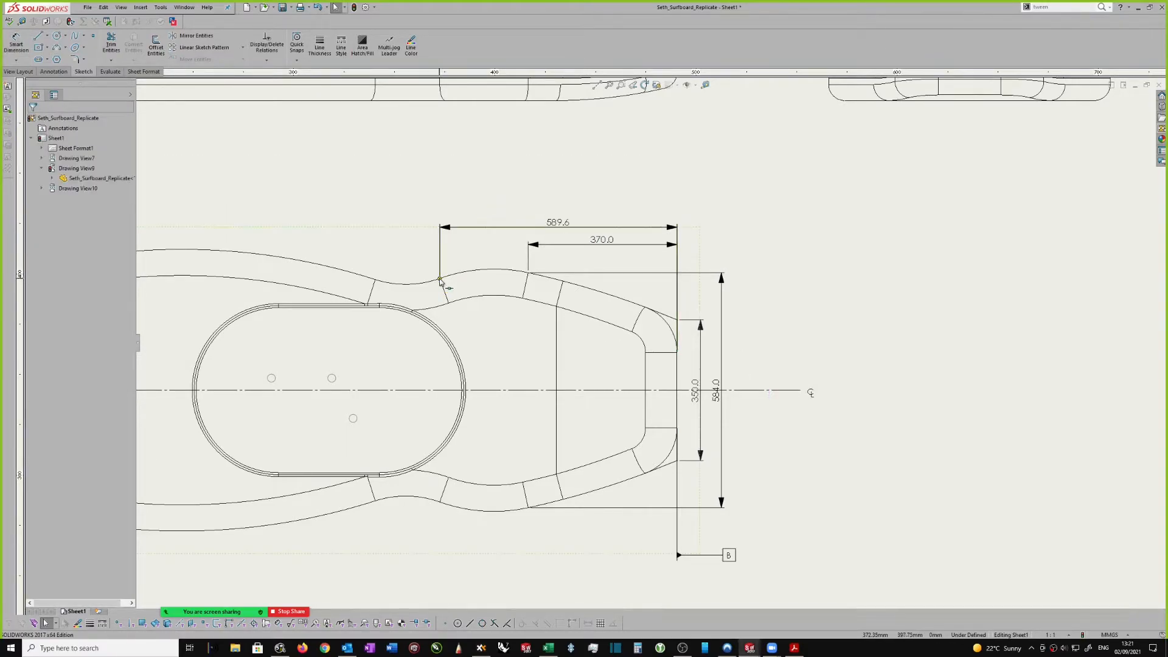
pyautogui.click(429, 534)
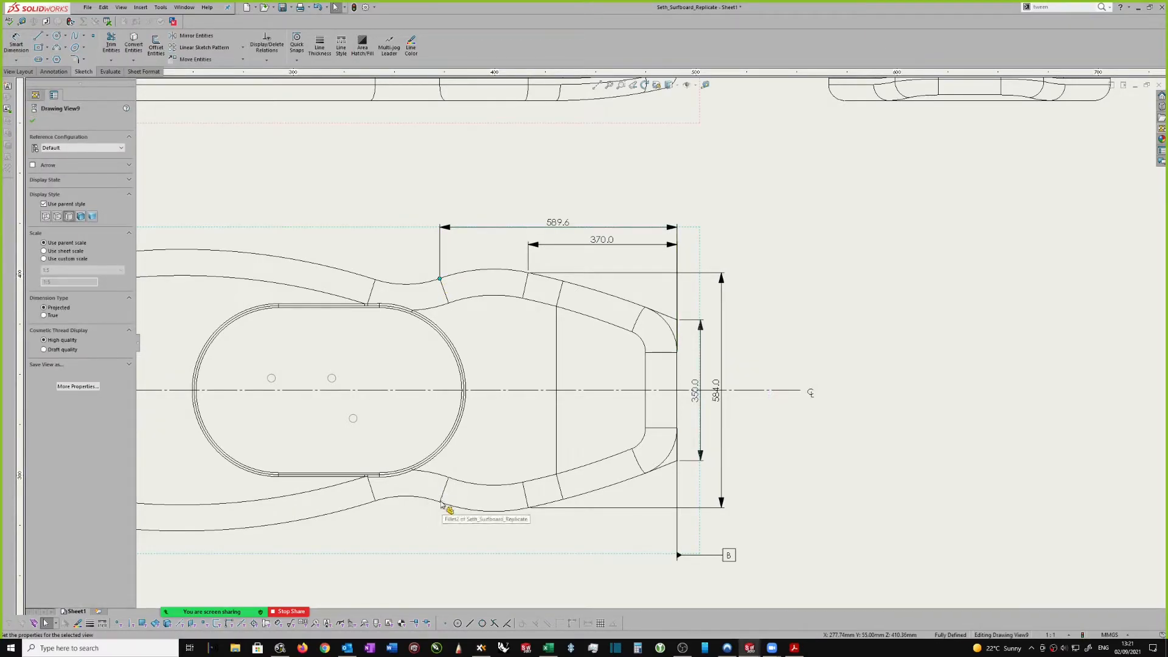
pyautogui.click(439, 503)
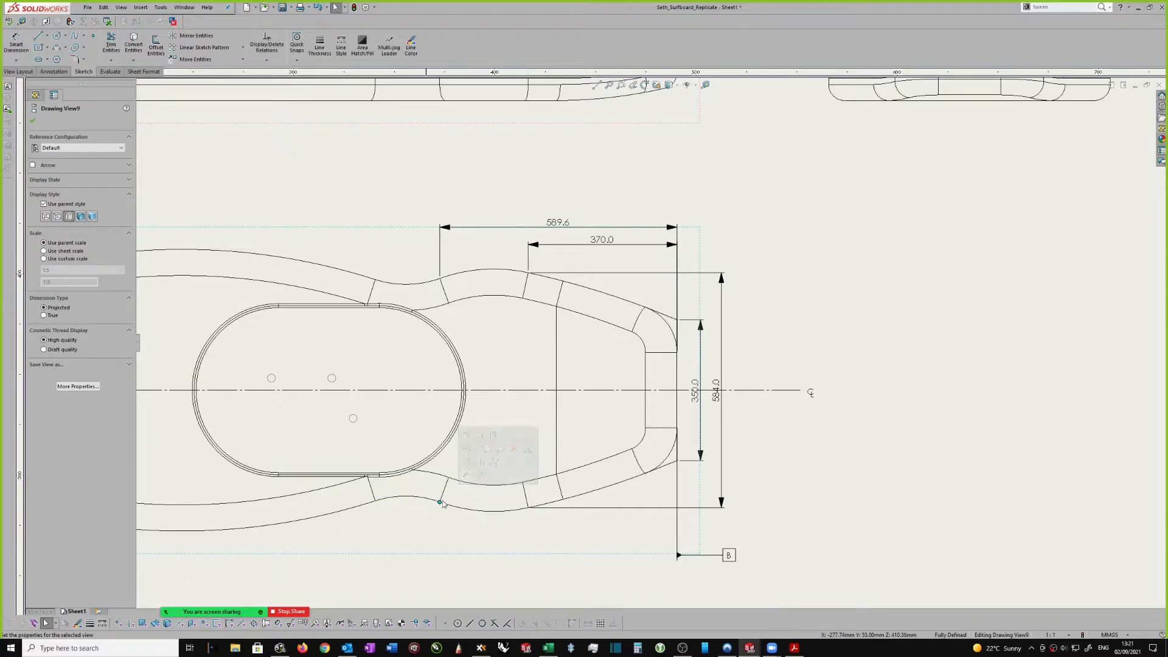
pyautogui.moveTo(811, 298); pyautogui.dragTo(813, 197, button='right')
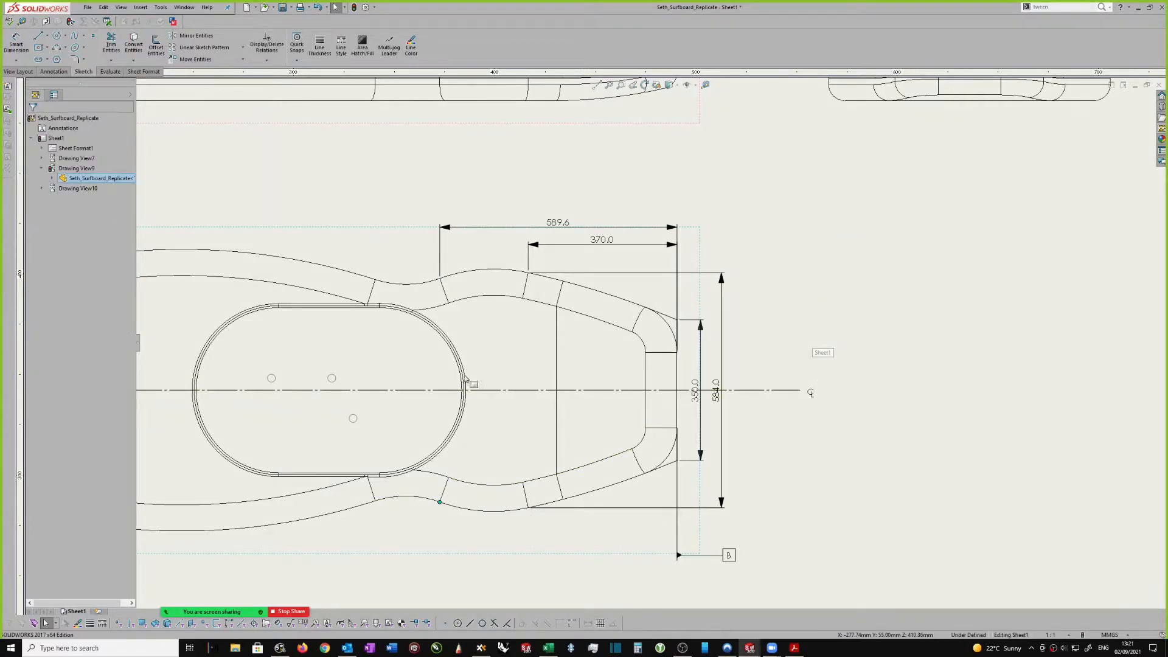
pyautogui.click(440, 503)
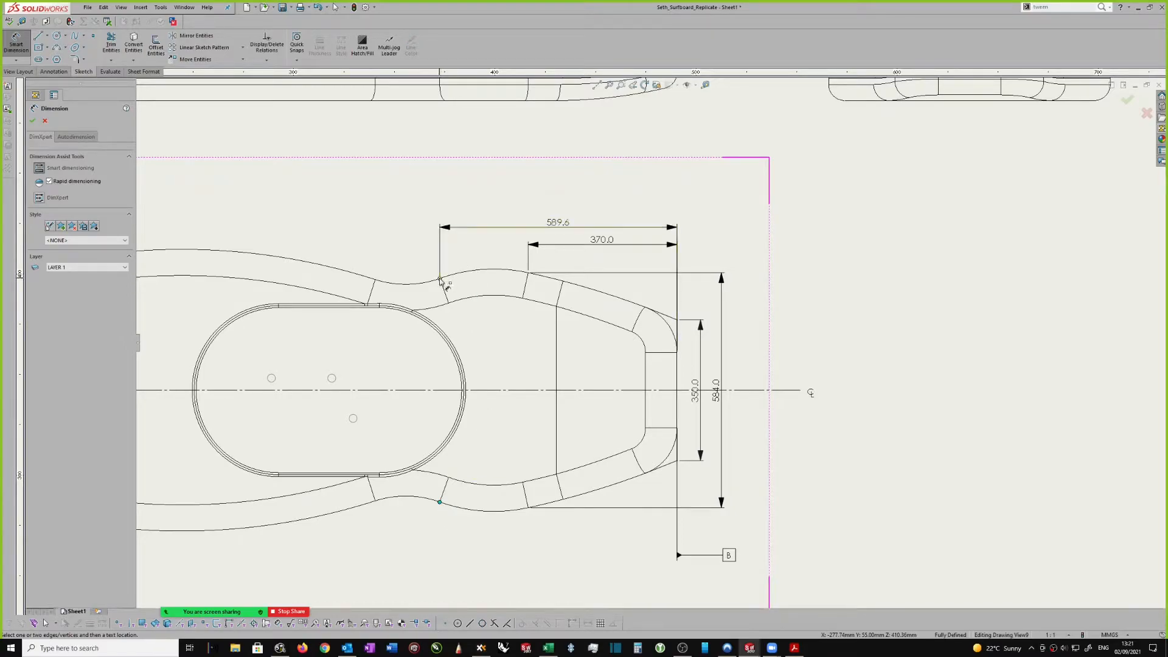
pyautogui.click(441, 277)
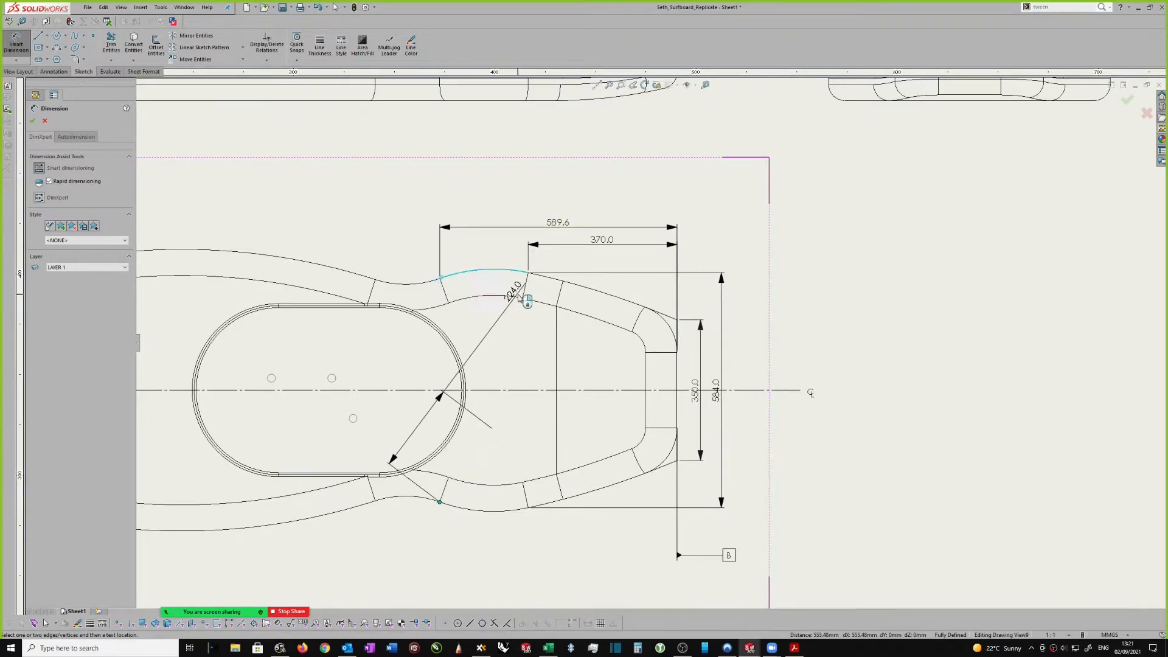
pyautogui.press('Escape')
pyautogui.click(903, 322)
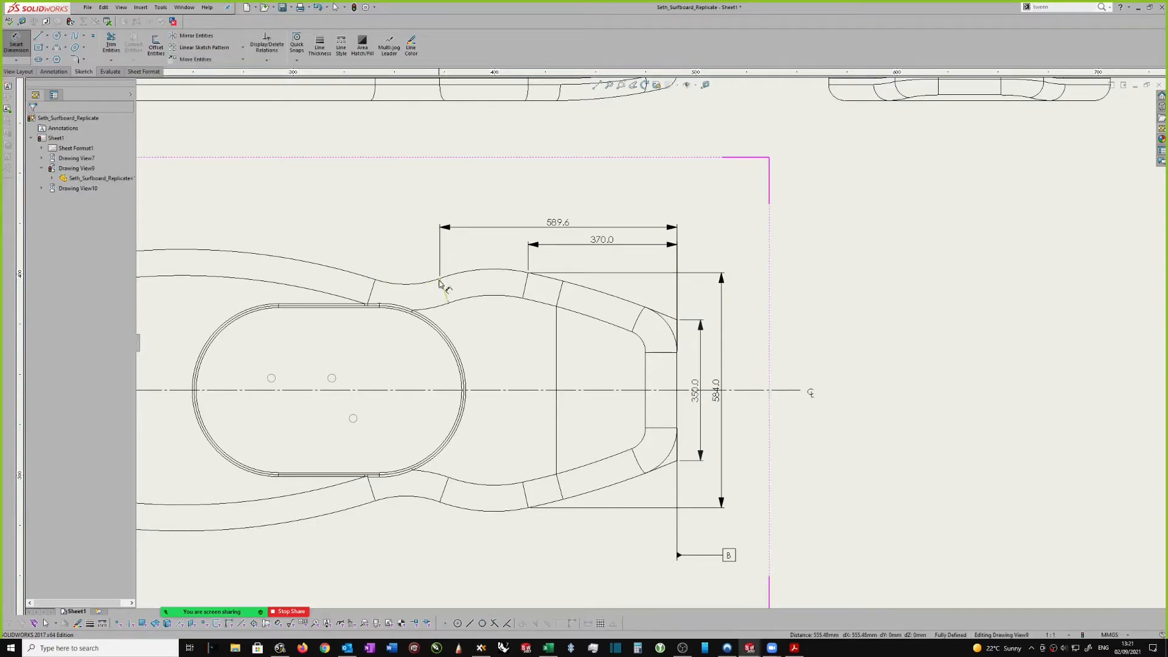
# Dimension the width between the two outer tangent points right of the waist, and move the 584.0 width dimension further outward.
pyautogui.click(440, 279)
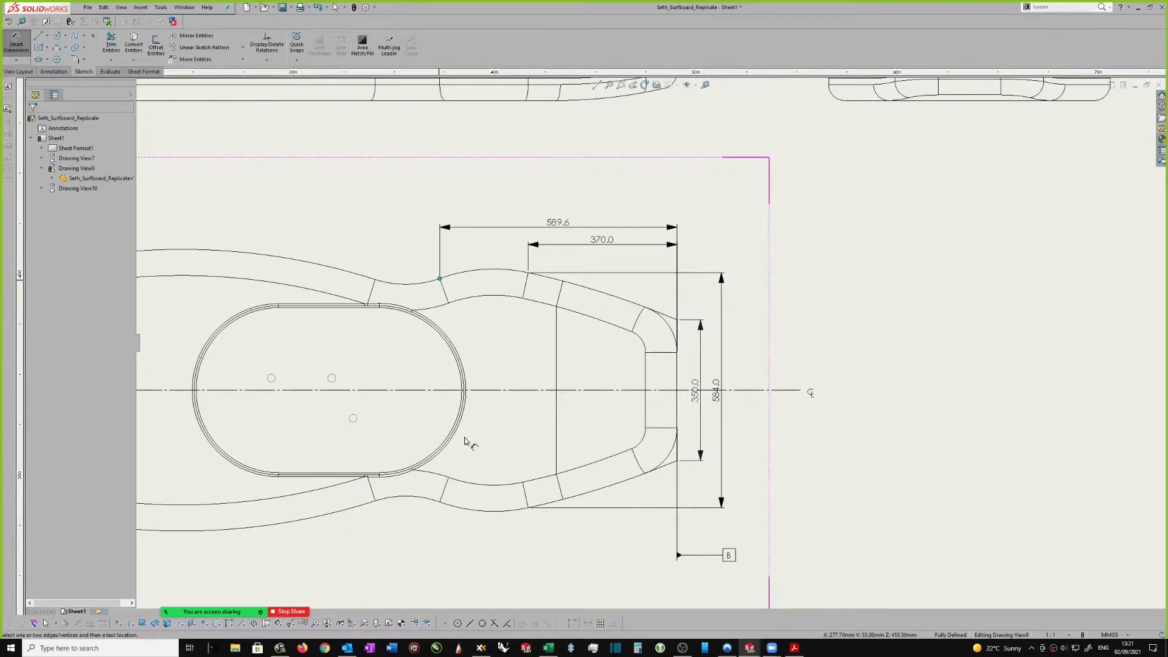
pyautogui.click(440, 503)
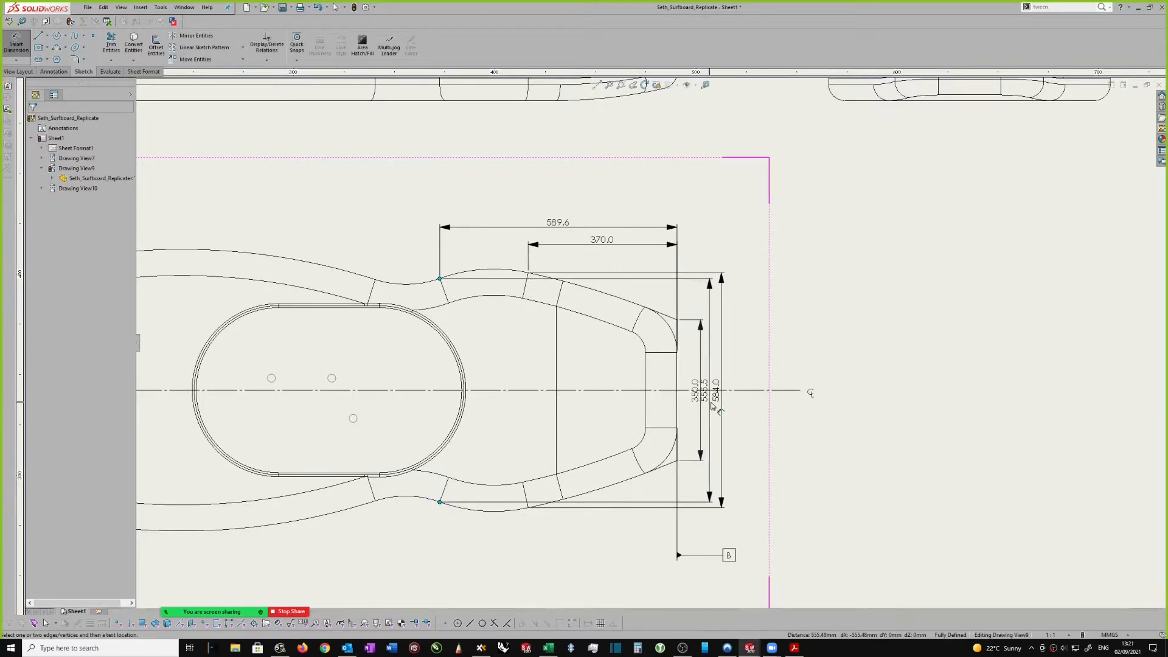
pyautogui.click(734, 400)
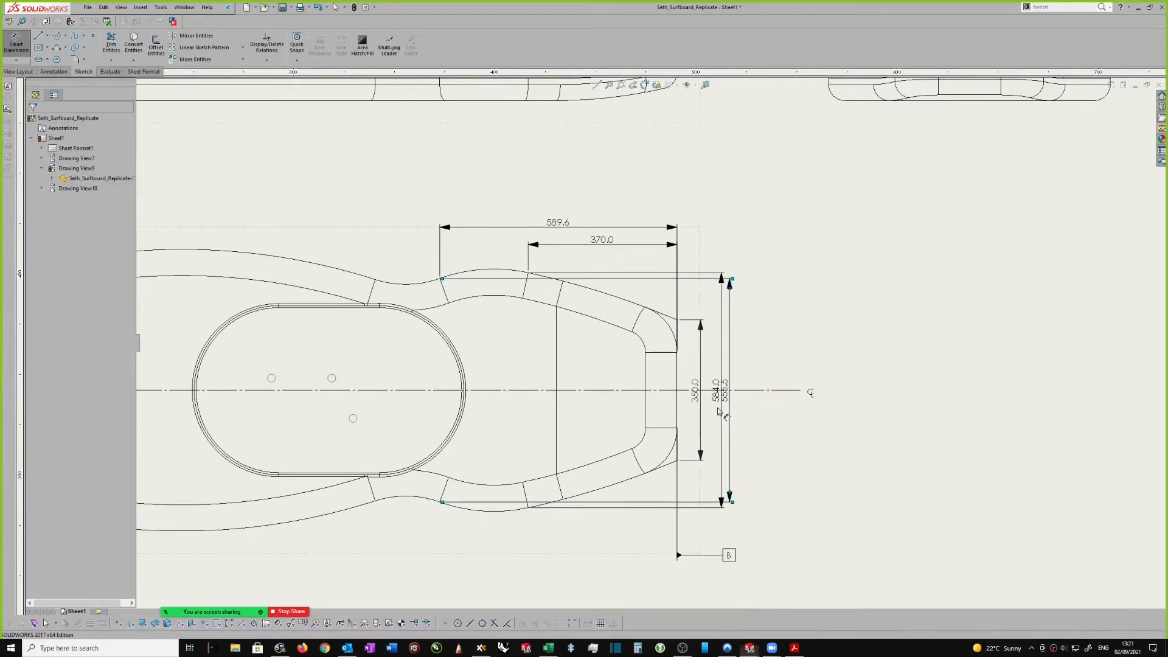
pyautogui.press('Escape')
pyautogui.moveTo(738, 394); pyautogui.dragTo(759, 402)
pyautogui.click(796, 319)
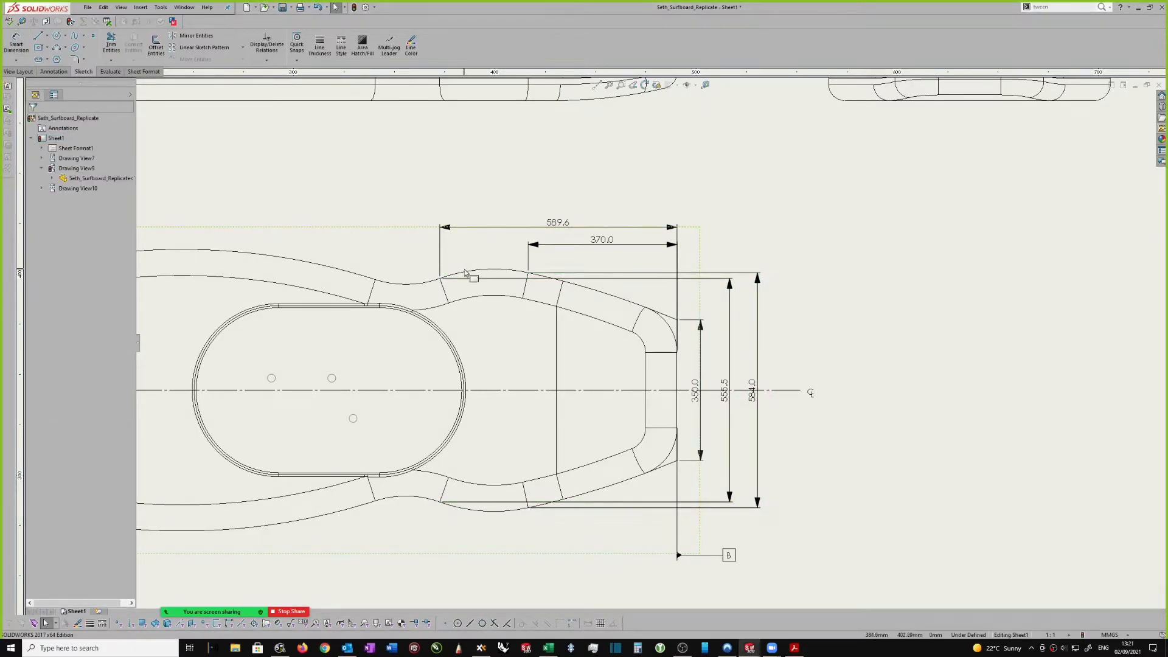
# Dimension the width between the upper and lower outer tangent points left of the waist, placing it just beyond the board's left end.
pyautogui.scroll(4, 475, 274)
pyautogui.moveTo(505, 246); pyautogui.dragTo(505, 214, button='right')
pyautogui.click(569, 310)
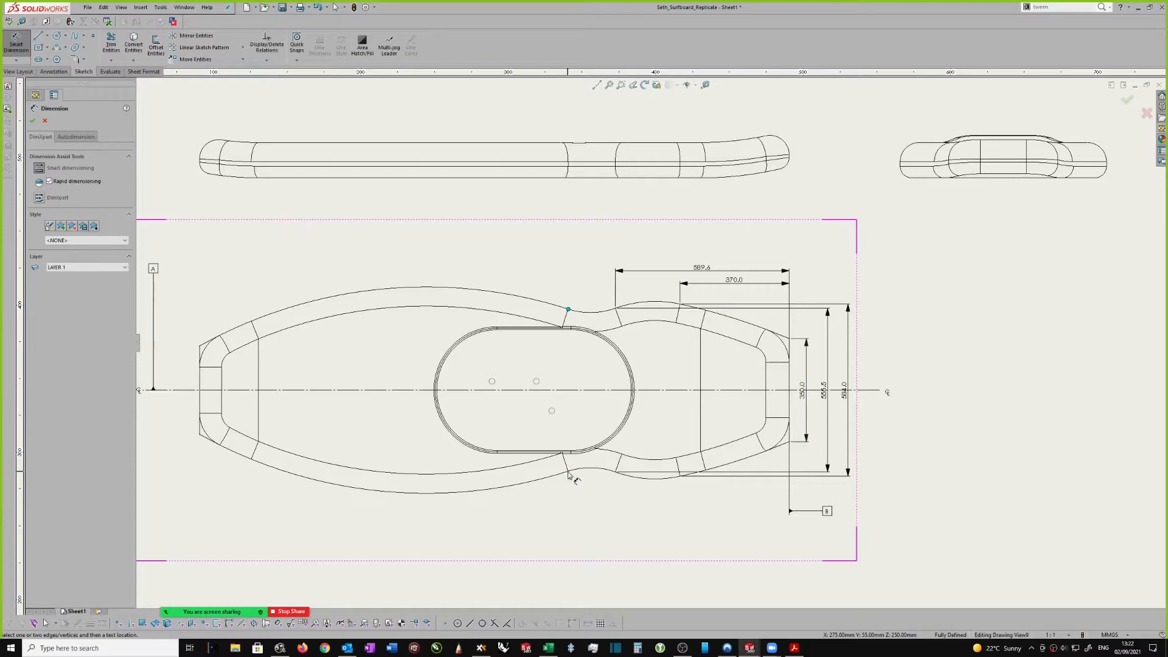
pyautogui.scroll(-3, 569, 476)
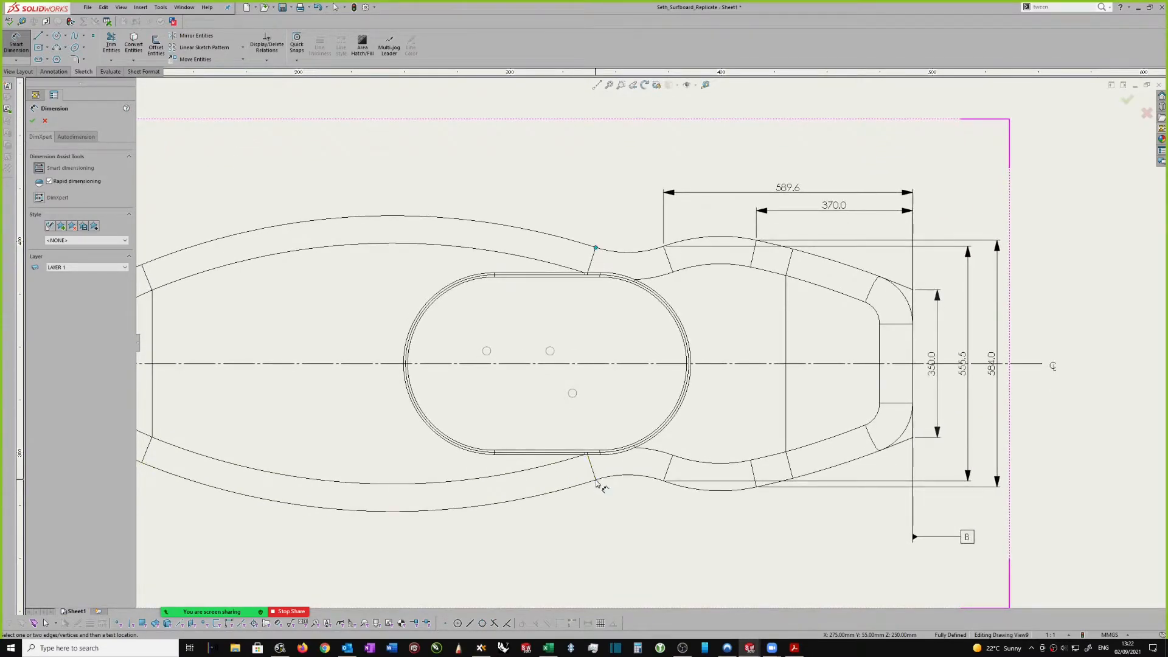
pyautogui.click(597, 482)
pyautogui.scroll(5, 596, 482)
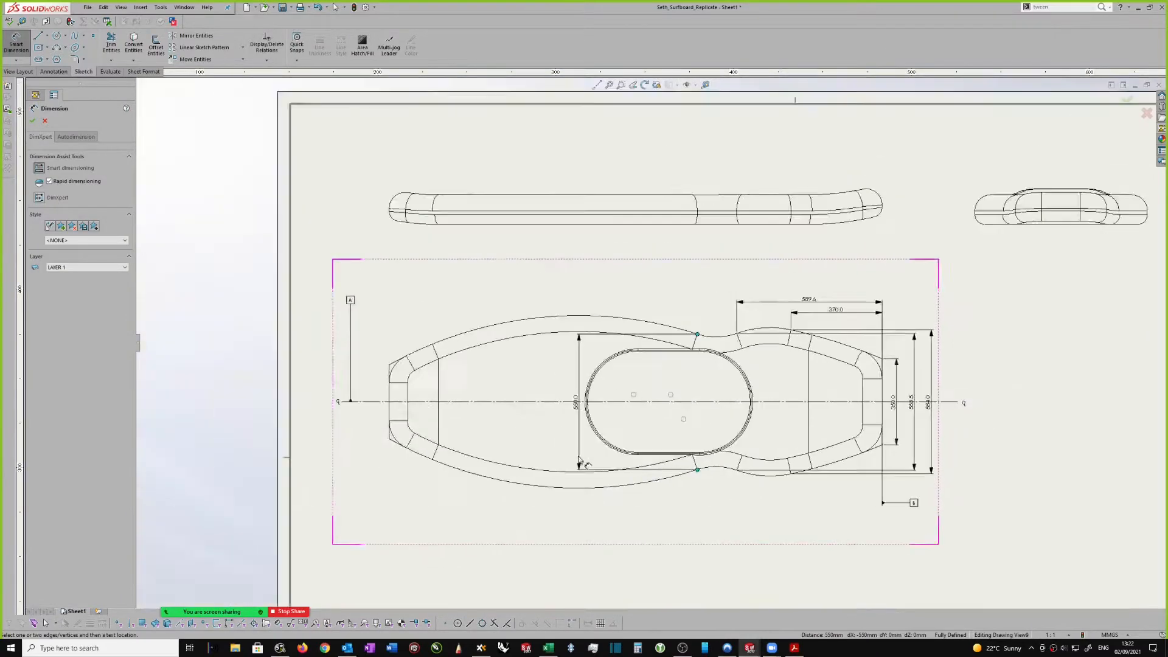
pyautogui.click(630, 399)
pyautogui.moveTo(630, 399); pyautogui.dragTo(505, 398, button='middle')
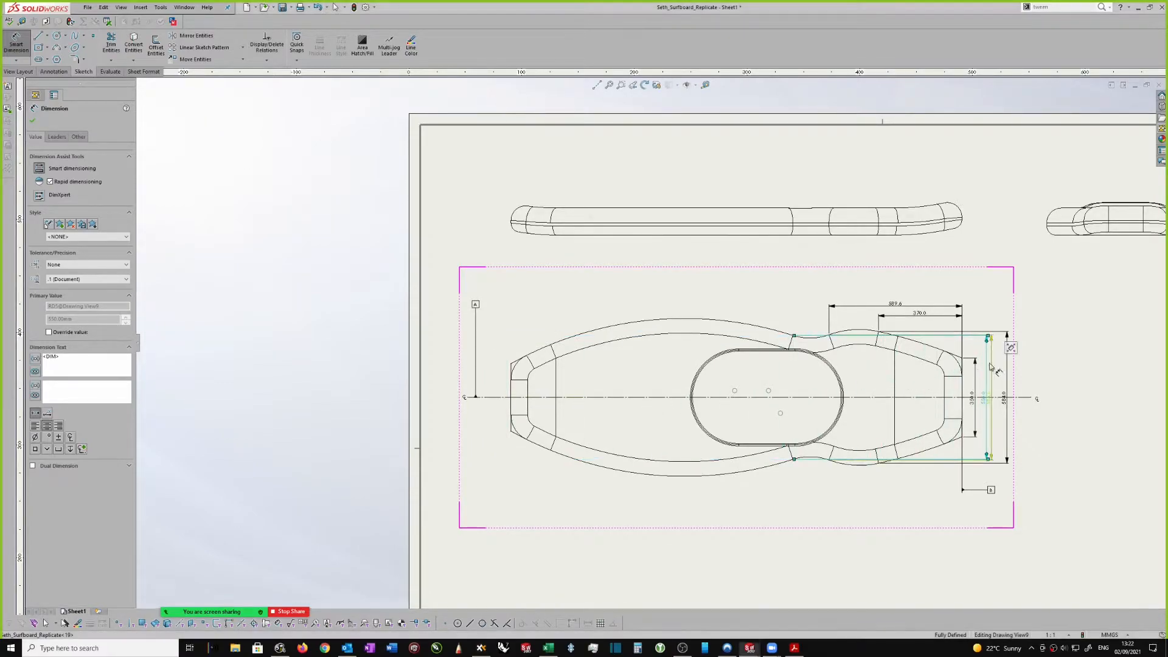
pyautogui.scroll(-6, 985, 378)
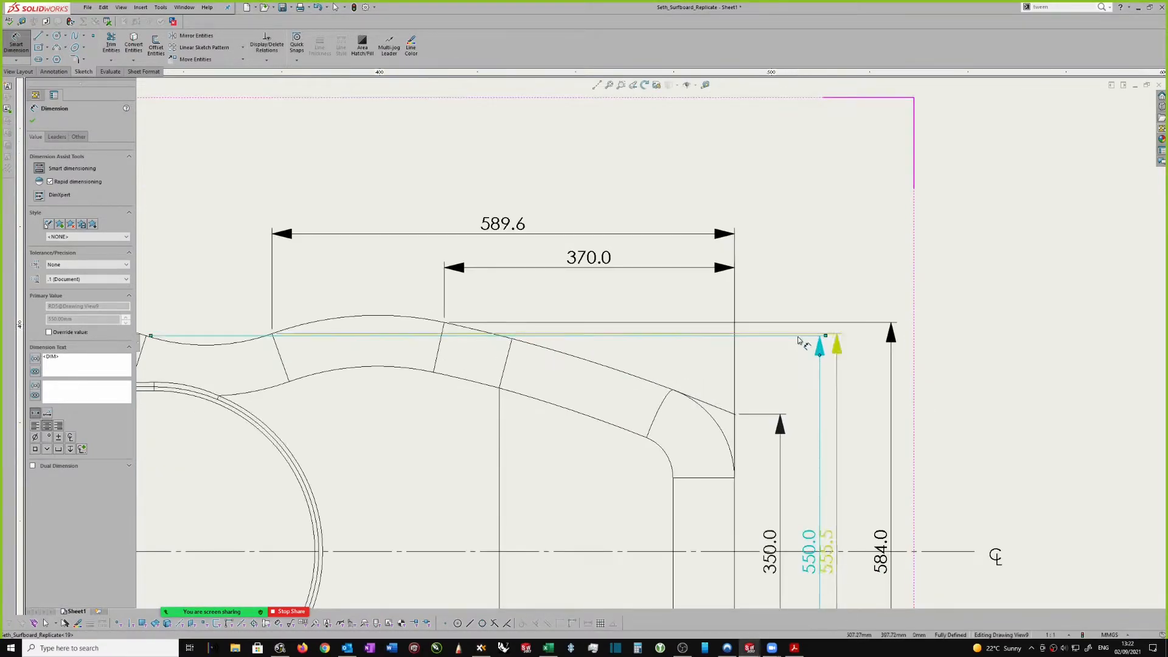
pyautogui.scroll(3, 851, 399)
pyautogui.scroll(3, 851, 399)
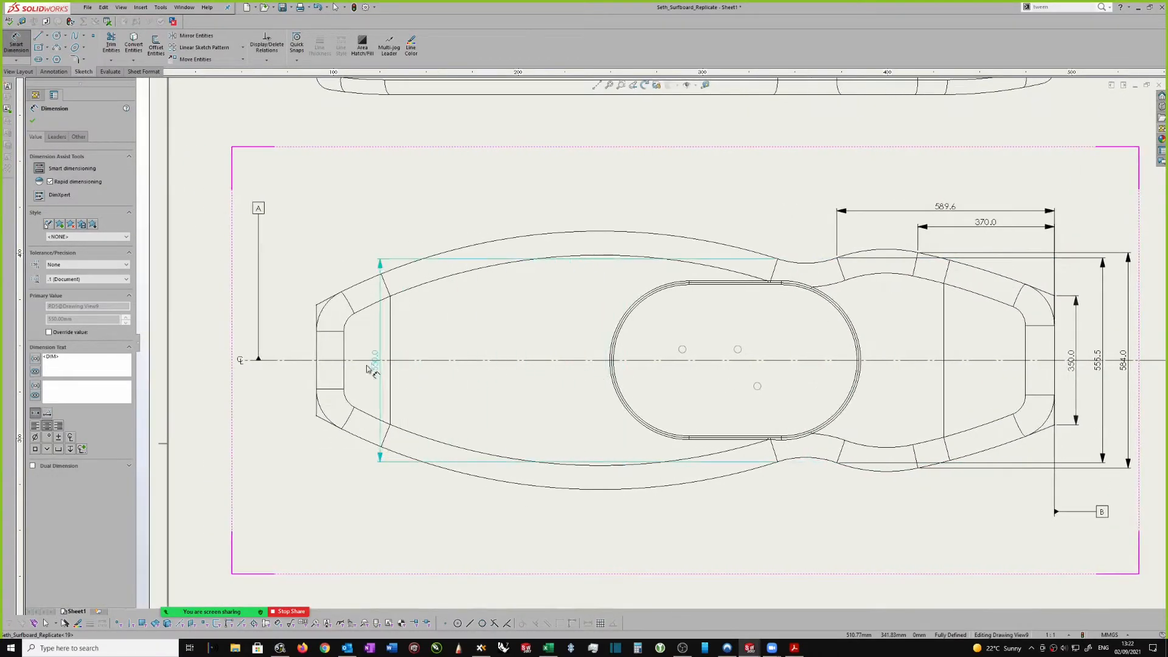
pyautogui.click(304, 370)
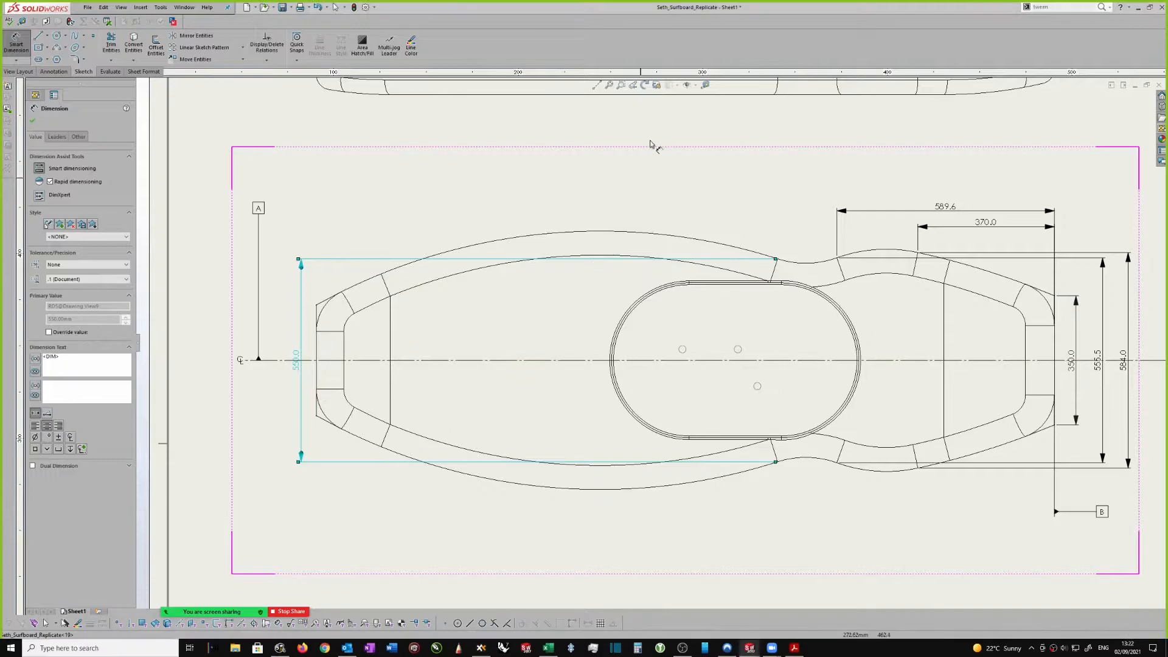
# Dimension the maximum width between the upper and lower large outer arcs, placing it outside the 550.0 width dimension at the board's left end.
pyautogui.click(615, 219)
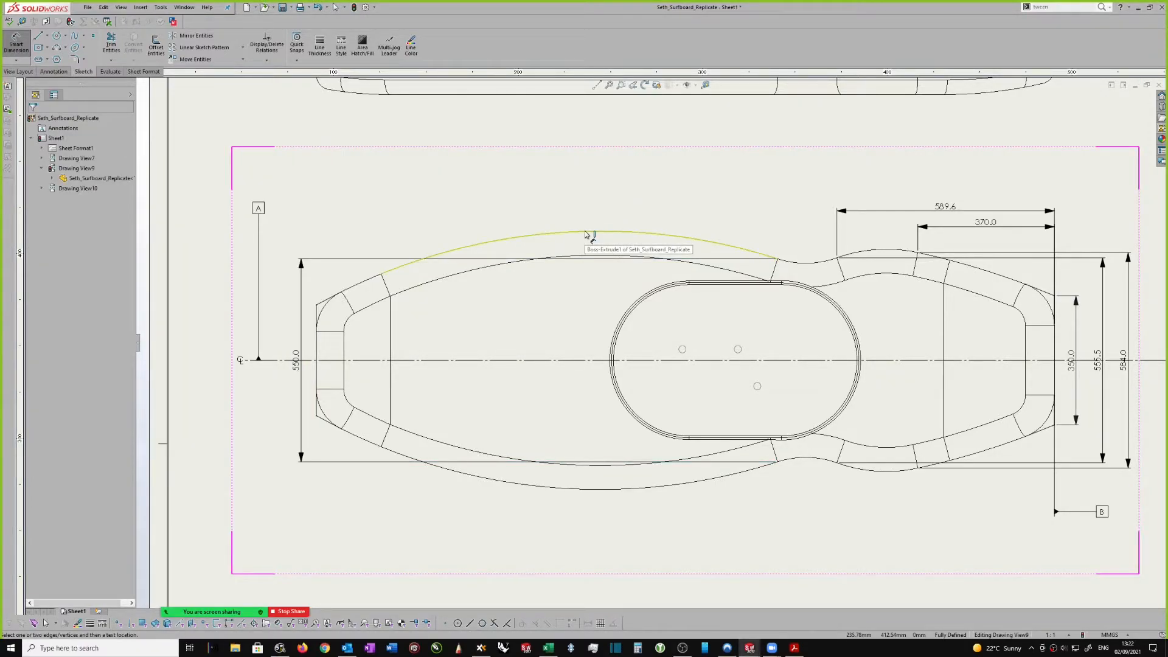
pyautogui.click(586, 234)
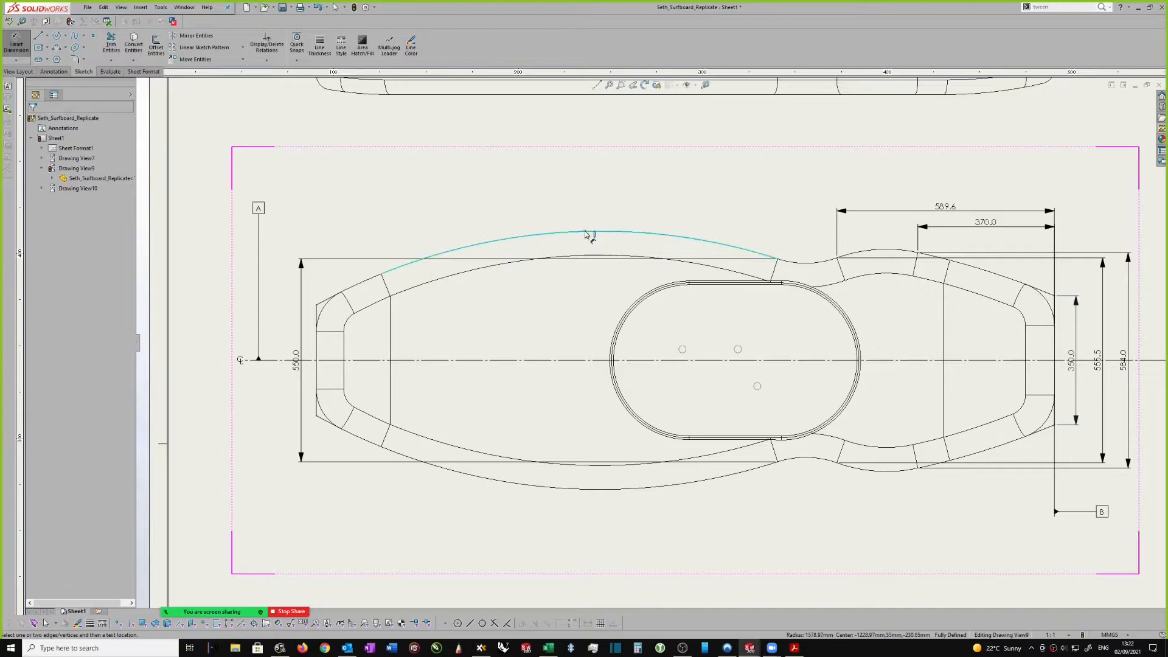
pyautogui.click(586, 490)
pyautogui.scroll(2, 529, 496)
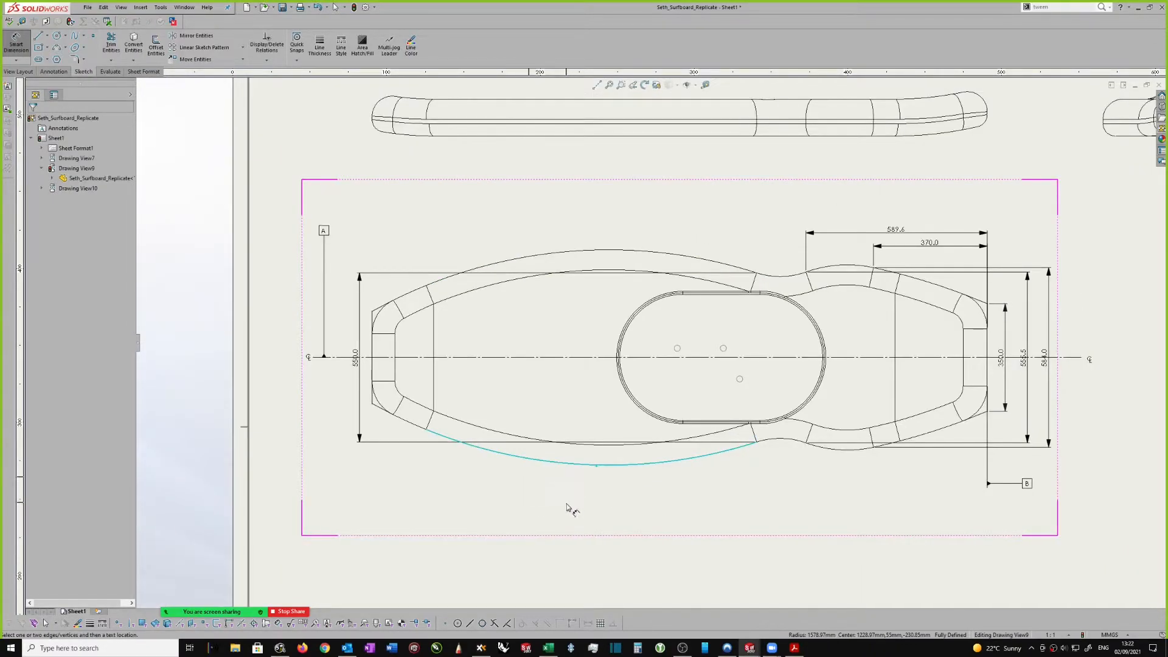
pyautogui.click(597, 251)
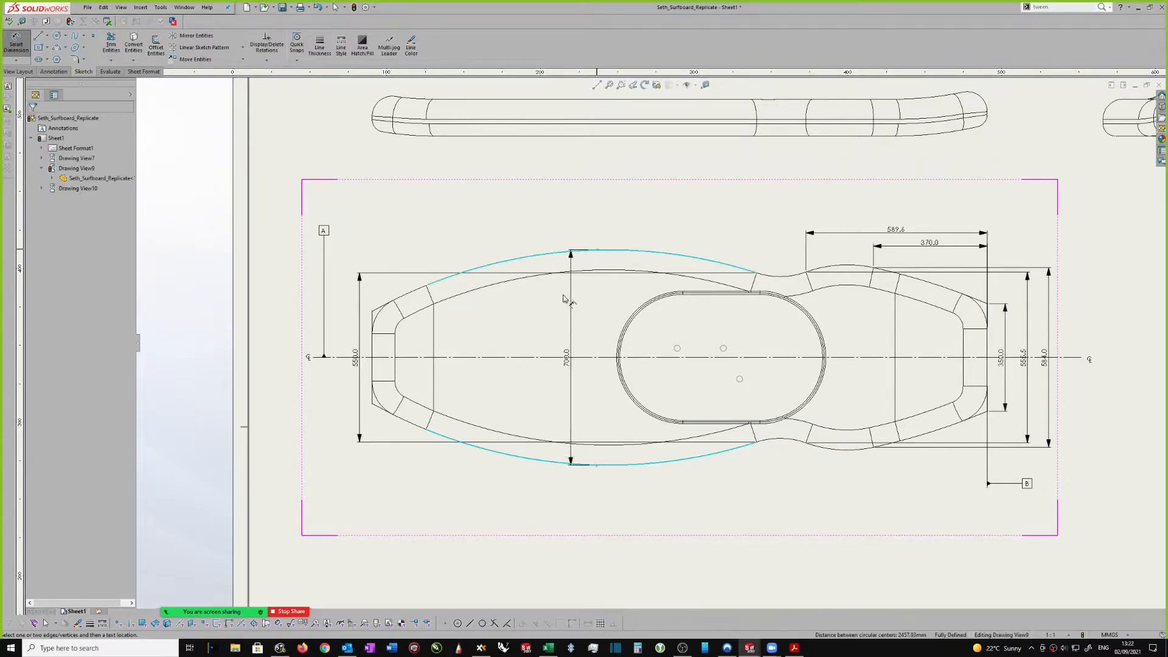
pyautogui.click(342, 394)
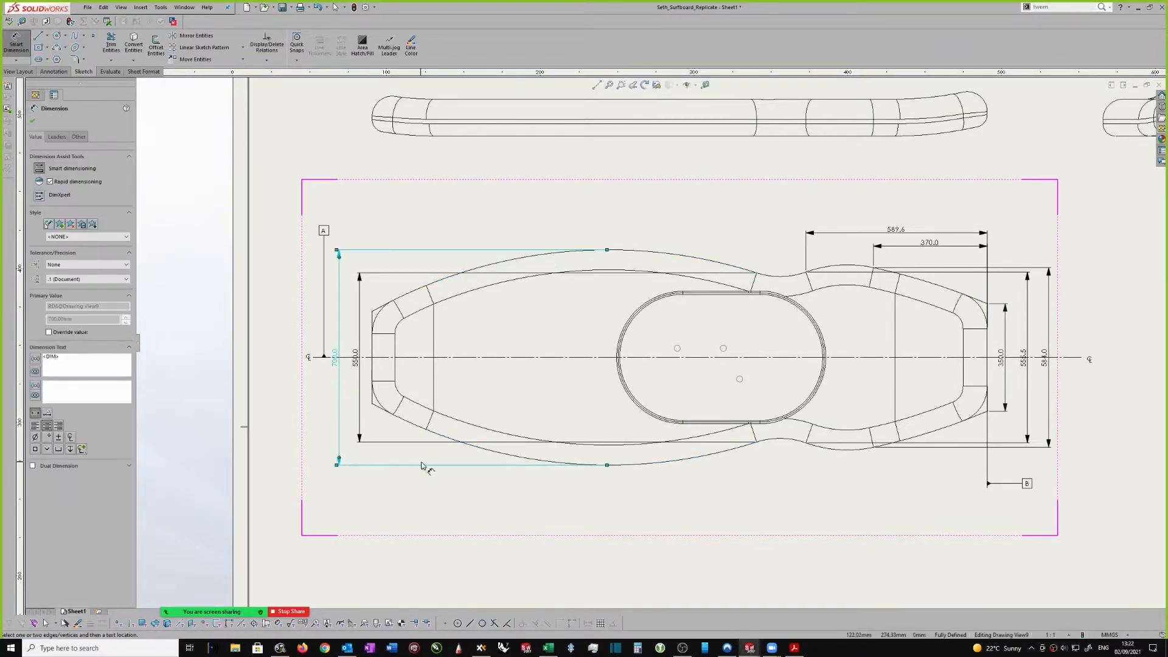
# Dimension the width between the two virtual sharps at the board's left end, placing it between the end edge and the 550.0 width dimension.
pyautogui.scroll(-1, 385, 329)
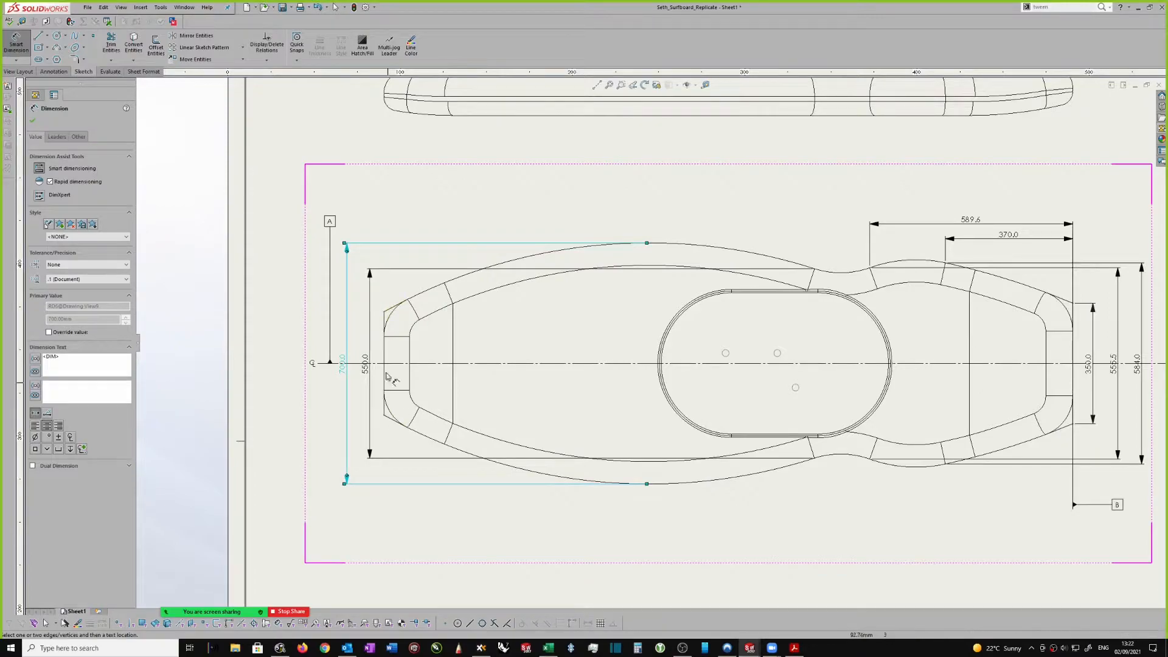
pyautogui.click(384, 312)
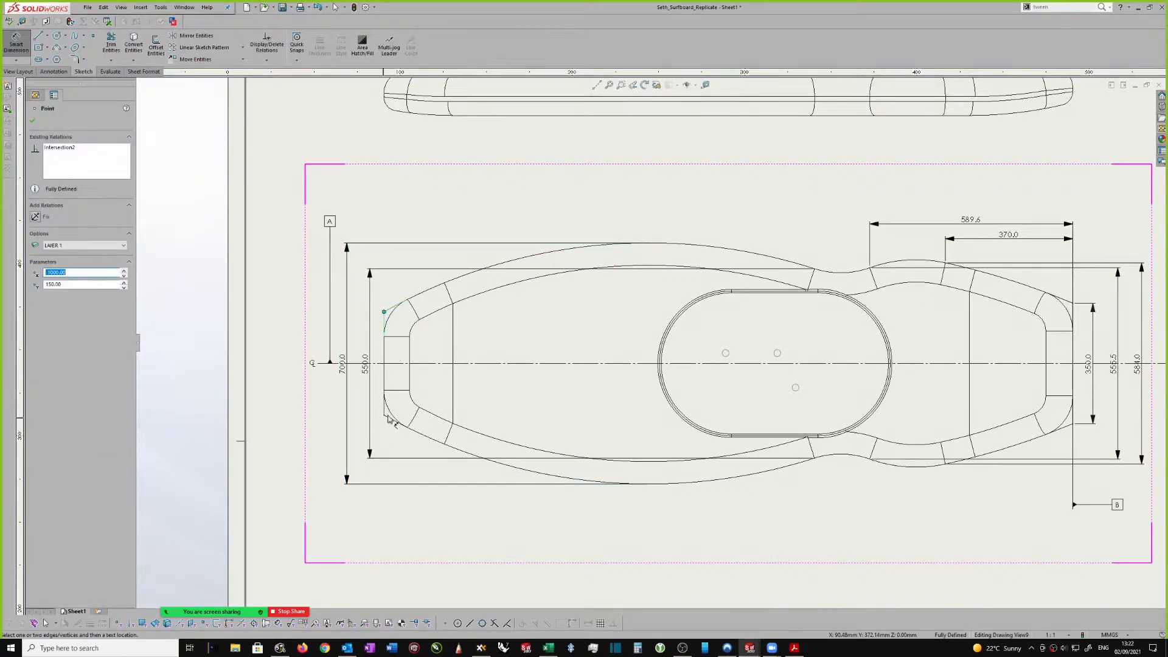
pyautogui.click(384, 415)
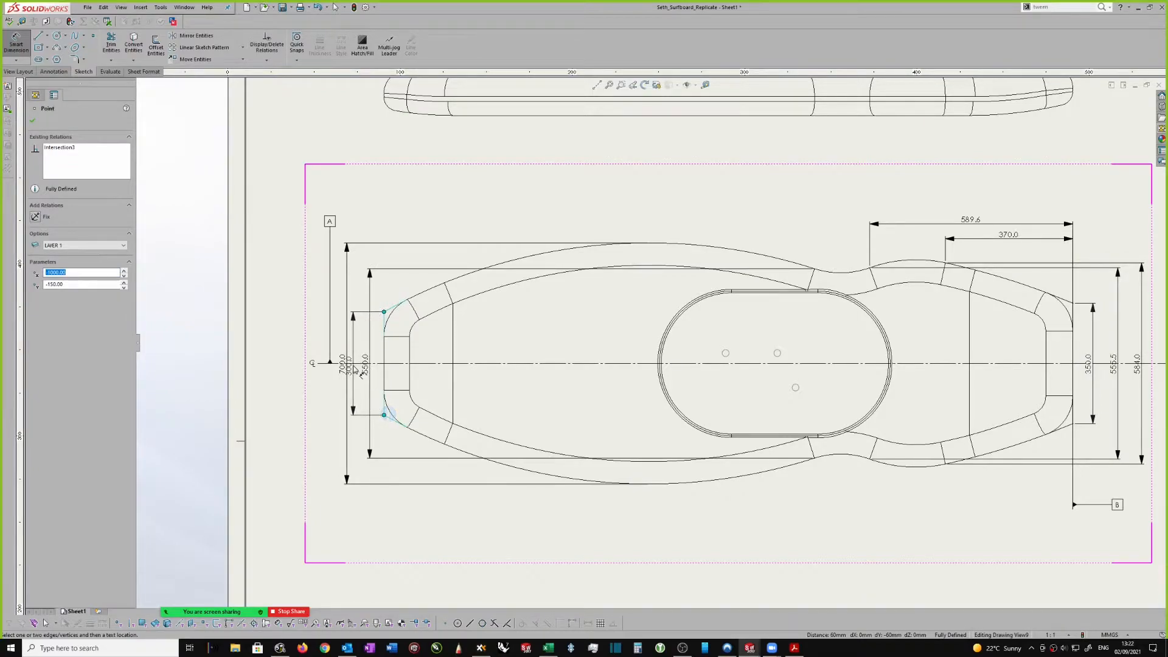
pyautogui.click(379, 369)
pyautogui.press('Escape')
# Examine the dimensioned top view, especially the waist and the right end, for outline points that still need dimensions.
pyautogui.scroll(3, 583, 377)
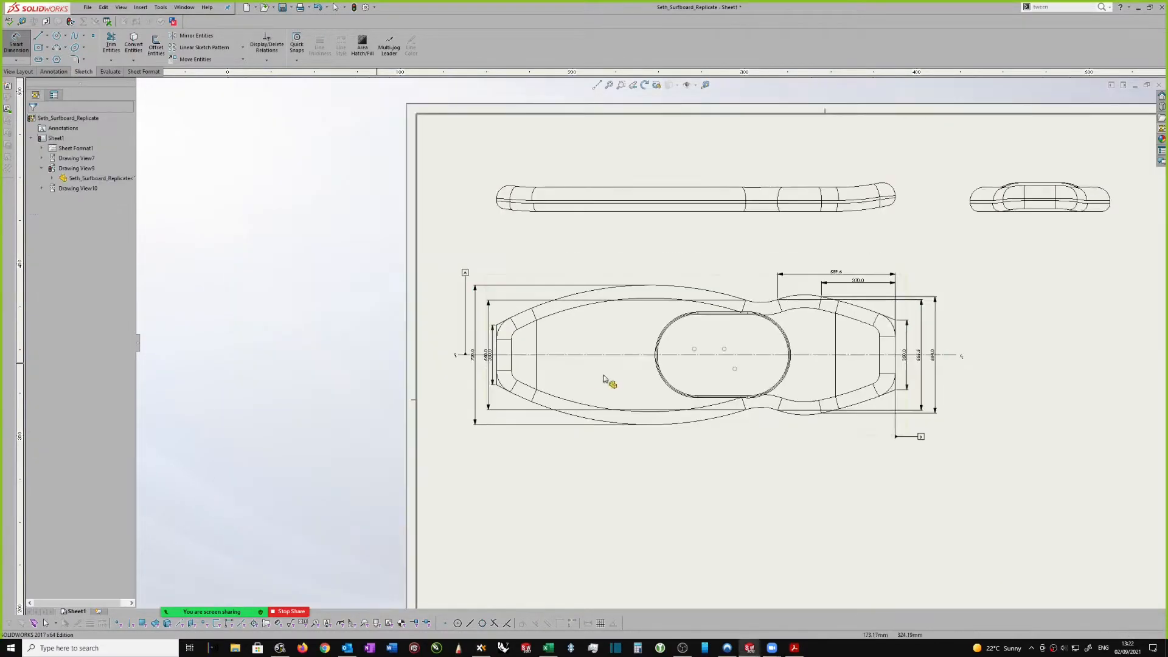
pyautogui.scroll(-3, 887, 307)
pyautogui.scroll(-2, 867, 301)
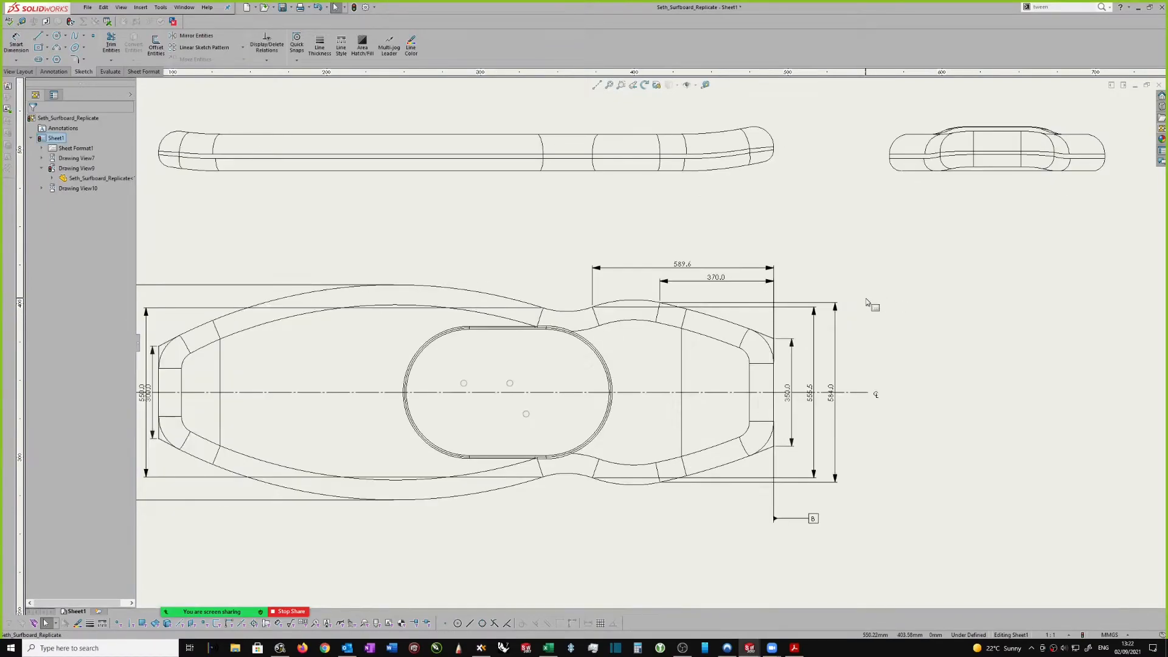
pyautogui.scroll(-1, 867, 301)
pyautogui.scroll(1, 768, 316)
pyautogui.scroll(-1, 712, 318)
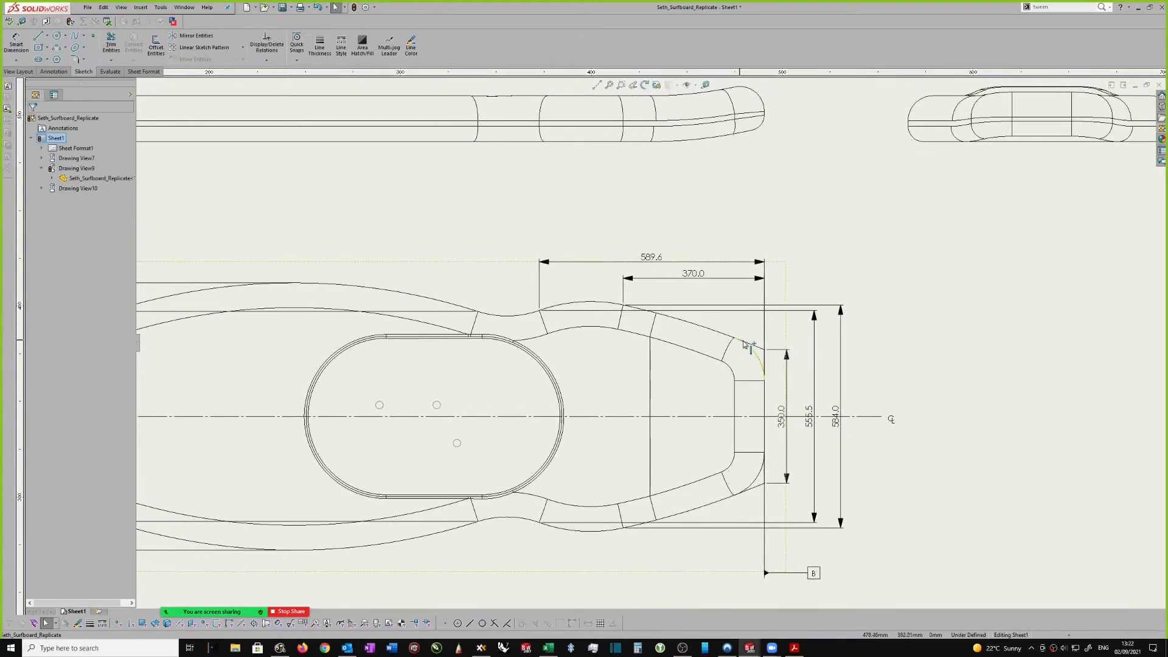
pyautogui.scroll(-1, 741, 344)
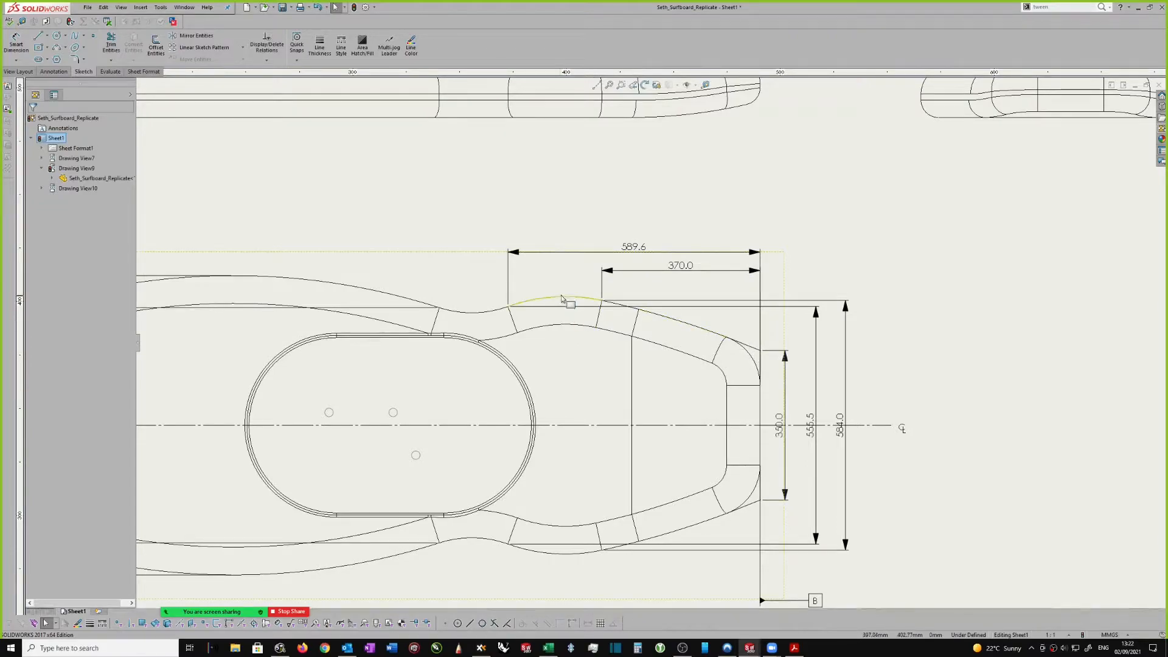
pyautogui.scroll(1, 519, 314)
pyautogui.scroll(-1, 486, 316)
pyautogui.scroll(1, 478, 315)
pyautogui.scroll(-1, 480, 306)
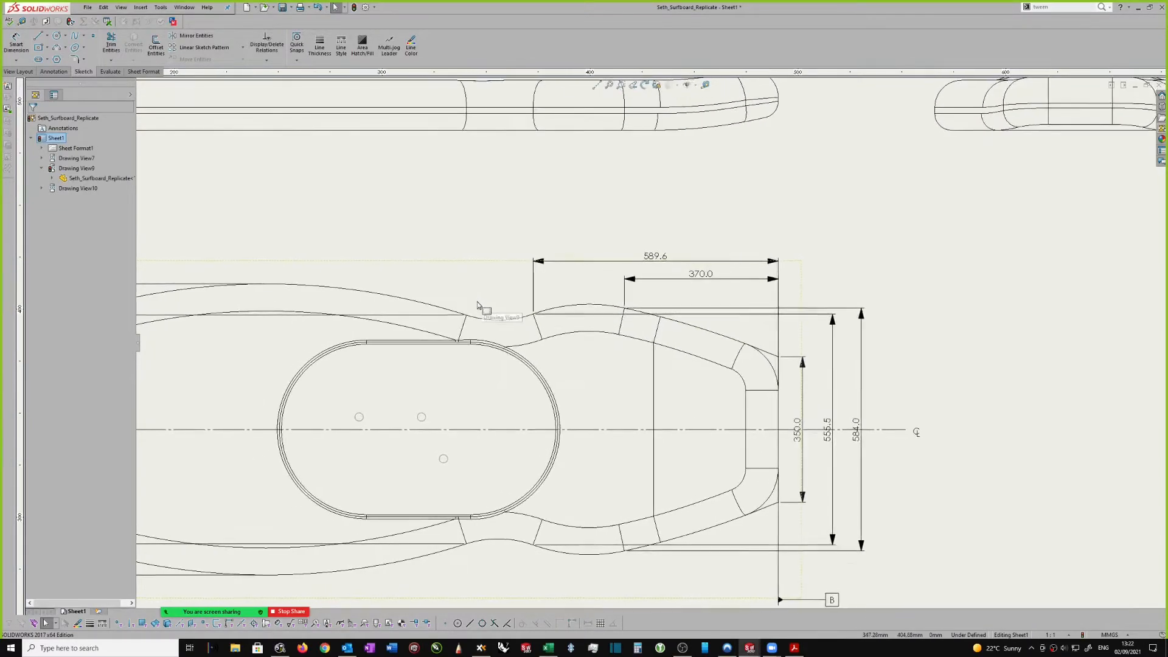
pyautogui.scroll(2, 956, 314)
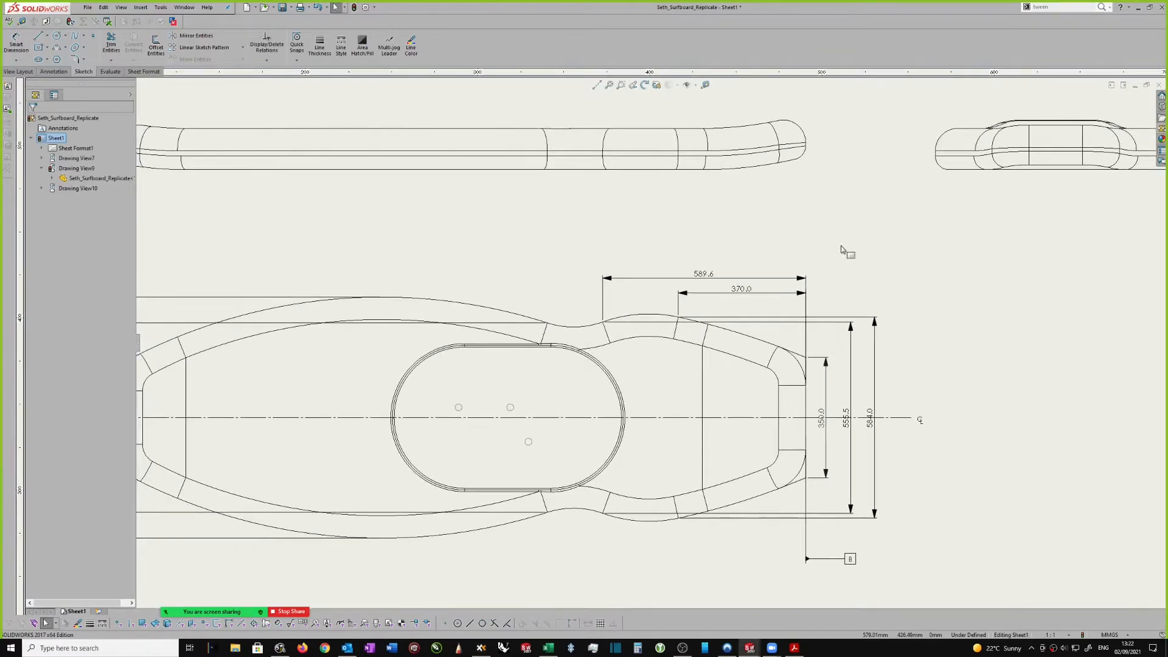
# Dimension the horizontal distance from the right end edge to the upper outer tangent point left of the waist, stacking it above the 589.6 dimension.
pyautogui.moveTo(878, 243); pyautogui.dragTo(864, 249, button='right')
pyautogui.scroll(1, 852, 317)
pyautogui.scroll(-1, 582, 321)
pyautogui.click(863, 400)
pyautogui.scroll(-1, 601, 313)
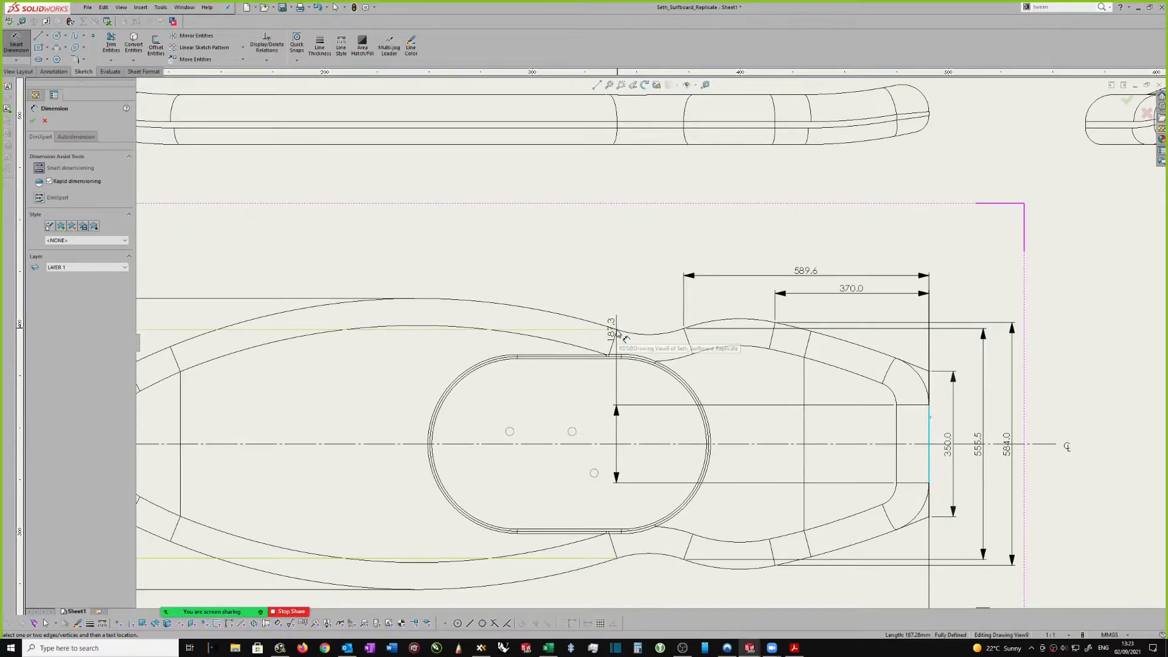
pyautogui.click(617, 330)
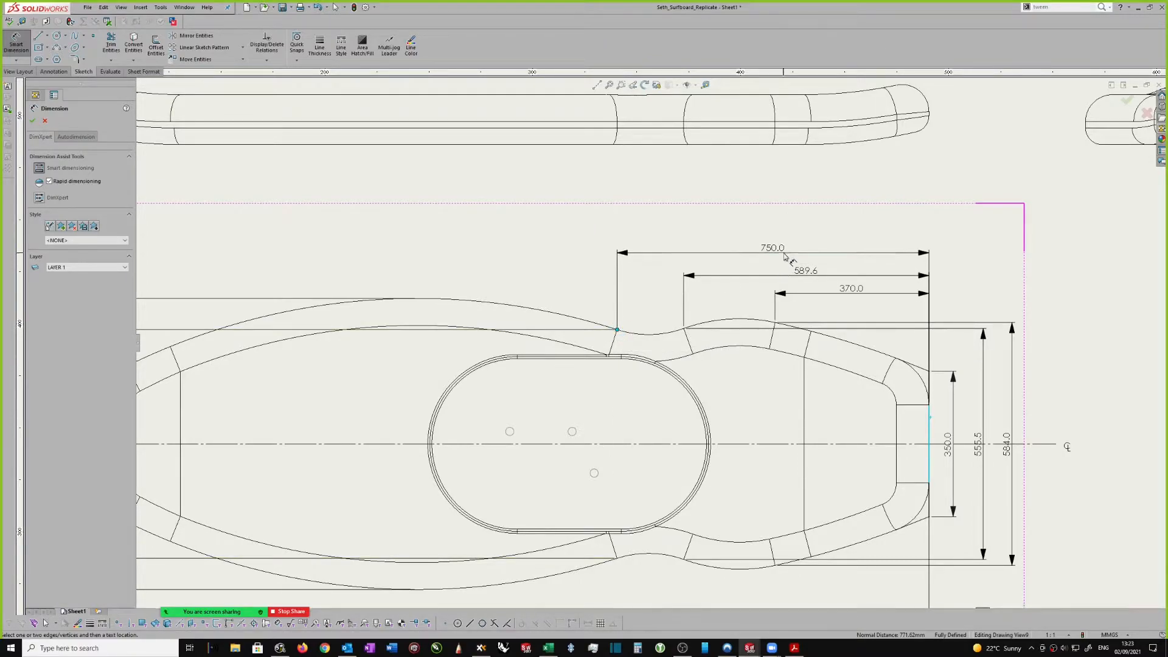
pyautogui.click(785, 255)
pyautogui.scroll(1, 638, 336)
pyautogui.press('Escape')
# Dimension the radius of the upper outer taper arc near the right end, placing its leader text above and beyond the end edge.
pyautogui.scroll(1, 720, 305)
pyautogui.scroll(-1, 832, 286)
pyautogui.scroll(3, 832, 287)
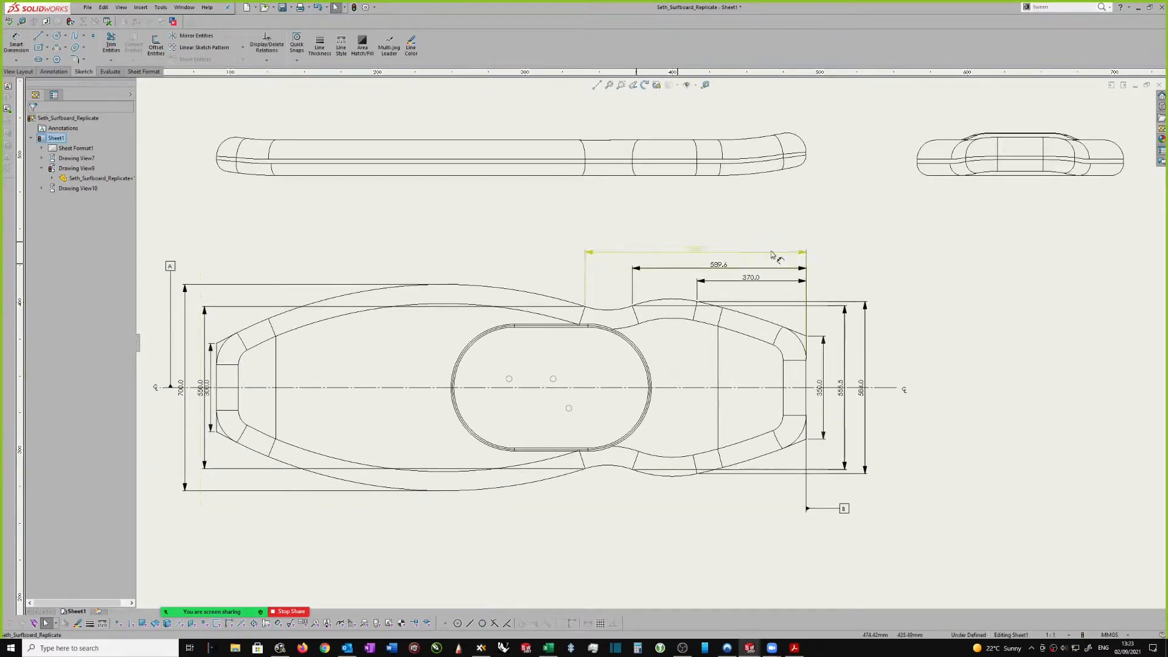
pyautogui.moveTo(905, 316); pyautogui.dragTo(901, 294, button='middle')
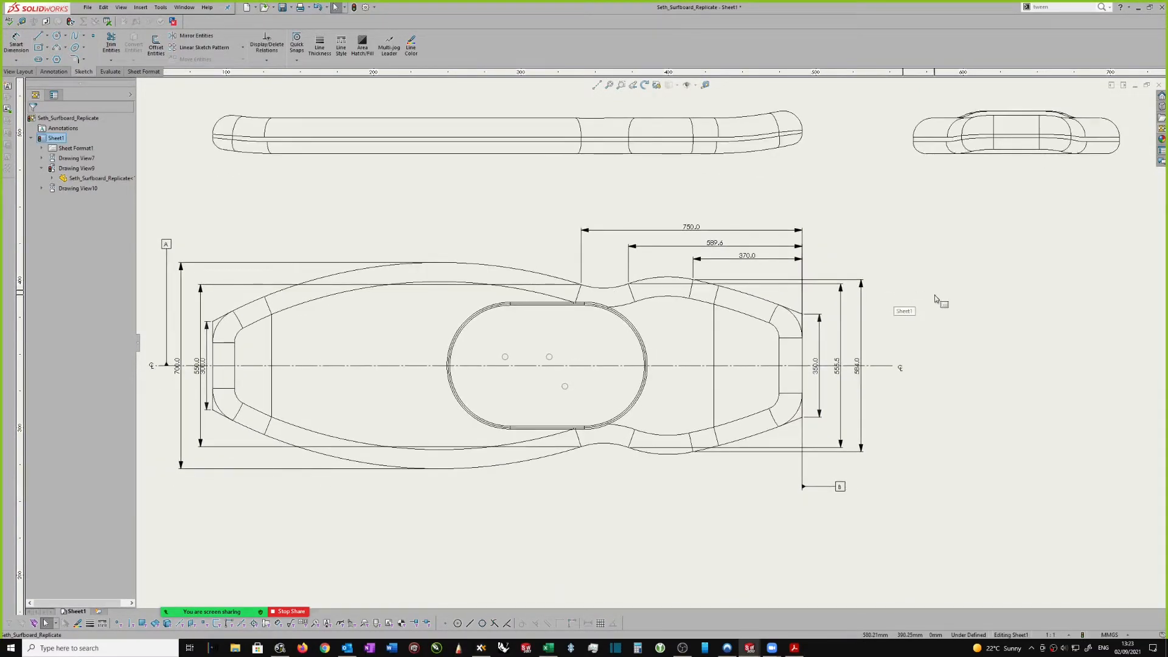
pyautogui.press('d')
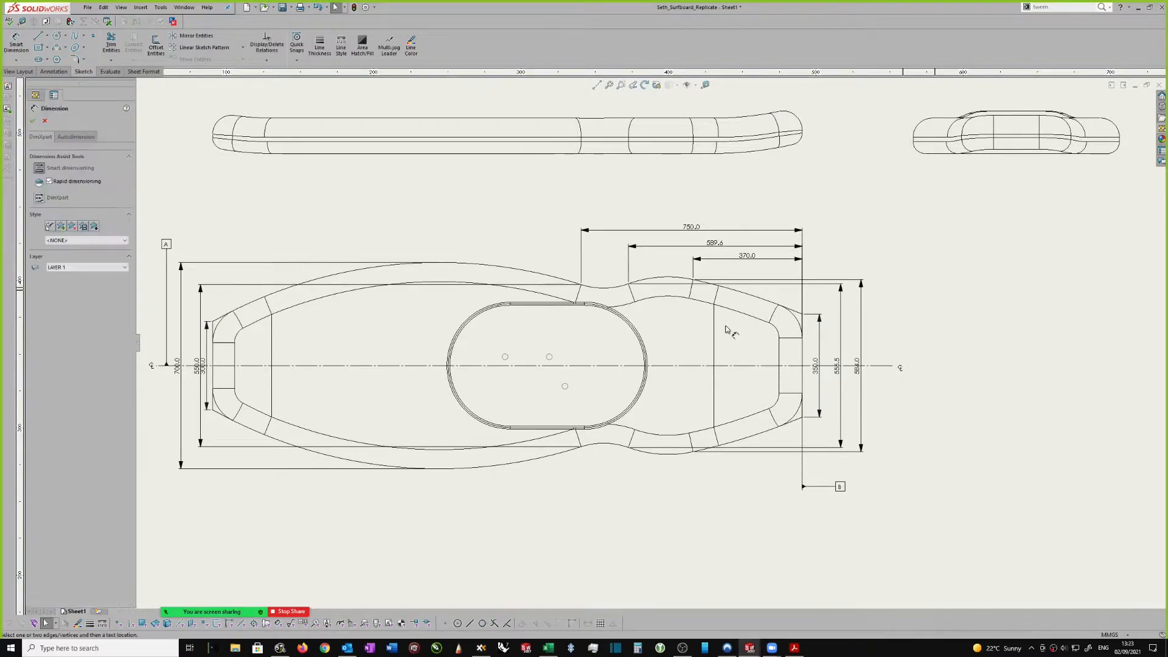
pyautogui.scroll(-1, 753, 318)
pyautogui.click(754, 293)
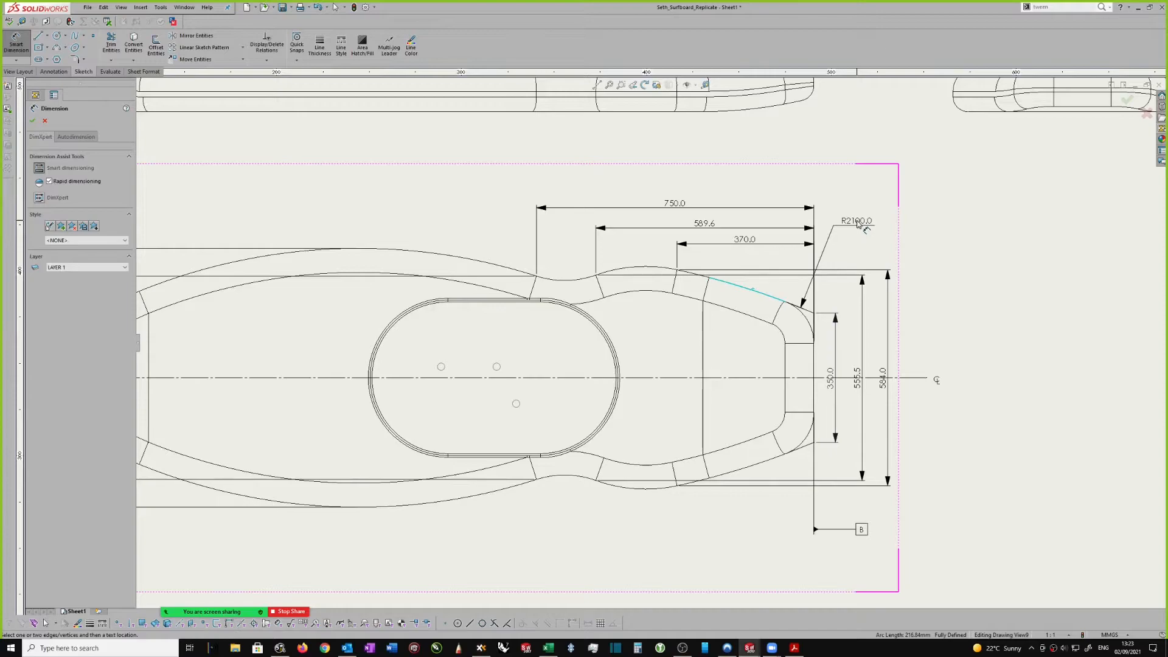
pyautogui.click(855, 218)
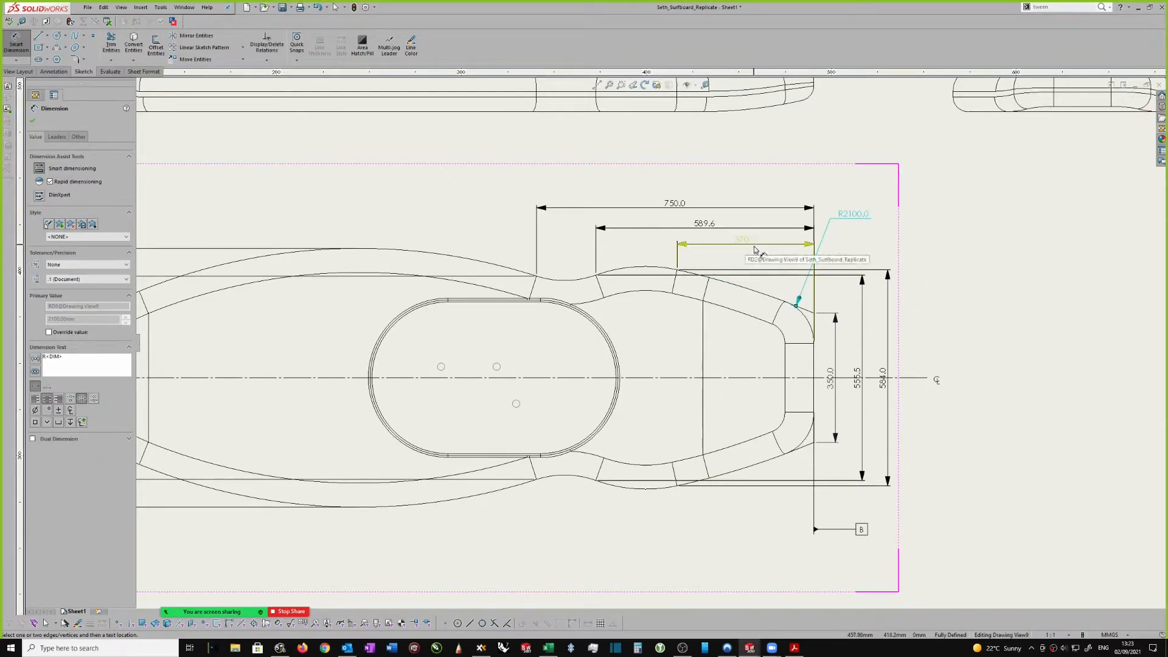
pyautogui.press('Escape')
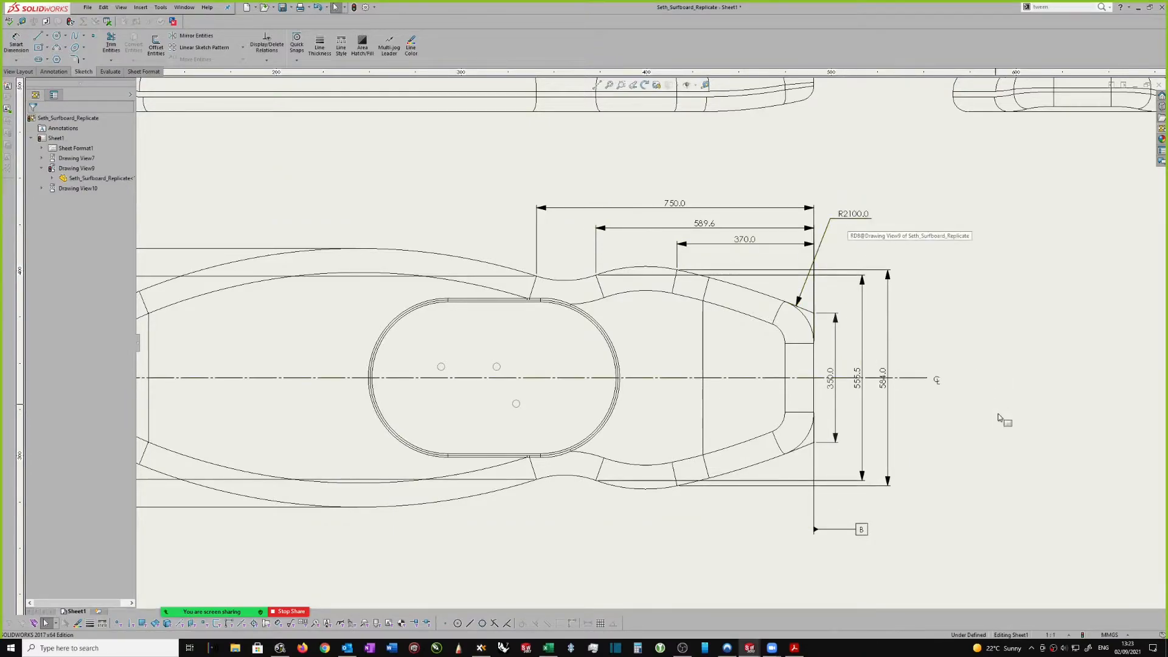
pyautogui.moveTo(1012, 401); pyautogui.dragTo(1012, 366, button='right')
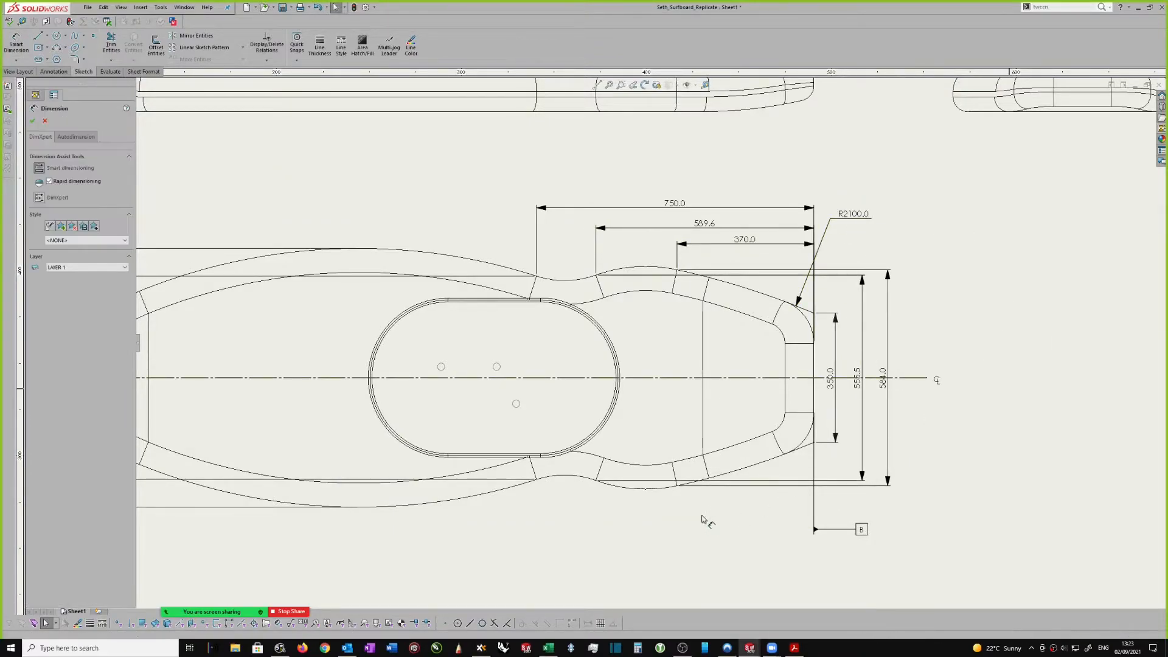
pyautogui.click(757, 467)
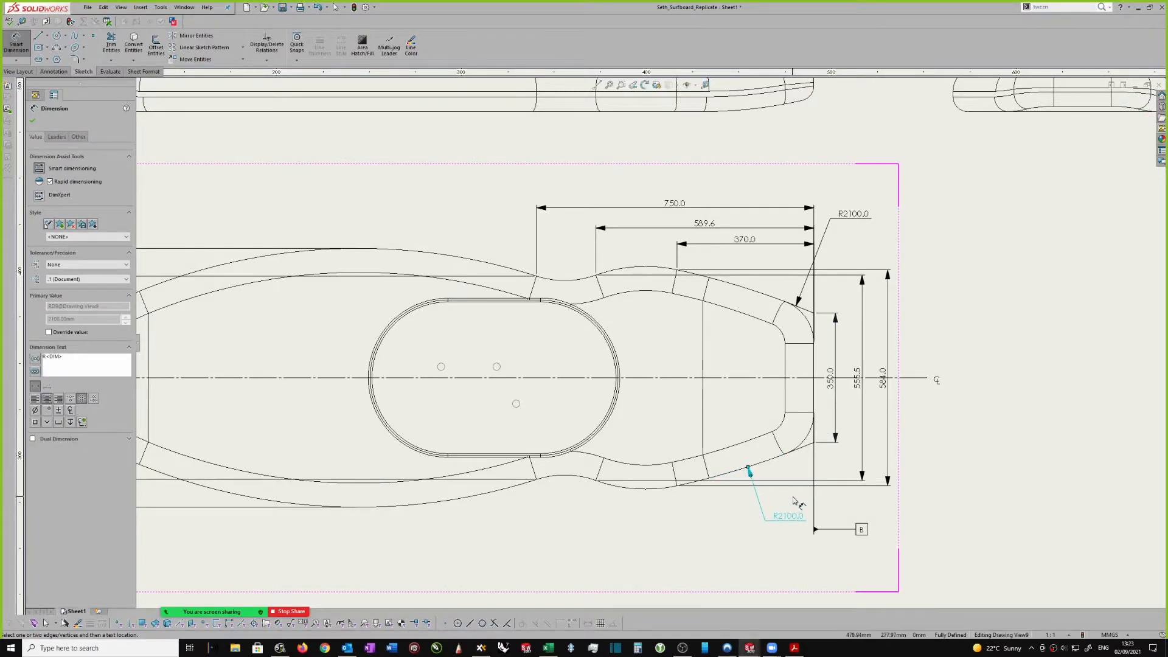
pyautogui.press('Escape')
pyautogui.press('Delete')
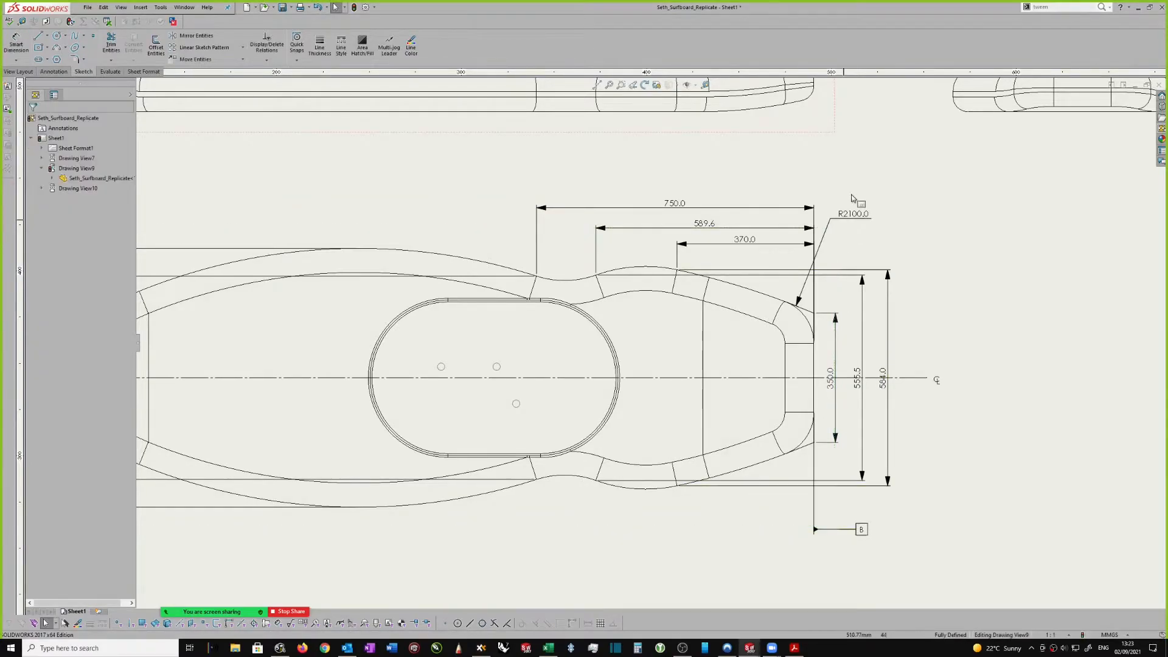
# Add radius dimensions to the convex arc ahead of the tail, the concave waist arc and the long side arc of the plan view.
pyautogui.moveTo(949, 264); pyautogui.dragTo(981, 171, button='right')
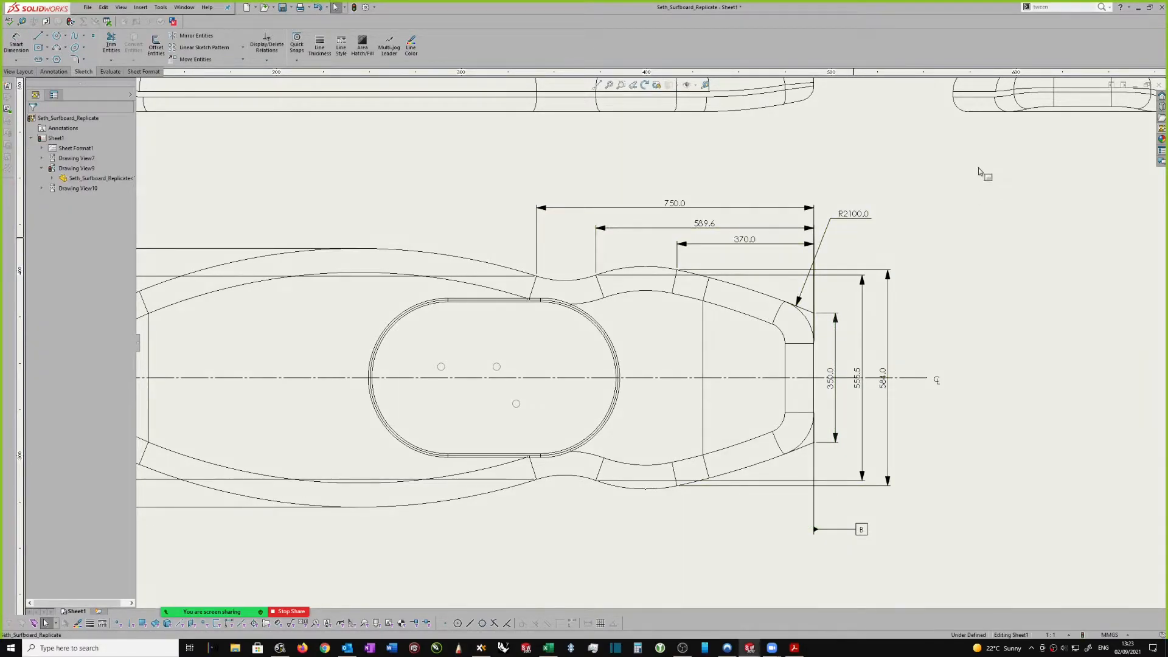
pyautogui.click(634, 271)
pyautogui.click(600, 192)
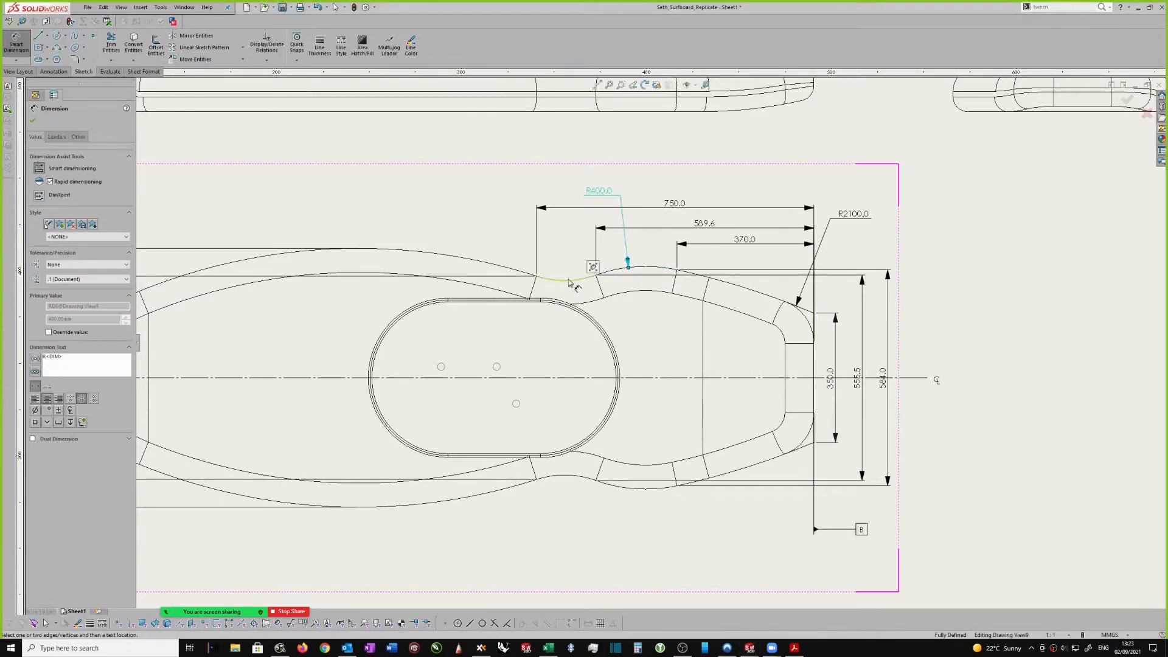
pyautogui.click(563, 278)
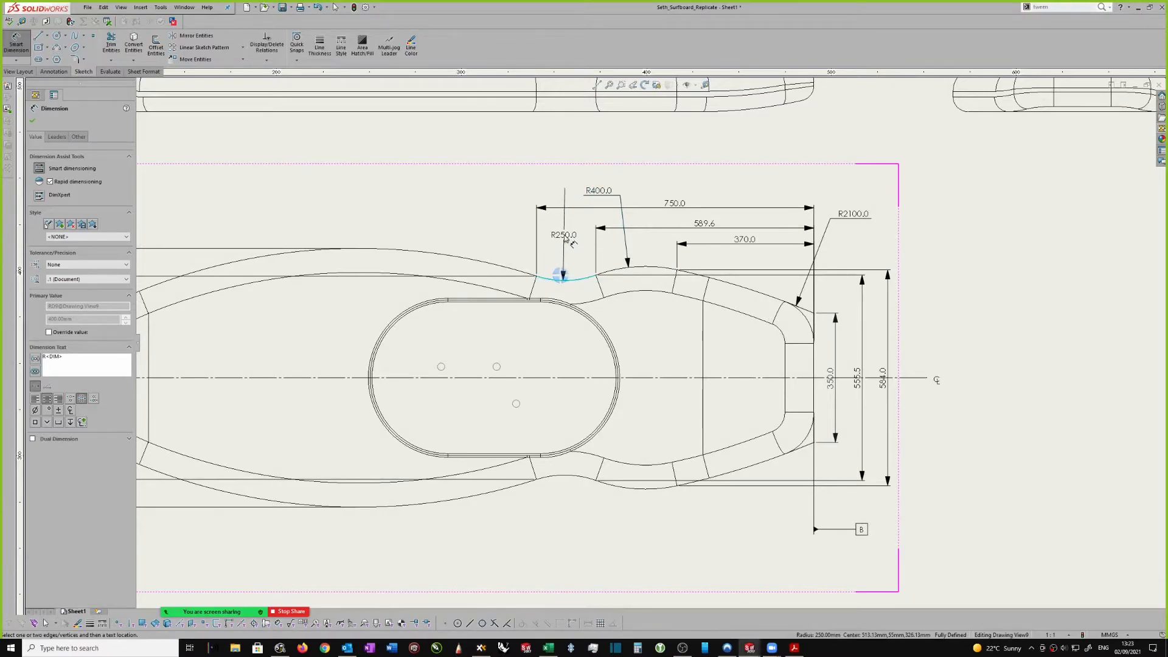
pyautogui.click(588, 510)
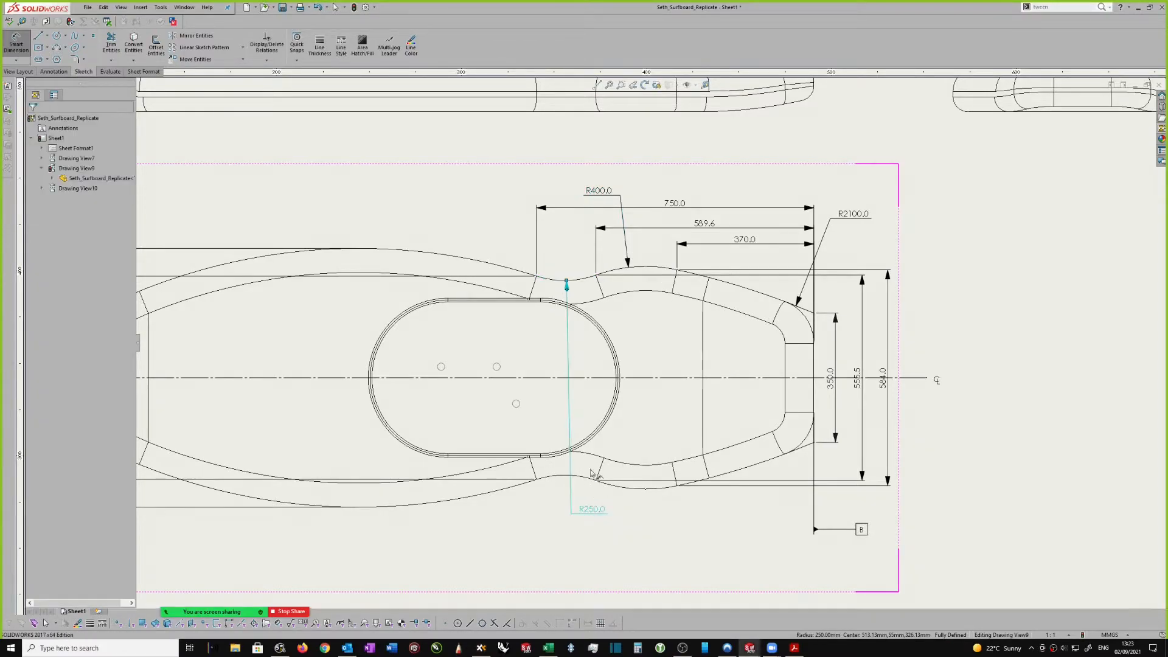
pyautogui.click(478, 263)
pyautogui.click(498, 186)
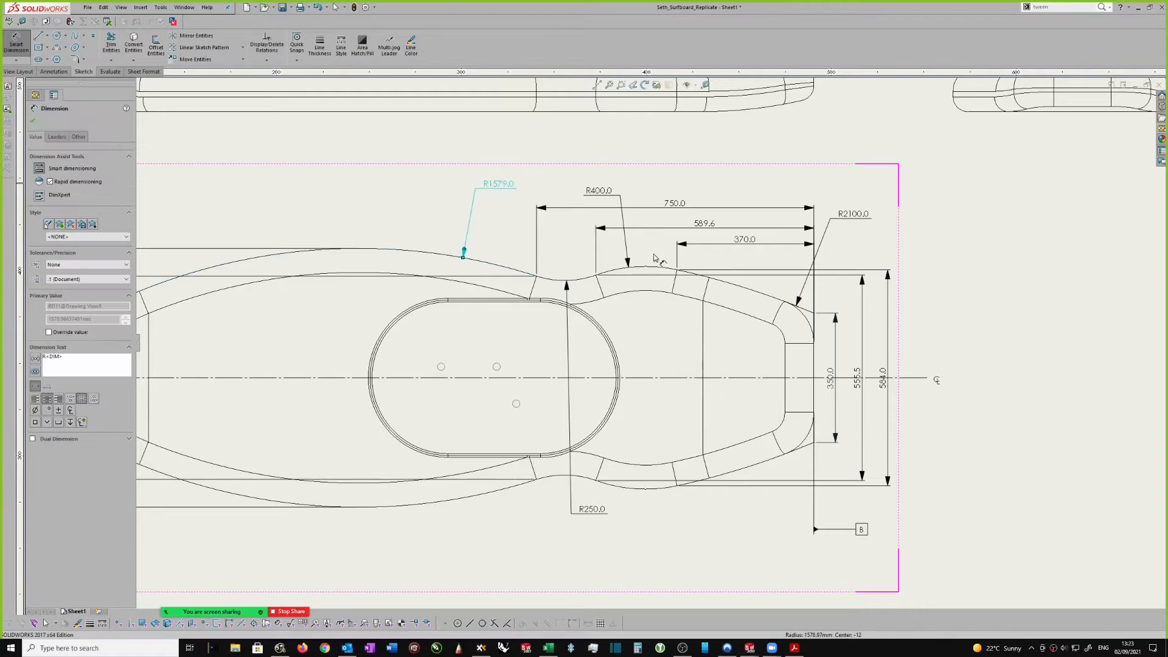
# Add a radius dimension to the lower tail corner of the plan view, with its text outside the outline.
pyautogui.scroll(2, 706, 271)
pyautogui.scroll(1, 706, 270)
pyautogui.scroll(-3, 803, 335)
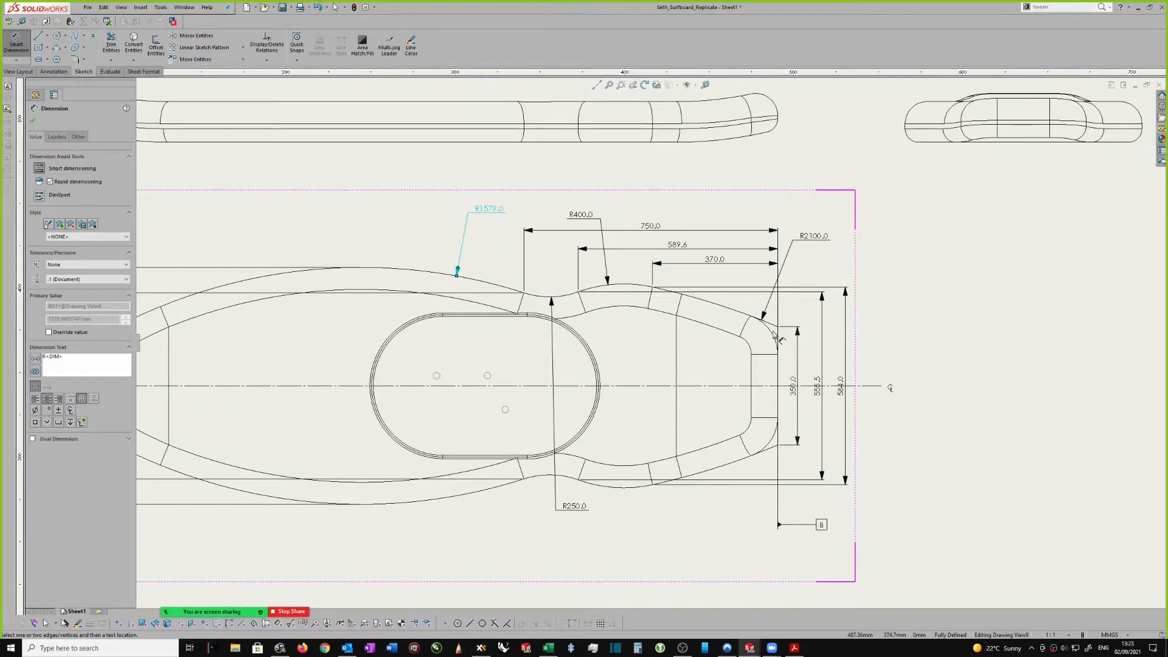
pyautogui.scroll(3, 774, 336)
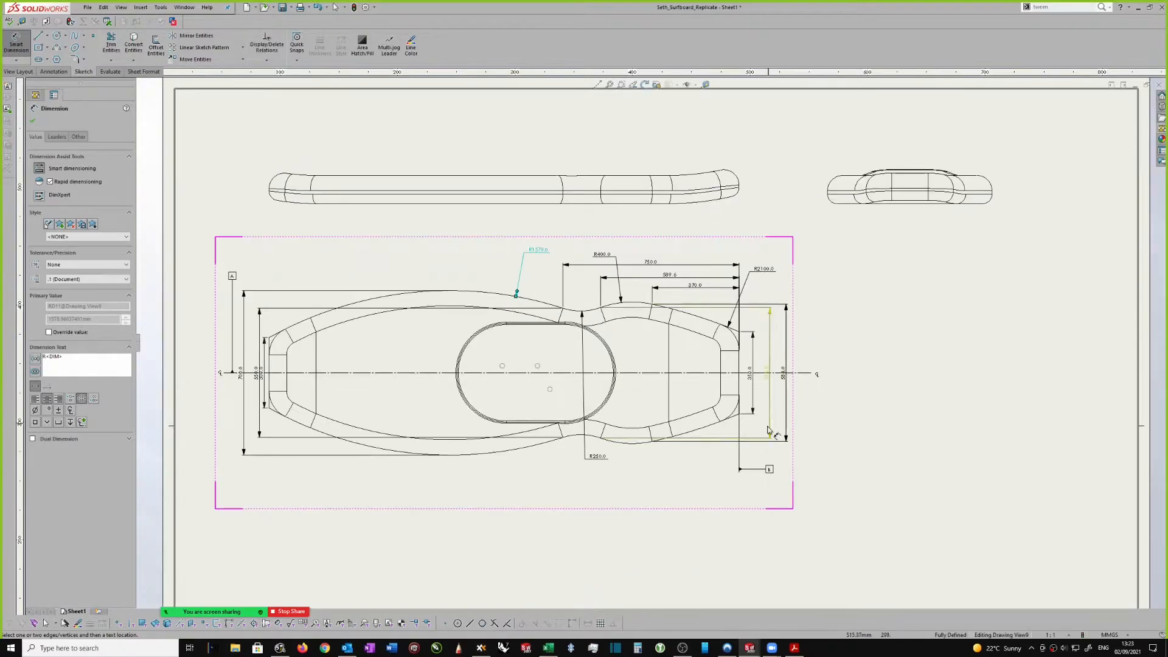
pyautogui.scroll(-3, 724, 396)
pyautogui.click(723, 402)
pyautogui.click(832, 437)
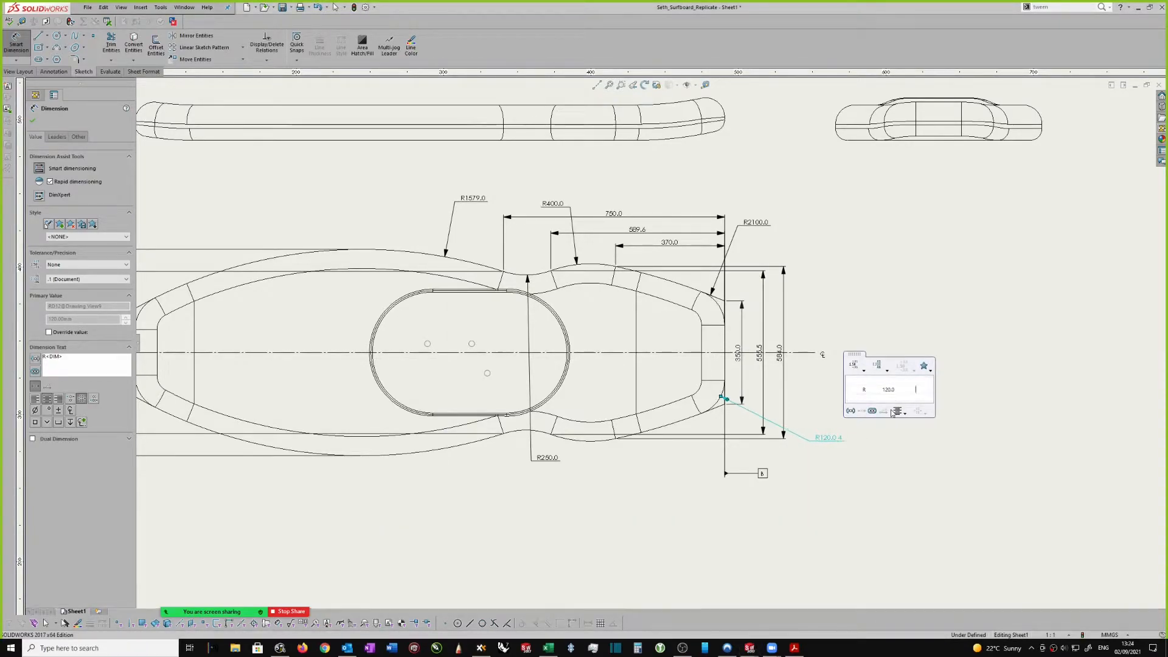
# Append "4 PLACES" to the tail corner radius dimension and move its text clear of the vertical dimensions.
pyautogui.press('BackSpace')
pyautogui.press('BackSpace')
pyautogui.press('BackSpace')
pyautogui.press('BackSpace')
pyautogui.write('PLACE')
pyautogui.click(871, 493)
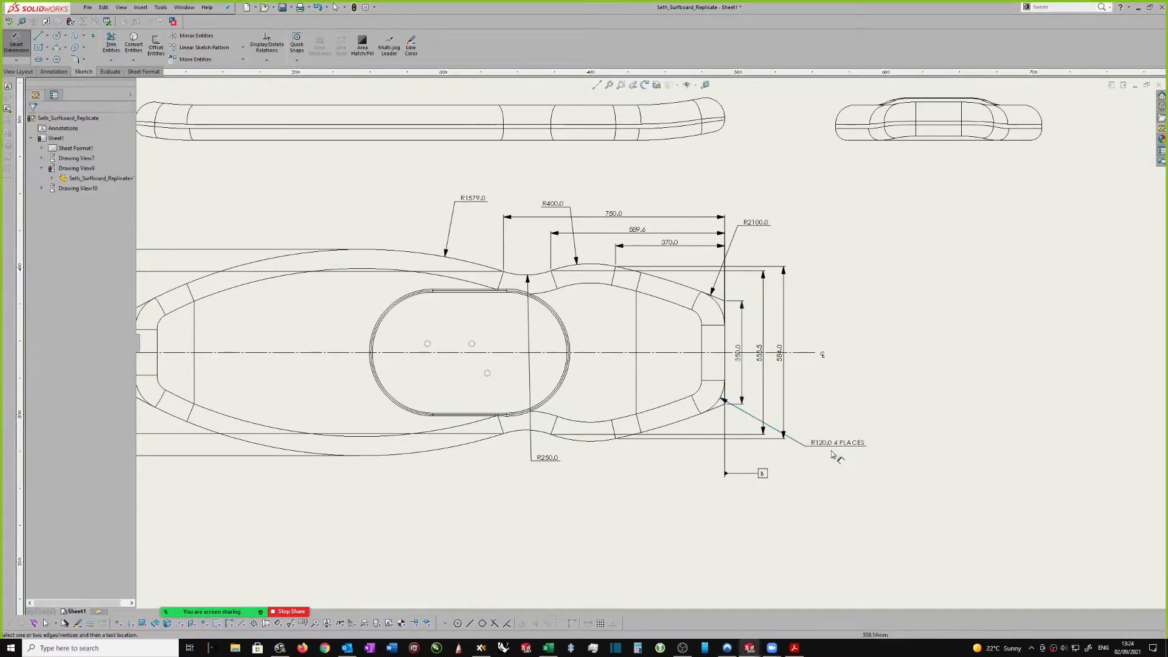
pyautogui.moveTo(829, 438); pyautogui.dragTo(843, 466)
pyautogui.click(828, 360)
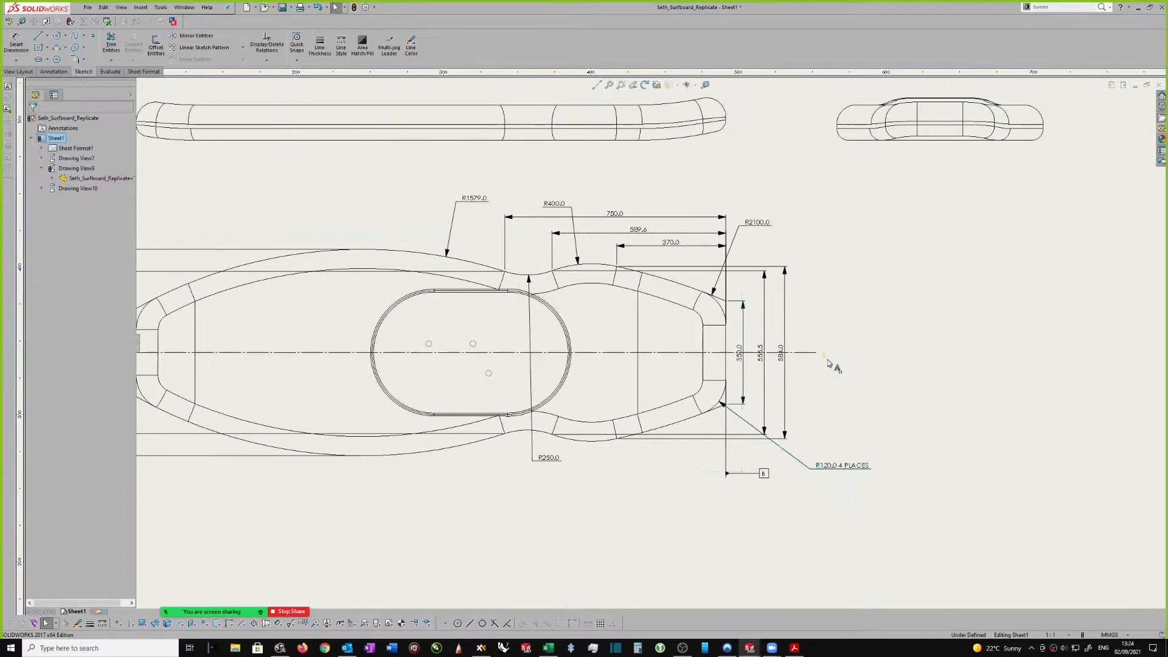
# Filter the selection to dimensions, select all dimensions on the plan view and auto arrange them.
pyautogui.scroll(5, 828, 360)
pyautogui.scroll(-2, 826, 306)
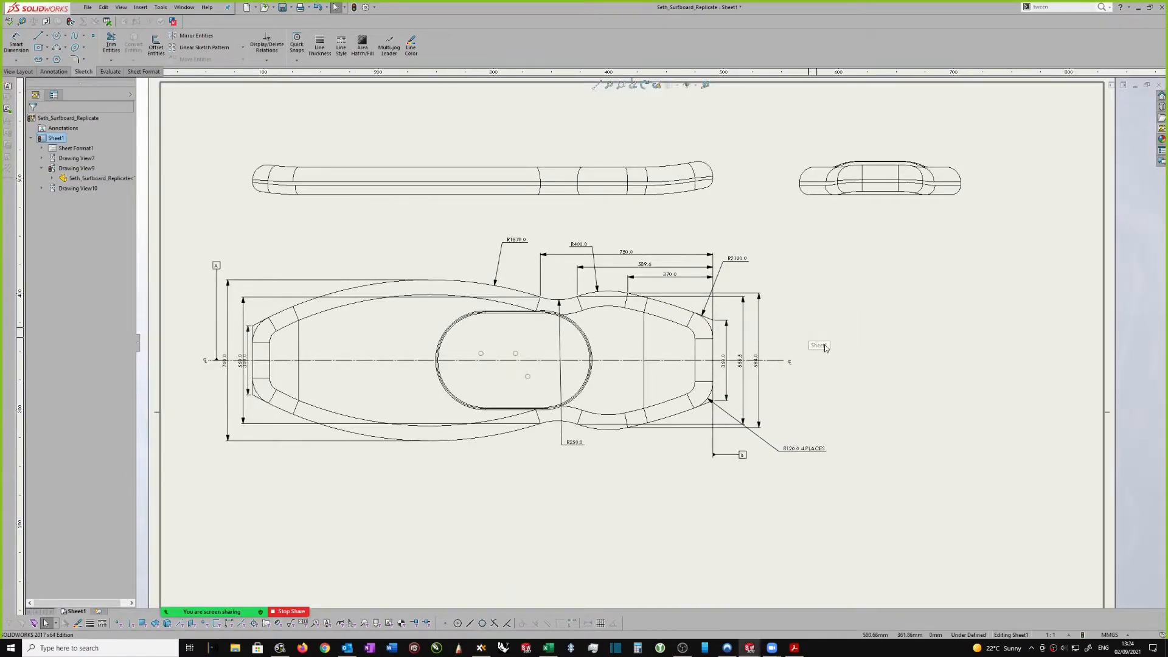
pyautogui.scroll(2, 785, 338)
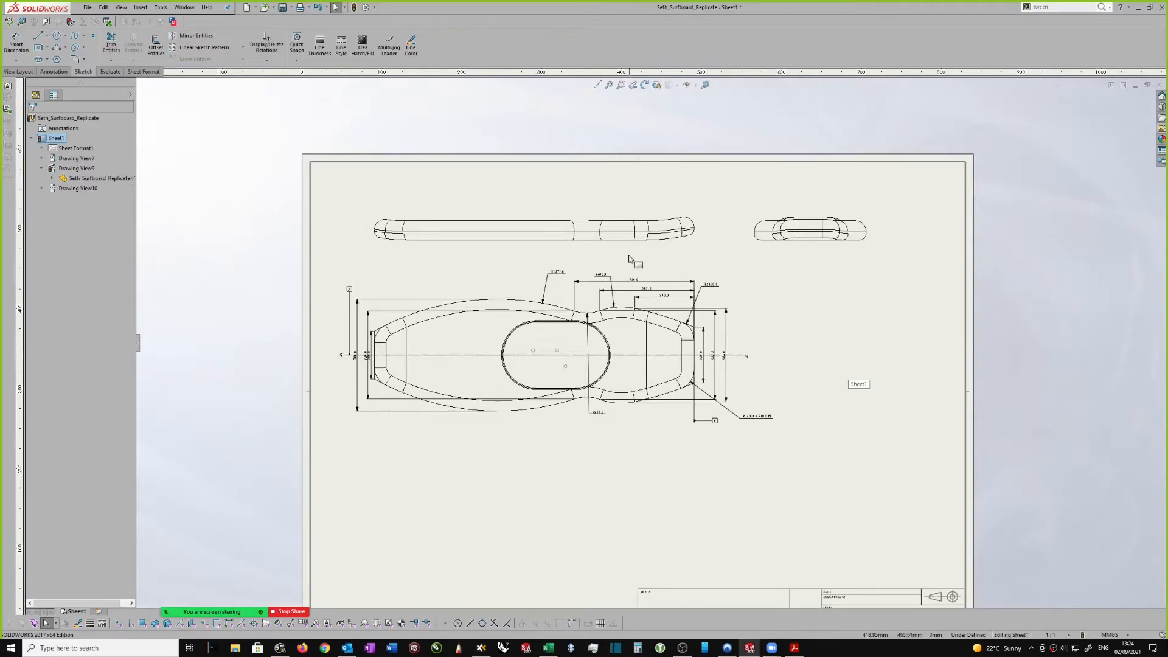
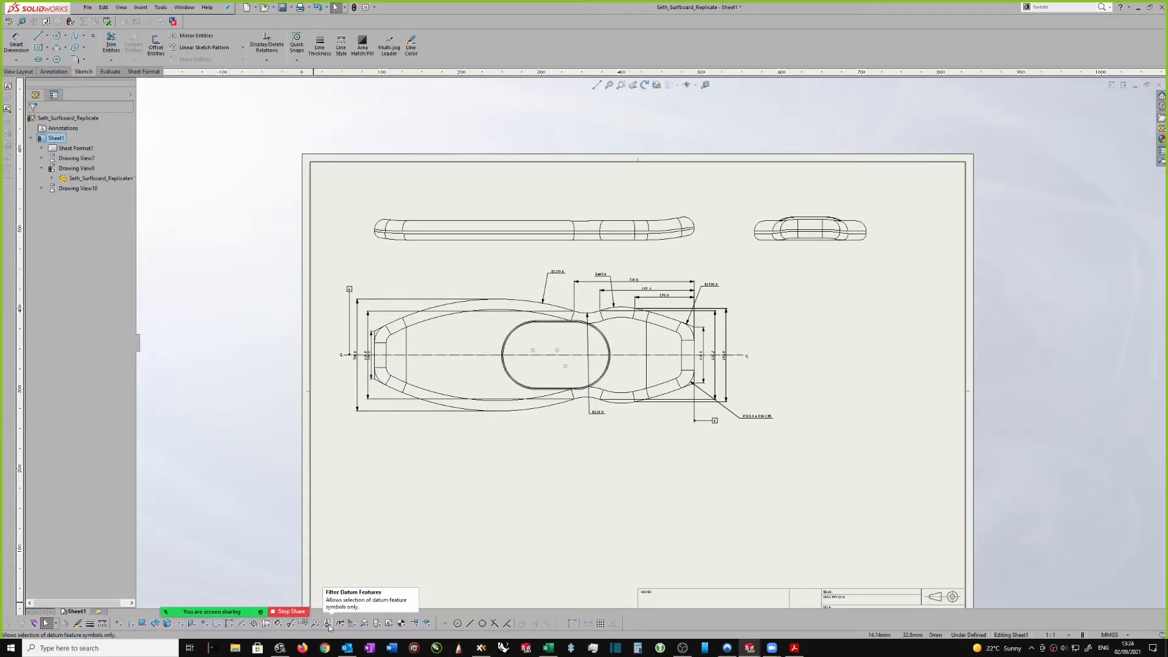
pyautogui.click(278, 624)
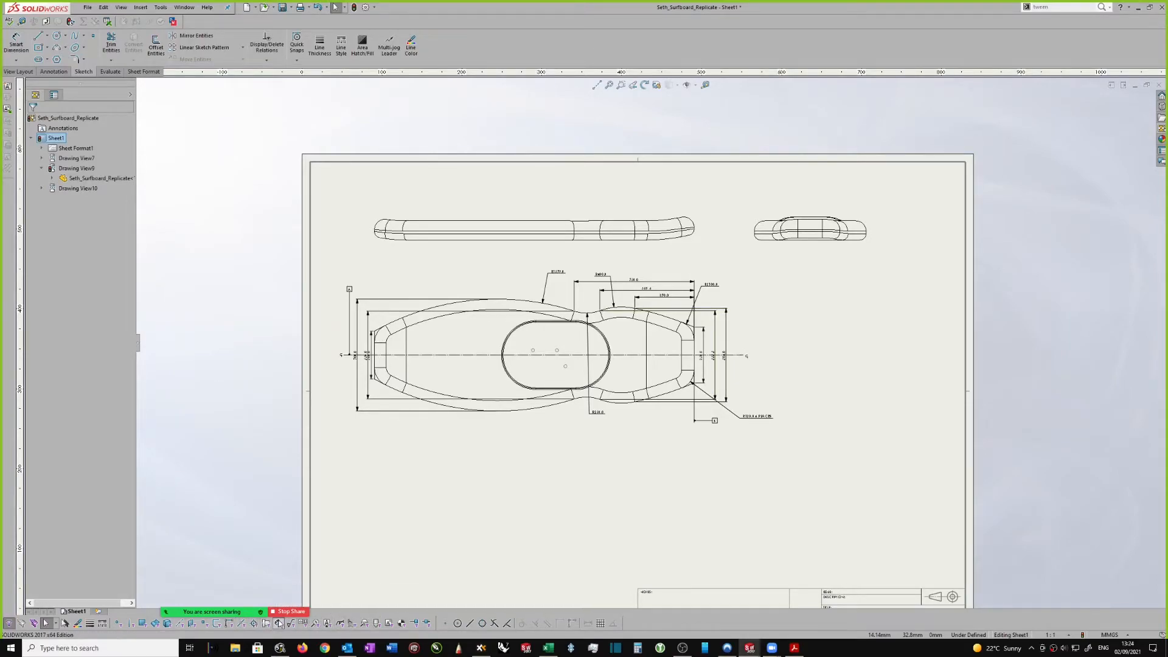
pyautogui.scroll(-1, 602, 341)
pyautogui.moveTo(276, 182); pyautogui.dragTo(839, 494)
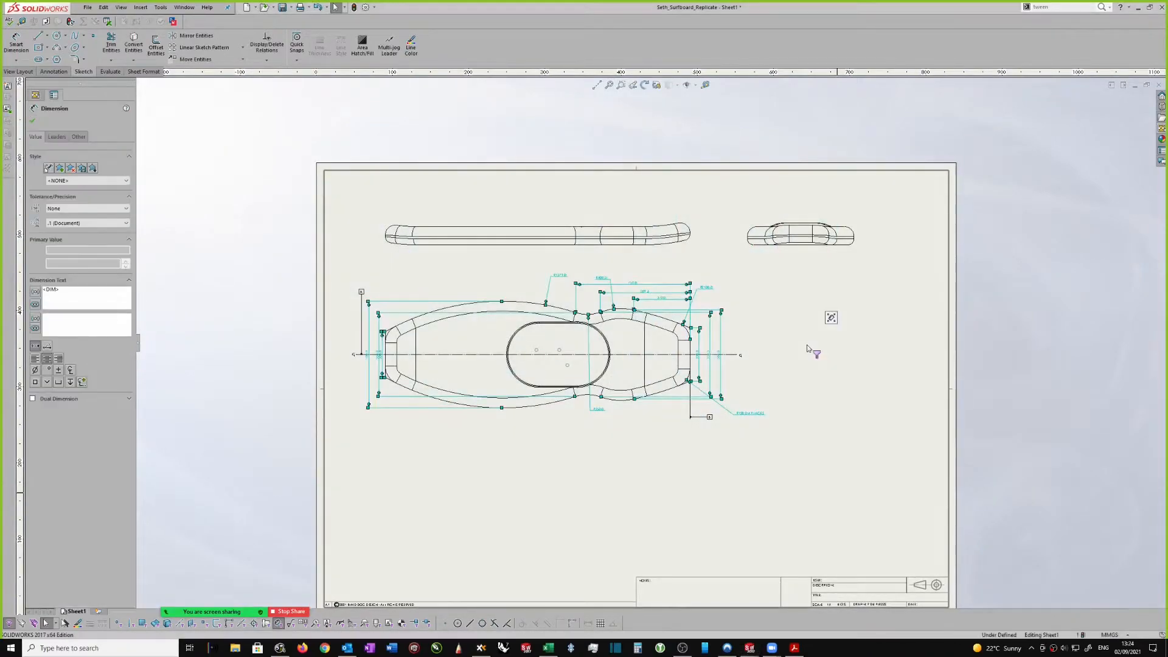
pyautogui.rightClick(809, 346)
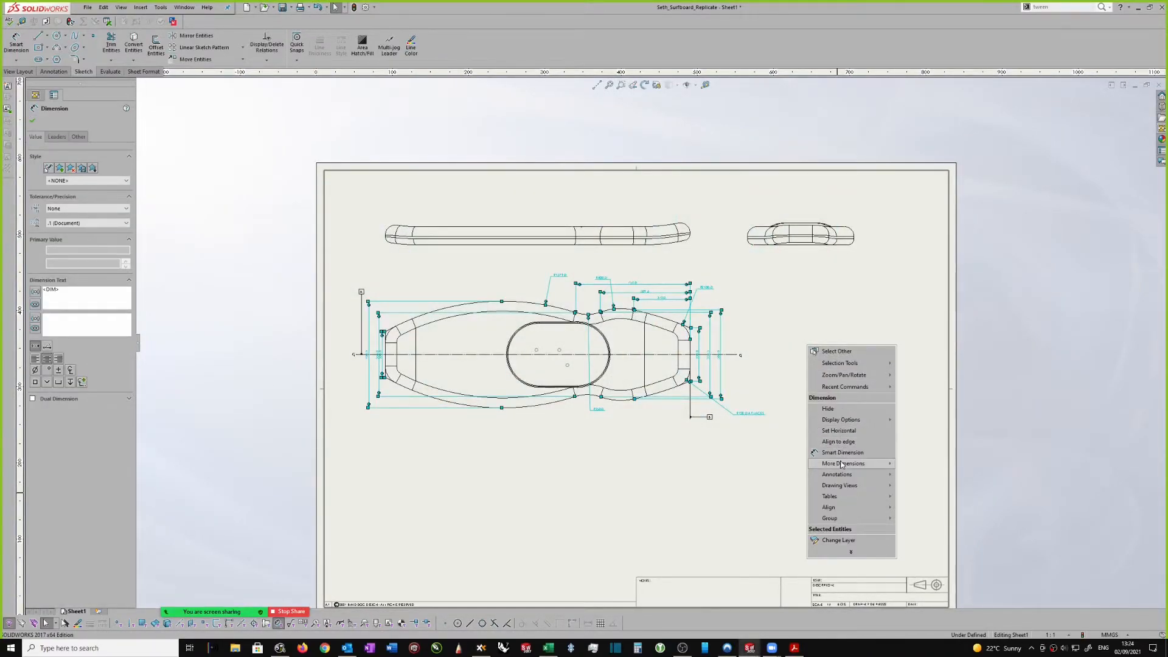
pyautogui.moveTo(842, 466)
pyautogui.moveTo(845, 507)
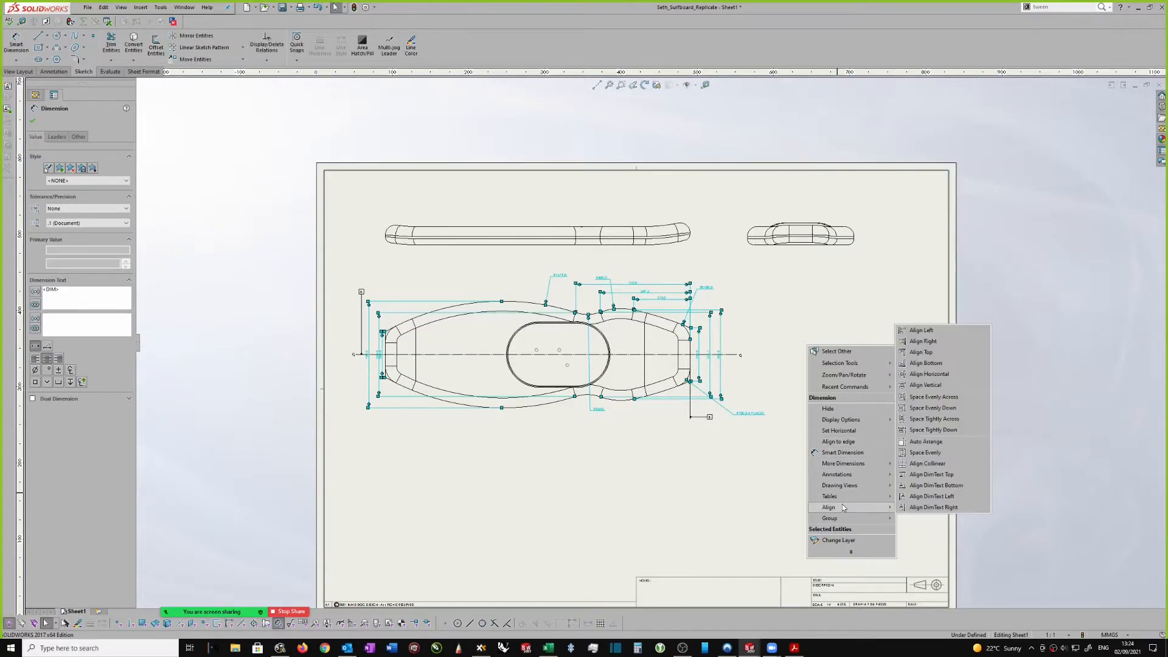
pyautogui.click(923, 442)
pyautogui.scroll(-1, 728, 346)
pyautogui.scroll(5, 697, 310)
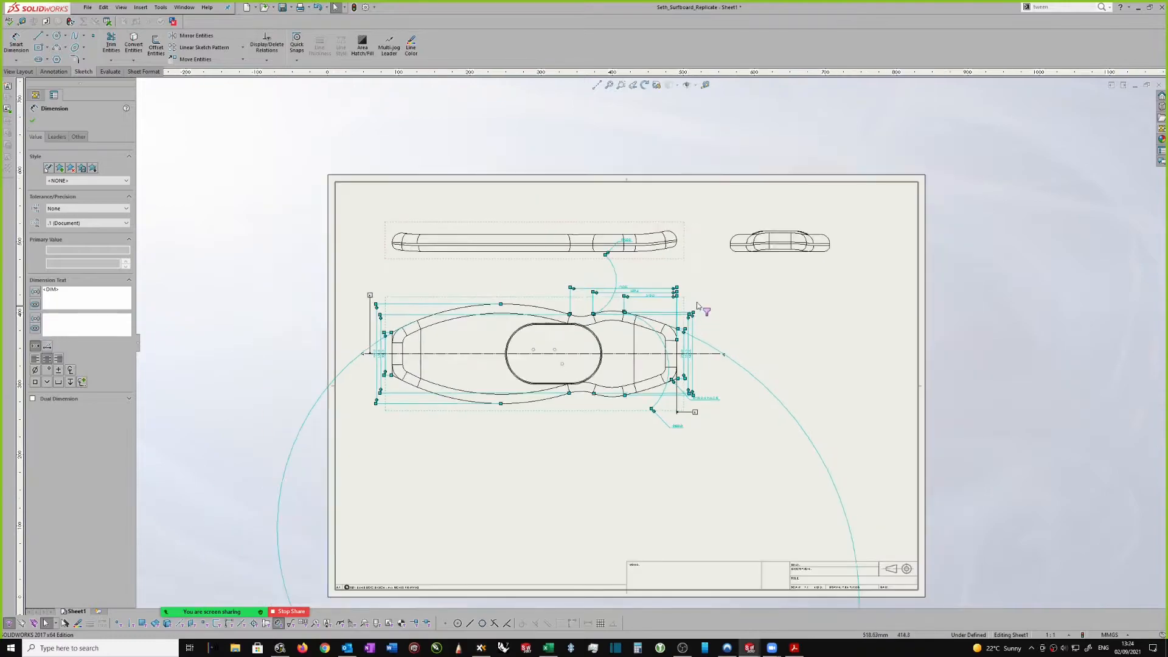
pyautogui.scroll(-2, 694, 353)
pyautogui.scroll(1, 683, 341)
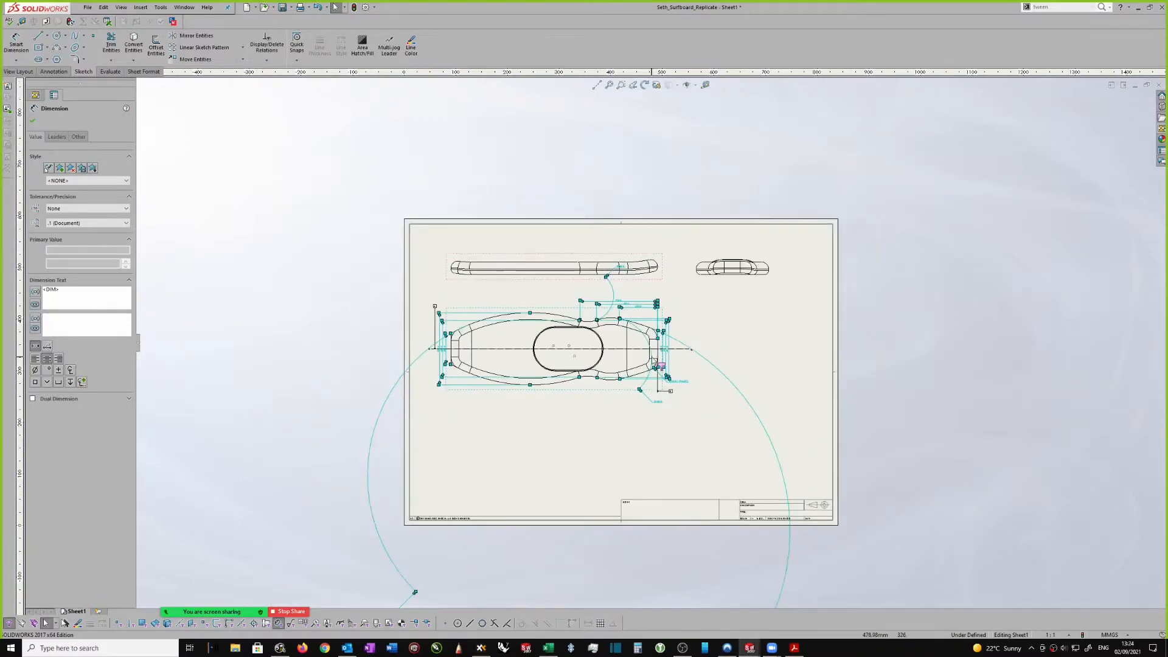
pyautogui.scroll(-1, 689, 362)
pyautogui.click(710, 314)
# Reposition the waist radius dimension below the plan view and the R2100 dimension above the tail's side edge.
pyautogui.scroll(-2, 647, 260)
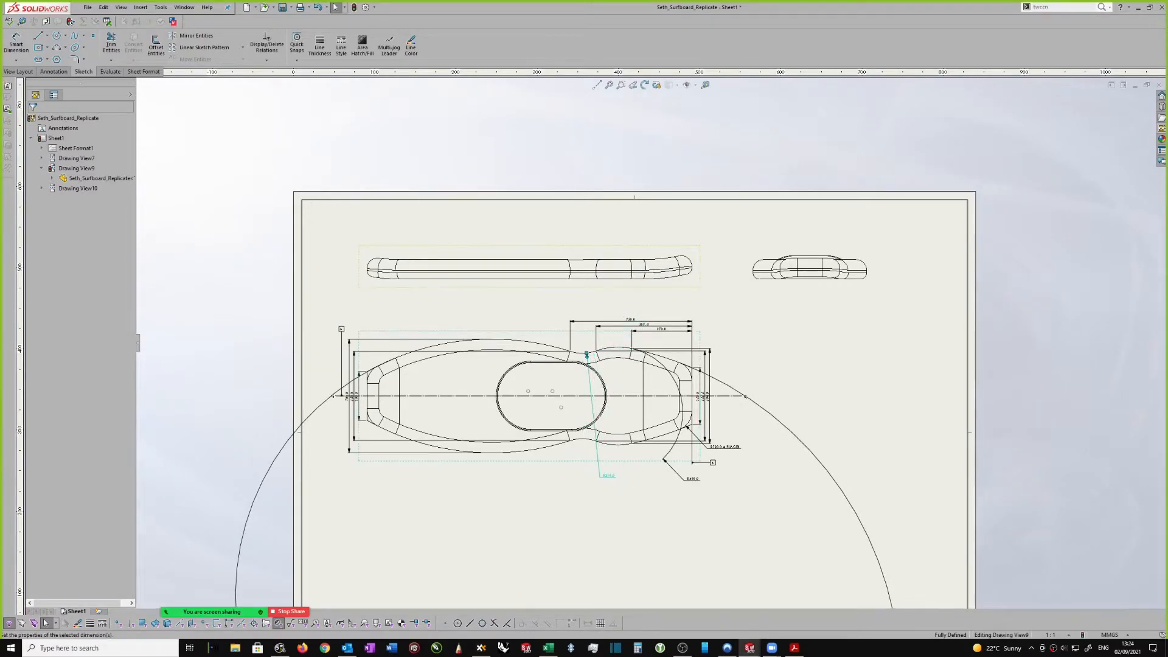
pyautogui.click(630, 467)
pyautogui.scroll(2, 746, 474)
pyautogui.scroll(1, 746, 474)
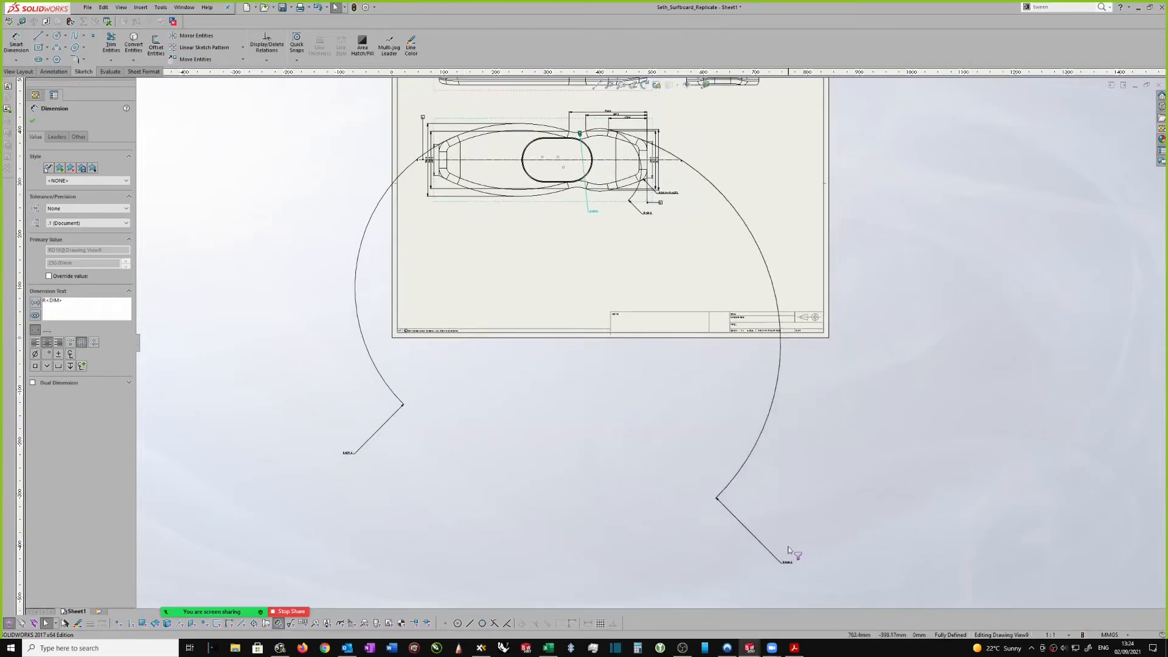
pyautogui.click(789, 566)
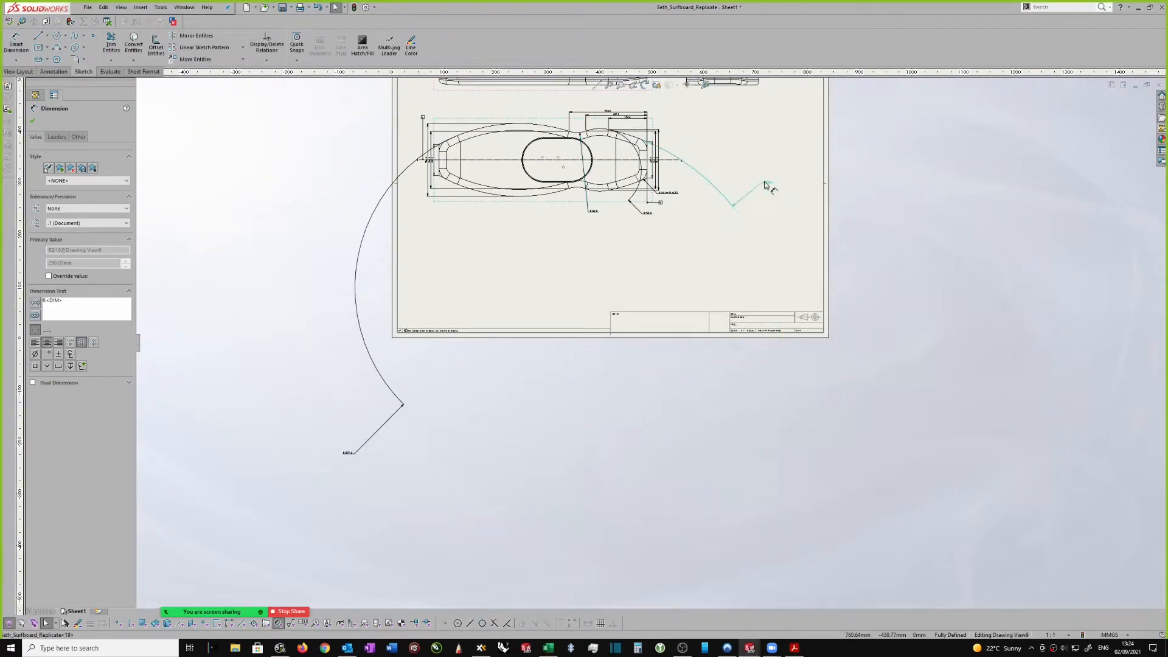
pyautogui.scroll(-6, 768, 185)
pyautogui.moveTo(830, 169)
pyautogui.mouseDown()
pyautogui.moveTo(683, 123)
pyautogui.moveTo(761, 112)
pyautogui.mouseUp()
pyautogui.scroll(1, 973, 268)
pyautogui.scroll(-1, 1058, 329)
pyautogui.moveTo(1072, 330)
pyautogui.mouseDown()
pyautogui.moveTo(832, 118)
pyautogui.moveTo(846, 137)
pyautogui.moveTo(824, 127)
pyautogui.mouseUp()
pyautogui.scroll(3, 785, 243)
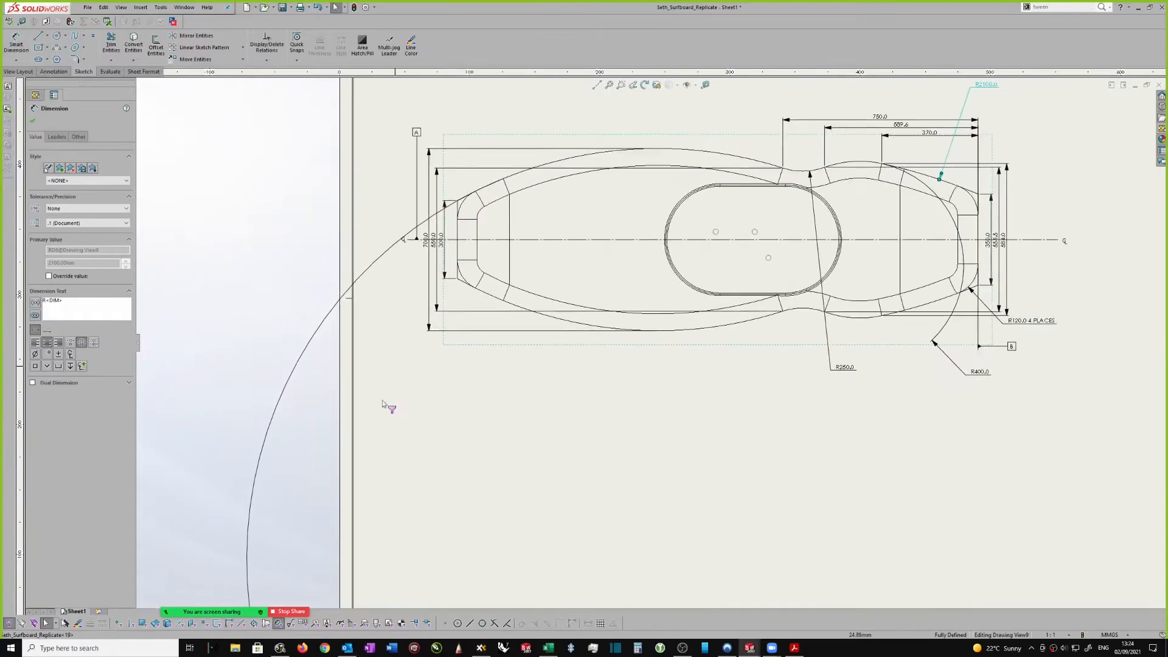
# Move the stray long side arc radius dimension from outside the sheet to just above its arc.
pyautogui.scroll(3, 386, 396)
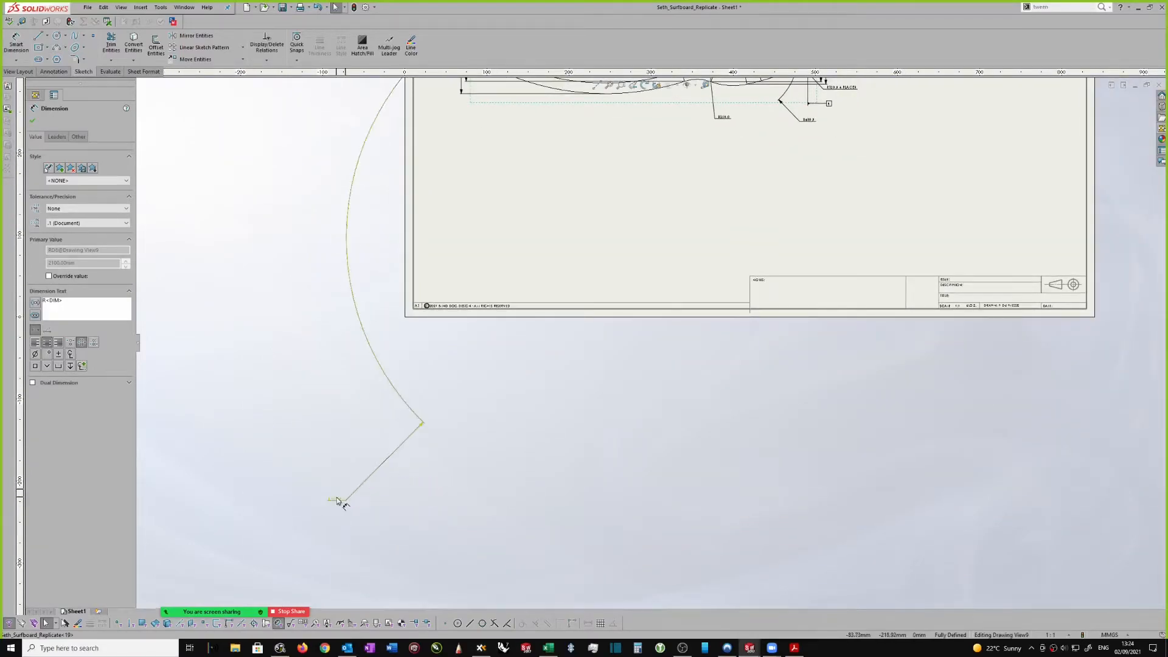
pyautogui.scroll(-2, 371, 341)
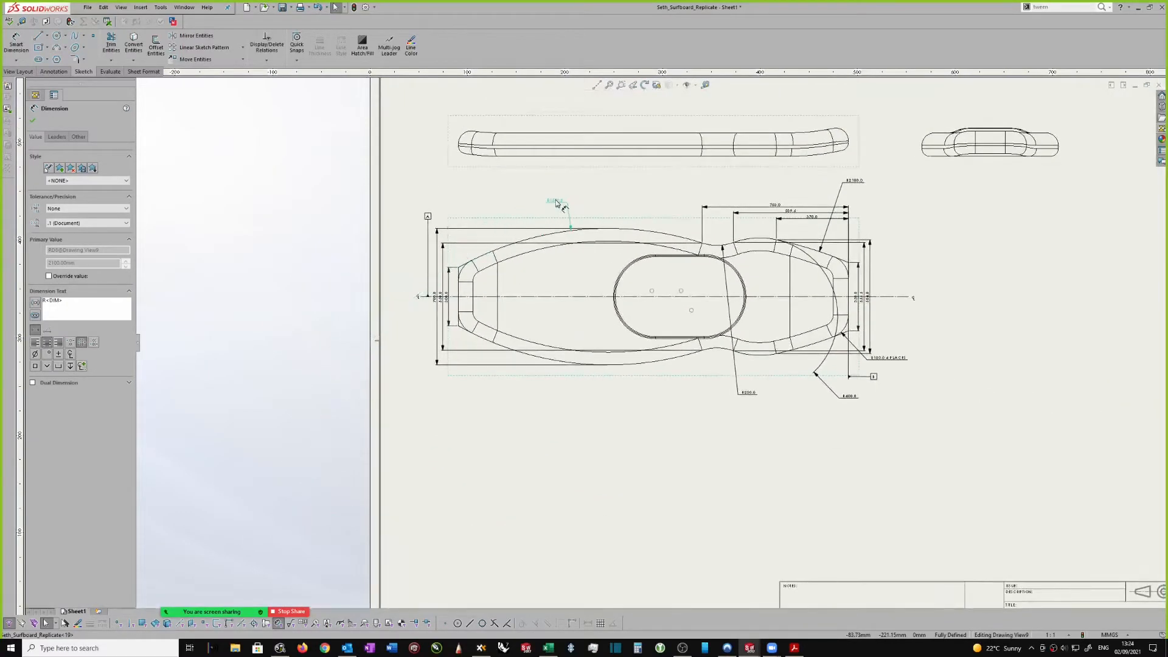
pyautogui.click(545, 190)
pyautogui.scroll(-1, 756, 390)
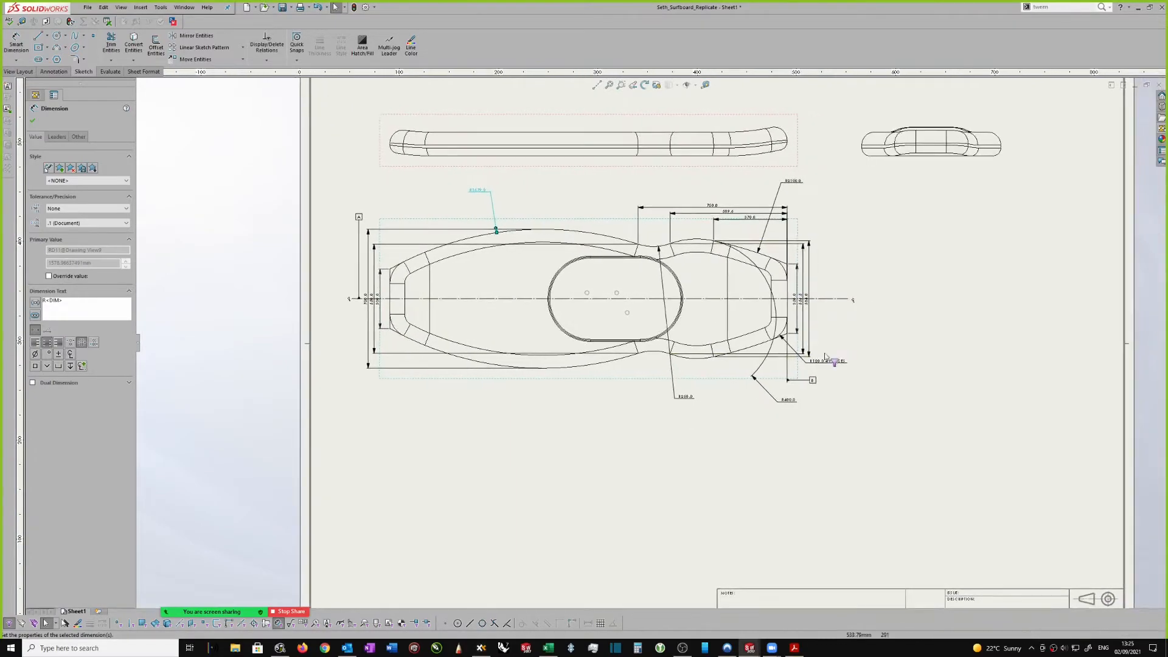
# Move the R400 dimension above its convex arc near the tail and nudge the R2100 dimension beside it.
pyautogui.moveTo(758, 402); pyautogui.dragTo(824, 317)
pyautogui.moveTo(753, 203); pyautogui.dragTo(674, 177)
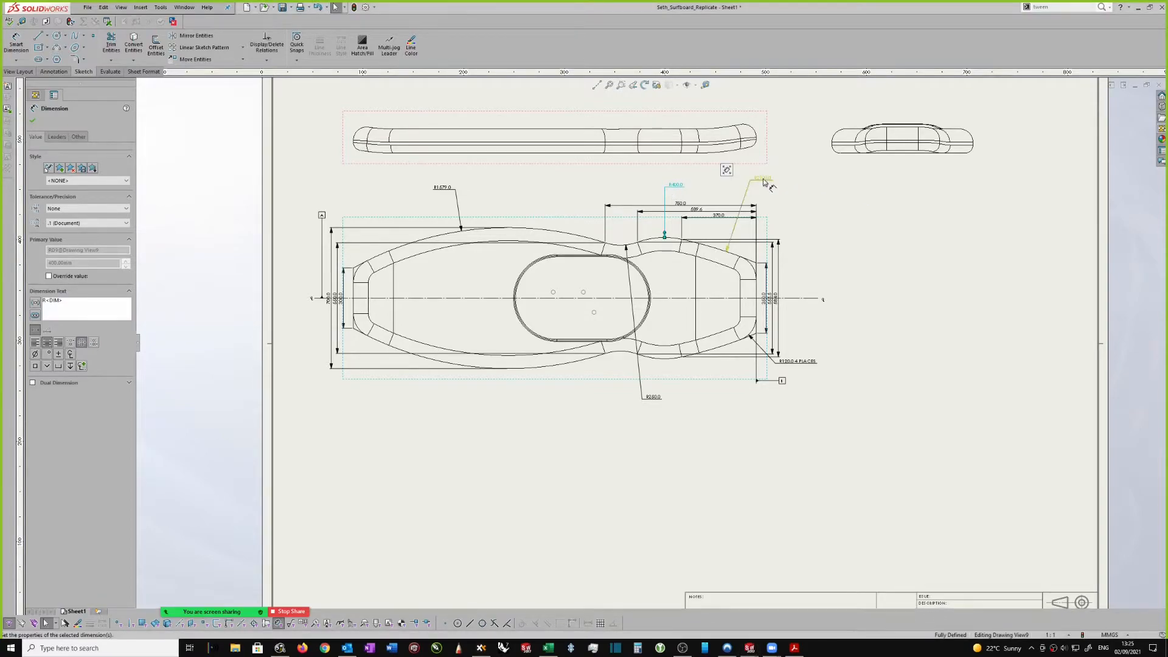
pyautogui.moveTo(764, 178); pyautogui.dragTo(760, 183)
pyautogui.click(825, 253)
# Examine the rearranged dimensions around the tail and across the whole plan view.
pyautogui.scroll(1, 815, 261)
pyautogui.scroll(-1, 797, 275)
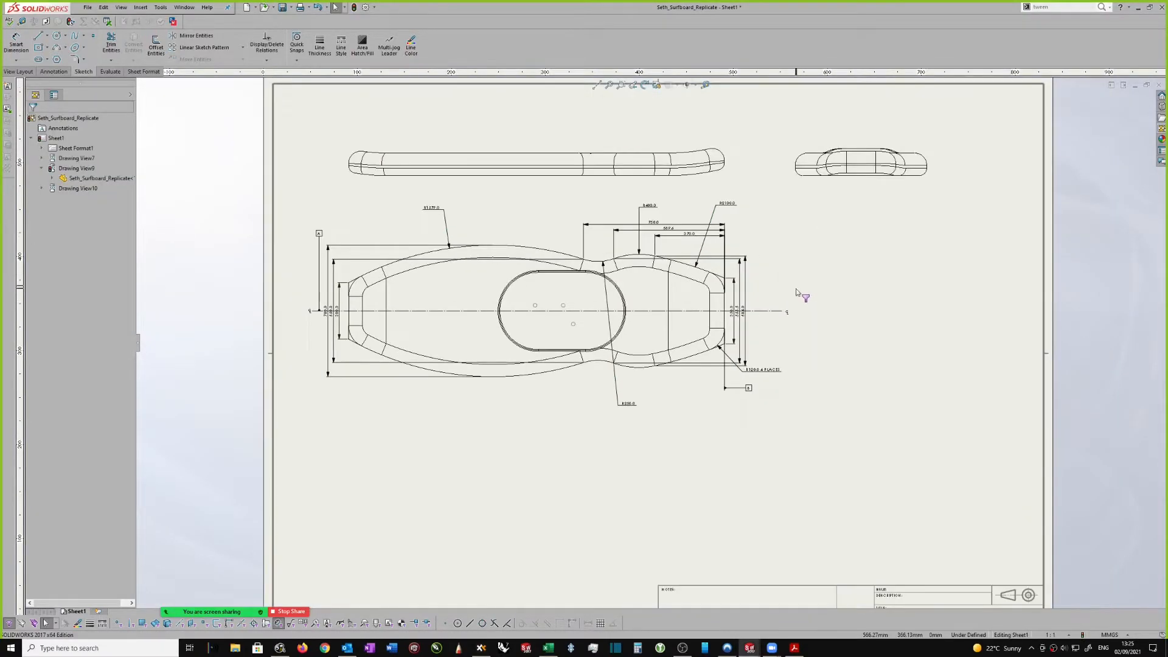
pyautogui.scroll(-1, 785, 292)
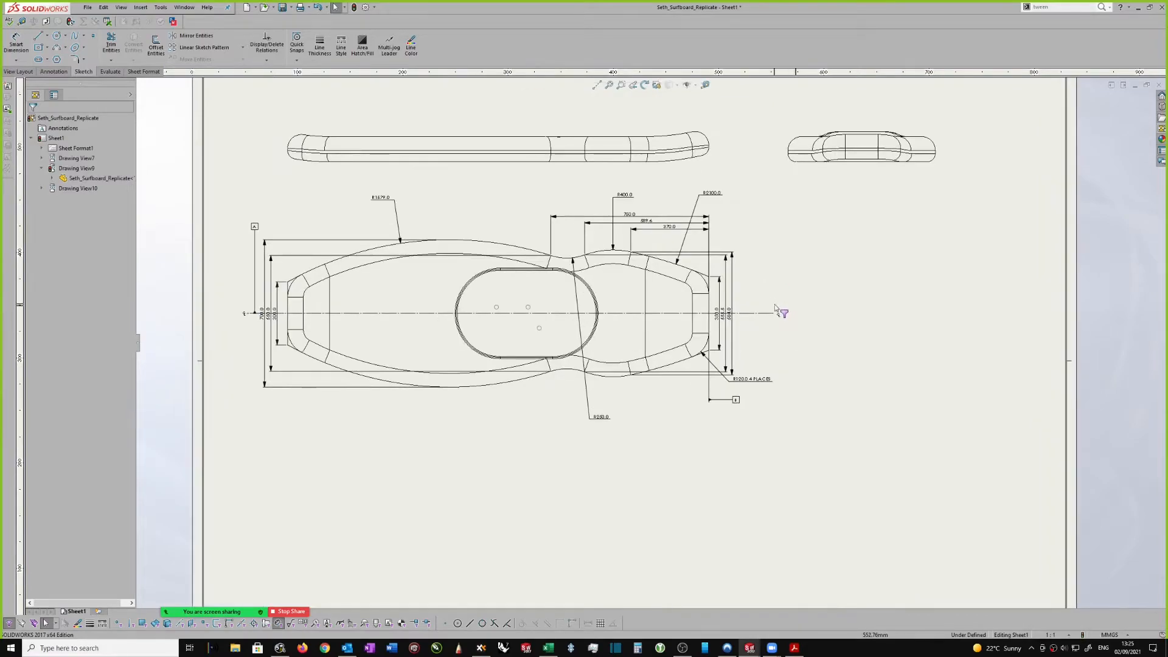
pyautogui.scroll(-3, 754, 286)
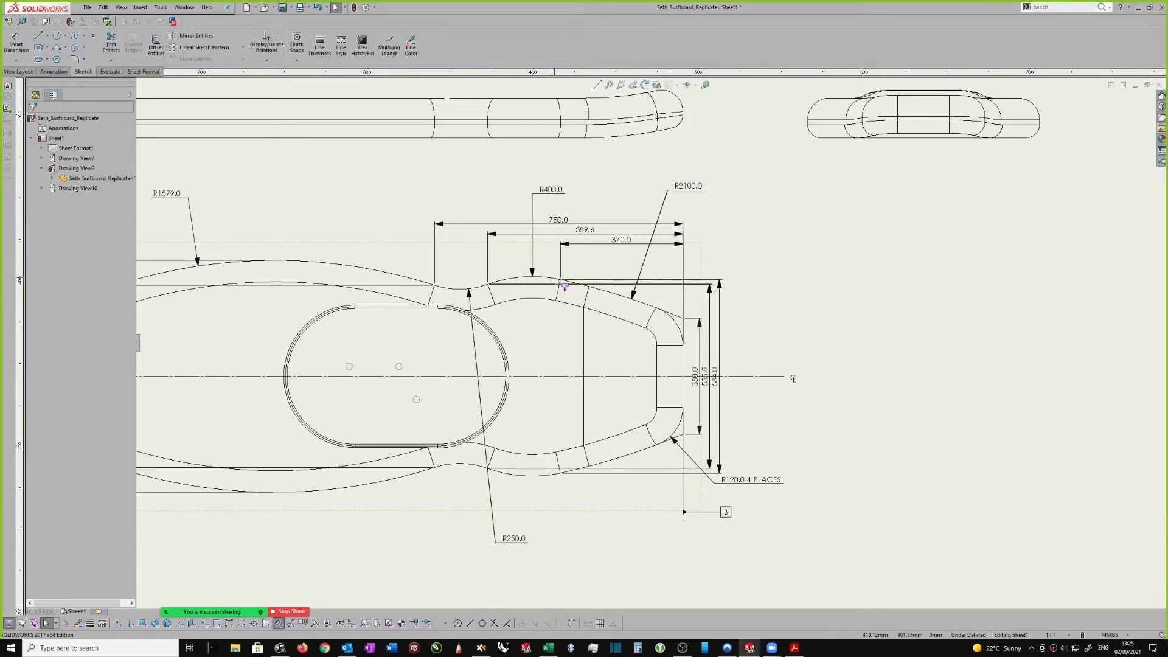
pyautogui.scroll(2, 646, 345)
pyautogui.scroll(1, 741, 373)
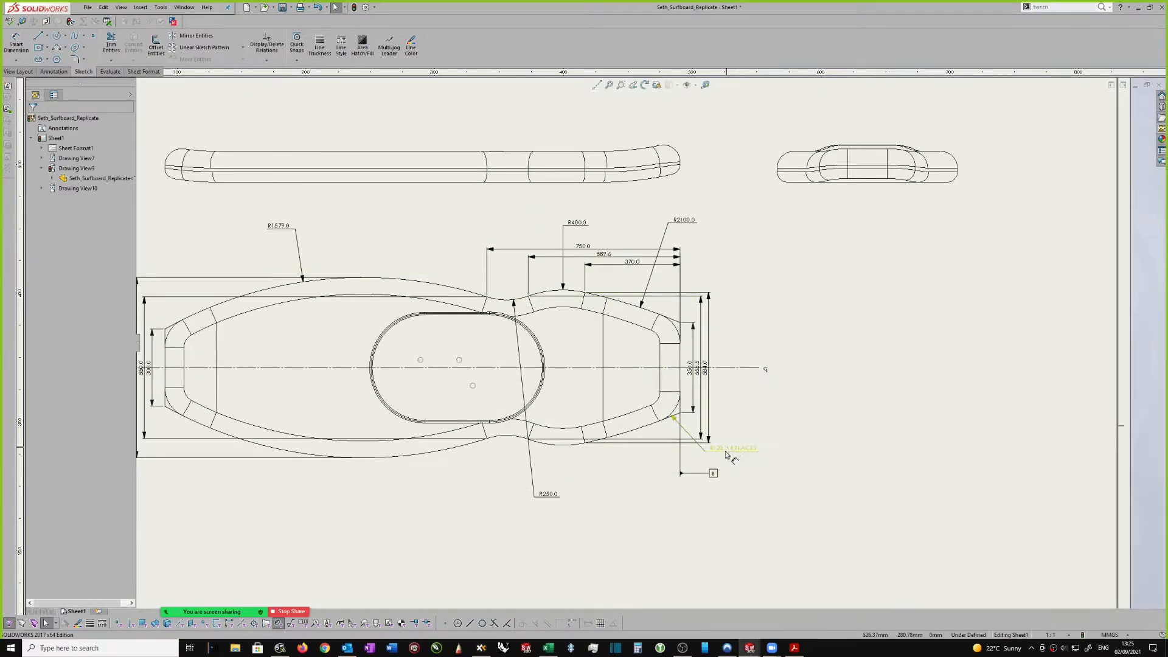
pyautogui.scroll(2, 779, 418)
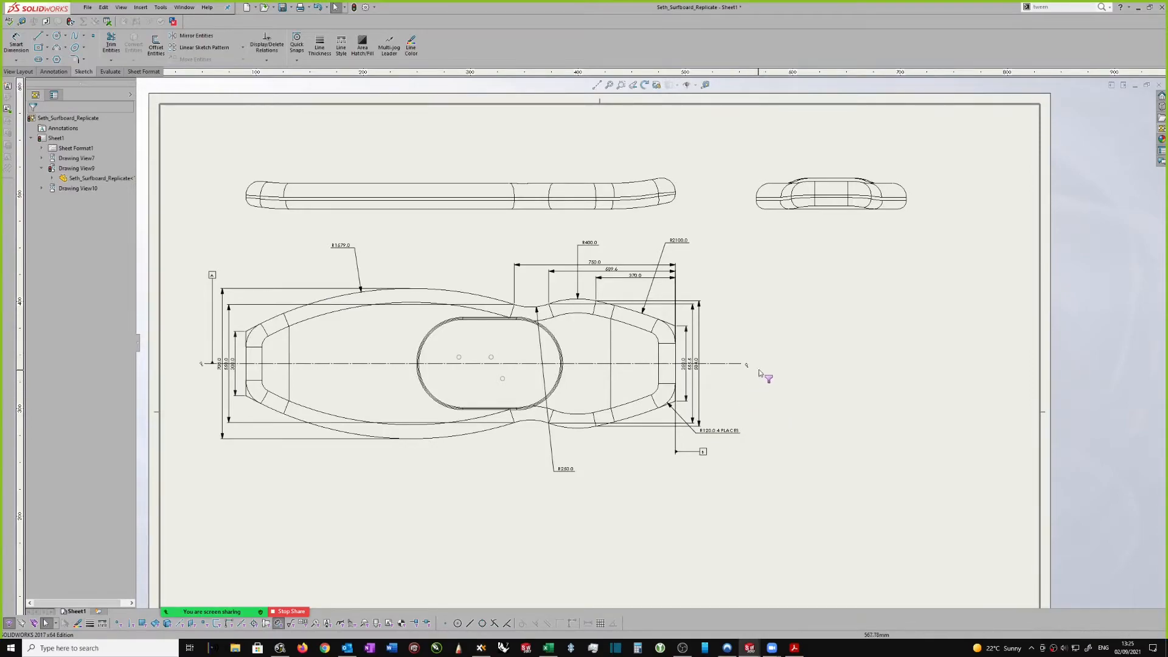
# Turn off the selection filter that limits picking to dimensions and hole callouts.
pyautogui.scroll(-1, 773, 342)
pyautogui.scroll(1, 773, 342)
pyautogui.scroll(-1, 759, 278)
pyautogui.scroll(-1, 482, 365)
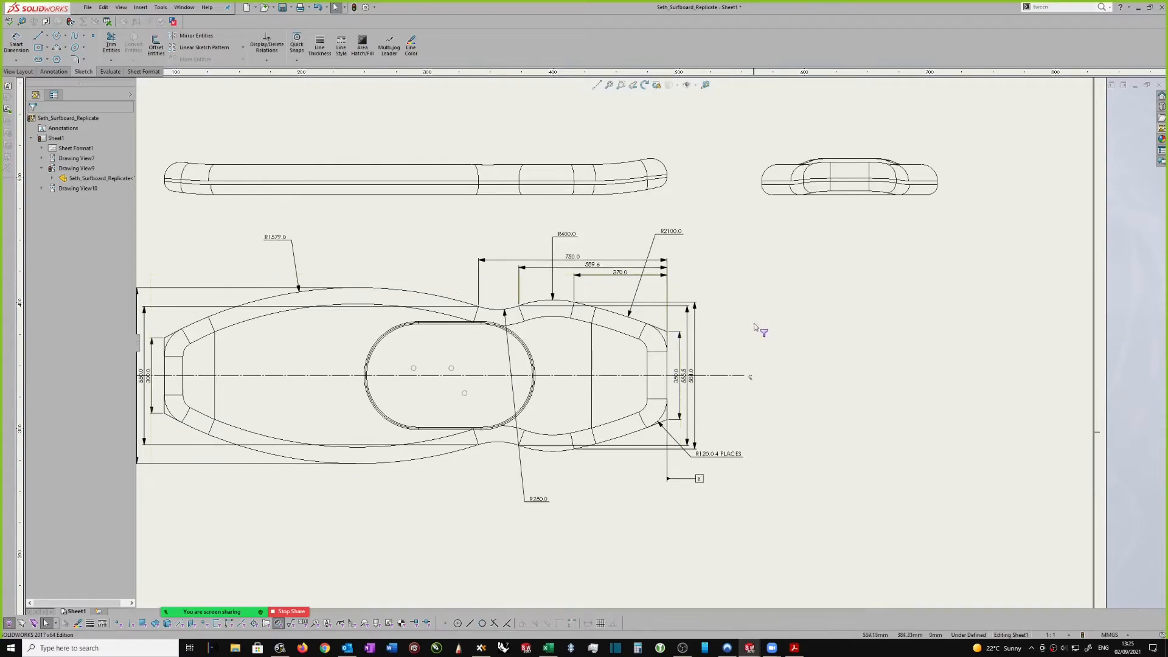
pyautogui.scroll(-1, 466, 317)
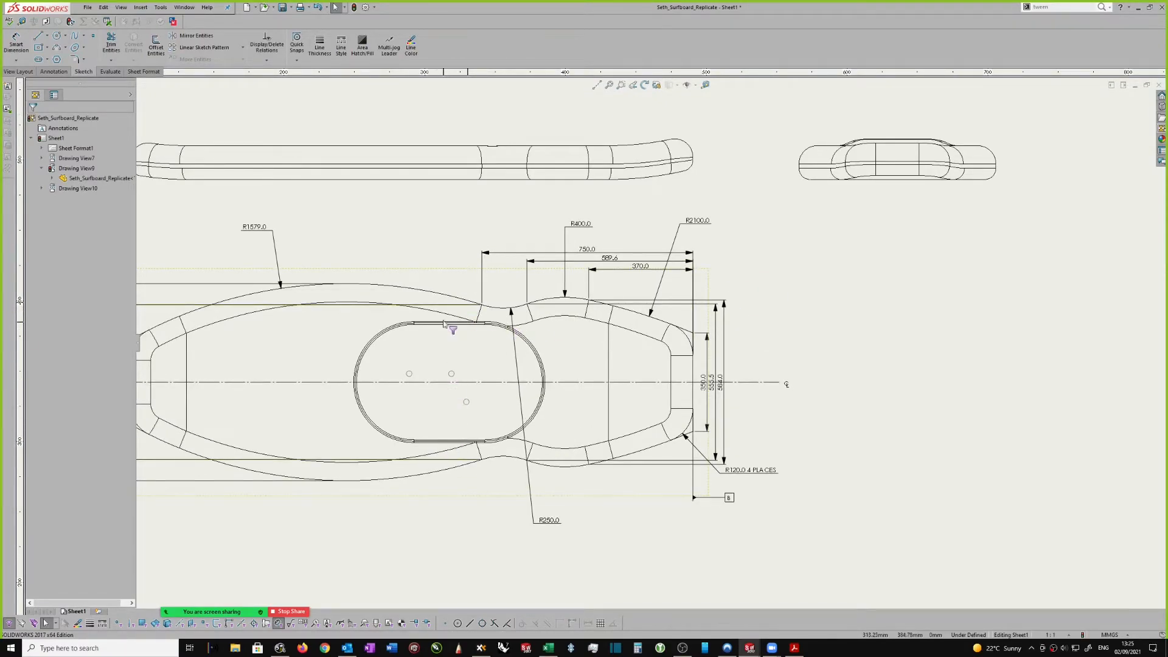
pyautogui.scroll(-1, 466, 317)
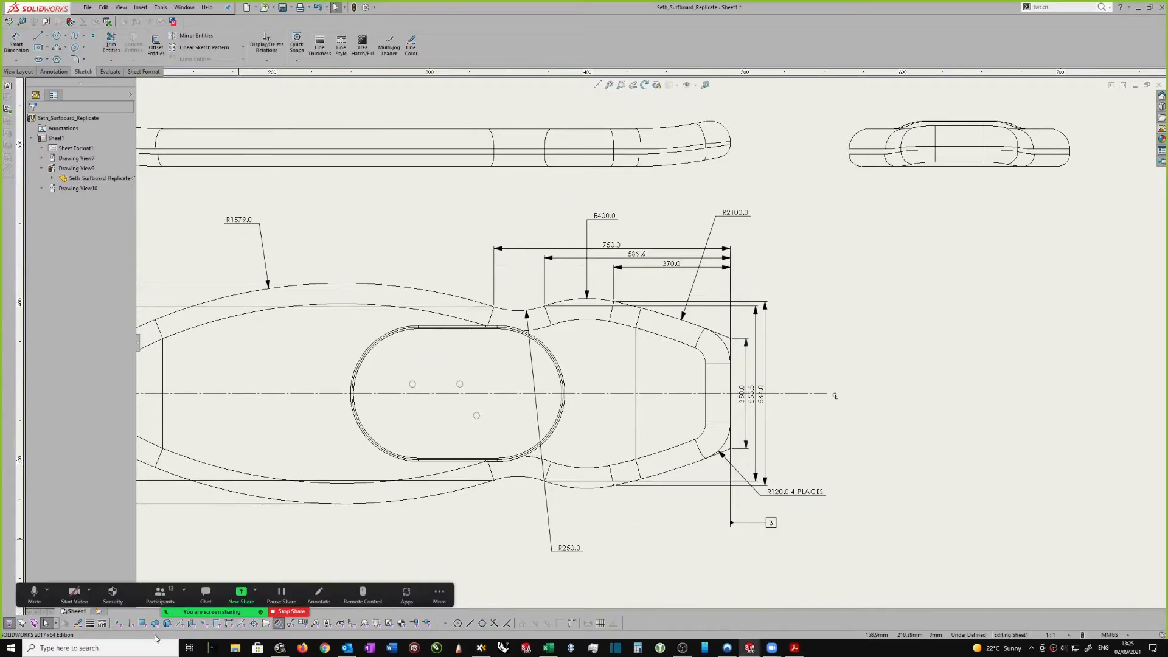
pyautogui.moveTo(255, 616)
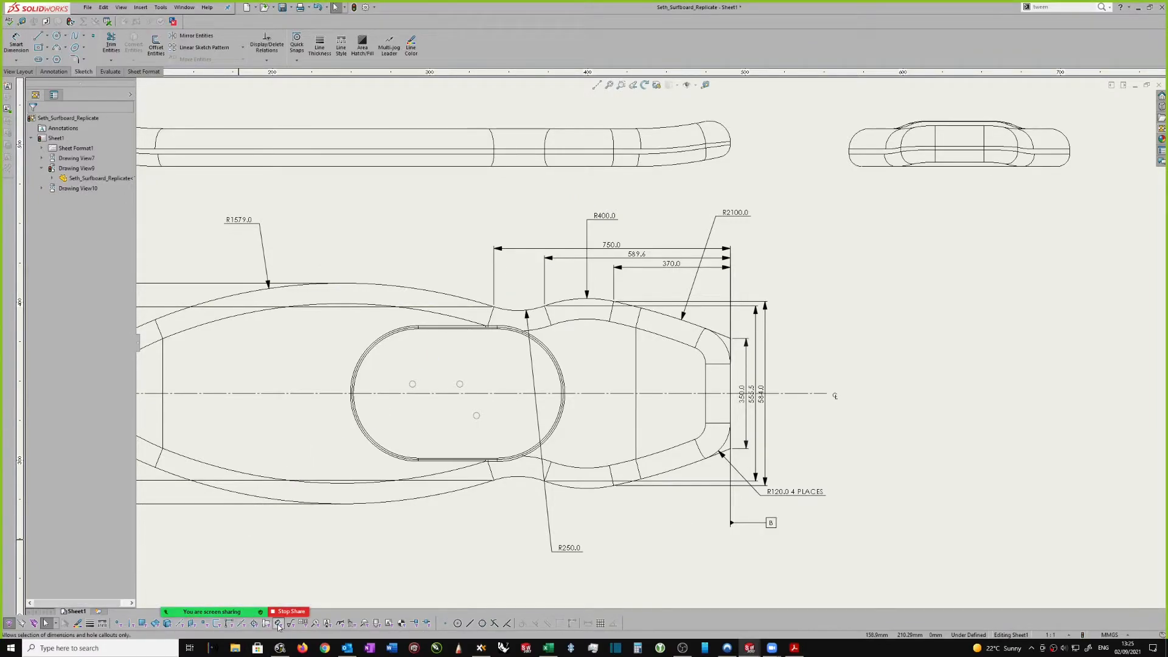
pyautogui.scroll(1, 539, 200)
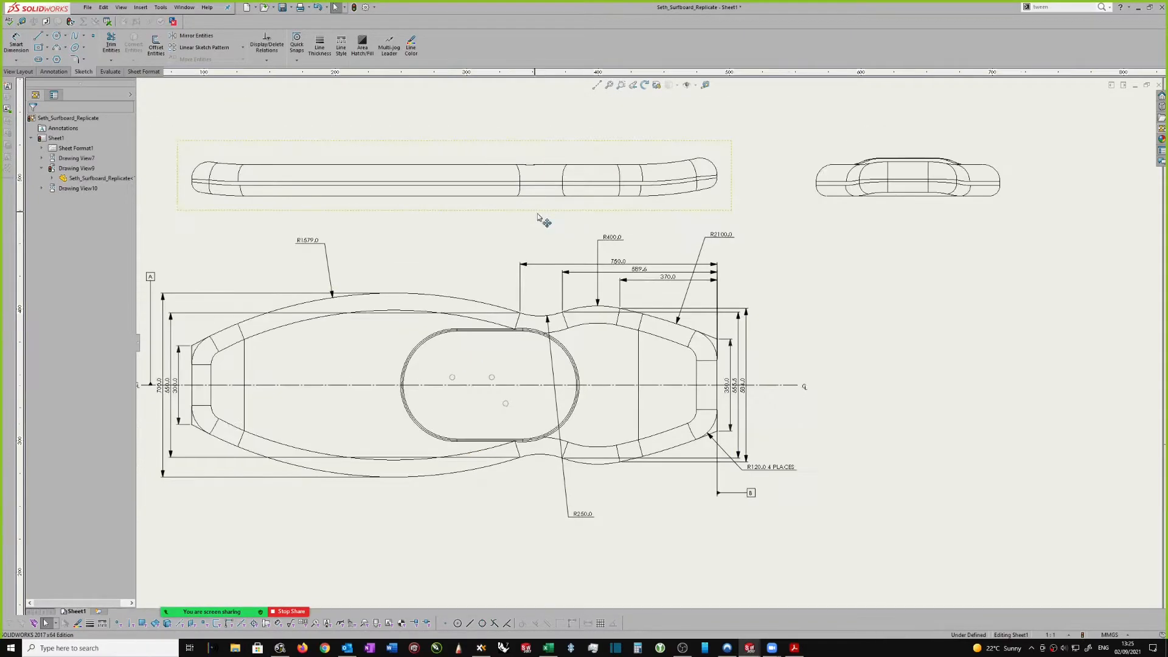
pyautogui.scroll(-1, 864, 344)
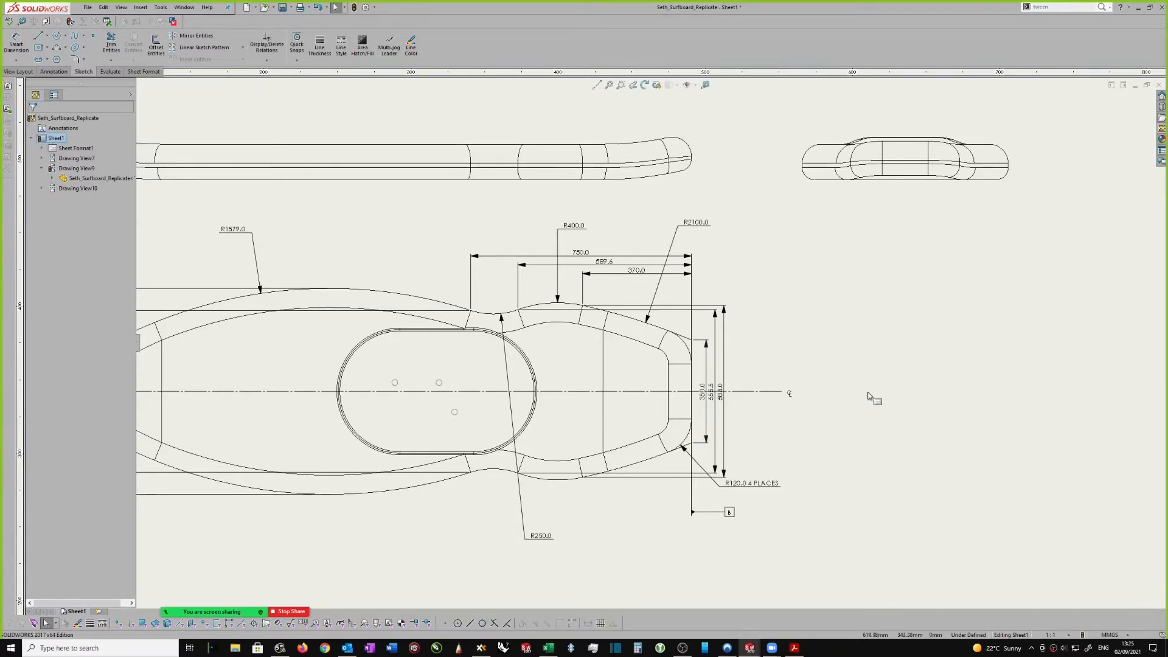
pyautogui.press('s')
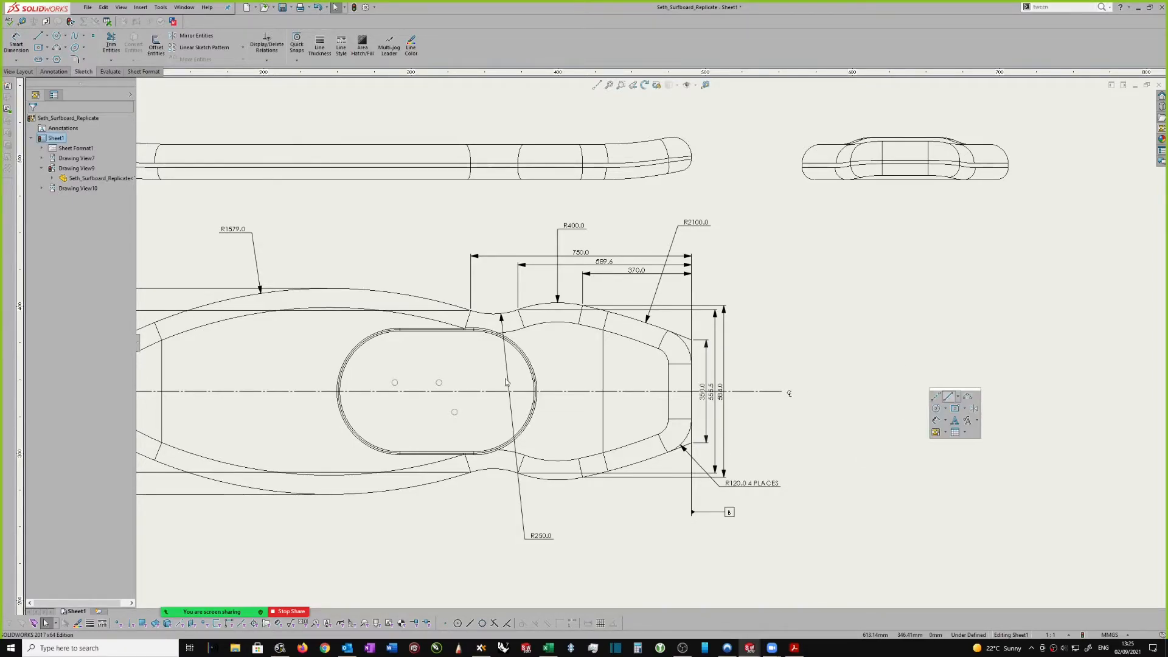
pyautogui.scroll(-2, 506, 379)
pyautogui.scroll(2, 475, 264)
pyautogui.scroll(-3, 477, 328)
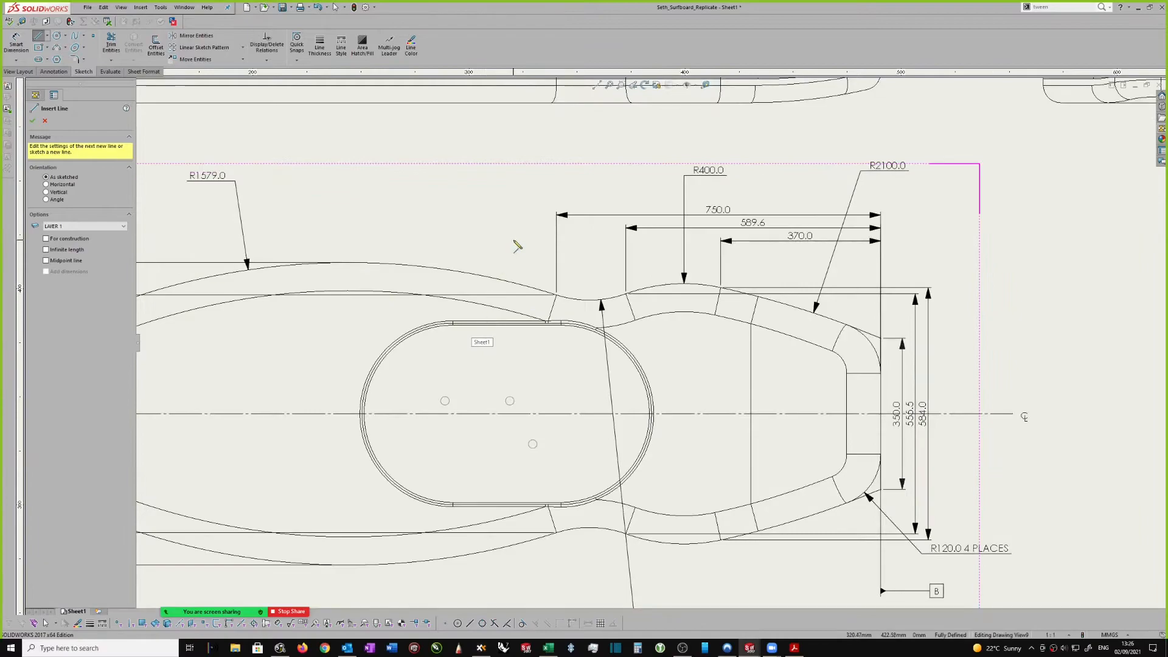
pyautogui.moveTo(519, 247); pyautogui.dragTo(519, 255)
pyautogui.scroll(-2, 498, 311)
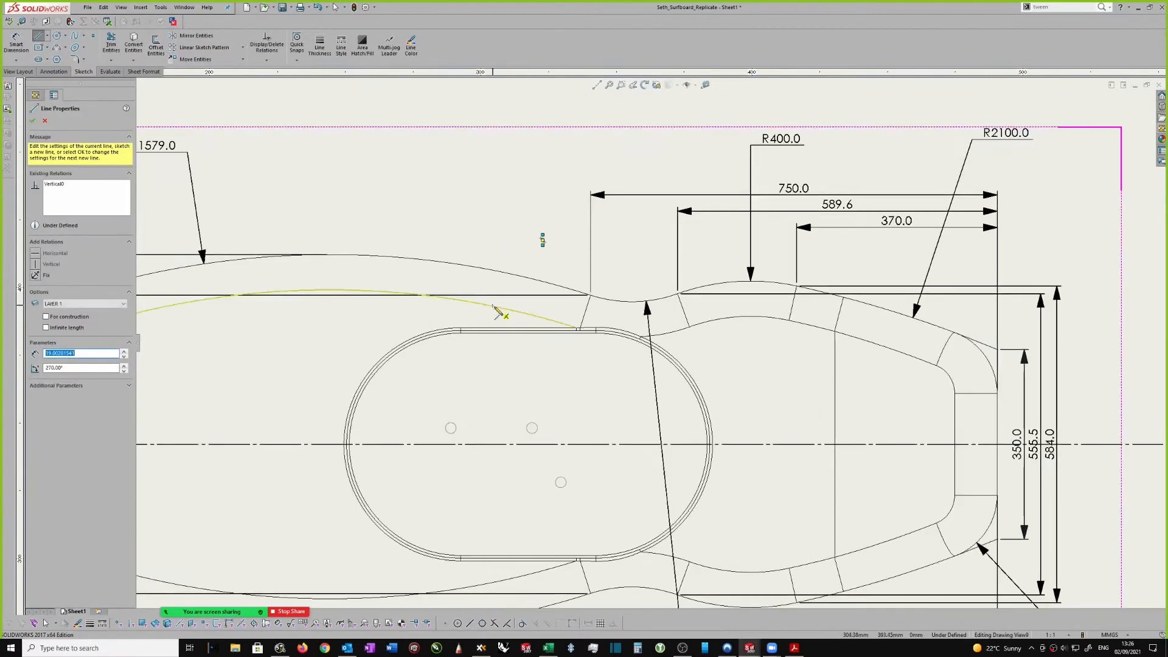
pyautogui.press('Escape')
pyautogui.click(542, 242)
pyautogui.press('Delete')
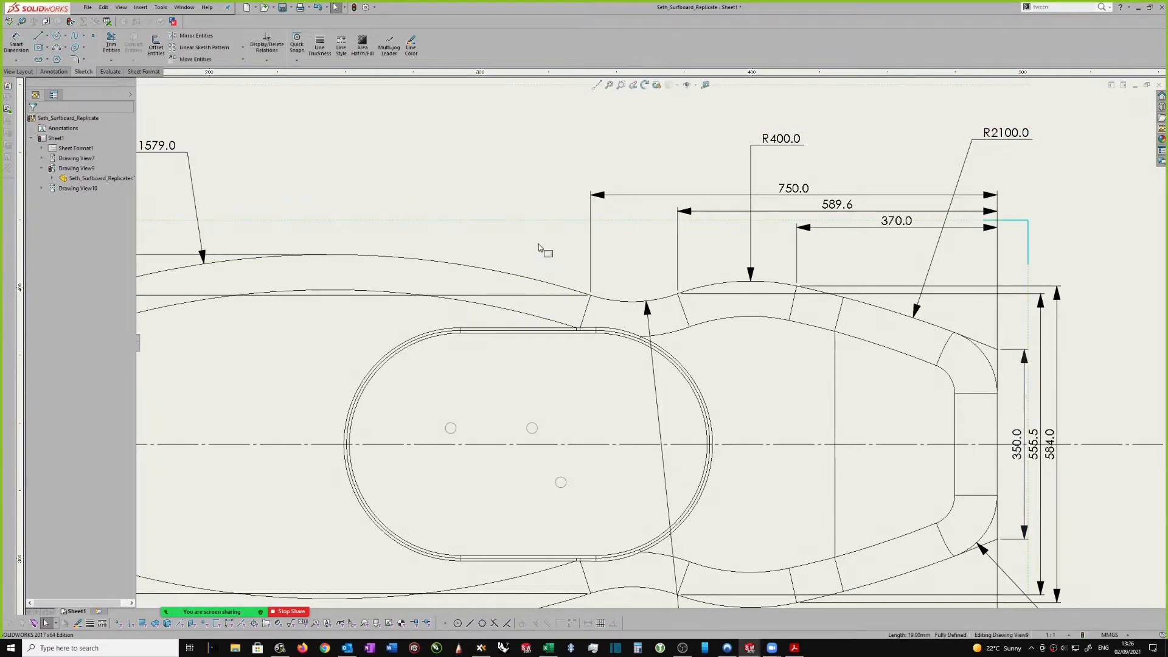
# Sketch a slanted line from above the plan view's upper outline down to the oval recess, continuing as a vertical line across the recess.
pyautogui.moveTo(515, 146)
pyautogui.mouseDown(button='right')
pyautogui.moveTo(516, 117)
pyautogui.moveTo(558, 146)
pyautogui.mouseUp(button='right')
pyautogui.press('Escape')
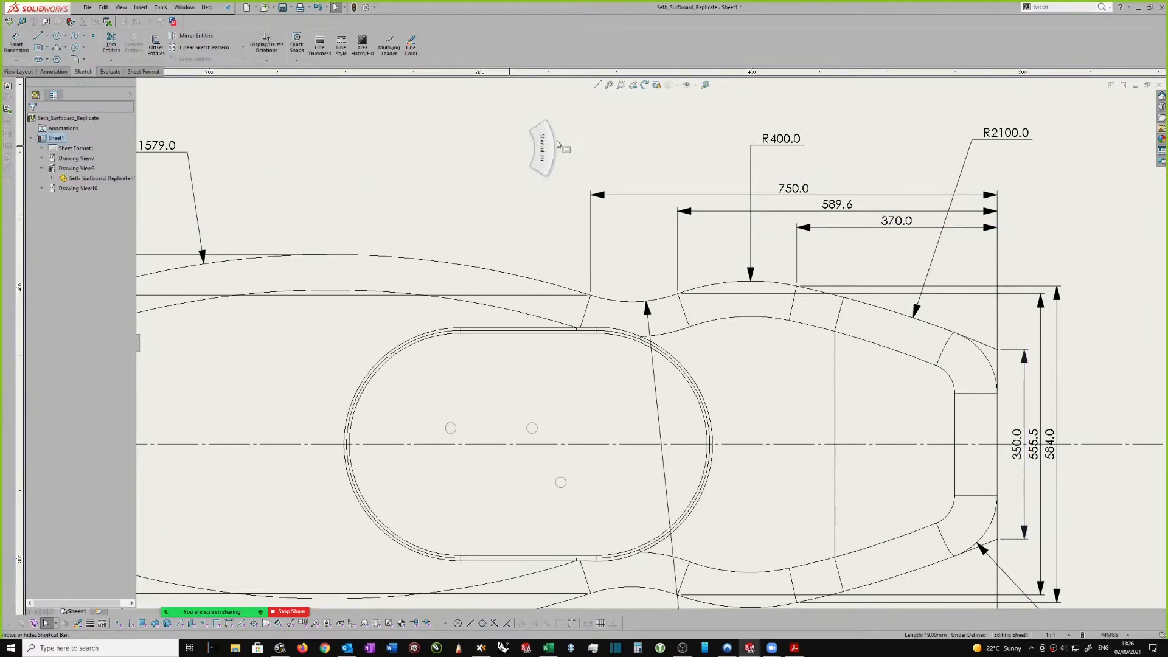
pyautogui.click(585, 153)
pyautogui.scroll(-1, 553, 236)
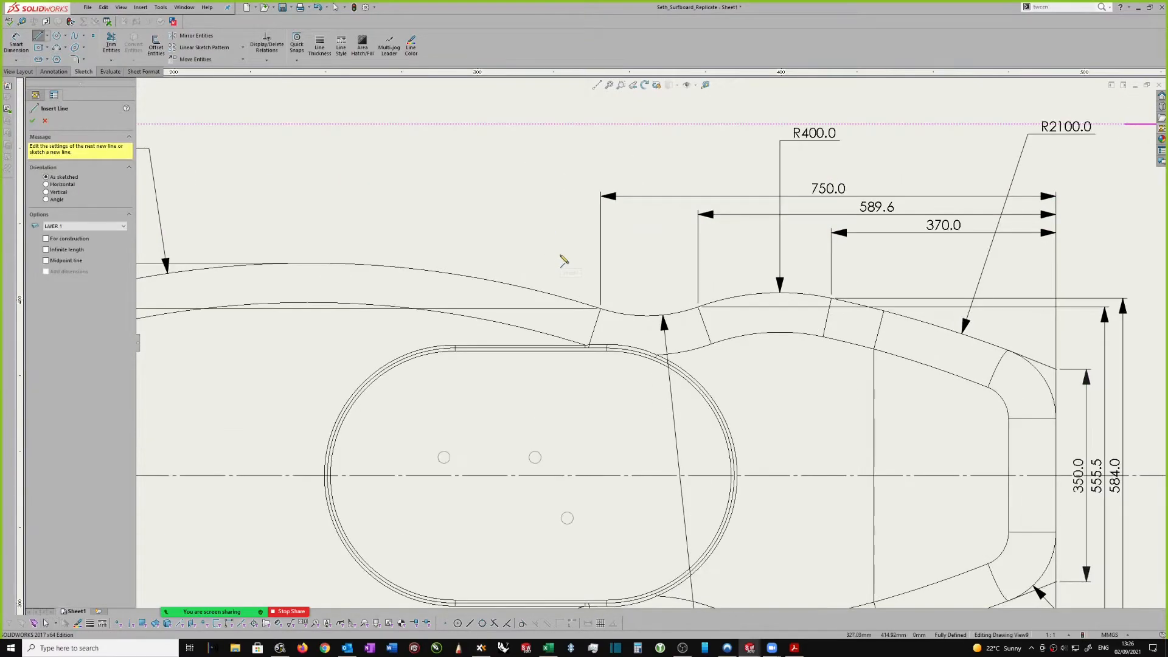
pyautogui.click(560, 254)
pyautogui.click(517, 341)
pyautogui.scroll(3, 521, 289)
pyautogui.moveTo(552, 365); pyautogui.dragTo(526, 276, button='middle')
pyautogui.scroll(-2, 528, 419)
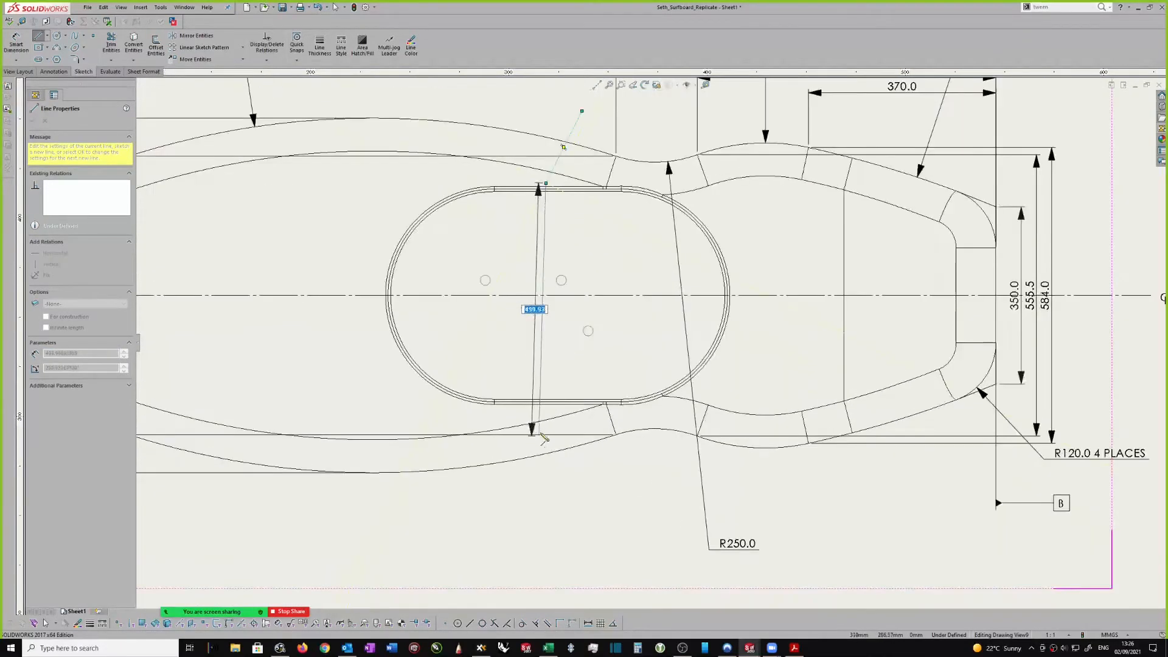
pyautogui.click(546, 411)
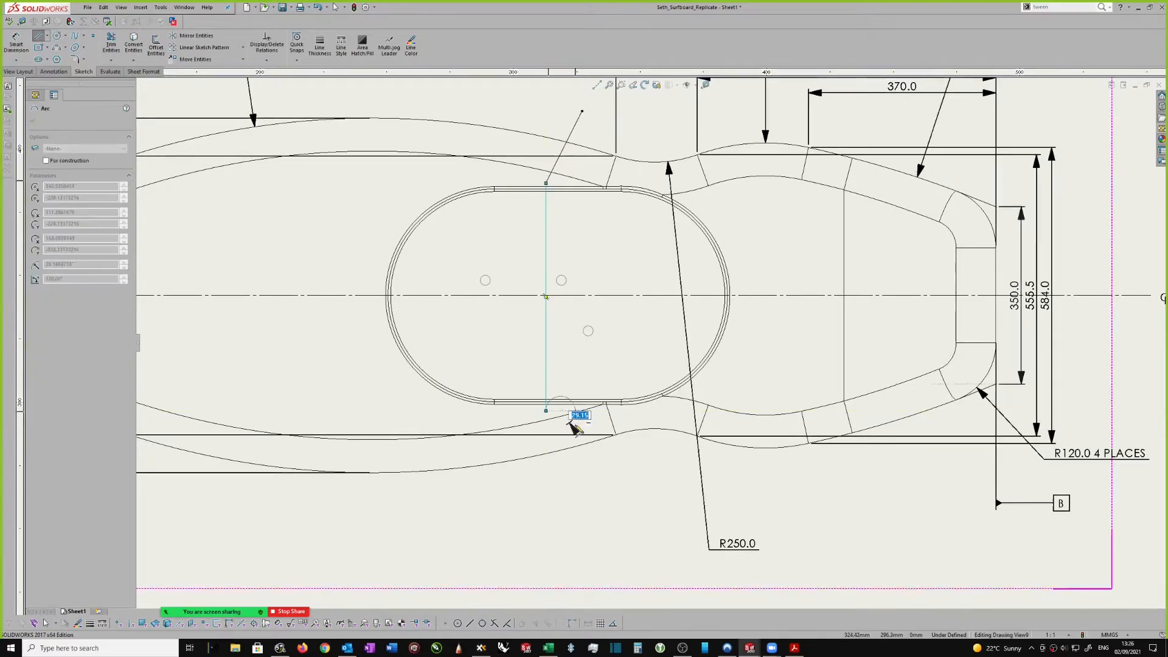
pyautogui.doubleClick(546, 412)
pyautogui.moveTo(554, 545); pyautogui.dragTo(553, 506, button='right')
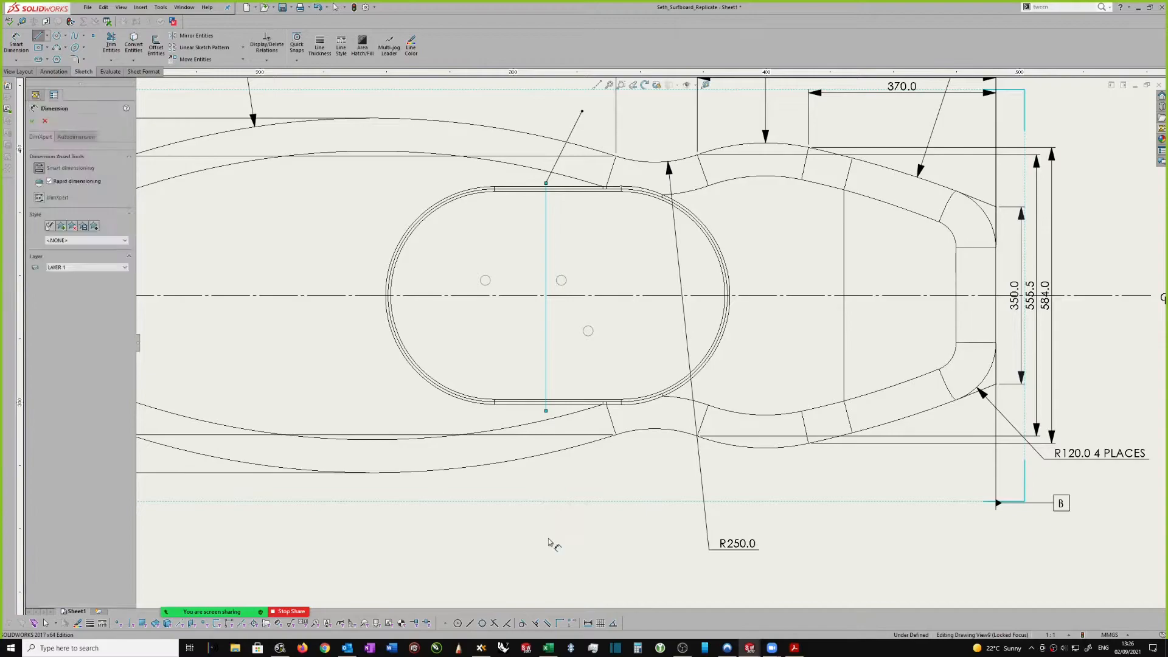
pyautogui.press('Escape')
# Sketch a line from the vertical line's lower end past the lower outline and slant its outer end toward the tail.
pyautogui.press('s')
pyautogui.click(640, 550)
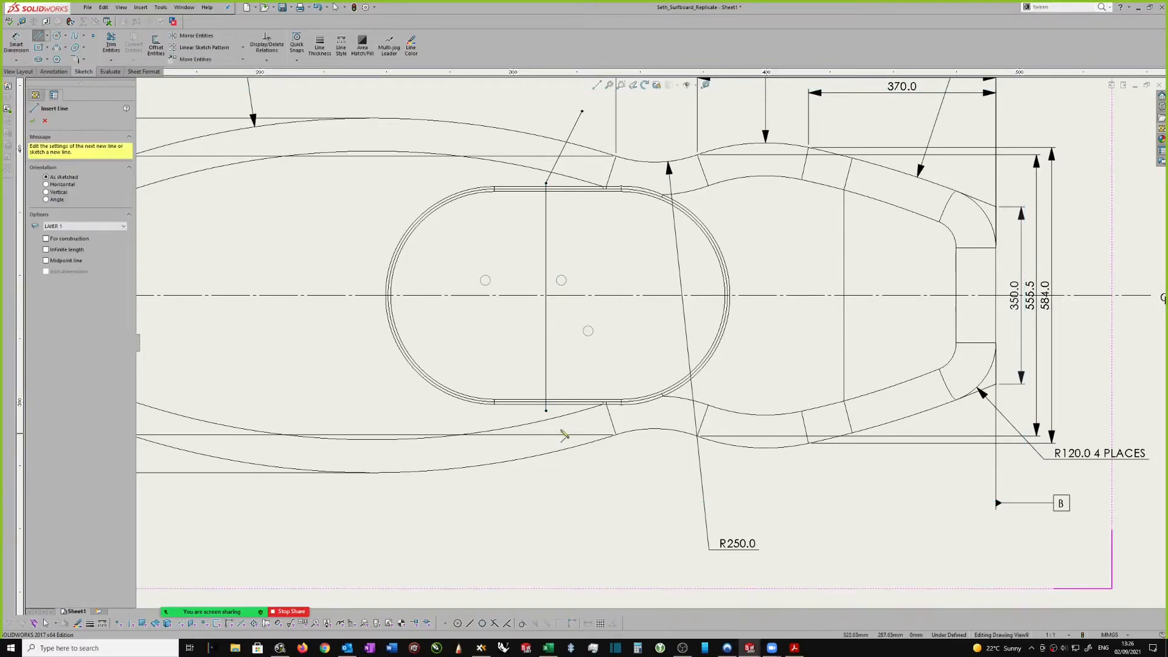
pyautogui.click(546, 412)
pyautogui.click(548, 486)
pyautogui.press('Escape')
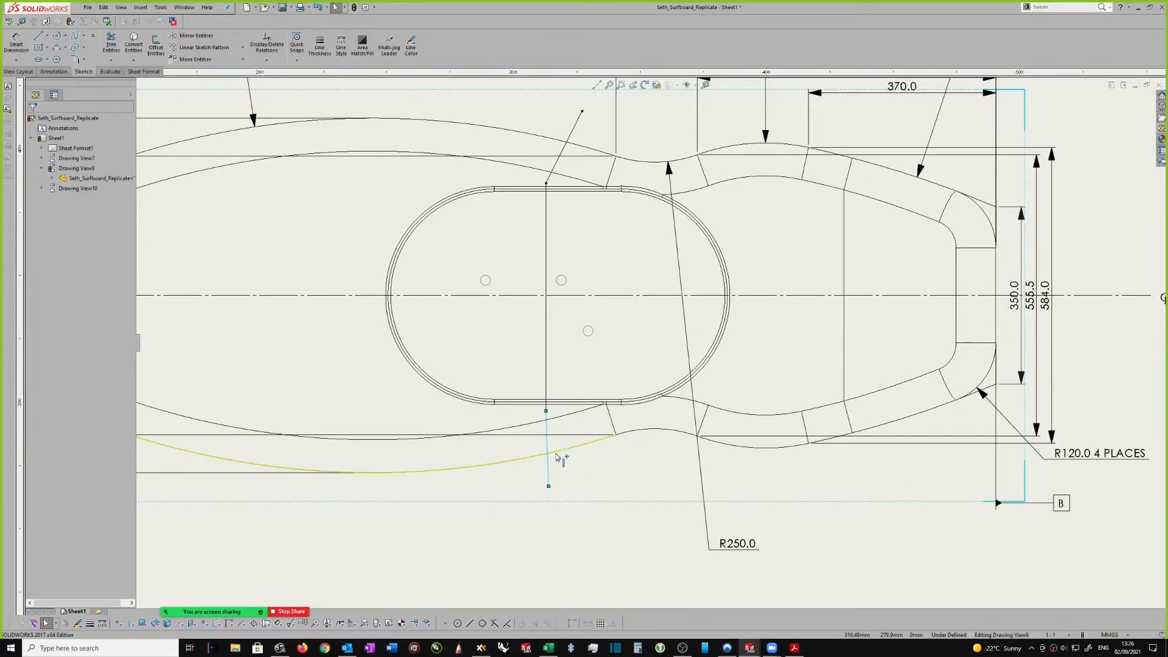
pyautogui.scroll(1, 572, 201)
pyautogui.scroll(-1, 579, 481)
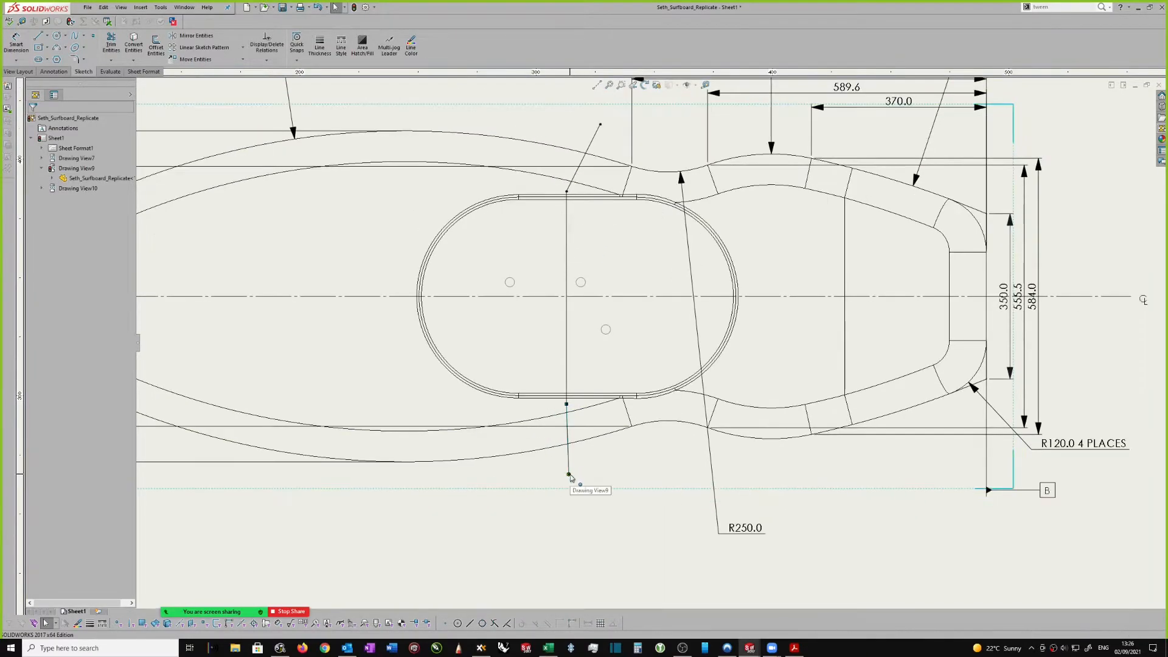
pyautogui.moveTo(566, 475); pyautogui.dragTo(586, 472)
pyautogui.click(586, 471)
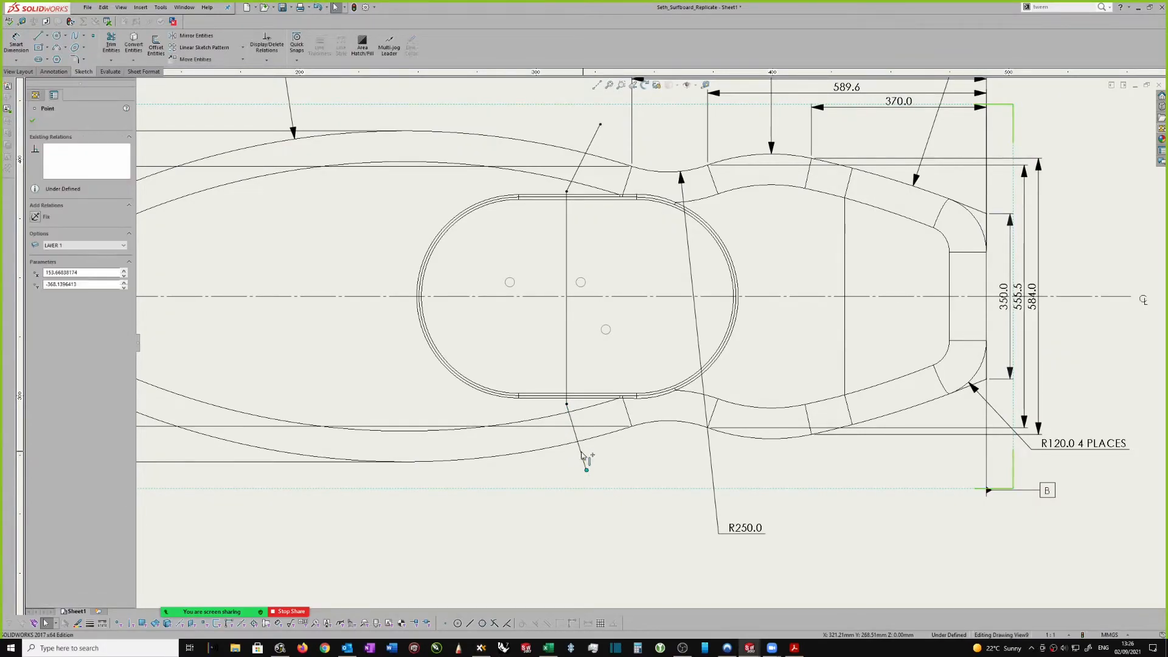
# Shift the vertical line slightly toward the nose, with its ends just beyond both straight edges of the oval recess.
pyautogui.scroll(2, 584, 420)
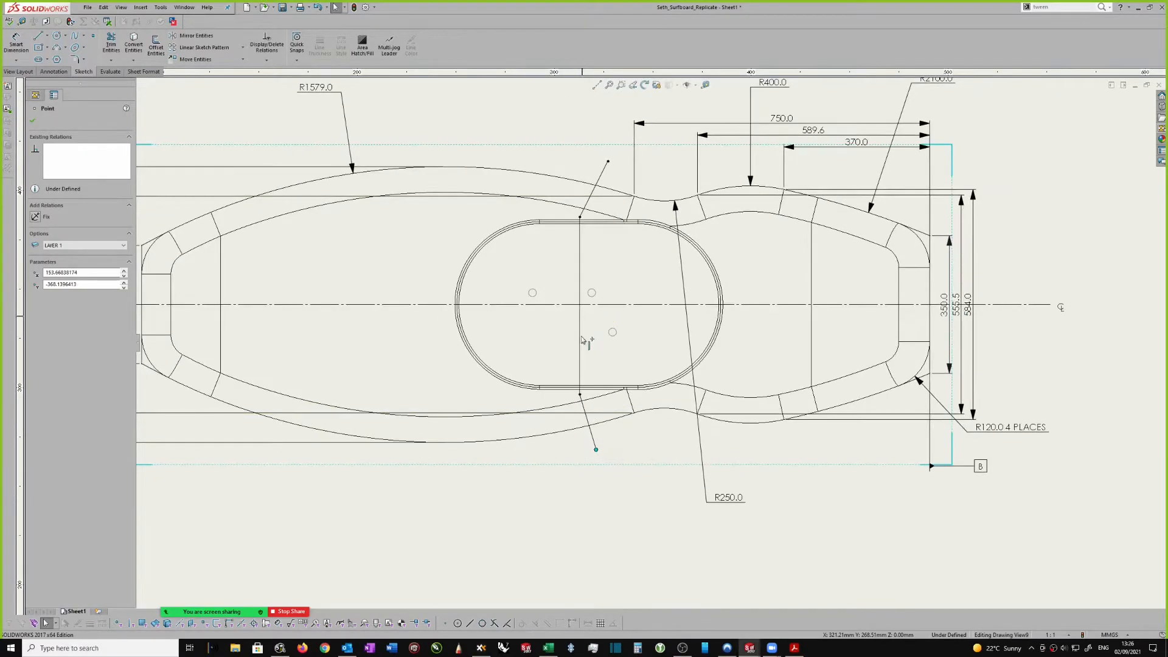
pyautogui.scroll(-2, 599, 280)
pyautogui.scroll(1, 572, 246)
pyautogui.scroll(-2, 584, 256)
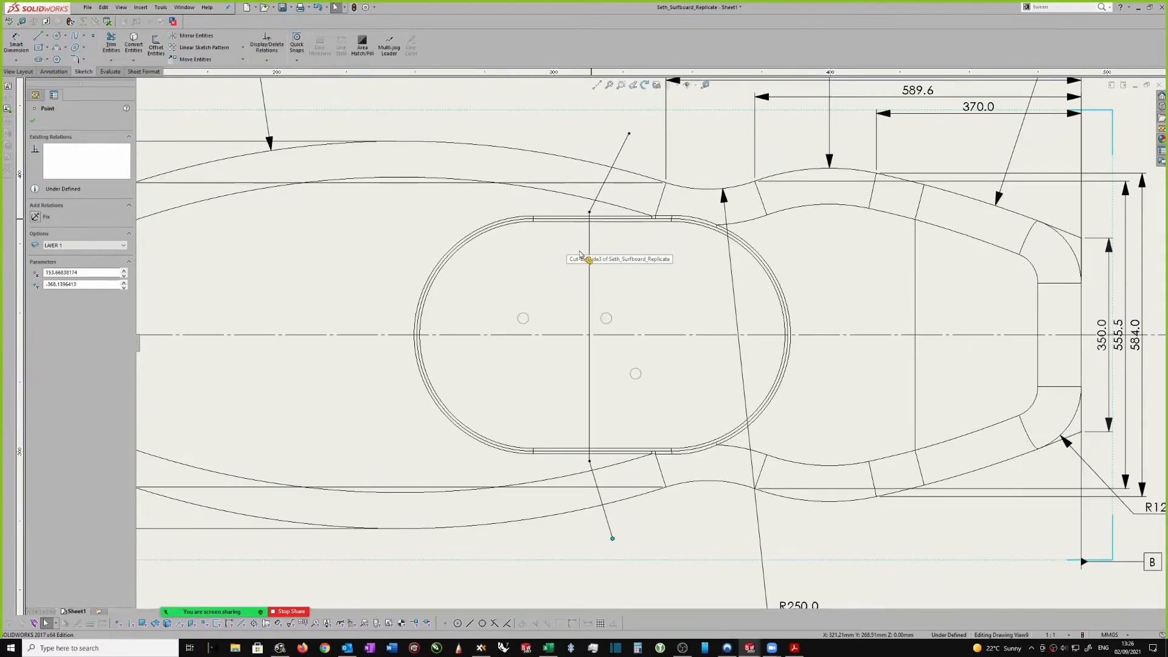
pyautogui.moveTo(585, 254)
pyautogui.mouseDown()
pyautogui.moveTo(569, 256)
pyautogui.moveTo(568, 203)
pyautogui.mouseUp()
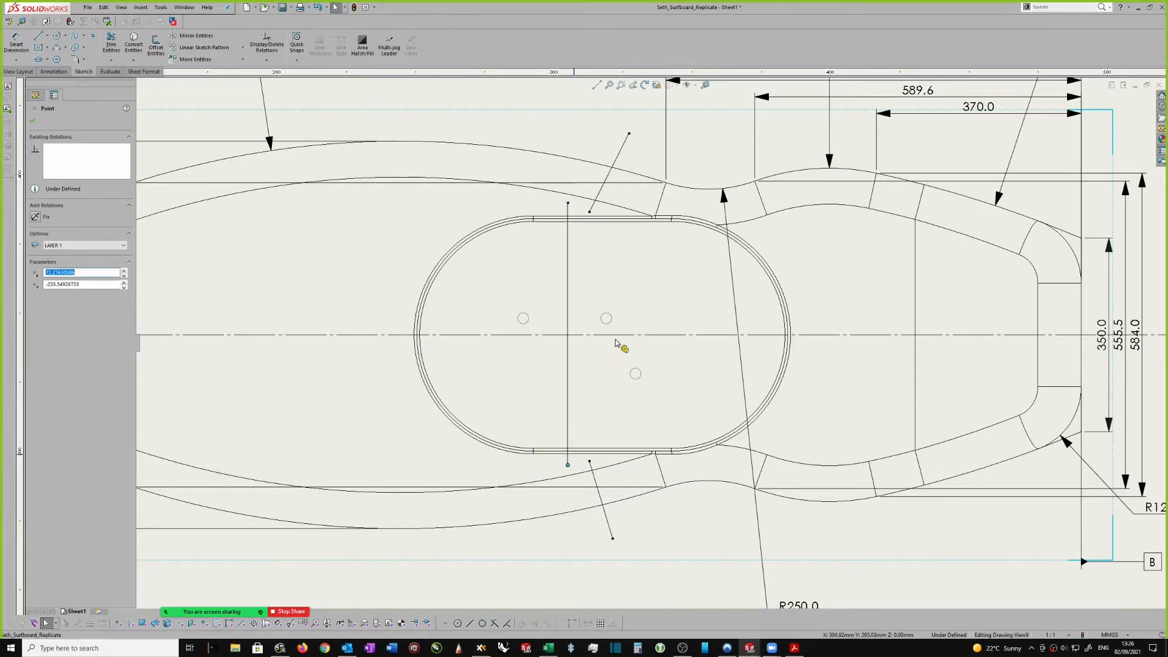
pyautogui.click(567, 203)
pyautogui.keyDown('ctrl'); pyautogui.click(568, 203); pyautogui.keyUp('ctrl')
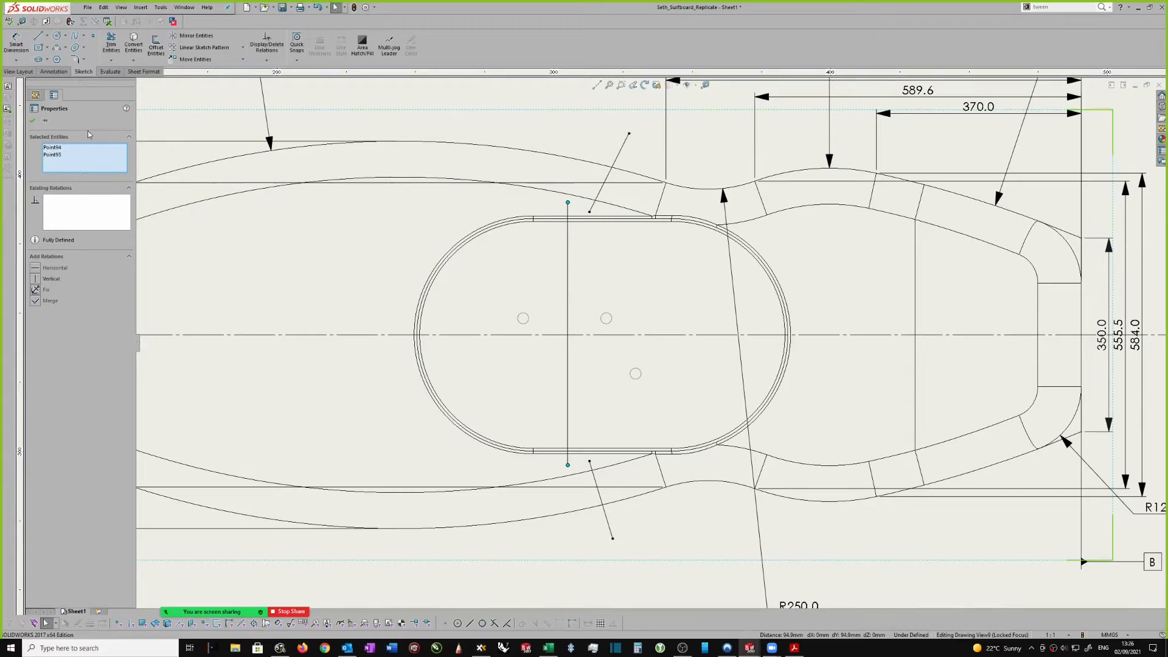
pyautogui.click(32, 120)
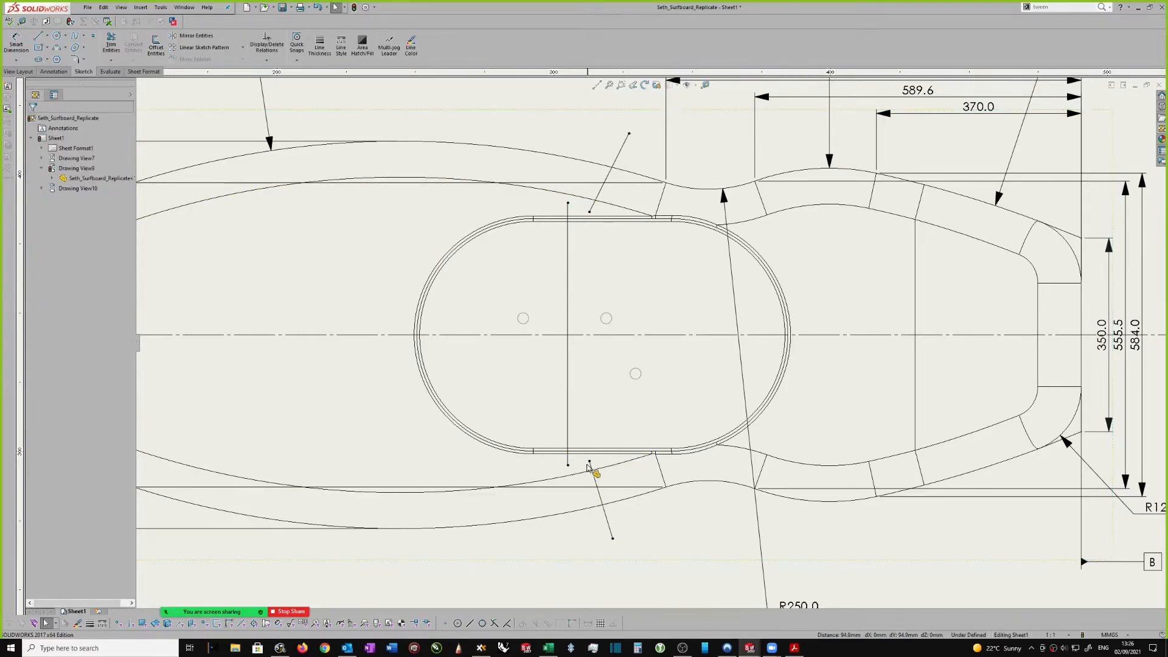
# Rejoin both slanted lines to the ends of the vertical line and shift their outer ends toward the nose.
pyautogui.moveTo(589, 461); pyautogui.dragTo(568, 466)
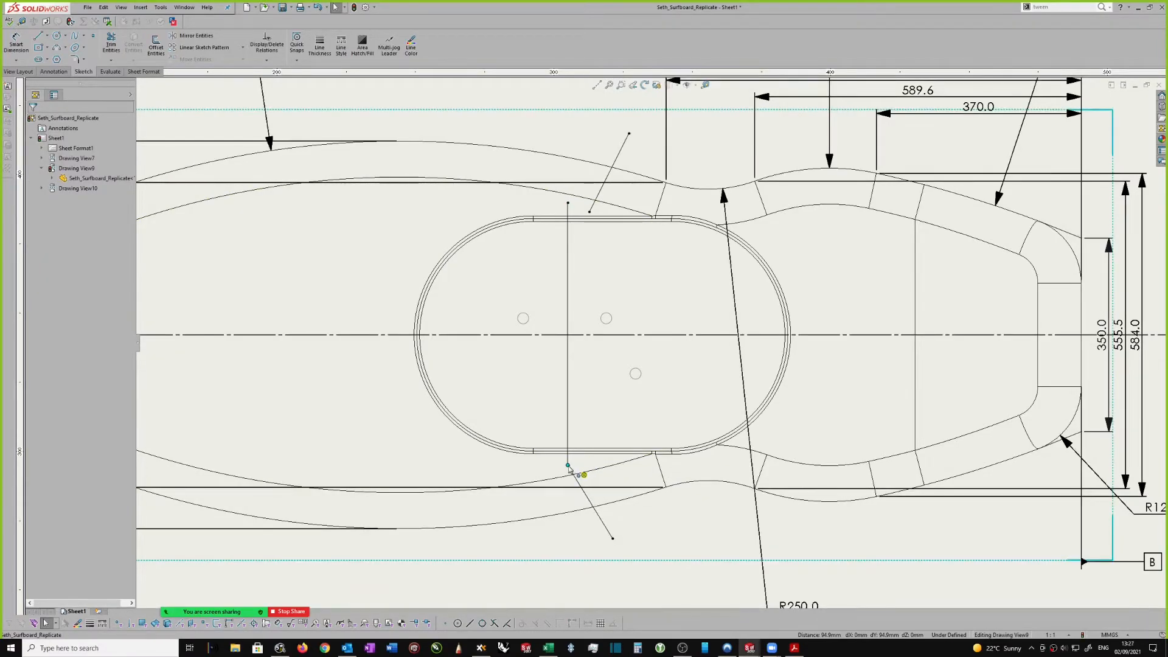
pyautogui.moveTo(612, 537); pyautogui.dragTo(589, 534)
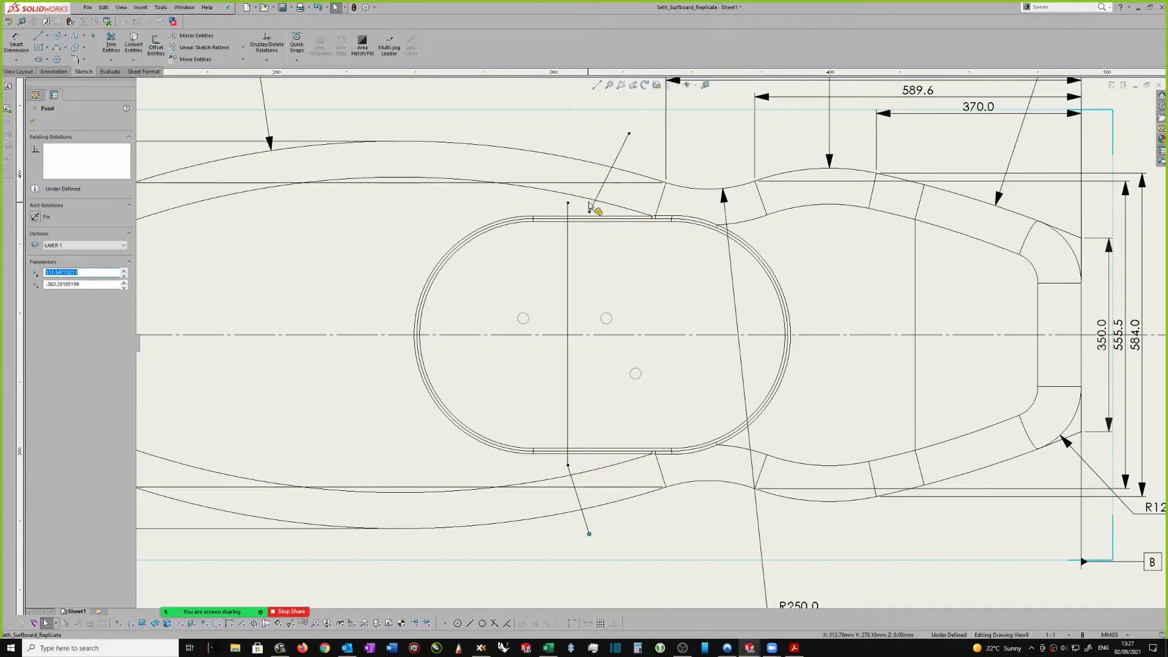
pyautogui.moveTo(589, 213); pyautogui.dragTo(568, 202)
pyautogui.moveTo(630, 137); pyautogui.dragTo(610, 138)
# Draw a horizontal centerline about 103 mm long toward the tail from where the slanted line crosses the lower outline.
pyautogui.scroll(1, 597, 210)
pyautogui.scroll(-1, 633, 433)
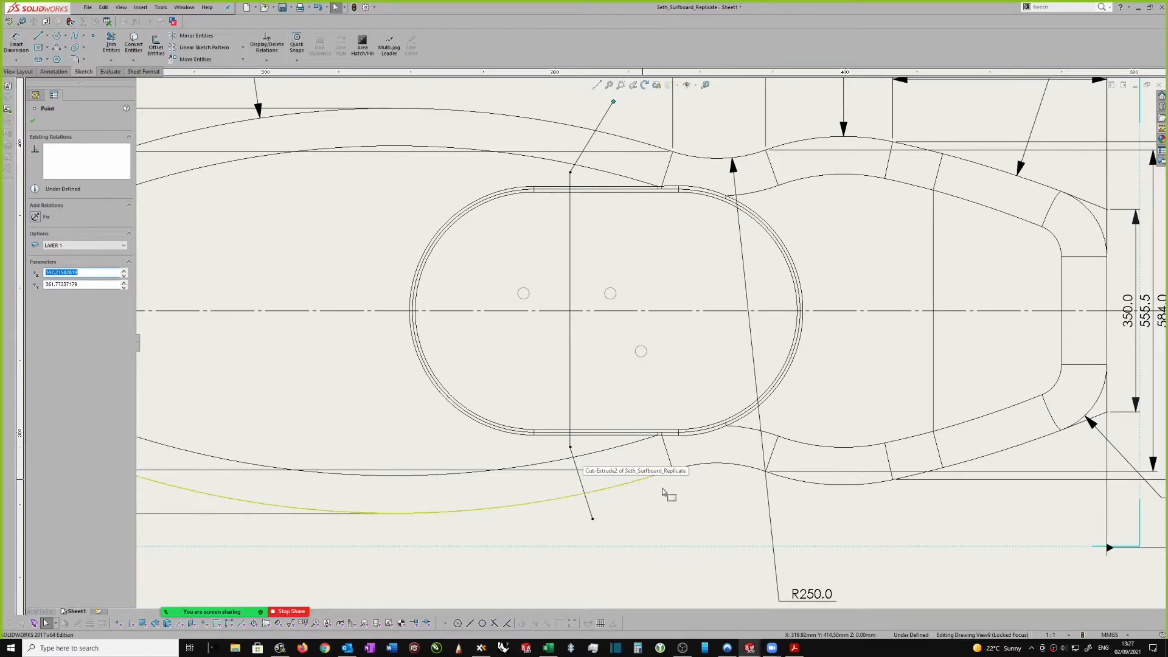
pyautogui.moveTo(647, 518); pyautogui.dragTo(741, 527, button='right')
pyautogui.press('s')
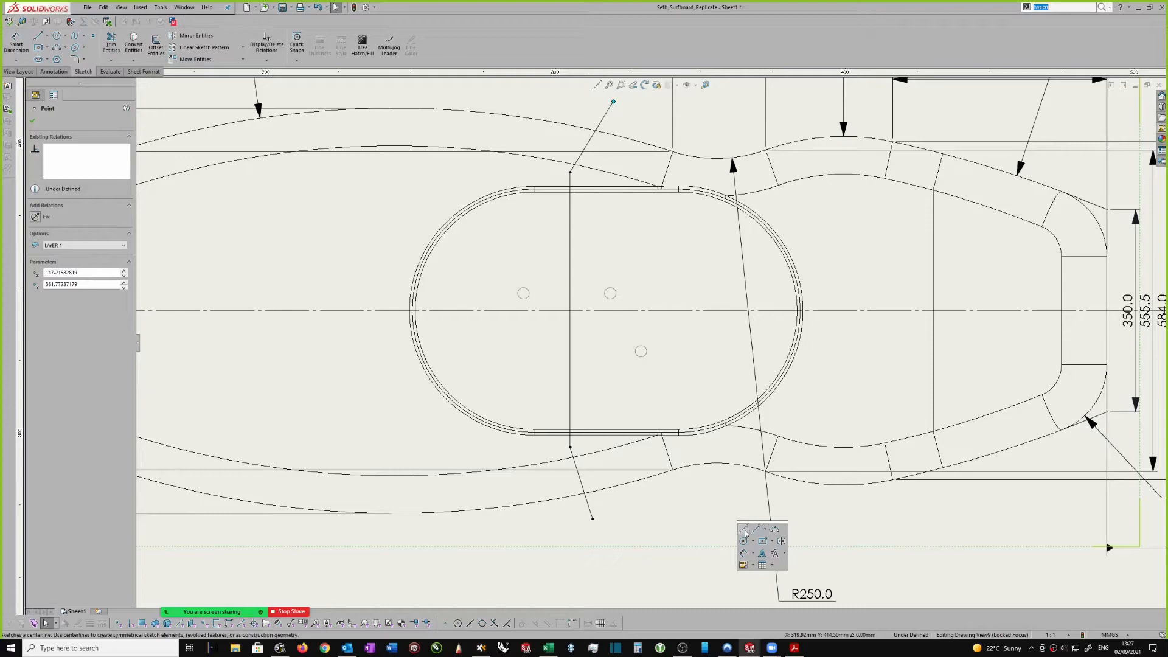
pyautogui.click(758, 531)
pyautogui.scroll(-1, 625, 505)
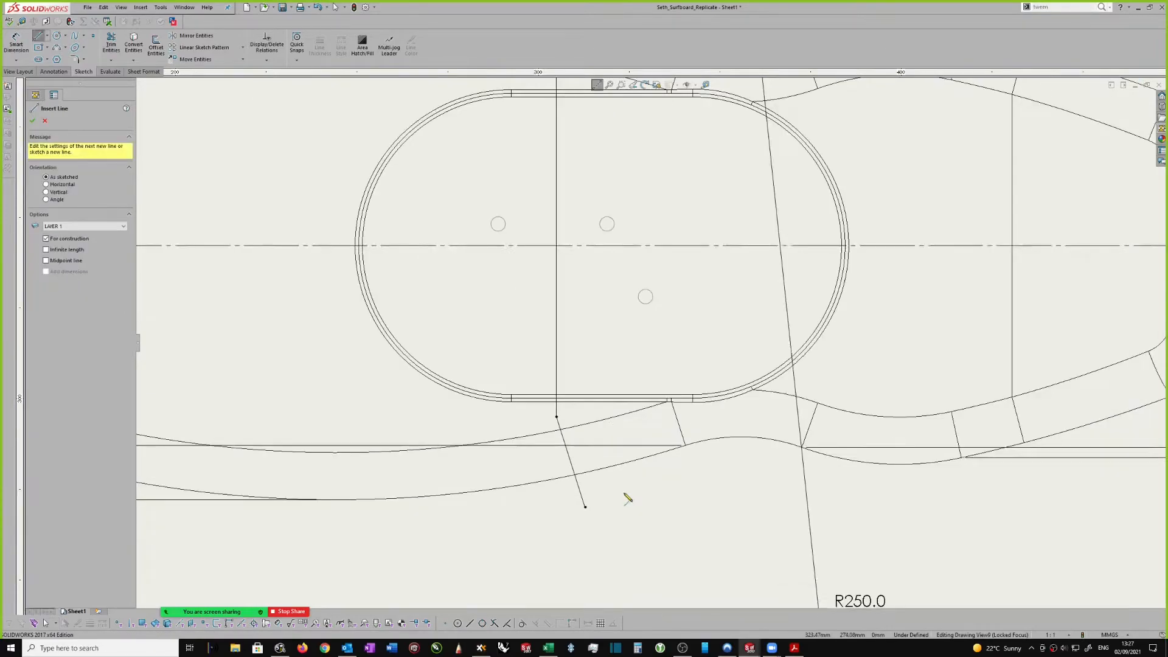
pyautogui.click(586, 473)
pyautogui.click(660, 473)
pyautogui.press('Escape')
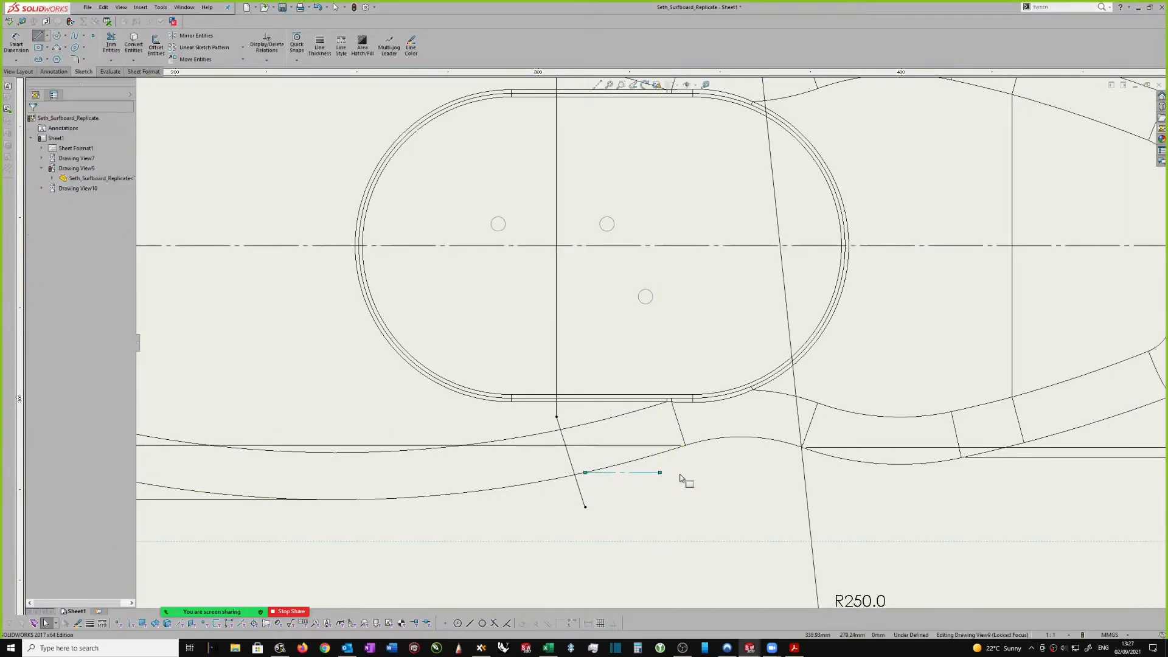
# Make the horizontal centerline tangent to the plan view's long lower outline arc.
pyautogui.scroll(-1, 680, 479)
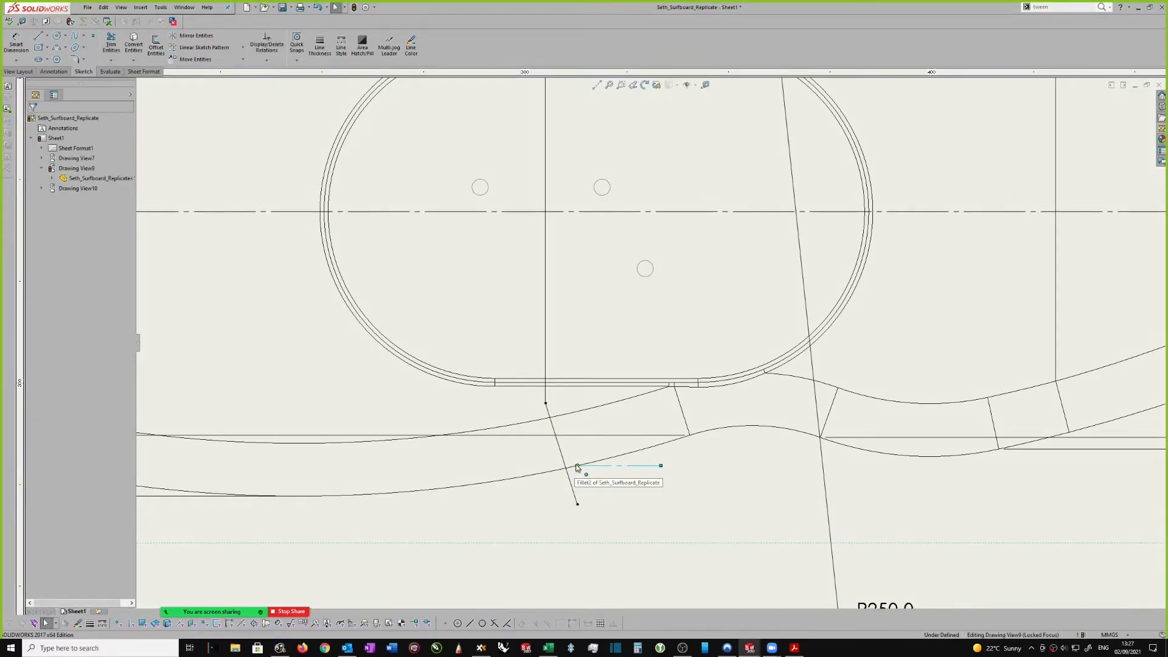
pyautogui.click(599, 467)
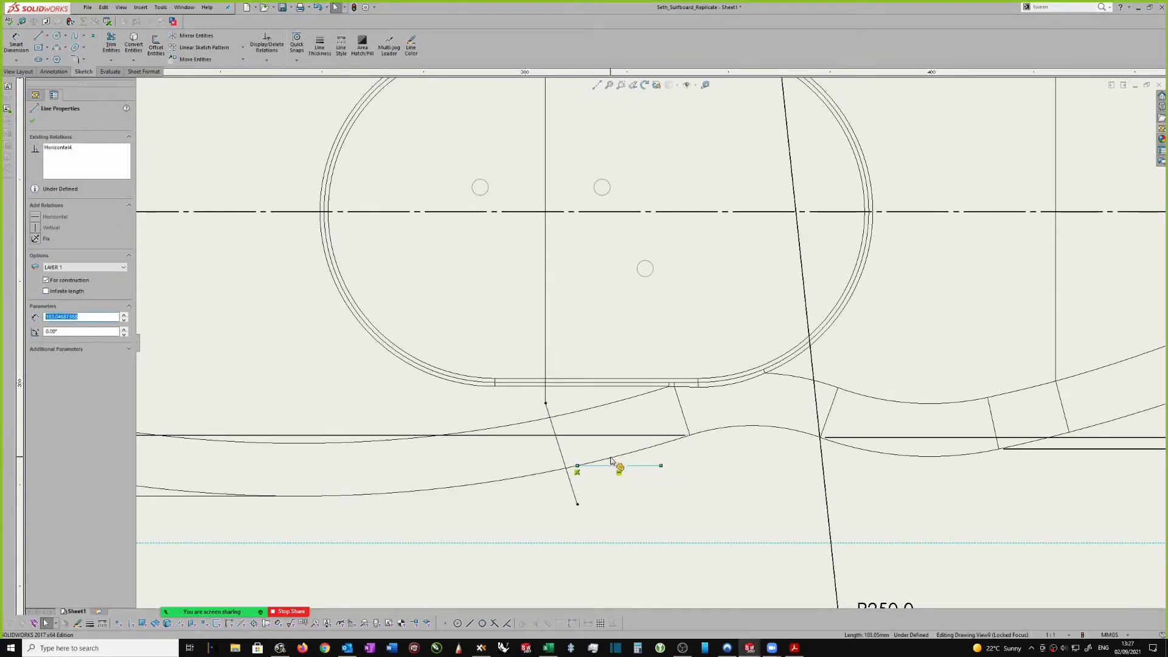
pyautogui.keyDown('ctrl'); pyautogui.click(612, 458); pyautogui.keyUp('ctrl')
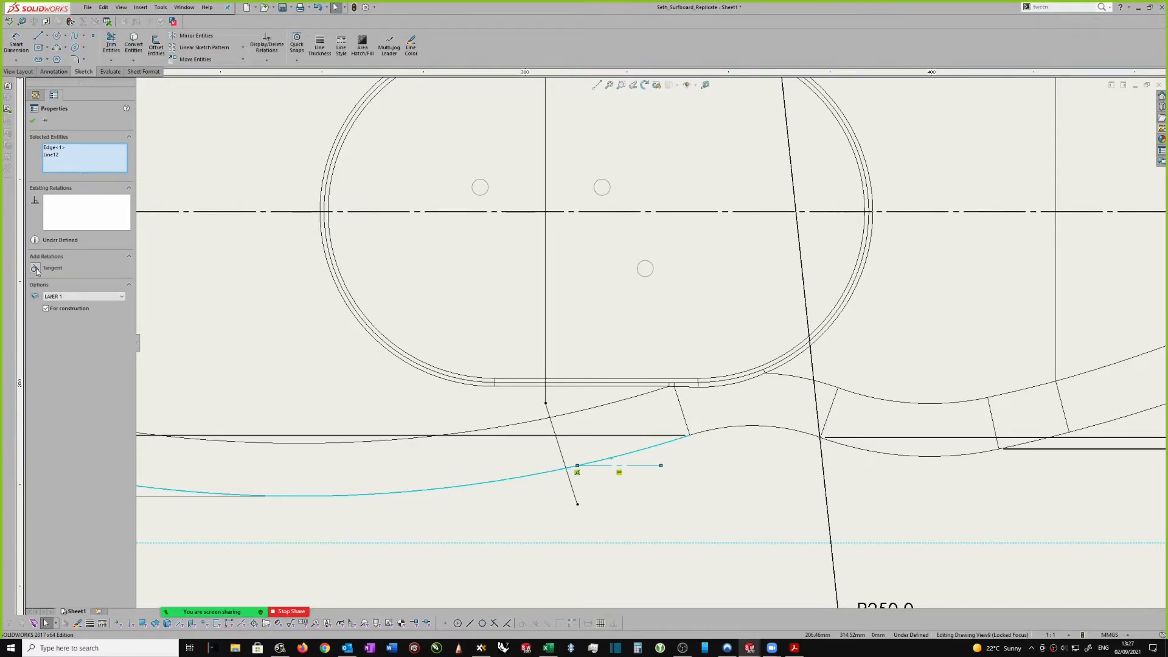
pyautogui.click(36, 269)
pyautogui.scroll(3, 274, 347)
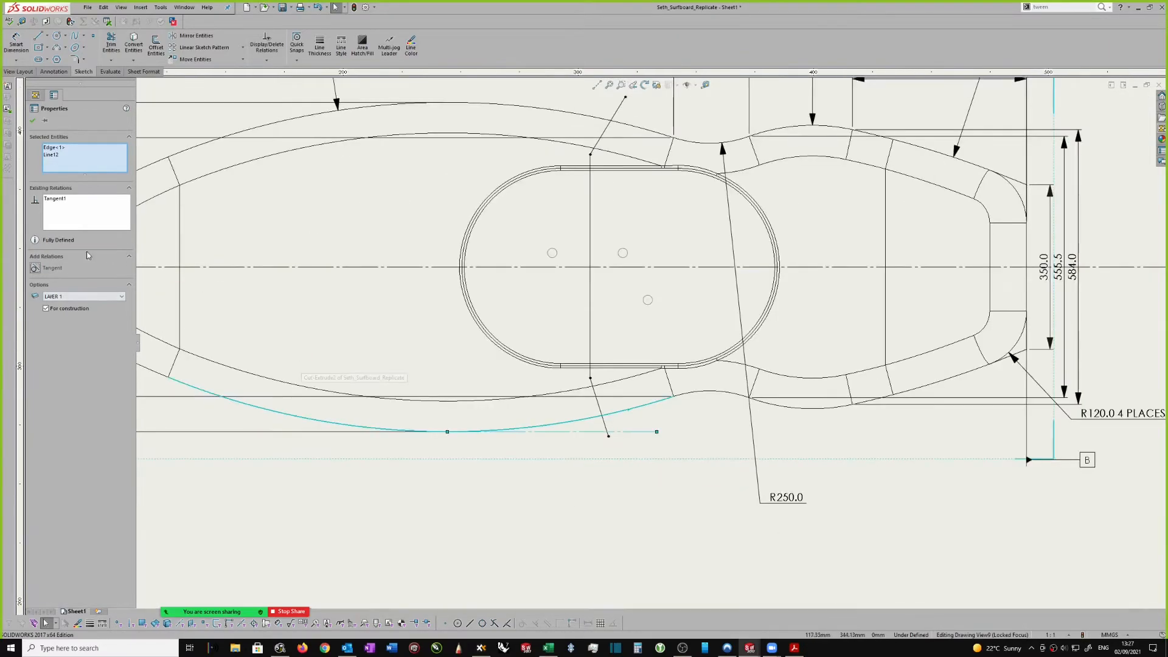
pyautogui.click(34, 121)
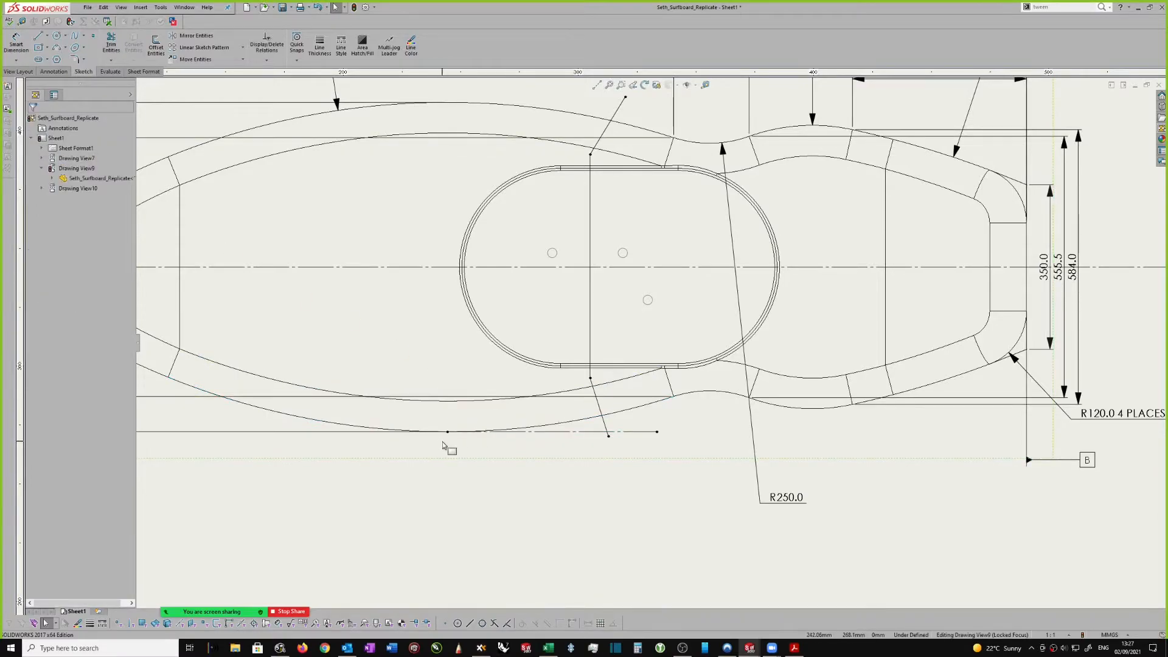
# Remove the horizontal relation from the centerline tangent to the lower outline, keeping its tangent relation.
pyautogui.scroll(-1, 612, 444)
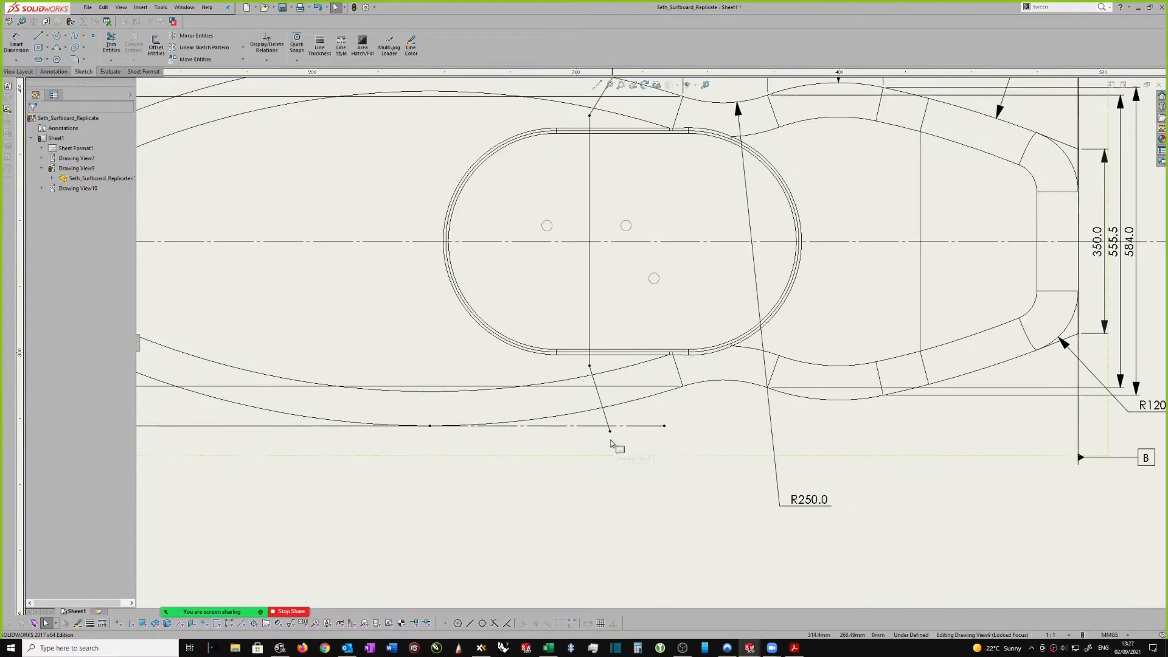
pyautogui.click(429, 426)
pyautogui.scroll(-2, 546, 428)
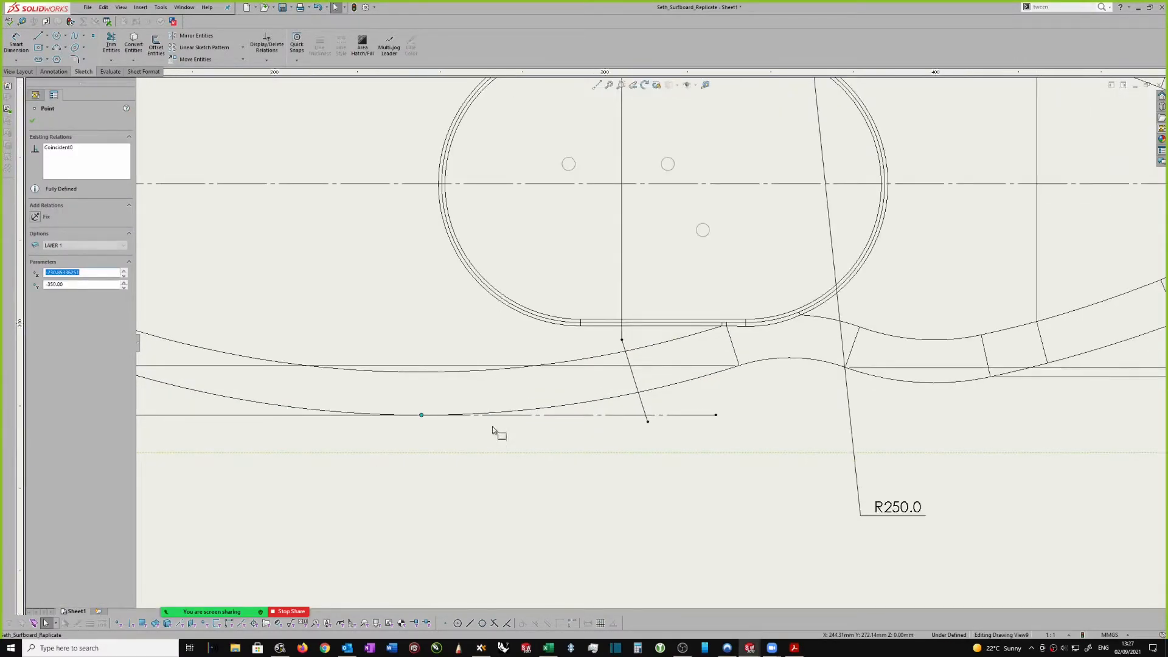
pyautogui.click(577, 416)
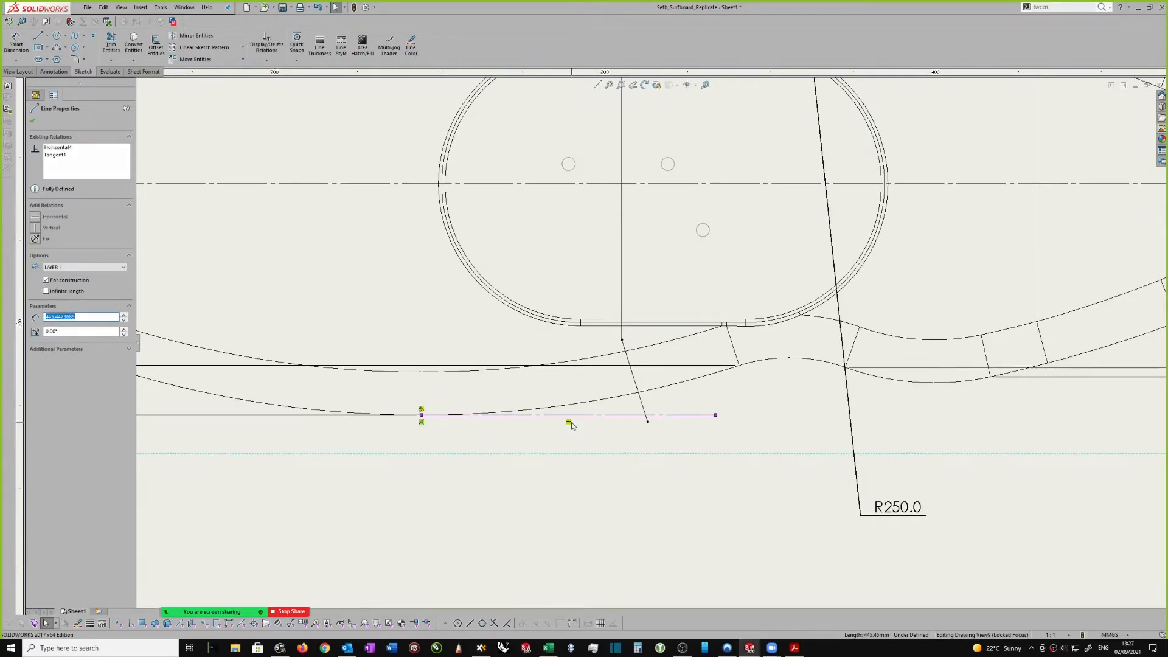
pyautogui.press('Escape')
pyautogui.scroll(-1, 529, 435)
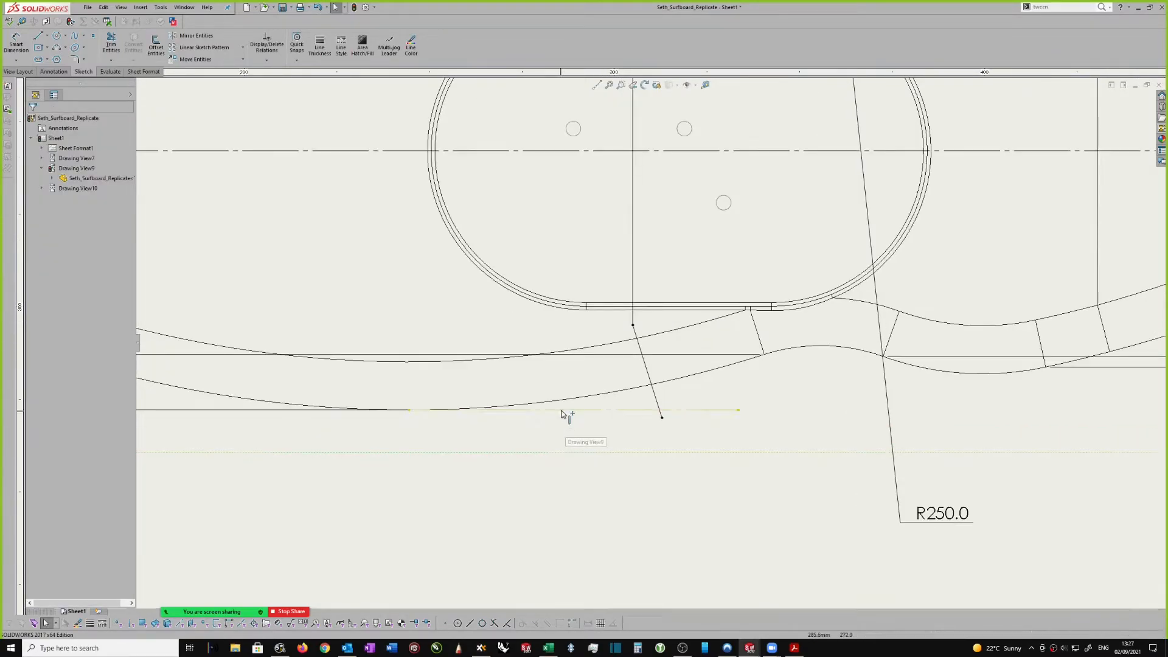
pyautogui.click(490, 411)
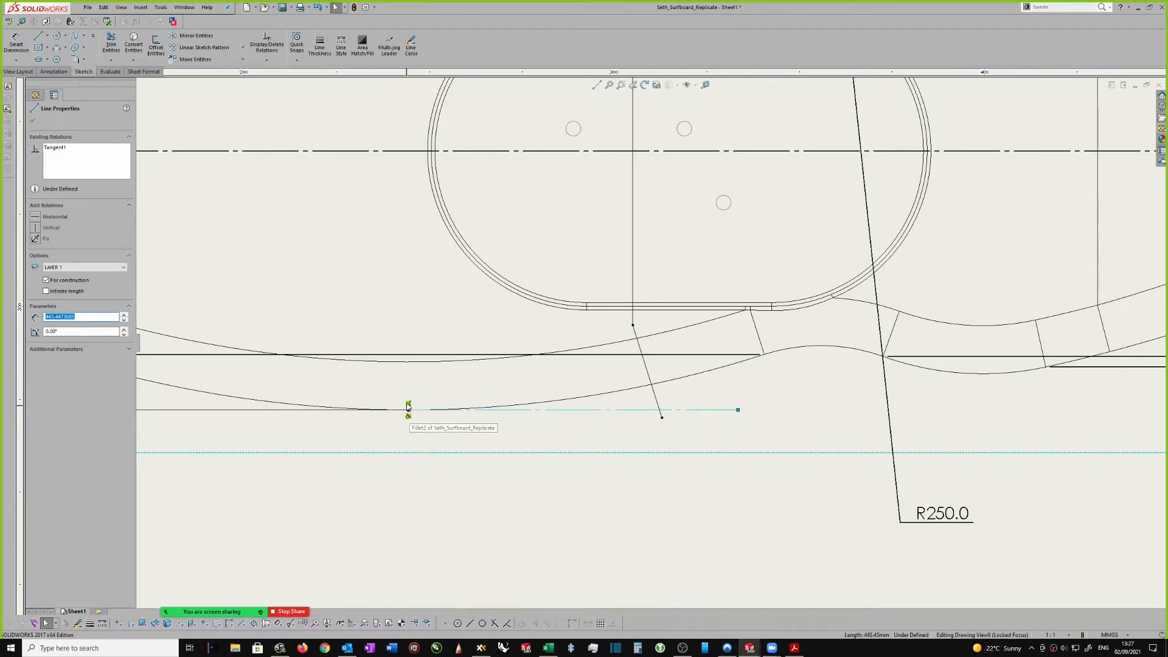
pyautogui.press('Escape')
# Attach the tangent centerline's nose-side end to the point where the lower slanted line crosses the outer outline arc.
pyautogui.moveTo(409, 412); pyautogui.dragTo(653, 386)
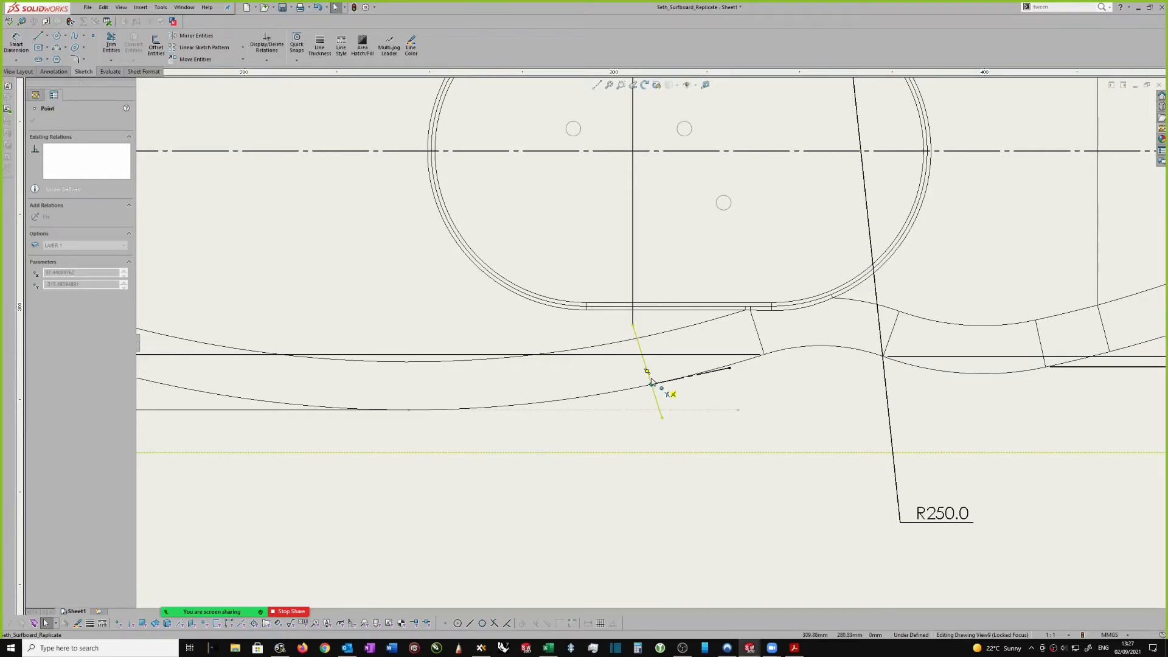
pyautogui.moveTo(652, 382); pyautogui.dragTo(652, 384)
pyautogui.scroll(-3, 712, 385)
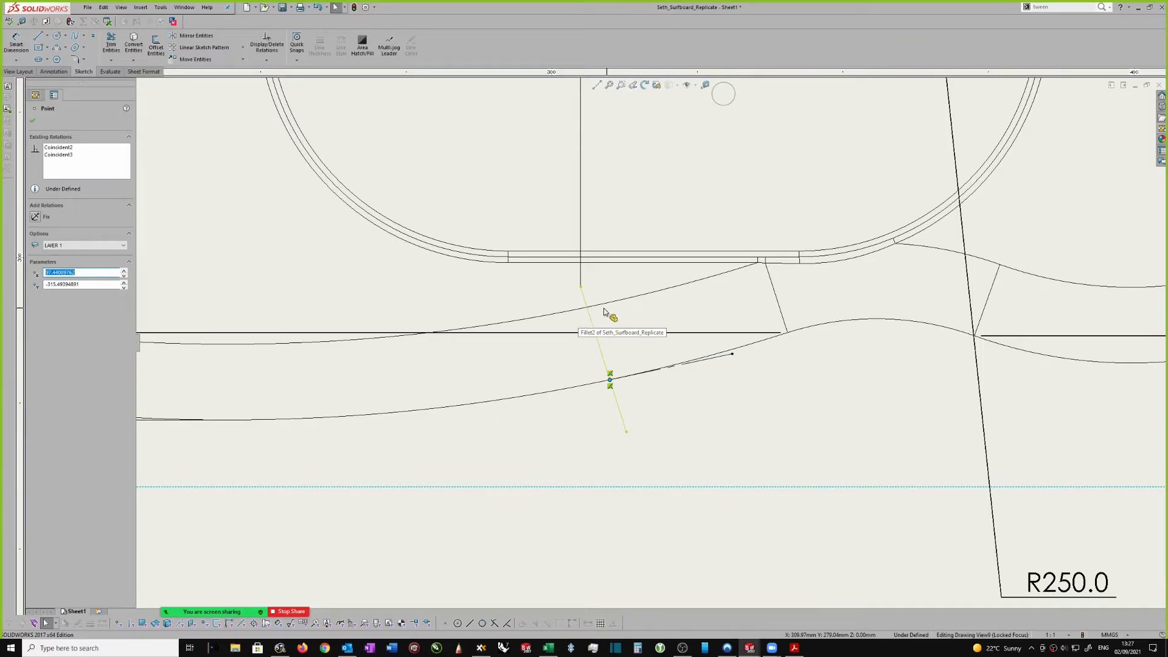
# Make the lower slanted line perpendicular to the tangent centerline and shorten the centerline's free end.
pyautogui.scroll(-3, 678, 381)
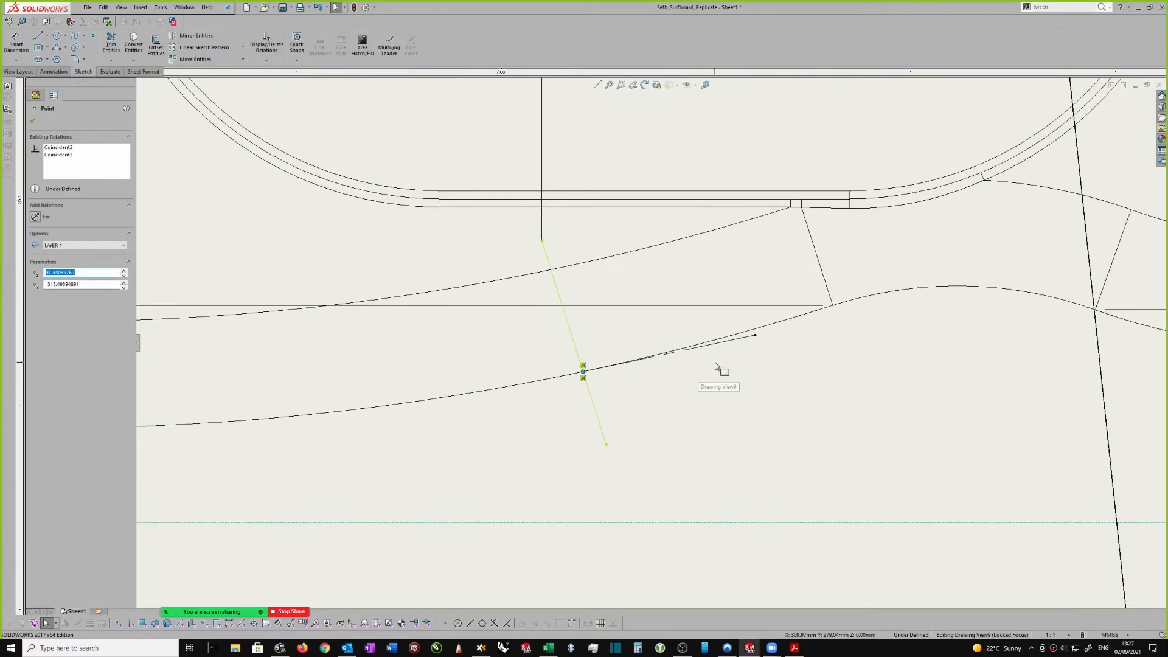
pyautogui.click(706, 347)
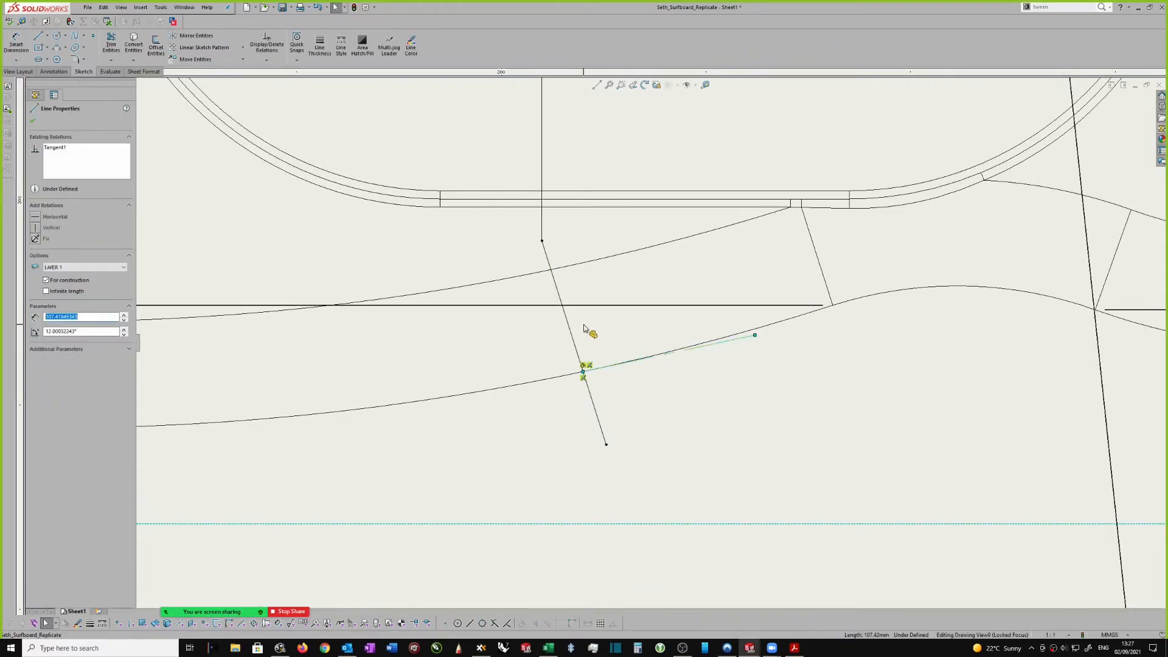
pyautogui.keyDown('ctrl'); pyautogui.click(572, 338); pyautogui.keyUp('ctrl')
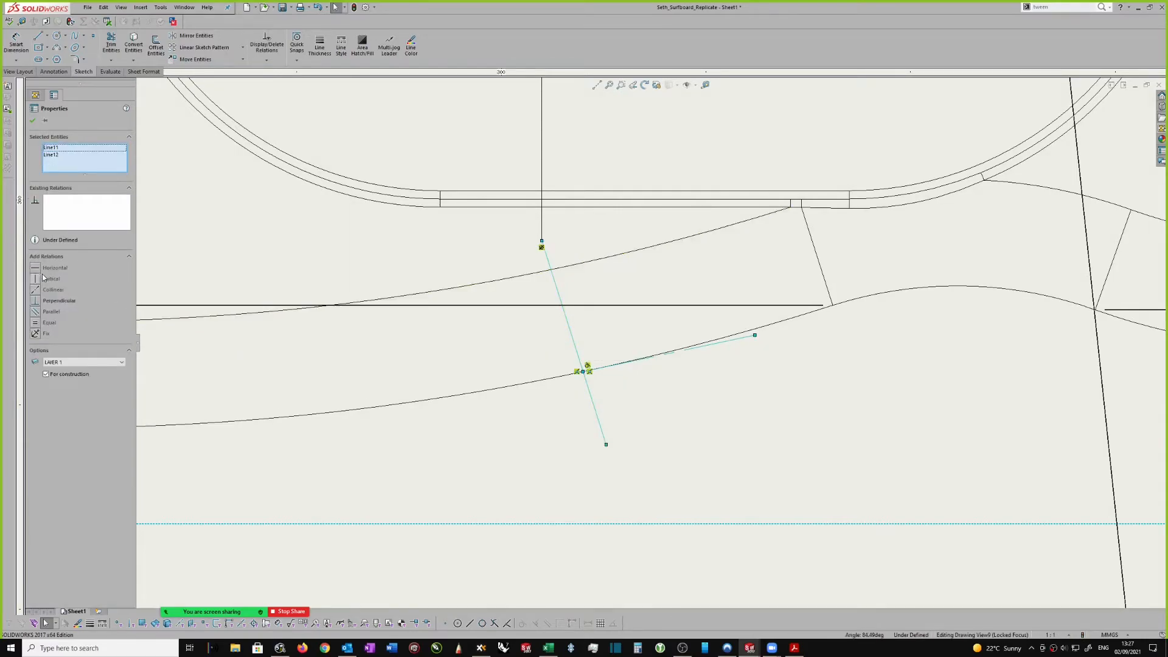
pyautogui.click(35, 300)
pyautogui.scroll(-1, 748, 360)
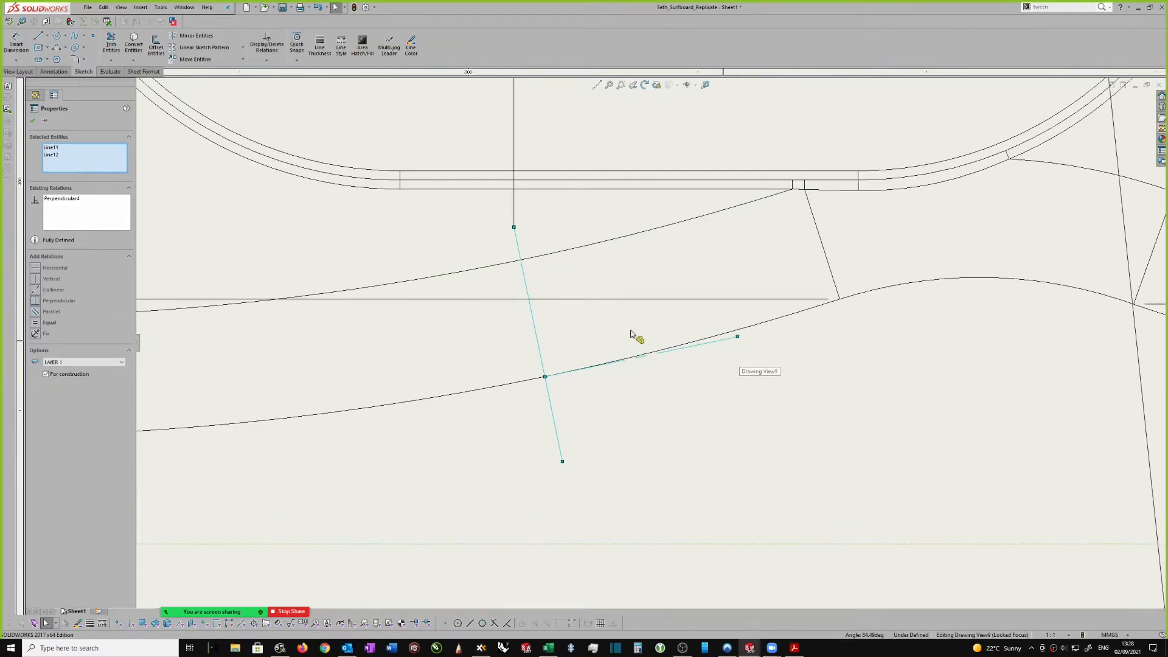
pyautogui.click(33, 122)
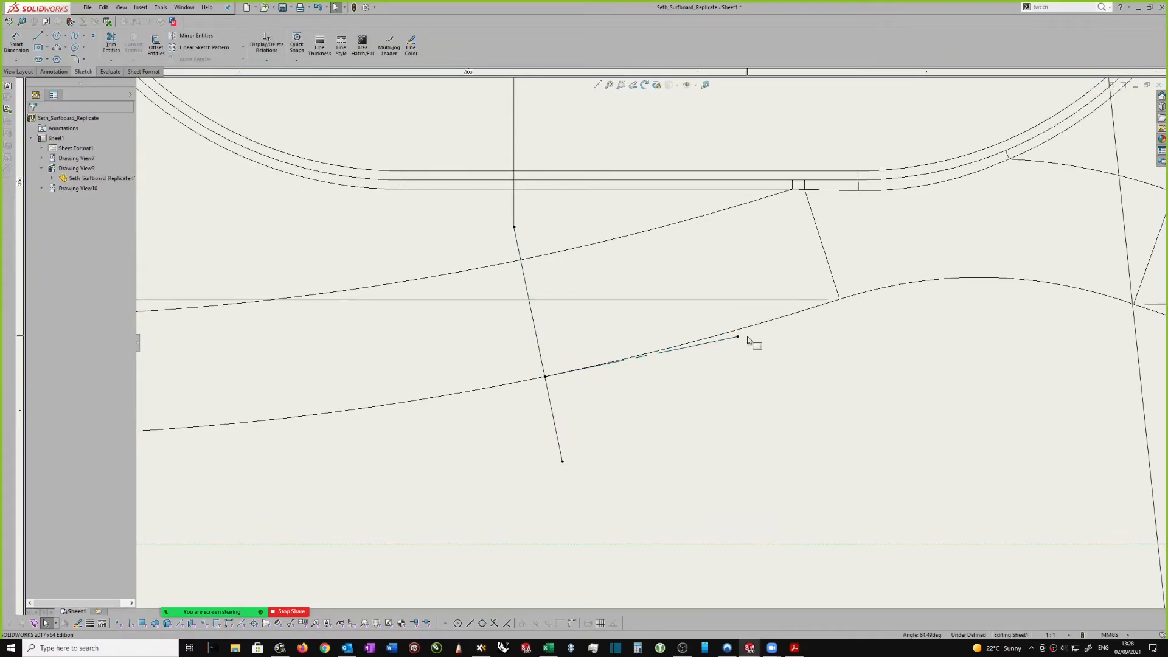
pyautogui.moveTo(737, 338); pyautogui.dragTo(670, 357)
pyautogui.scroll(8, 645, 348)
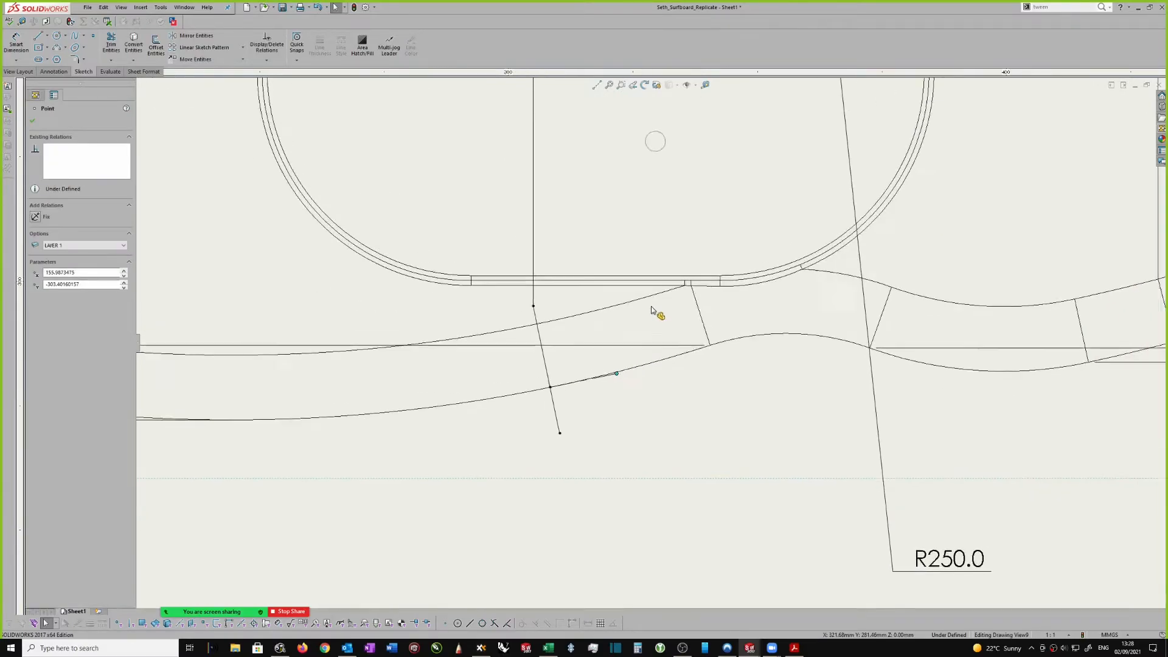
# Draw a slanted centerline about 197 mm long toward the nose, starting on the upper inner outline arc near the upper slanted line.
pyautogui.scroll(-3, 494, 212)
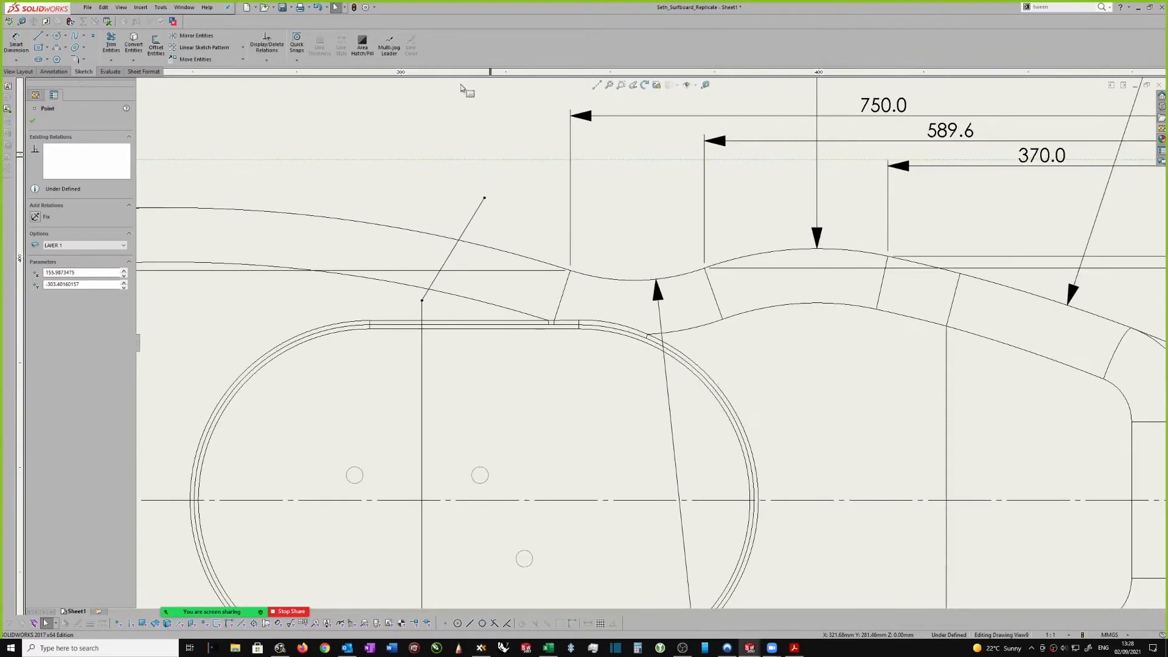
pyautogui.click(469, 111)
pyautogui.click(533, 117)
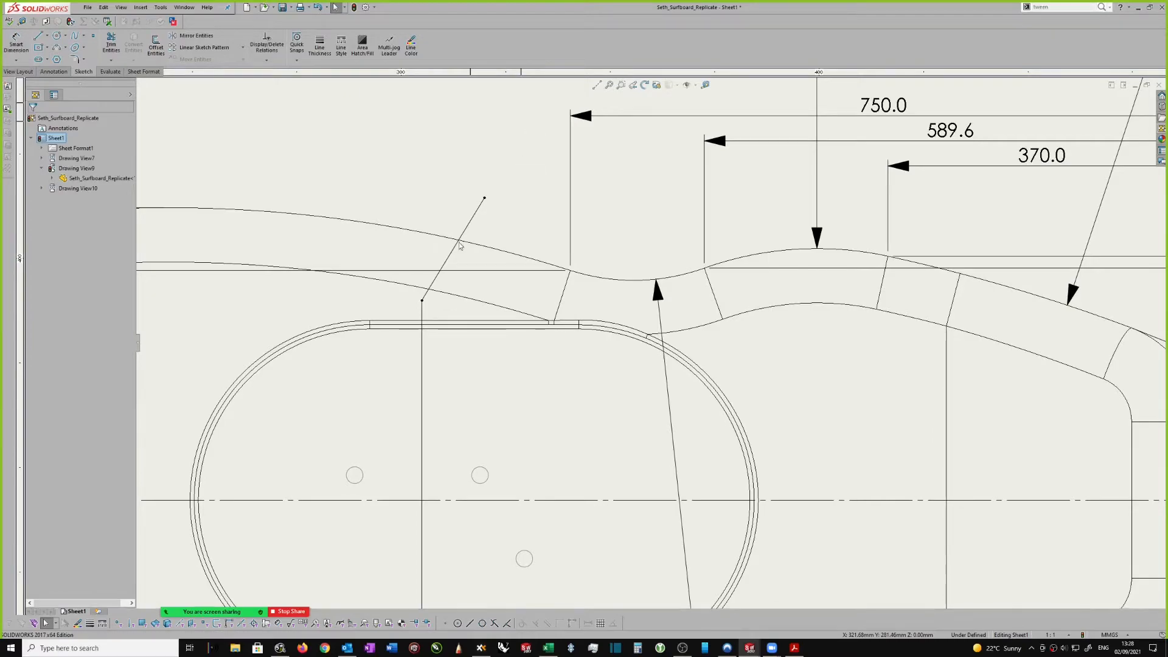
pyautogui.scroll(-2, 379, 242)
pyautogui.click(485, 318)
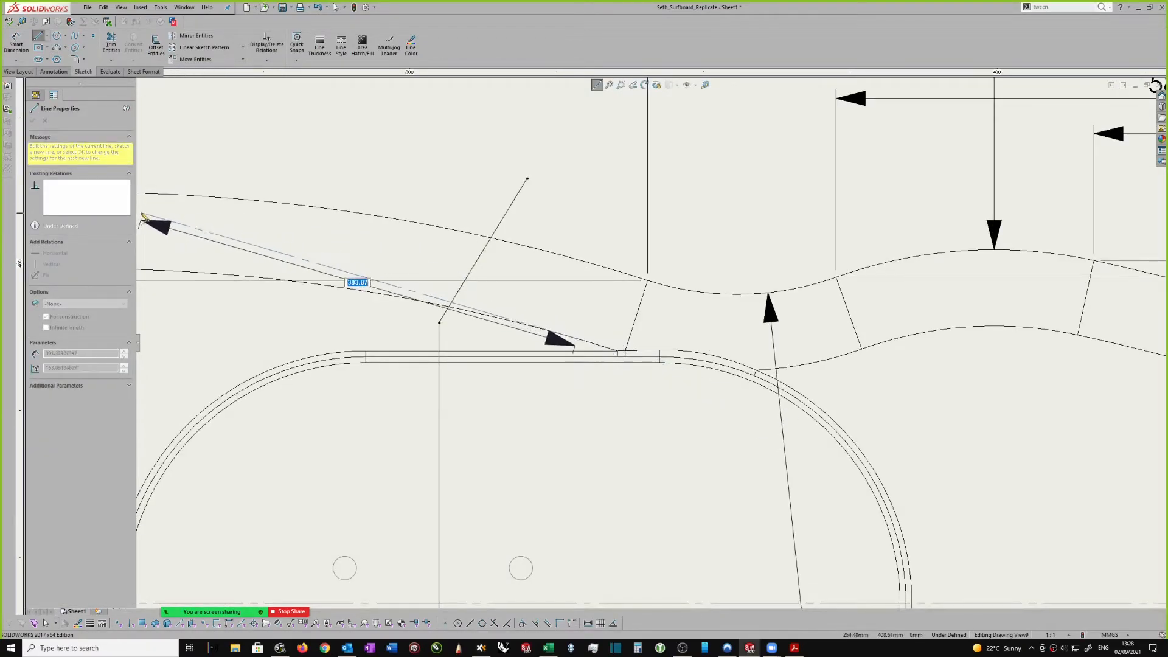
pyautogui.click(223, 260)
pyautogui.press('Escape')
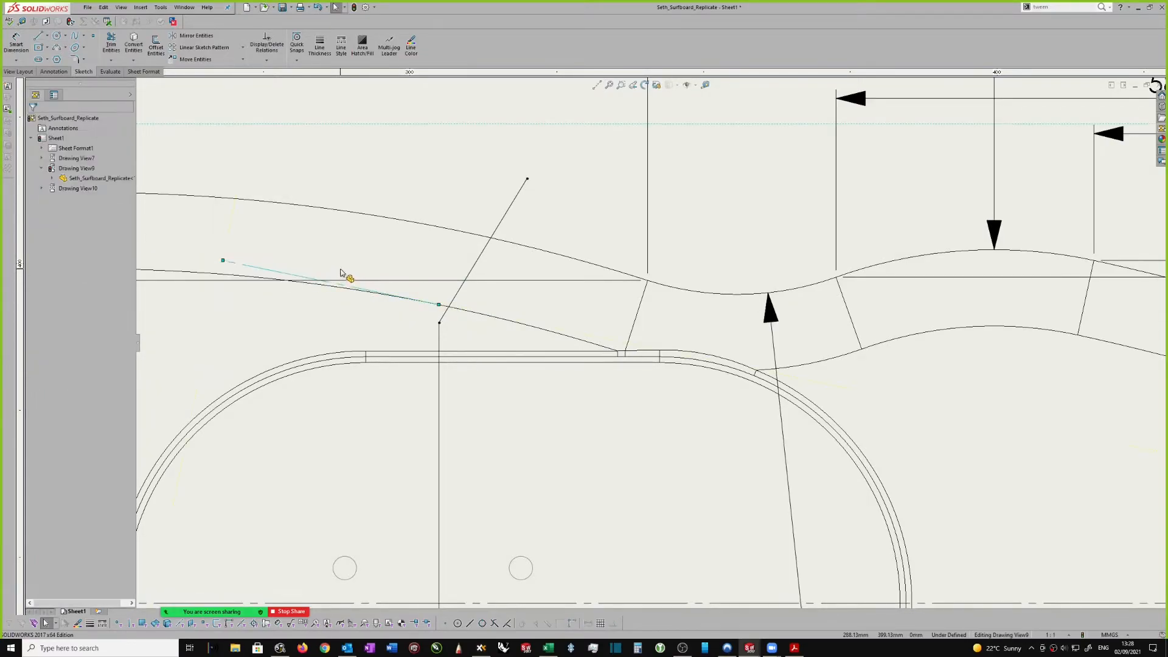
pyautogui.scroll(-2, 426, 280)
pyautogui.scroll(1, 401, 267)
pyautogui.press('Escape')
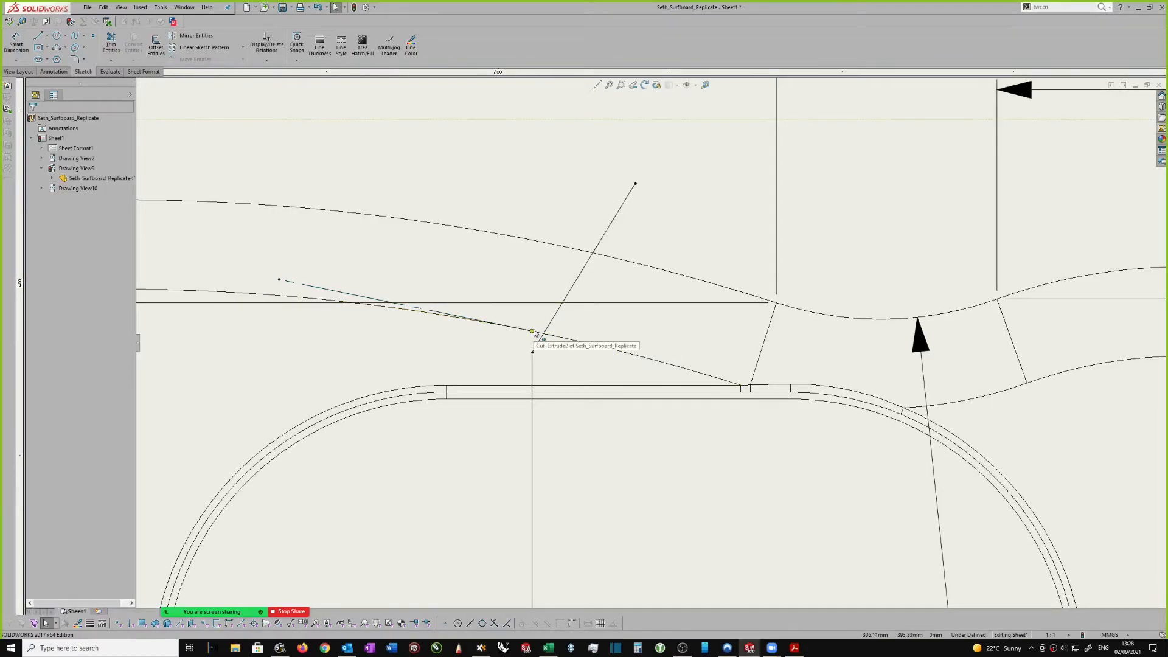
# Attach the upper centerline's tail-side end to the slanted line's crossing with the inner arc and make both lines perpendicular.
pyautogui.click(533, 332)
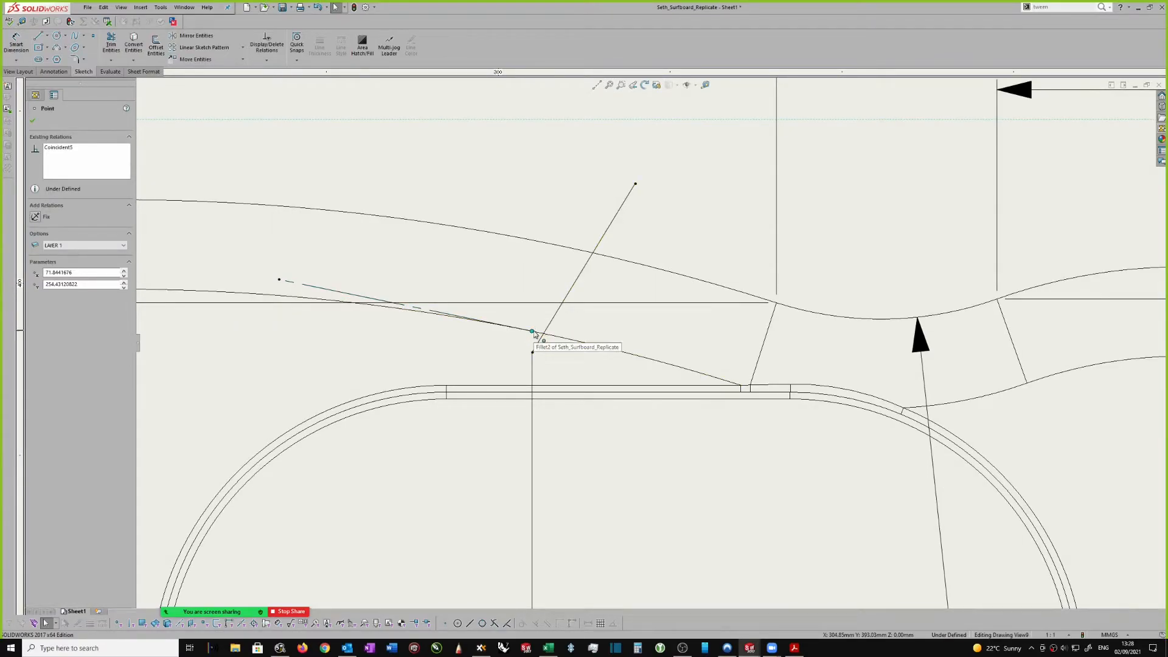
pyautogui.moveTo(541, 333); pyautogui.dragTo(547, 329)
pyautogui.click(513, 330)
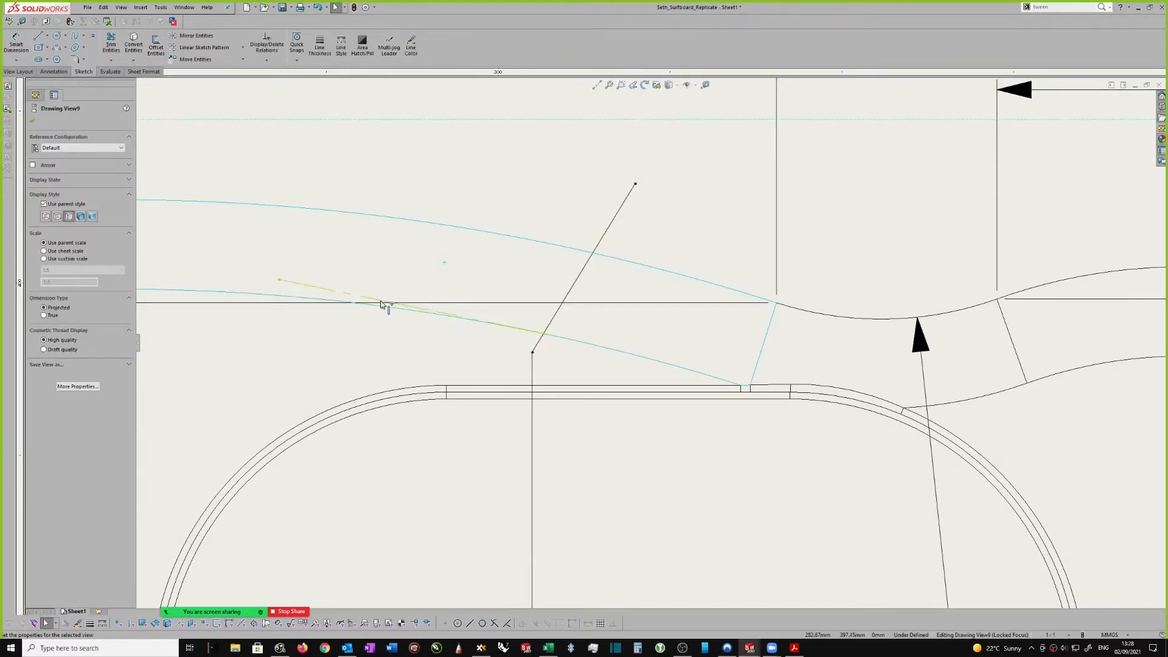
pyautogui.click(359, 296)
pyautogui.keyDown('ctrl'); pyautogui.click(572, 291); pyautogui.keyUp('ctrl')
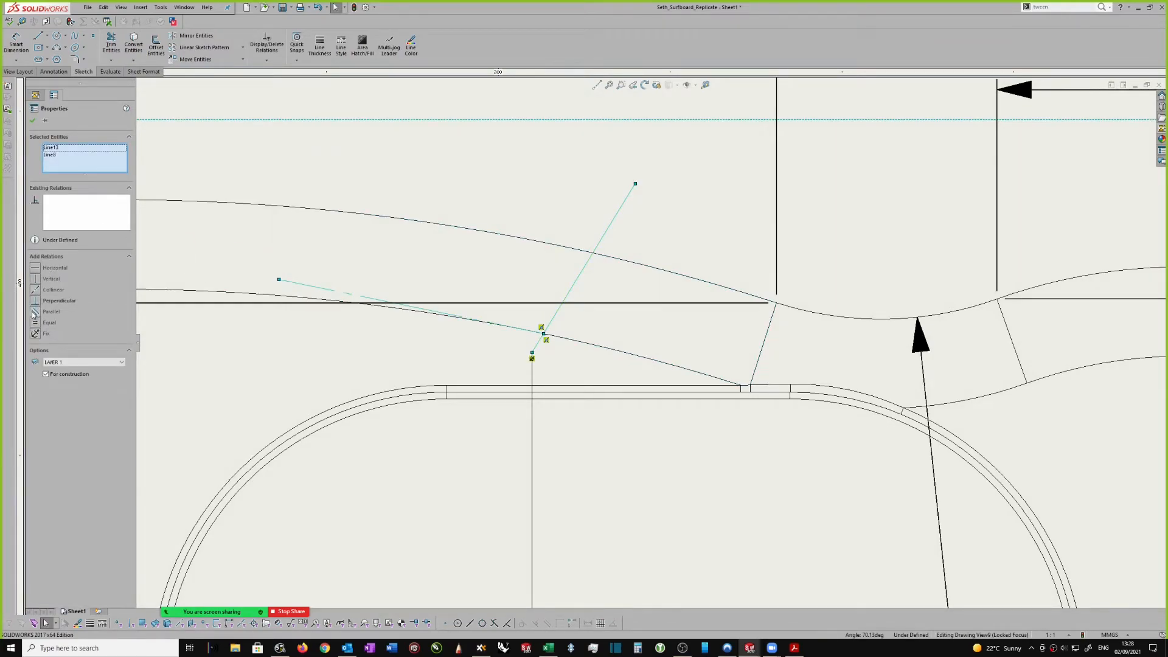
pyautogui.click(35, 303)
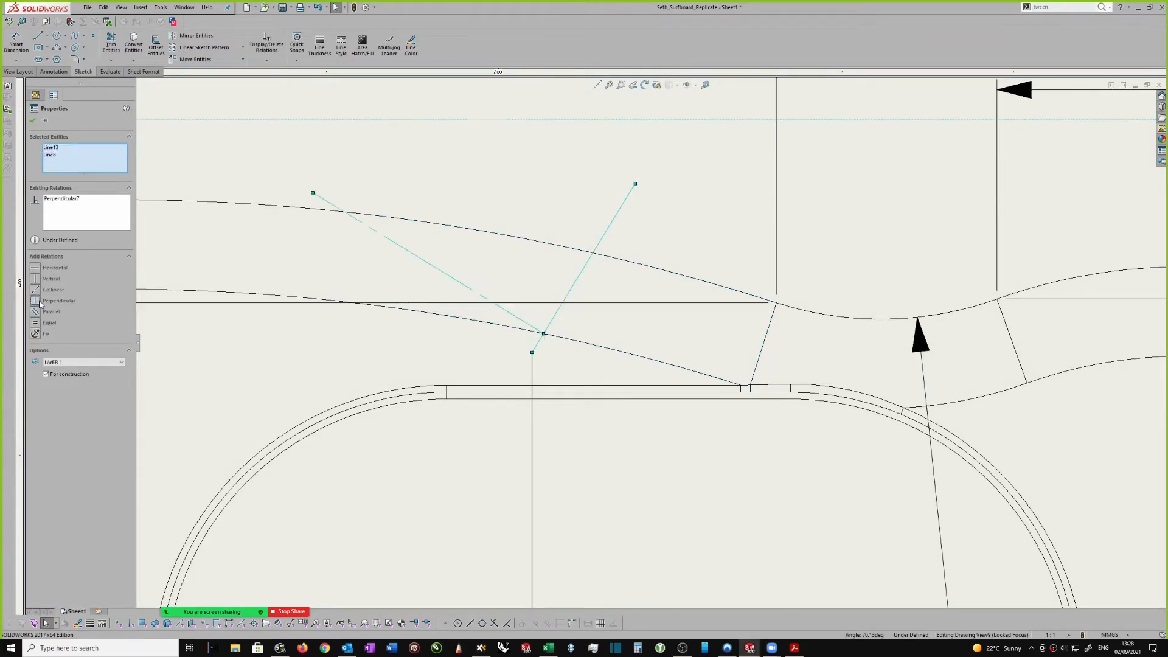
pyautogui.click(33, 123)
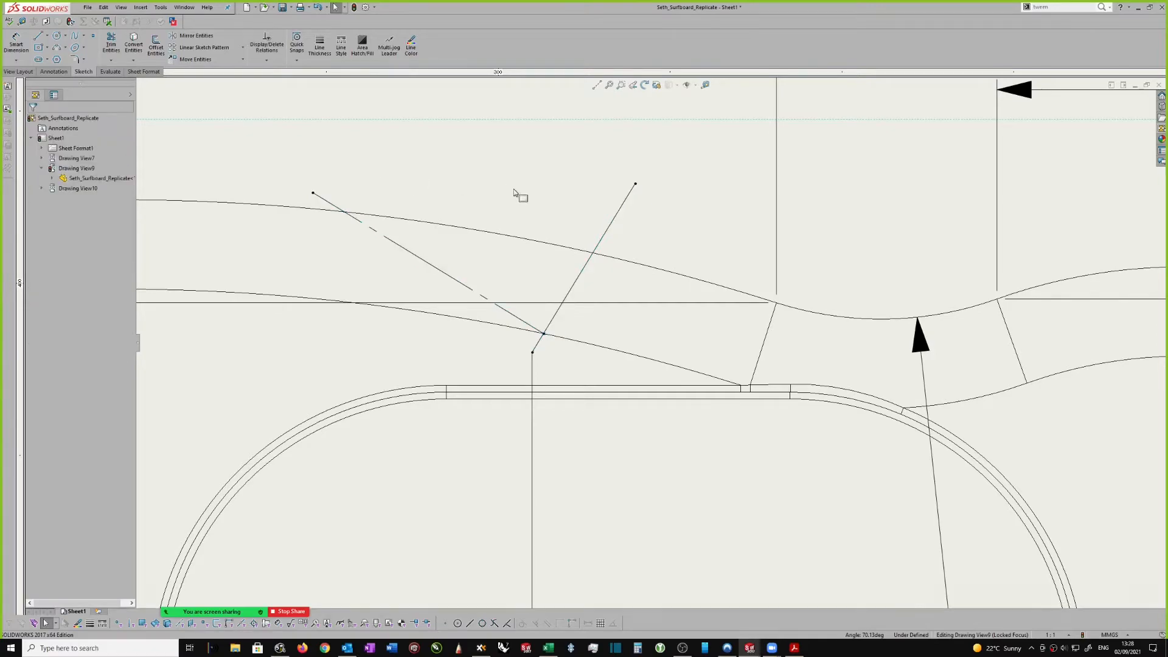
# Make the upper centerline tangent to the upper inner outline arc and shorten its free end.
pyautogui.click(423, 260)
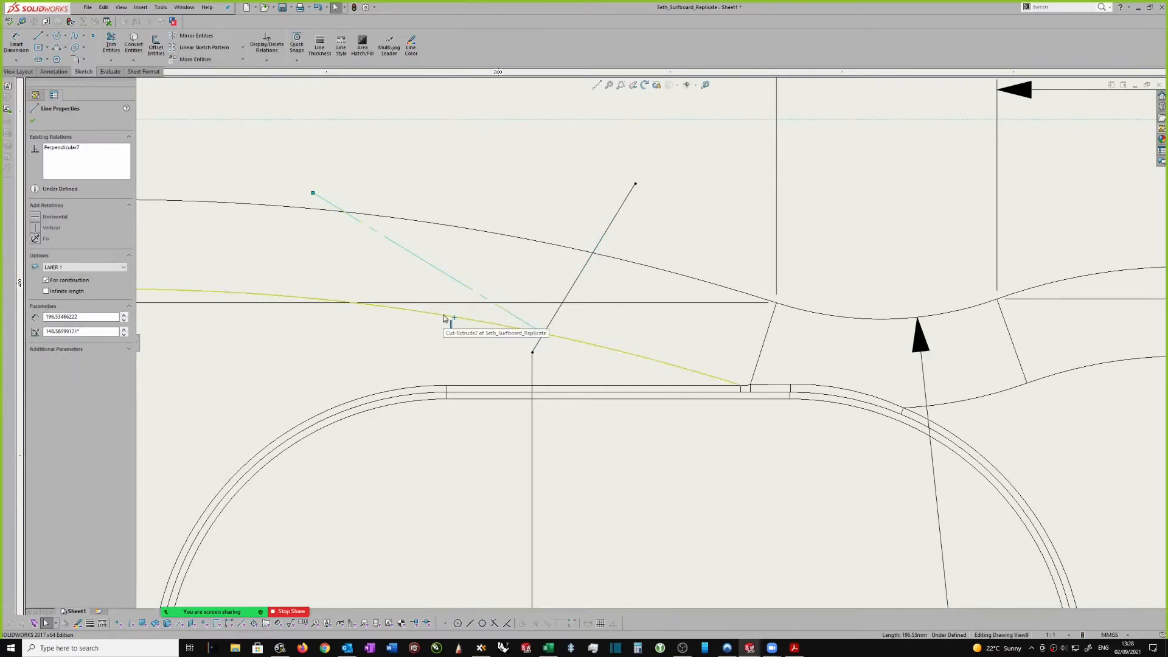
pyautogui.keyDown('ctrl'); pyautogui.click(446, 318); pyautogui.keyUp('ctrl')
pyautogui.click(35, 268)
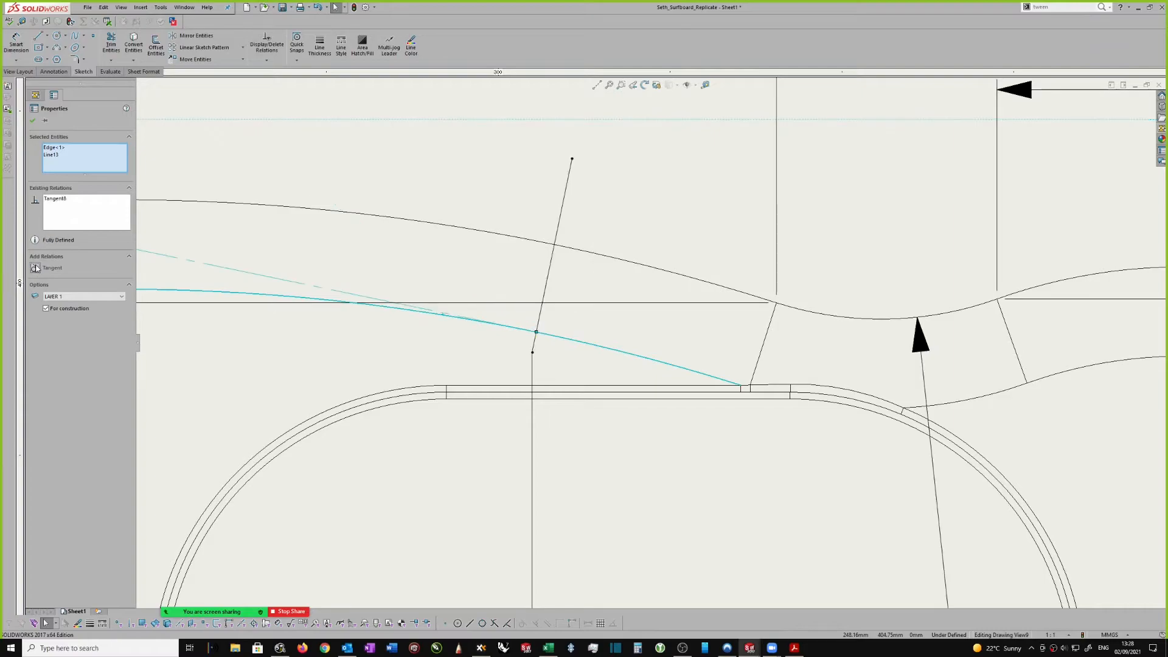
pyautogui.scroll(3, 454, 231)
pyautogui.scroll(1, 180, 207)
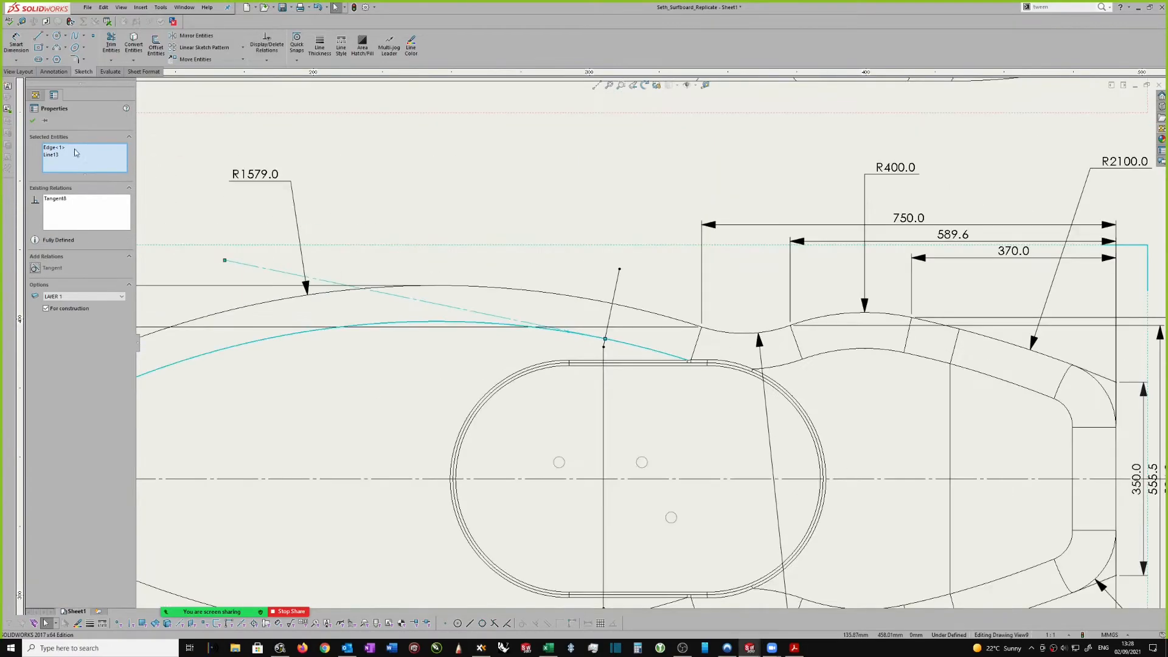
pyautogui.click(31, 121)
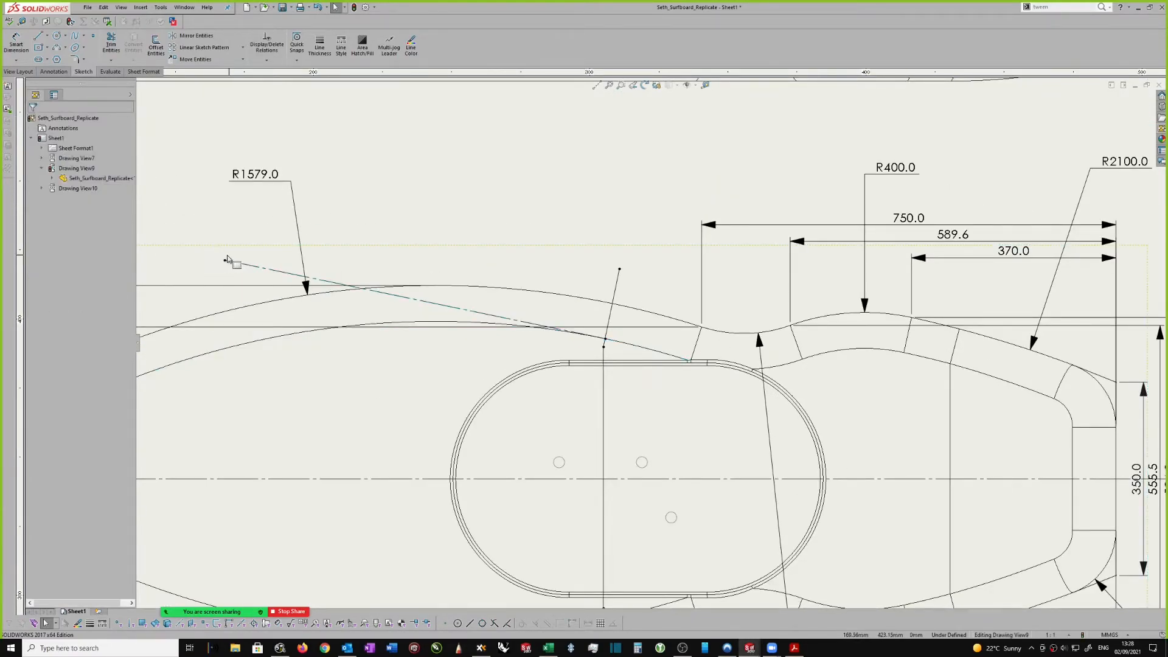
pyautogui.moveTo(225, 261); pyautogui.dragTo(570, 321)
pyautogui.scroll(-2, 619, 271)
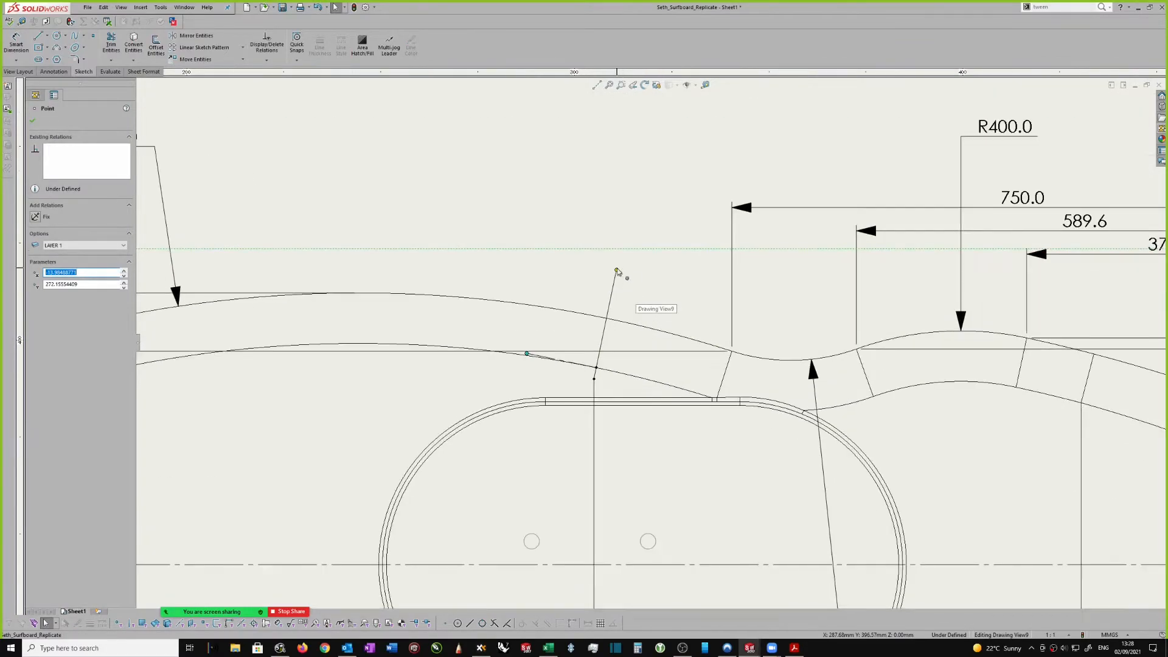
# Extend the outer ends of both slanted lines well beyond the board's upper and lower outlines.
pyautogui.moveTo(618, 271); pyautogui.dragTo(647, 162)
pyautogui.scroll(3, 647, 164)
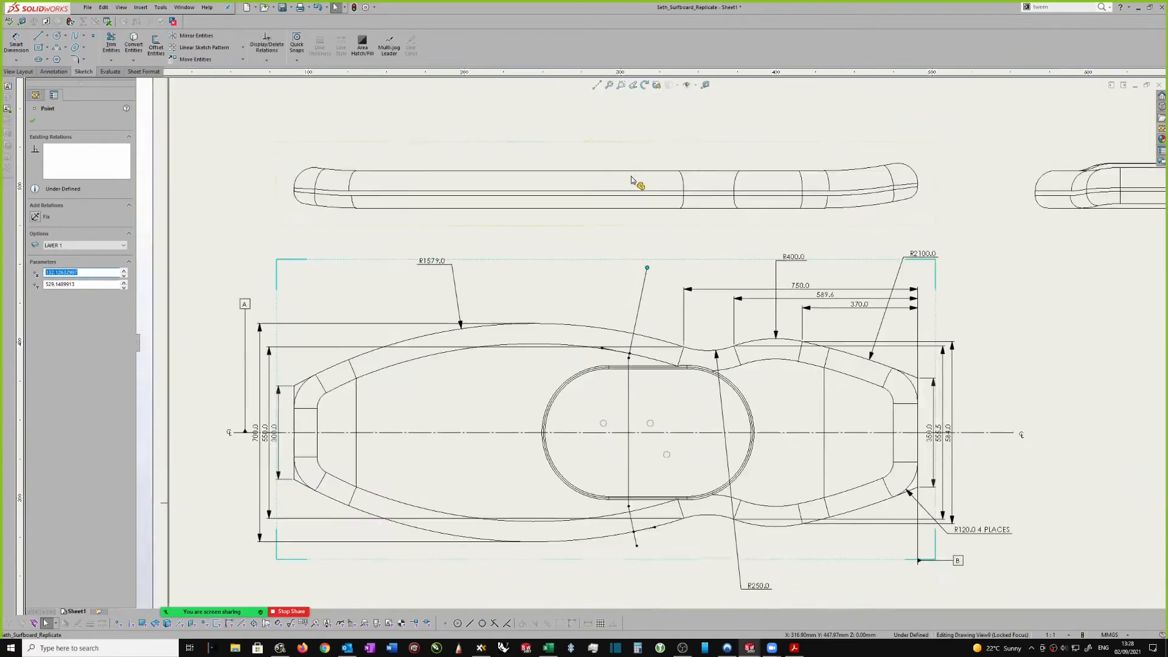
pyautogui.scroll(-1, 630, 440)
pyautogui.moveTo(617, 425); pyautogui.dragTo(631, 485)
pyautogui.scroll(1, 650, 432)
# Create a section view cut along the vertical line and both slanted lines, and place it off the sheet, left of the plan view.
pyautogui.click(610, 443)
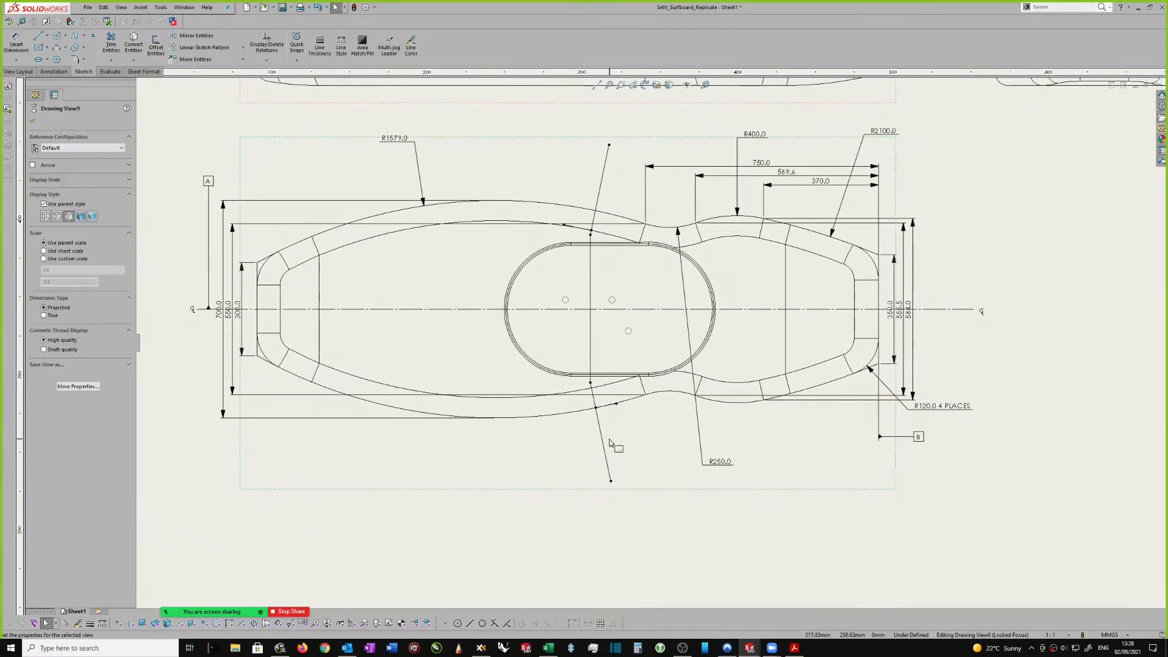
pyautogui.click(603, 442)
pyautogui.keyDown('ctrl'); pyautogui.click(590, 324); pyautogui.keyUp('ctrl')
pyautogui.keyDown('ctrl'); pyautogui.click(606, 184); pyautogui.keyUp('ctrl')
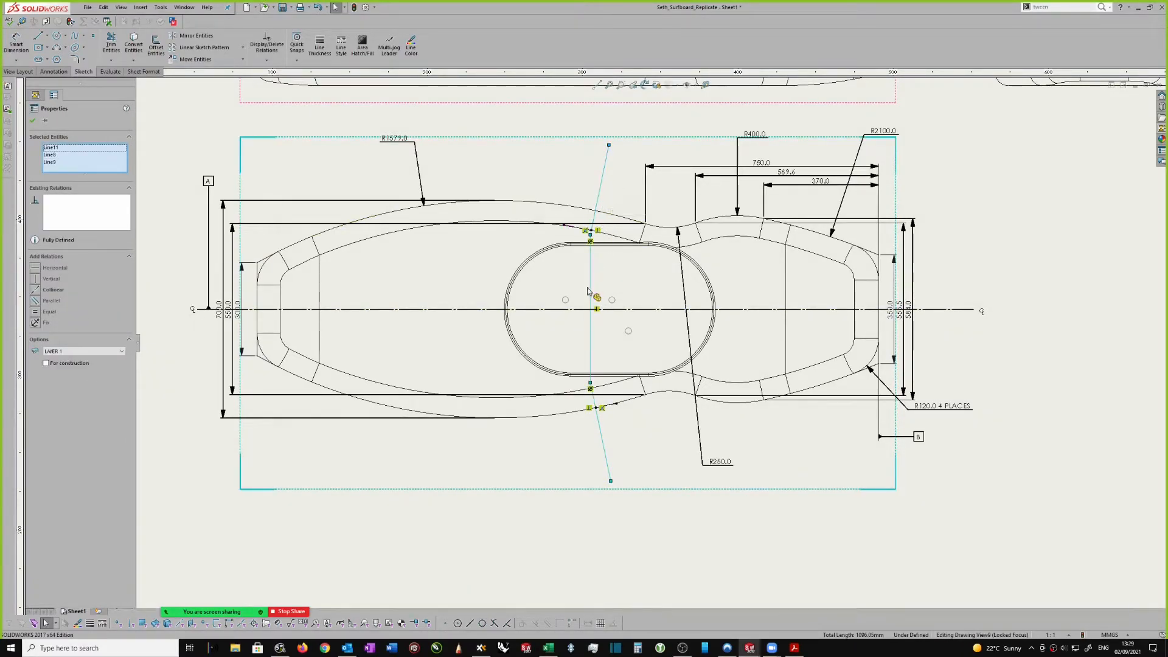
pyautogui.scroll(2, 448, 195)
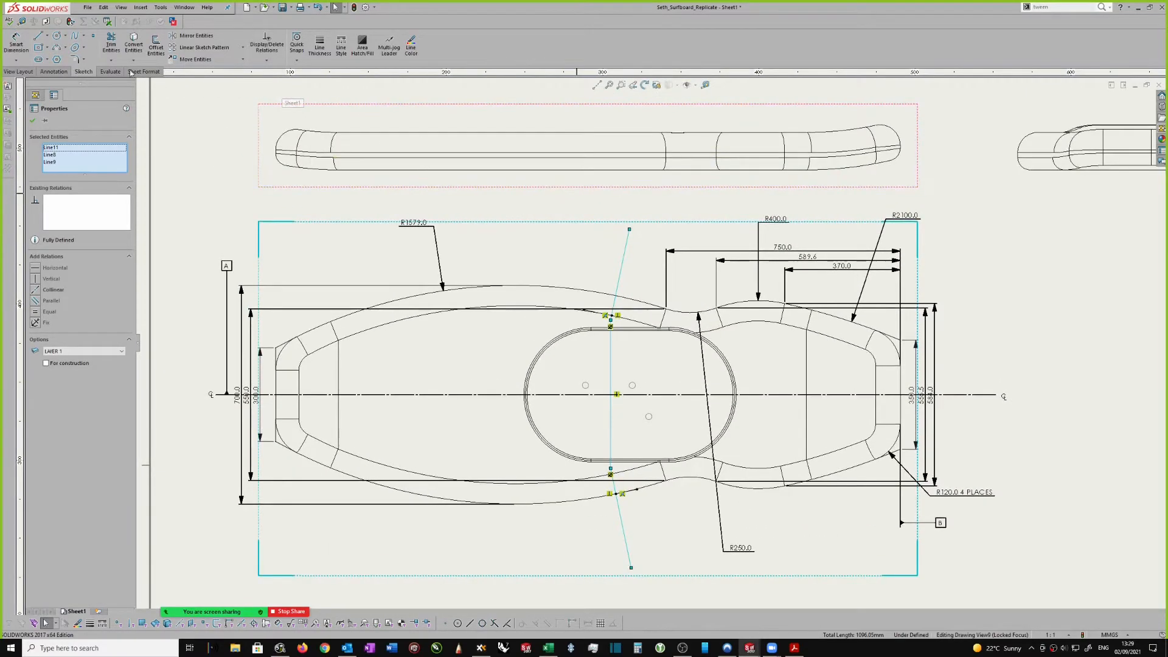
pyautogui.scroll(1, 578, 196)
pyautogui.click(19, 72)
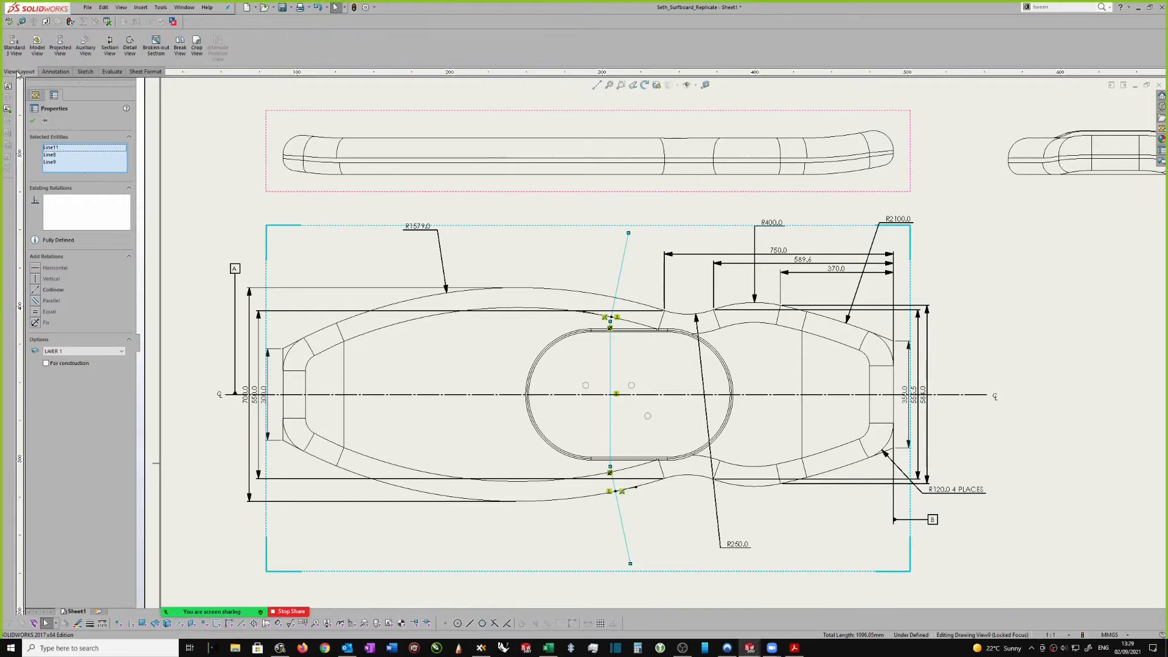
pyautogui.click(110, 46)
pyautogui.scroll(4, 405, 149)
pyautogui.moveTo(298, 236); pyautogui.dragTo(392, 241, button='middle')
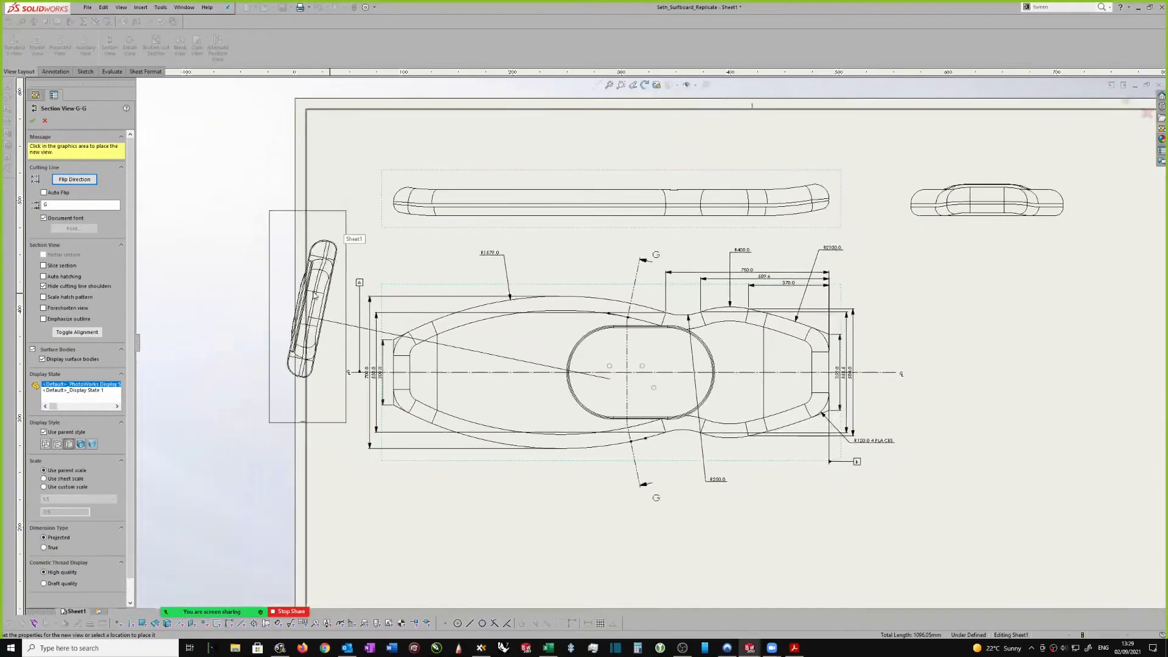
pyautogui.moveTo(290, 293); pyautogui.dragTo(312, 294, button='middle')
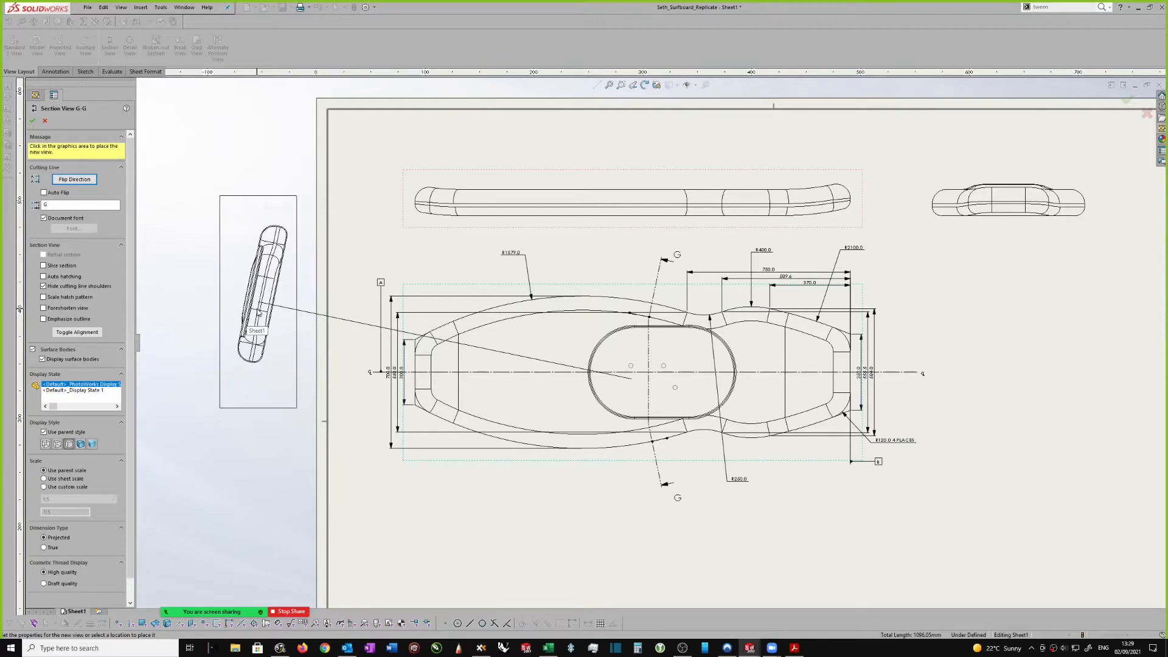
pyautogui.click(264, 314)
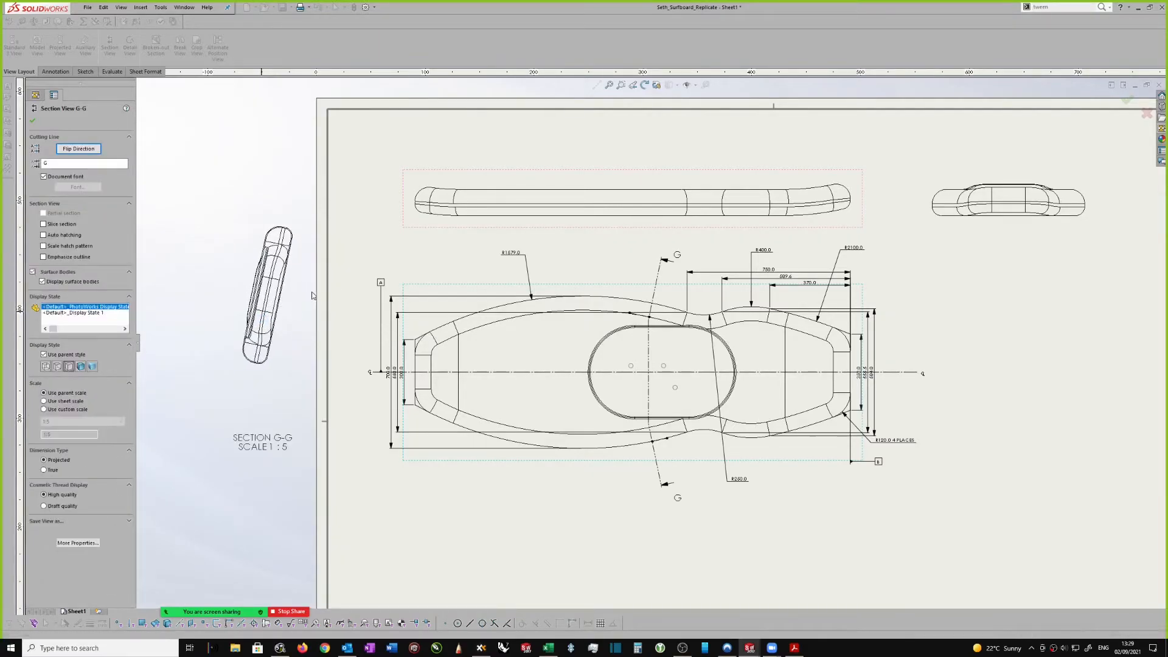
# Set the section view's scale to 1:3 through its label.
pyautogui.click(289, 448)
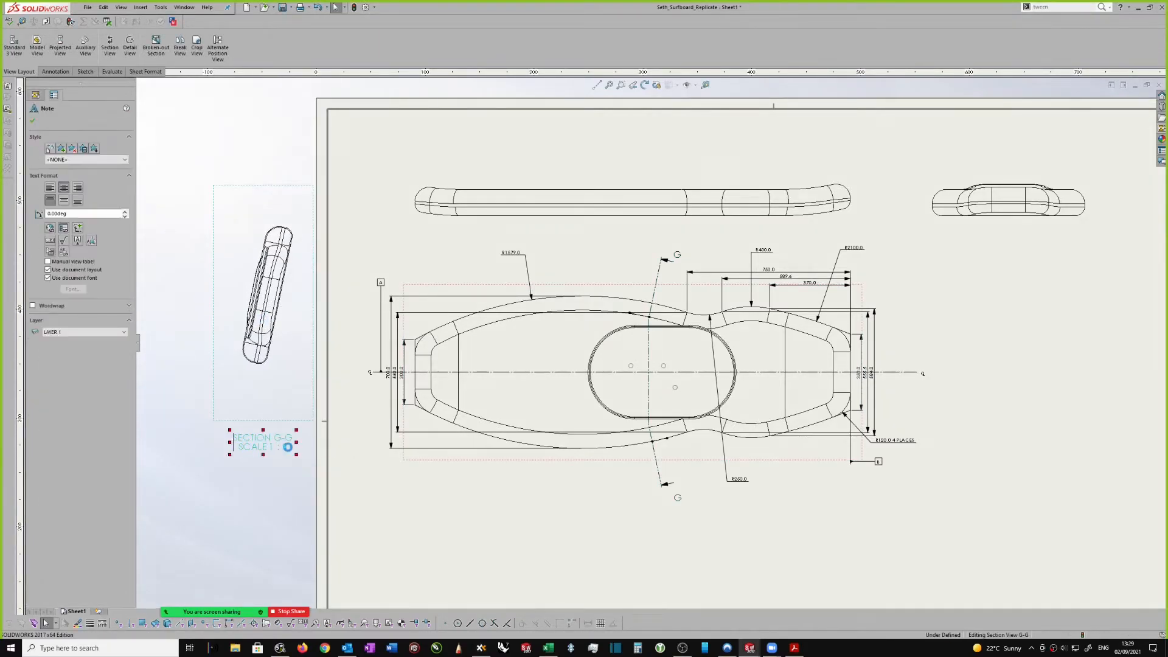
pyautogui.doubleClick(289, 447)
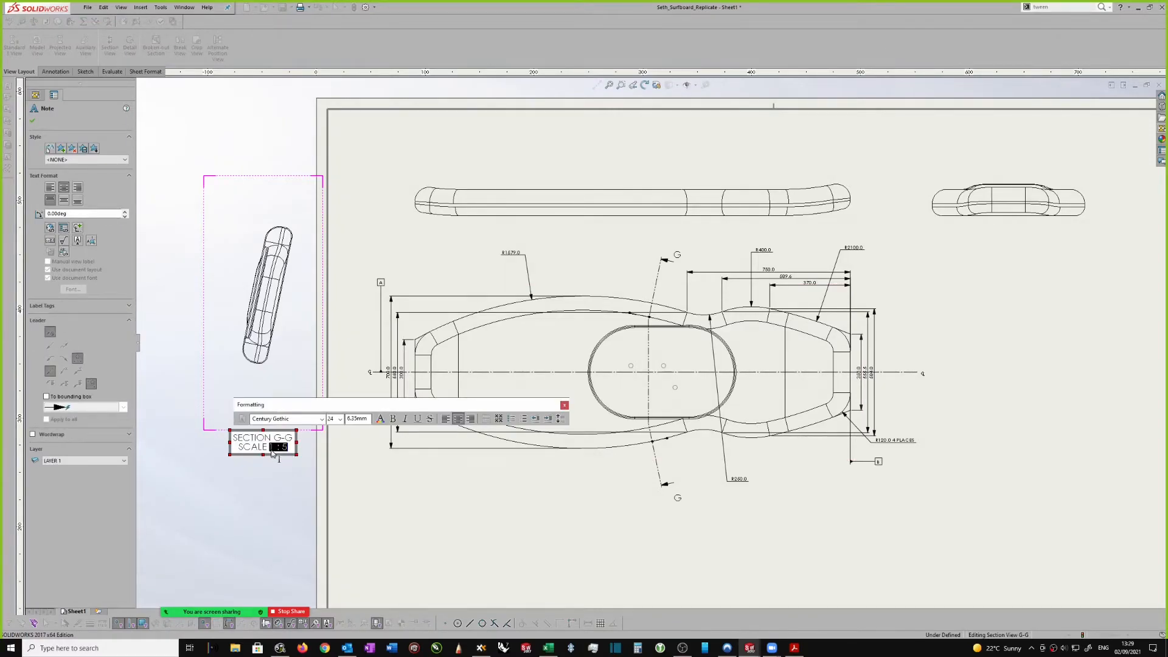
pyautogui.write('1')
pyautogui.click(345, 524)
pyautogui.click(429, 492)
pyautogui.scroll(1, 404, 492)
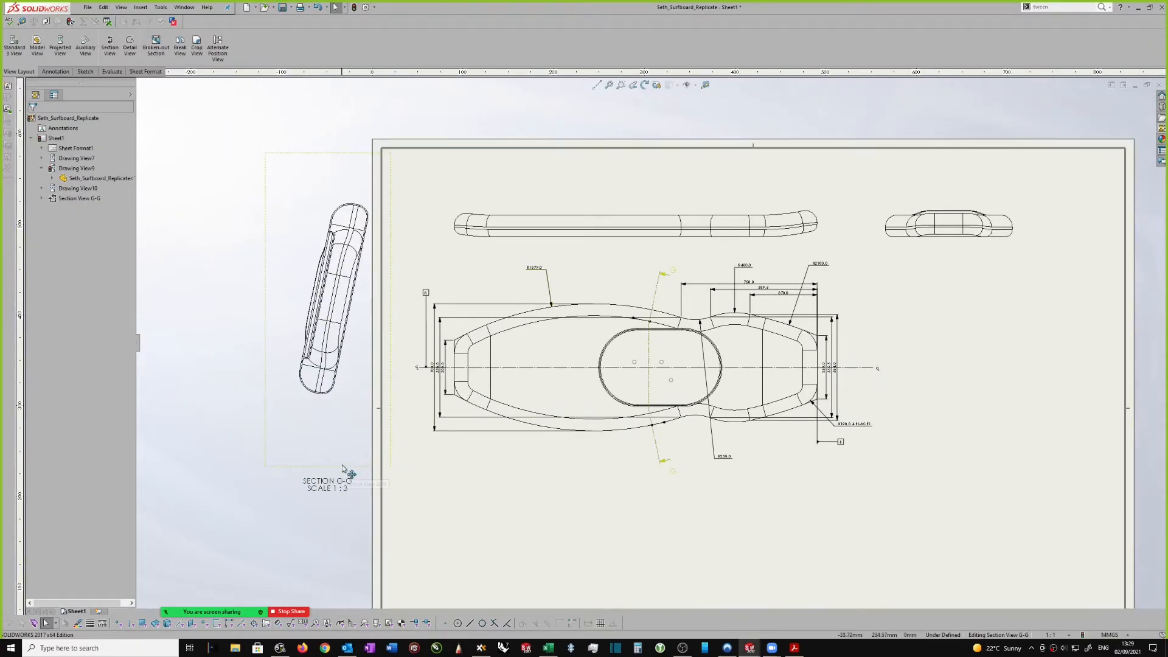
# Turn on Slice section for the section view and dismiss the meeting time-limit notice.
pyautogui.click(344, 470)
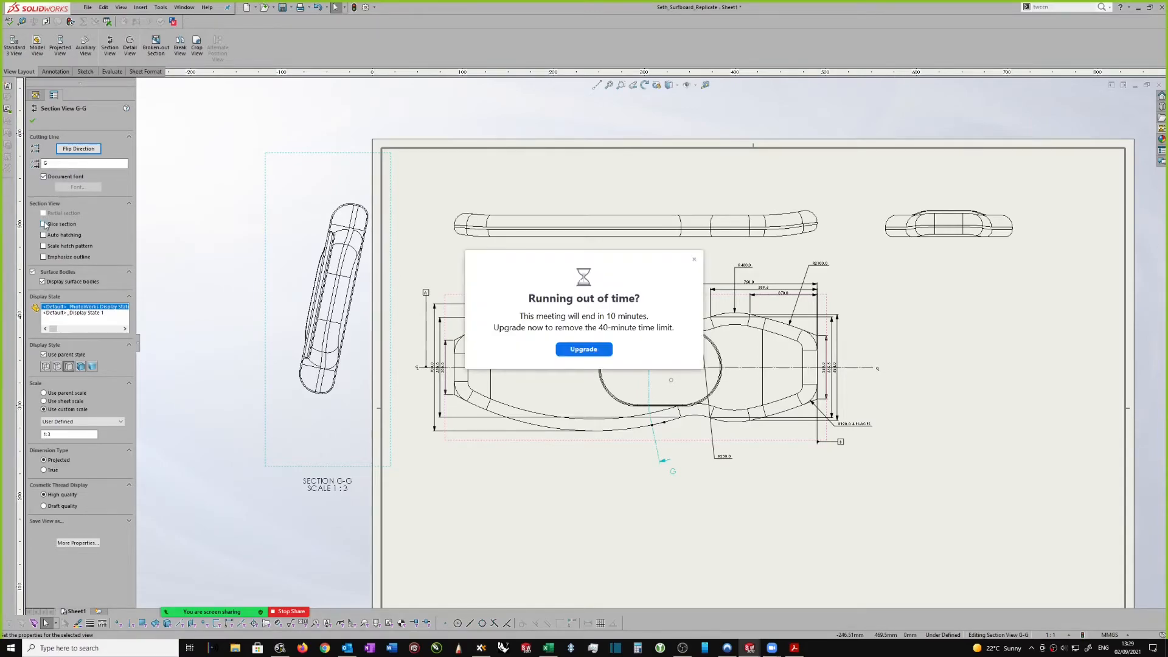
pyautogui.click(44, 224)
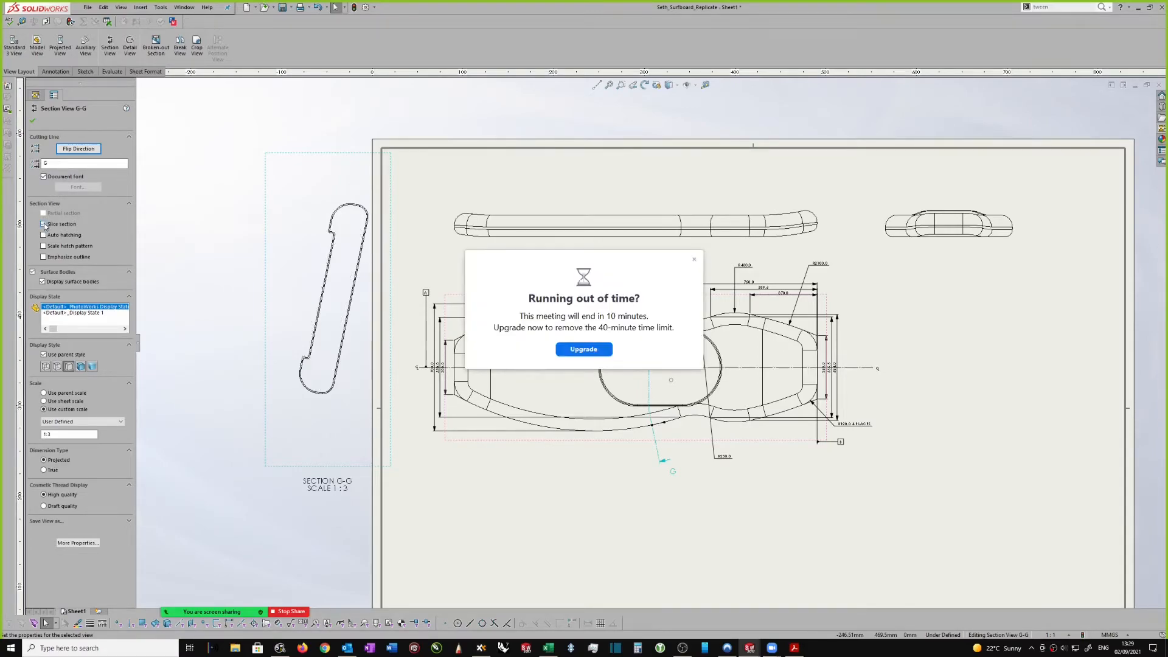
pyautogui.click(30, 123)
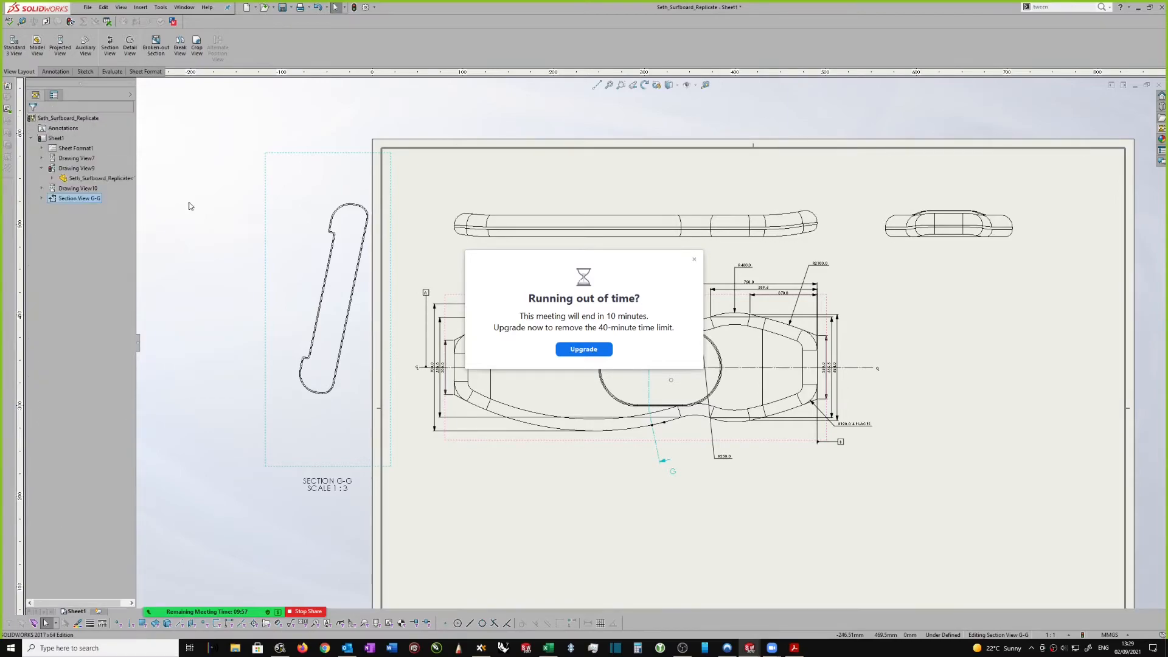
pyautogui.scroll(2, 649, 343)
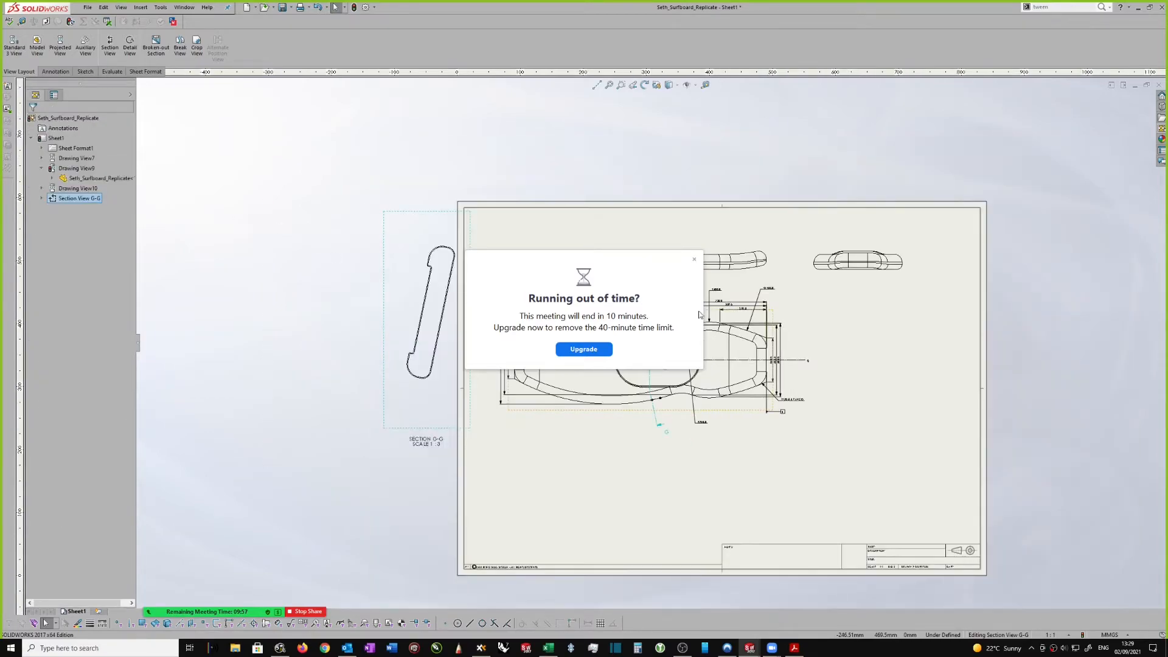
pyautogui.click(694, 260)
pyautogui.scroll(-1, 439, 418)
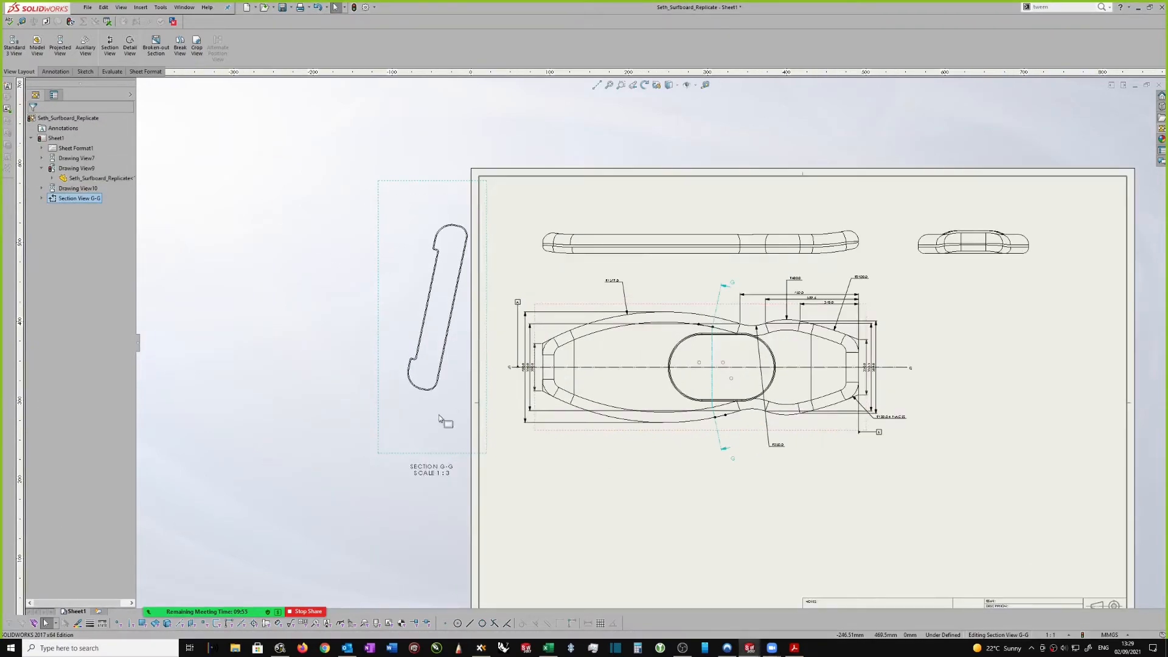
# Break the section view's alignment with the plan view.
pyautogui.rightClick(489, 433)
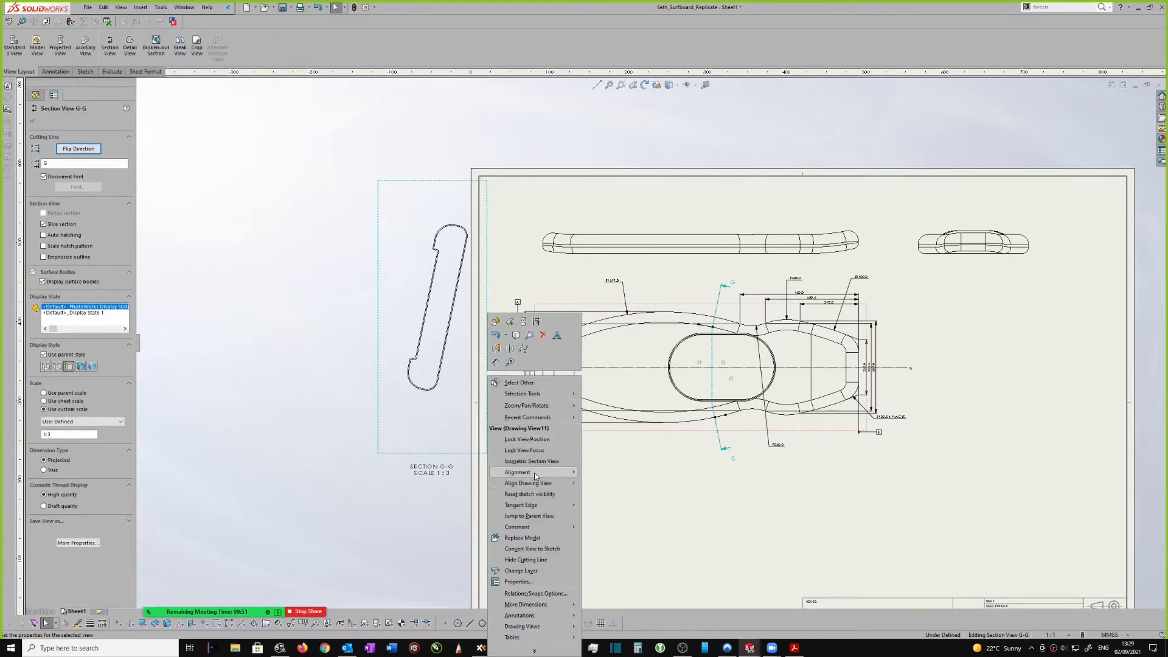
pyautogui.moveTo(534, 473)
pyautogui.click(630, 474)
# Reposition the R1579.0 radius dimension above the board's upper outline, just nose-side of the cutting line's upper arrow.
pyautogui.scroll(-2, 651, 347)
pyautogui.moveTo(931, 464); pyautogui.dragTo(902, 425)
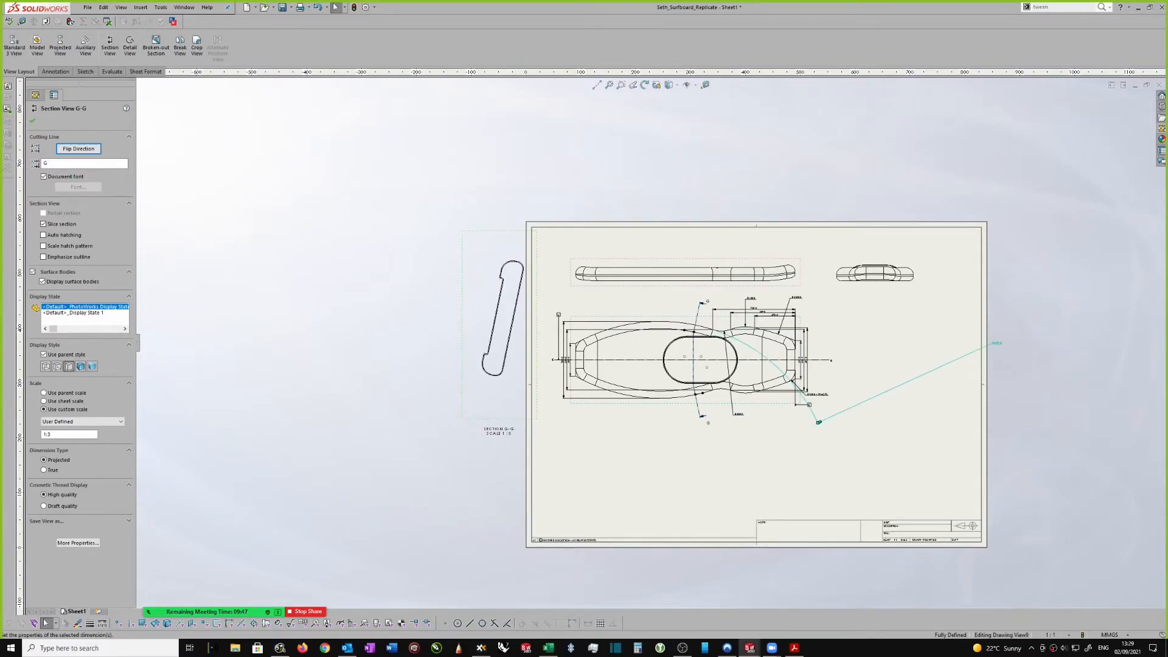
pyautogui.moveTo(988, 328); pyautogui.dragTo(781, 293)
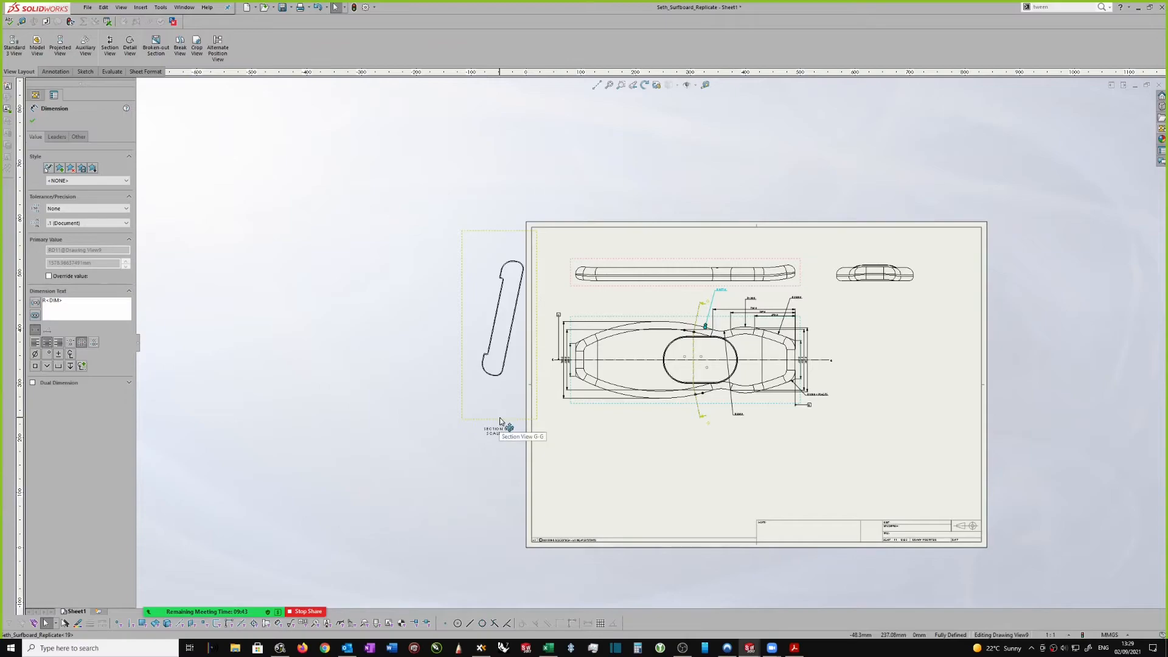
# Move the section view onto the sheet, beside the plan view and below the end view.
pyautogui.moveTo(502, 421); pyautogui.dragTo(898, 481)
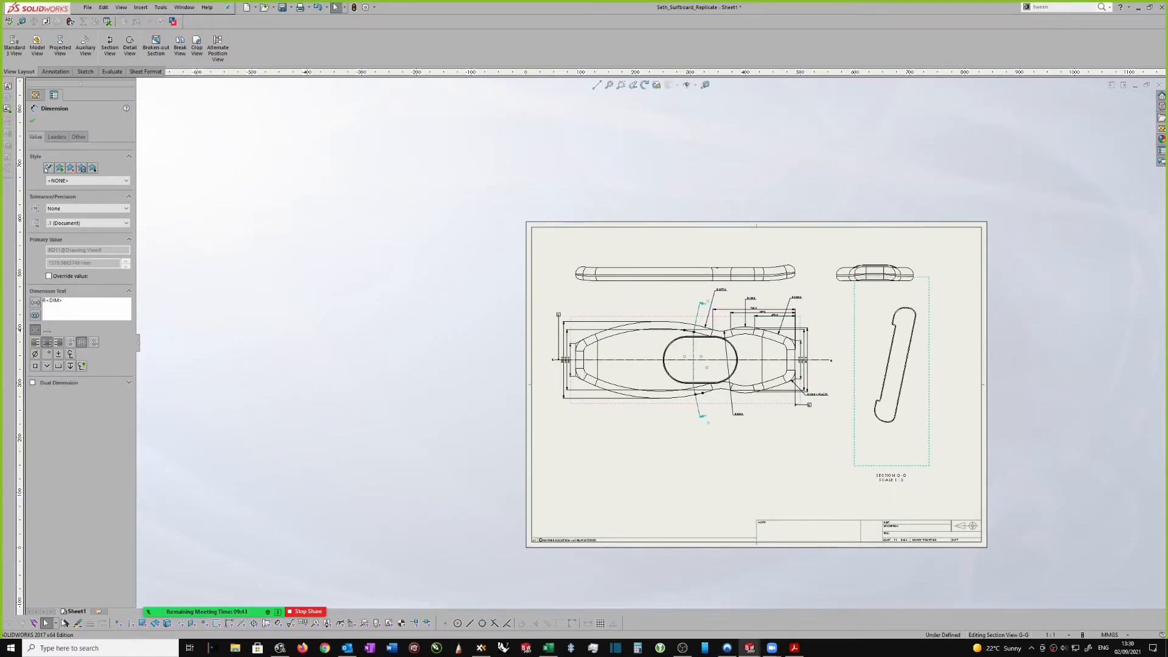
pyautogui.scroll(3, 1046, 371)
pyautogui.scroll(2, 847, 319)
pyautogui.scroll(2, 694, 292)
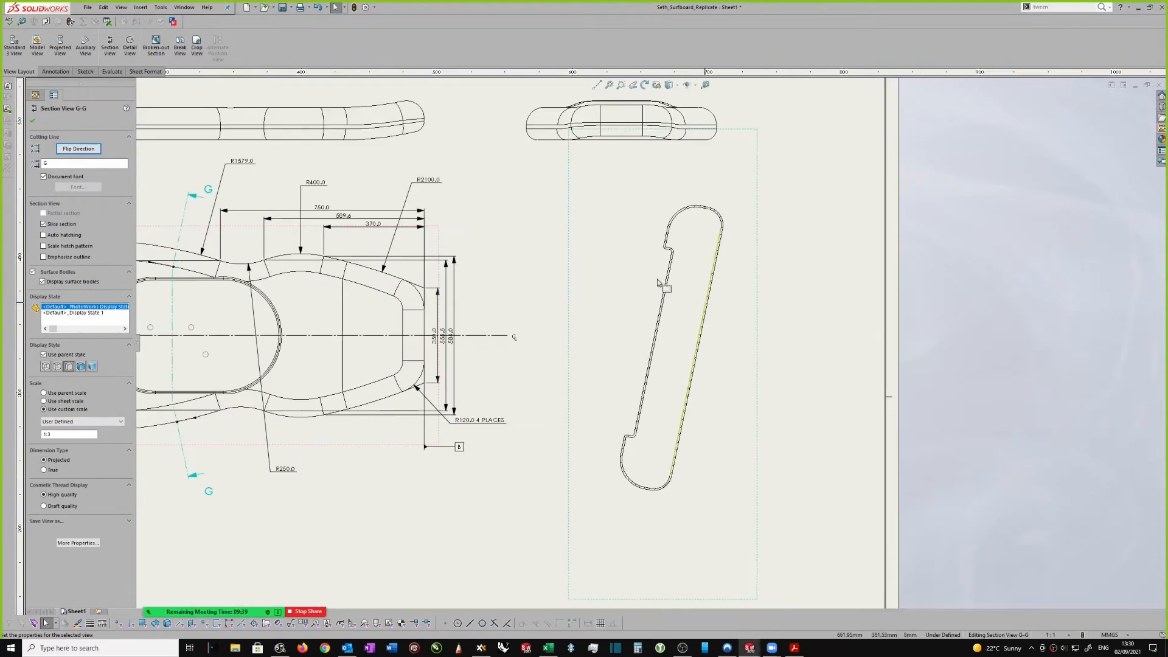
pyautogui.scroll(2, 672, 260)
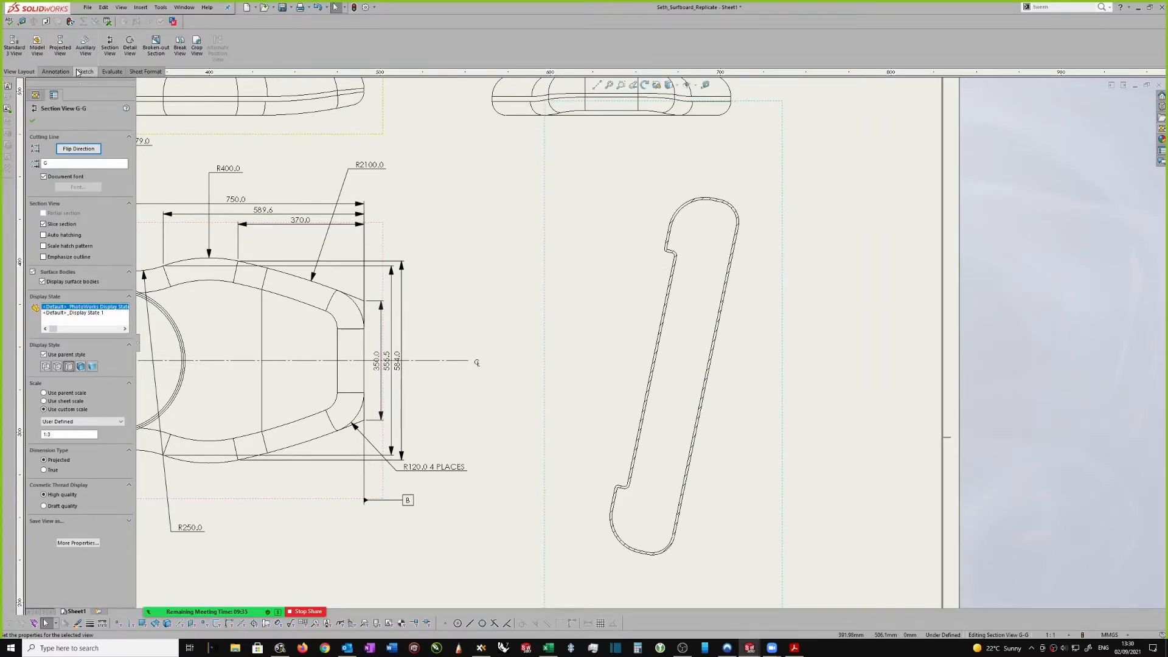
pyautogui.click(601, 186)
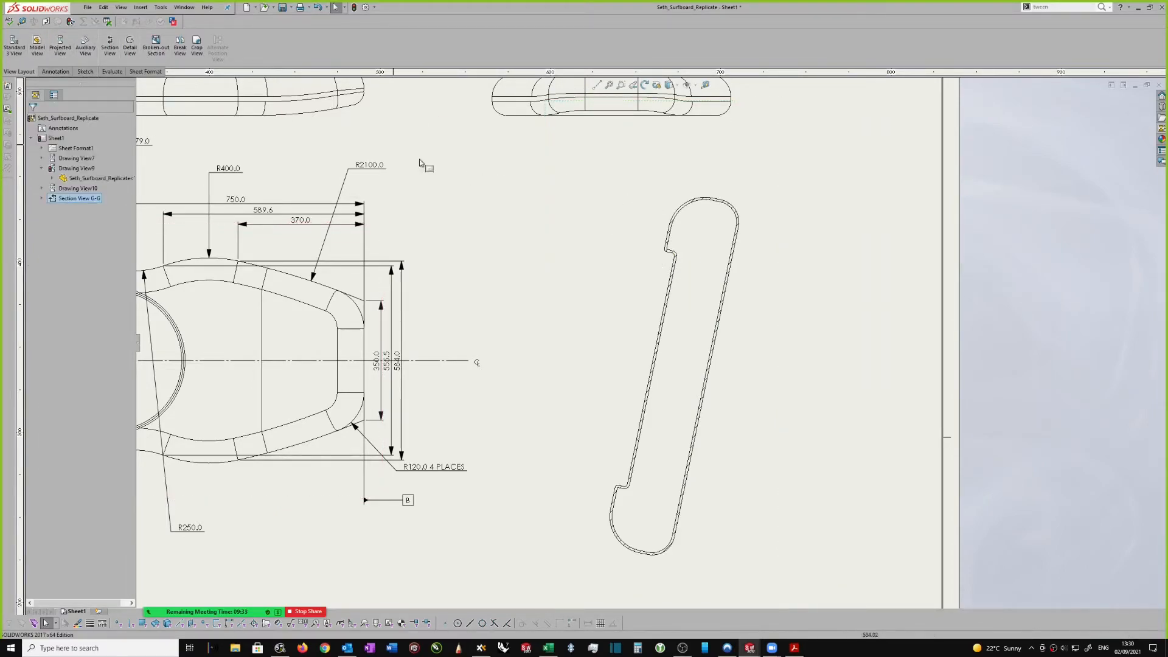
# Add a centerline midway between the two short step edges at the ends of the section's recess.
pyautogui.click(56, 73)
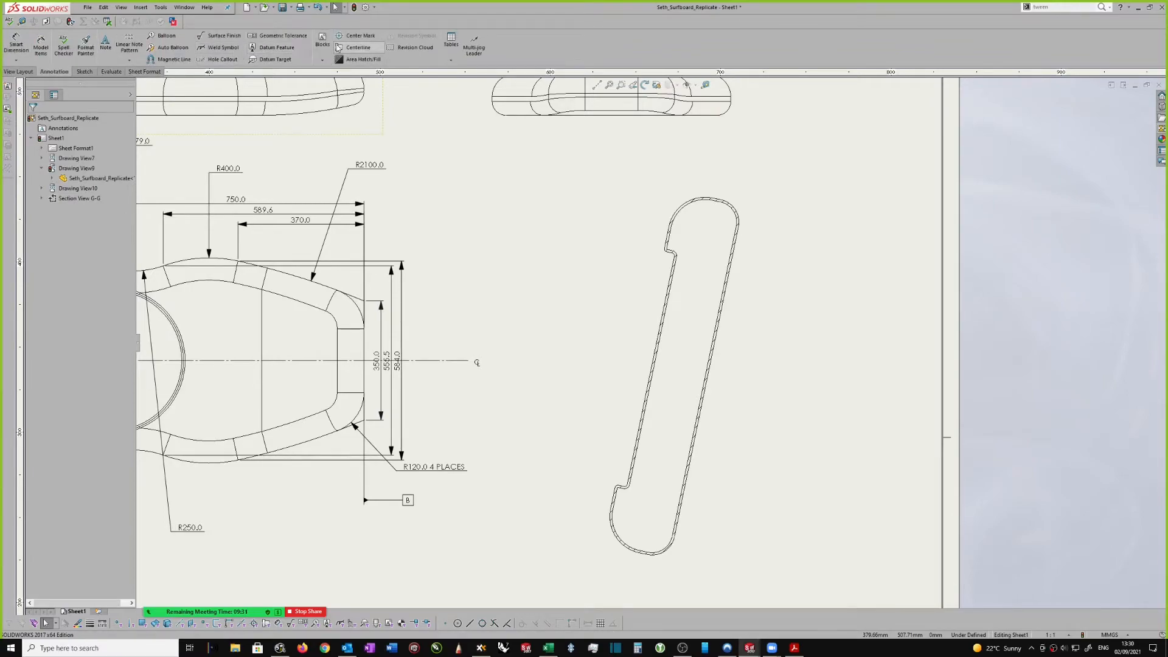
pyautogui.click(358, 47)
pyautogui.scroll(-5, 670, 258)
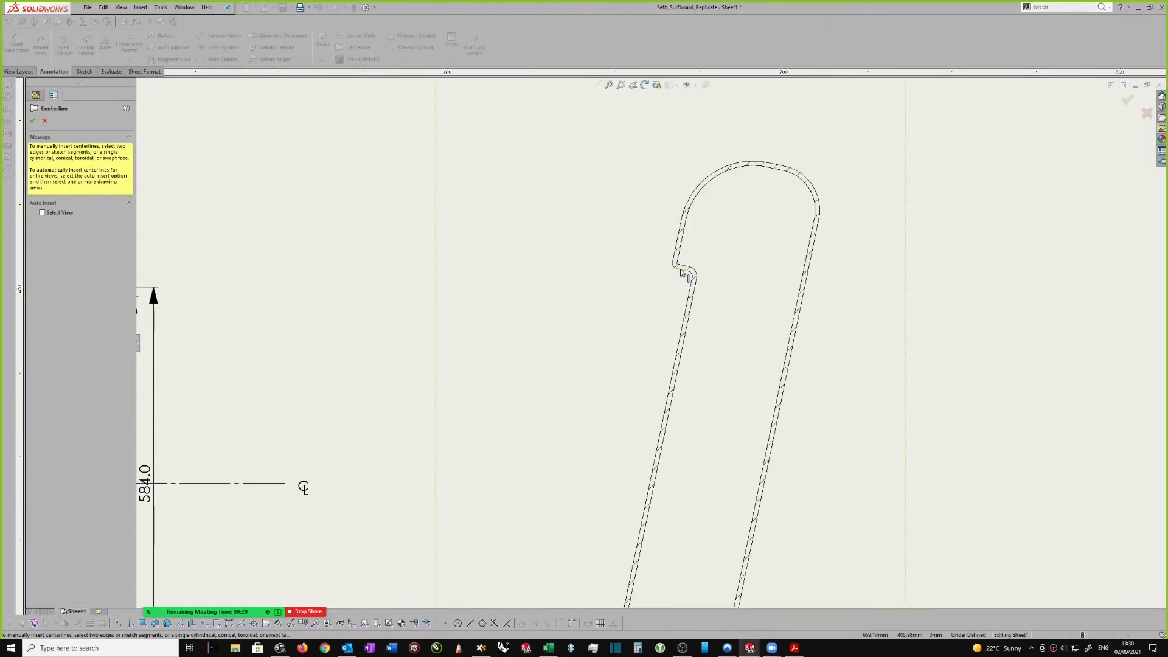
pyautogui.scroll(3, 669, 273)
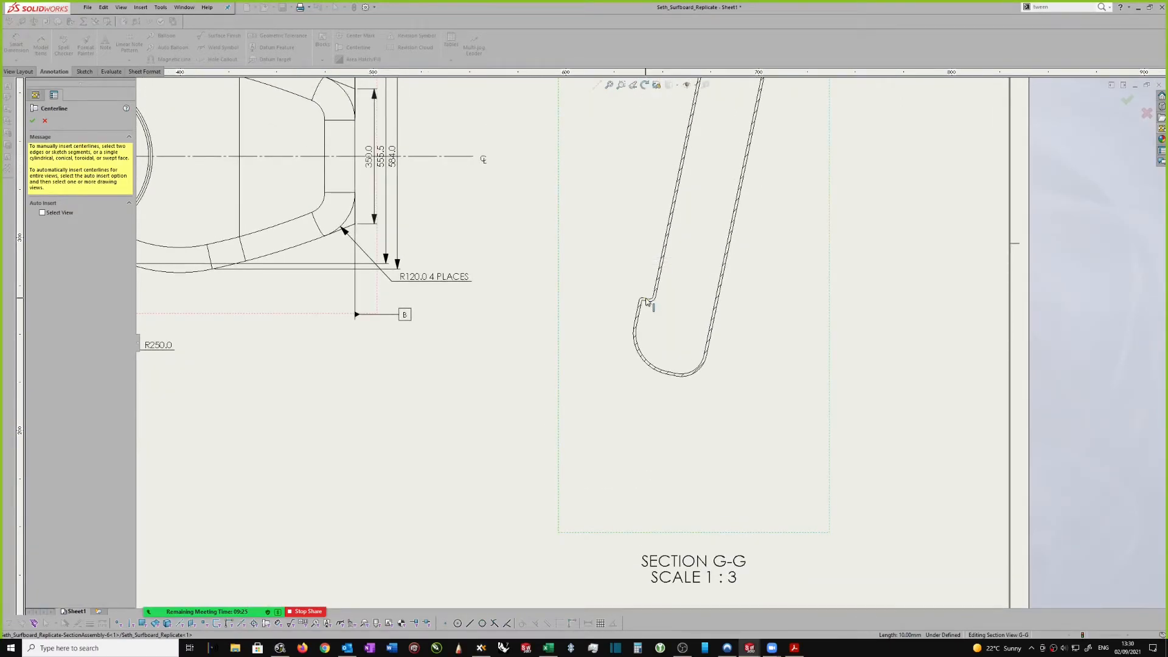
pyautogui.scroll(3, 647, 303)
pyautogui.press('Escape')
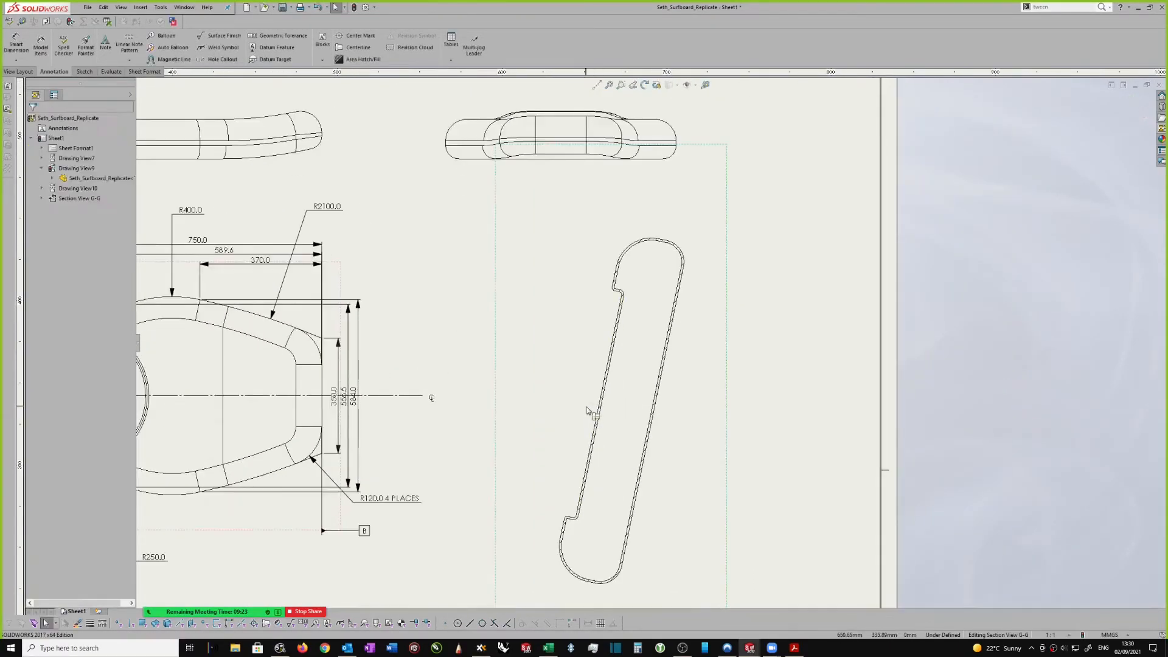
# Extend both ends of the section's centerline well beyond the two long sides of the profile.
pyautogui.click(590, 407)
pyautogui.moveTo(588, 403); pyautogui.dragTo(491, 384)
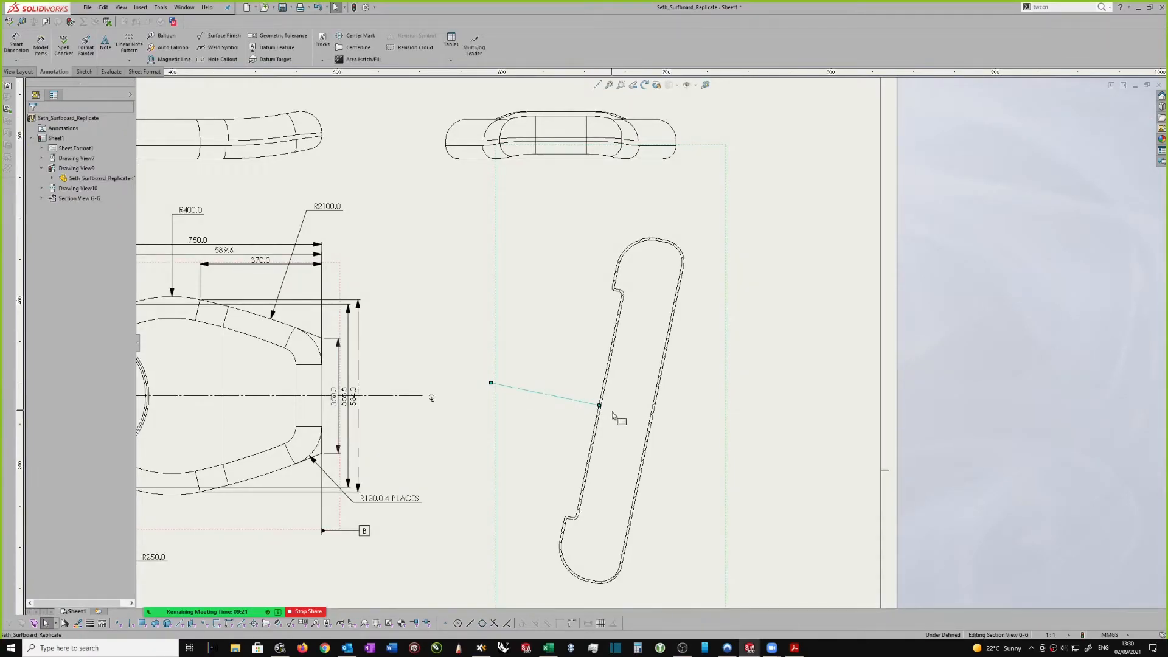
pyautogui.moveTo(600, 406); pyautogui.dragTo(774, 441)
pyautogui.scroll(2, 801, 421)
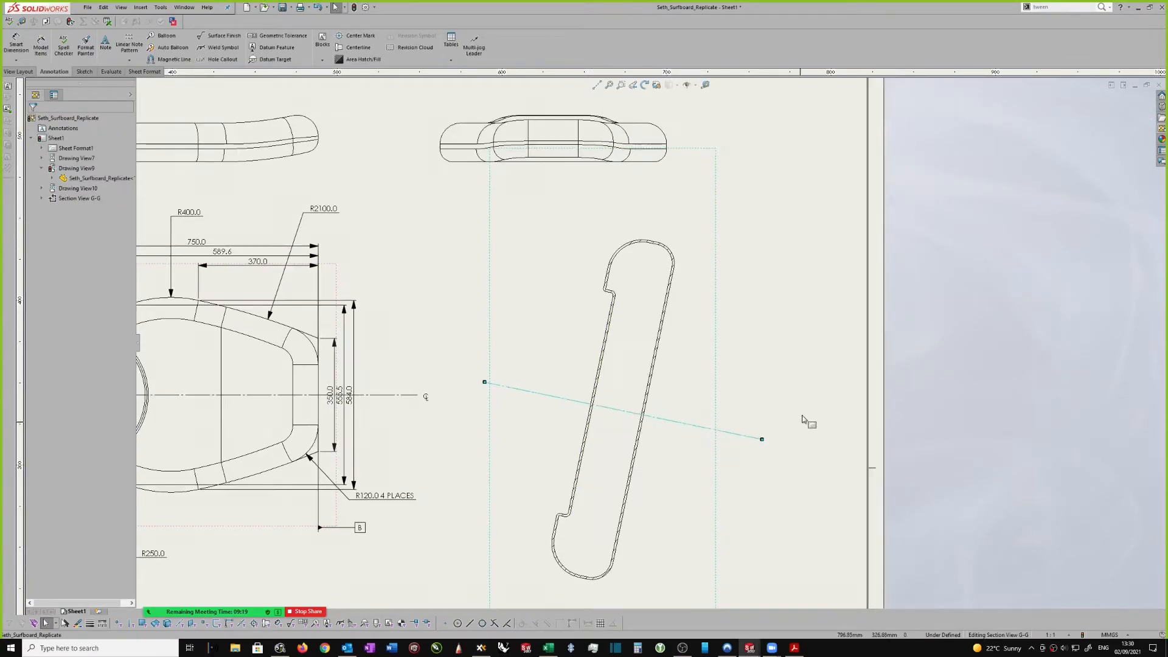
pyautogui.click(801, 421)
# Add centerline symbol notes without leaders at both ends of the section's centerline.
pyautogui.scroll(-1, 177, 210)
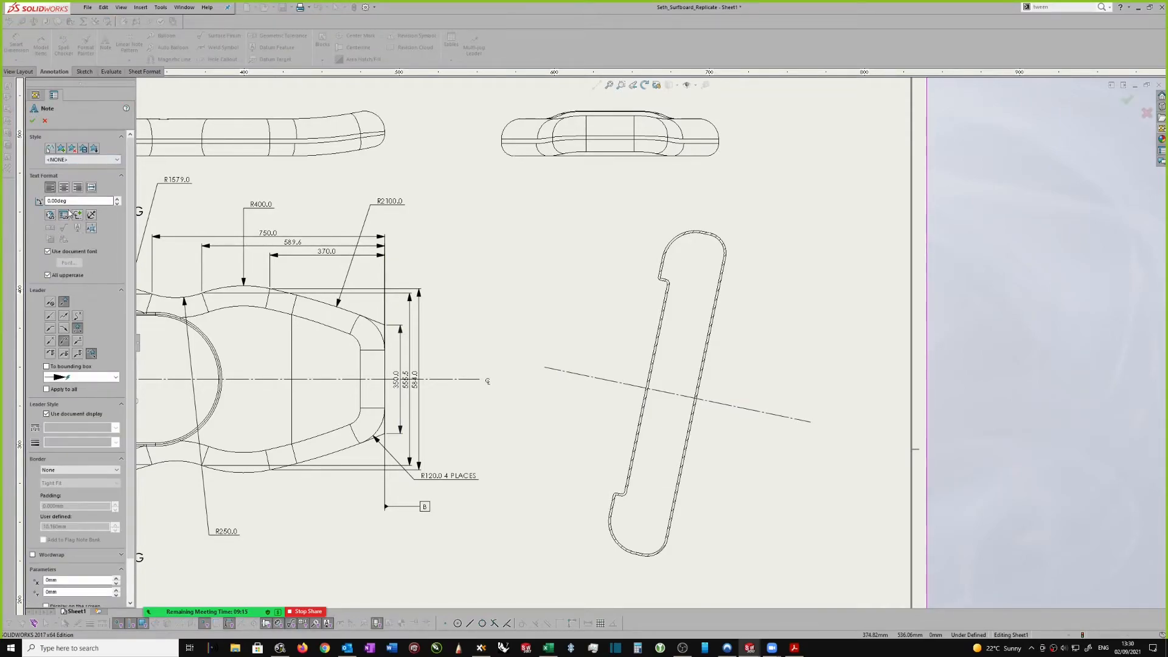
pyautogui.click(78, 217)
pyautogui.click(50, 301)
pyautogui.scroll(-1, 609, 377)
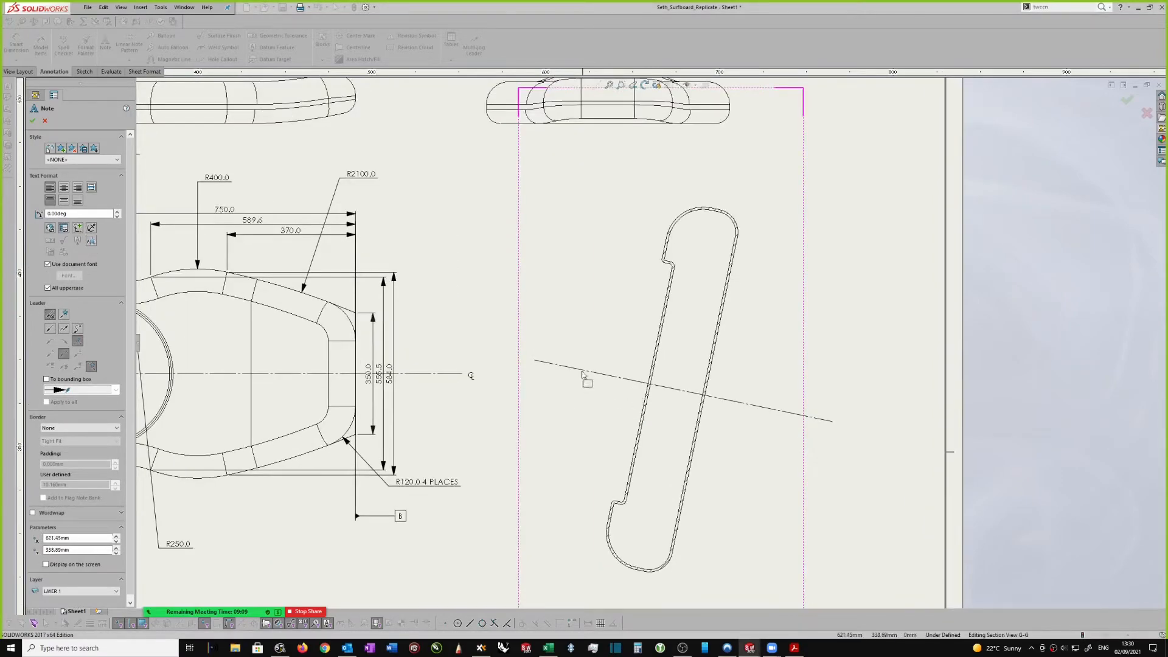
pyautogui.click(542, 364)
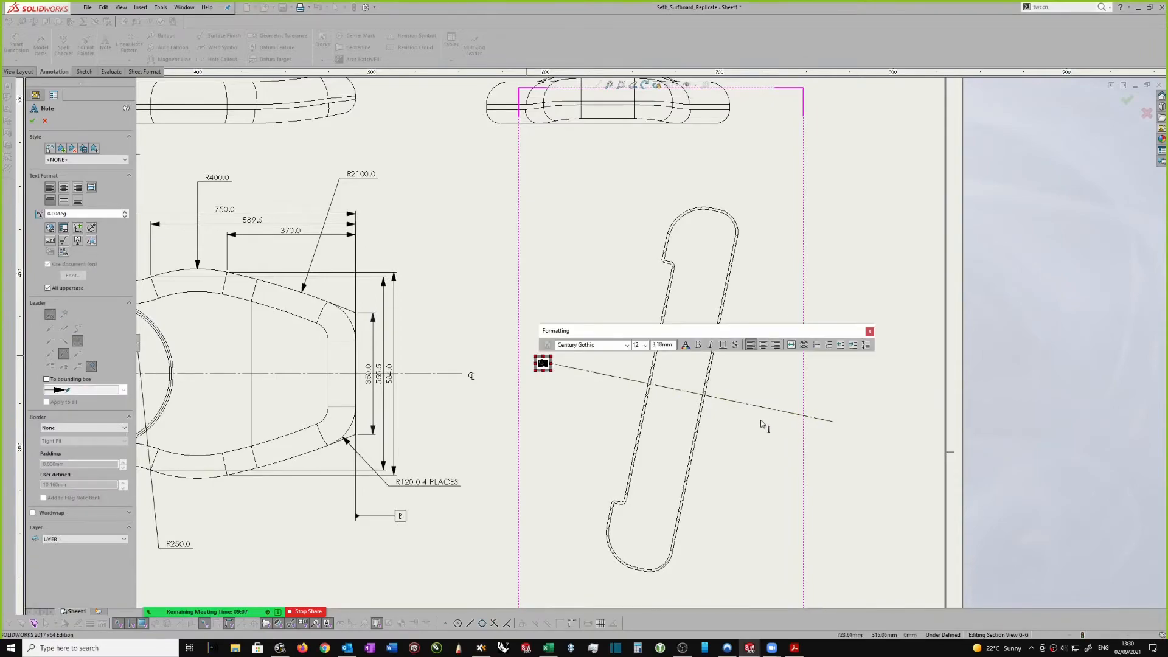
pyautogui.click(818, 442)
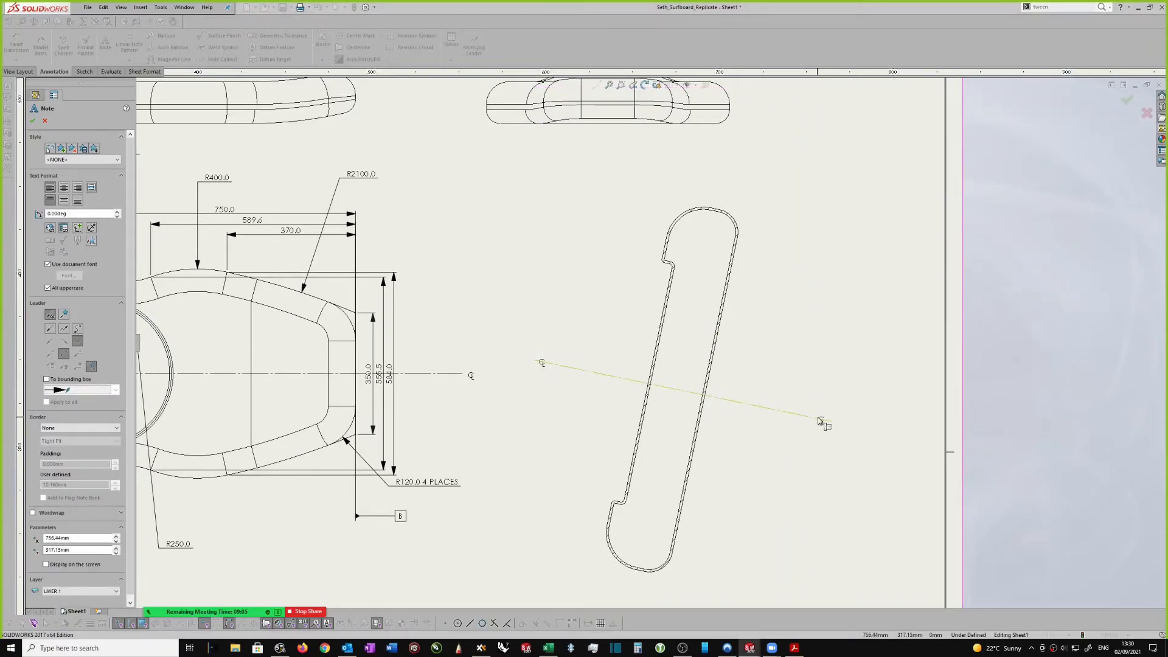
pyautogui.scroll(-1, 821, 431)
pyautogui.press('Escape')
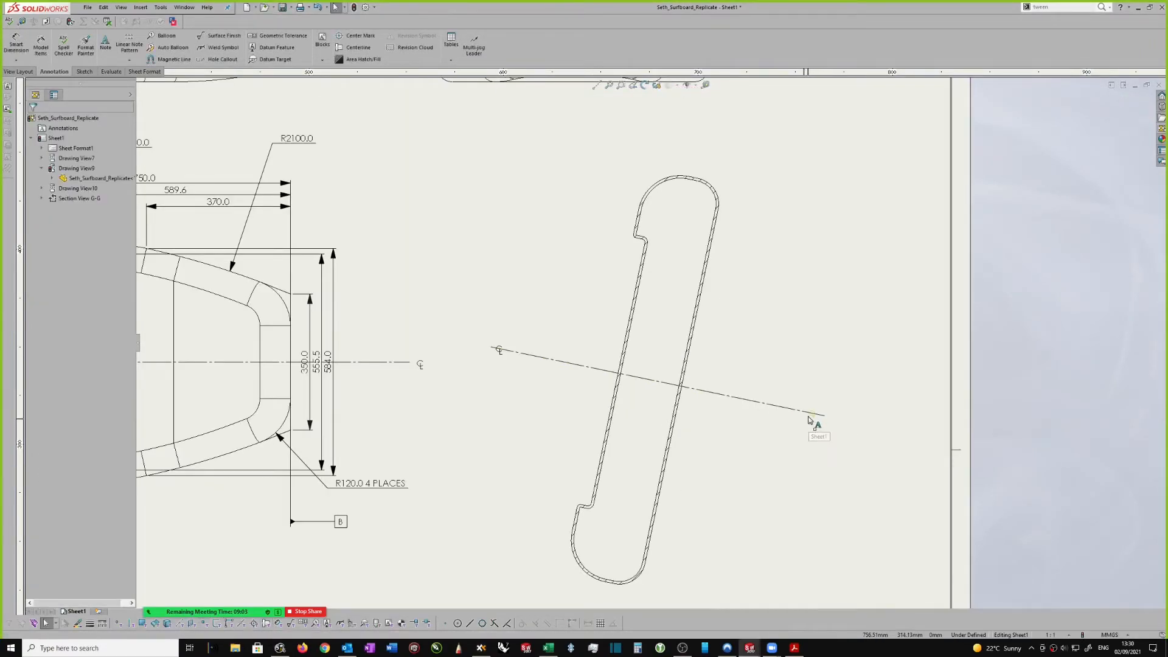
# Shift both centerline symbols so they sit just beyond the ends of the section's centerline.
pyautogui.click(829, 422)
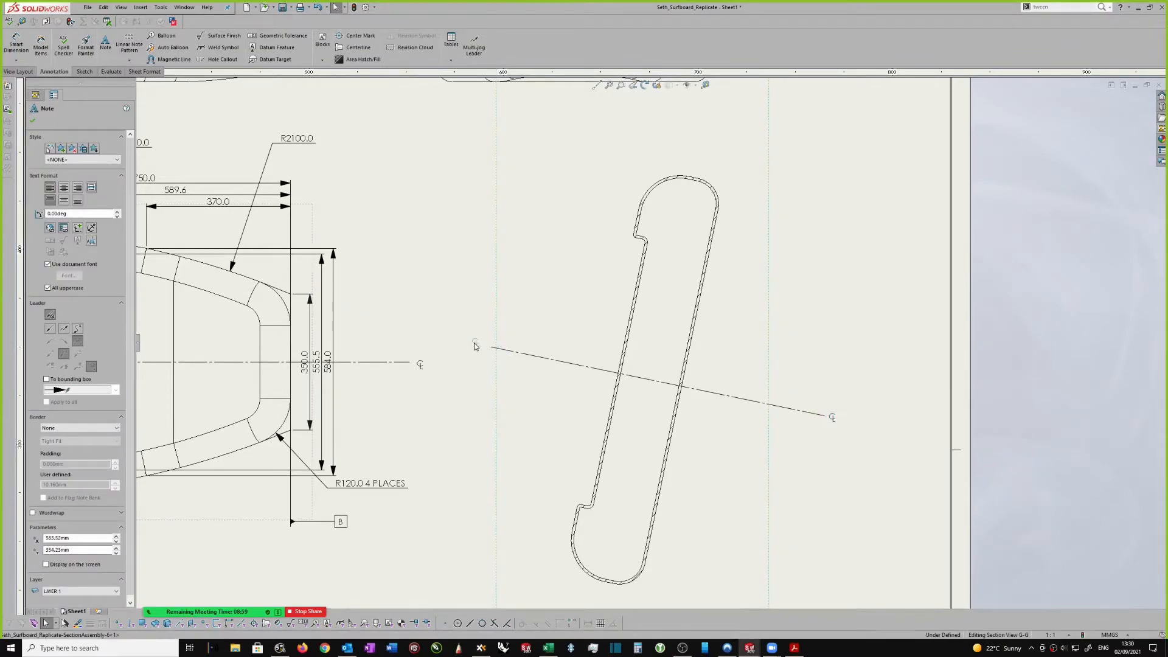
pyautogui.moveTo(480, 345); pyautogui.dragTo(486, 348)
pyautogui.press('Escape')
pyautogui.scroll(1, 792, 321)
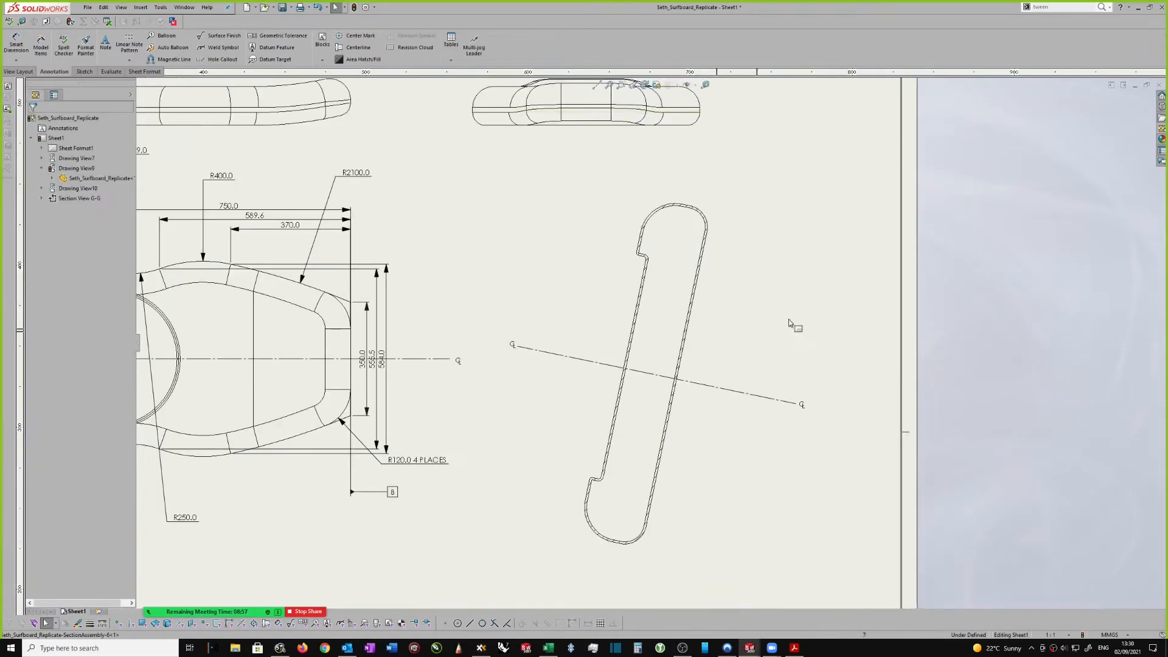
# Dimension the recess depth in the section, between the outer face and the recessed face, placing the dimension above the profile's upper end.
pyautogui.scroll(-1, 803, 317)
pyautogui.press('d')
pyautogui.scroll(-2, 634, 237)
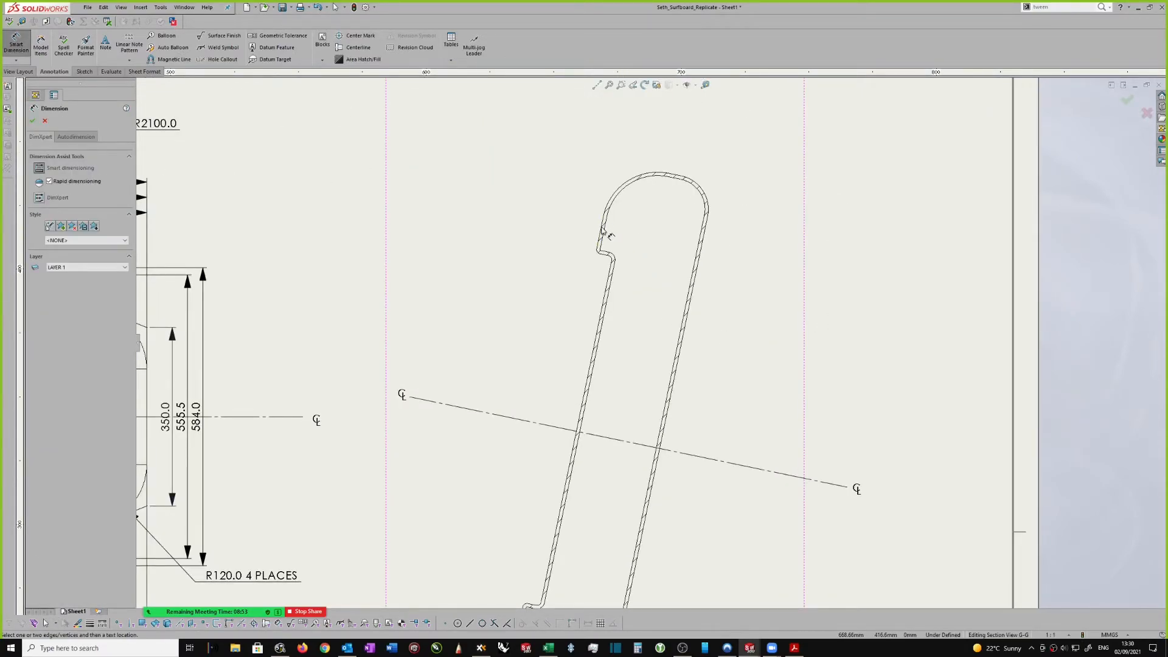
pyautogui.scroll(-2, 604, 237)
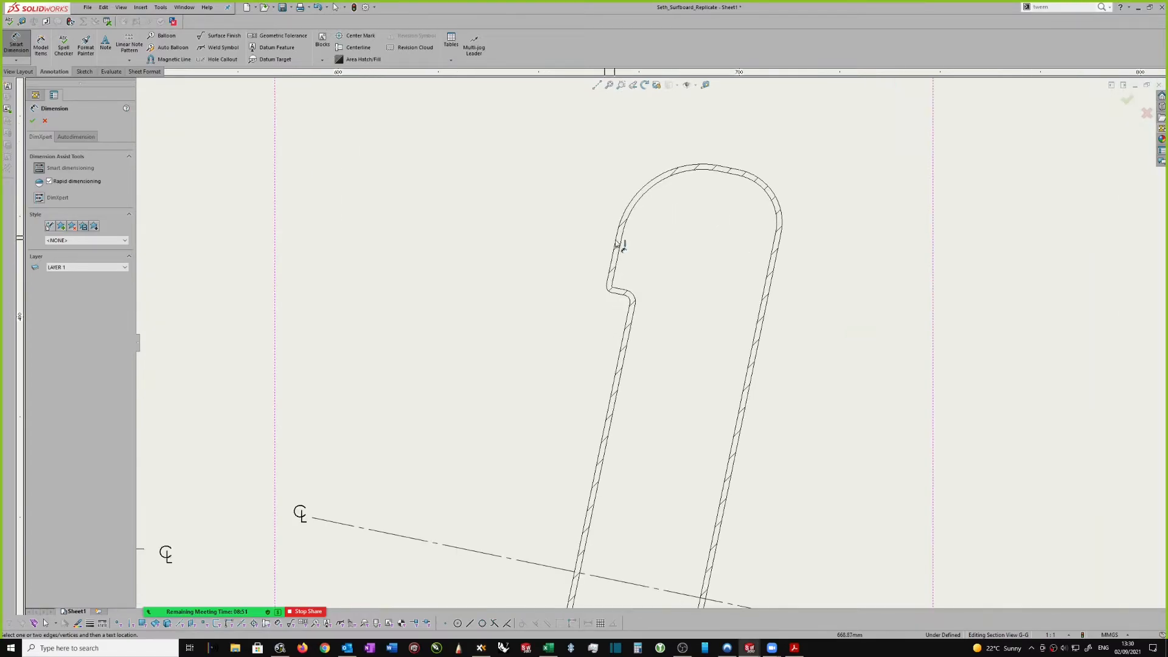
pyautogui.click(618, 245)
pyautogui.click(626, 322)
pyautogui.scroll(1, 643, 298)
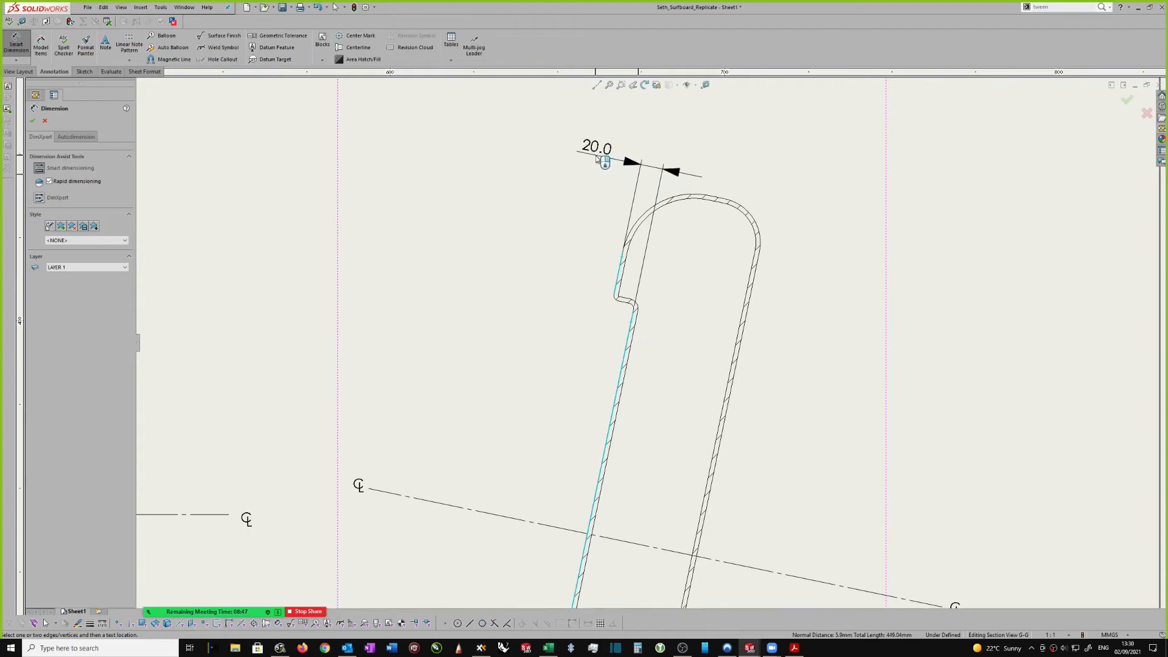
pyautogui.click(602, 157)
pyautogui.scroll(-1, 624, 267)
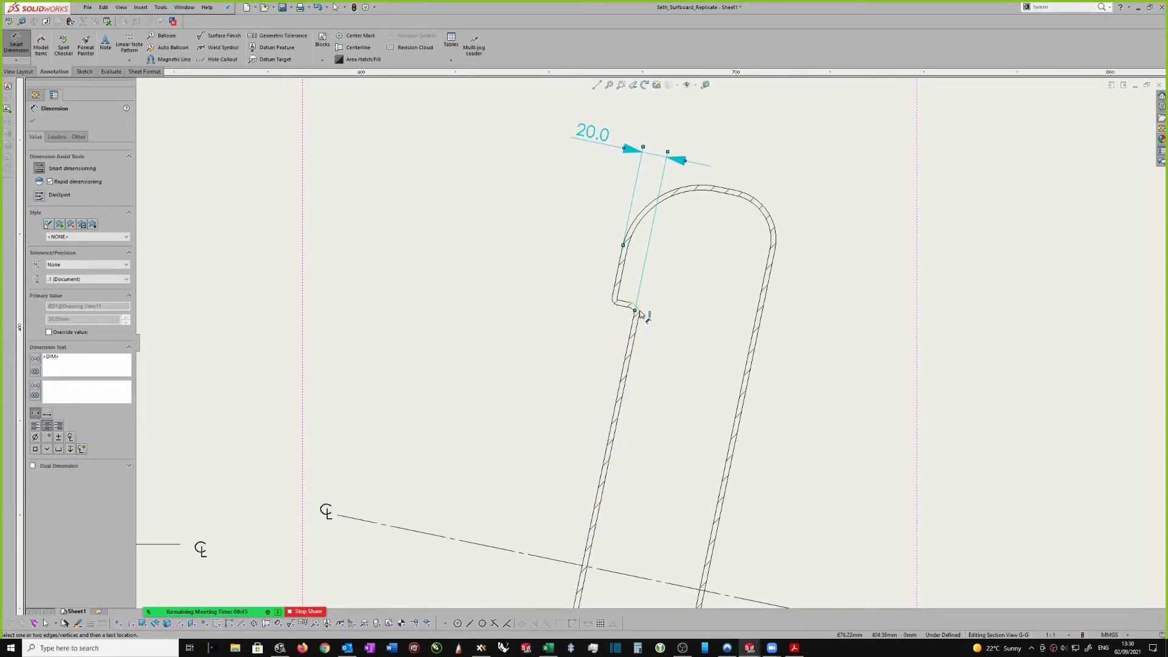
pyautogui.scroll(-1, 638, 311)
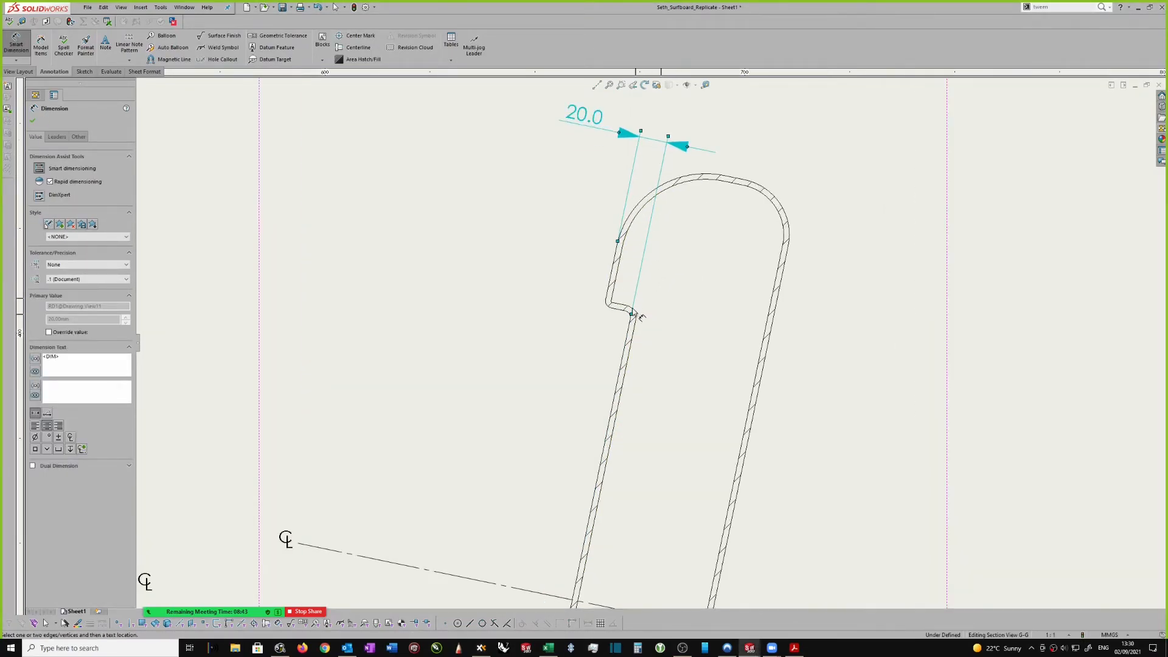
pyautogui.click(635, 312)
pyautogui.click(689, 293)
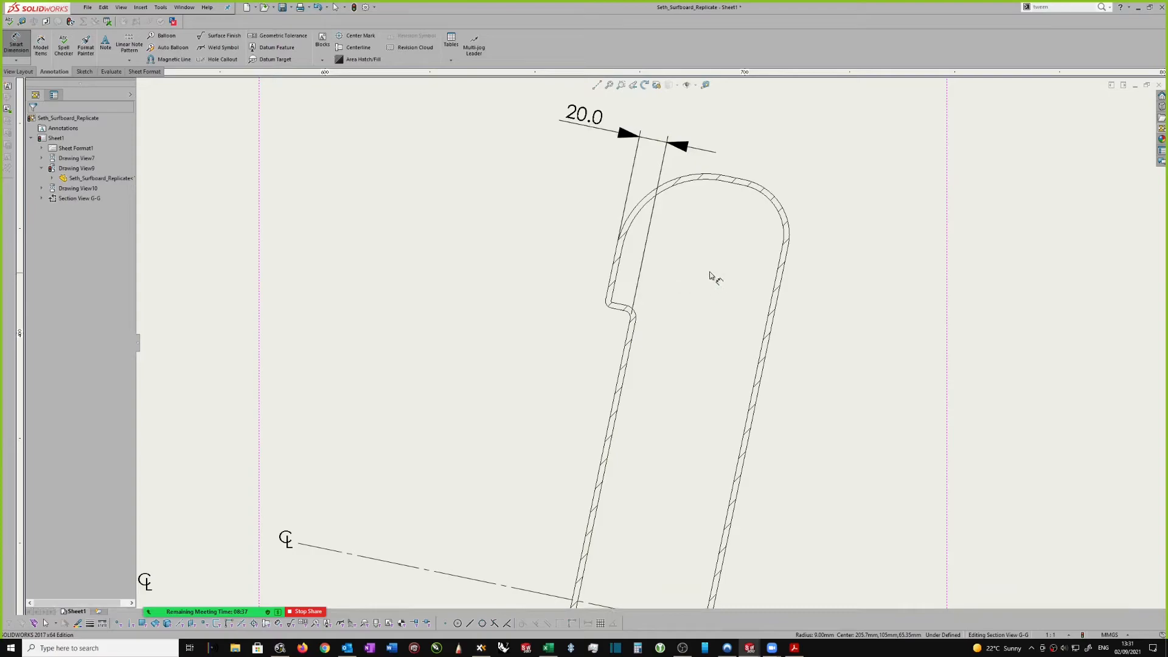
# Add a radius dimension to the outer corner of the recess's upper step, placed outside the profile.
pyautogui.scroll(2, 687, 280)
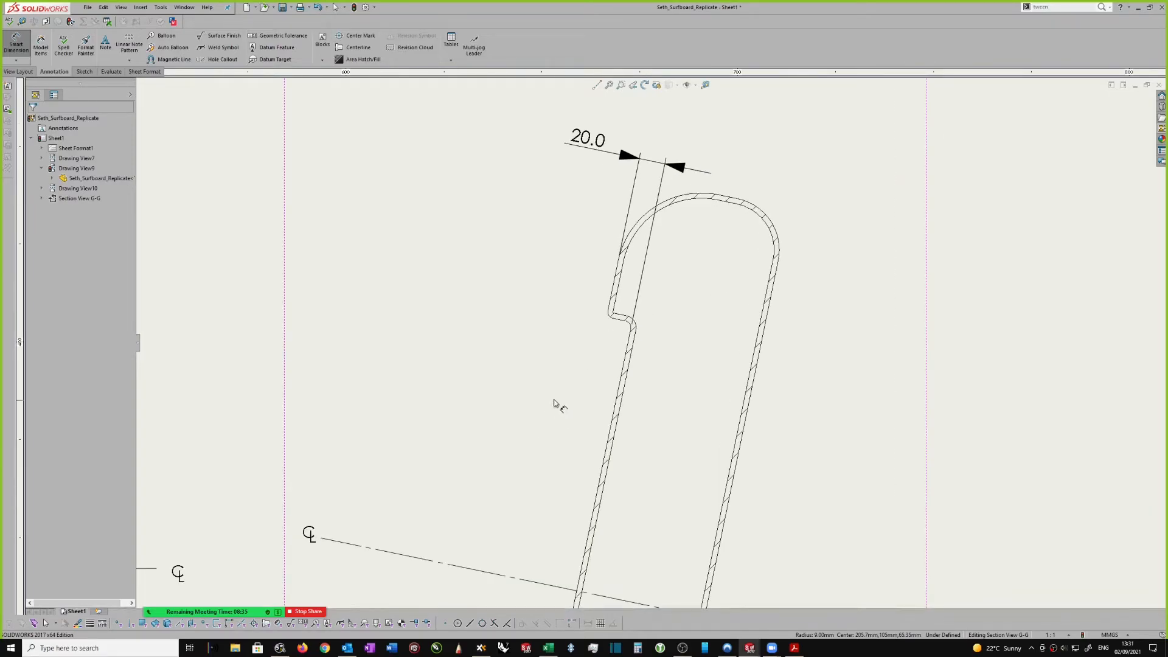
pyautogui.scroll(-2, 643, 320)
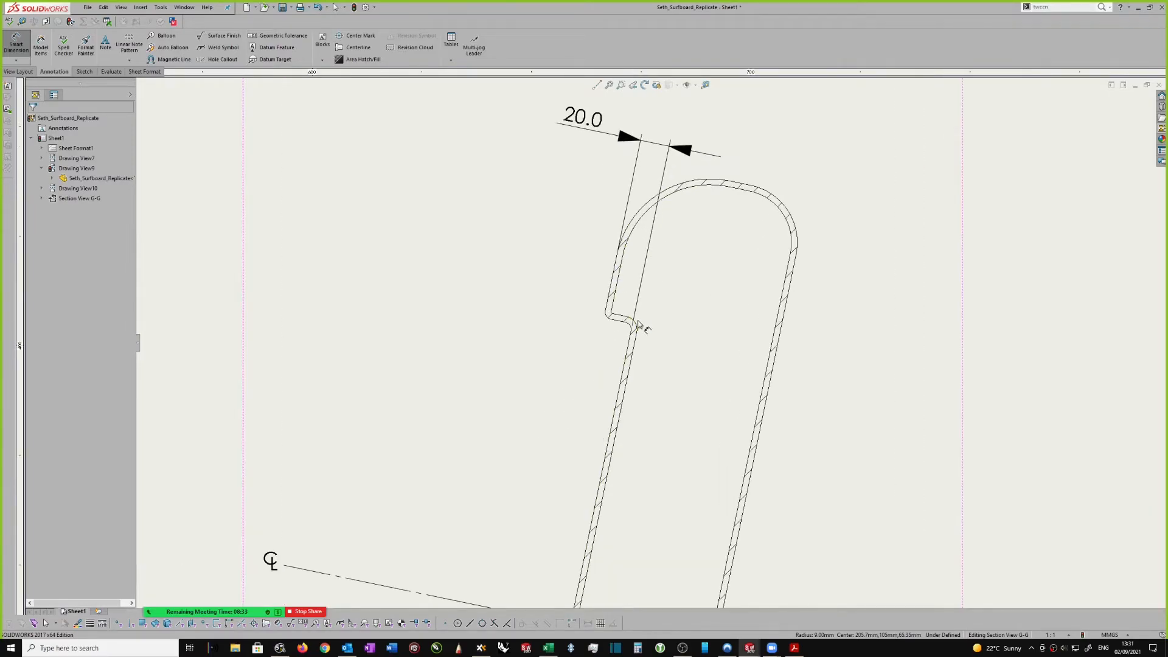
pyautogui.scroll(1, 644, 310)
pyautogui.scroll(-3, 650, 286)
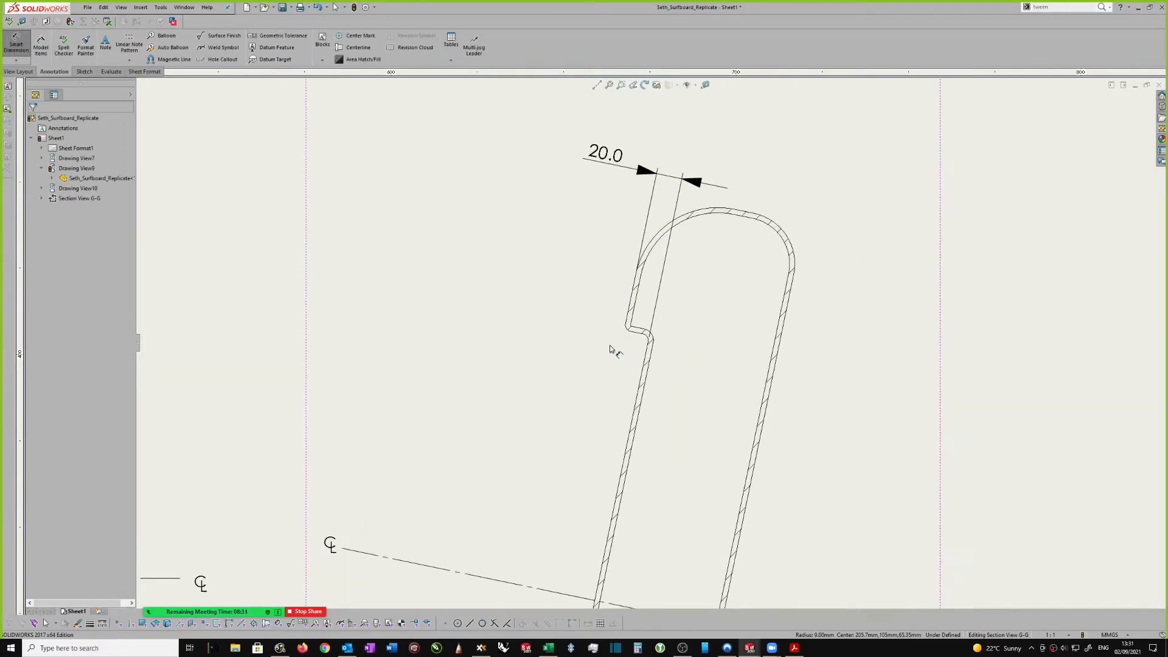
pyautogui.click(630, 333)
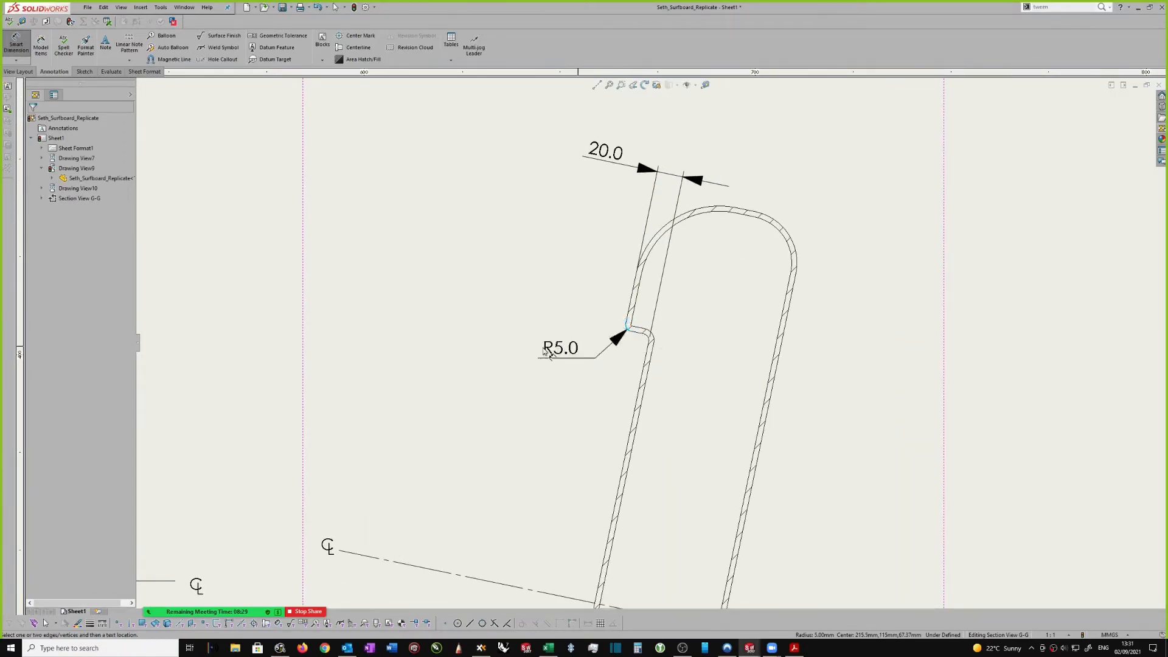
pyautogui.click(514, 356)
# Dimension the radius of the upper step's inner corner and place it within the section profile.
pyautogui.scroll(-2, 645, 338)
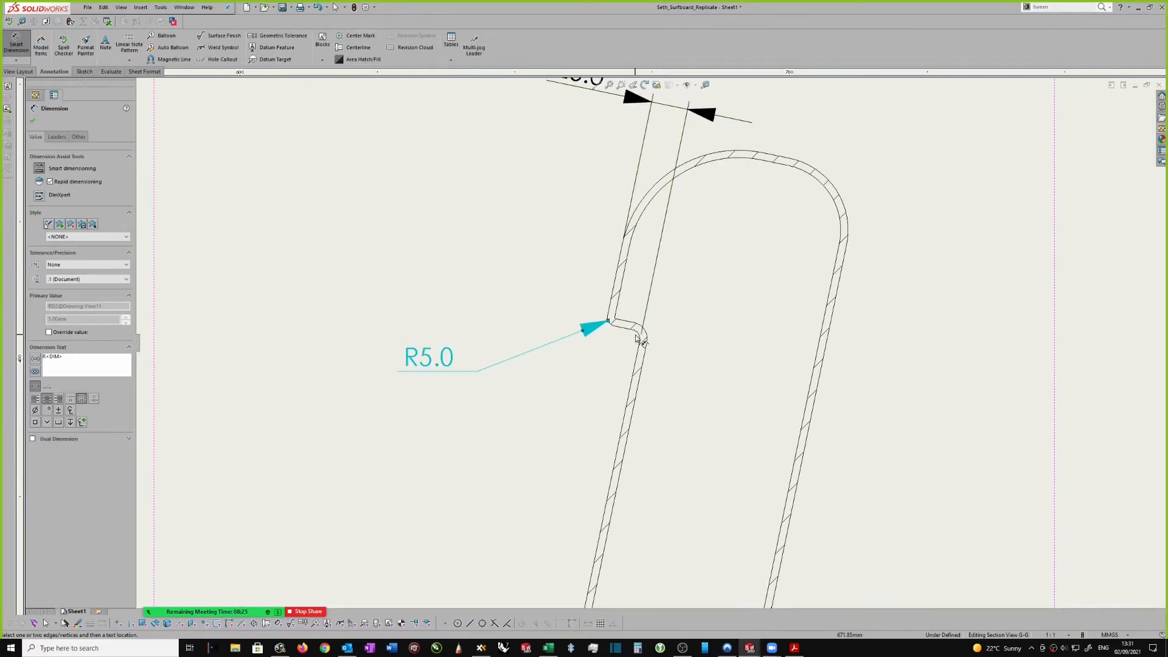
pyautogui.click(640, 337)
pyautogui.click(435, 412)
pyautogui.press('Escape')
pyautogui.moveTo(473, 406); pyautogui.dragTo(745, 278)
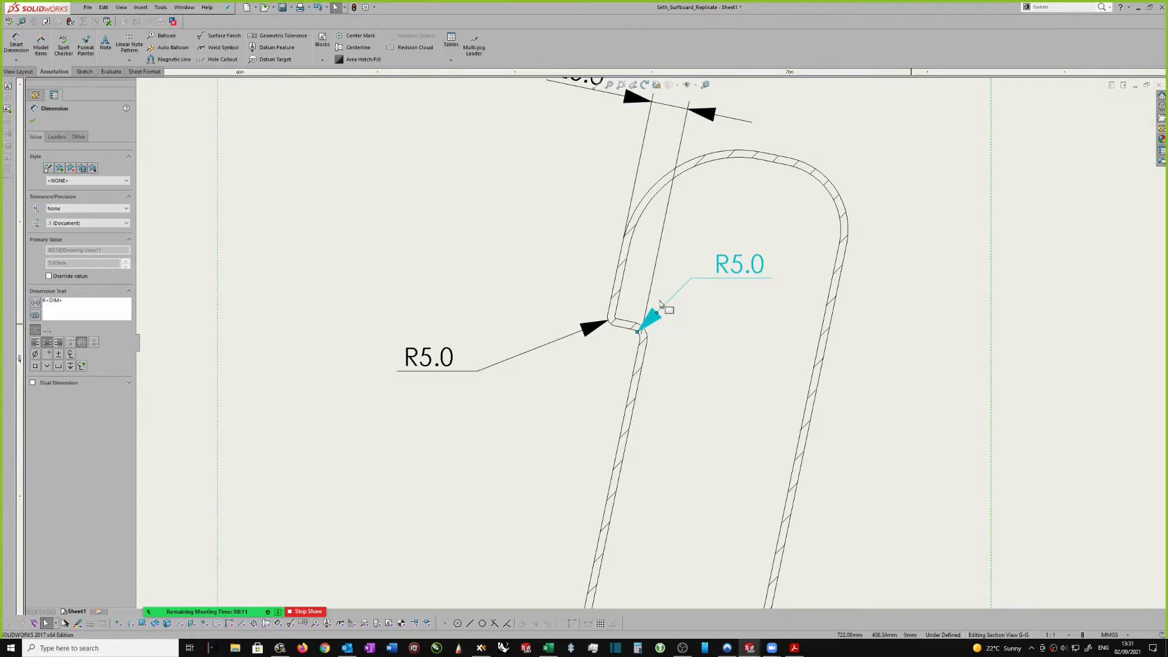
# Try a radius dimension on the larger concentric arc of the step's inner corner, and delete it.
pyautogui.moveTo(688, 294); pyautogui.dragTo(687, 268, button='right')
pyautogui.click(647, 334)
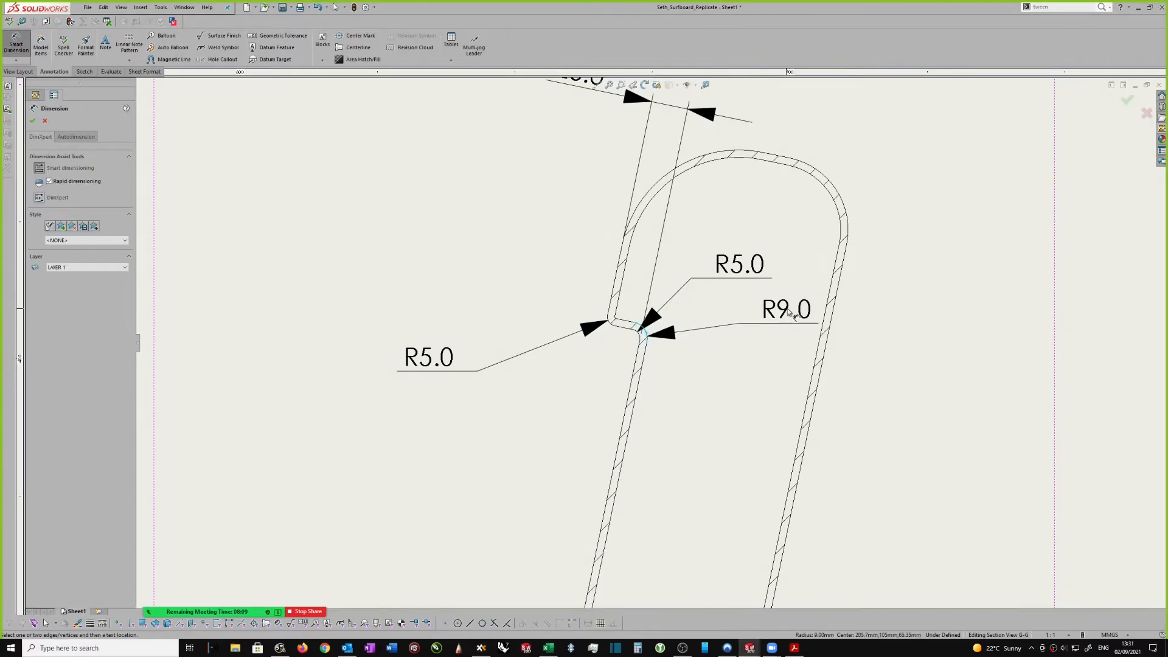
pyautogui.click(907, 321)
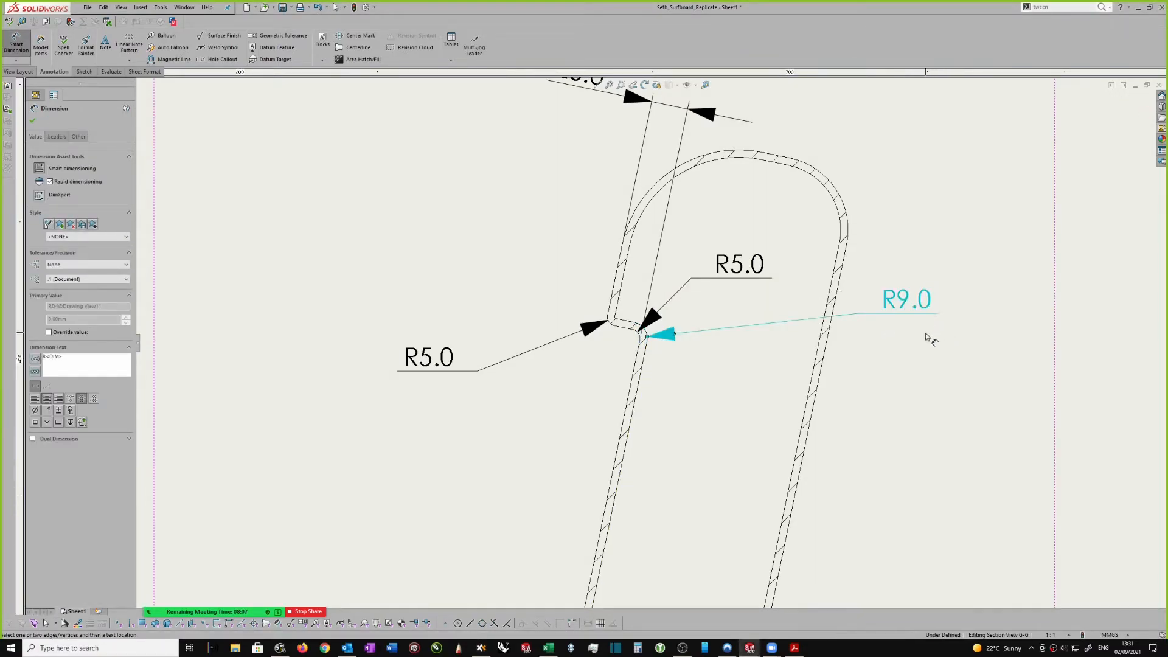
pyautogui.scroll(1, 931, 340)
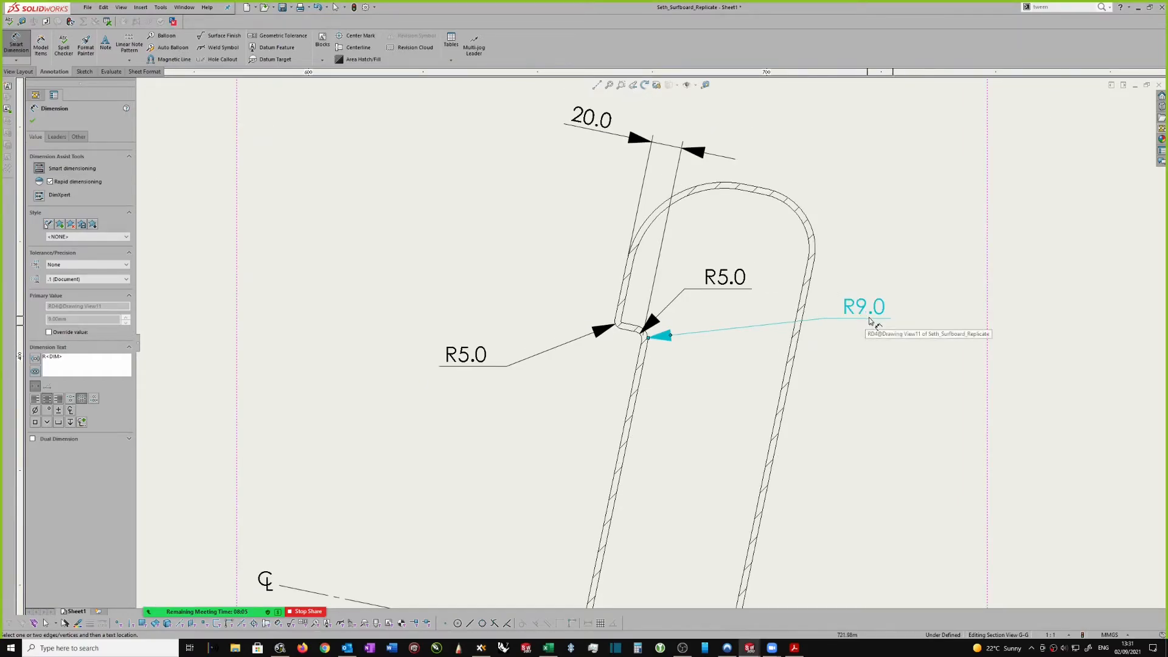
pyautogui.scroll(1, 863, 328)
pyautogui.scroll(1, 832, 326)
pyautogui.scroll(-1, 830, 330)
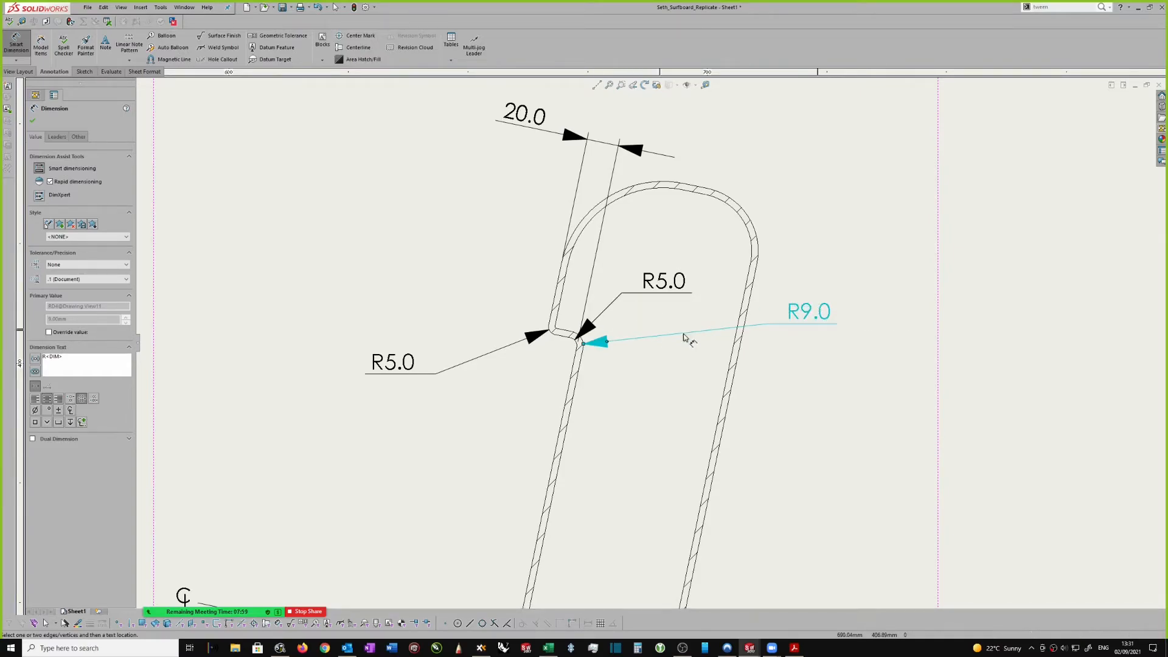
pyautogui.press('Escape')
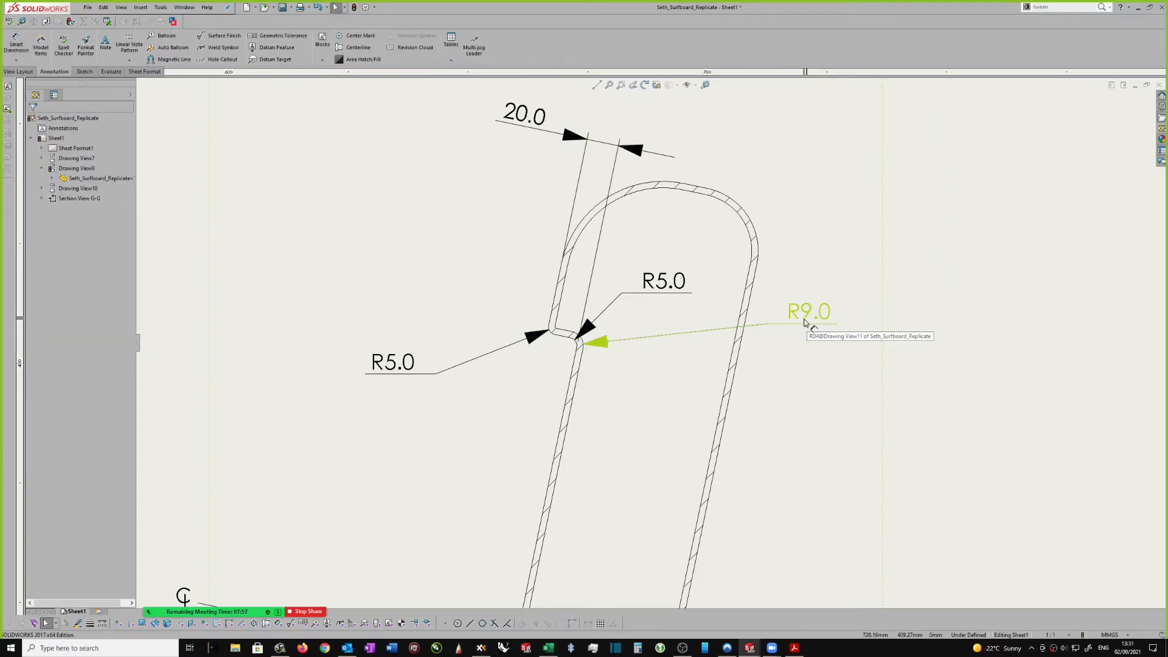
pyautogui.click(802, 320)
pyautogui.press('Delete')
# Dimension the recess length between its two short step edges, placing the dimension outside the recessed side of the section.
pyautogui.scroll(1, 772, 334)
pyautogui.scroll(3, 785, 332)
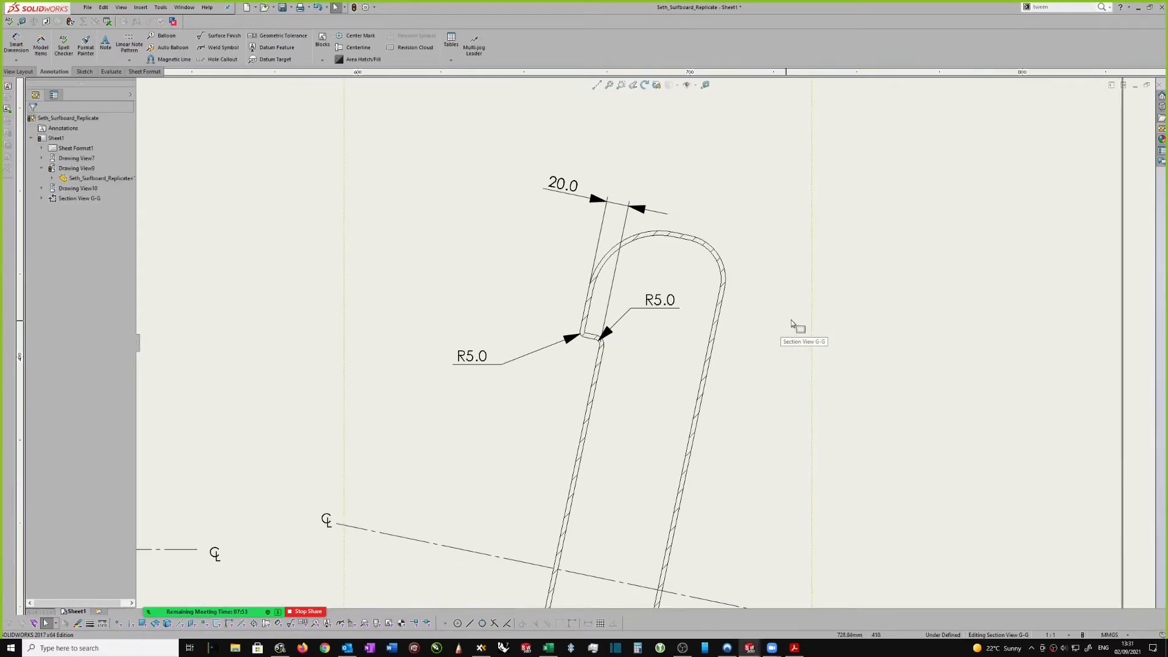
pyautogui.moveTo(885, 414); pyautogui.dragTo(904, 320, button='middle')
pyautogui.moveTo(900, 321); pyautogui.dragTo(896, 259, button='right')
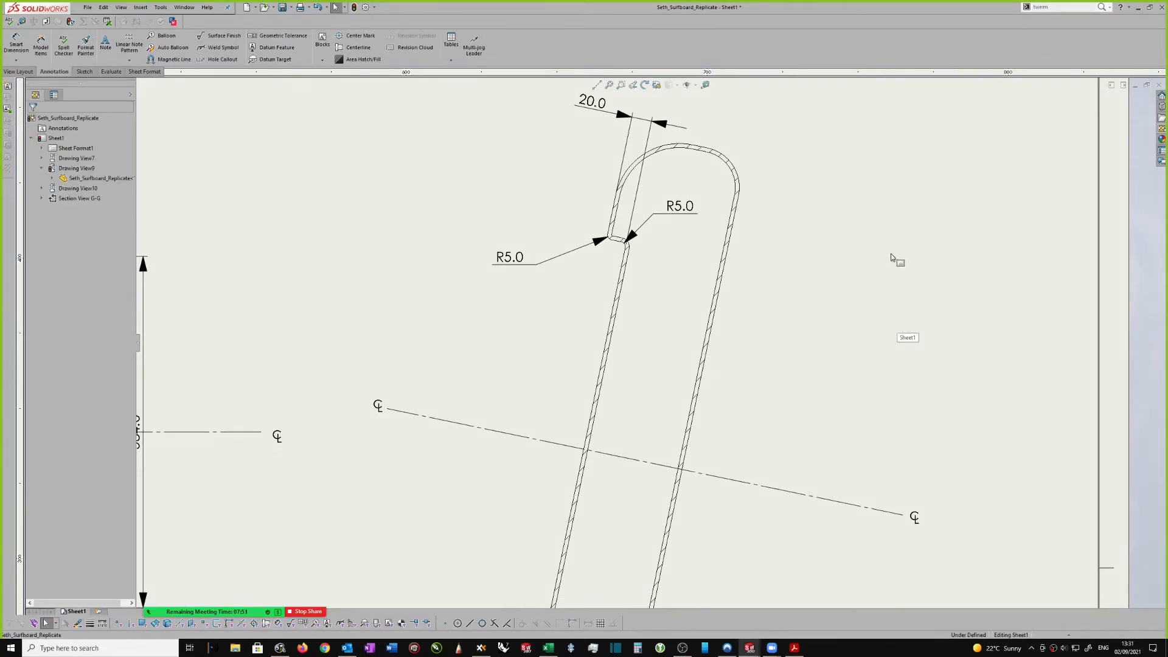
pyautogui.click(618, 244)
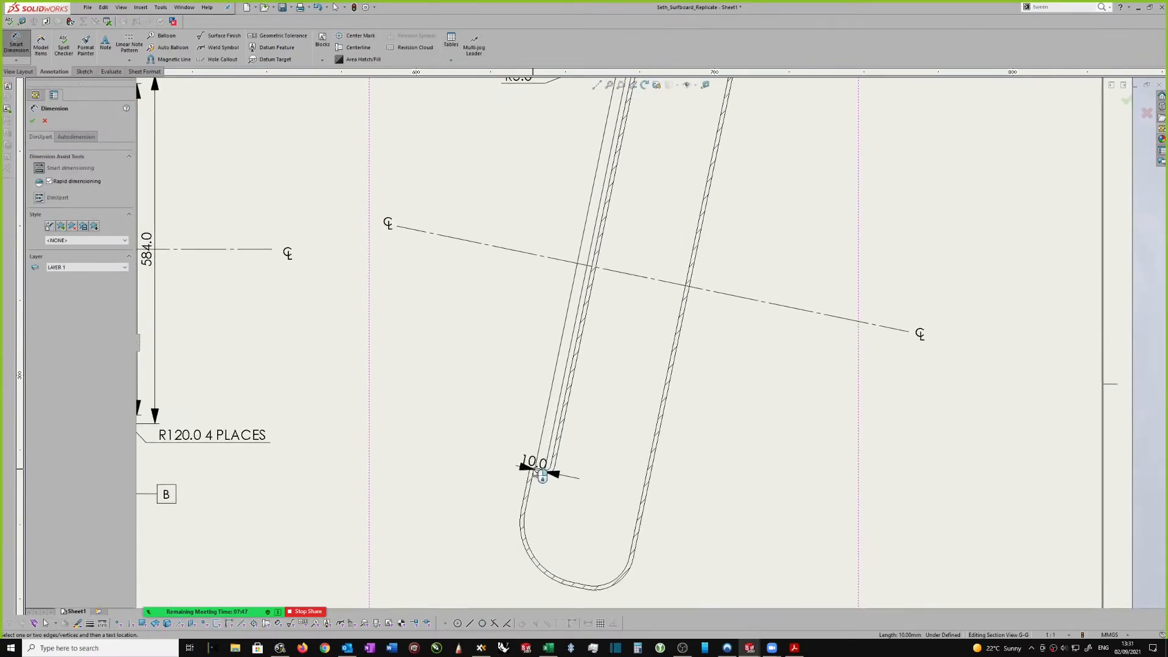
pyautogui.click(541, 470)
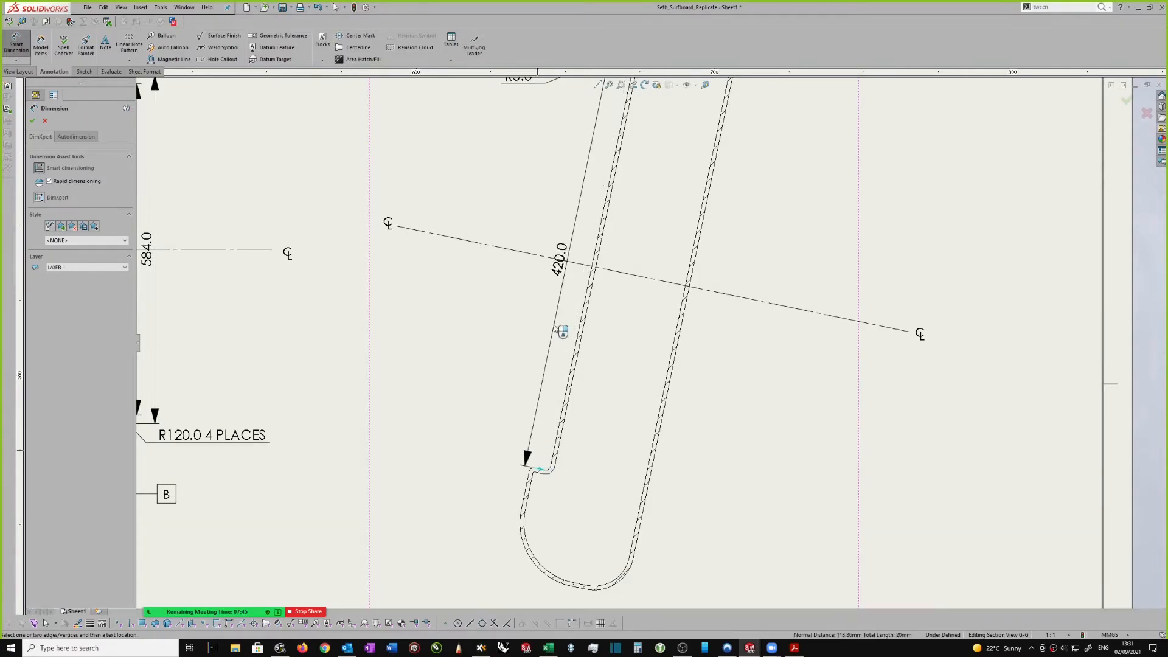
pyautogui.click(517, 248)
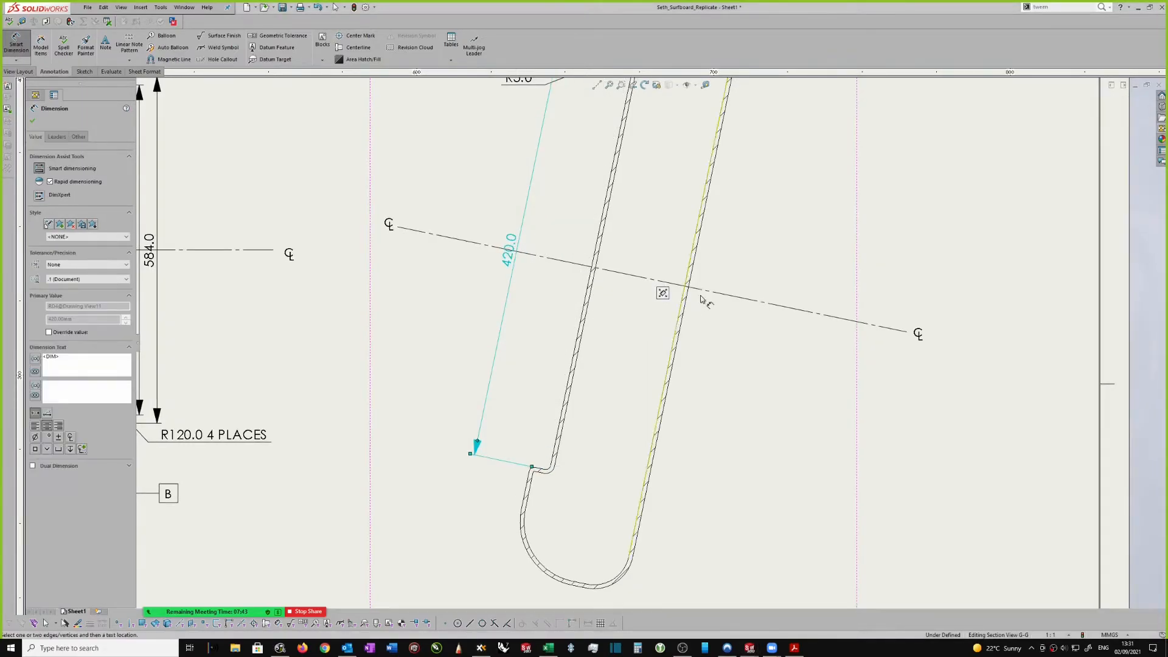
# Add radius dimensions to the two edge fillets at the section's upper end, placing each outside the profile.
pyautogui.scroll(2, 688, 262)
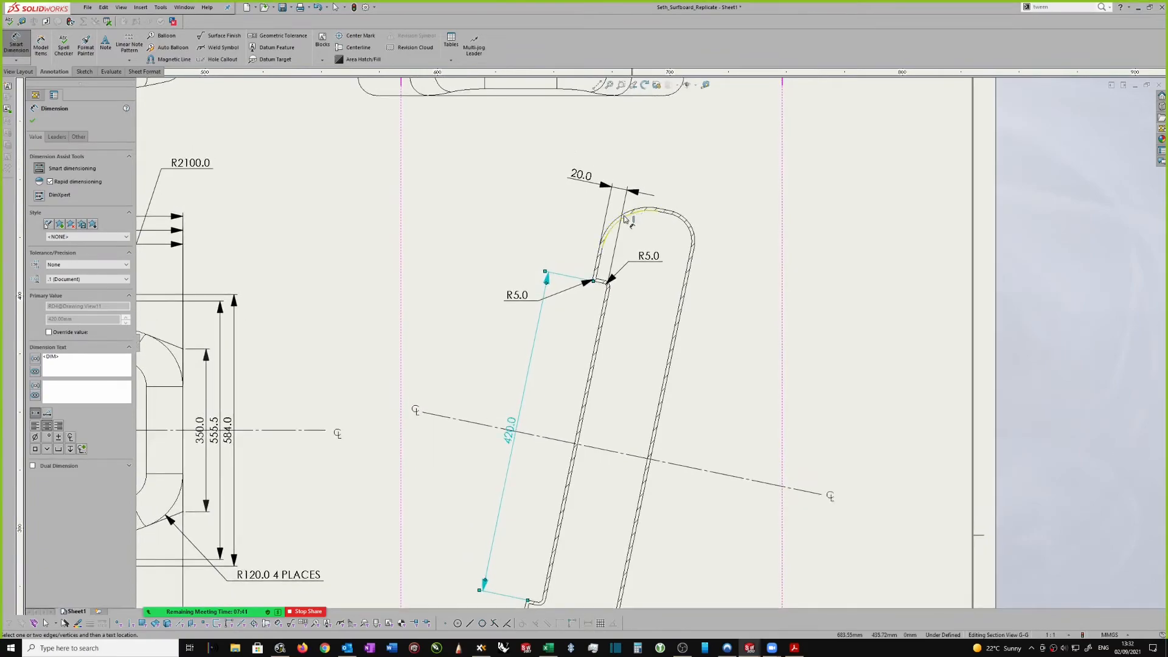
pyautogui.click(619, 220)
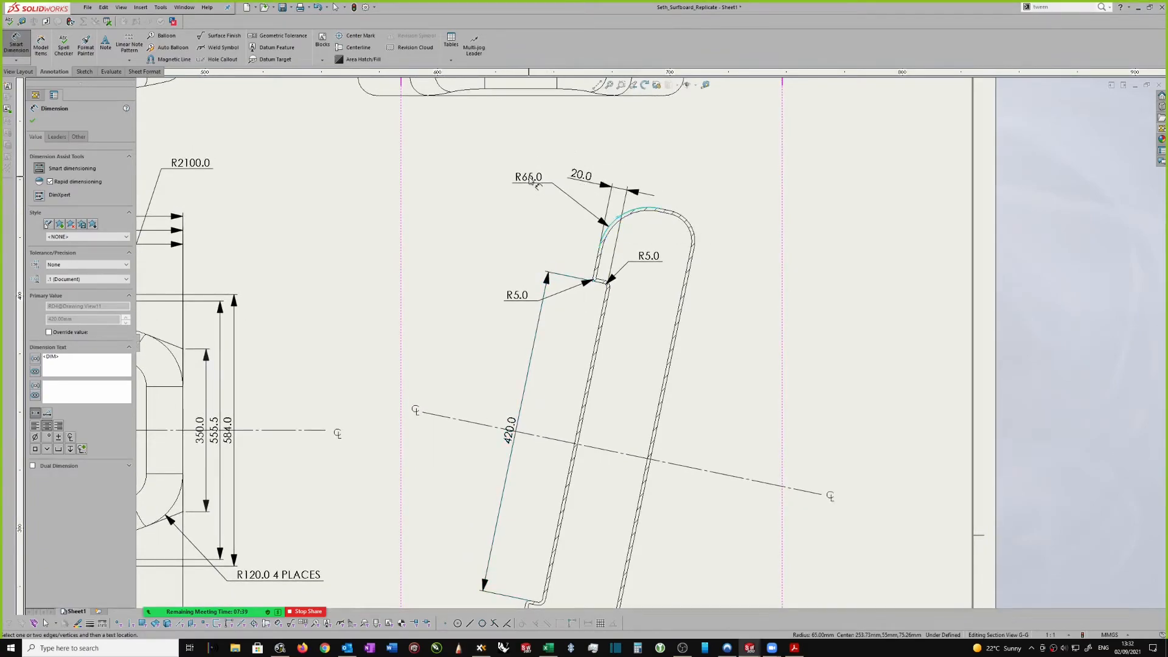
pyautogui.click(530, 177)
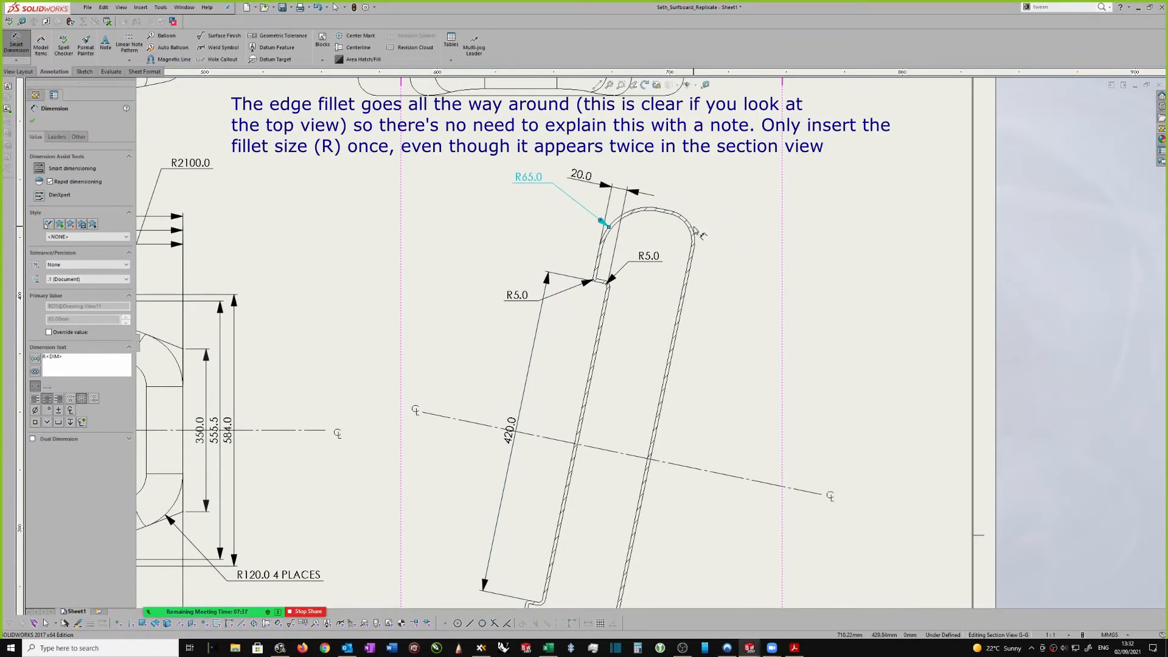
pyautogui.click(694, 232)
pyautogui.click(744, 210)
# Move the radius dimension of the step's outer corner lower, beside the recess length dimension.
pyautogui.scroll(2, 728, 247)
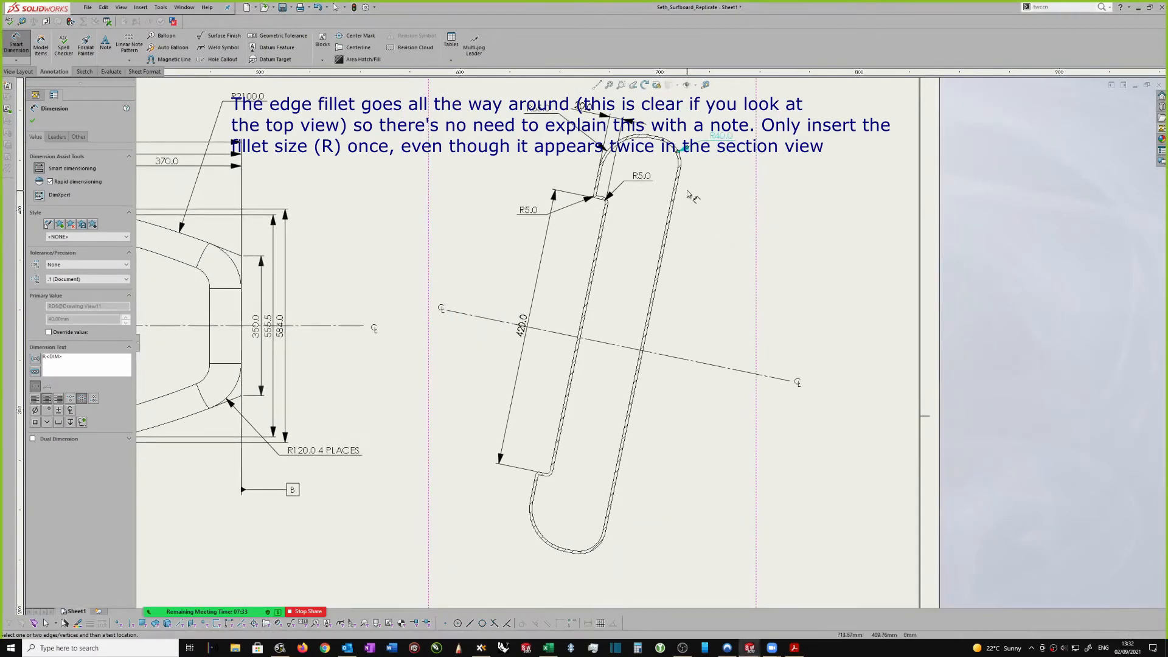
pyautogui.moveTo(712, 192); pyautogui.dragTo(713, 201, button='middle')
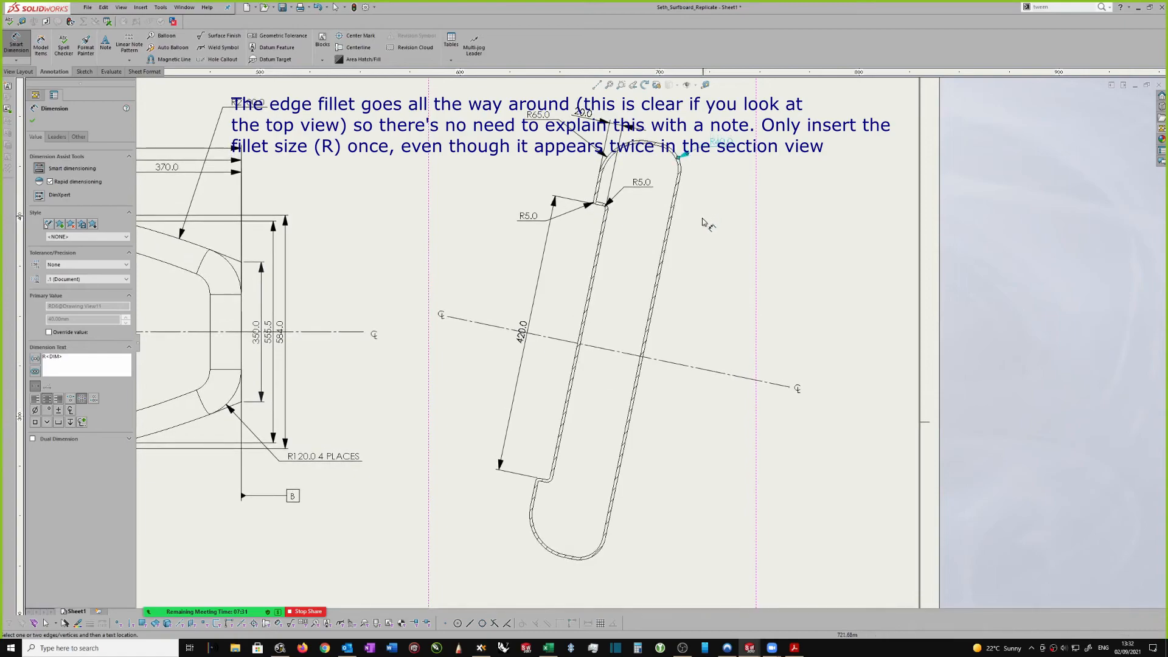
pyautogui.moveTo(541, 226); pyautogui.dragTo(565, 257)
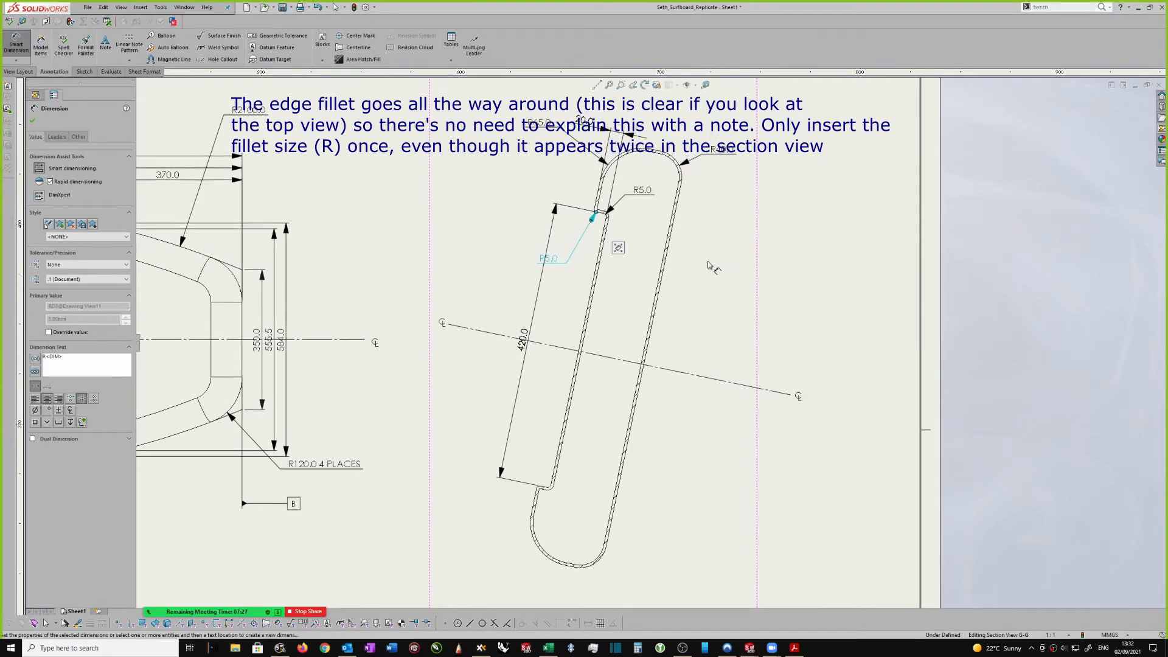
# Examine the straight edges of the oval recess in the plan view and the spacing between them.
pyautogui.moveTo(709, 265)
pyautogui.mouseDown(button='middle')
pyautogui.moveTo(837, 270)
pyautogui.moveTo(791, 264)
pyautogui.mouseUp(button='middle')
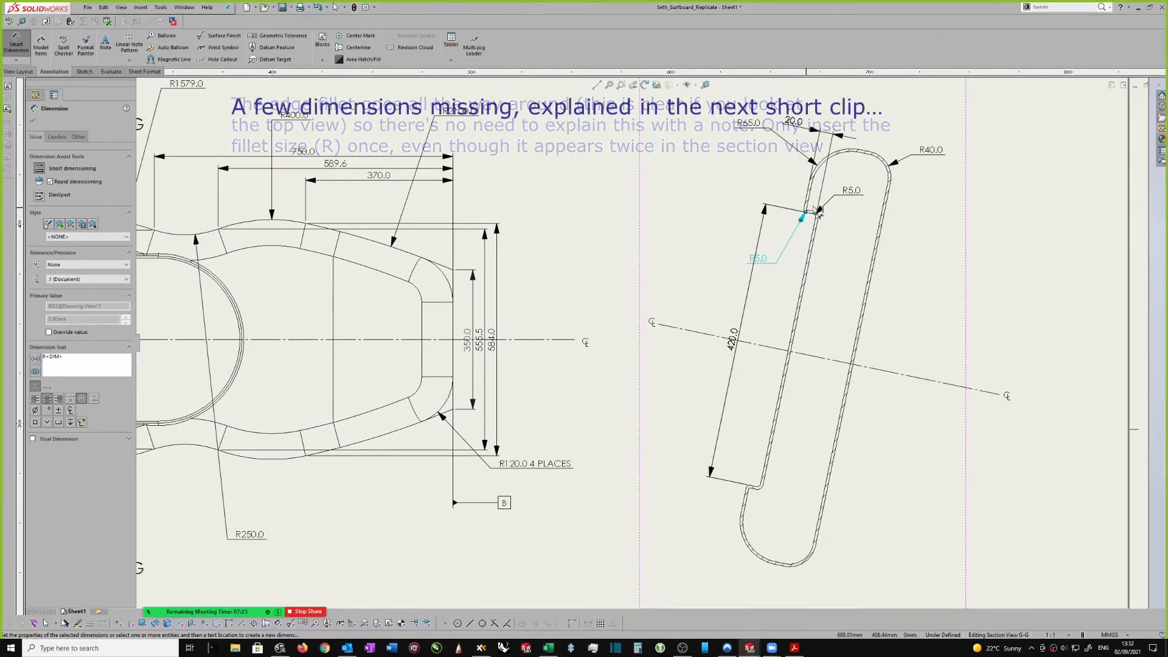
pyautogui.scroll(1, 718, 251)
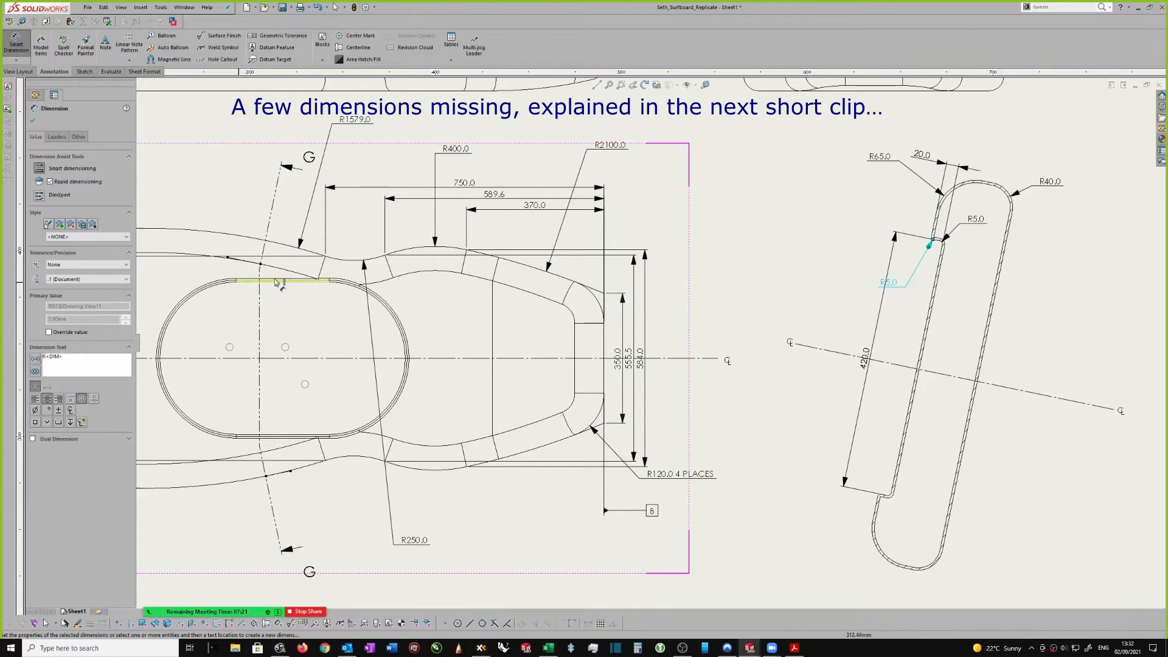
pyautogui.scroll(-1, 261, 289)
pyautogui.scroll(-1, 261, 288)
pyautogui.press('Escape')
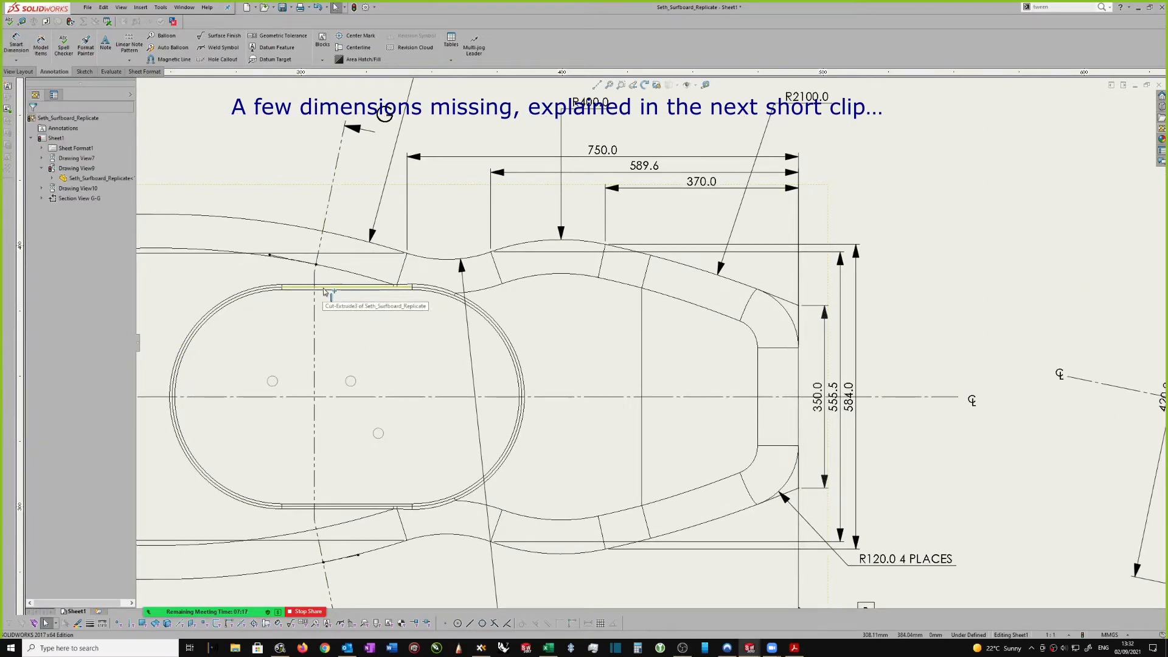
pyautogui.click(370, 506)
pyautogui.scroll(-1, 370, 508)
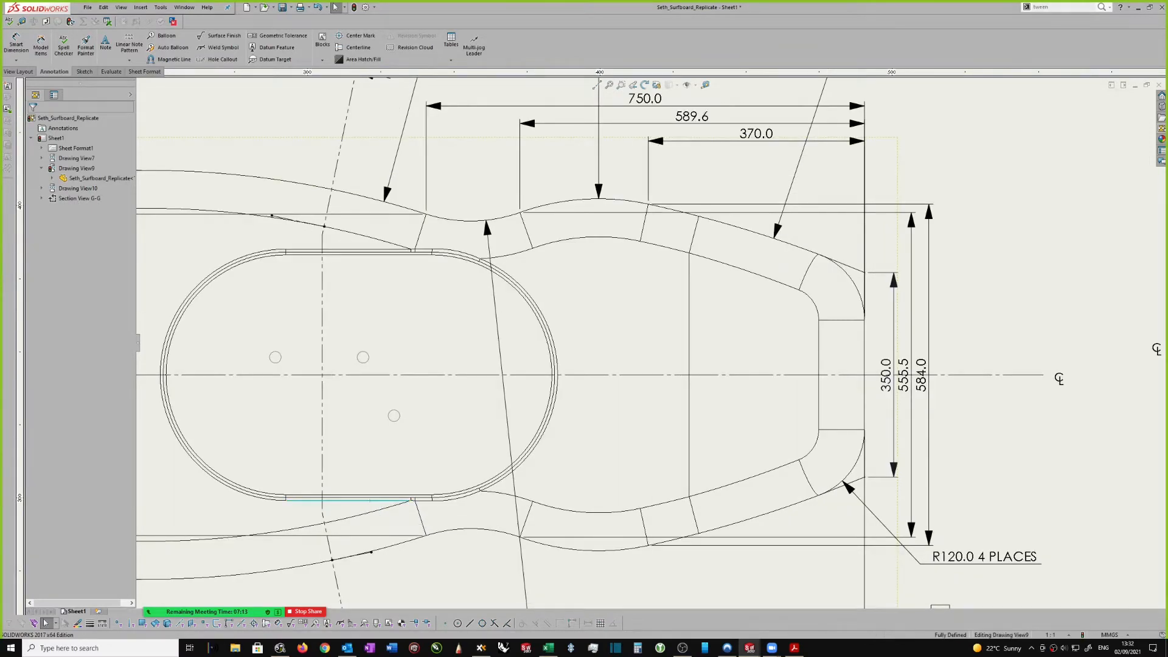
pyautogui.scroll(-2, 369, 496)
pyautogui.keyDown('ctrl'); pyautogui.click(376, 481); pyautogui.keyUp('ctrl')
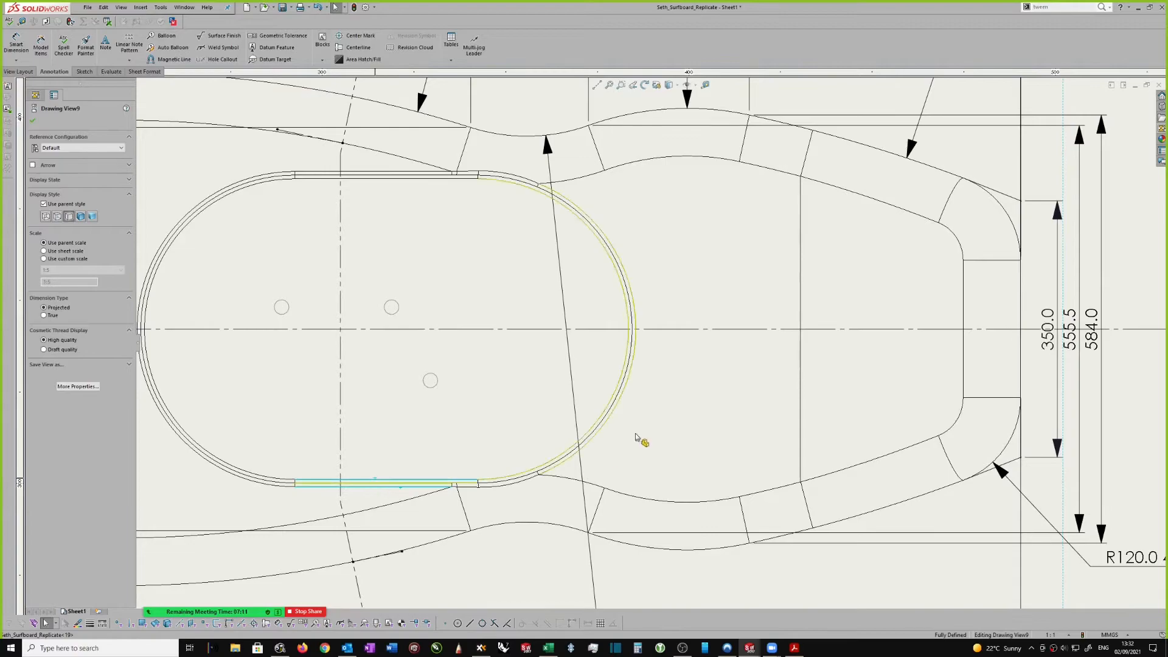
pyautogui.press('Escape')
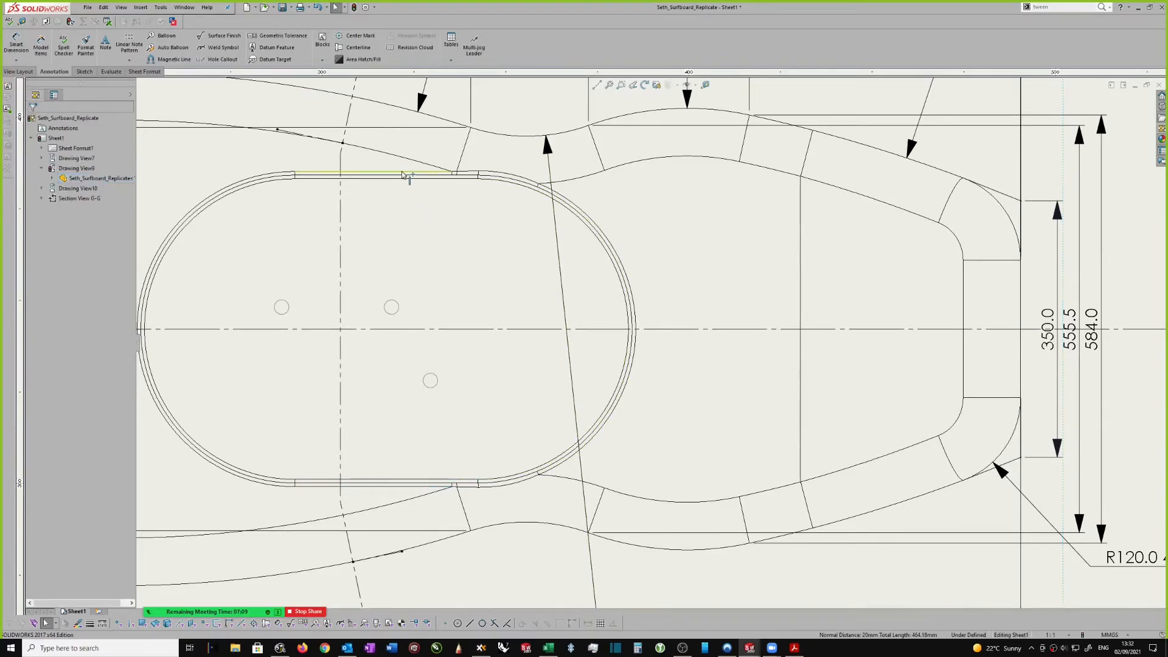
pyautogui.scroll(1, 506, 182)
pyautogui.scroll(-1, 548, 143)
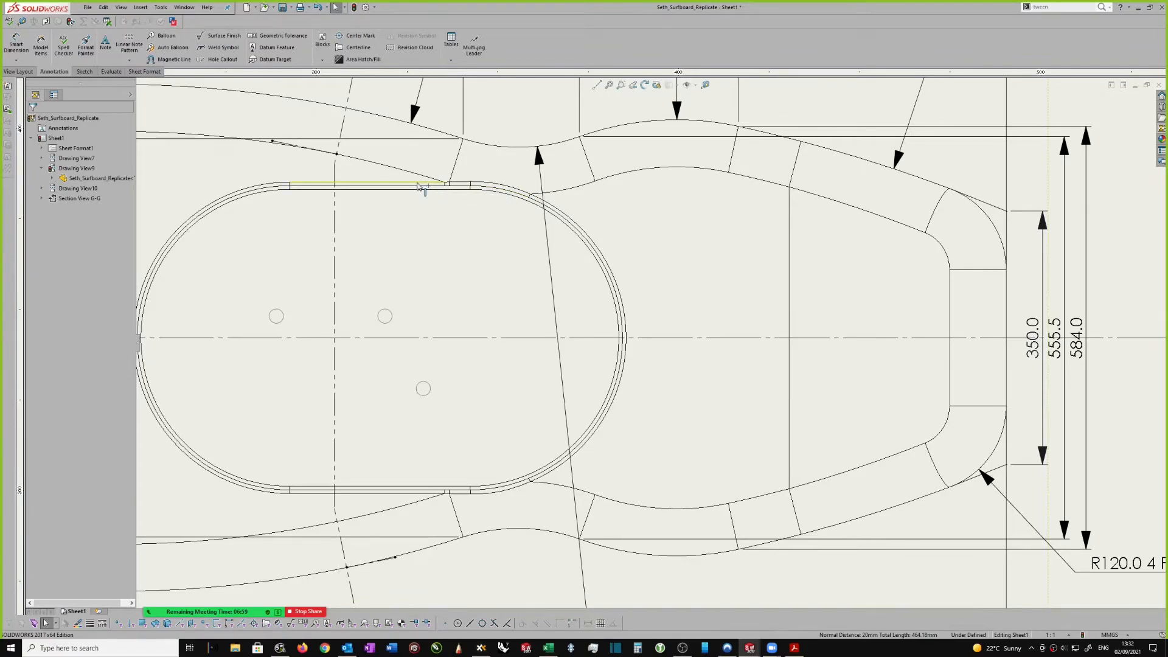
# Move the radius dimension of the step's inner corner slightly farther away from the recess step, inside the section profile.
pyautogui.scroll(2, 418, 186)
pyautogui.scroll(1, 864, 285)
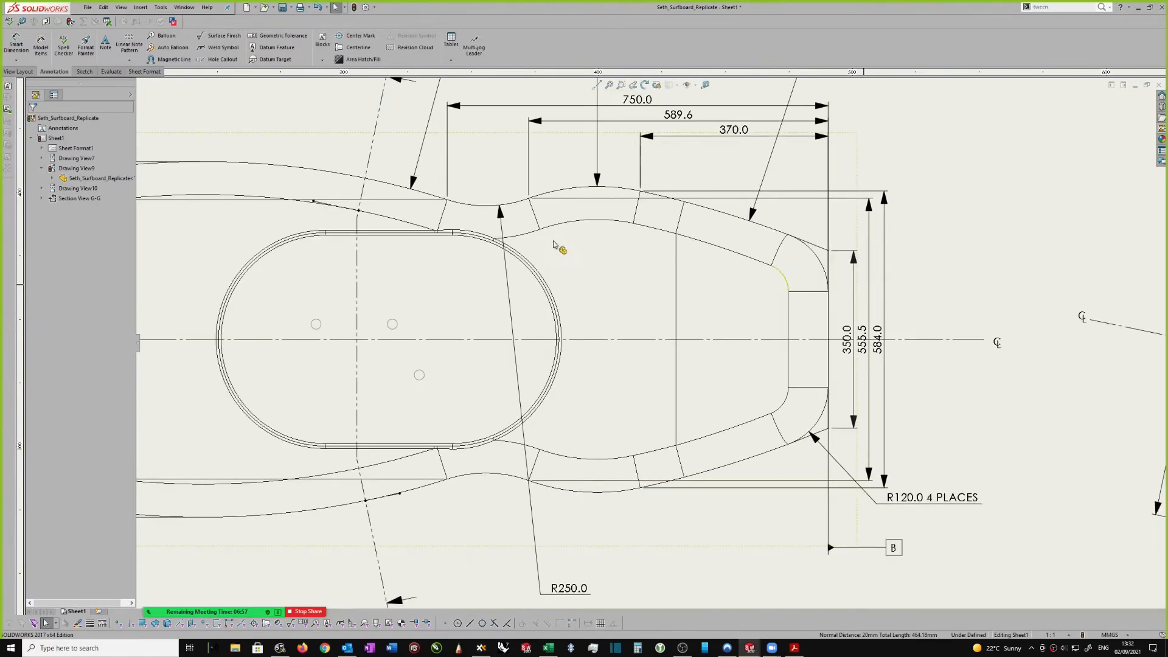
pyautogui.scroll(-1, 305, 233)
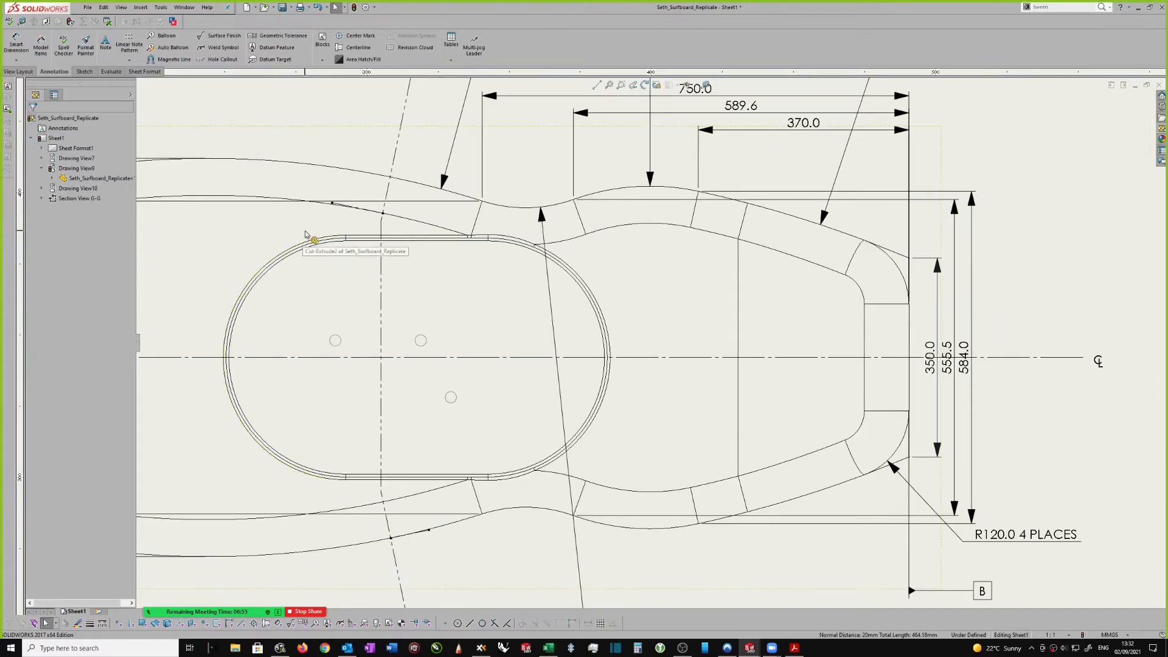
pyautogui.scroll(1, 365, 261)
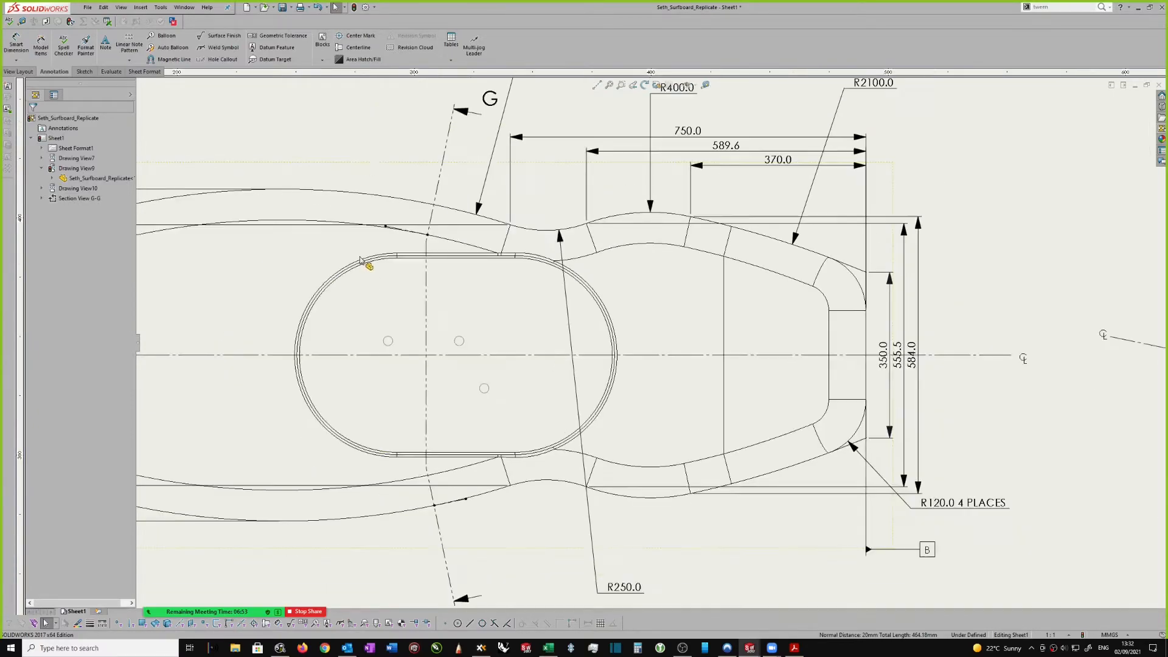
pyautogui.scroll(-1, 451, 286)
pyautogui.scroll(2, 809, 332)
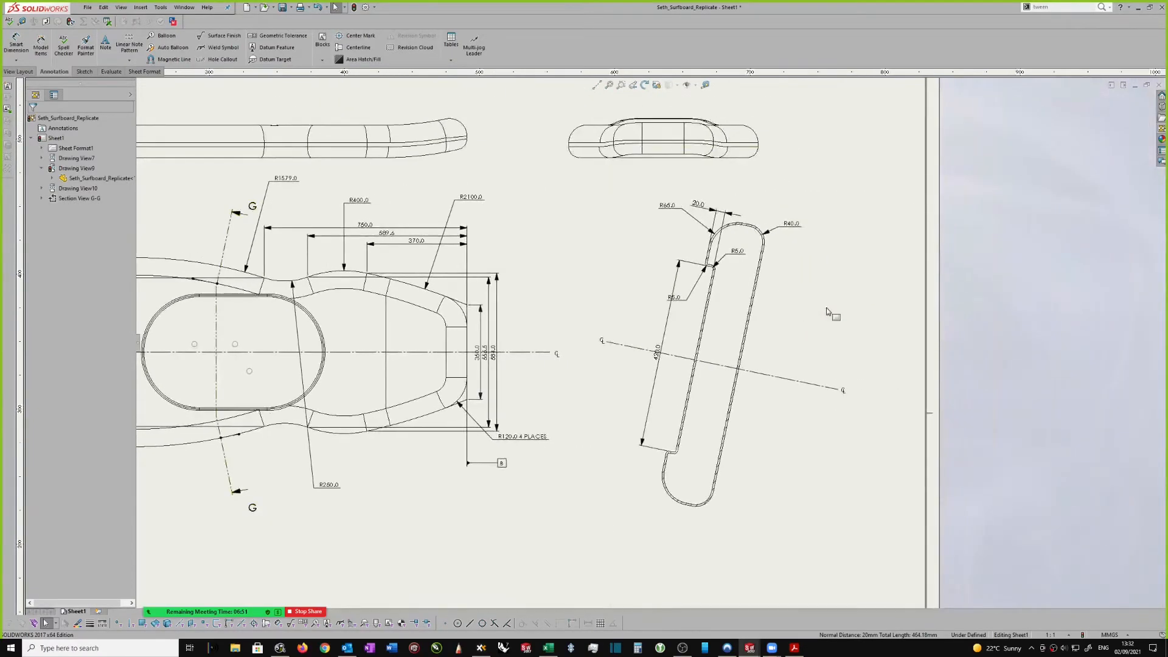
pyautogui.scroll(-1, 673, 297)
pyautogui.scroll(-1, 748, 262)
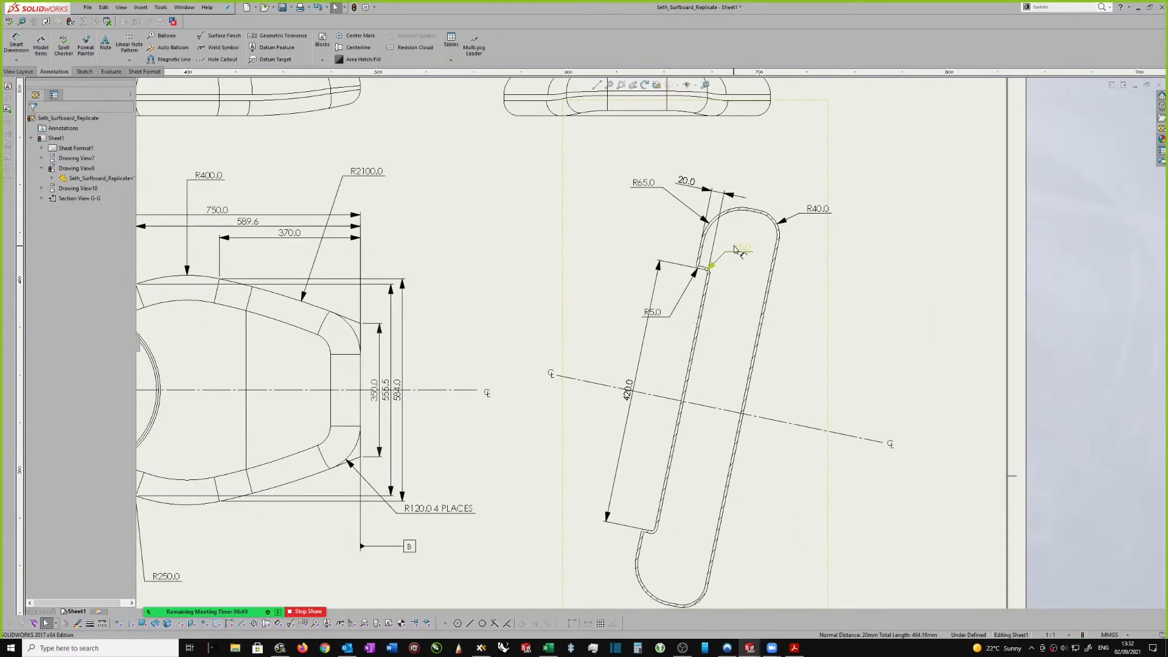
pyautogui.moveTo(742, 249); pyautogui.dragTo(761, 250)
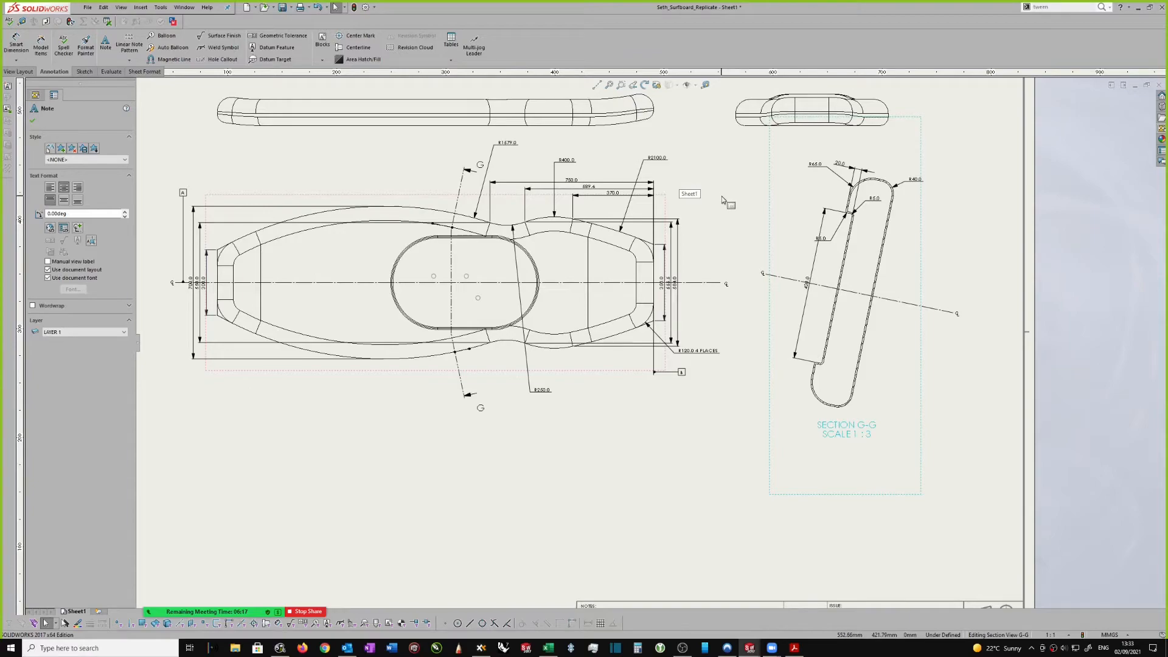
# Examine the plan view's width dimensions, the R120 callout and the section view's dimensions for anything still missing.
pyautogui.scroll(-1, 715, 234)
pyautogui.scroll(1, 714, 231)
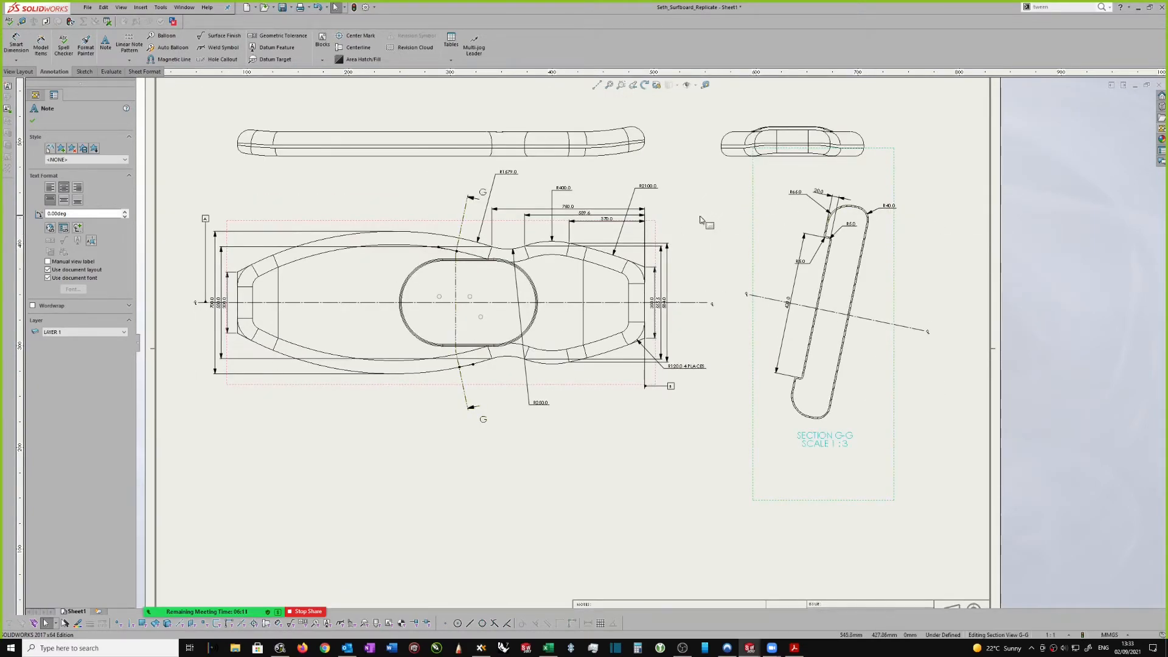
pyautogui.scroll(-1, 669, 247)
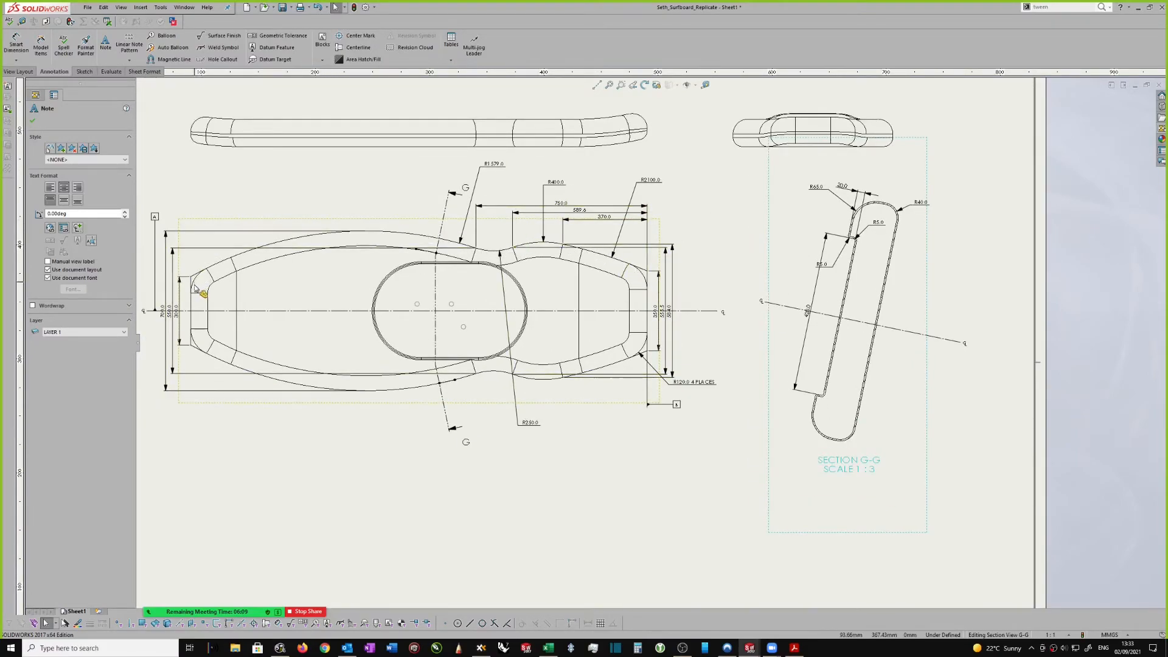
pyautogui.click(675, 312)
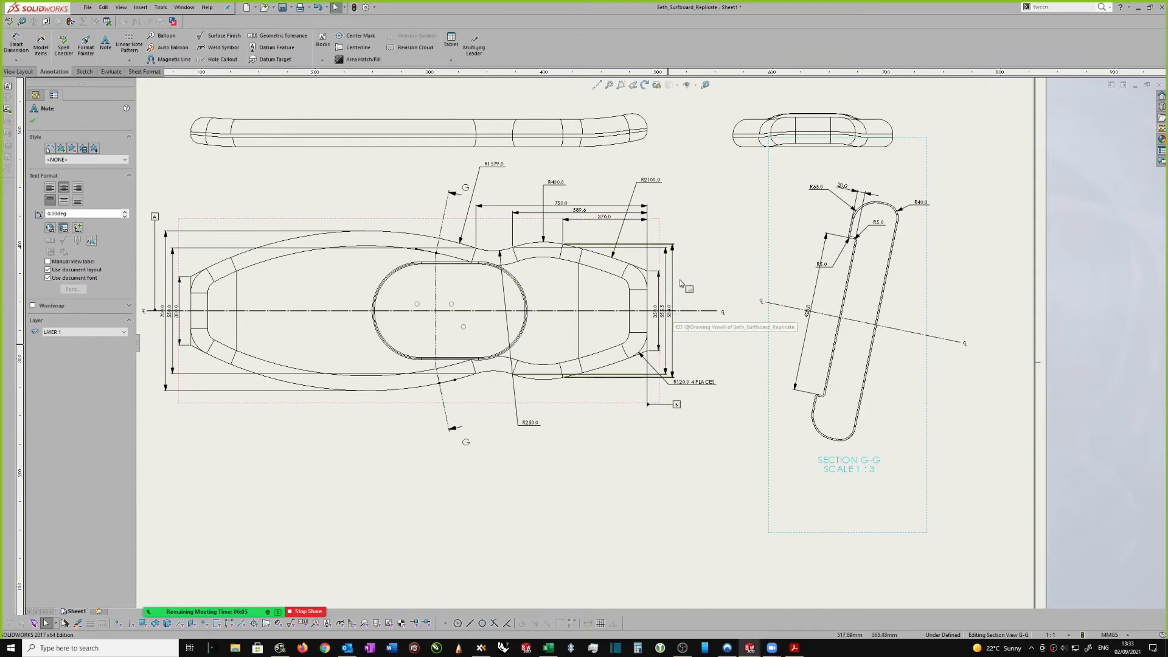
pyautogui.click(664, 252)
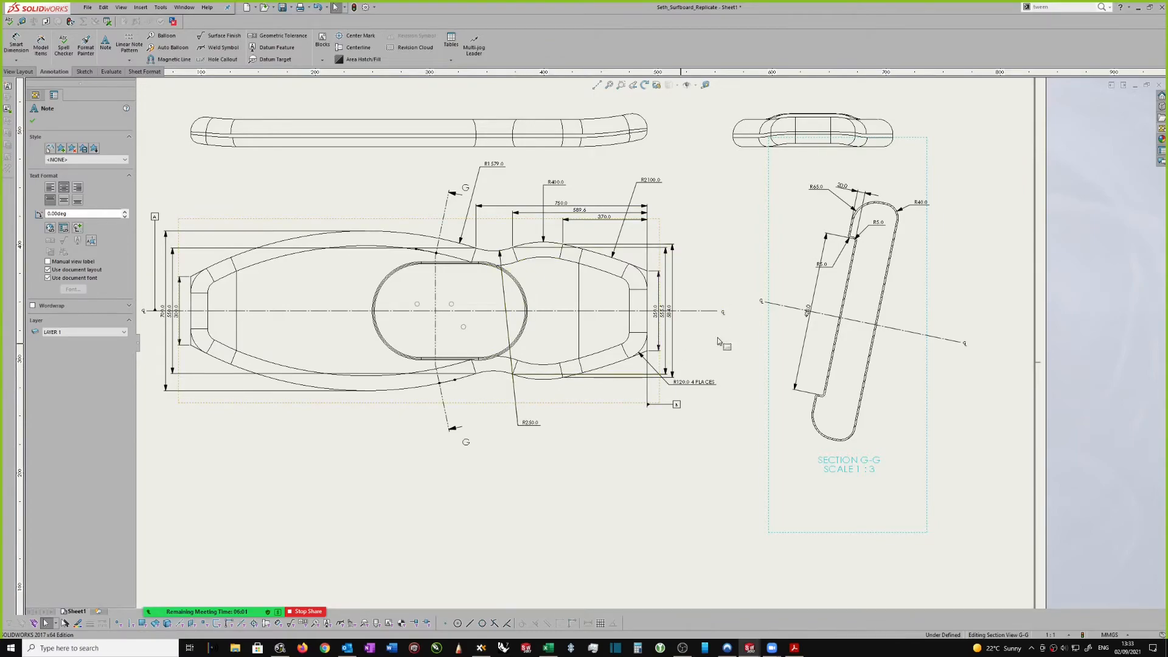
pyautogui.click(697, 385)
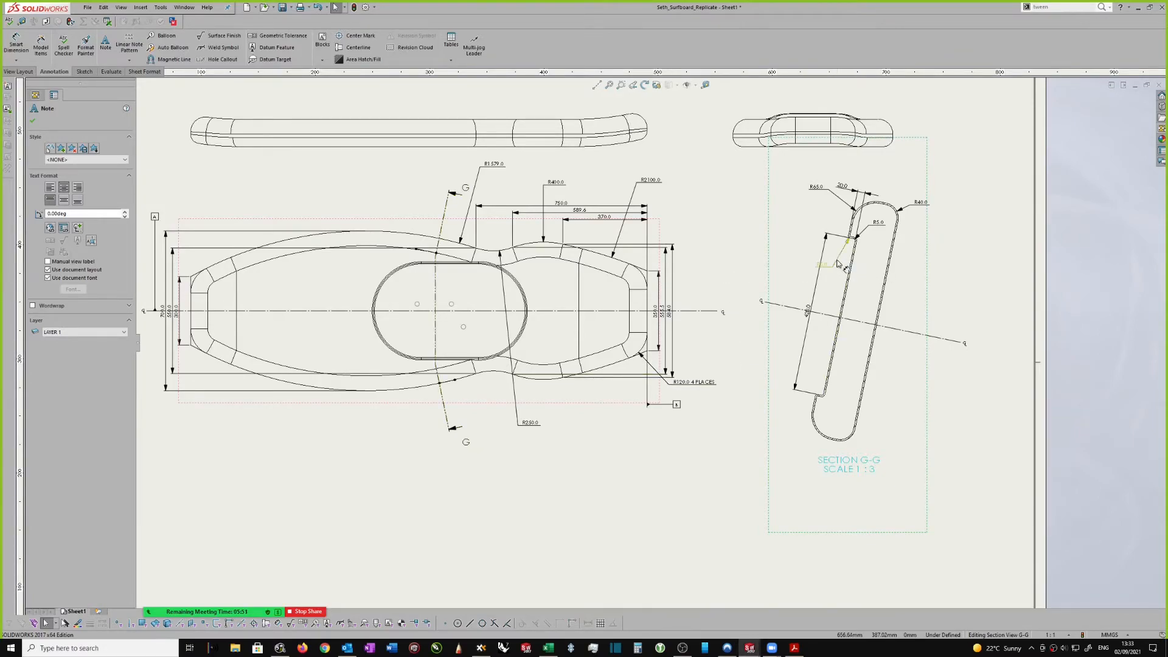
pyautogui.scroll(3, 837, 266)
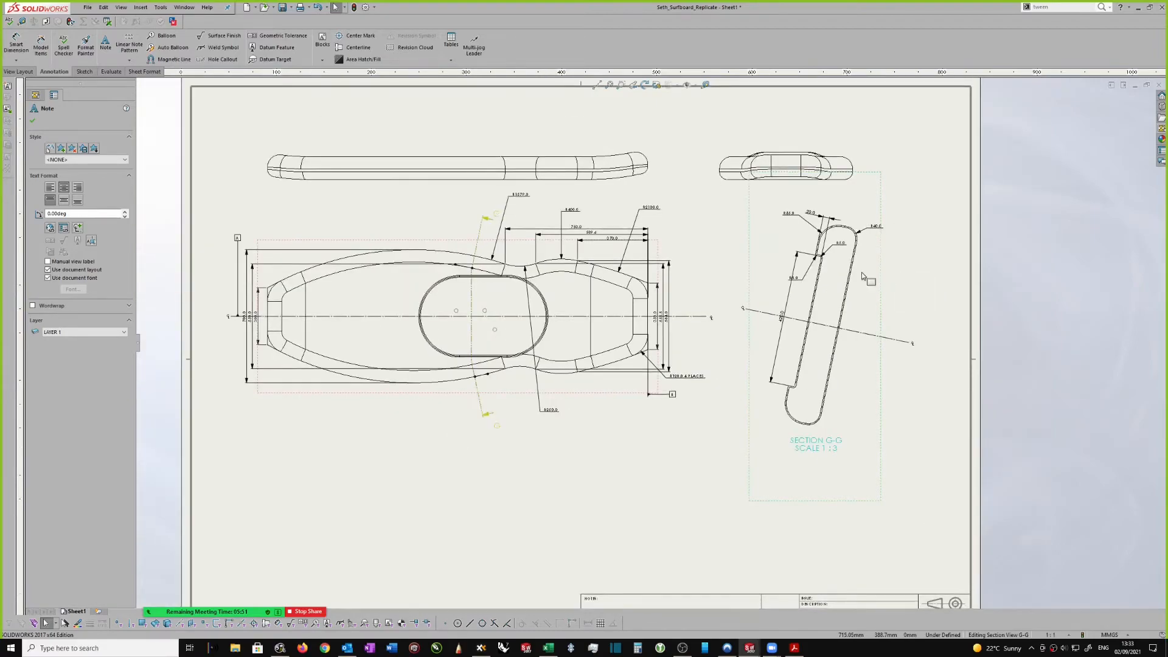
pyautogui.scroll(-2, 792, 311)
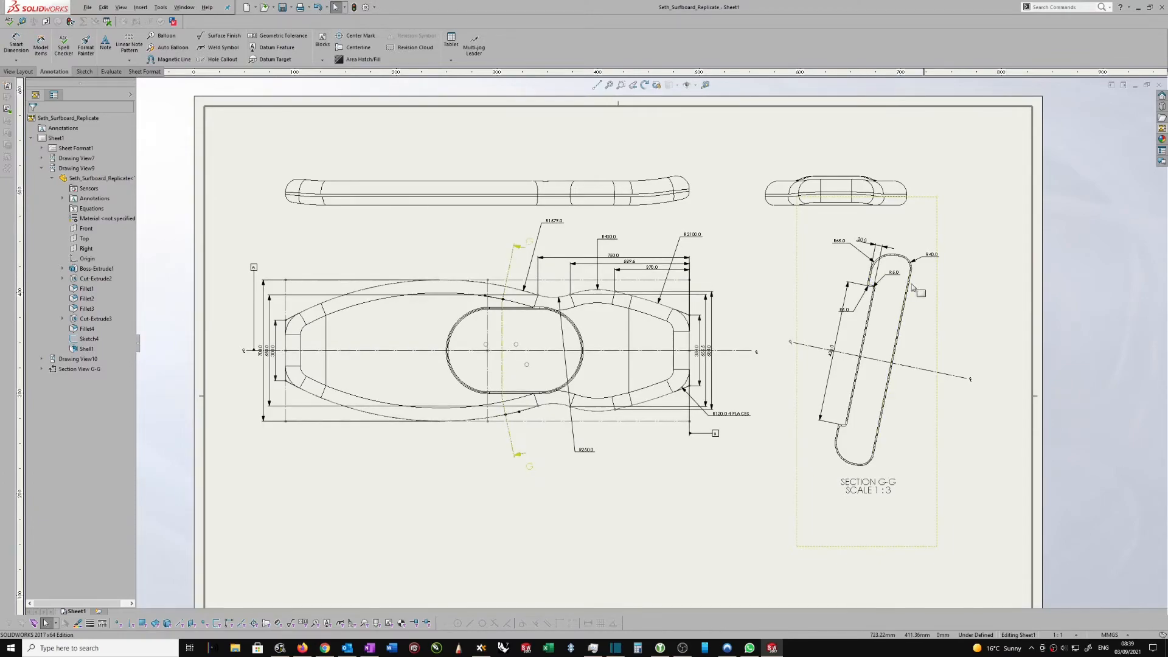
# Dimension the section's overall thickness between its two long outer straight edges, placing the dimension beyond the section's upper end.
pyautogui.scroll(-1, 879, 289)
pyautogui.moveTo(879, 289); pyautogui.dragTo(872, 270, button='right')
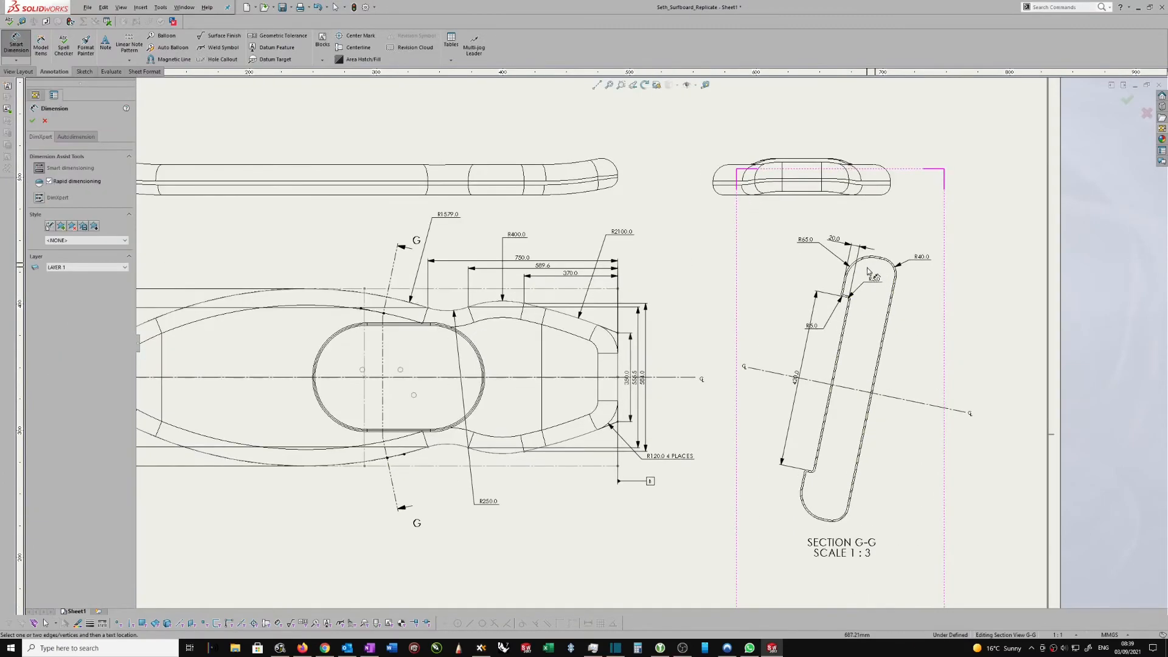
pyautogui.click(845, 281)
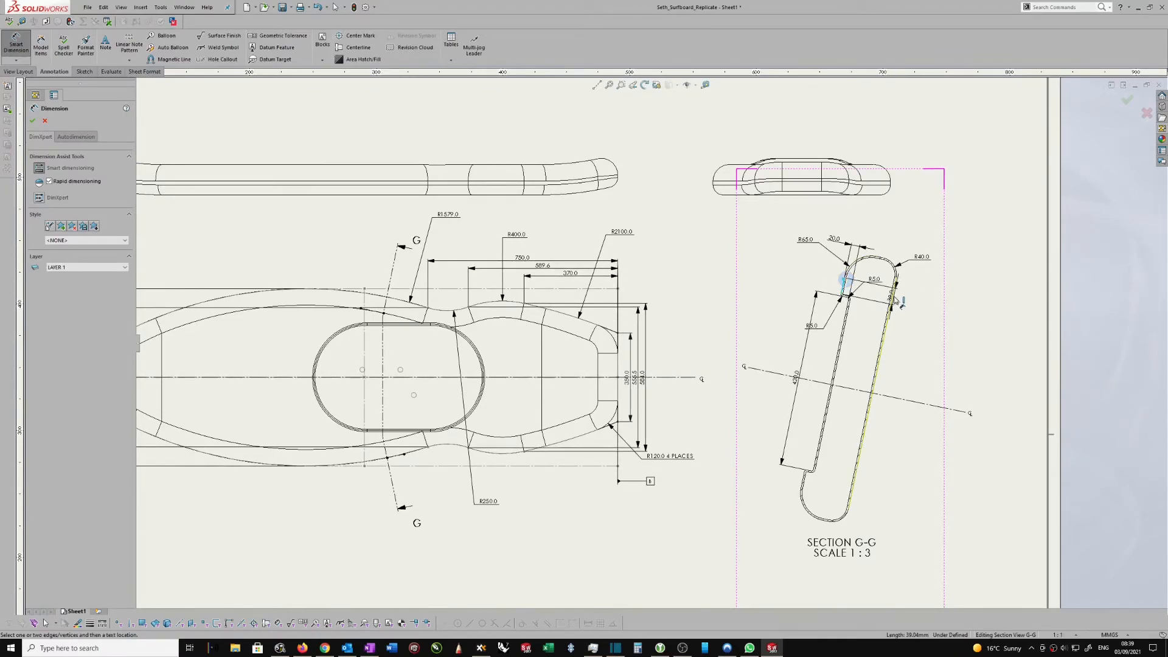
pyautogui.click(895, 300)
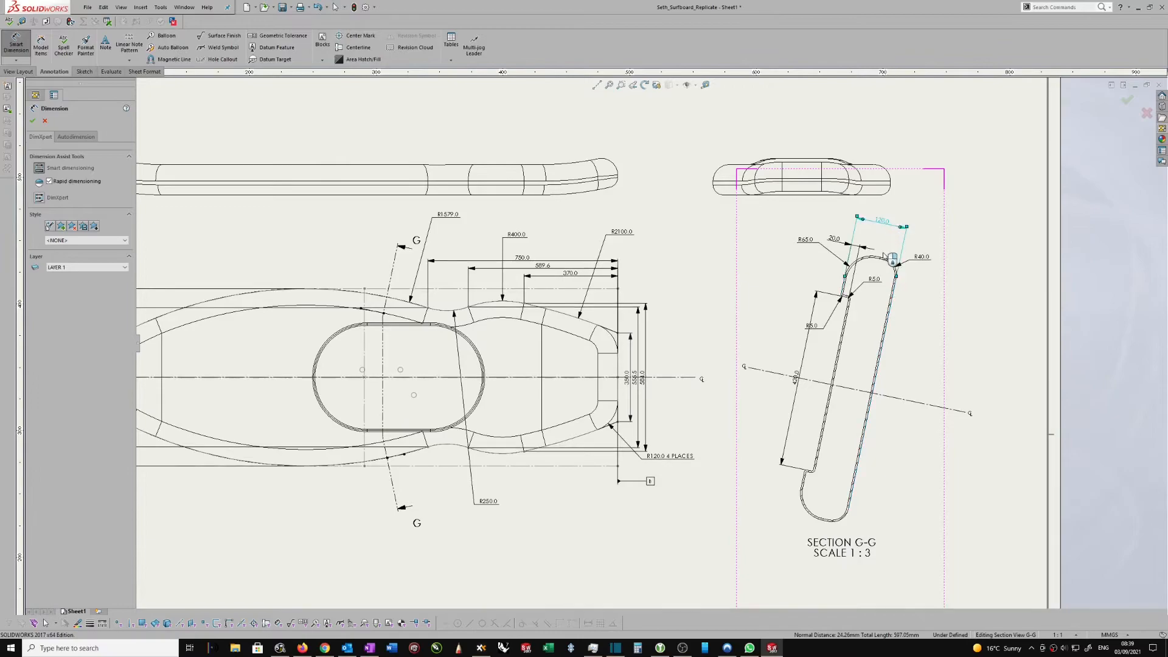
pyautogui.click(883, 222)
pyautogui.press('Escape')
pyautogui.scroll(-1, 371, 357)
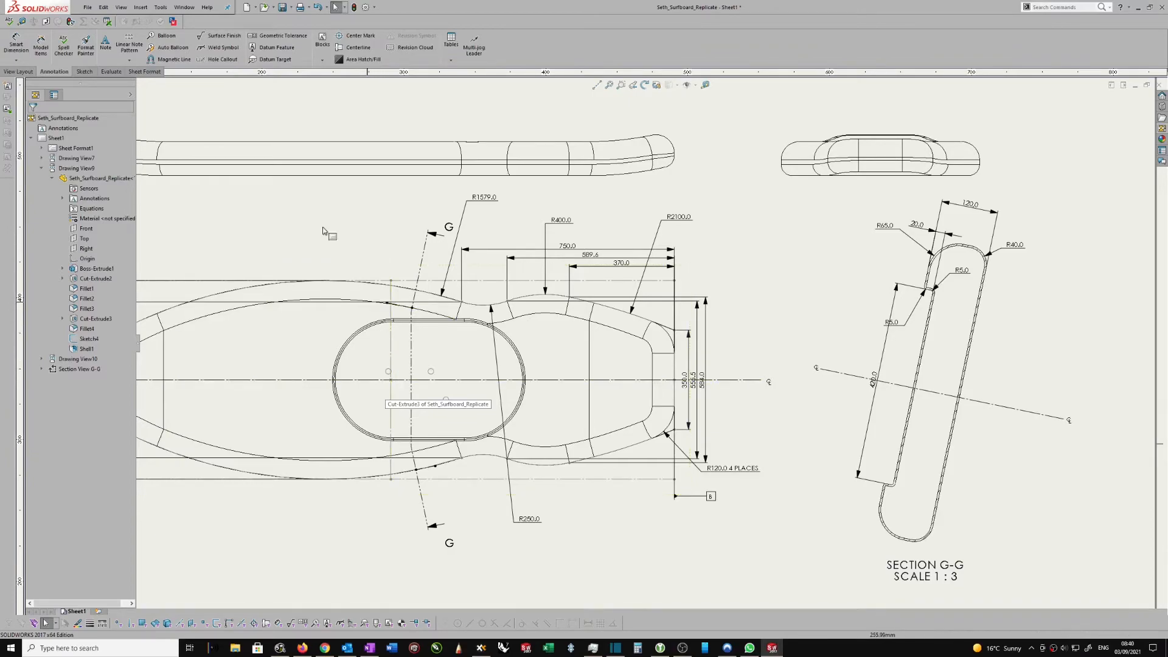
pyautogui.click(350, 49)
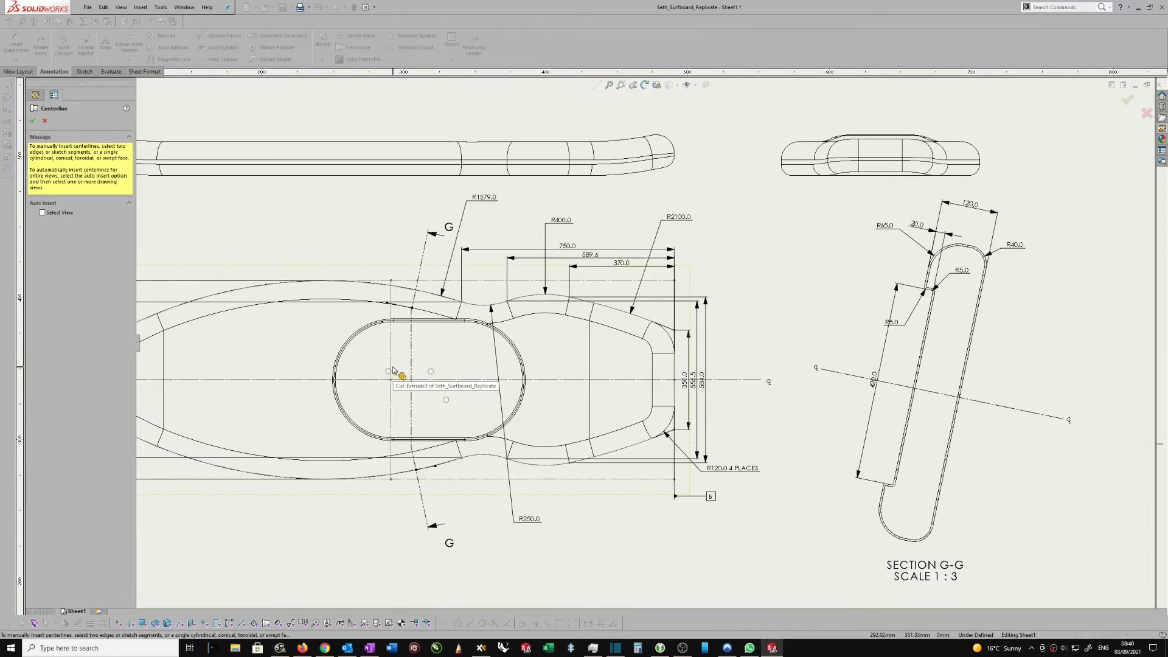
pyautogui.press('Escape')
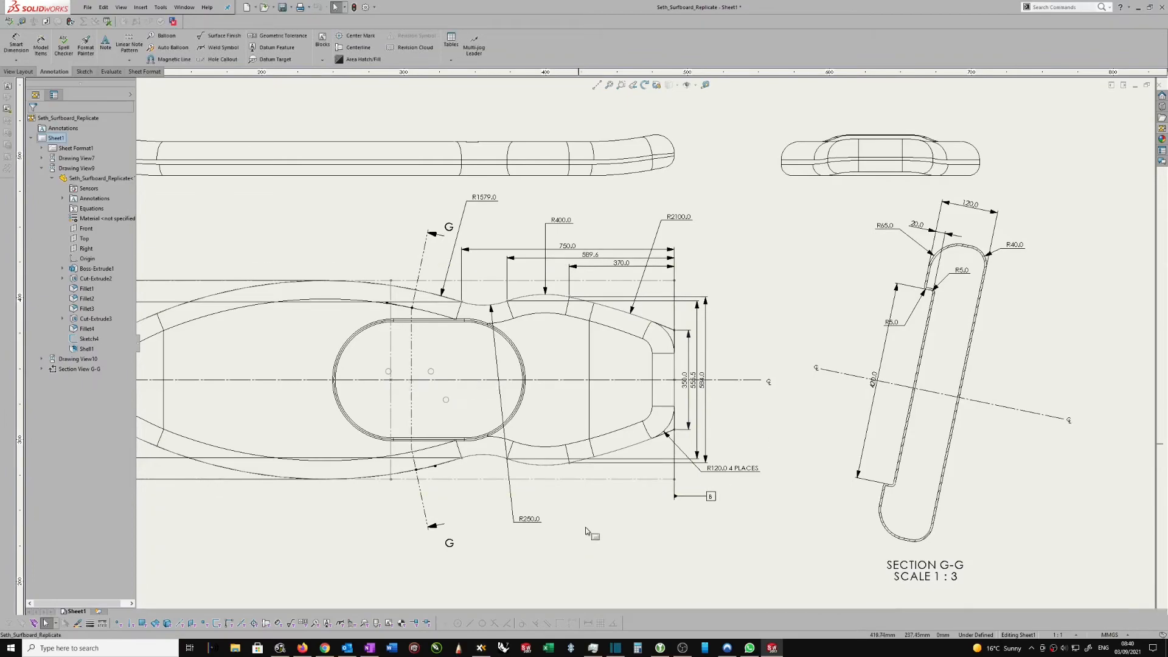
# Sketch a vertical construction centerline about 418 mm long from the center of the recess's left arc down past the board's lower edge.
pyautogui.press('s')
pyautogui.click(637, 539)
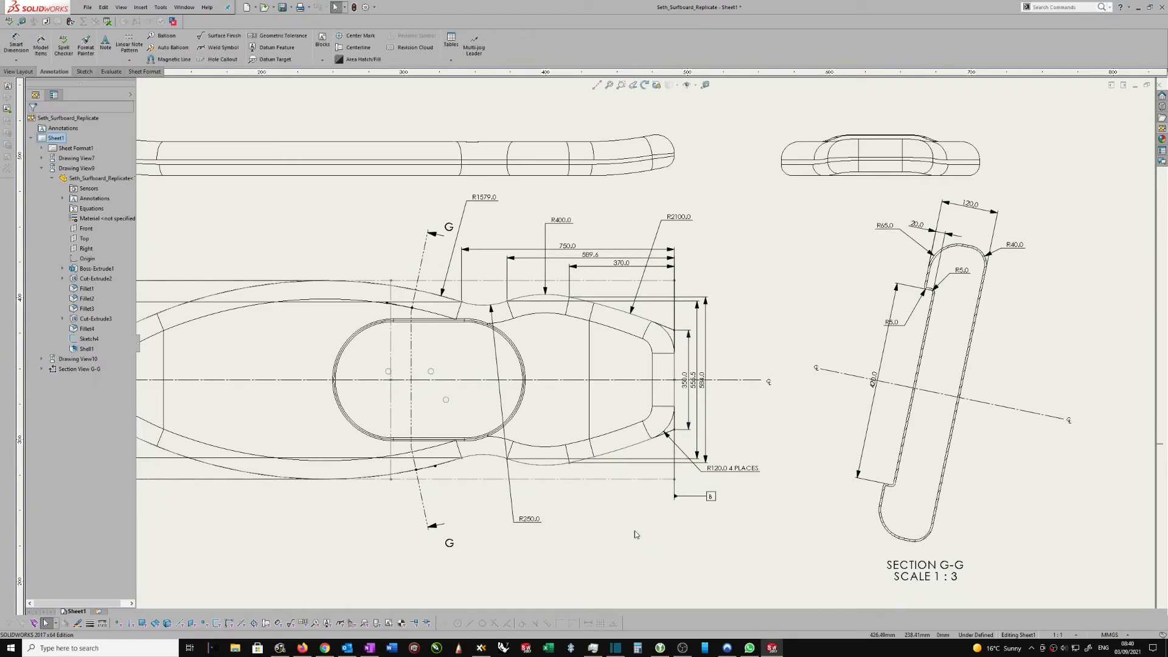
pyautogui.scroll(3, 317, 365)
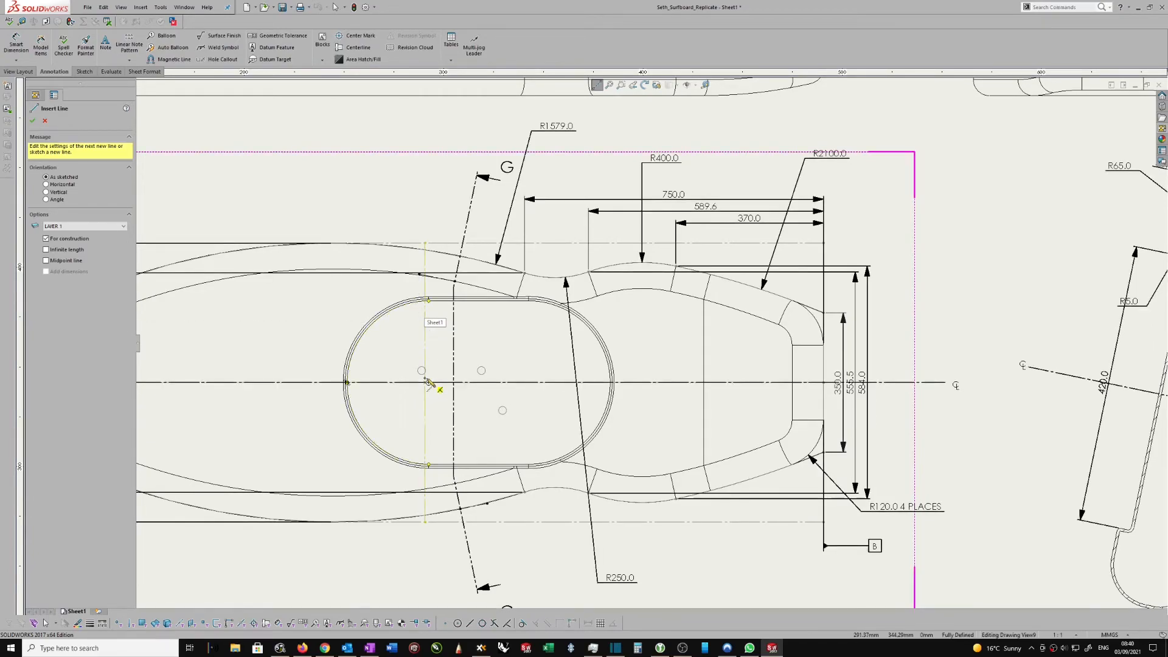
pyautogui.scroll(3, 428, 384)
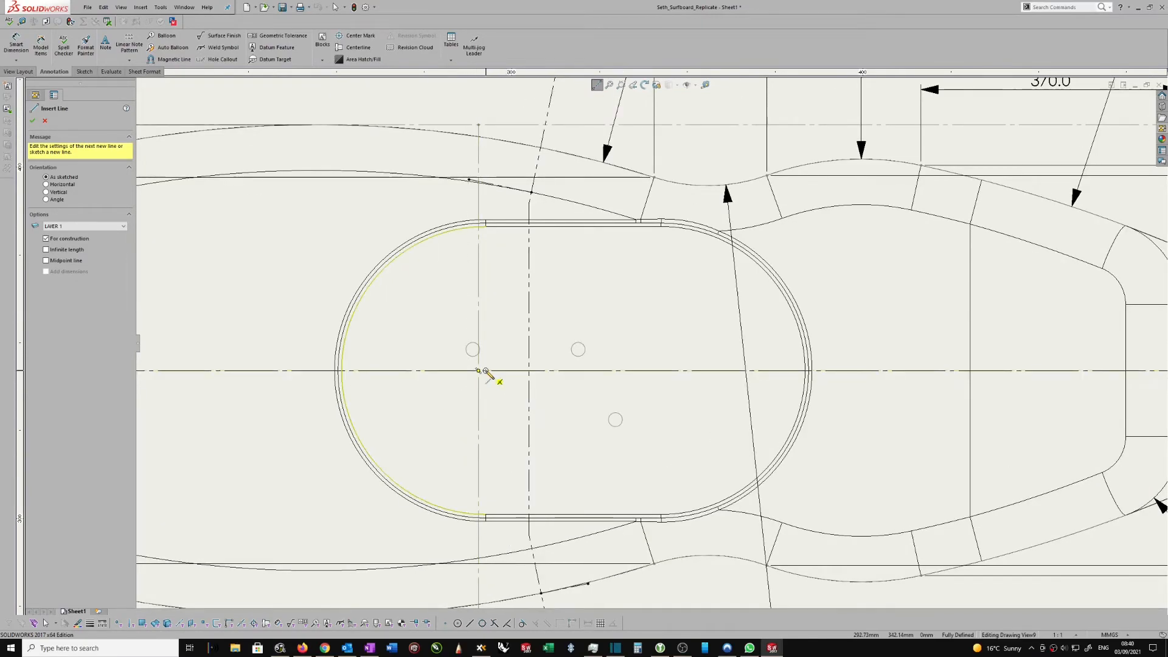
pyautogui.click(478, 371)
pyautogui.scroll(-3, 488, 456)
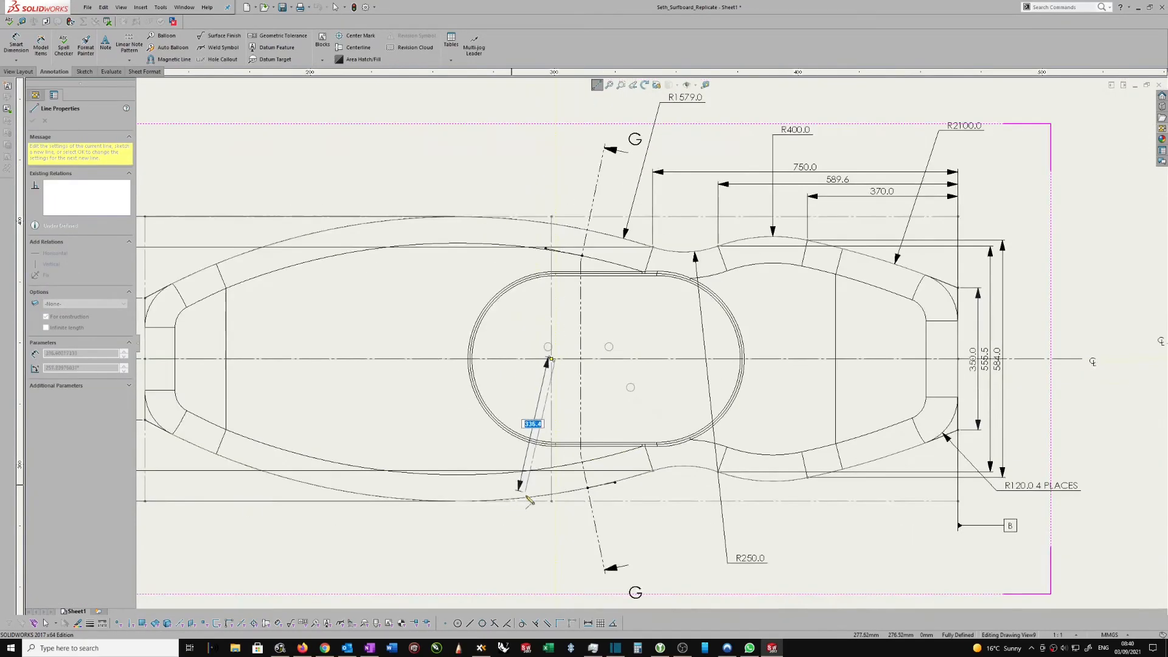
pyautogui.click(556, 528)
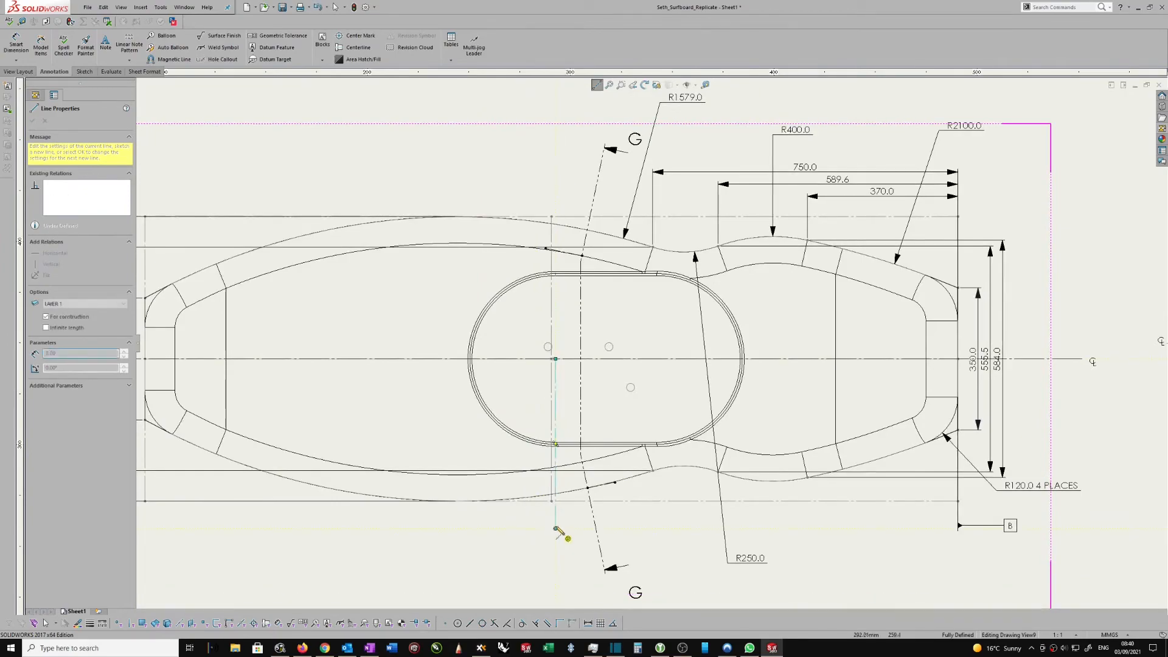
pyautogui.press('Escape')
# Reposition both ends of the left arc's vertical centerline so it spans both sides of the horizontal centerline within the recess.
pyautogui.click(557, 365)
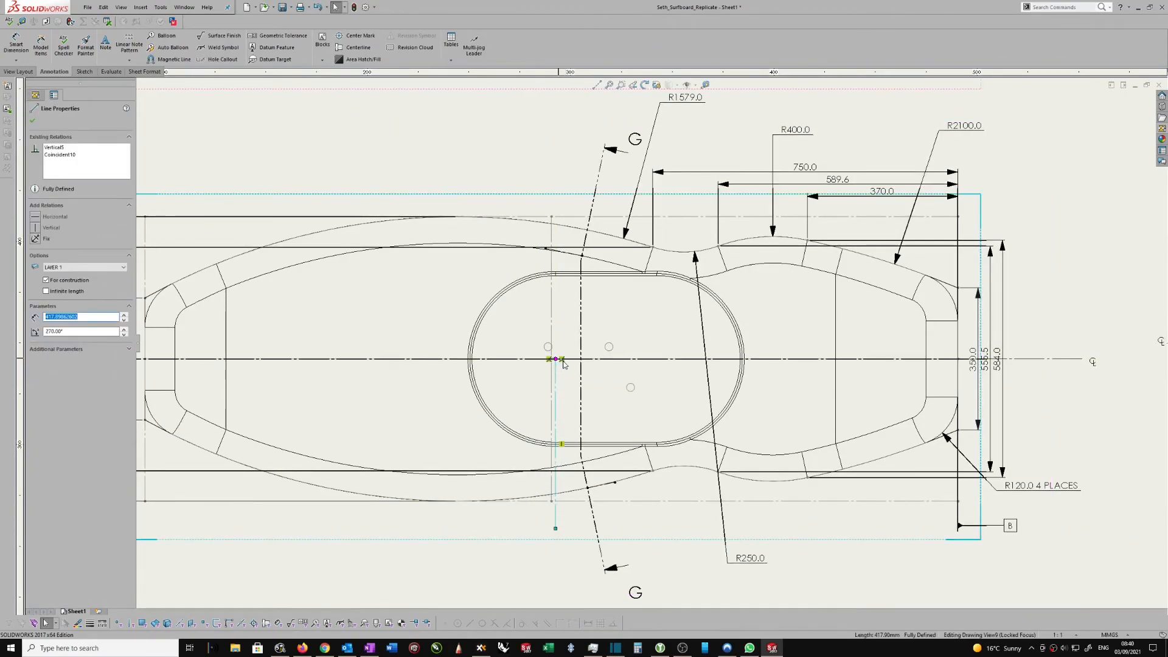
pyautogui.press('Escape')
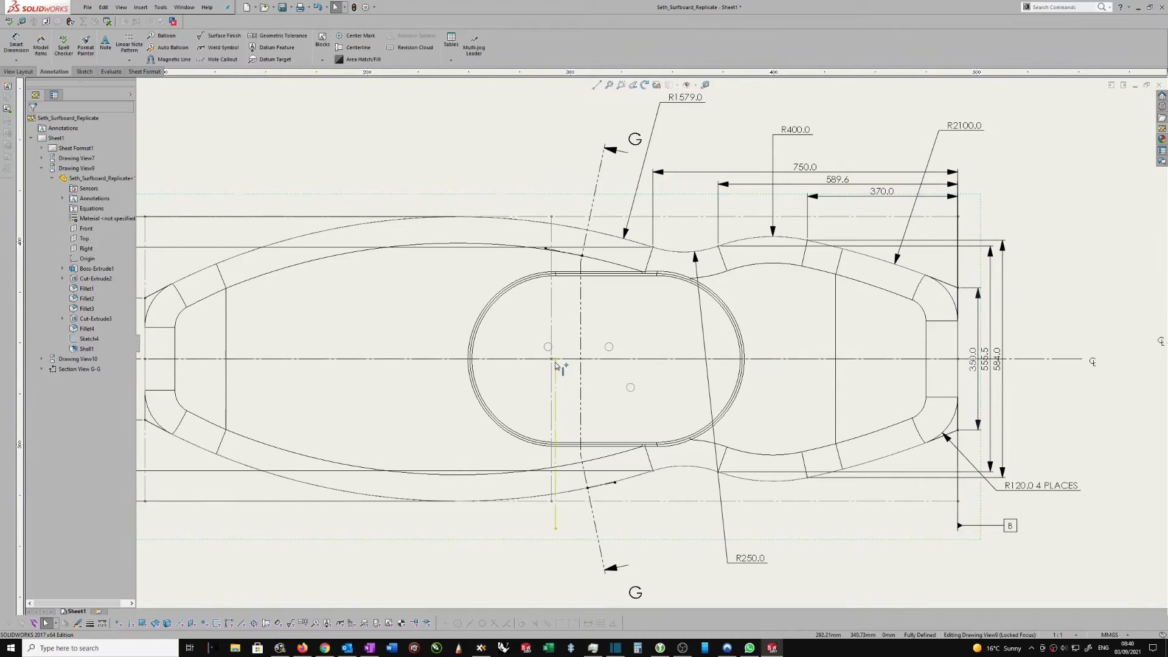
pyautogui.click(556, 366)
pyautogui.moveTo(557, 363); pyautogui.dragTo(556, 294)
pyautogui.moveTo(556, 238); pyautogui.dragTo(568, 290)
pyautogui.moveTo(556, 528); pyautogui.dragTo(549, 421)
pyautogui.click(591, 368)
pyautogui.scroll(2, 574, 434)
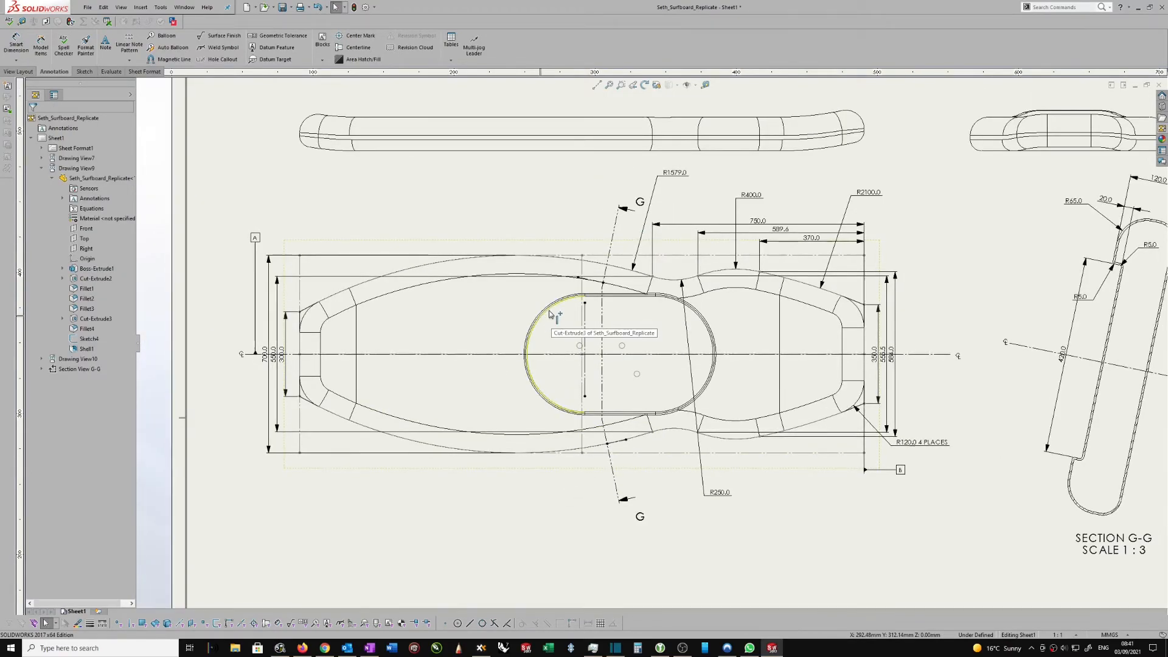
# Sketch a second vertical construction centerline from the recess's right arc center down to the level of the first line's lower end.
pyautogui.moveTo(546, 564); pyautogui.dragTo(604, 548, button='right')
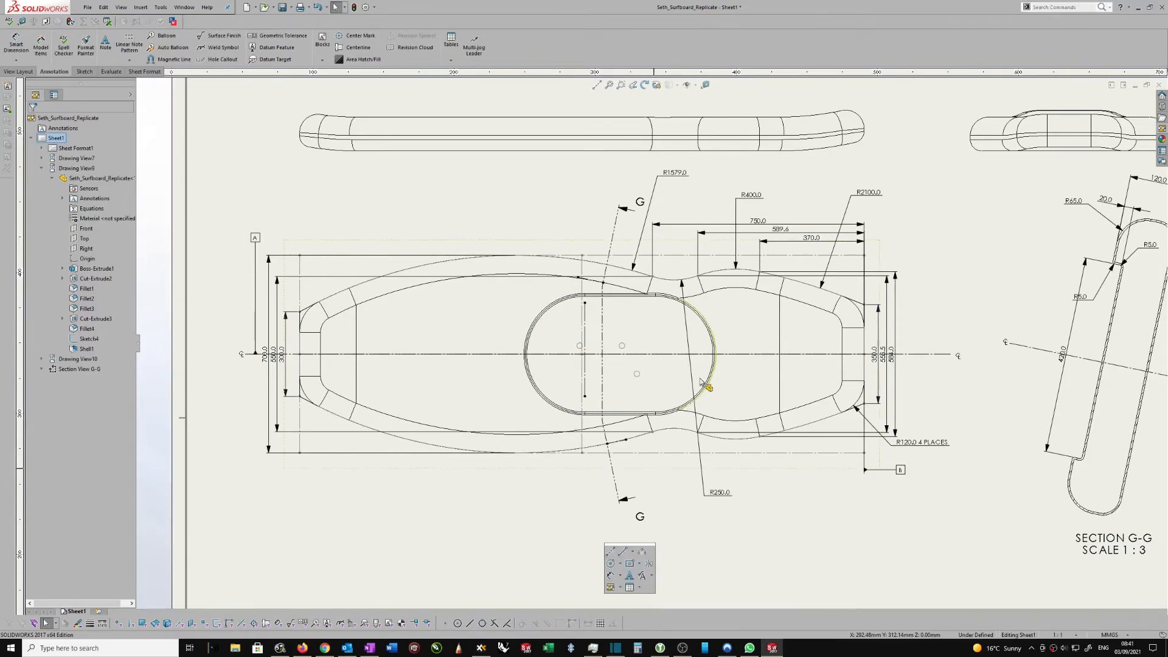
pyautogui.scroll(-3, 684, 307)
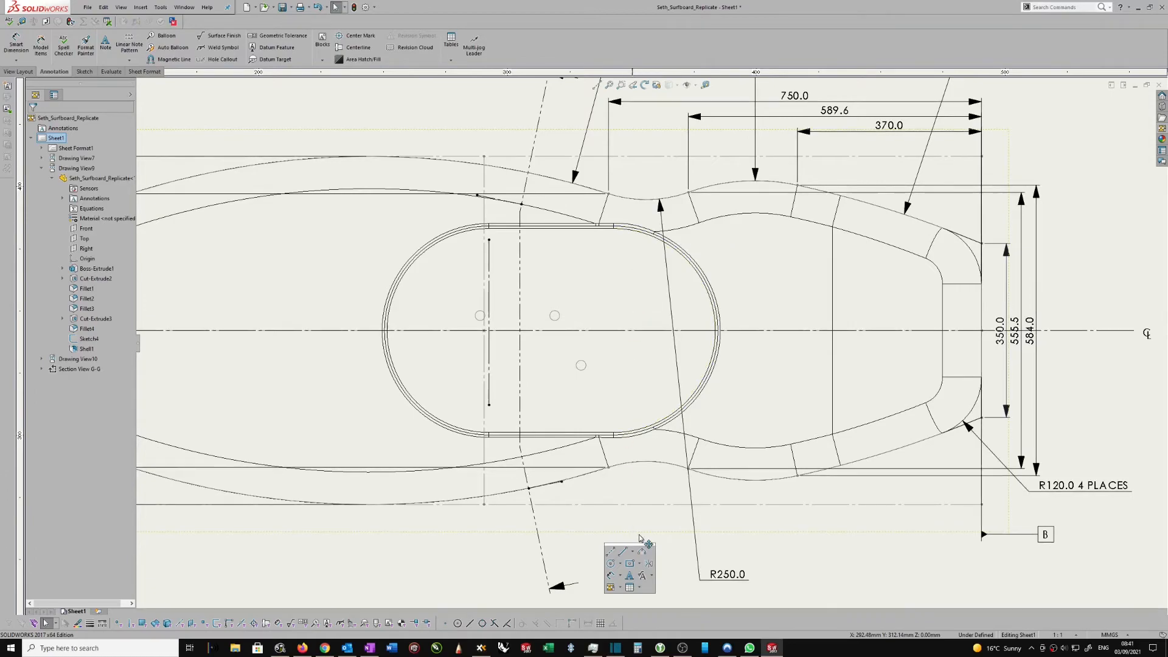
pyautogui.moveTo(795, 549); pyautogui.dragTo(857, 549, button='right')
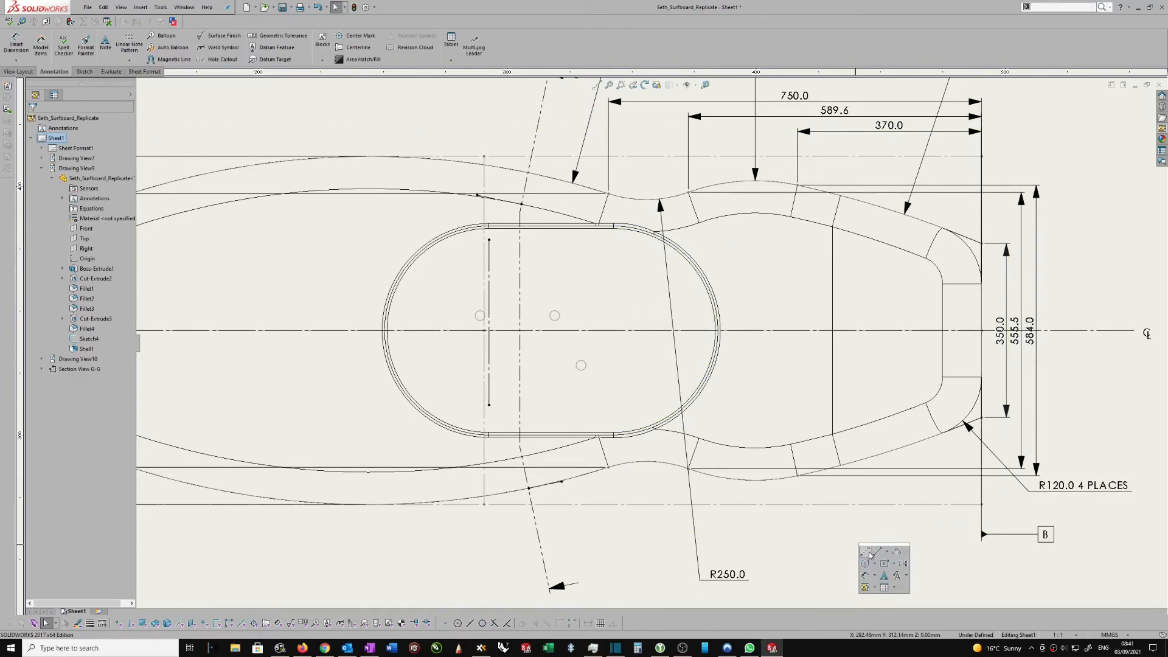
pyautogui.click(870, 554)
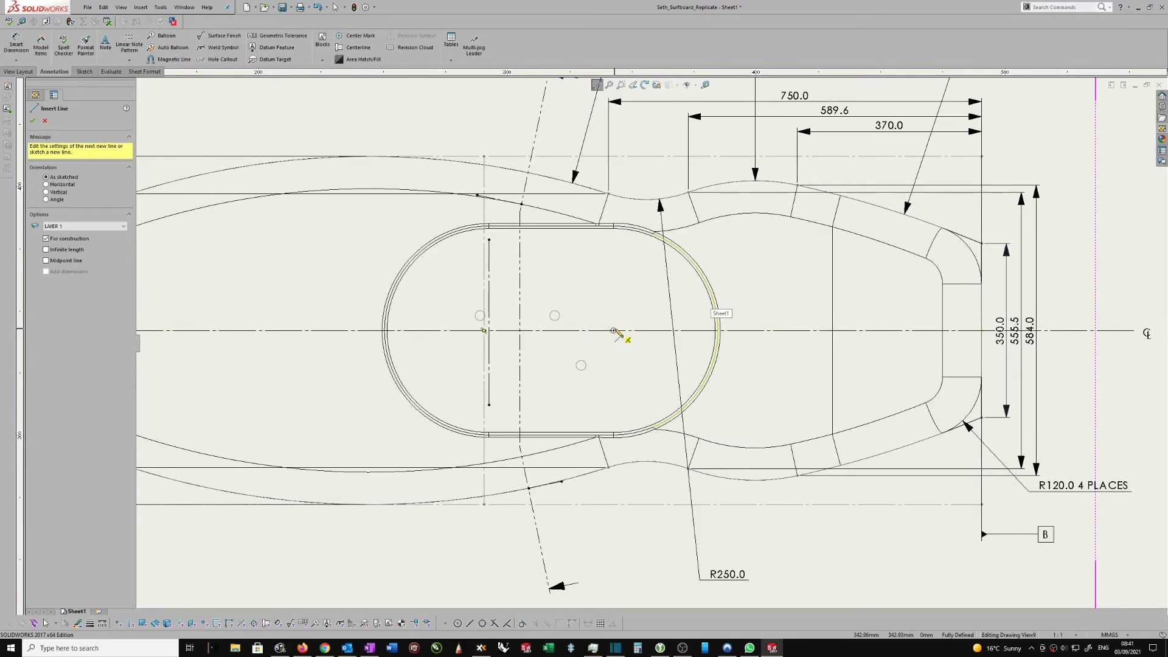
pyautogui.click(615, 332)
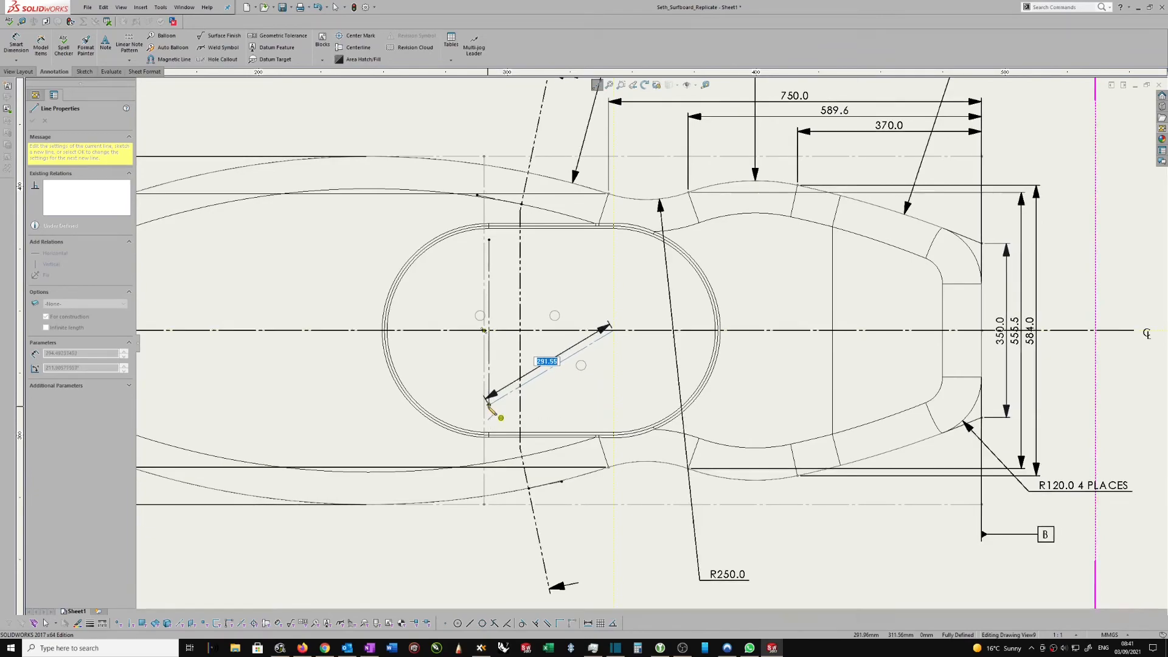
pyautogui.click(609, 405)
pyautogui.press('Escape')
# Delete the coincident relation at the second centerline's upper end and extend that end up level with the first line's upper end.
pyautogui.scroll(-3, 618, 334)
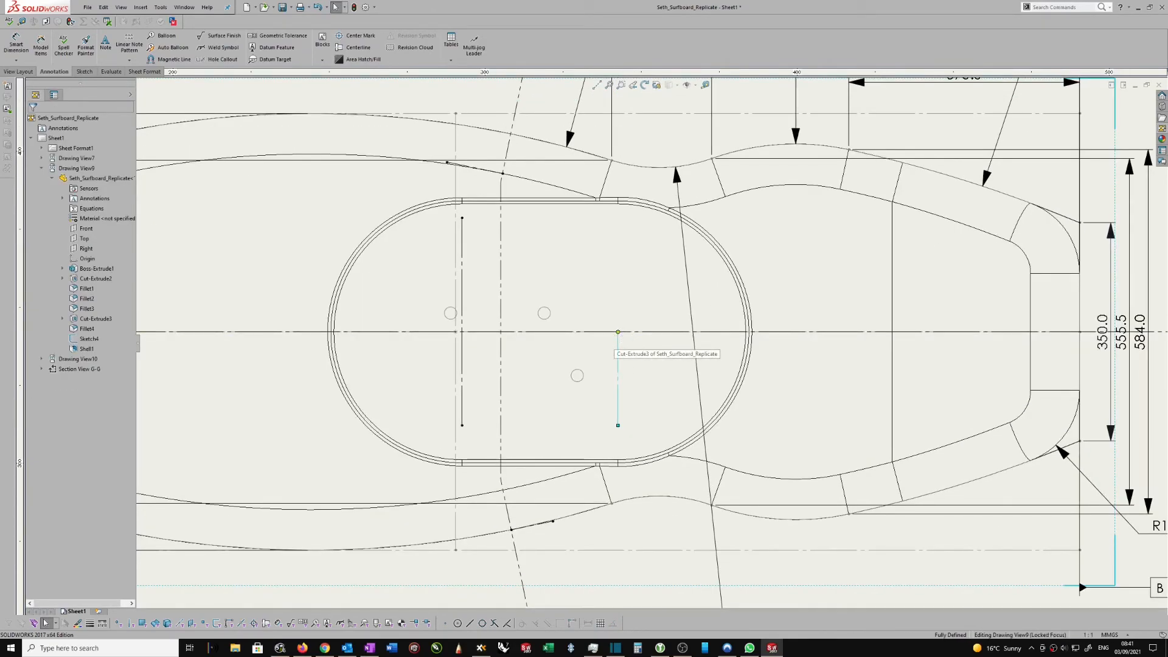
pyautogui.click(619, 332)
pyautogui.click(618, 338)
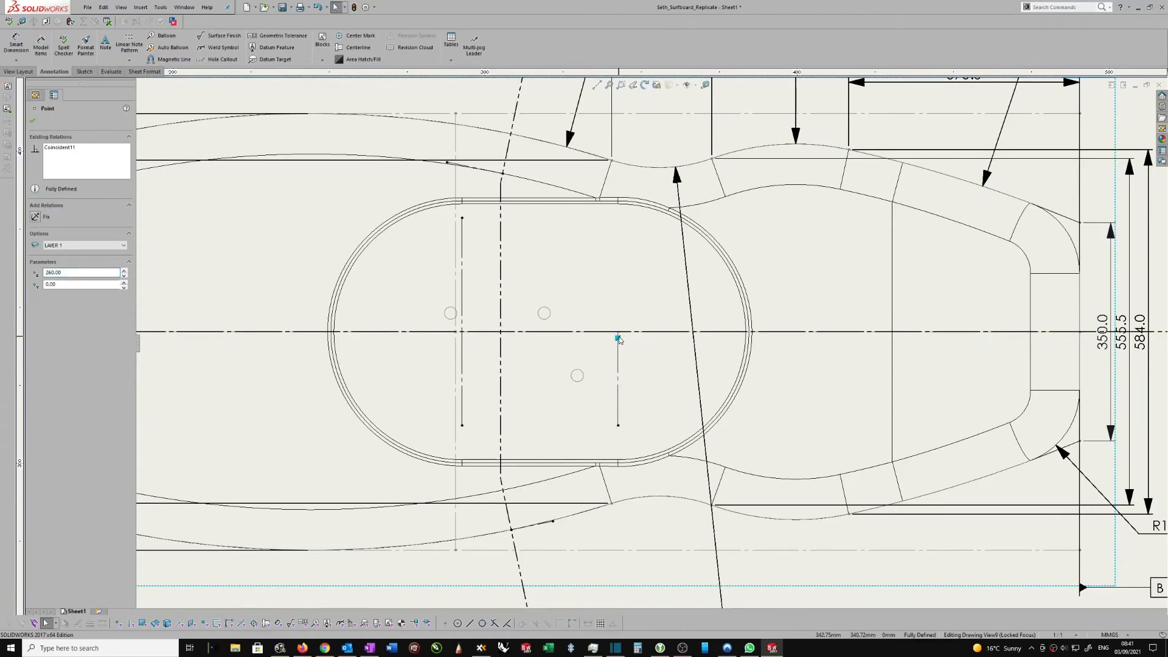
pyautogui.press('Delete')
pyautogui.moveTo(619, 333)
pyautogui.mouseDown()
pyautogui.moveTo(628, 268)
pyautogui.moveTo(618, 218)
pyautogui.mouseUp()
pyautogui.scroll(4, 617, 265)
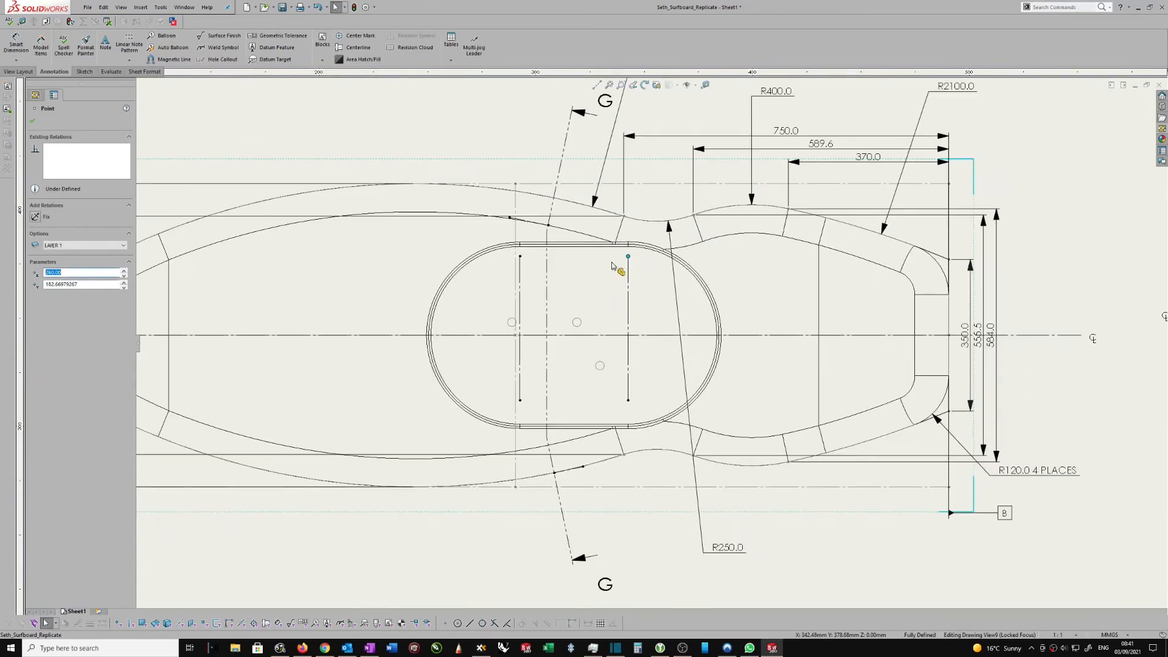
# Add a driven dimension below the board from the right vertical centerline to the board's right end and move it slightly closer to the outline.
pyautogui.press('Escape')
pyautogui.scroll(3, 626, 305)
pyautogui.scroll(-2, 737, 420)
pyautogui.moveTo(761, 455); pyautogui.dragTo(764, 415, button='right')
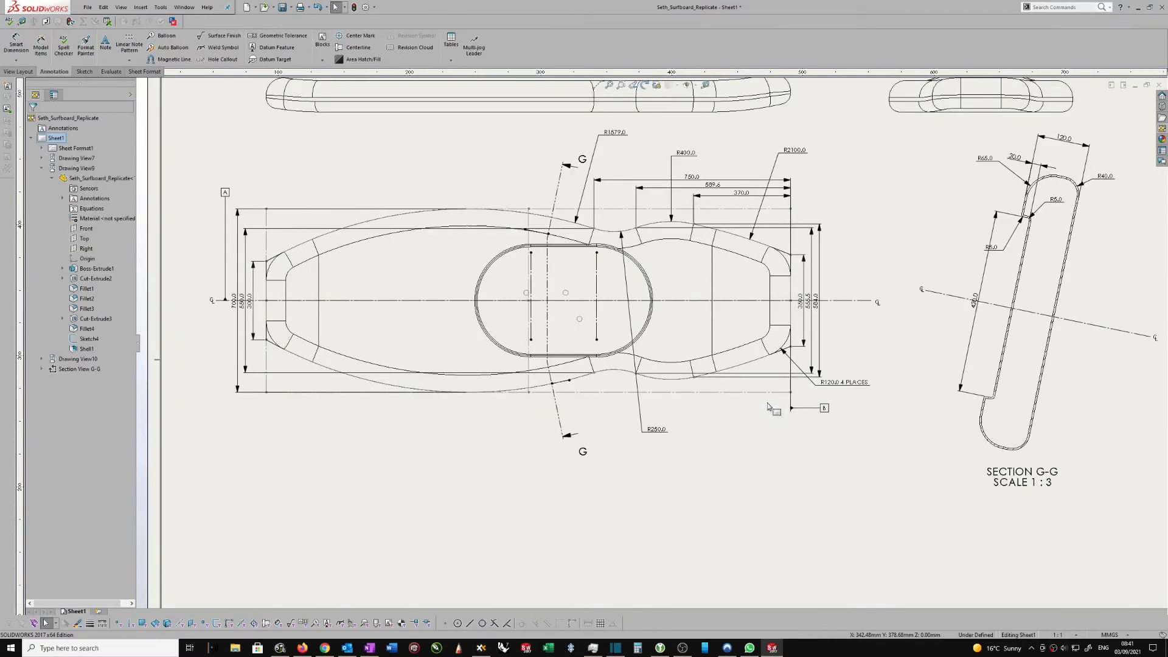
pyautogui.click(792, 316)
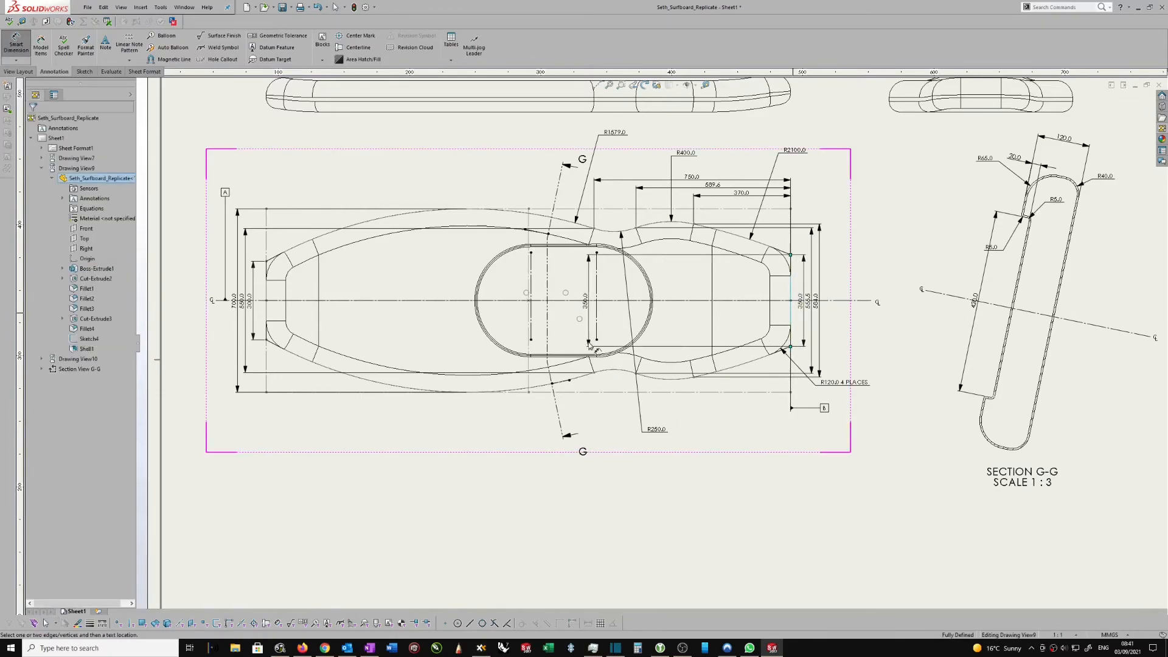
pyautogui.click(600, 327)
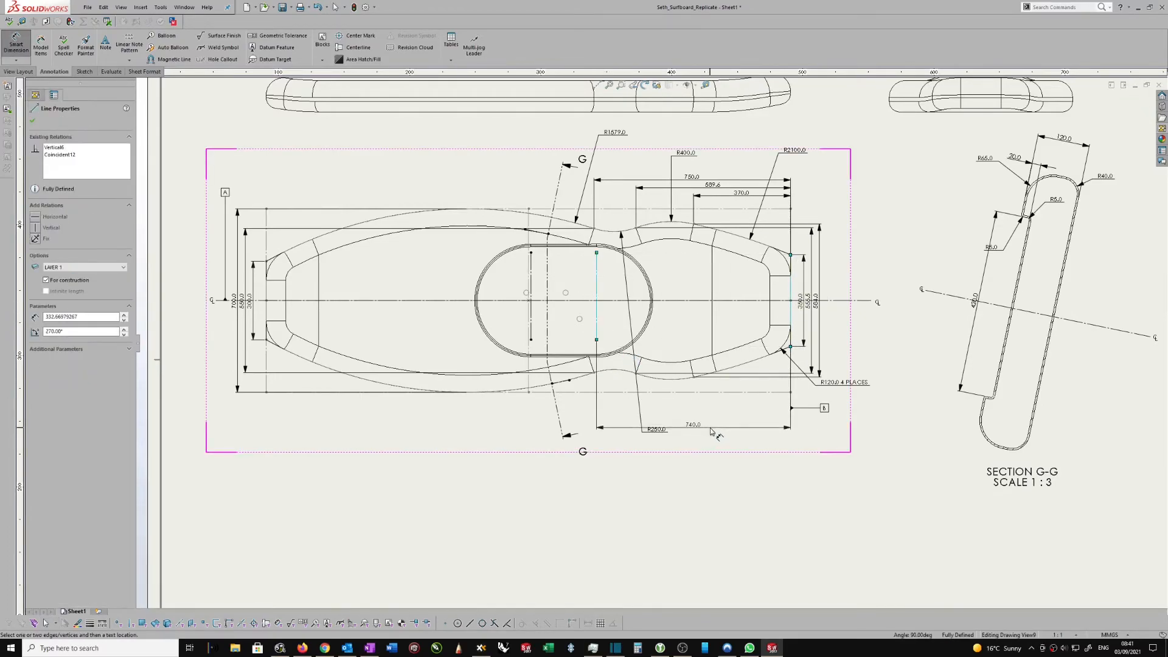
pyautogui.click(700, 408)
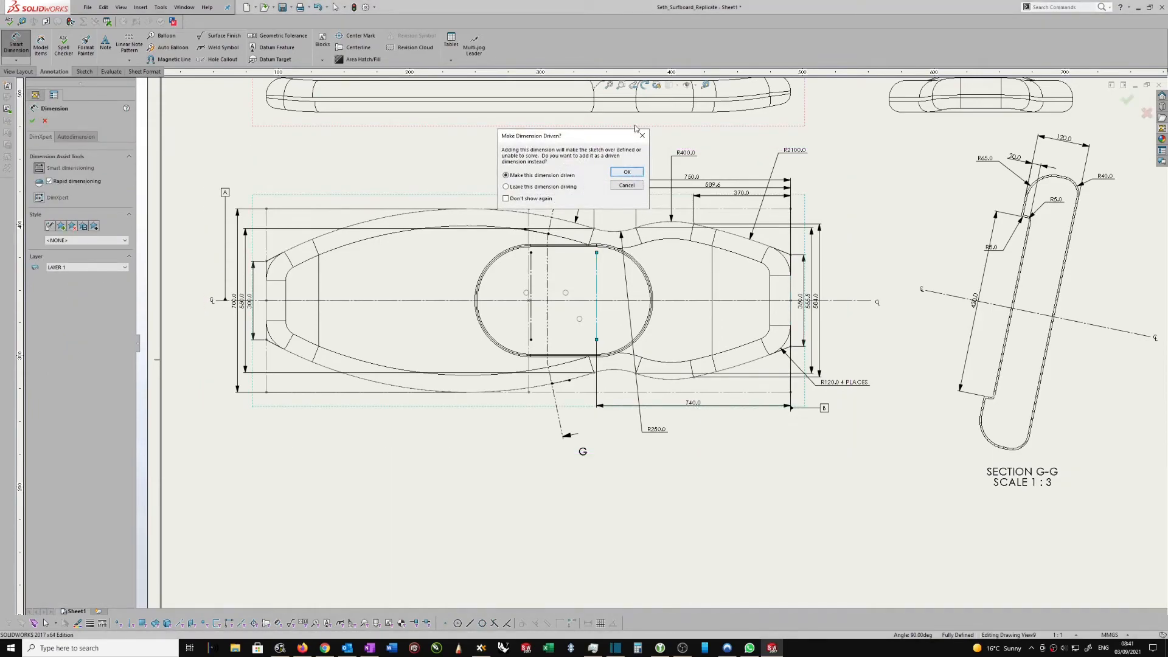
pyautogui.moveTo(627, 133); pyautogui.dragTo(495, 196)
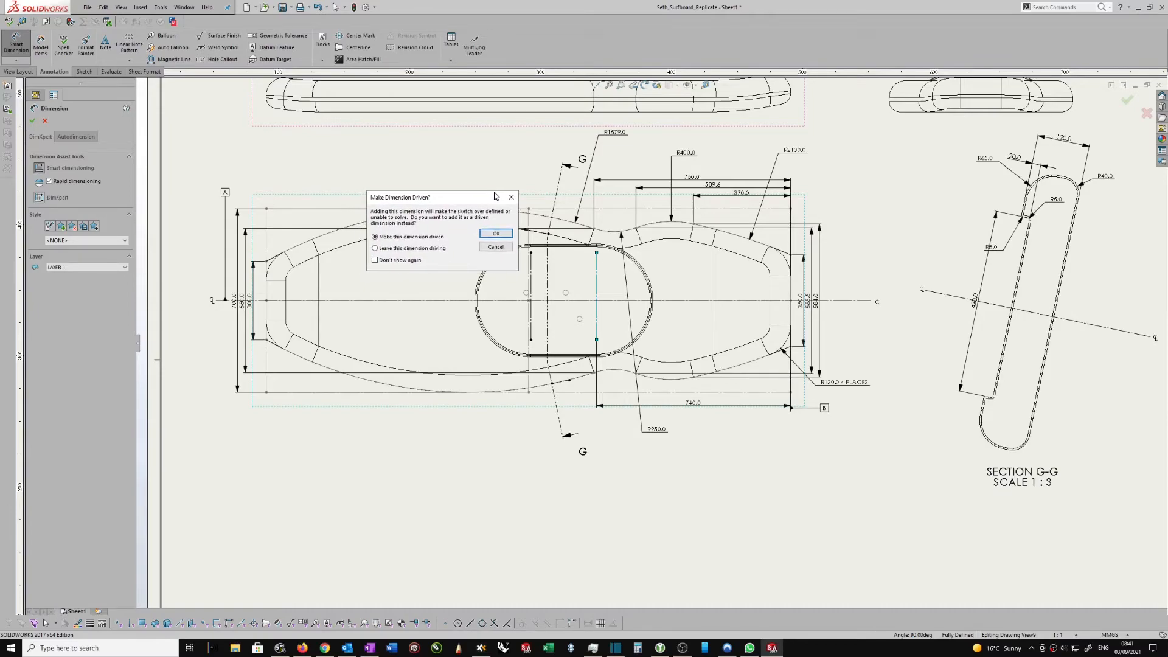
pyautogui.click(496, 235)
pyautogui.scroll(1, 672, 406)
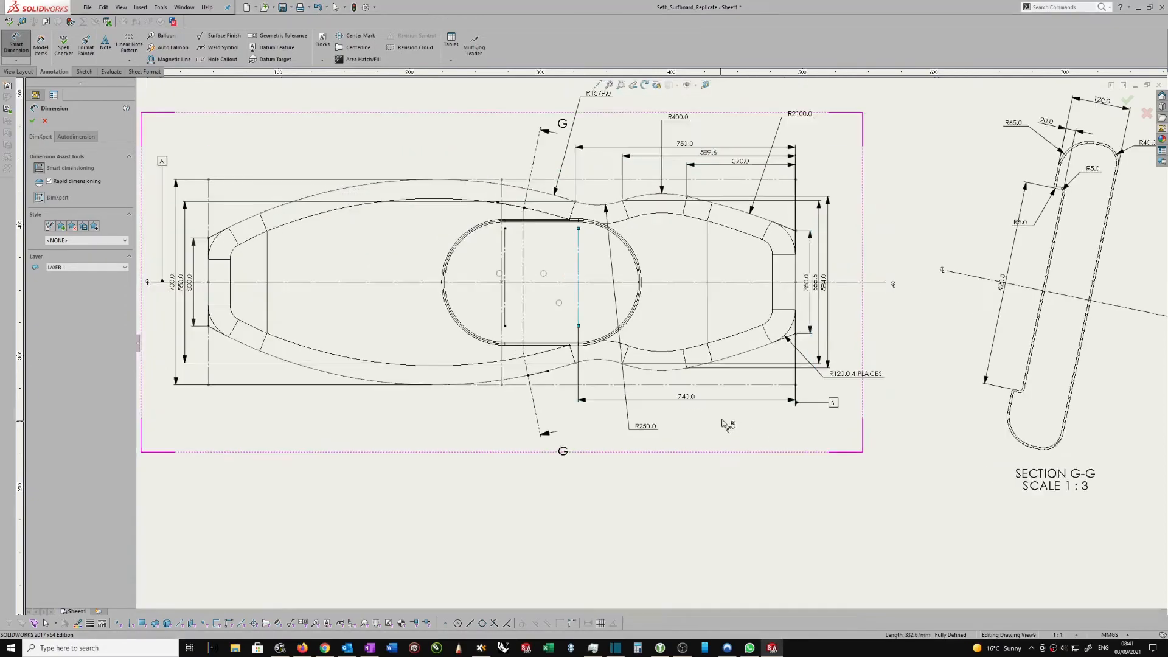
pyautogui.moveTo(672, 406); pyautogui.dragTo(672, 399)
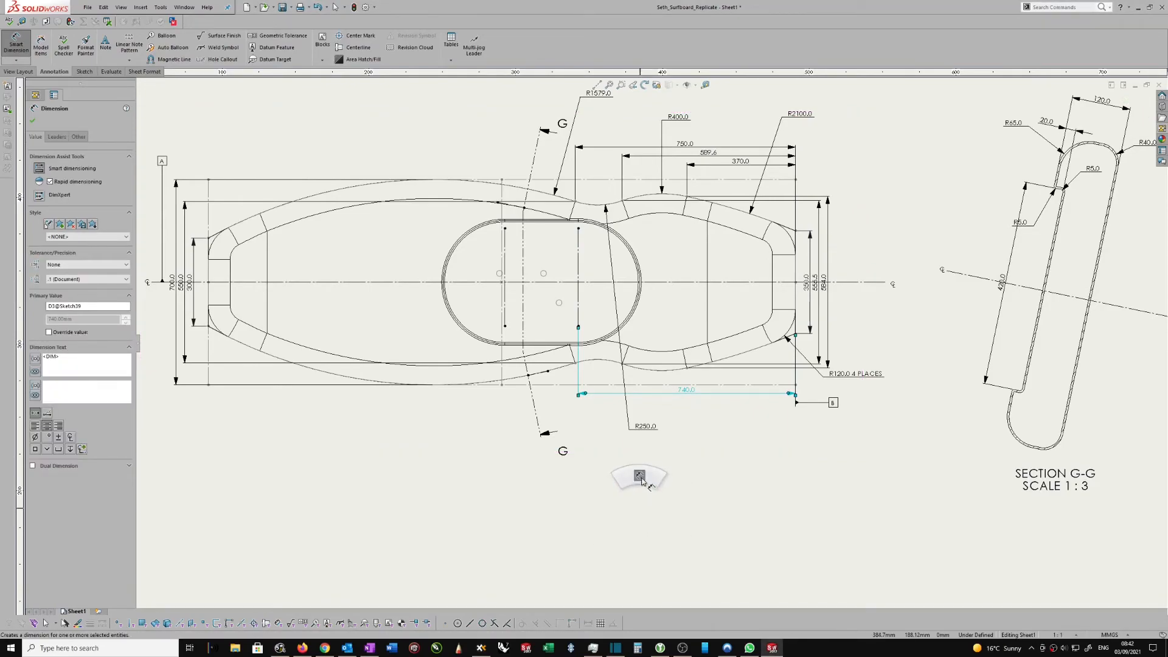
pyautogui.press('Escape')
pyautogui.moveTo(673, 458); pyautogui.dragTo(675, 443, button='right')
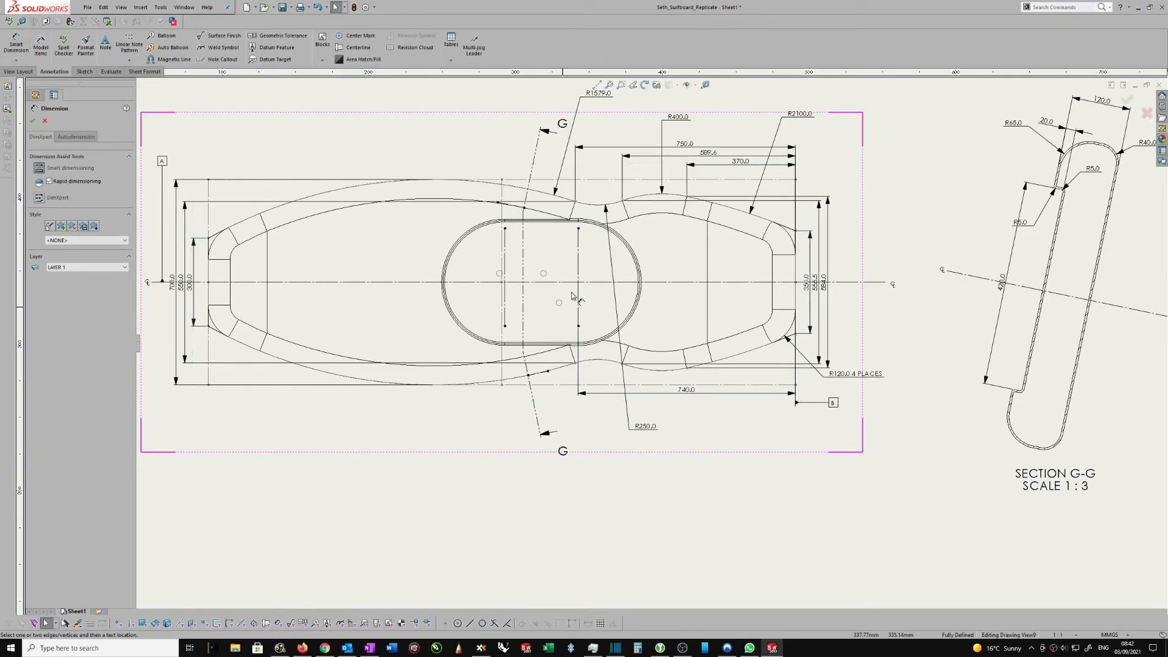
pyautogui.click(506, 314)
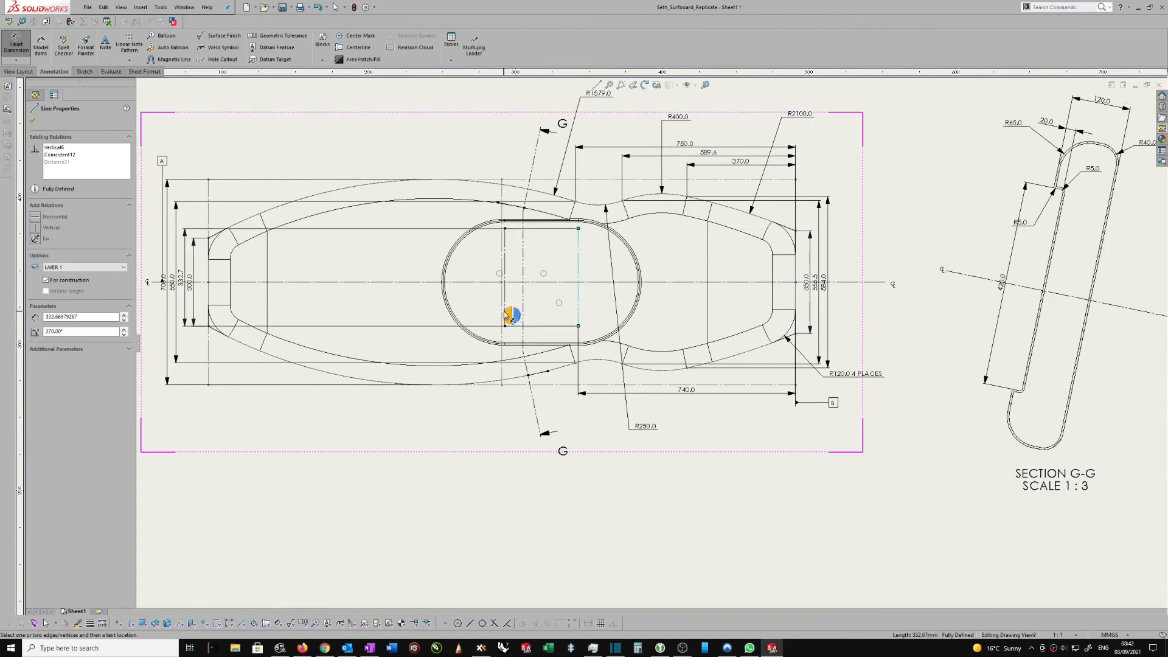
pyautogui.click(578, 316)
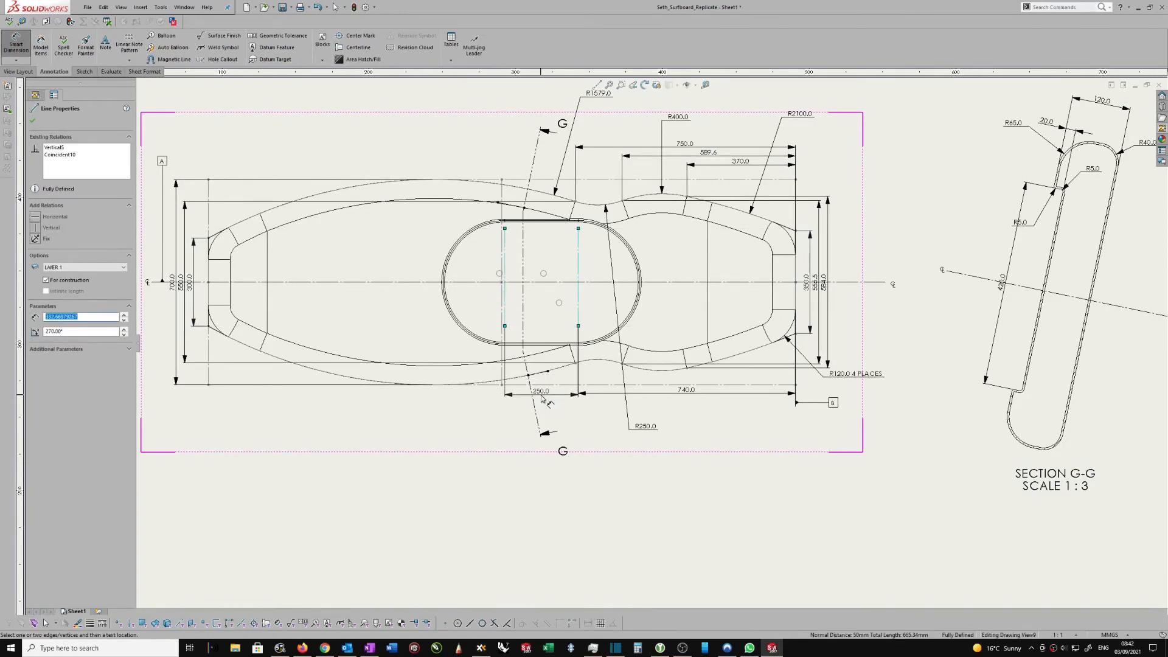
pyautogui.press('Escape')
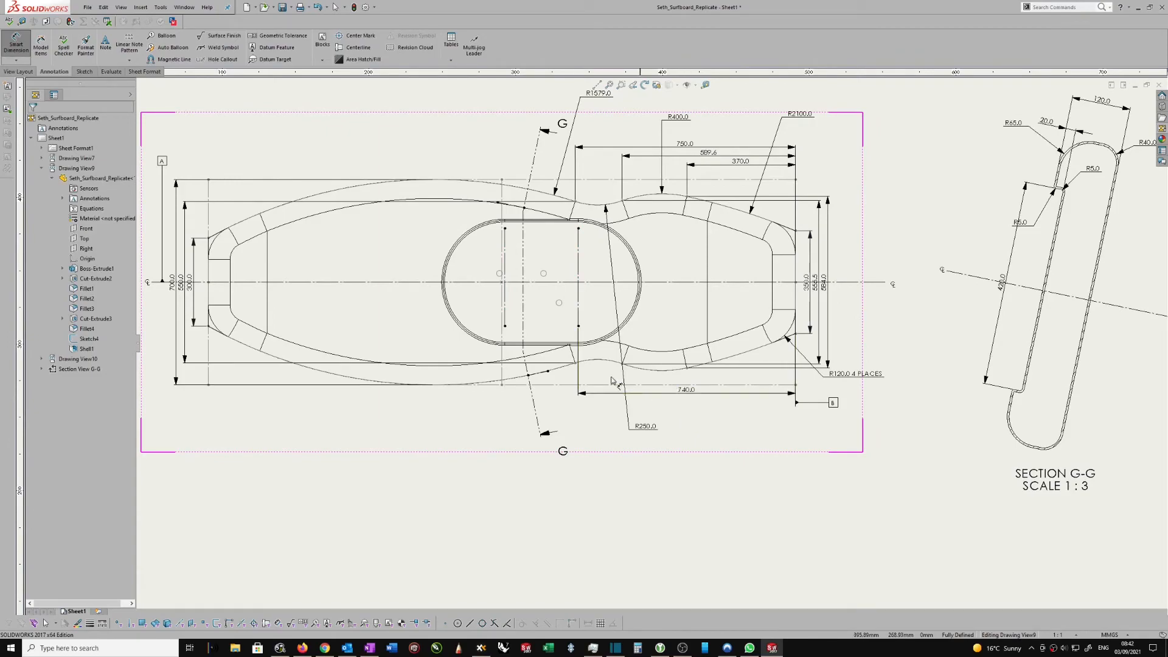
# Add a driven horizontal dimension between the recess's two vertical centerlines, in line with the existing dimension below the board.
pyautogui.moveTo(598, 517); pyautogui.dragTo(594, 404, button='right')
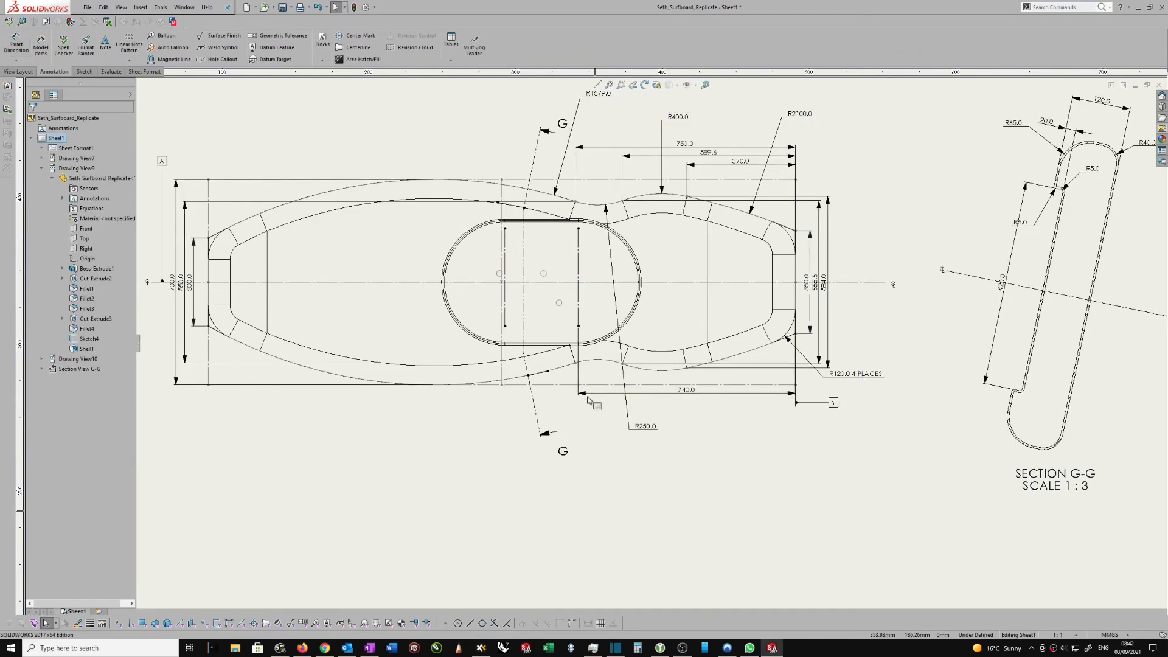
pyautogui.click(580, 302)
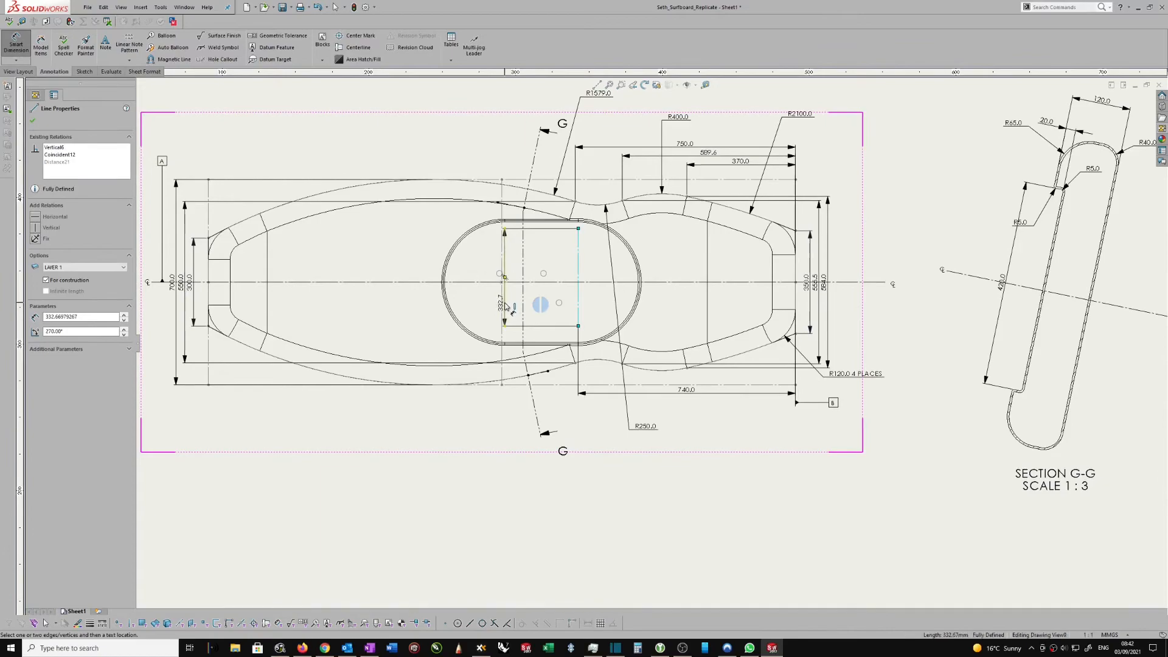
pyautogui.click(505, 306)
pyautogui.click(553, 395)
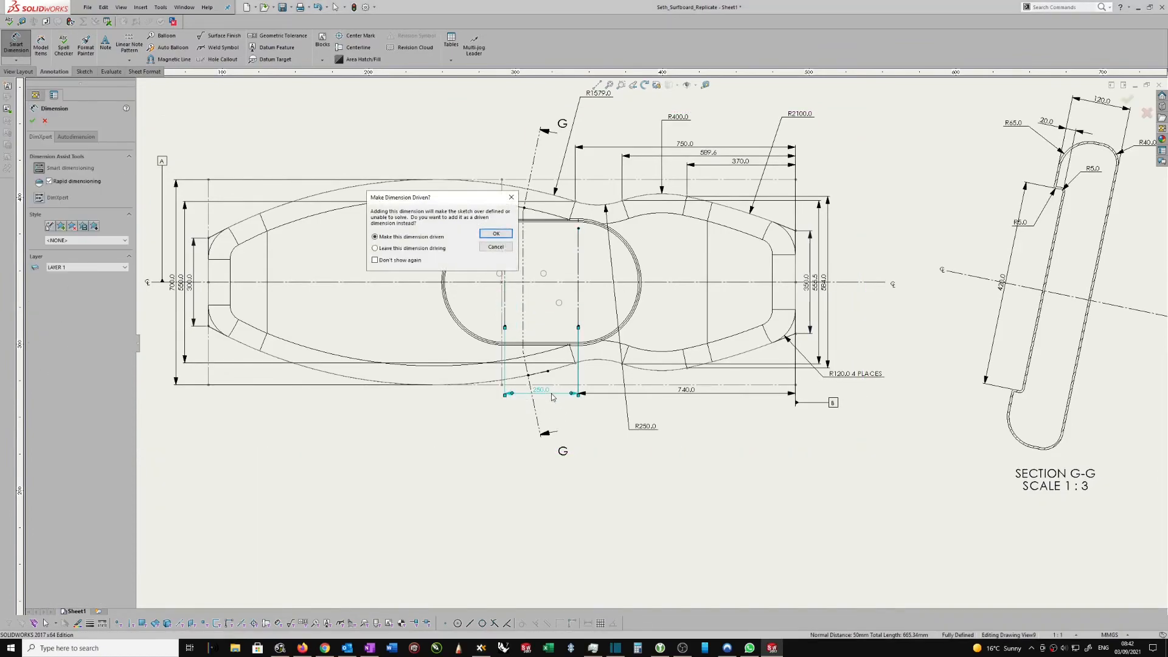
pyautogui.click(496, 234)
pyautogui.scroll(-3, 556, 444)
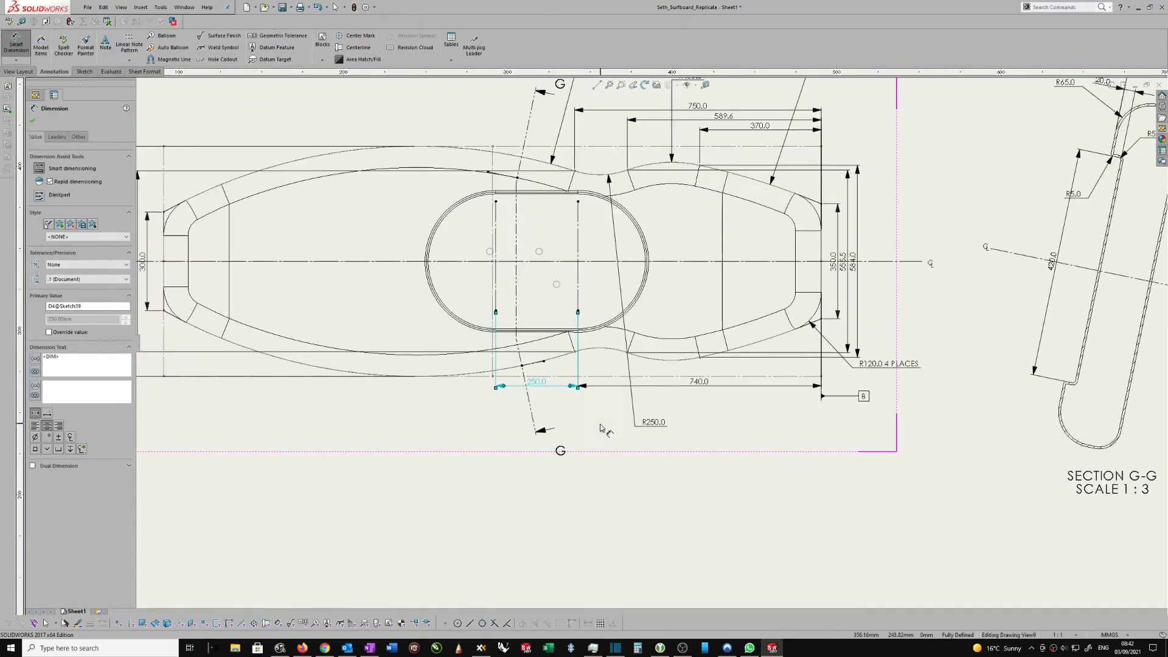
pyautogui.press('Escape')
pyautogui.scroll(1, 712, 381)
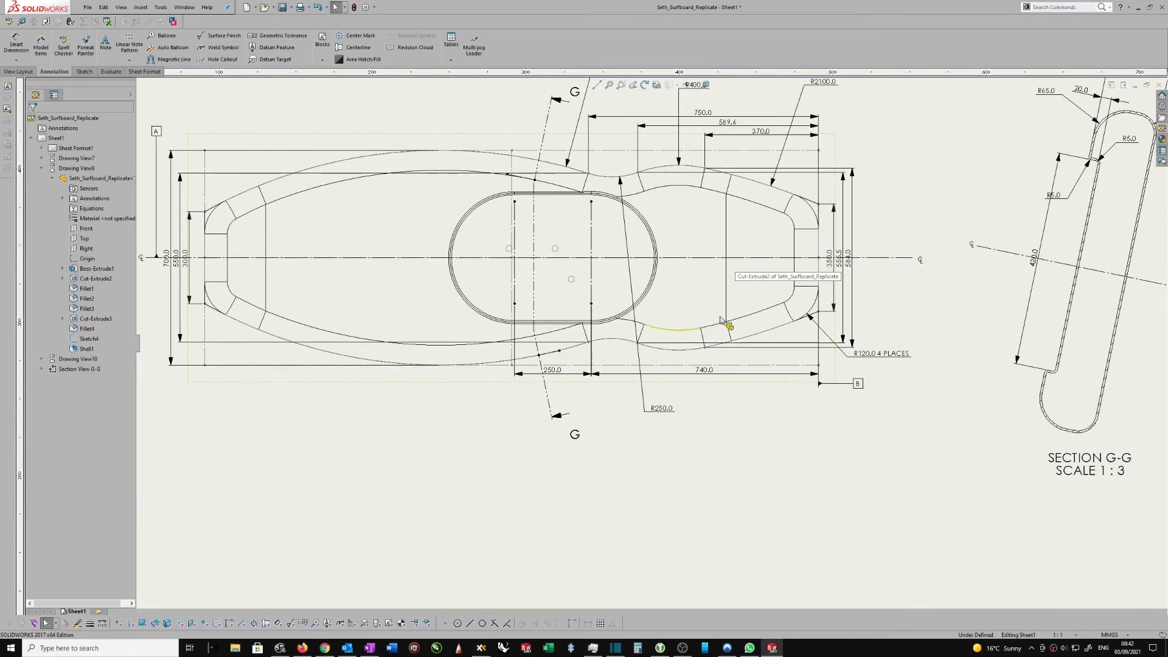
pyautogui.scroll(2, 661, 344)
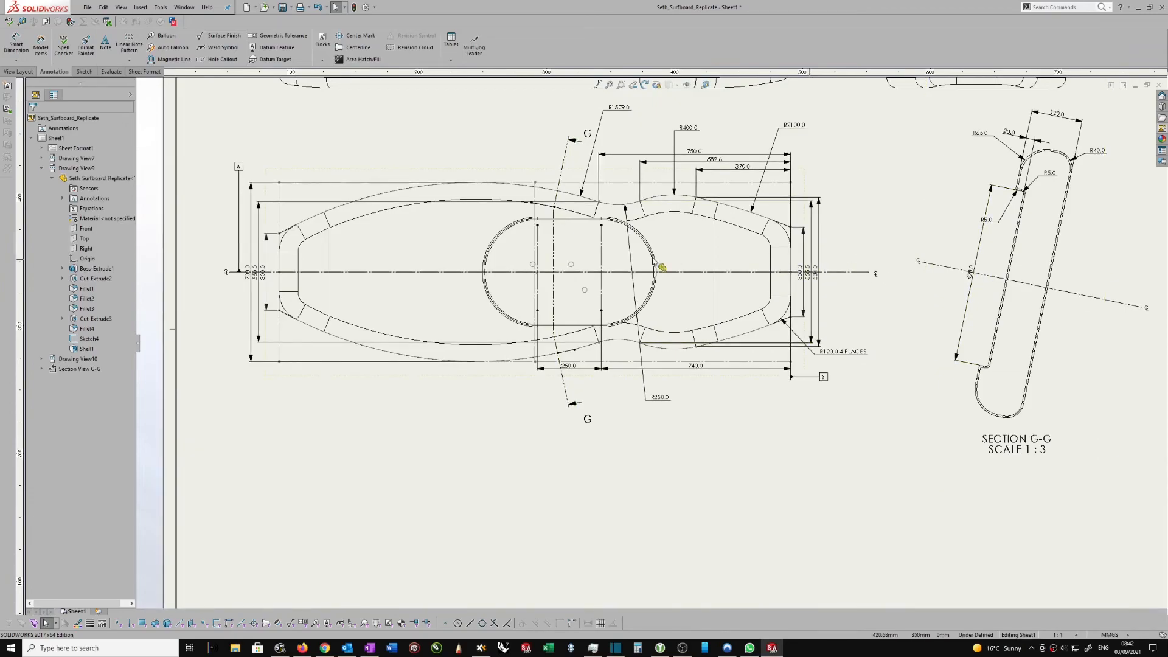
pyautogui.scroll(-3, 645, 219)
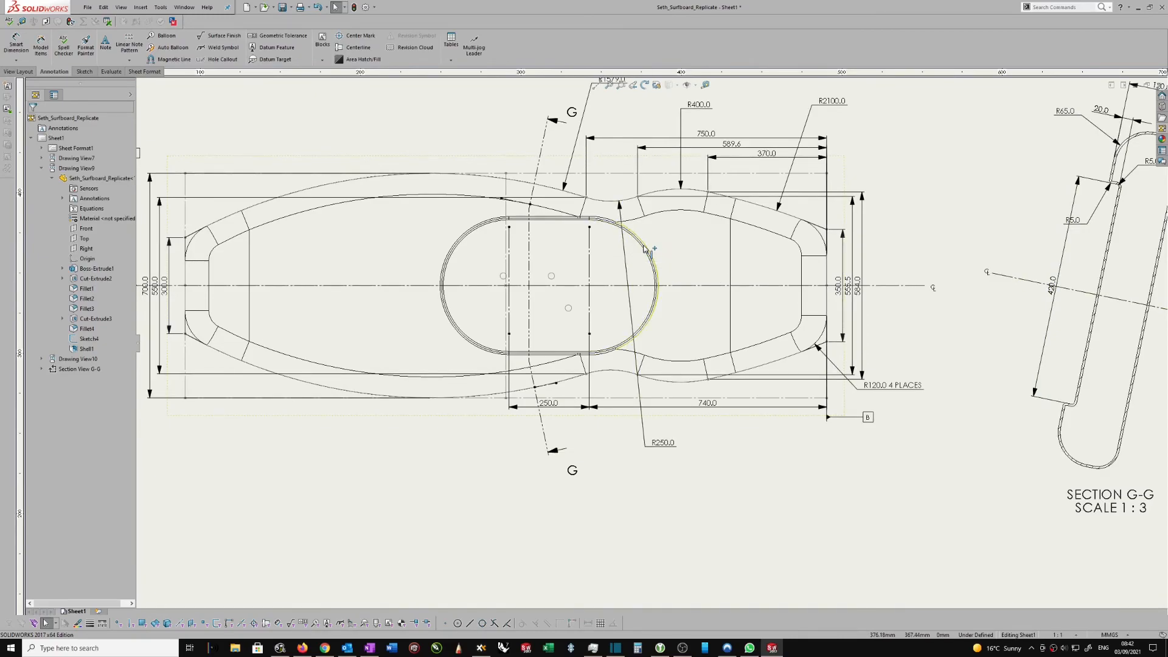
pyautogui.scroll(-1, 904, 235)
pyautogui.moveTo(906, 233); pyautogui.dragTo(905, 151, button='right')
pyautogui.scroll(-3, 611, 272)
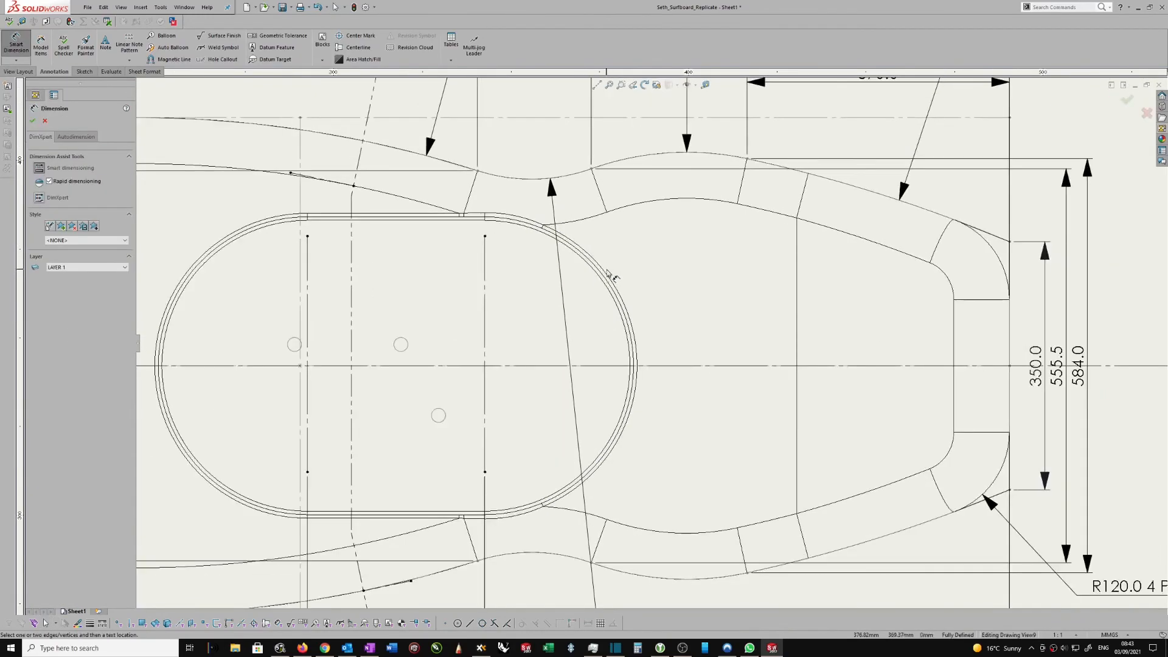
pyautogui.click(612, 285)
pyautogui.scroll(1, 693, 243)
pyautogui.scroll(2, 692, 243)
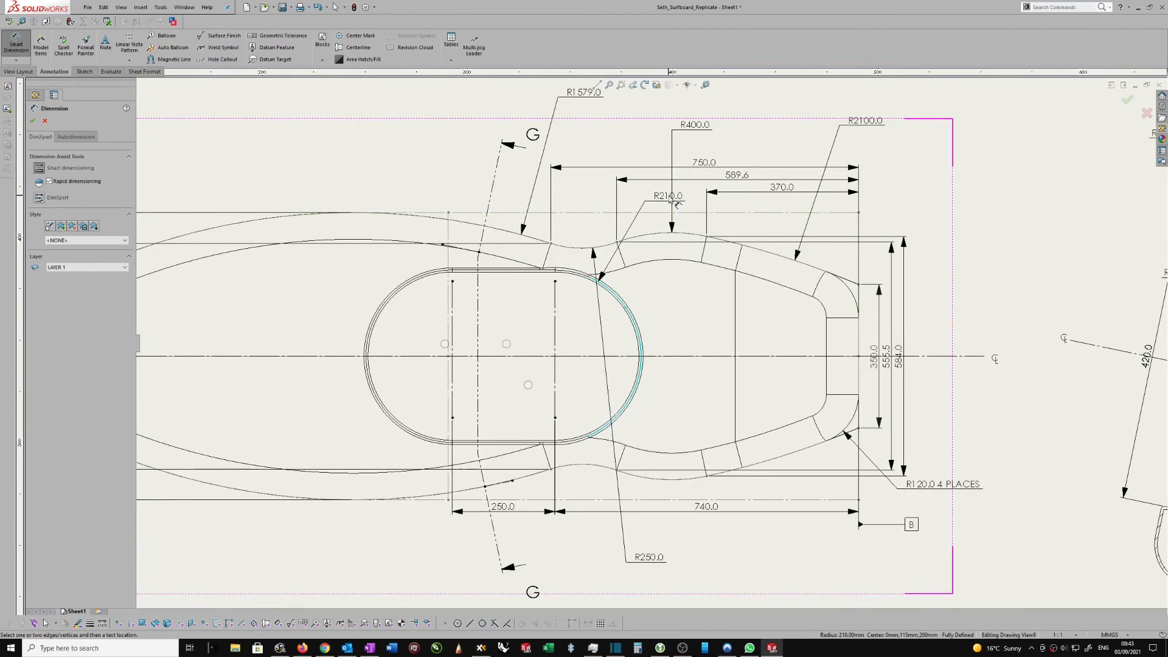
pyautogui.press('Escape')
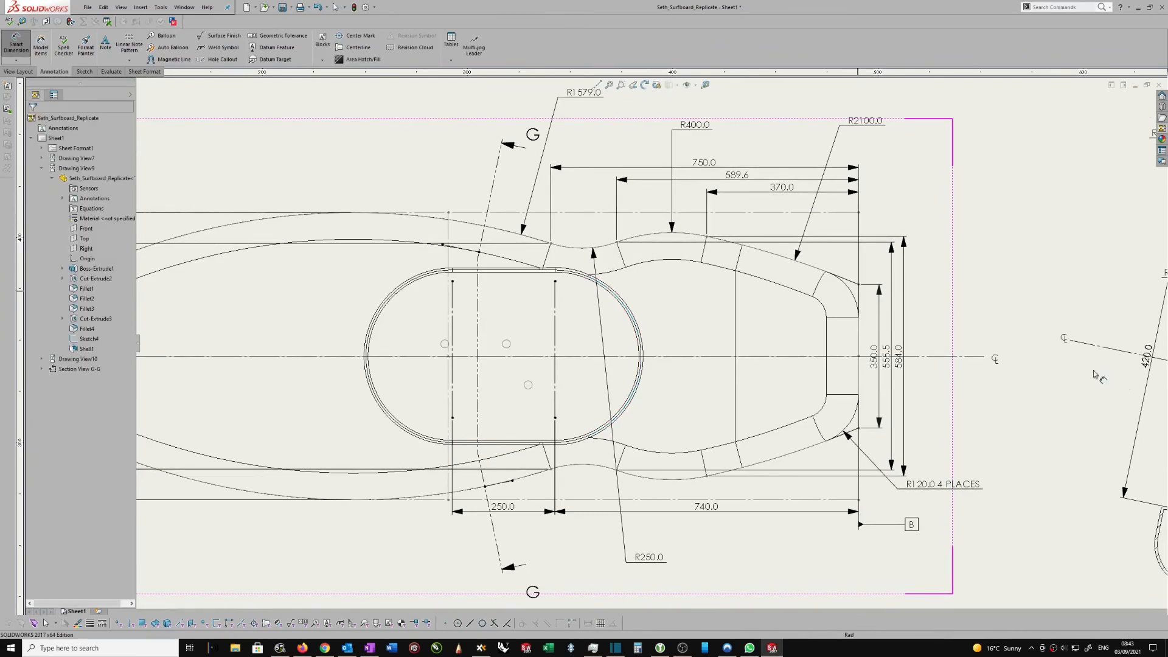
pyautogui.scroll(2, 1077, 366)
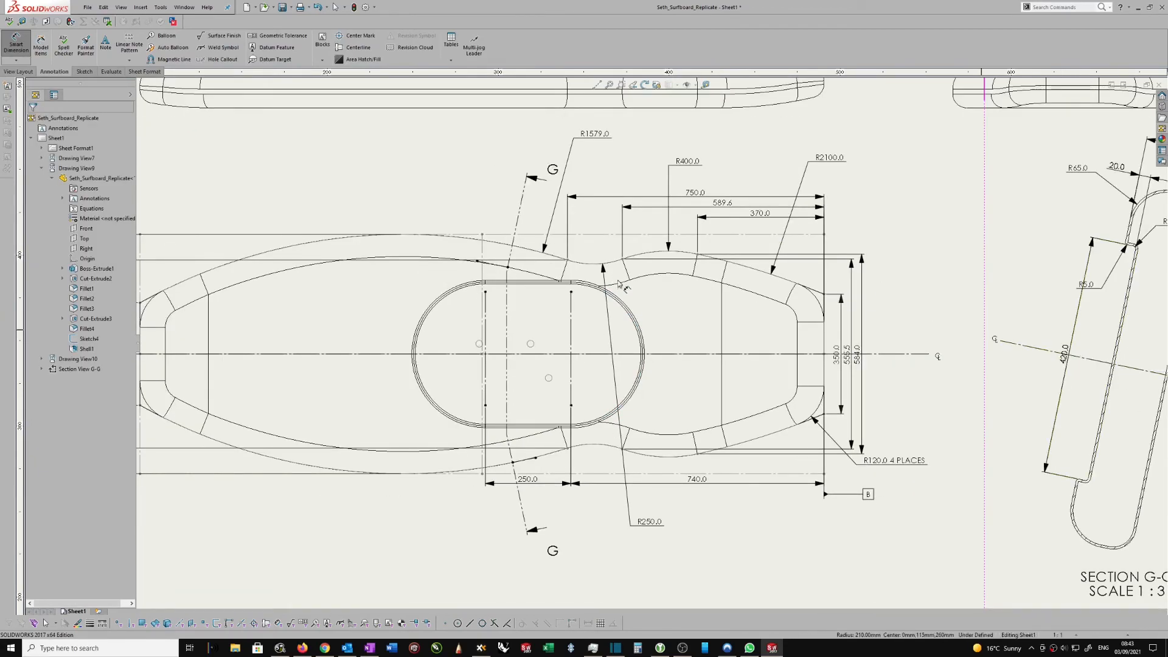
pyautogui.click(627, 309)
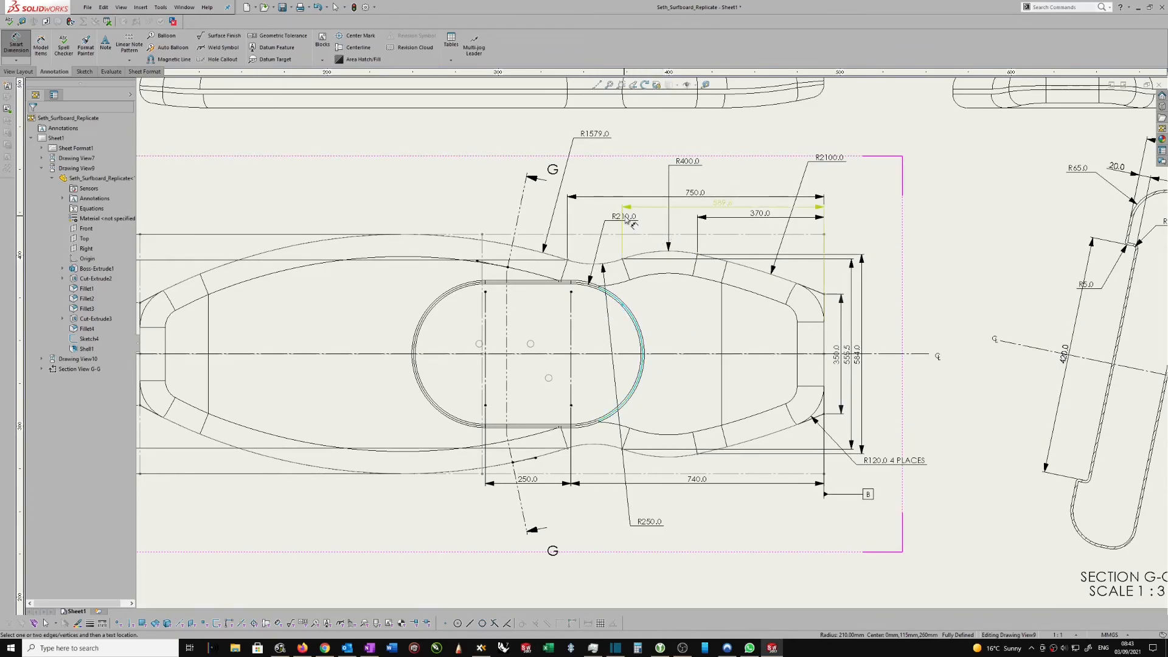
pyautogui.press('Escape')
# Look over the whole sheet, checking the dimension layout of the plan view and section G-G.
pyautogui.press('f')
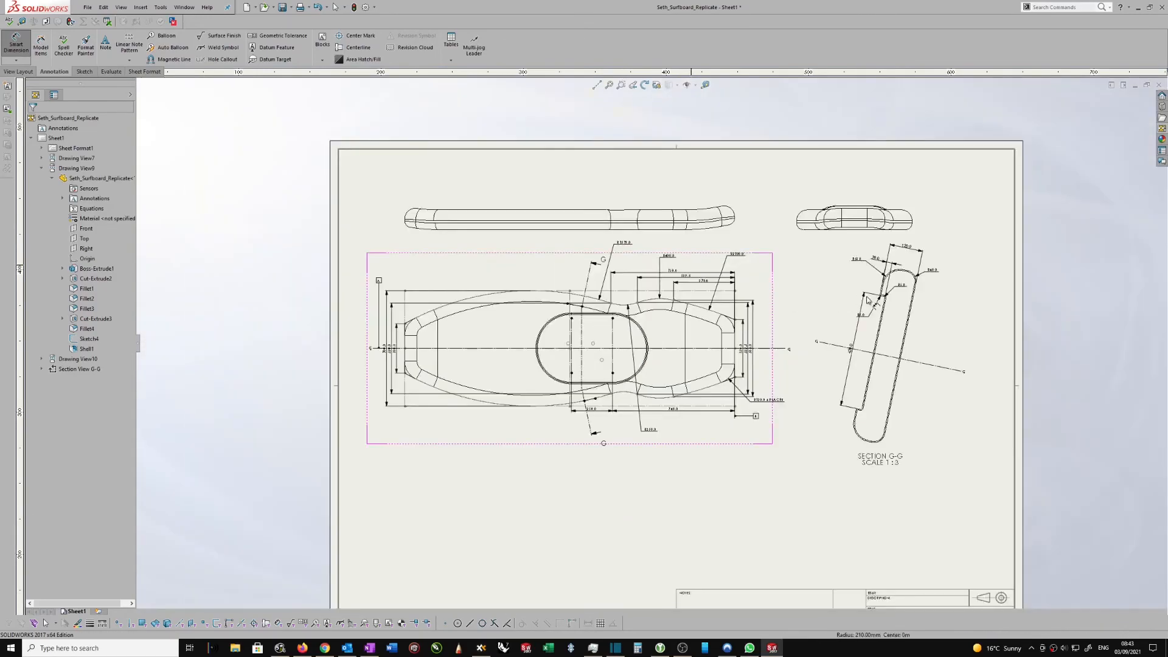
pyautogui.scroll(-2, 720, 345)
pyautogui.scroll(1, 729, 321)
pyautogui.moveTo(730, 321)
pyautogui.mouseDown(button='middle')
pyautogui.moveTo(769, 337)
pyautogui.moveTo(775, 318)
pyautogui.mouseUp(button='middle')
pyautogui.scroll(3, 777, 322)
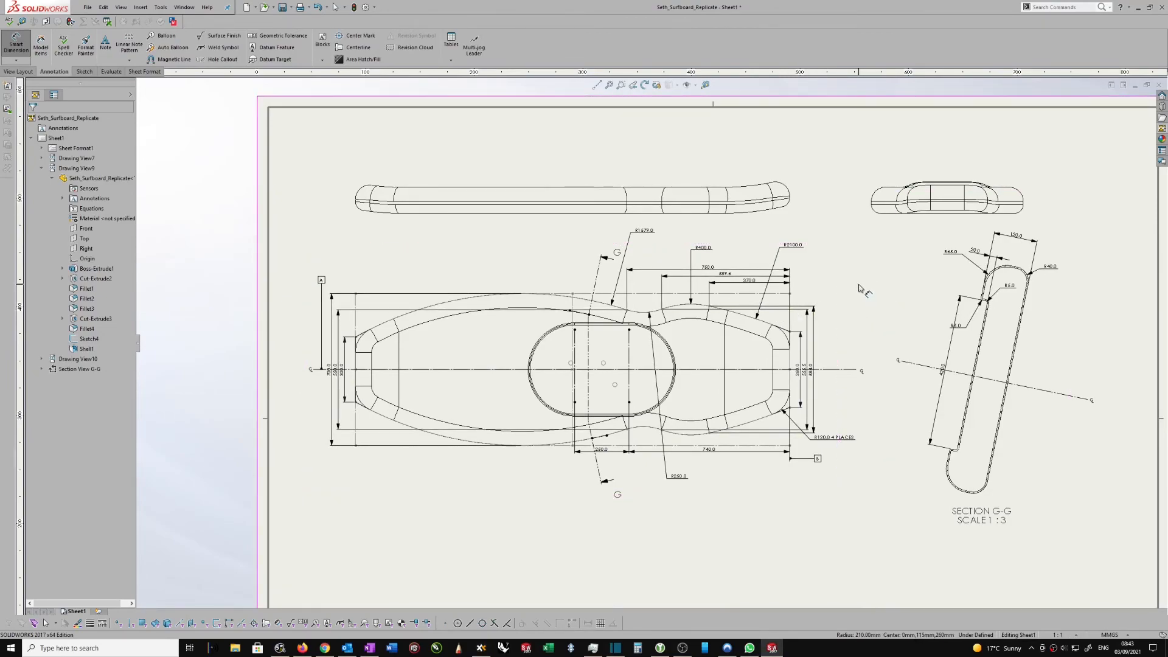
pyautogui.click(791, 307)
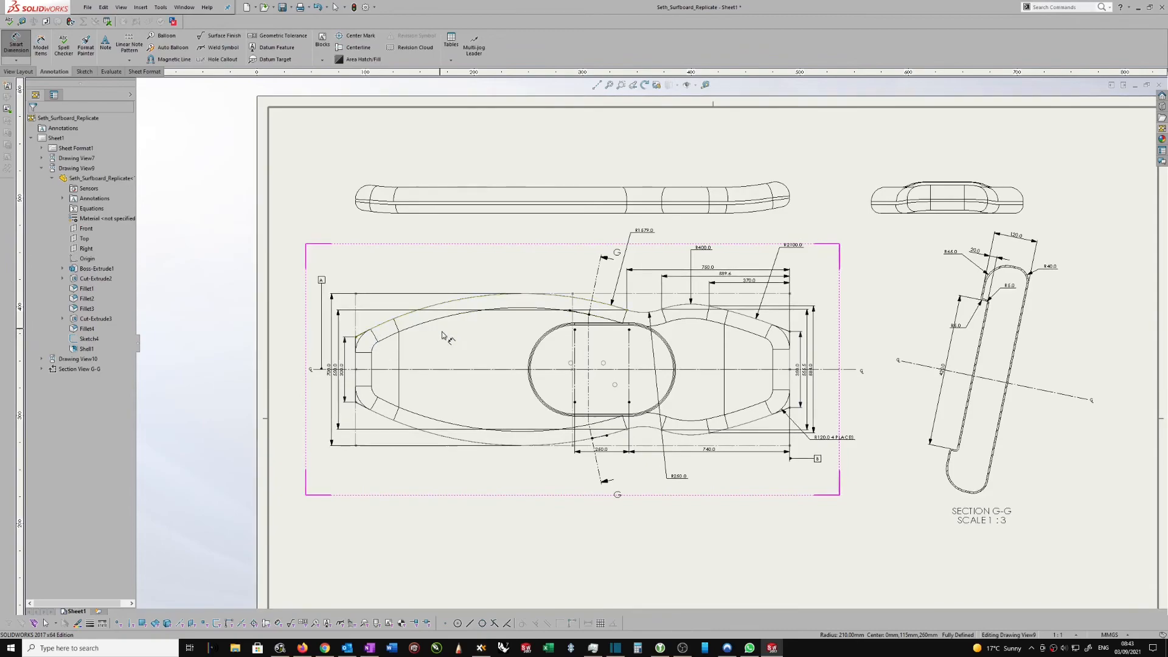
pyautogui.scroll(-1, 832, 359)
pyautogui.scroll(1, 833, 362)
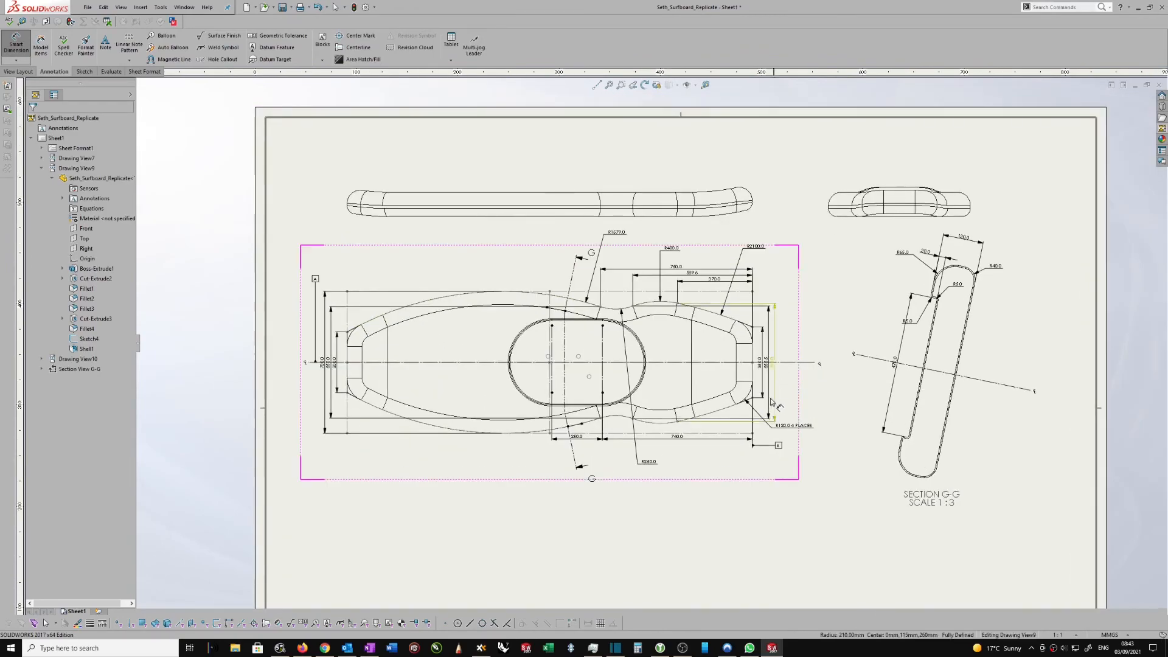
pyautogui.scroll(1, 775, 396)
pyautogui.scroll(-1, 795, 276)
pyautogui.press('Escape')
pyautogui.scroll(1, 741, 271)
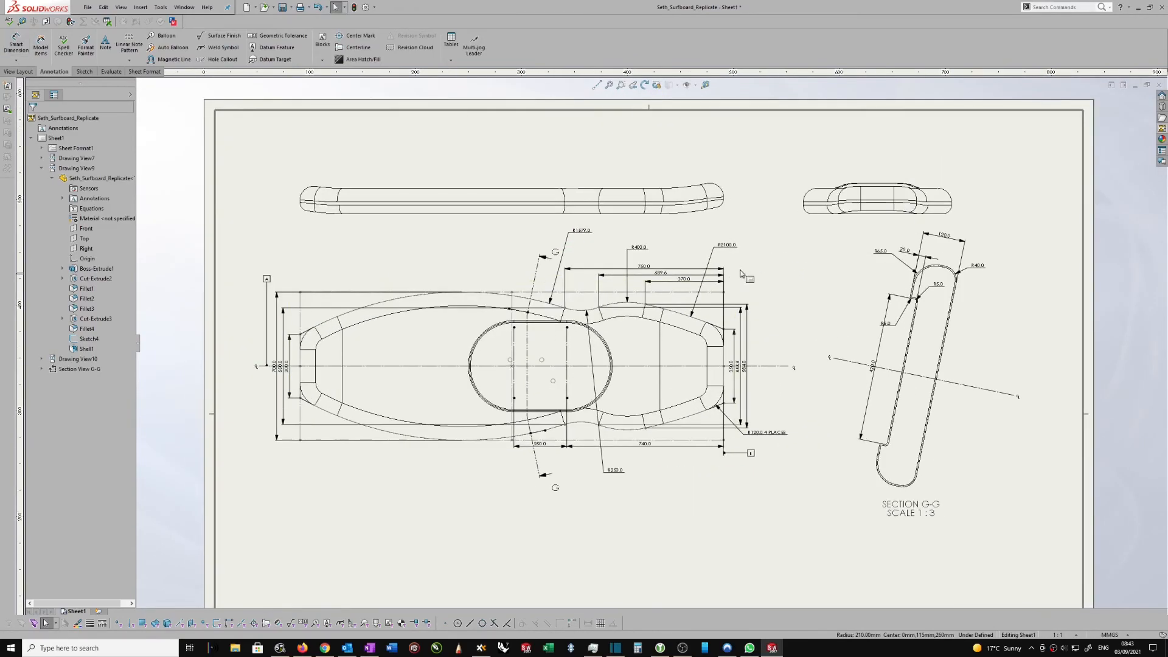
# Hide Sketch1 of Boss-Extrude1 in the dimensioned plan view.
pyautogui.click(684, 333)
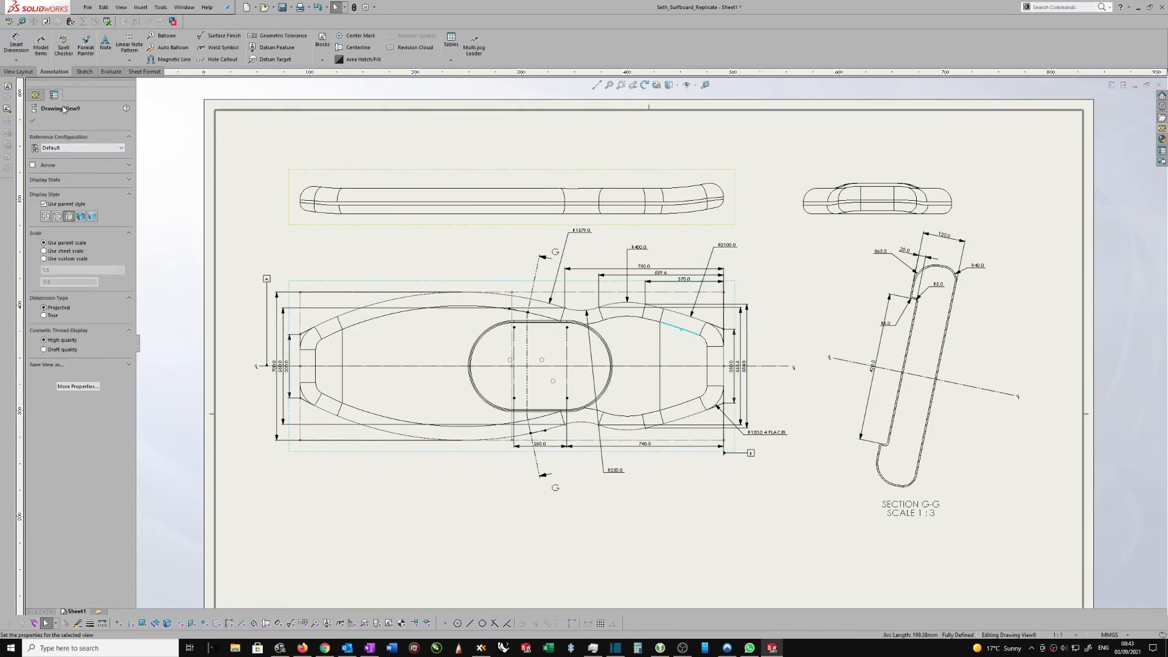
pyautogui.click(32, 122)
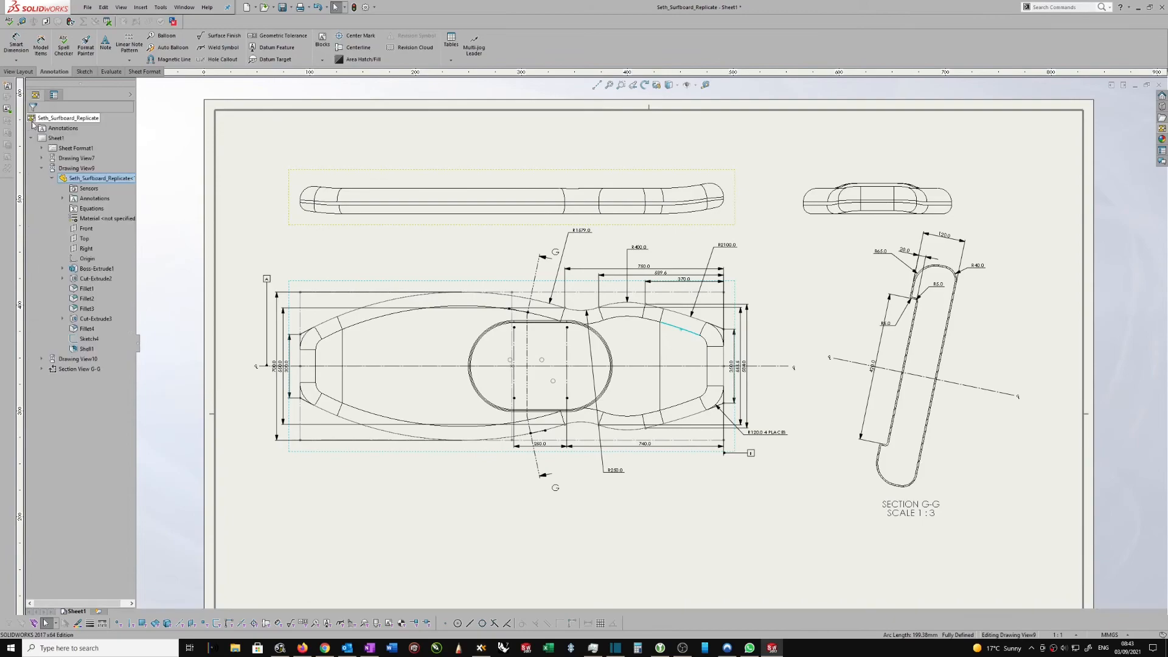
pyautogui.click(52, 178)
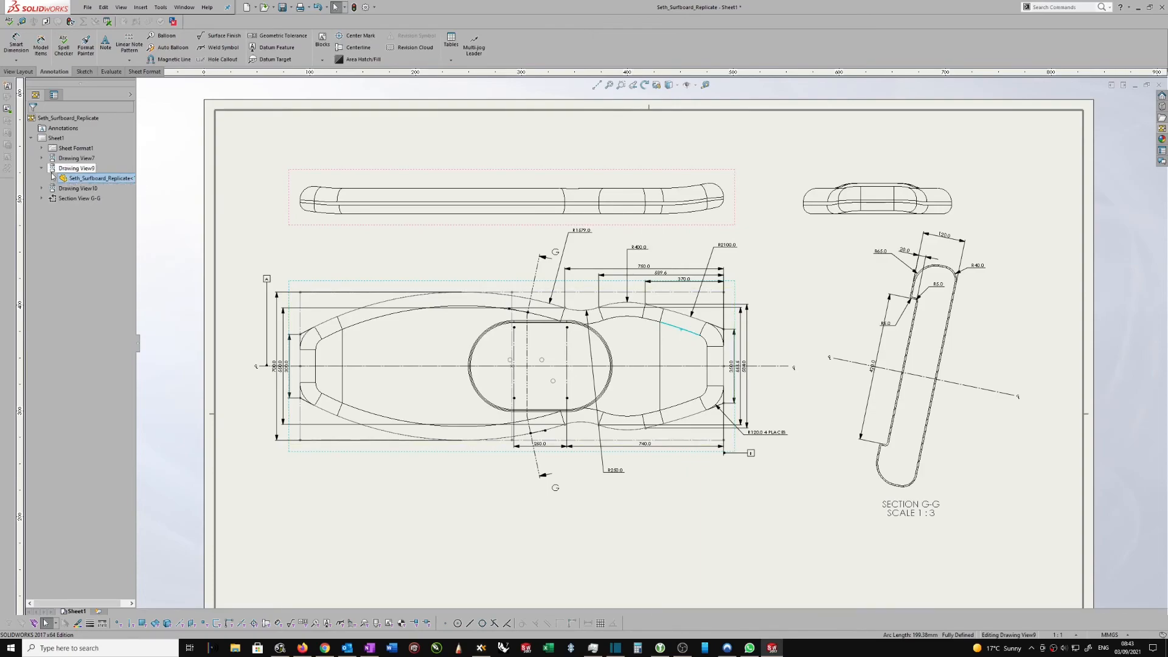
pyautogui.click(51, 179)
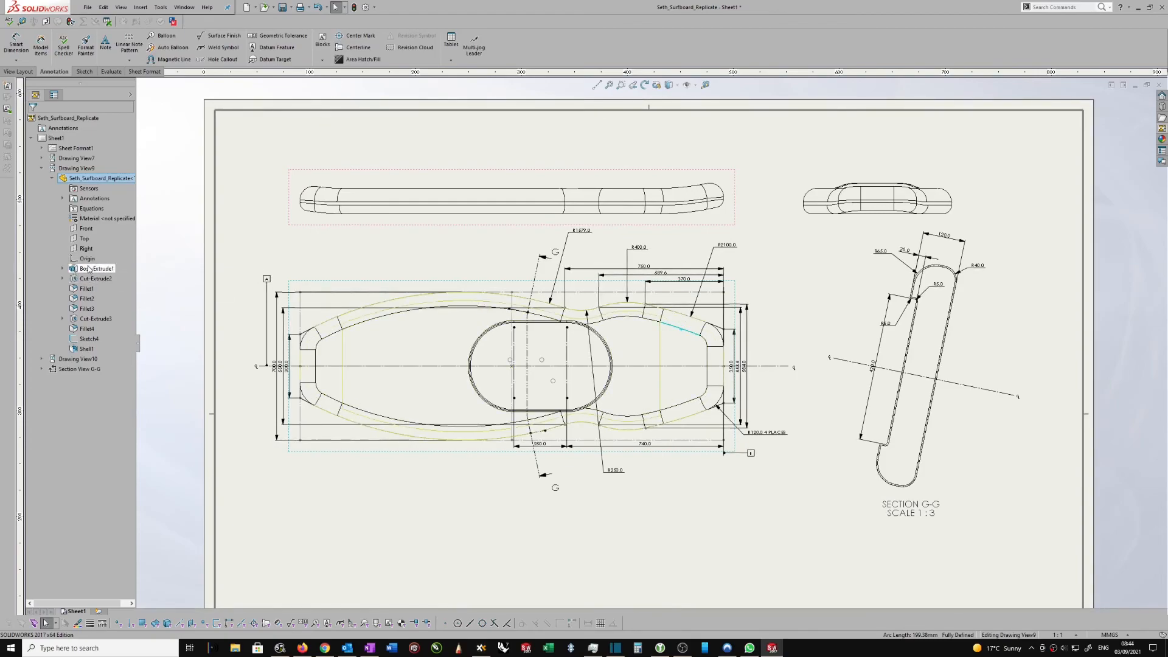
pyautogui.click(63, 269)
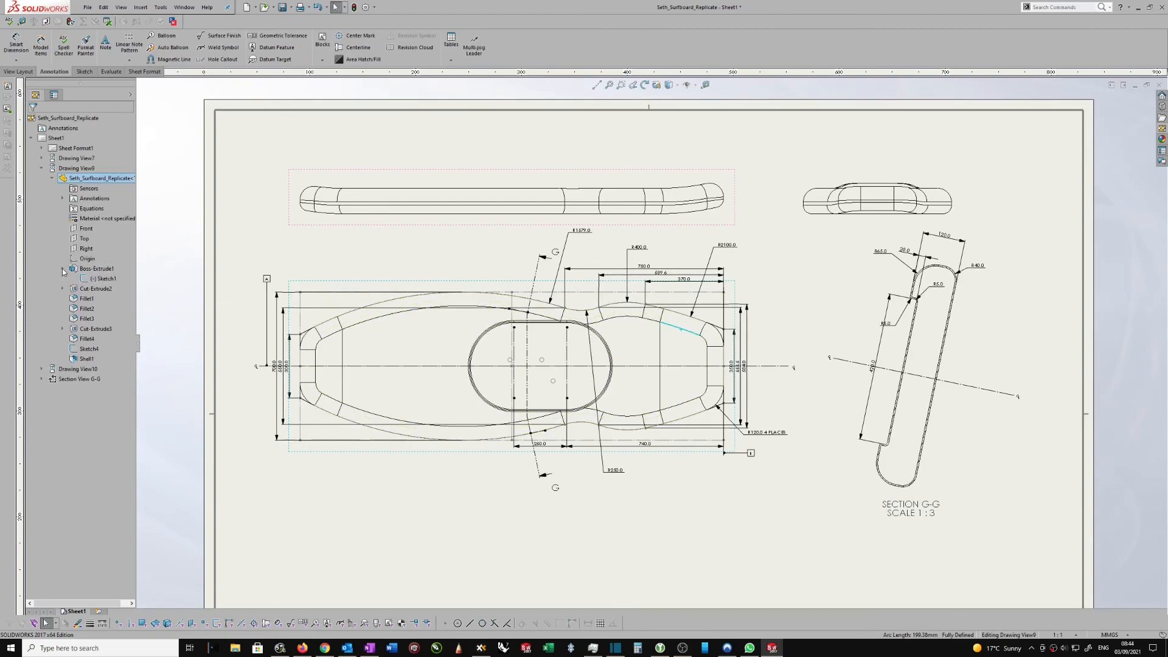
pyautogui.rightClick(112, 281)
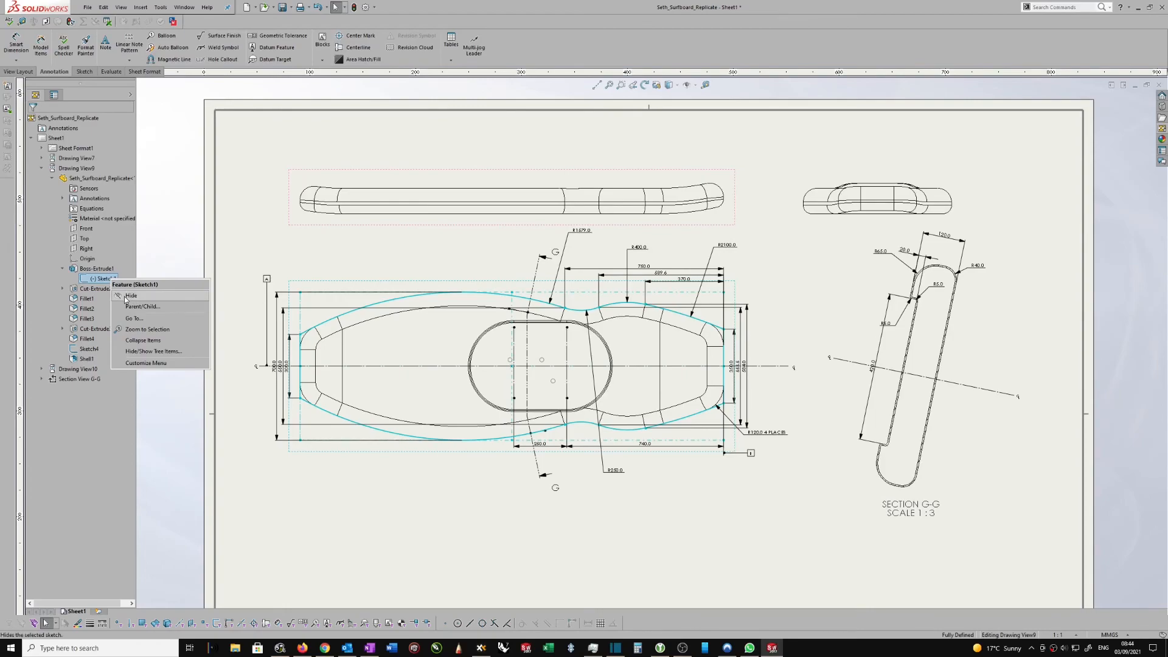
pyautogui.click(126, 296)
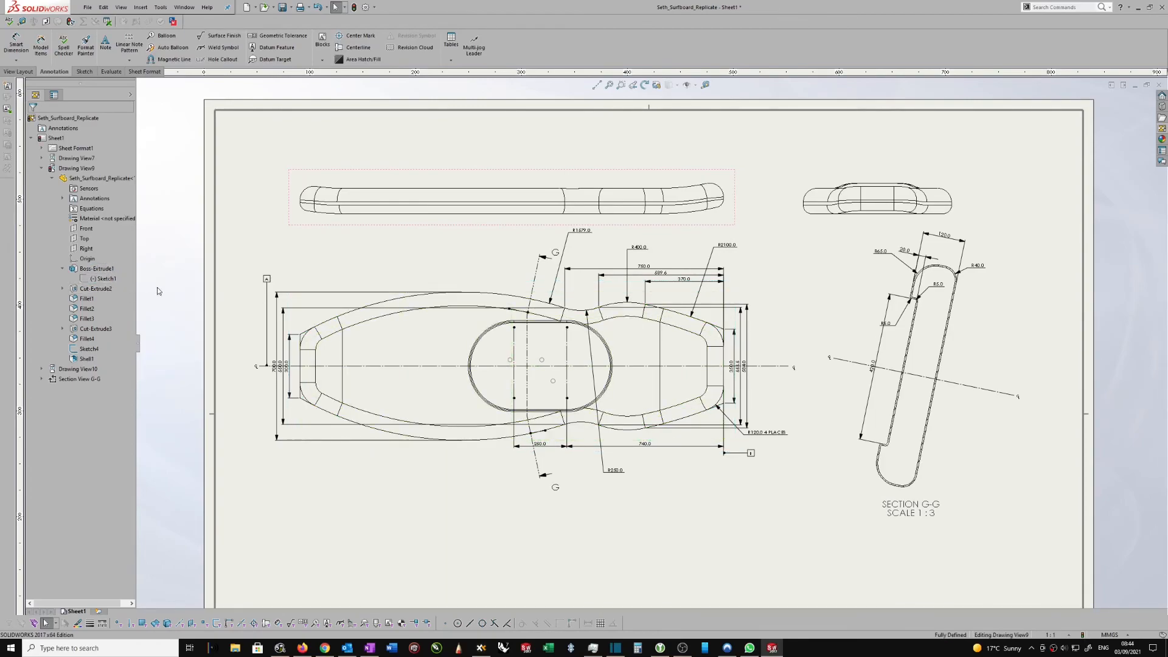
# Show Sketch1 of Boss-Extrude1 and hide the board's solid body in the drawing views.
pyautogui.rightClick(96, 279)
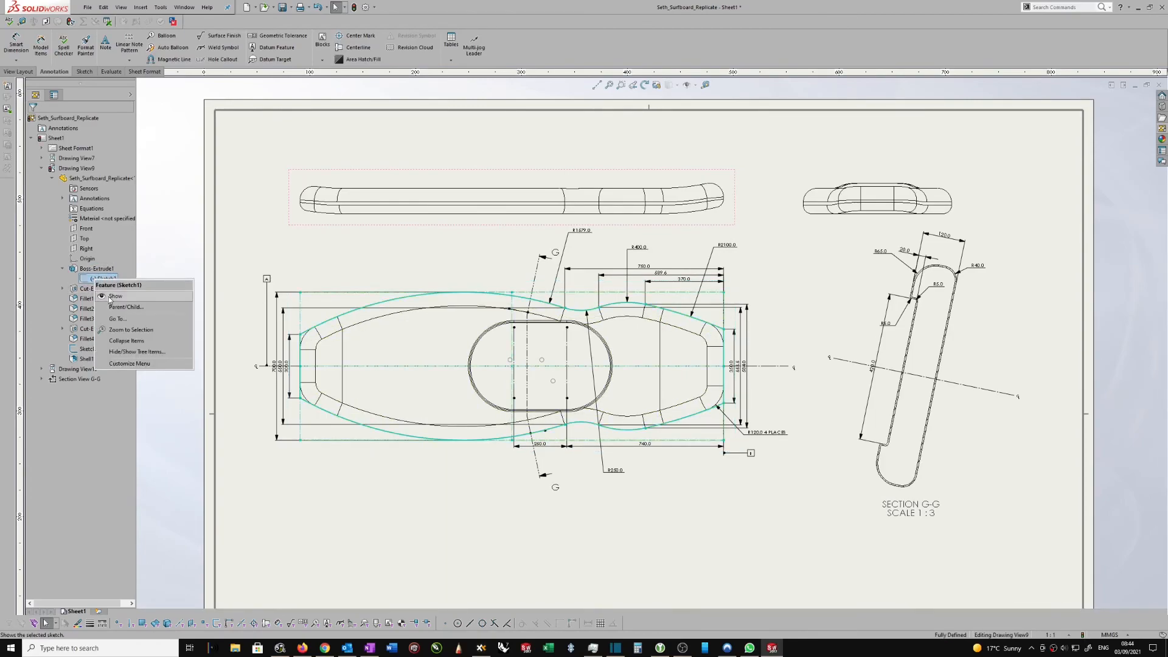
pyautogui.click(110, 296)
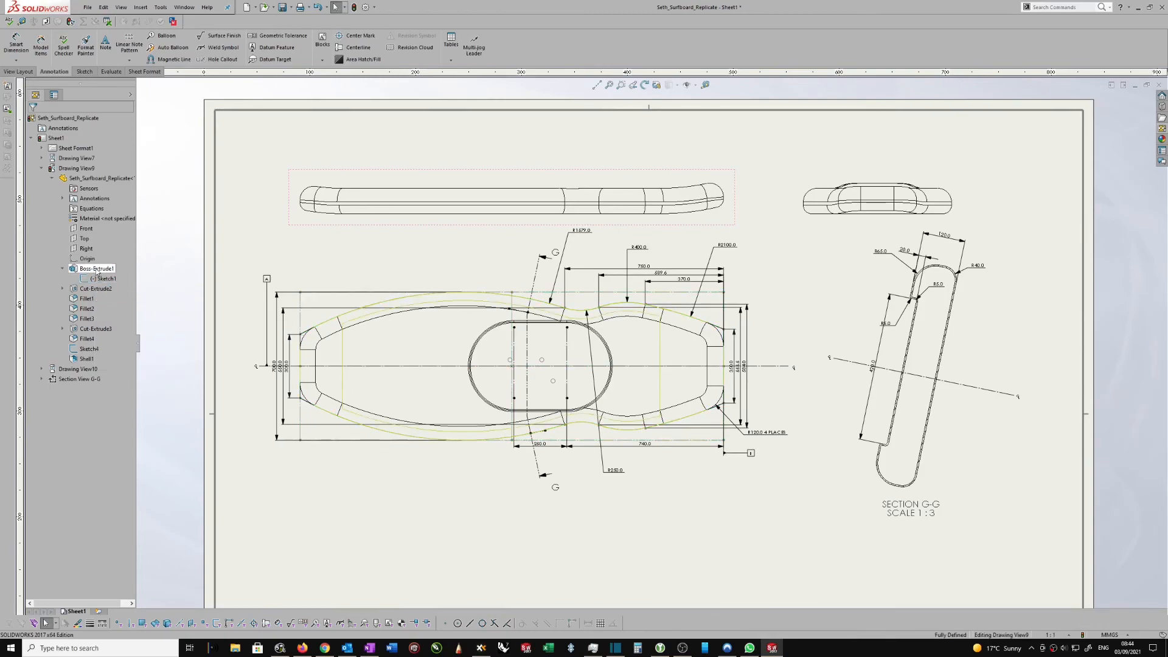
pyautogui.rightClick(96, 271)
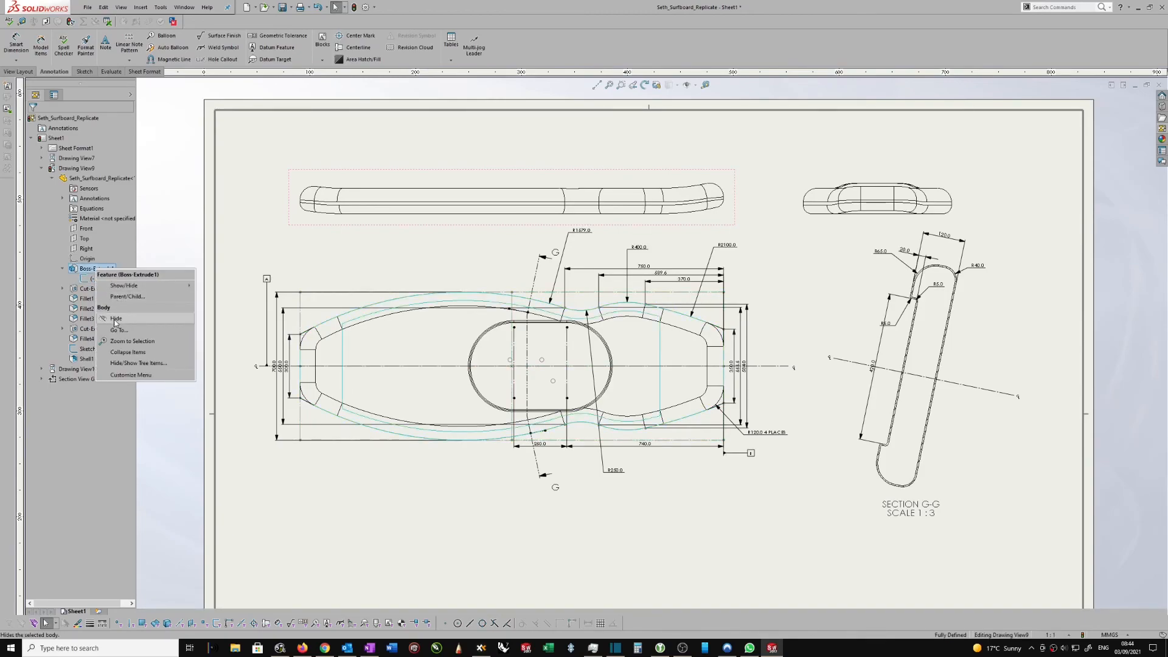
pyautogui.click(115, 319)
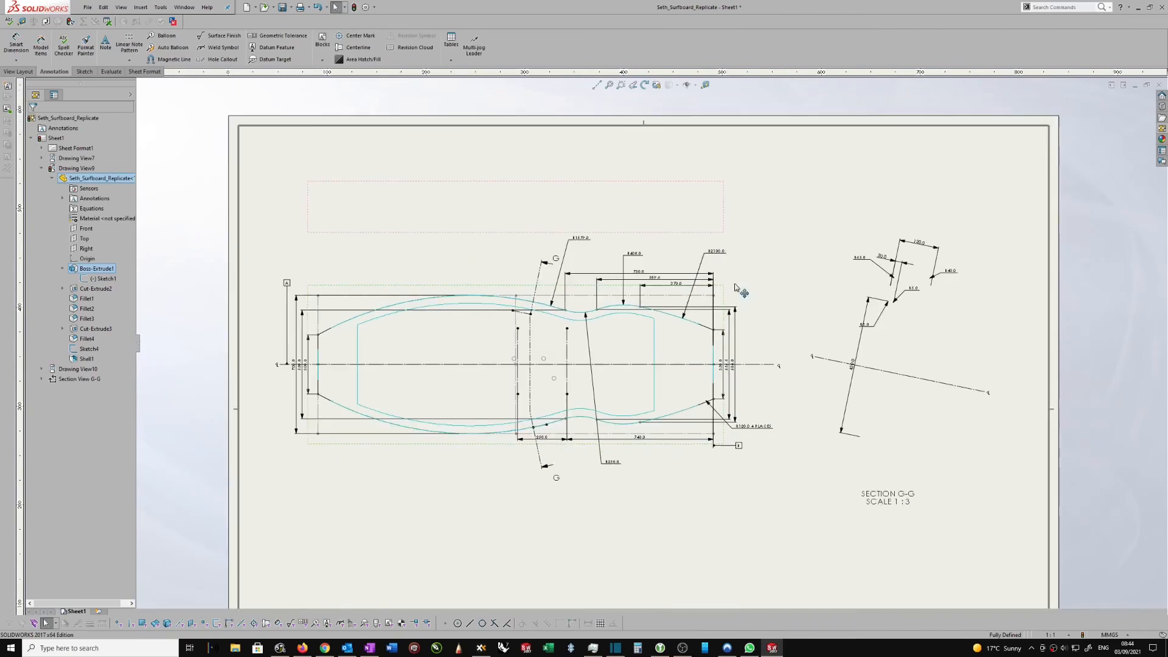
# Examine the bare Sketch1 outline against the plan-view dimensions, checking the arc radii, widths and lengths around the board's right end.
pyautogui.scroll(-2, 718, 322)
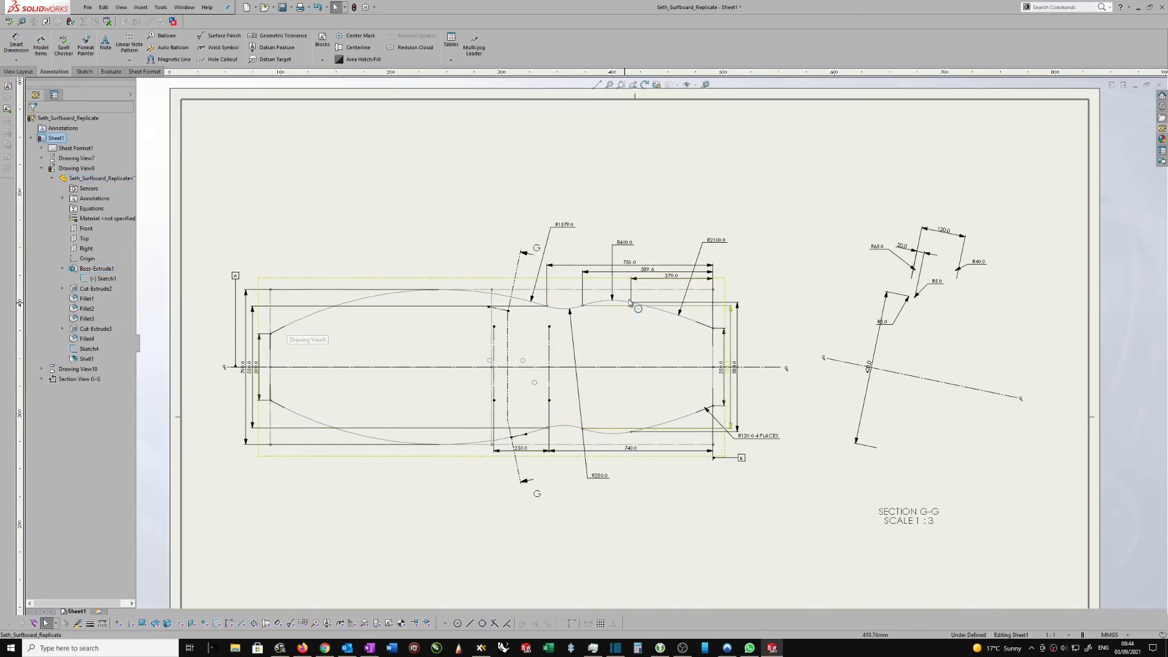
pyautogui.scroll(-1, 716, 298)
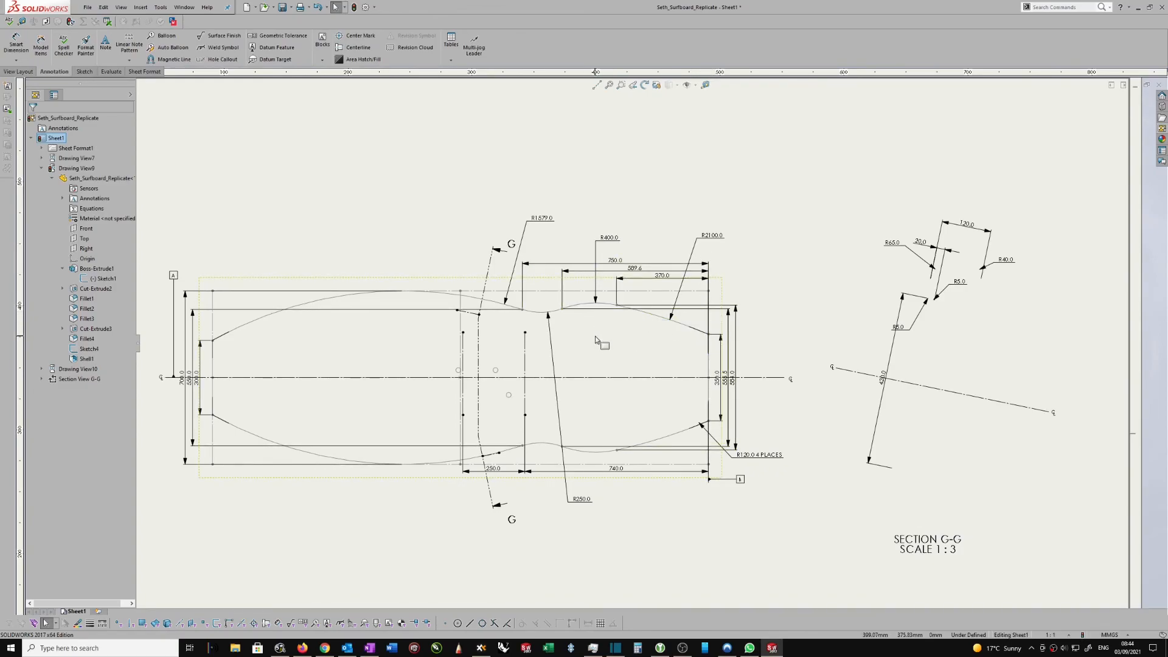
pyautogui.scroll(1, 596, 341)
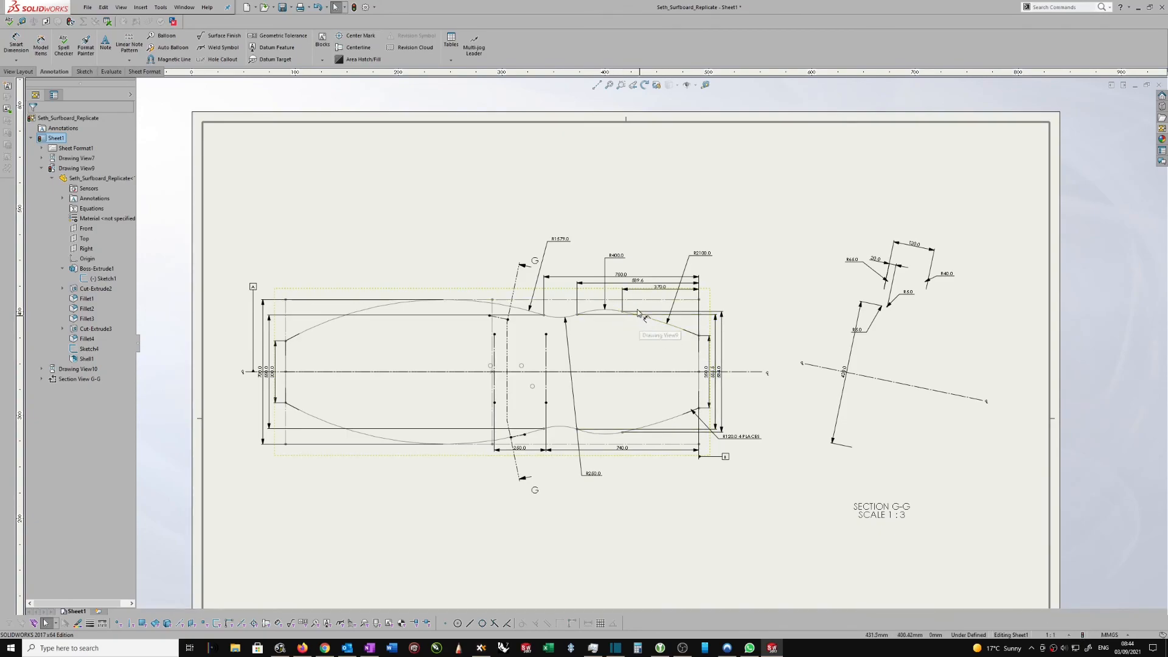
pyautogui.scroll(-1, 665, 310)
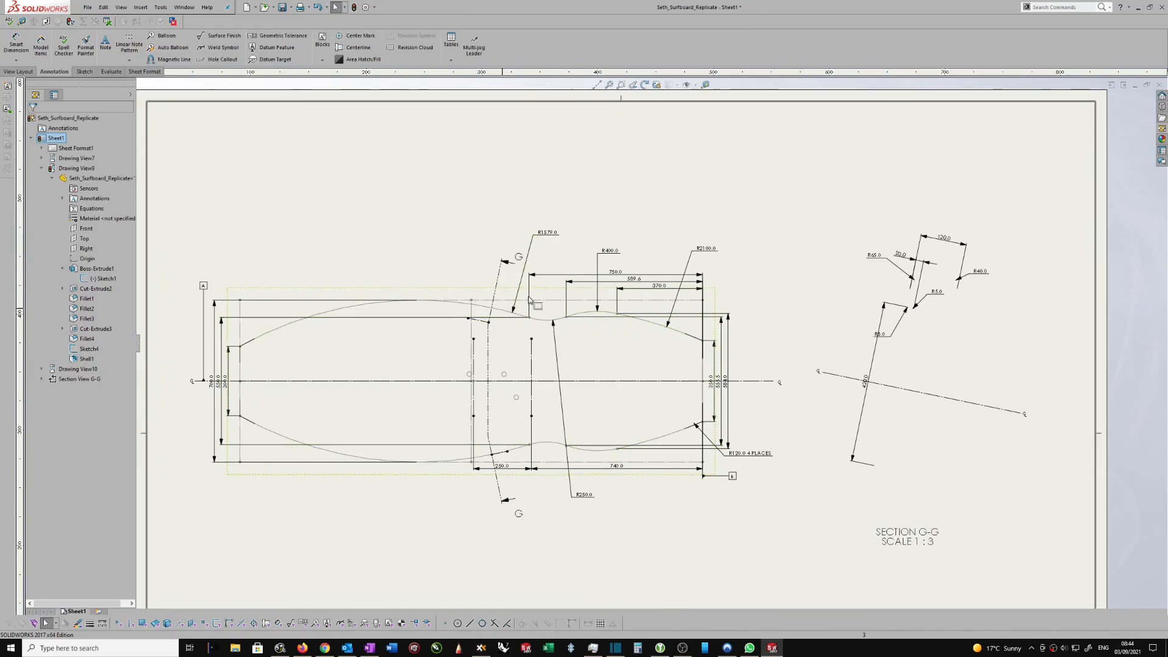
pyautogui.scroll(2, 649, 288)
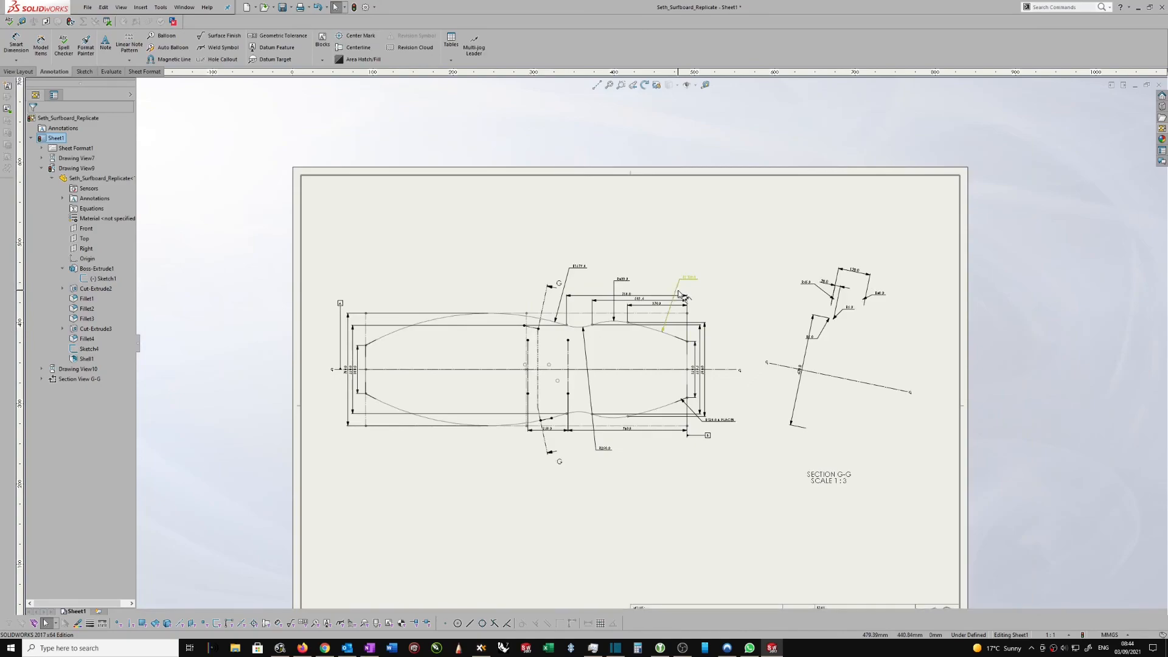
pyautogui.scroll(-1, 624, 300)
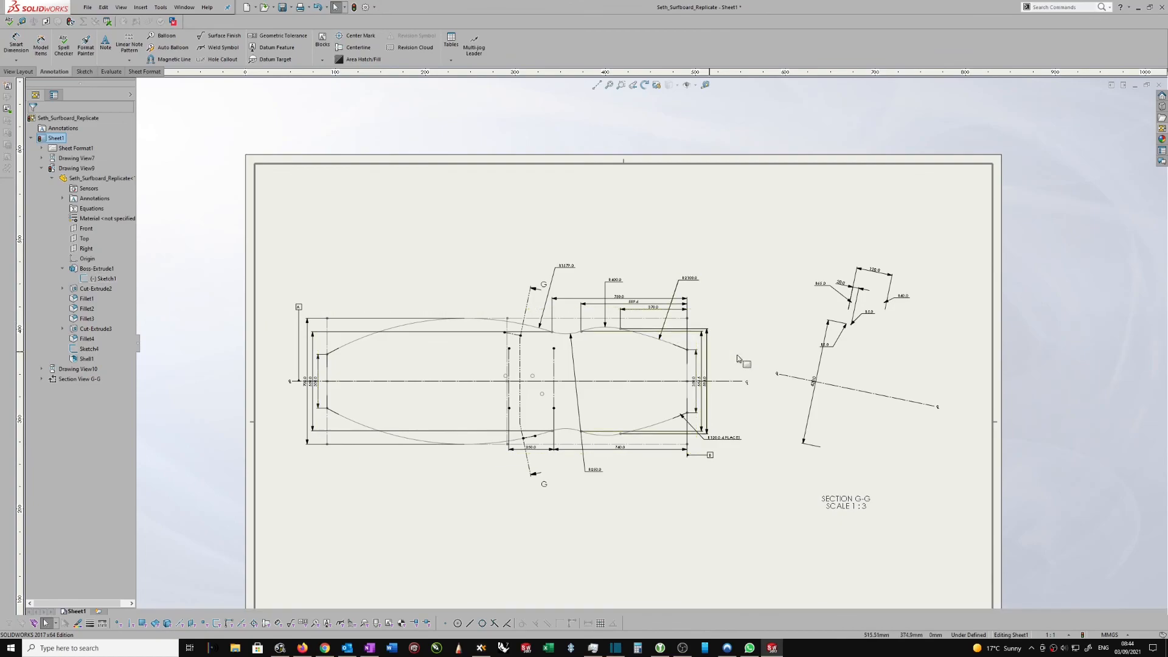
pyautogui.scroll(-3, 725, 352)
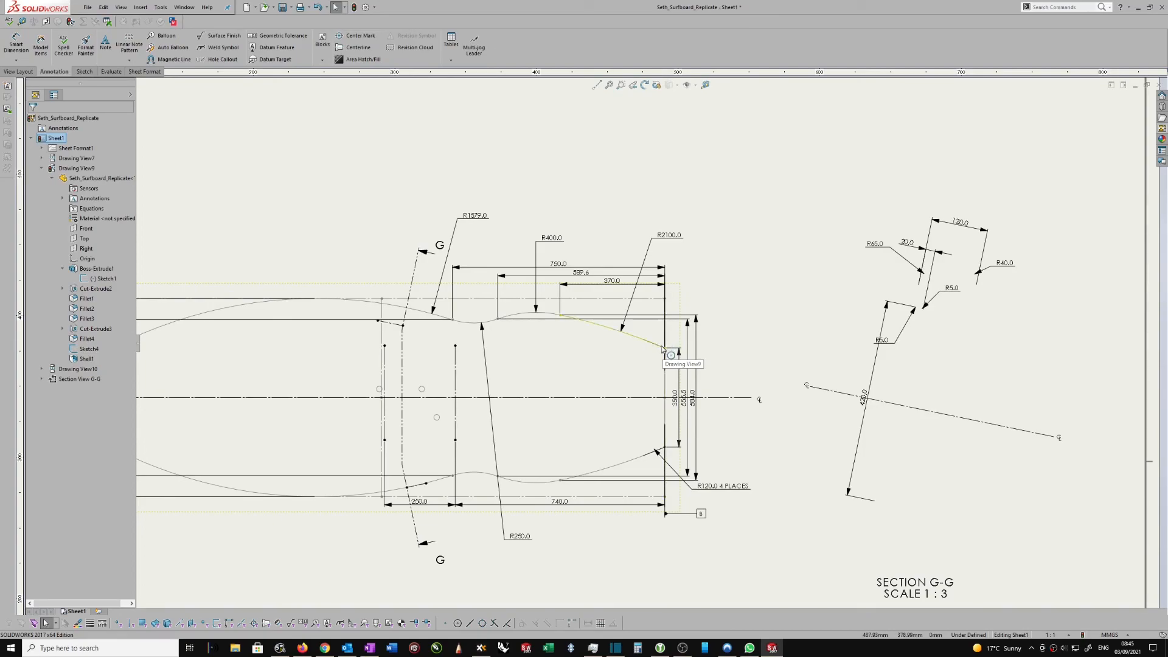
pyautogui.scroll(2, 663, 349)
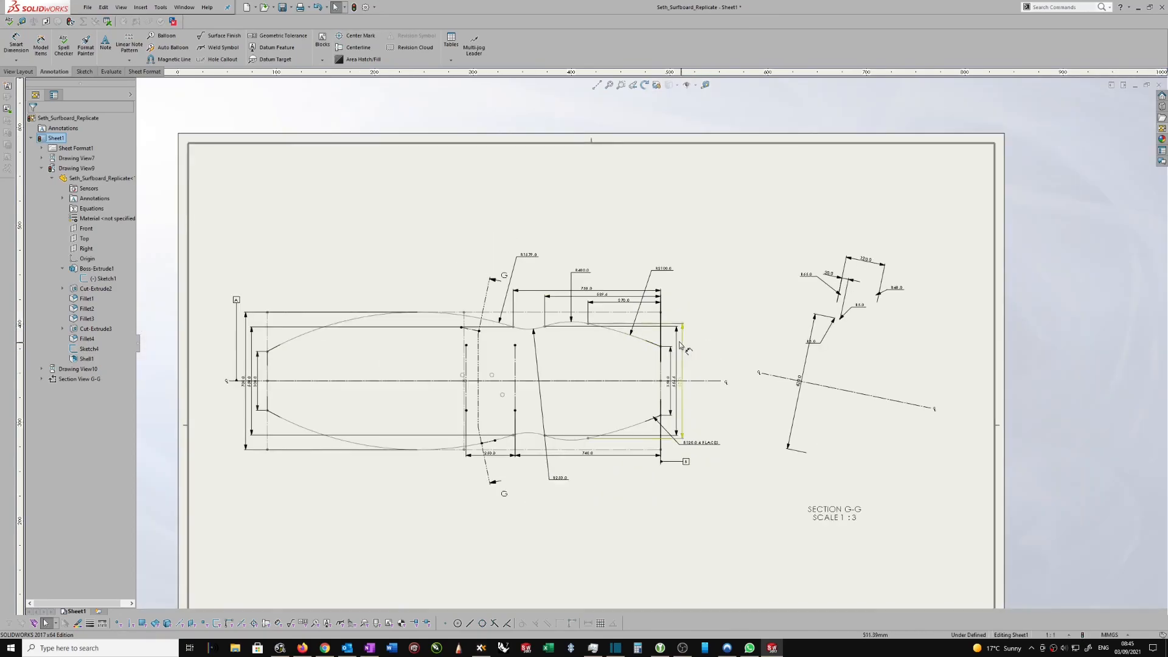
pyautogui.scroll(-1, 655, 353)
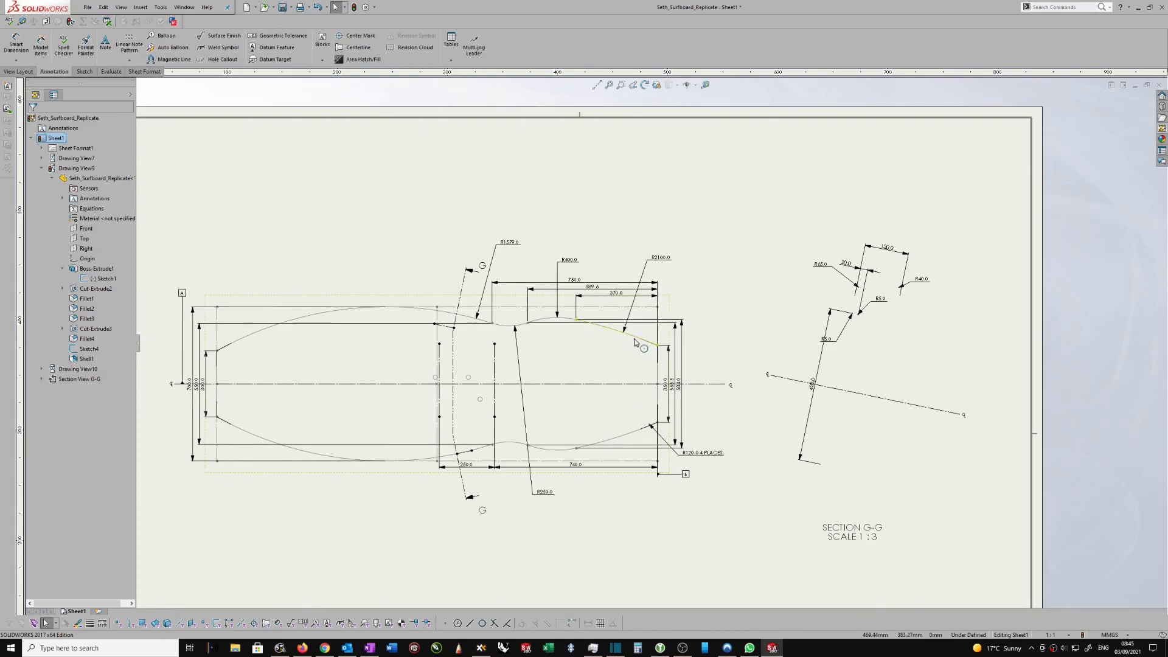
# Hide Sketch1 again and restore the display of Boss-Extrude1's solid body in the drawing views.
pyautogui.rightClick(103, 280)
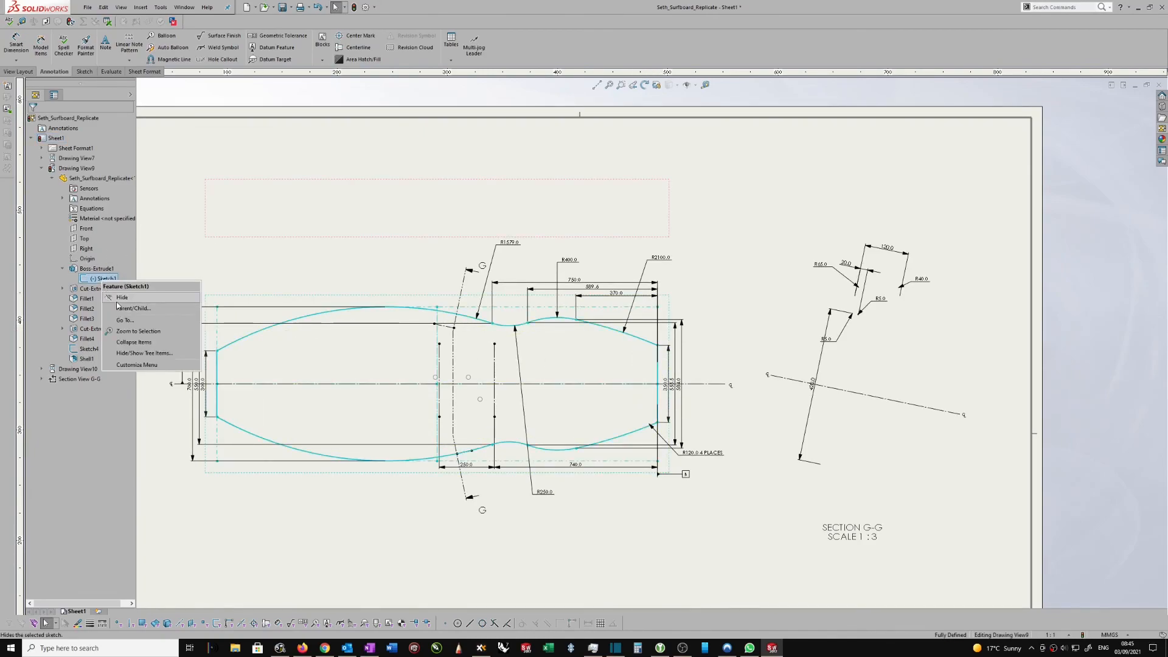
pyautogui.click(117, 298)
pyautogui.rightClick(91, 269)
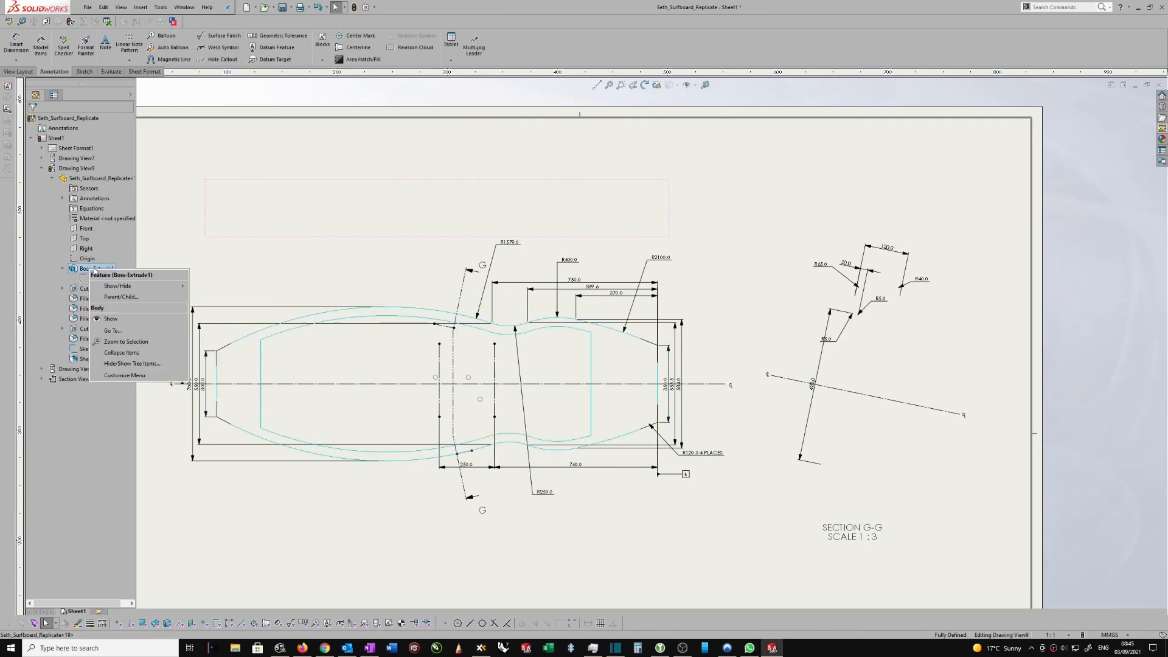
pyautogui.click(111, 319)
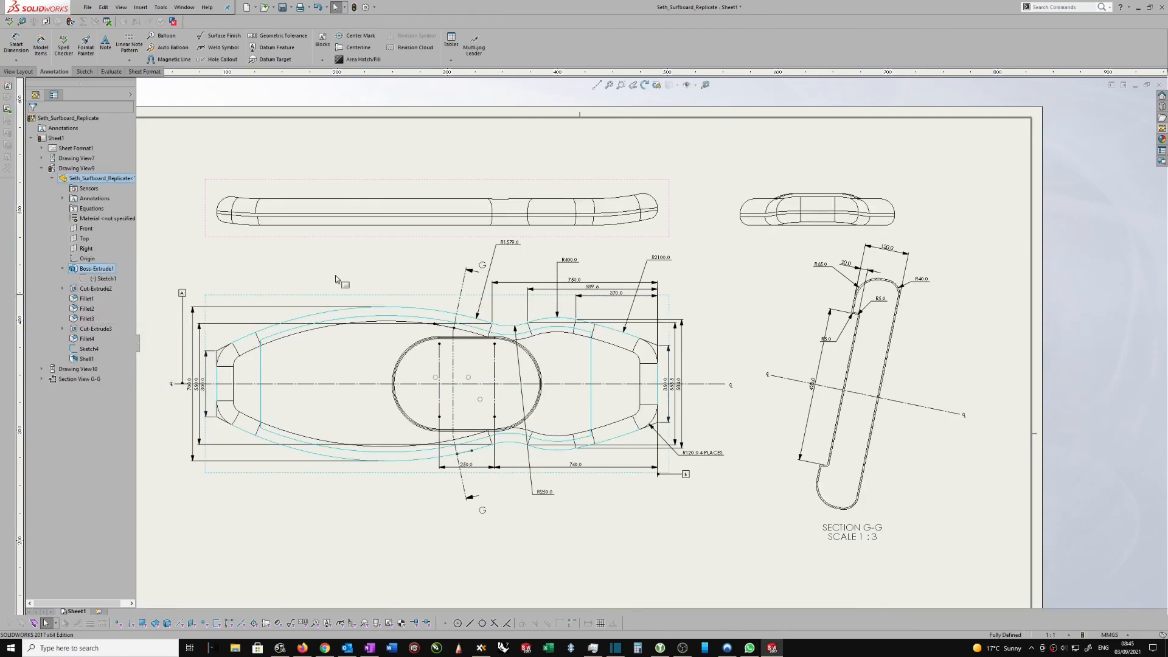
pyautogui.press('z')
pyautogui.hotkey('shift', 'z')
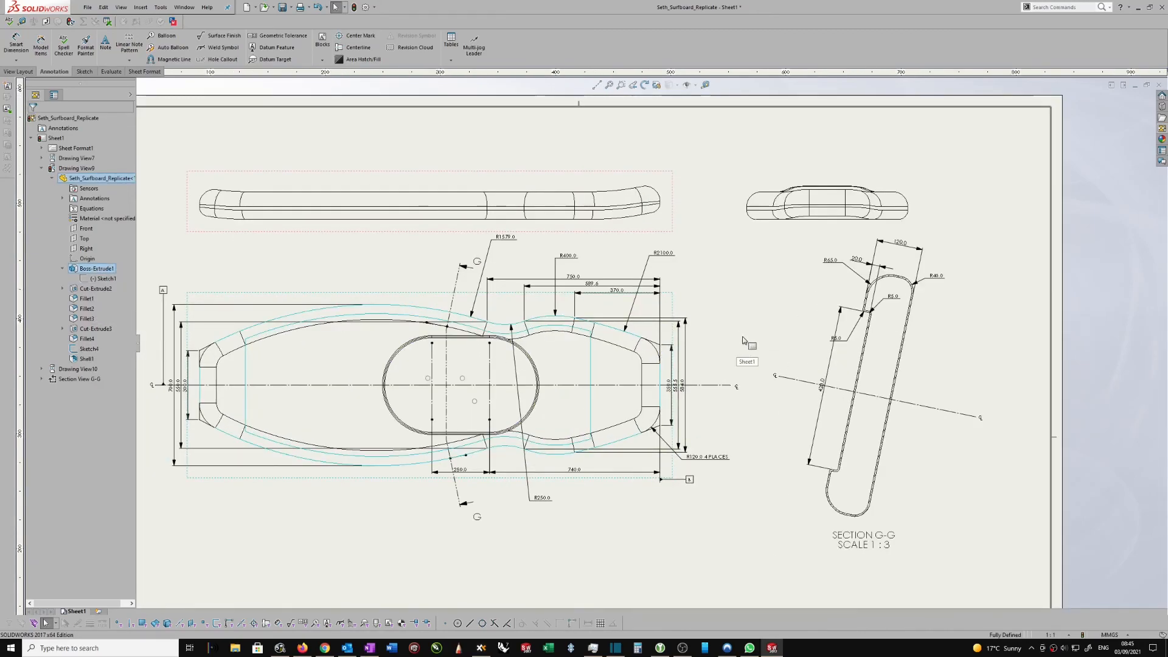
pyautogui.press('z')
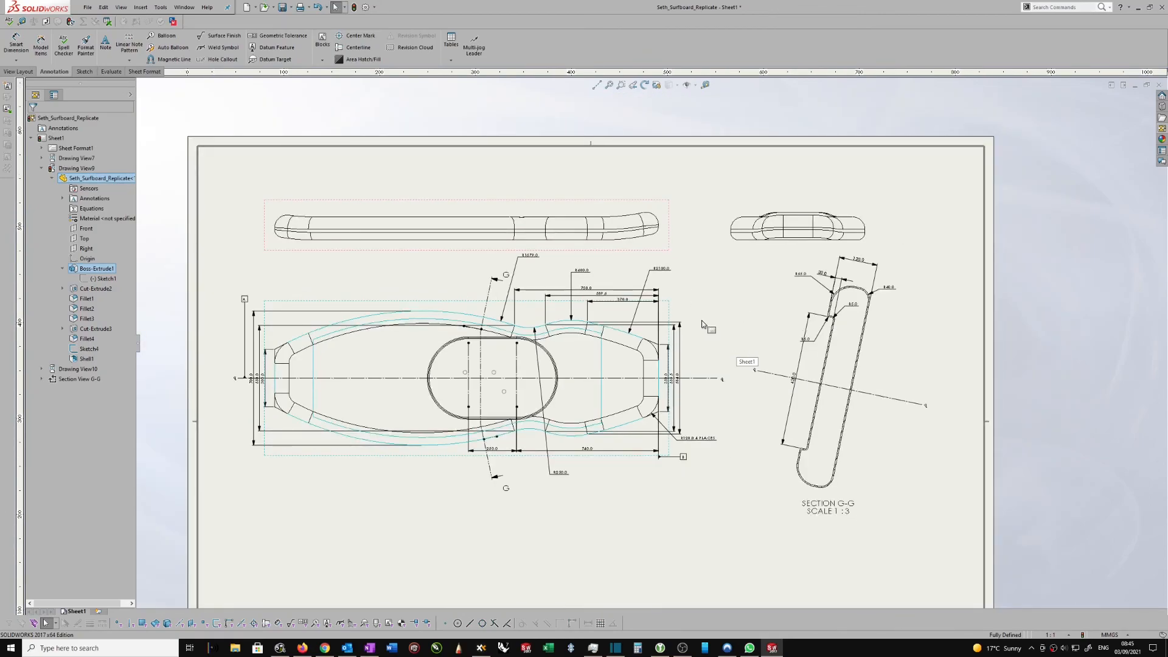